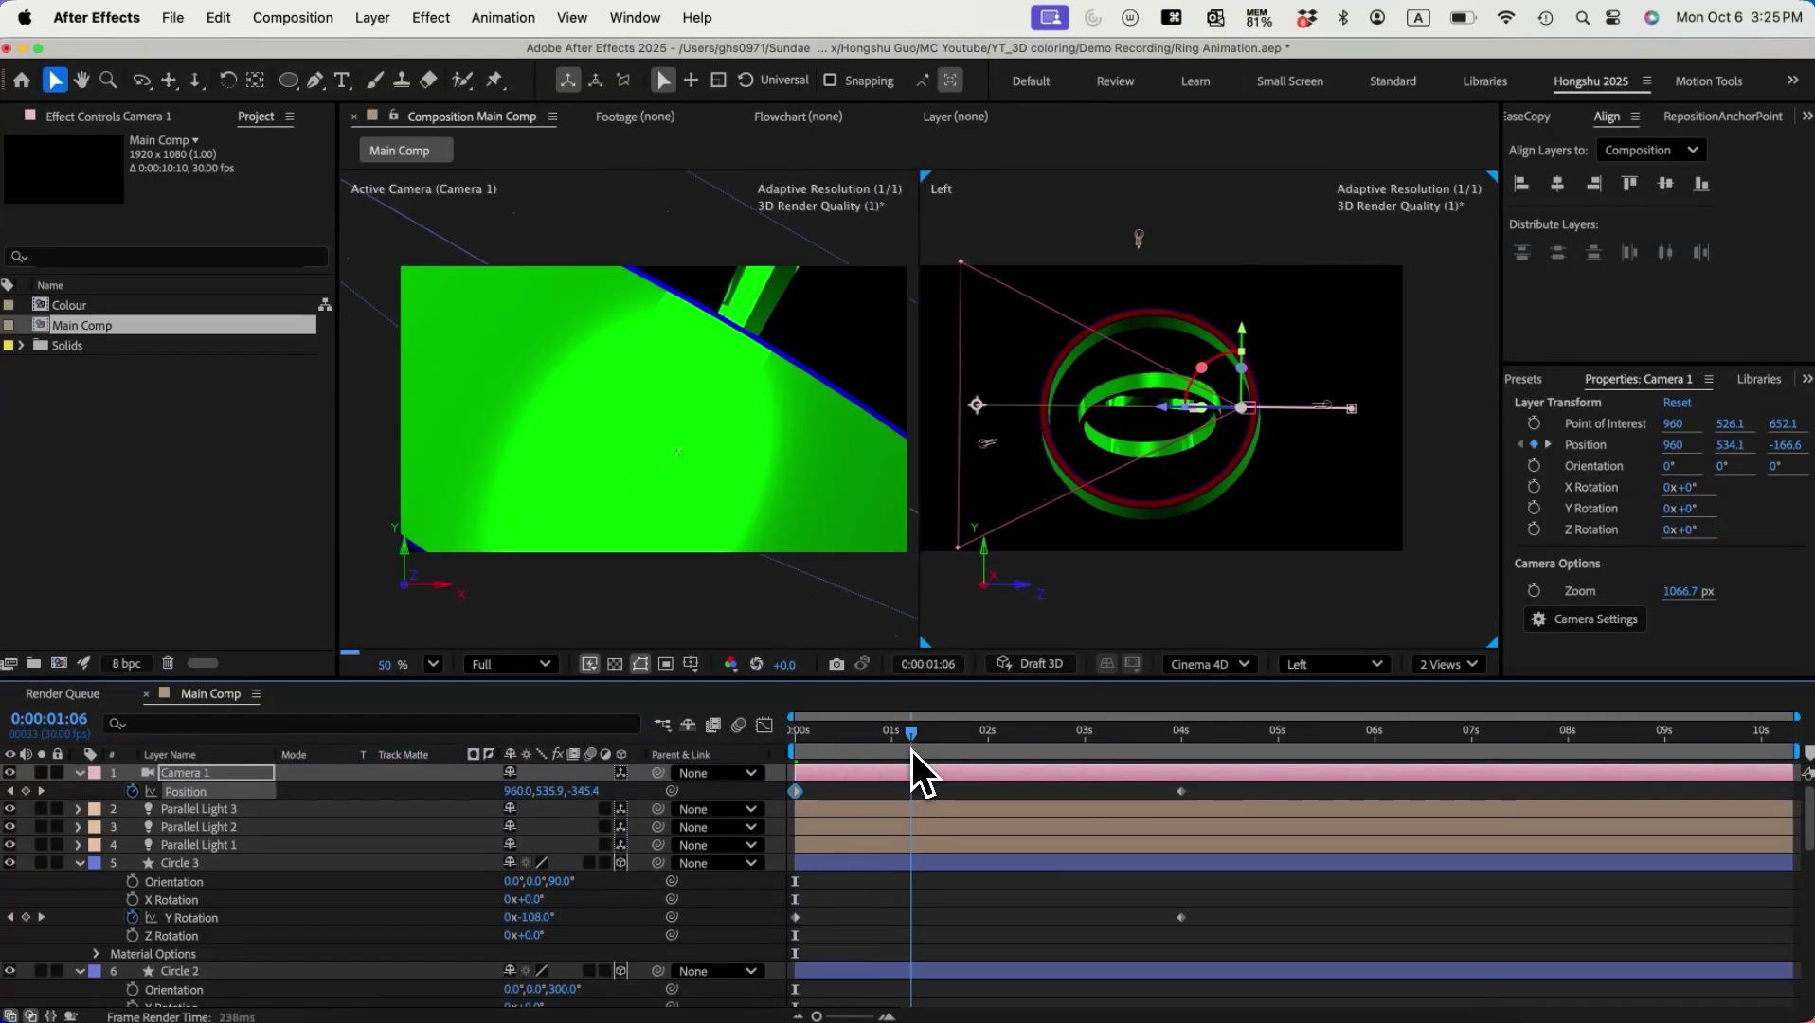
Step: Scrub through the ring animation and the finished coloured composition to preview the motion
left_click_drag(911, 751, 1036, 758)
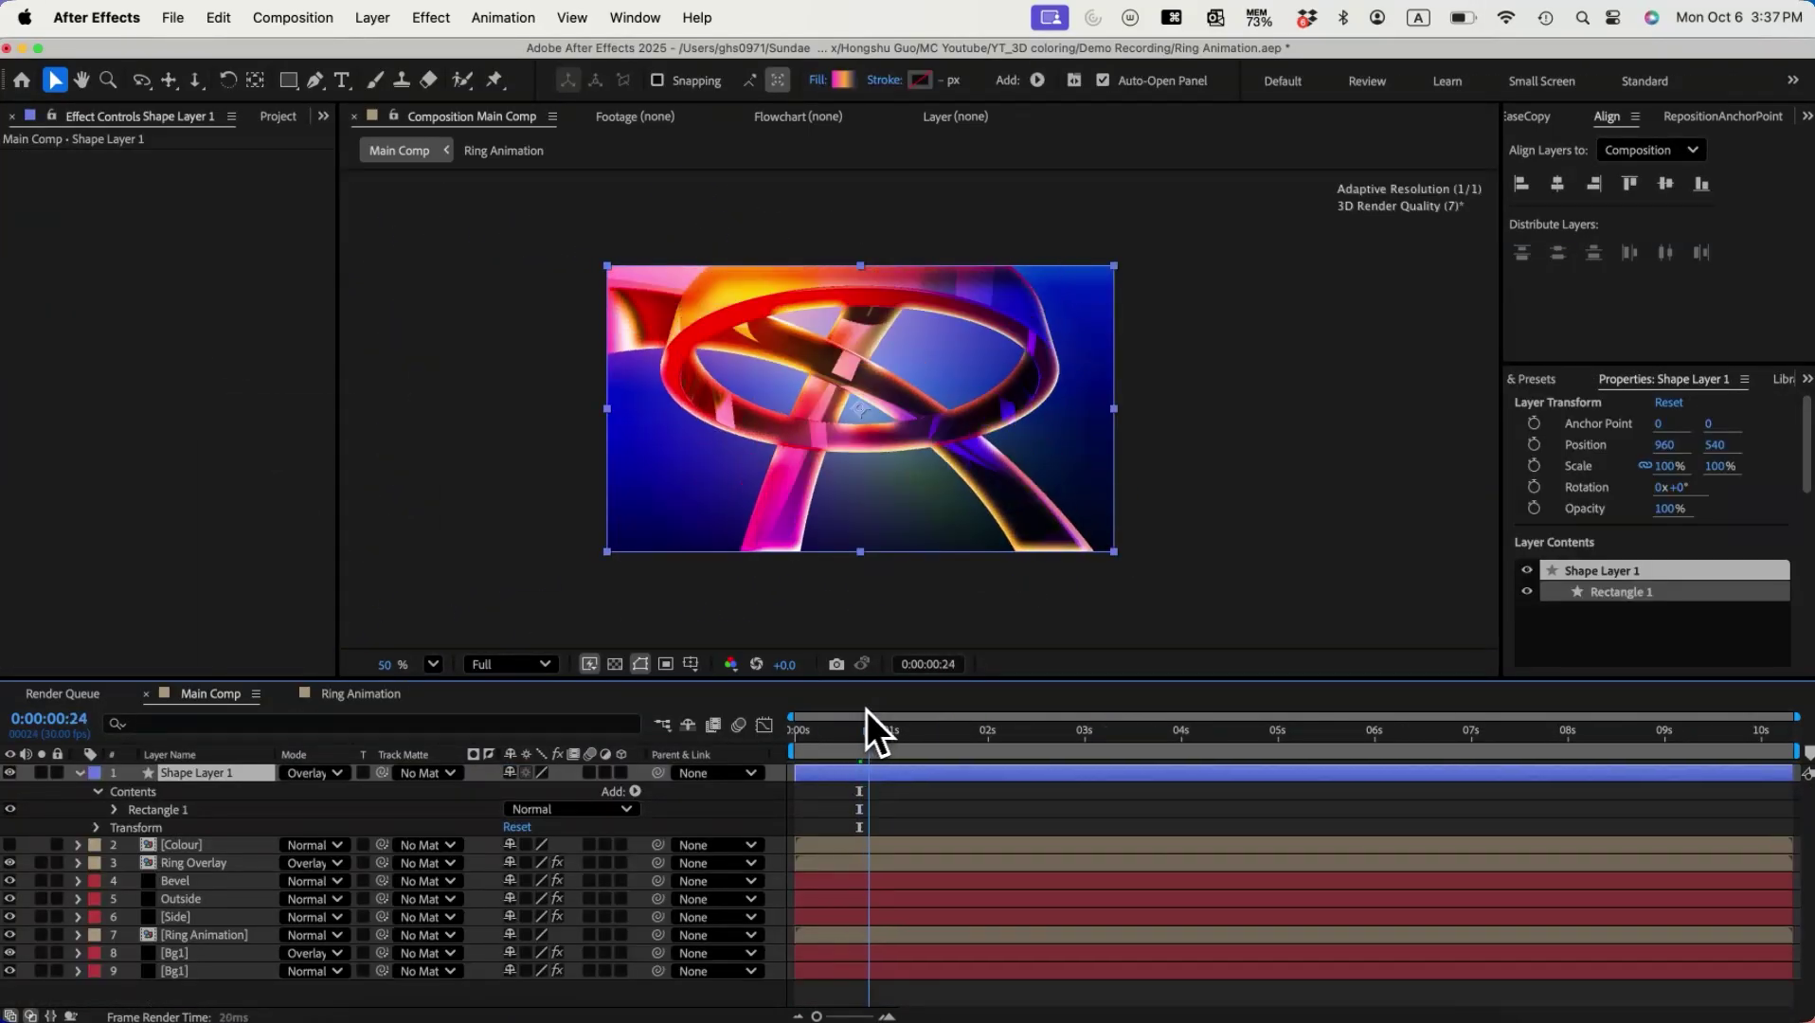
left_click_drag(867, 710, 936, 708)
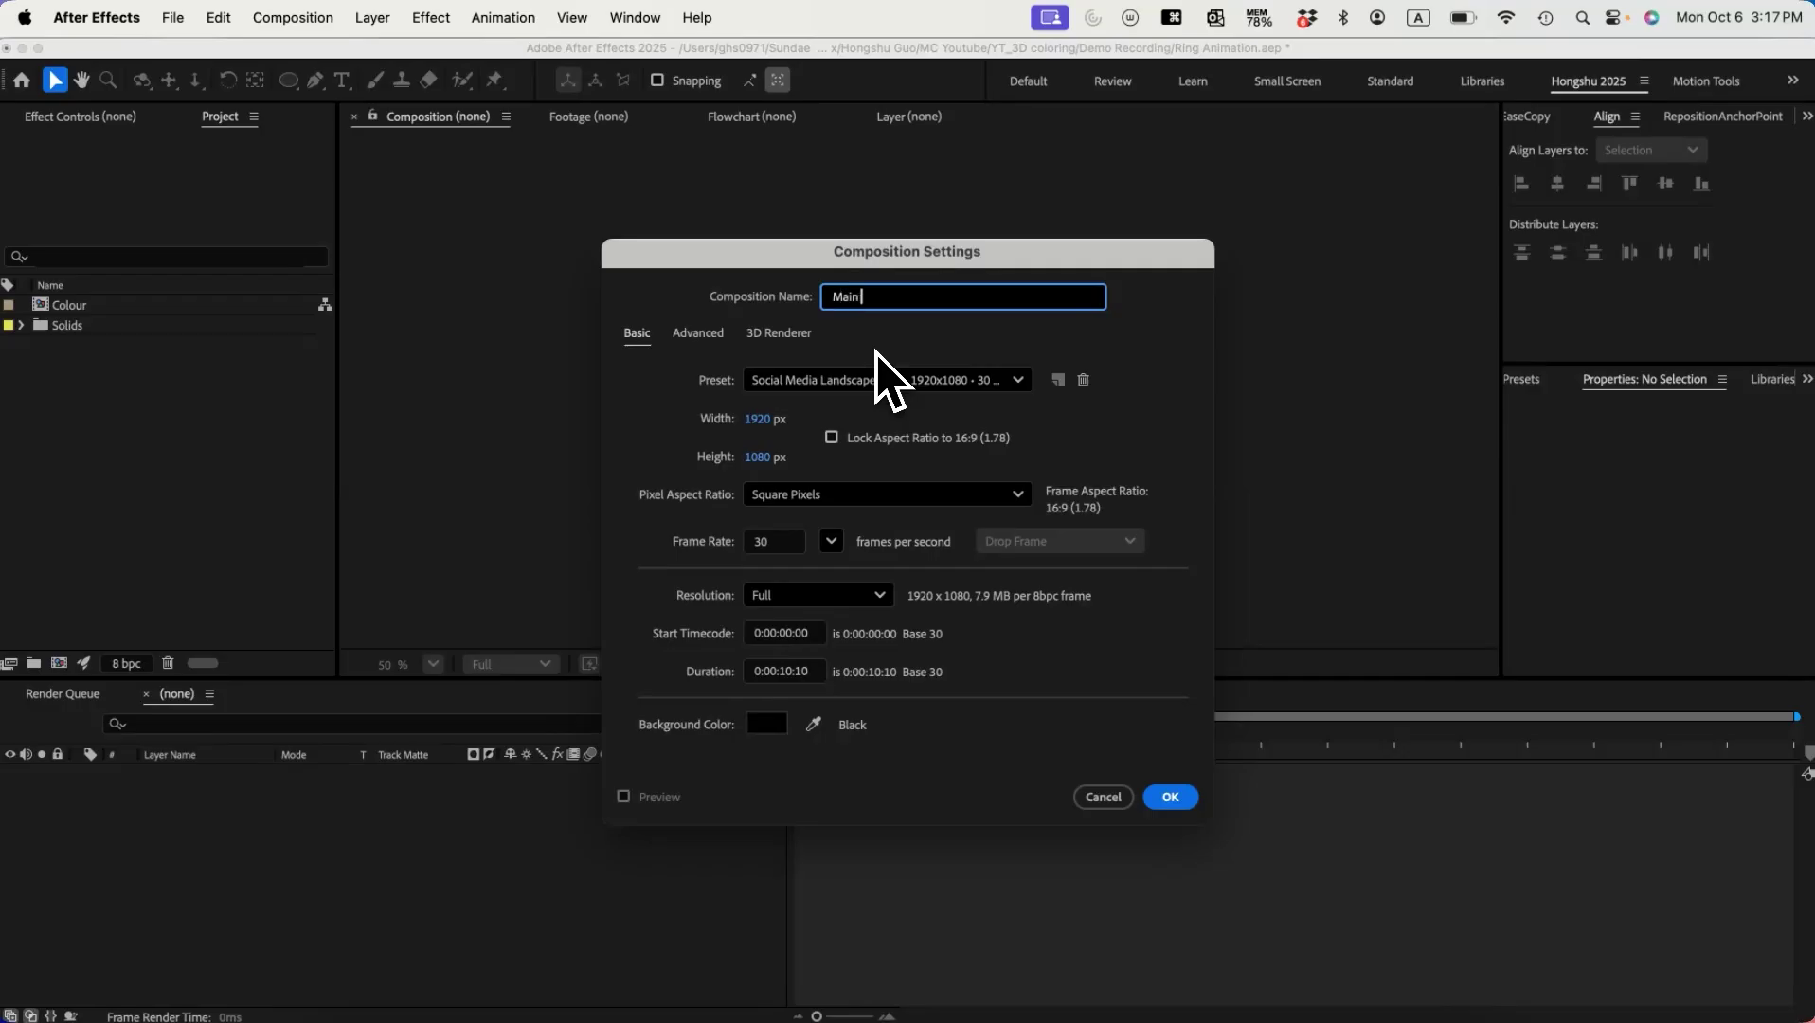
Step: Name the new composition "Main Comp", set its 3D renderer to Cinema 4D and create it
type("Comp")
left_click(783, 339)
left_click(766, 442)
left_click(777, 529)
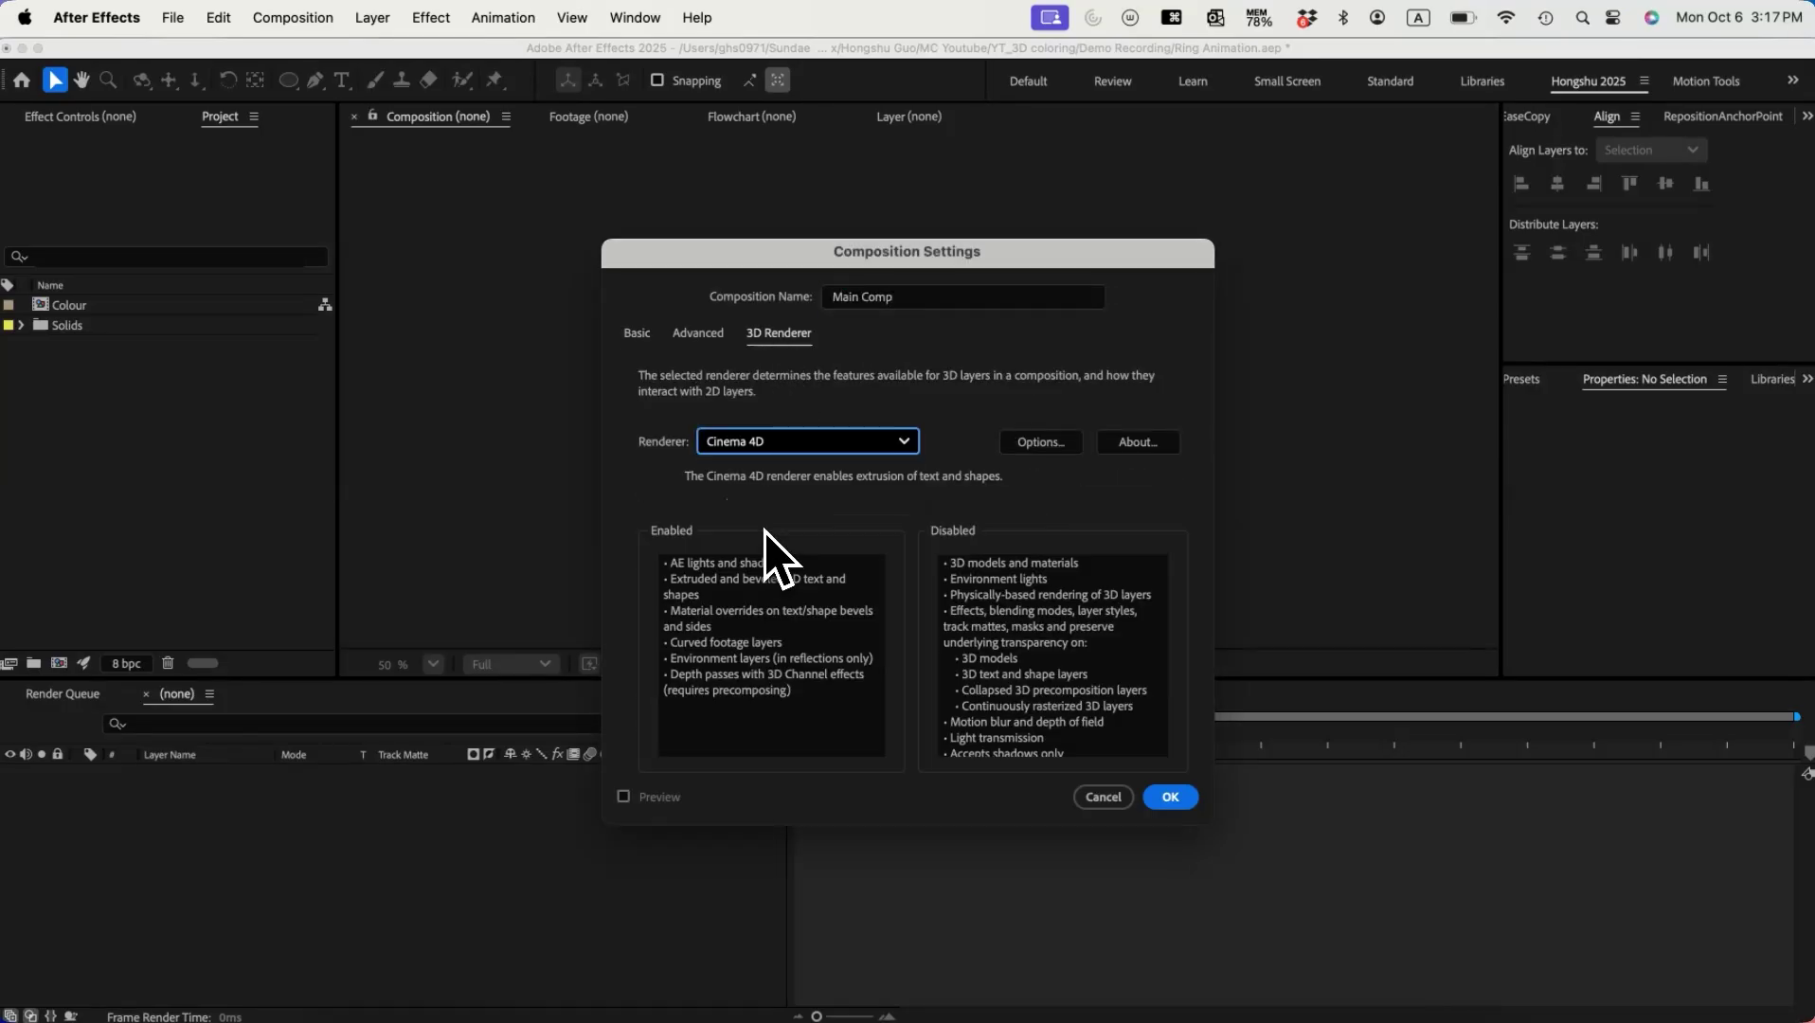
left_click(1171, 797)
Step: Draw a red-stroked ellipse near the middle of the composition and set its path size to 800 × 800
left_click(289, 80)
left_click_drag(792, 322, 1014, 484)
left_click(114, 810)
left_click(131, 828)
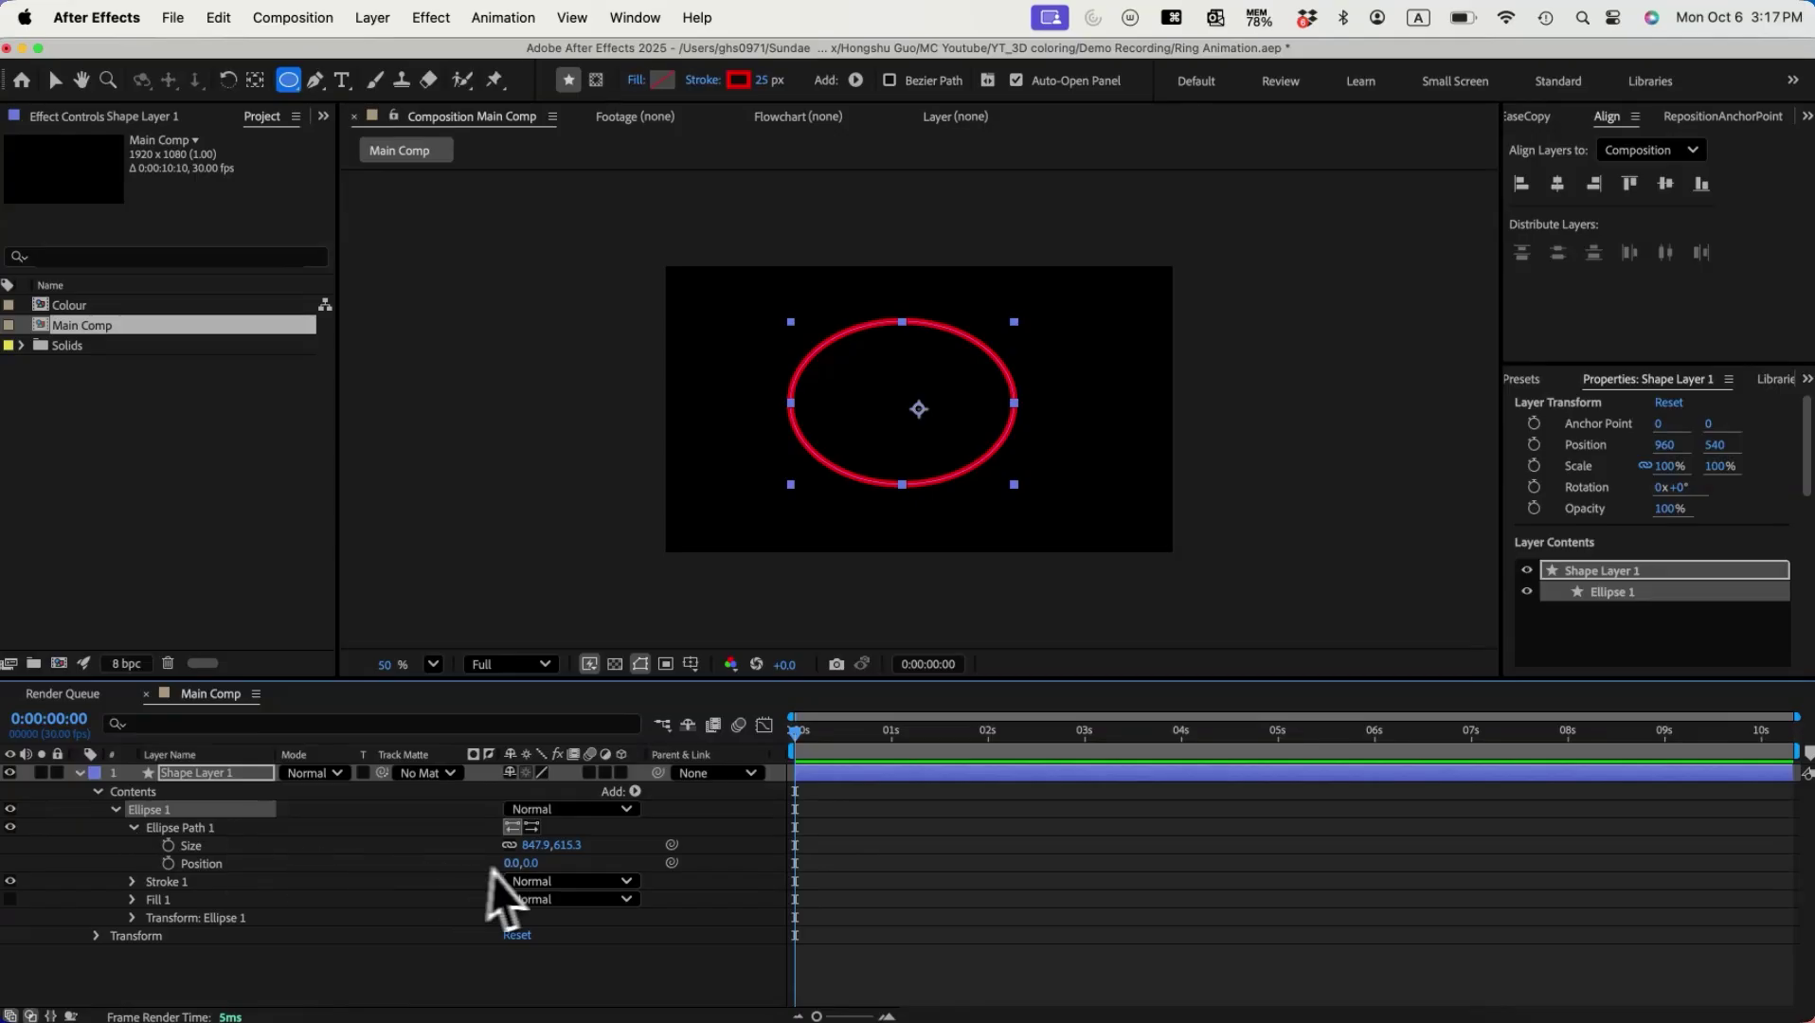
type("800")
key("Return")
Step: Centre the circle horizontally and vertically in the composition and centre its anchor point on the shape
left_click(1557, 183)
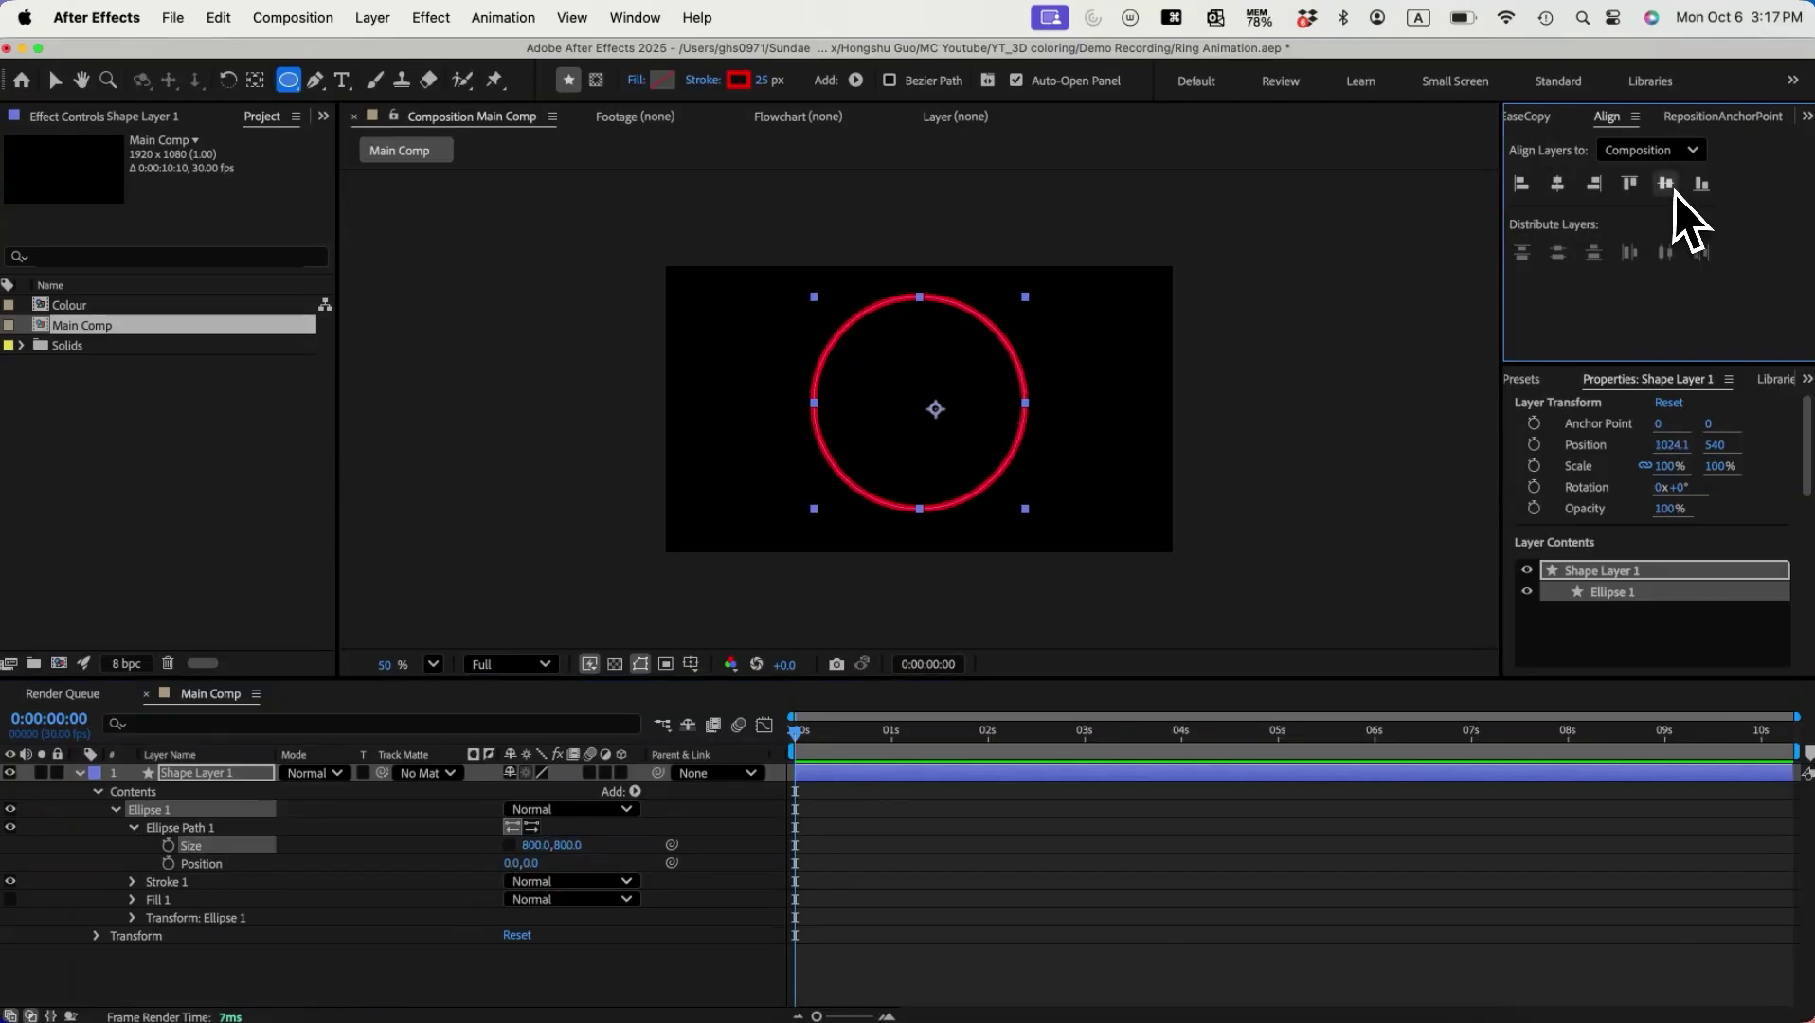
left_click(1668, 185)
left_click(257, 82)
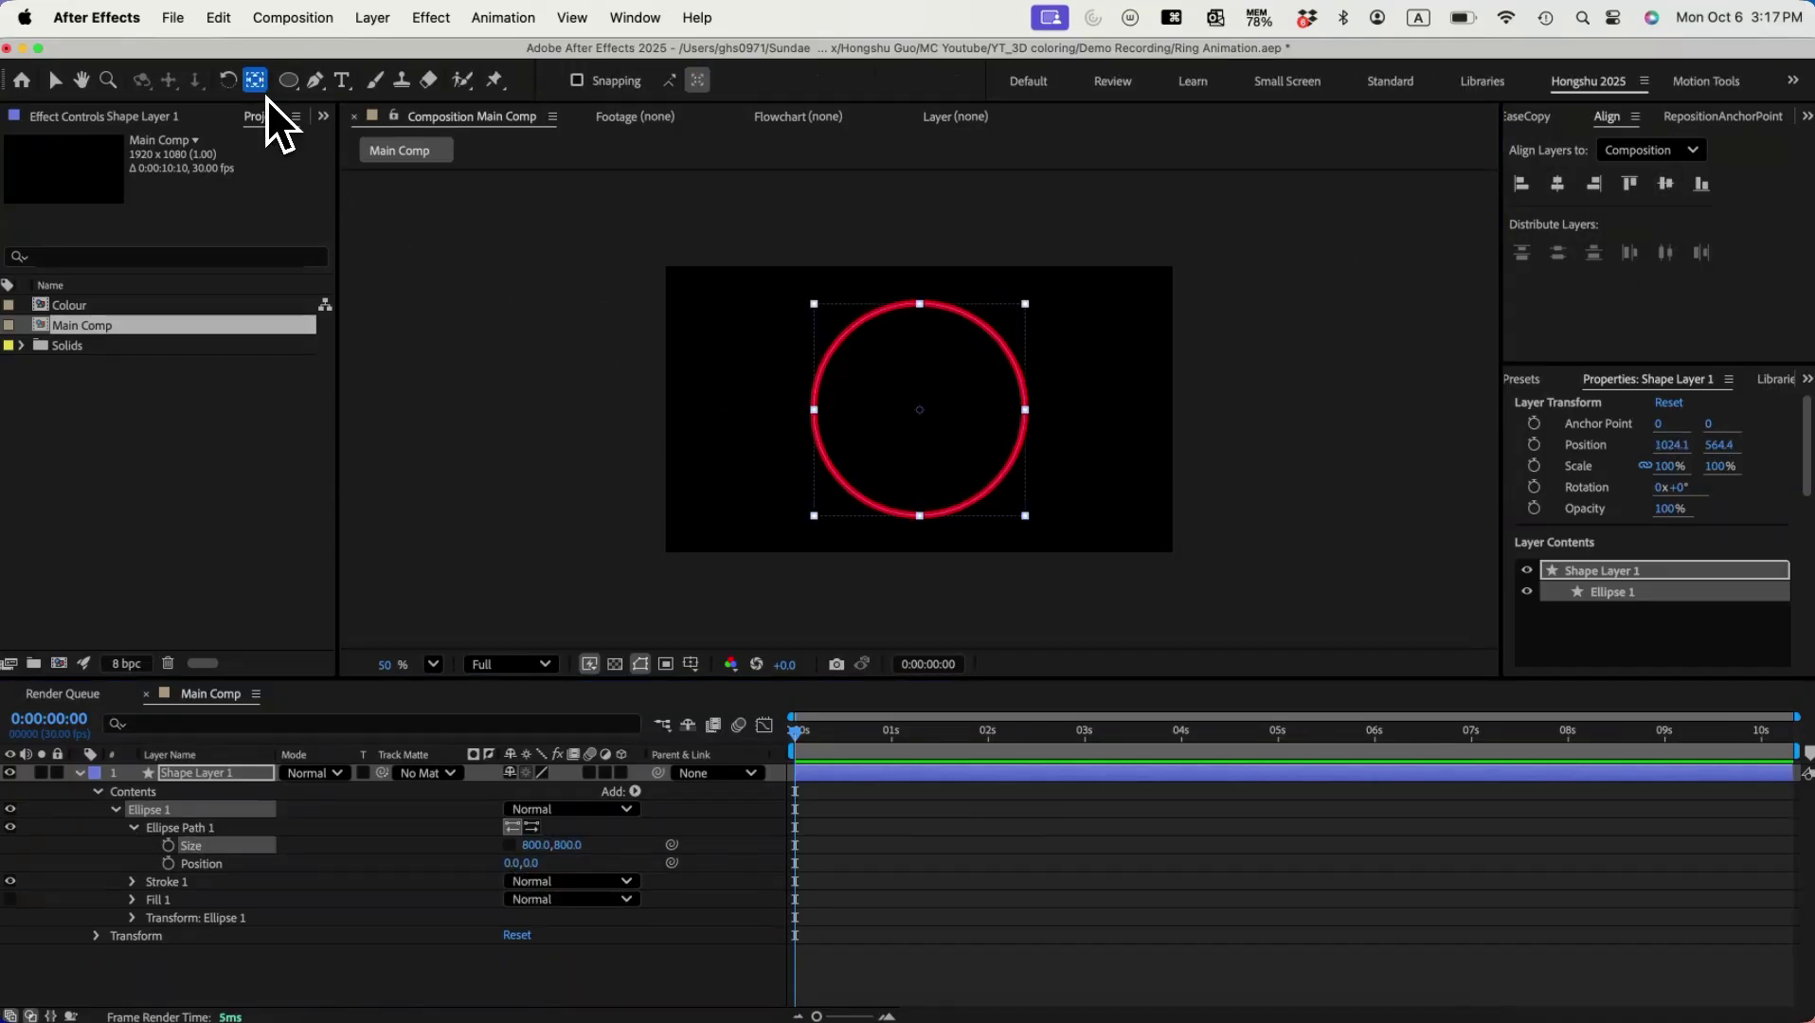
key("super+alt+Home")
Step: Turn the circle's shape layer into a 3D layer and split the composition viewer into 2 Views
left_click(80, 773)
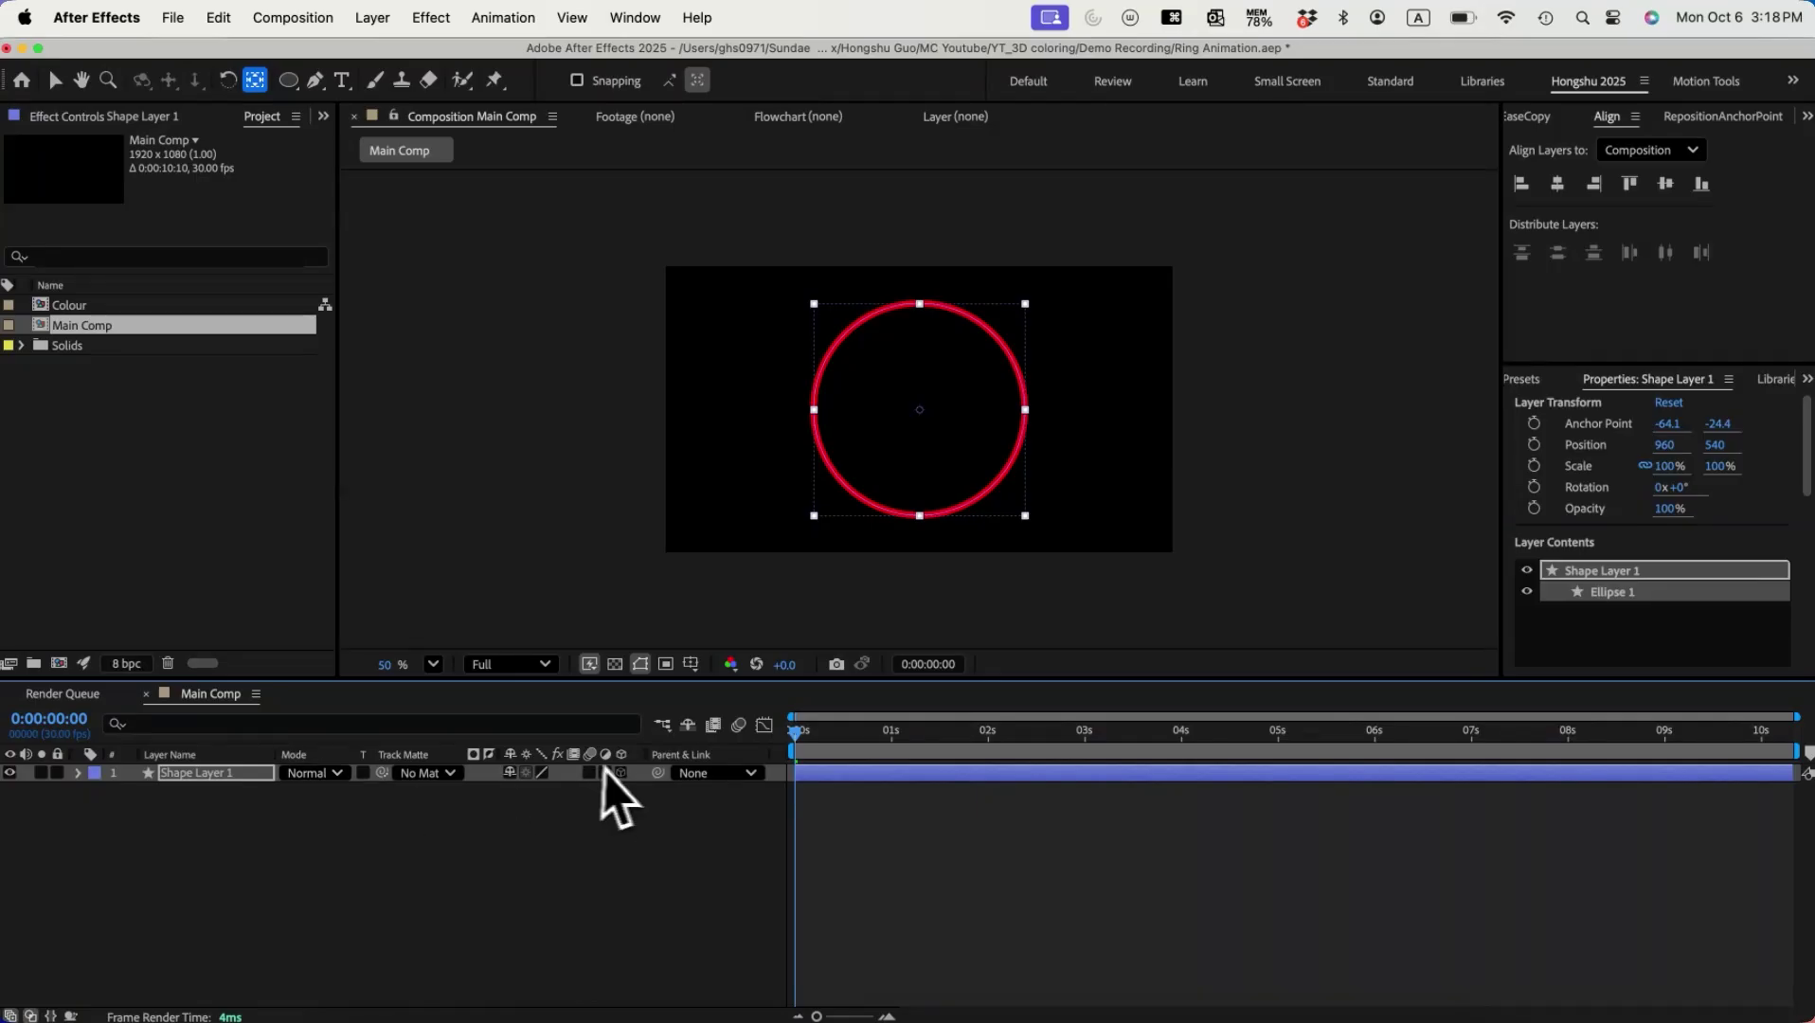
left_click(620, 773)
left_click(1447, 664)
left_click(1466, 758)
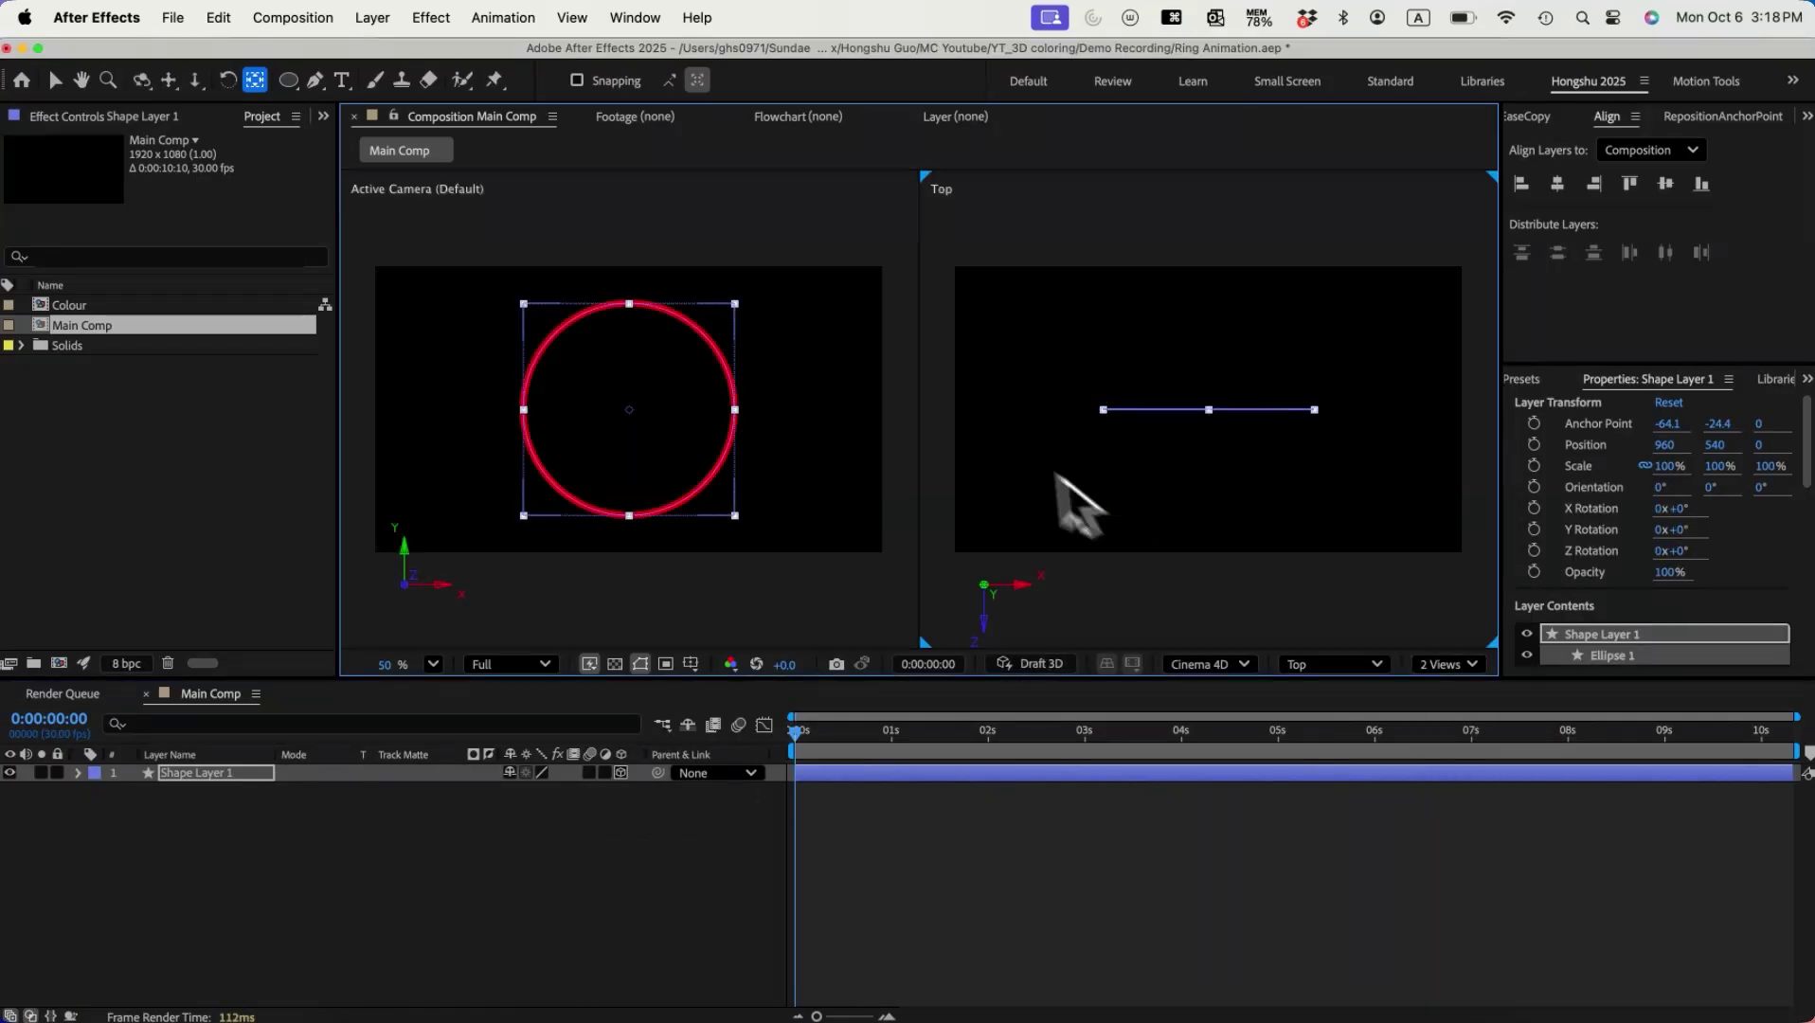
key("v")
left_click(599, 230)
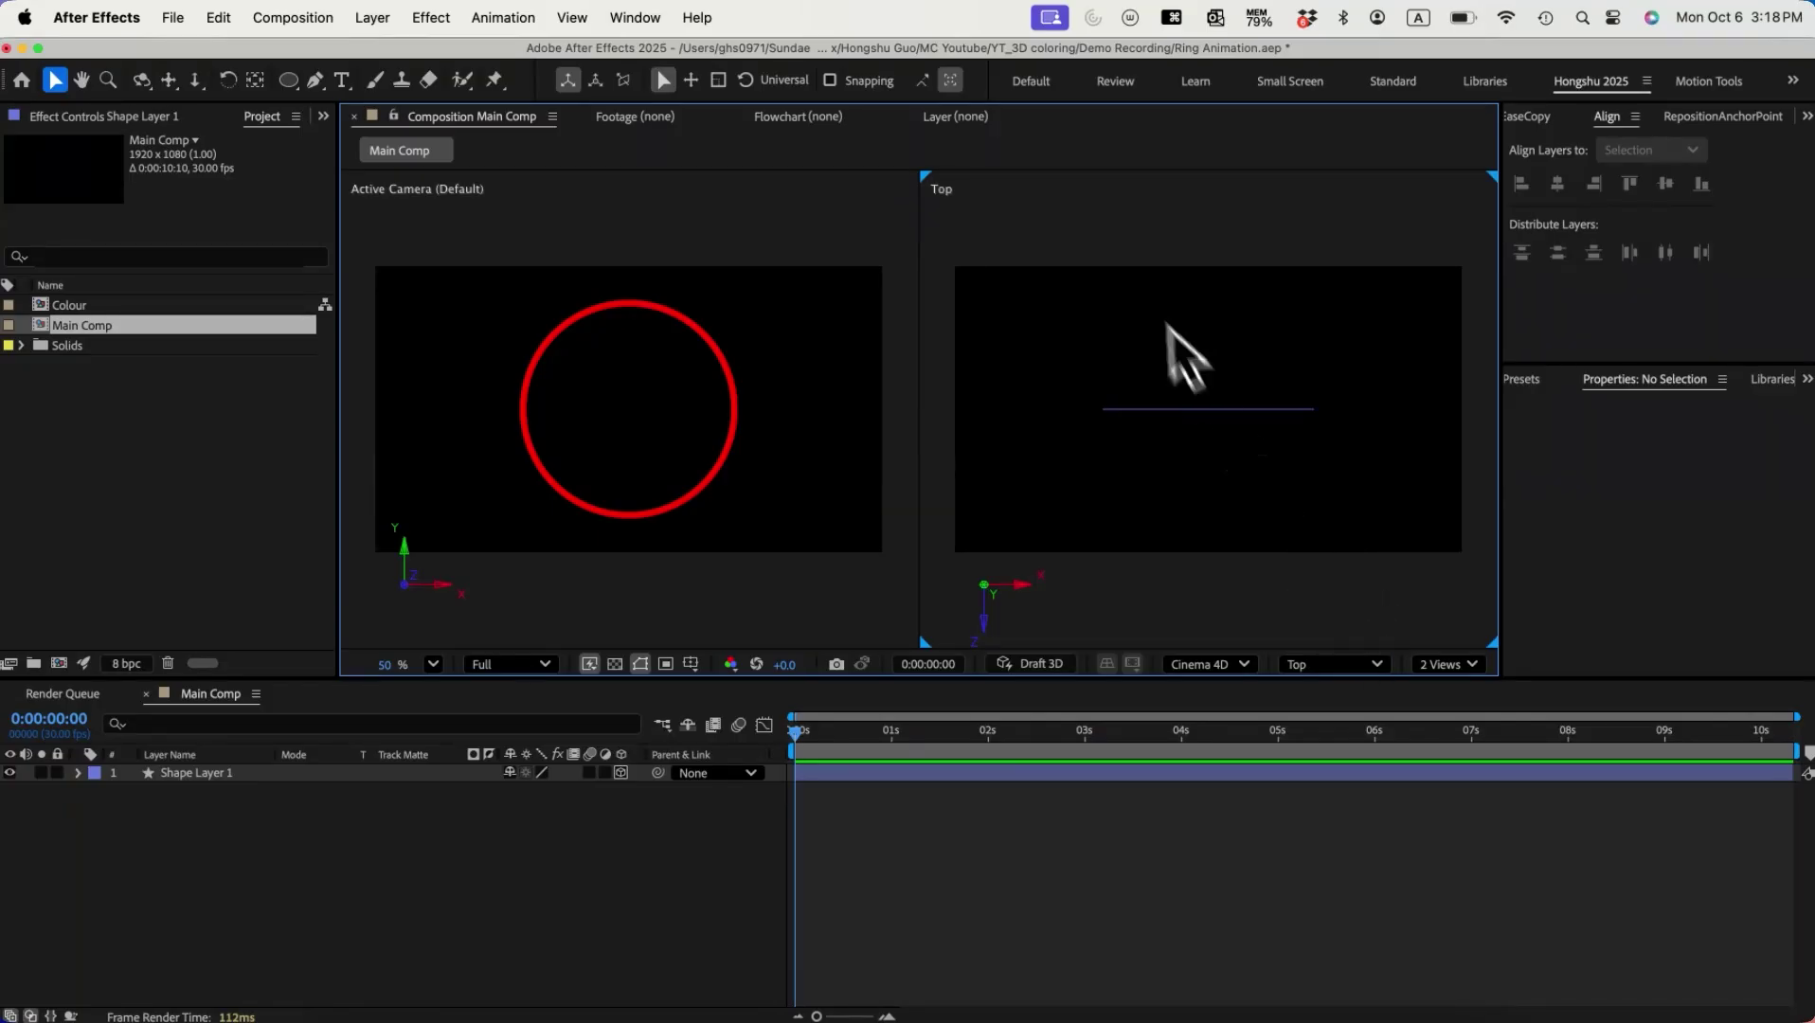
Step: Set the circle layer's Extrusion Depth to 100 in its Geometry Options
left_click(89, 773)
left_click(78, 773)
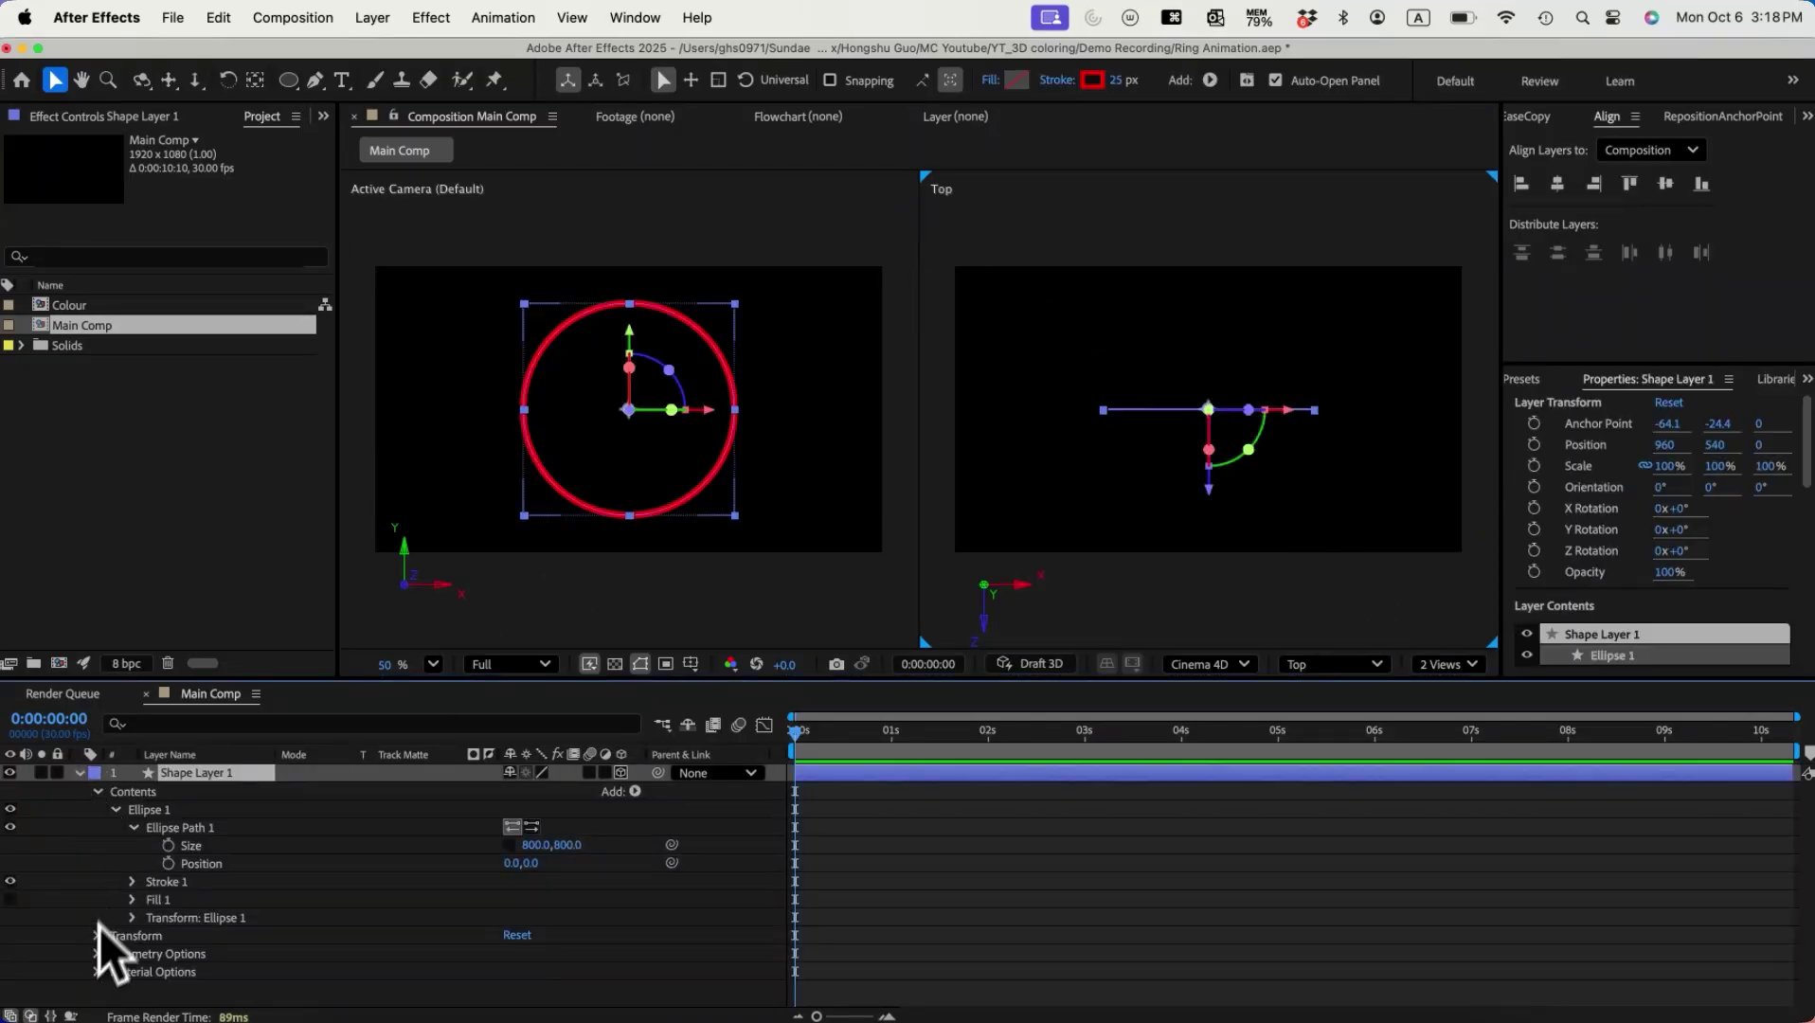
left_click(98, 956)
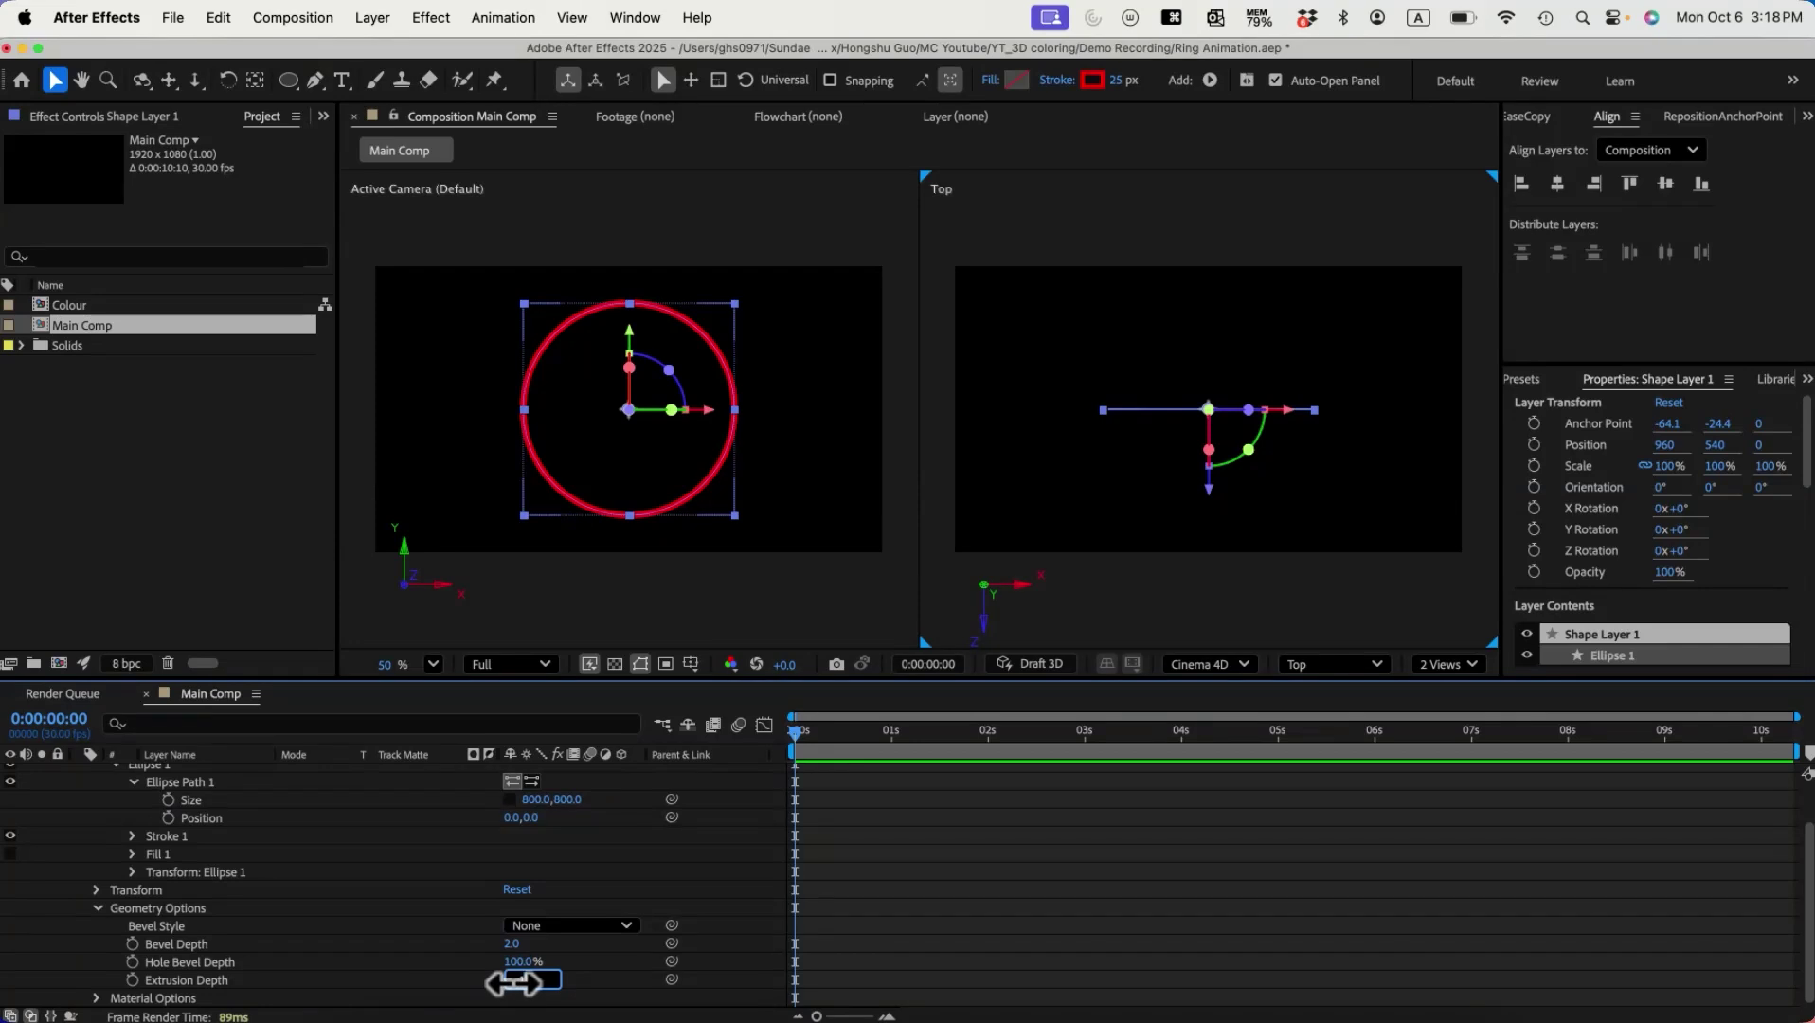
type("100")
key("Return")
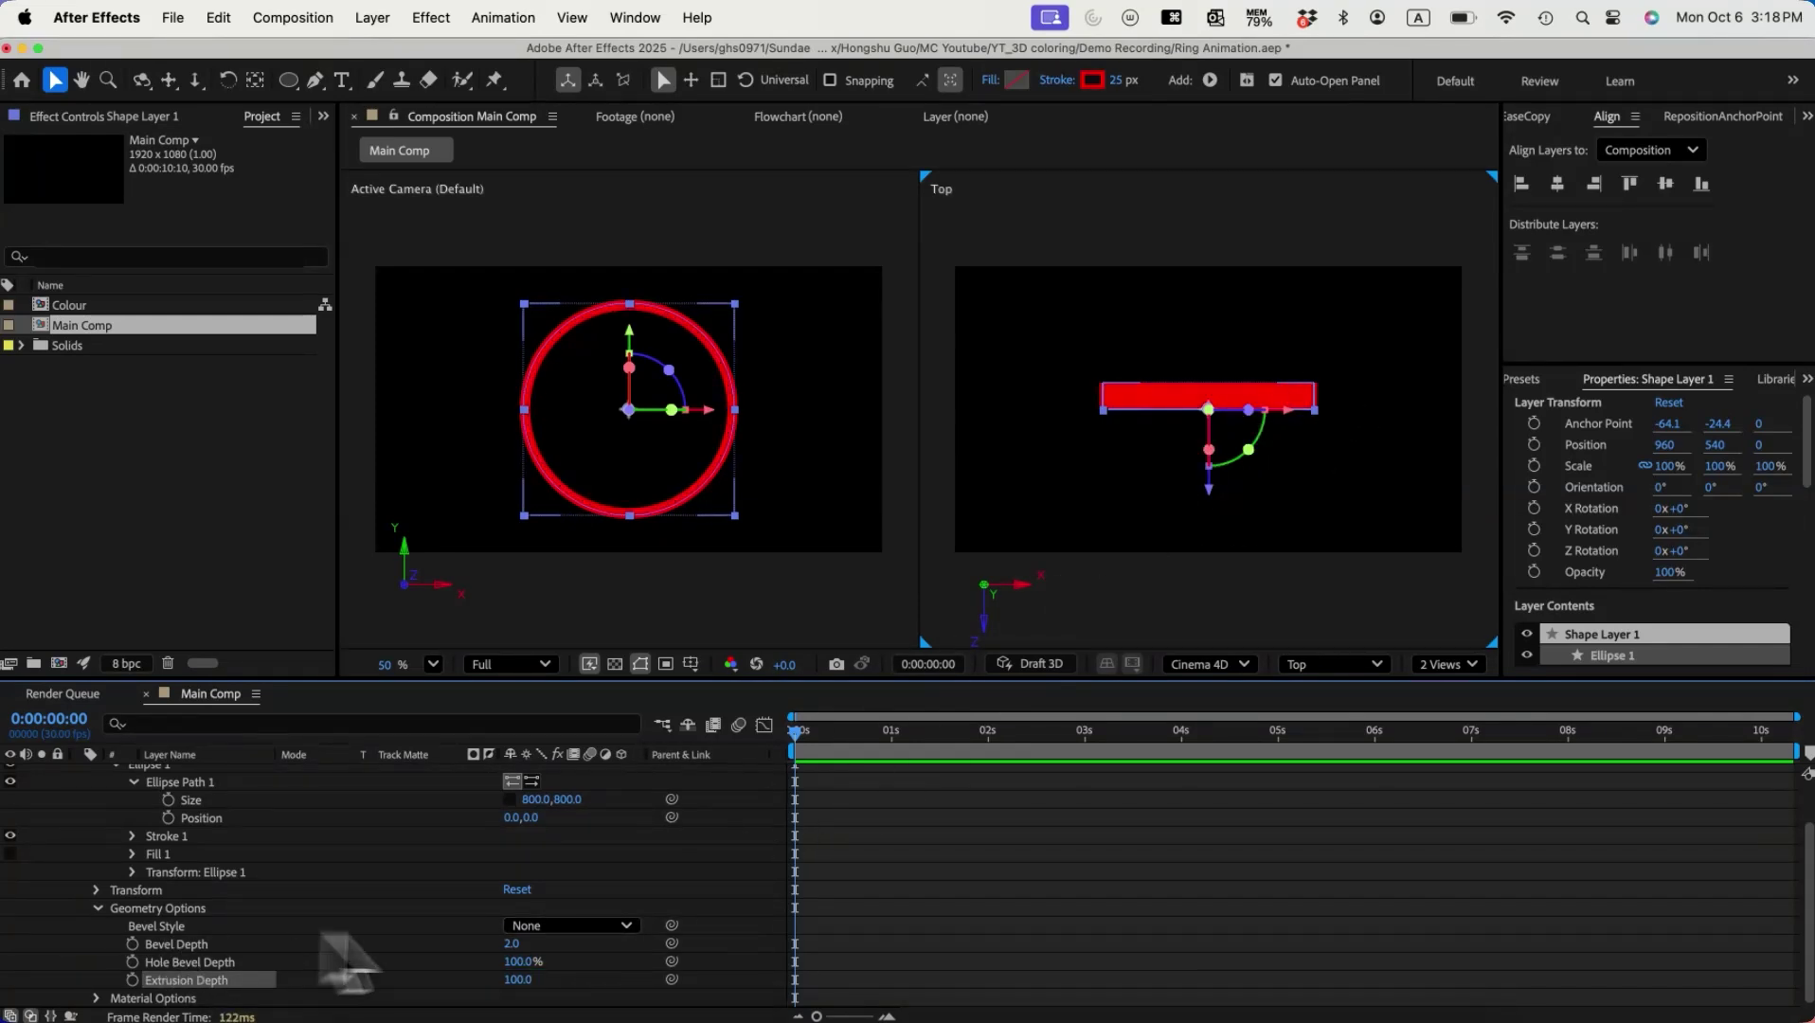
Step: Set the circle layer's Bevel Style to Convex and its Bevel Depth to 3
left_click(547, 926)
left_click(559, 1004)
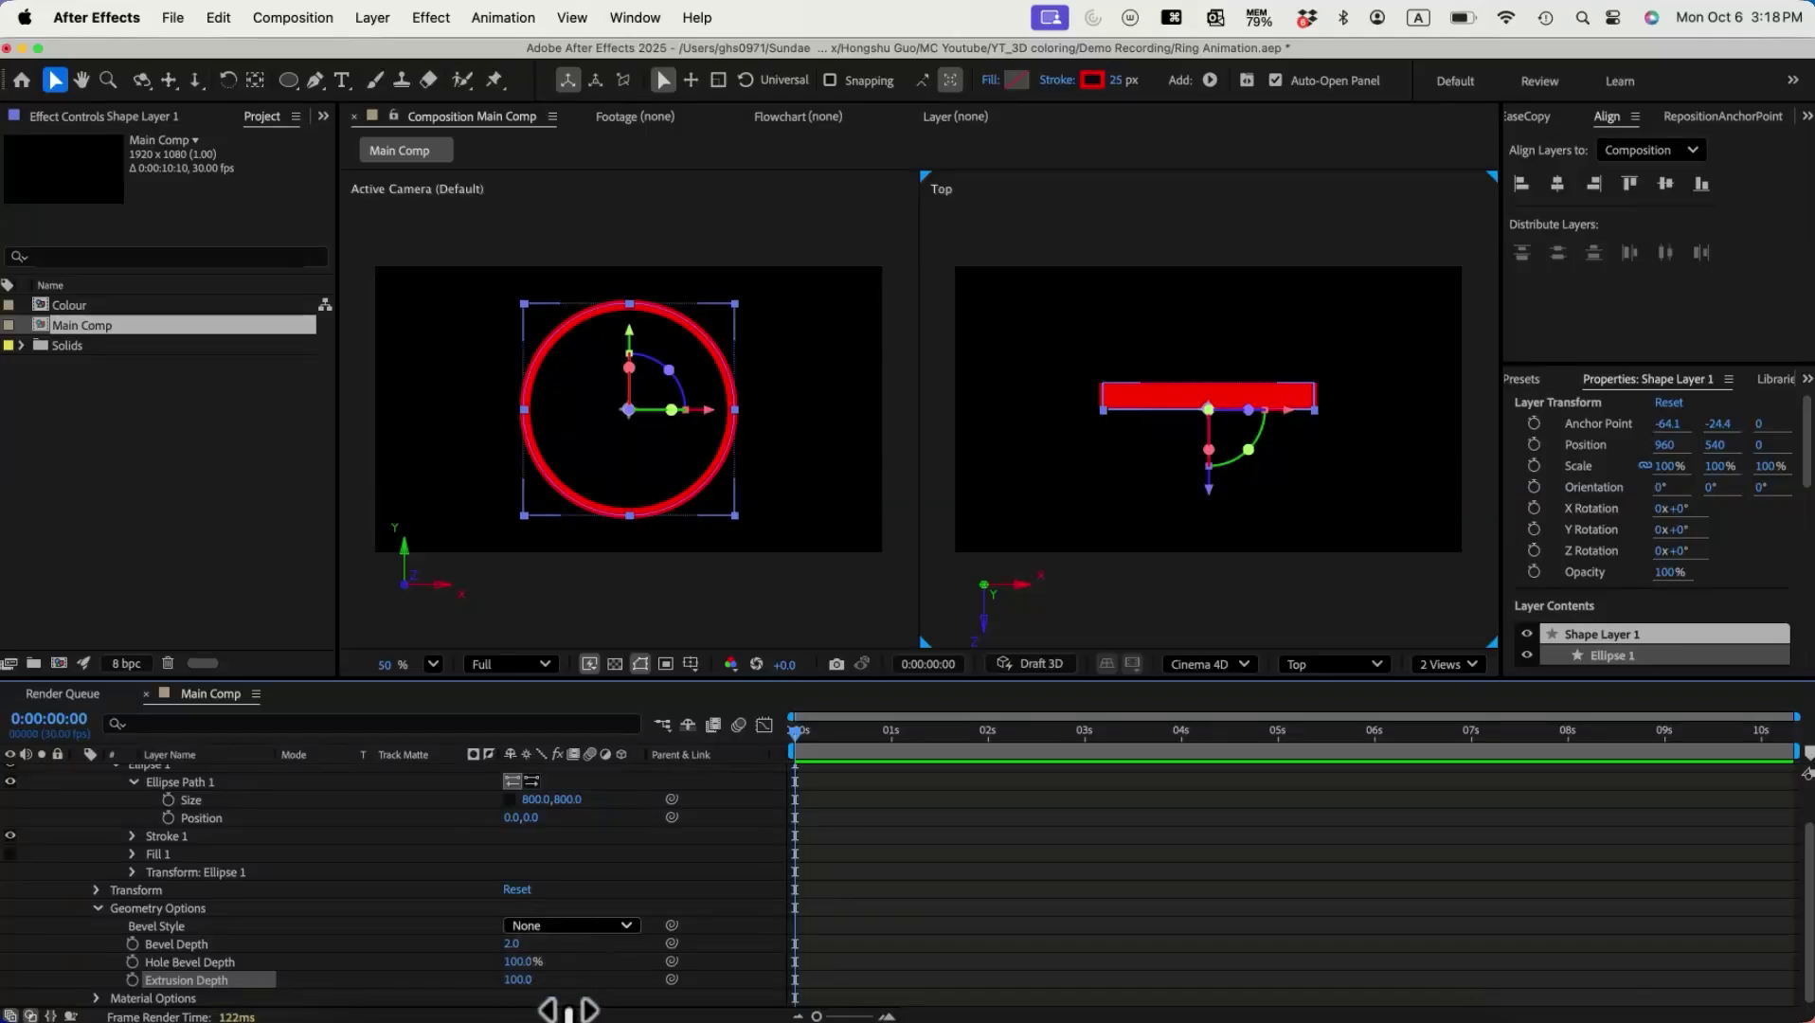
type("3")
left_click(585, 892)
Step: Add a Side Color material option to the circle and set it to pure green (RGB 0, 255, 0)
scroll(585, 892, "up", 2)
left_click(630, 792)
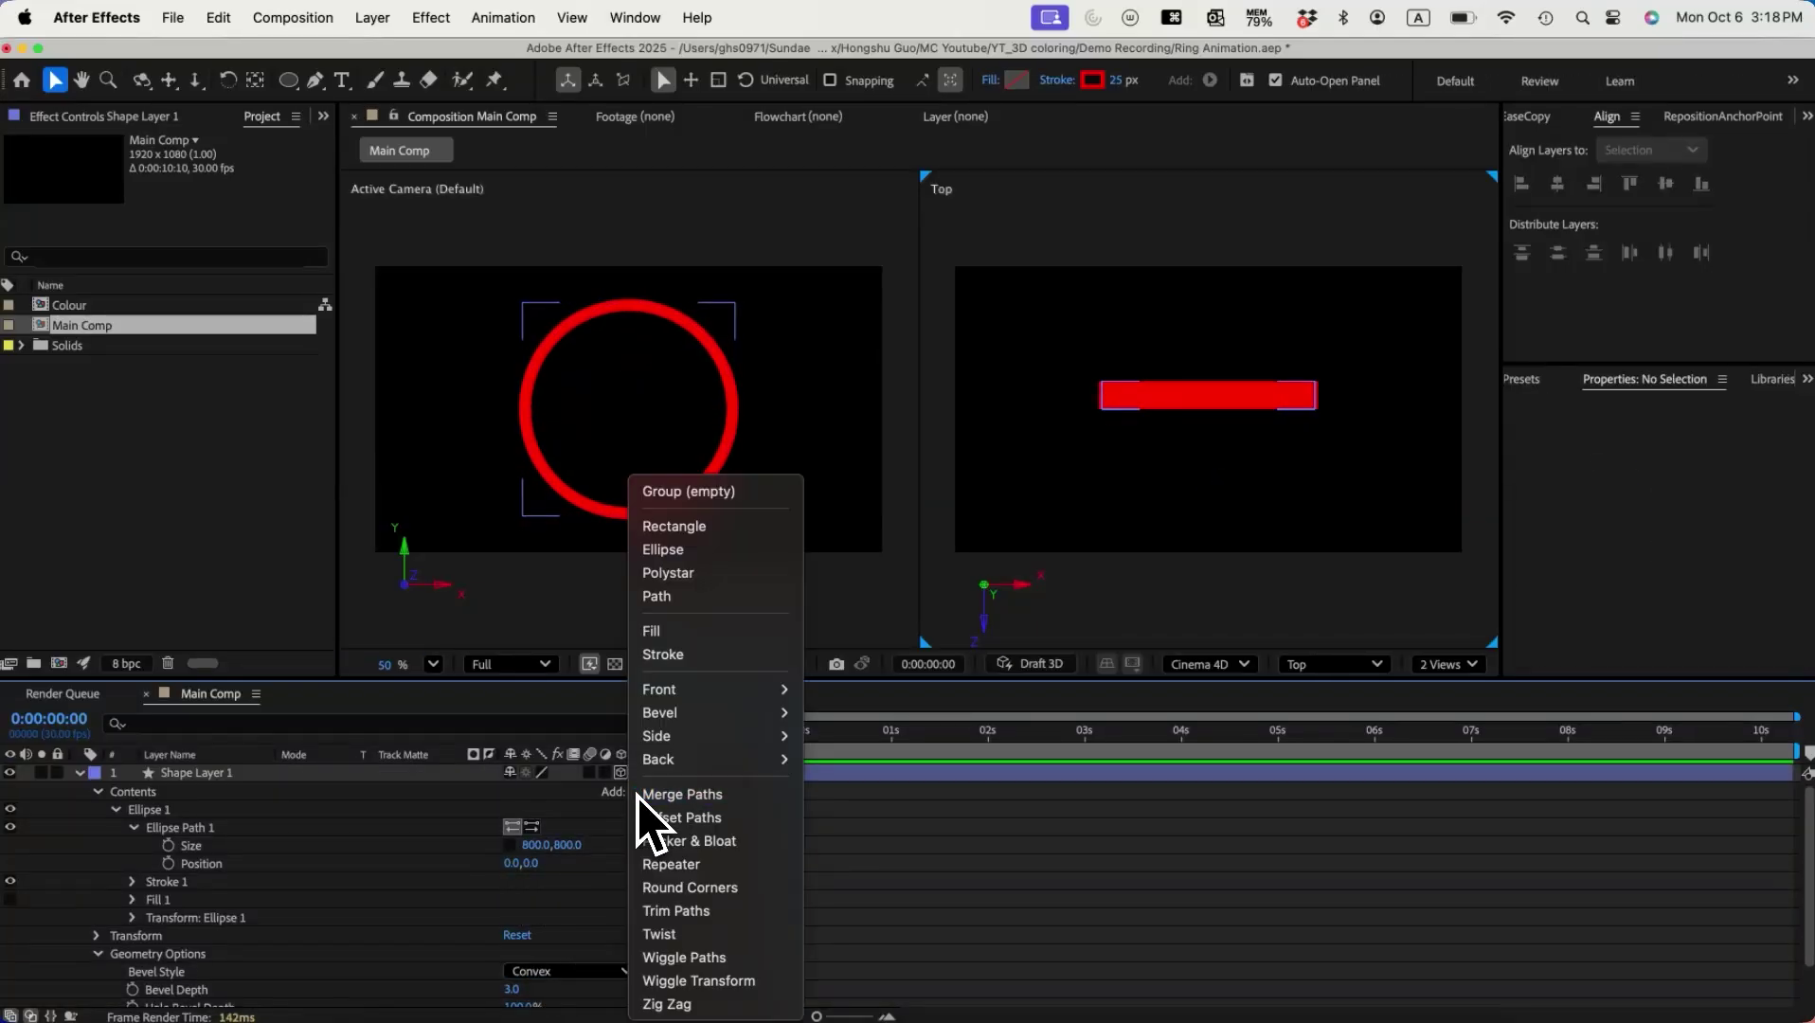
mouse_move(685, 740)
left_click(825, 737)
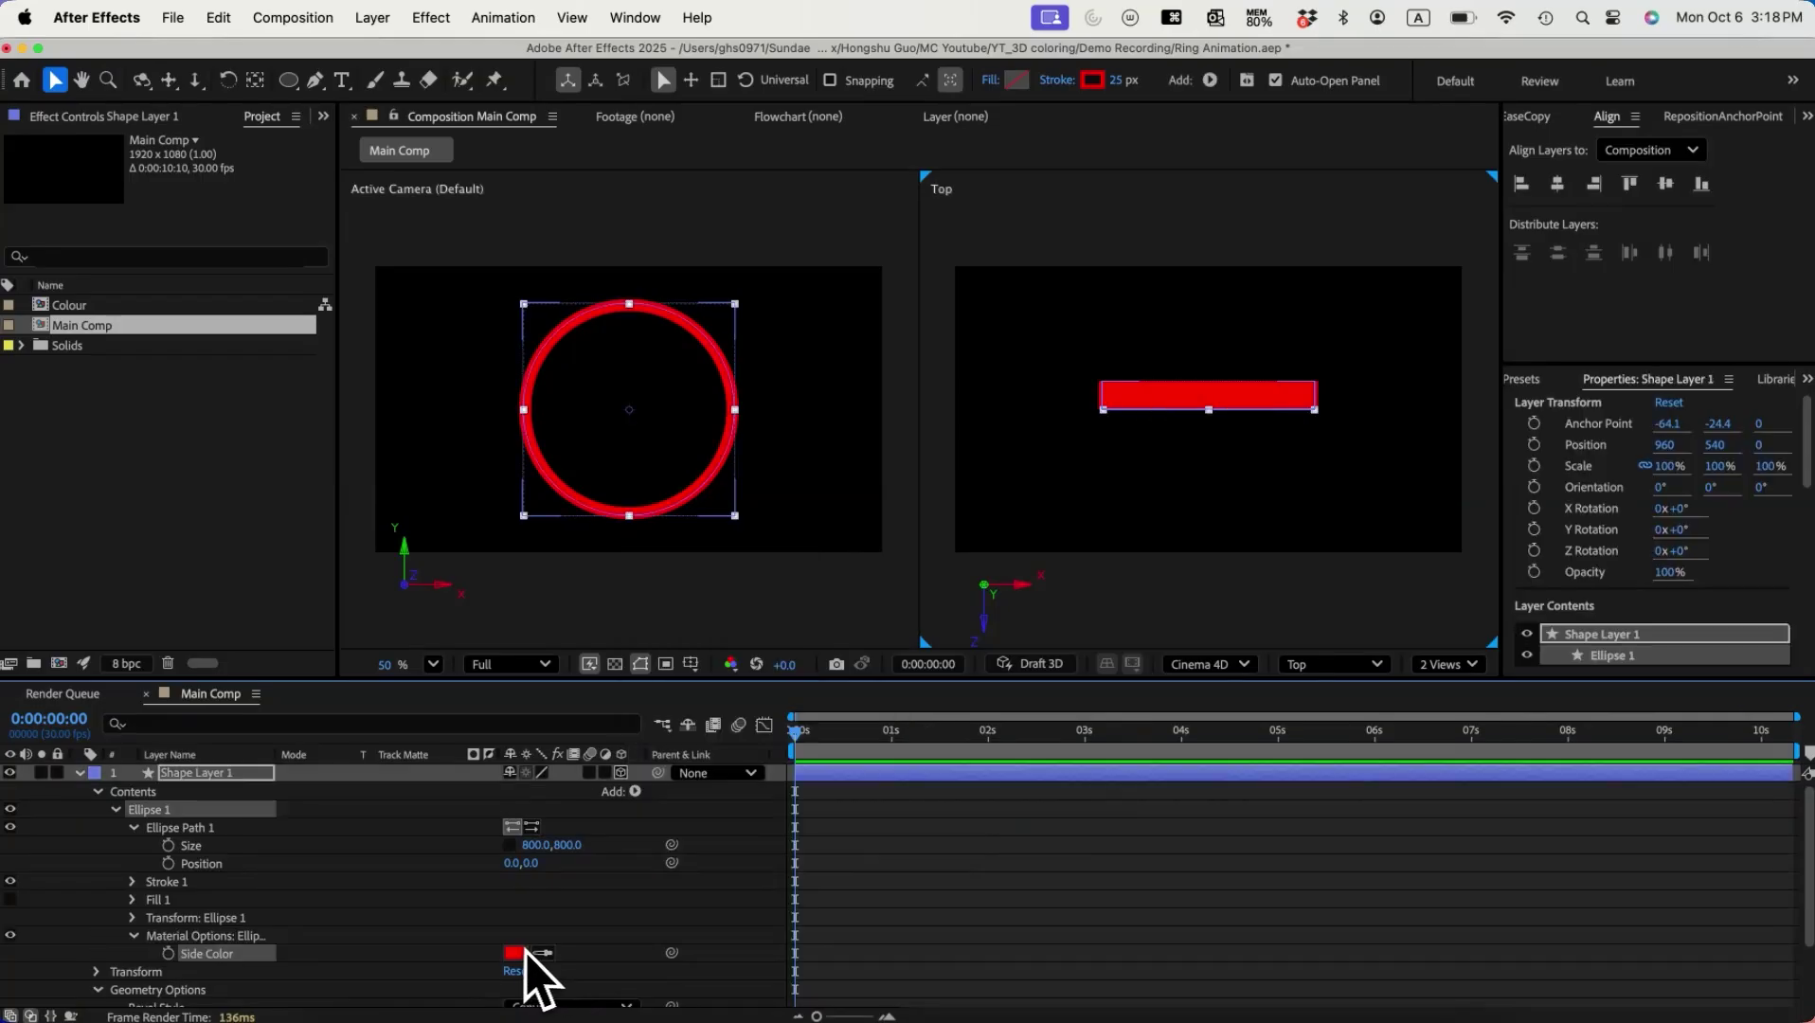
left_click(515, 952)
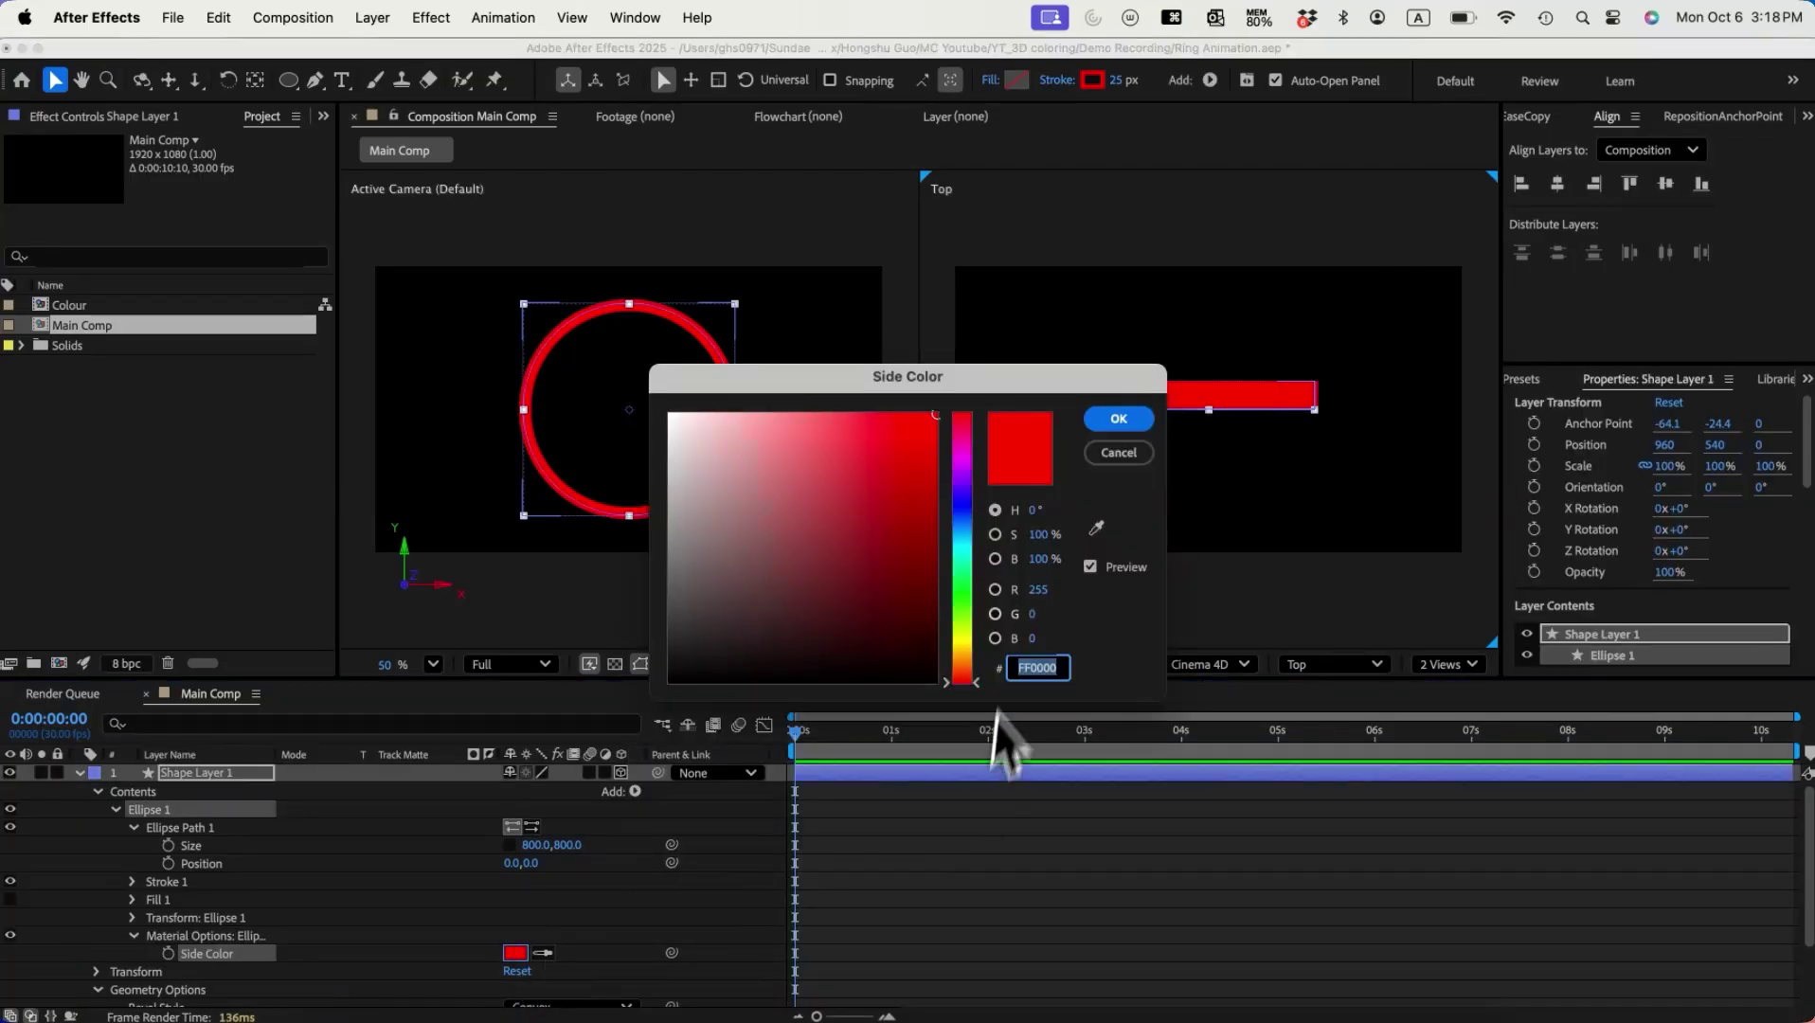
left_click(1039, 614)
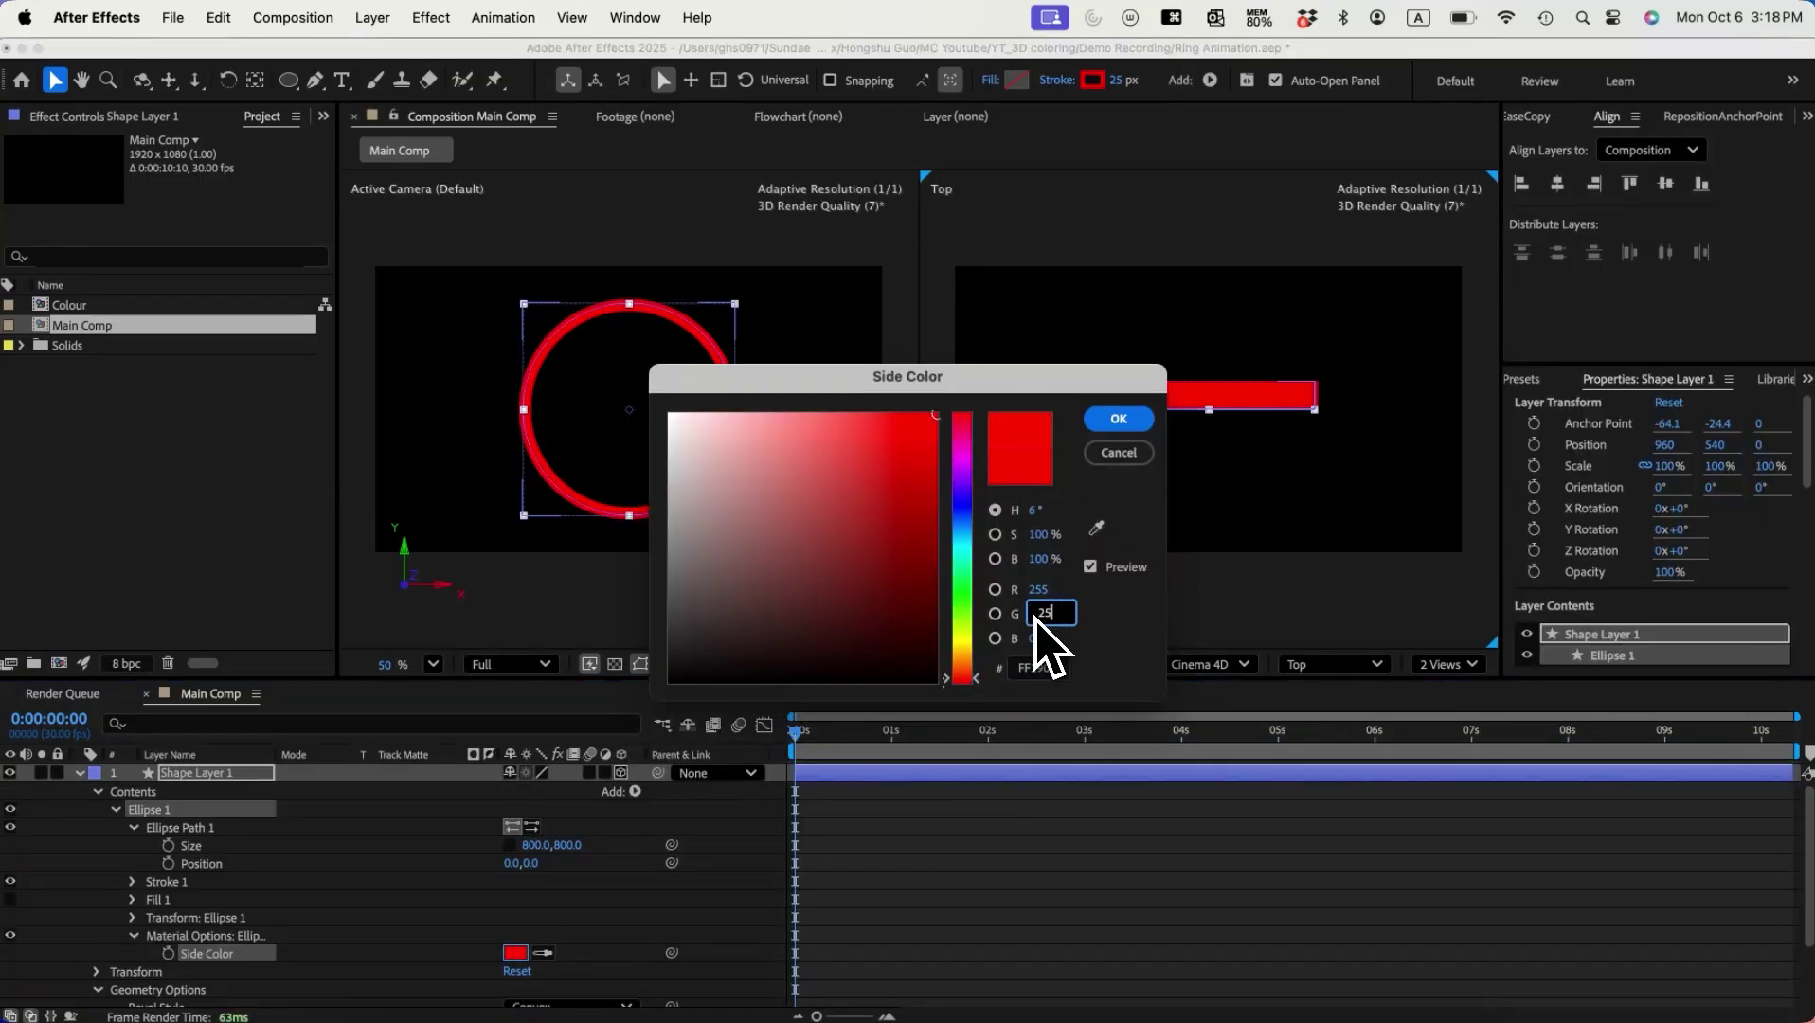
type("255")
left_click(1041, 589)
type("0")
left_click(1119, 418)
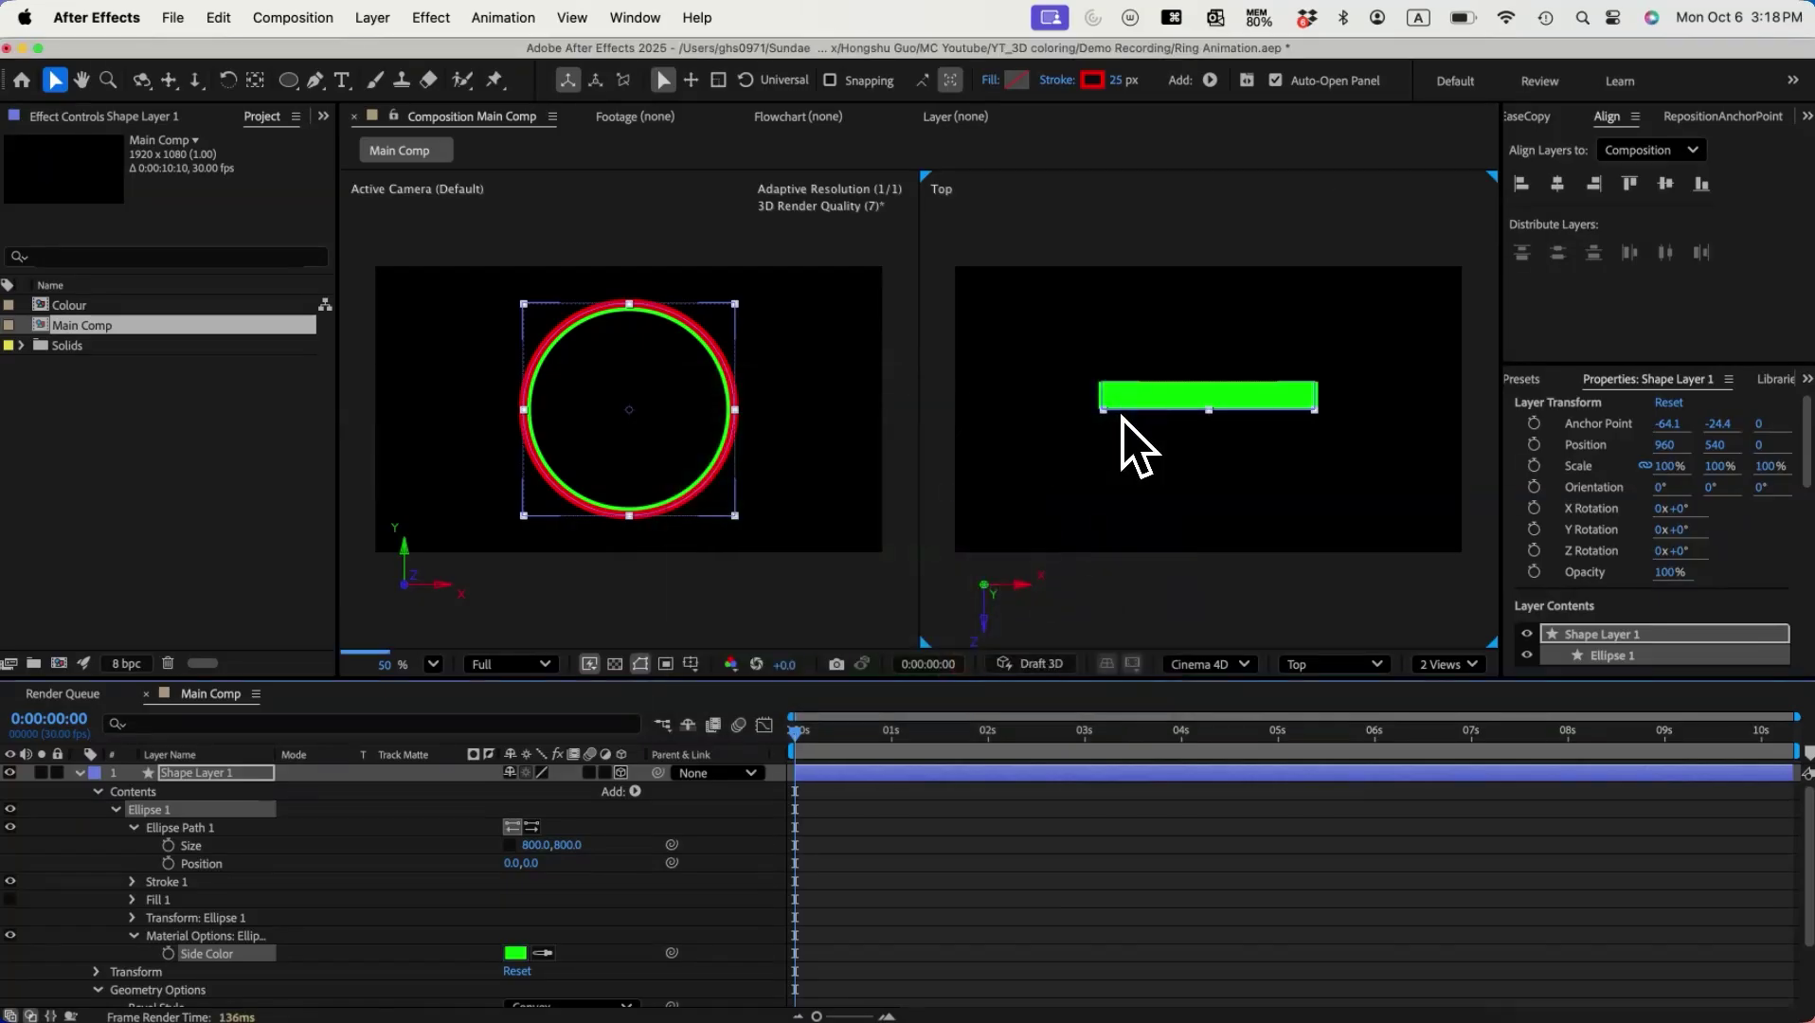
left_click(357, 920)
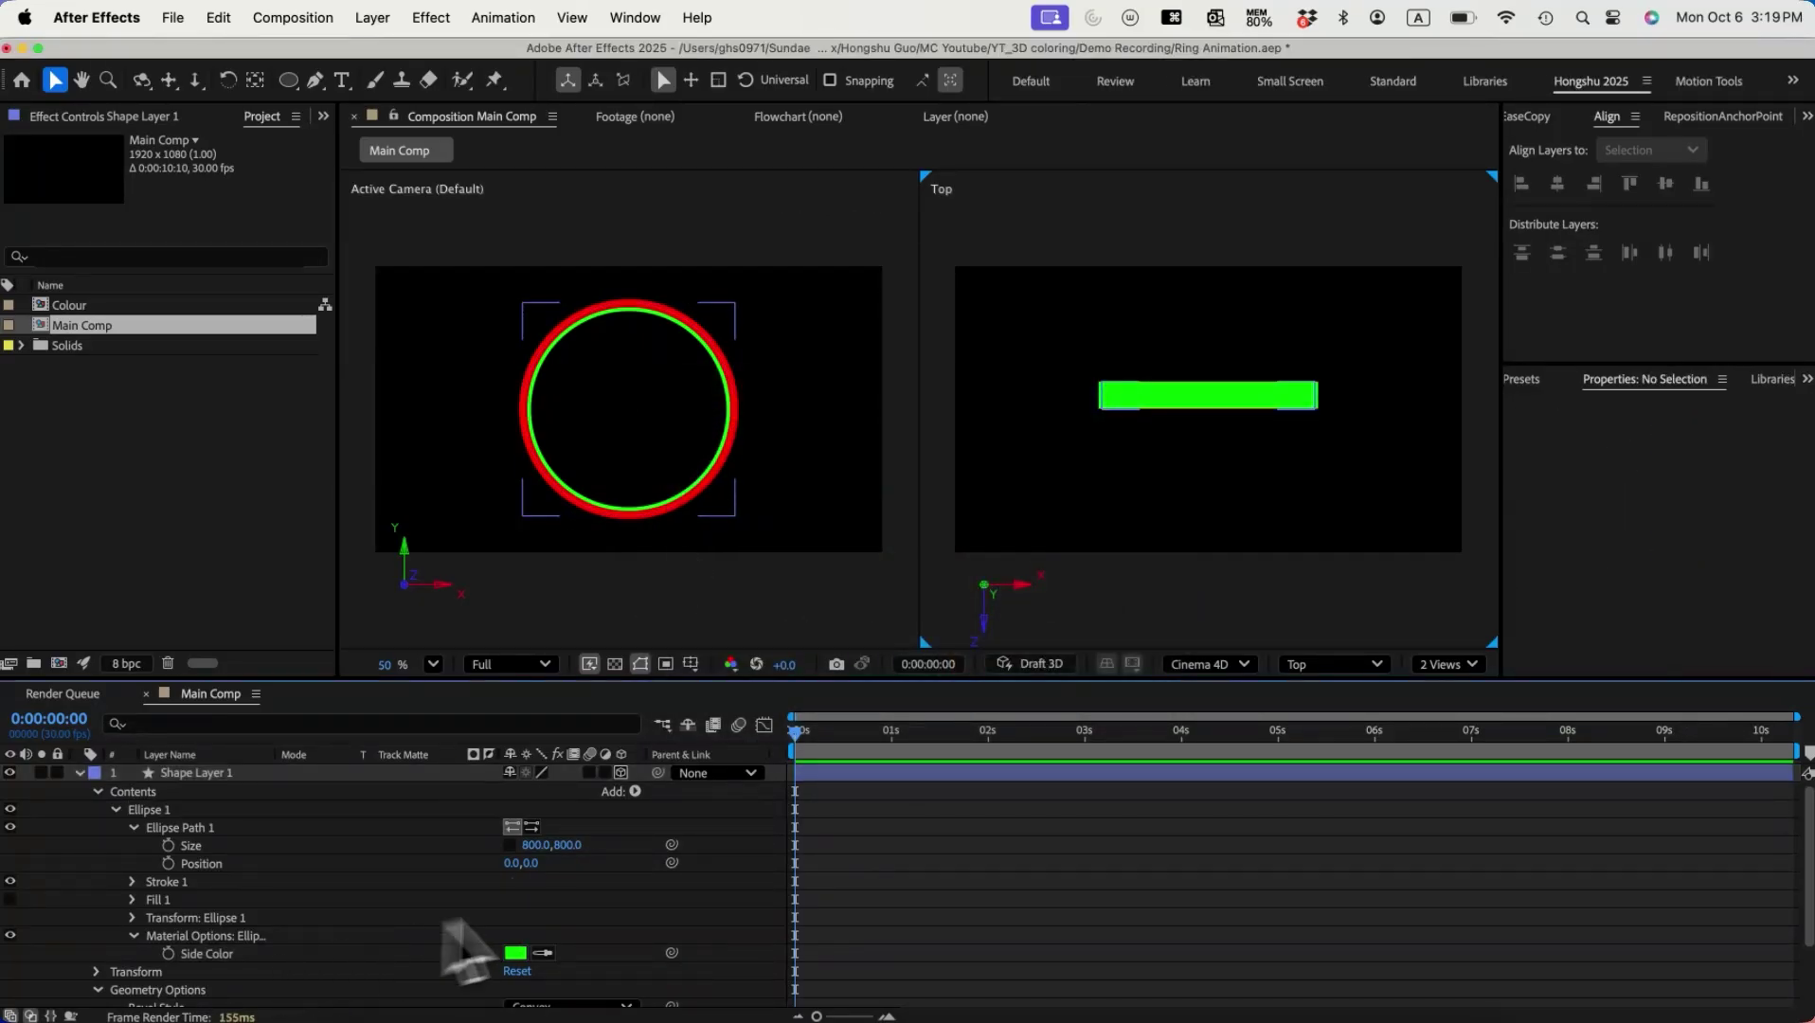
left_click(635, 791)
mouse_move(711, 713)
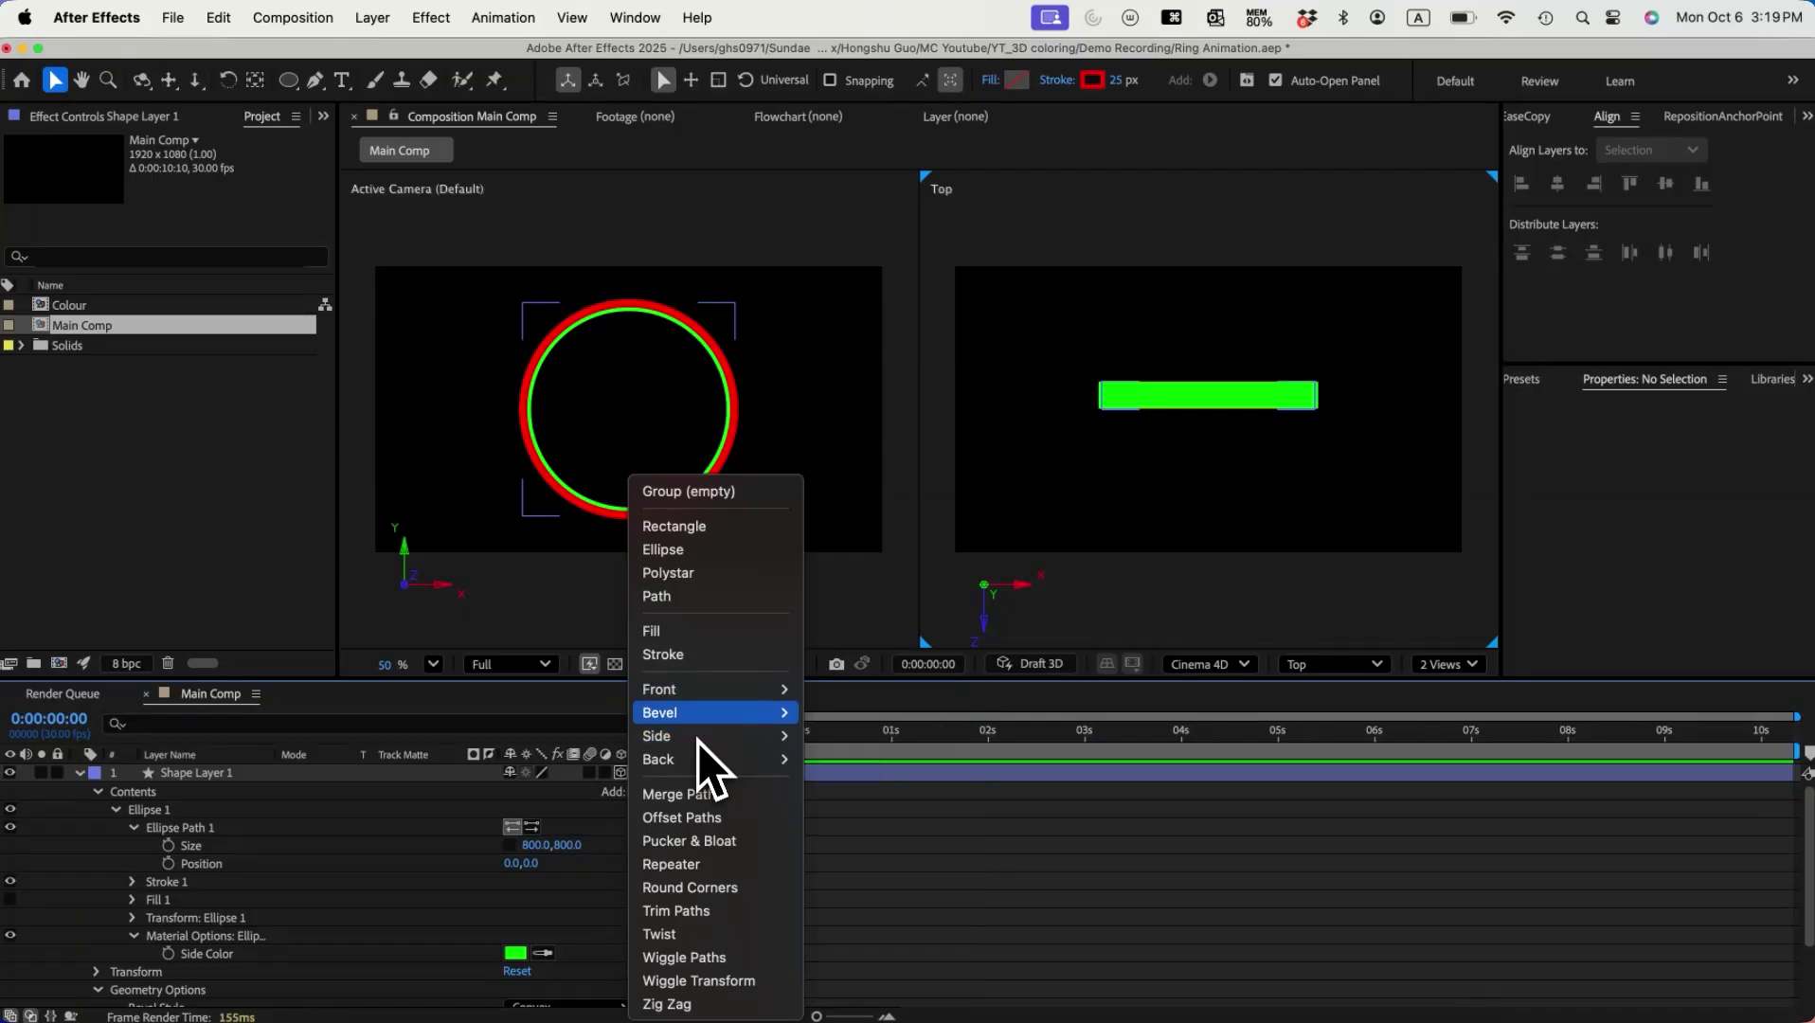
left_click(857, 737)
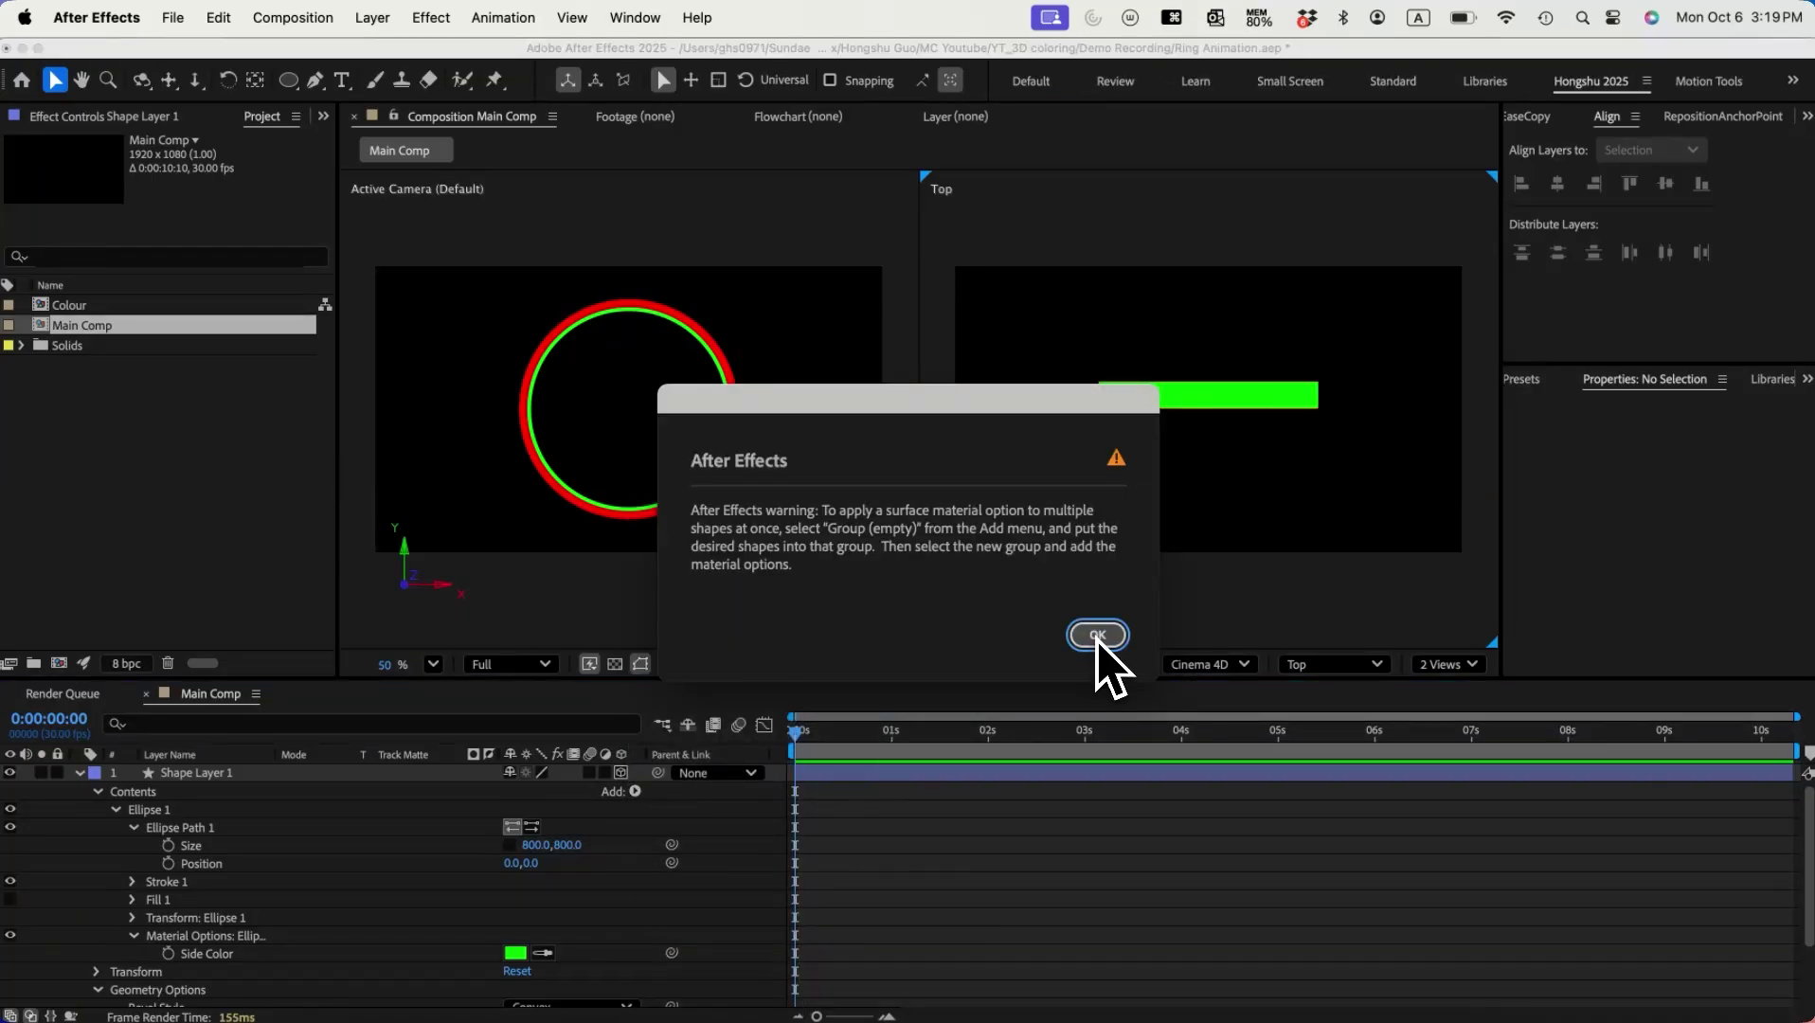
left_click(1097, 636)
Step: Add a Bevel Color material option to the Ellipse 1 group and set it to blue, 0000FF
left_click(163, 812)
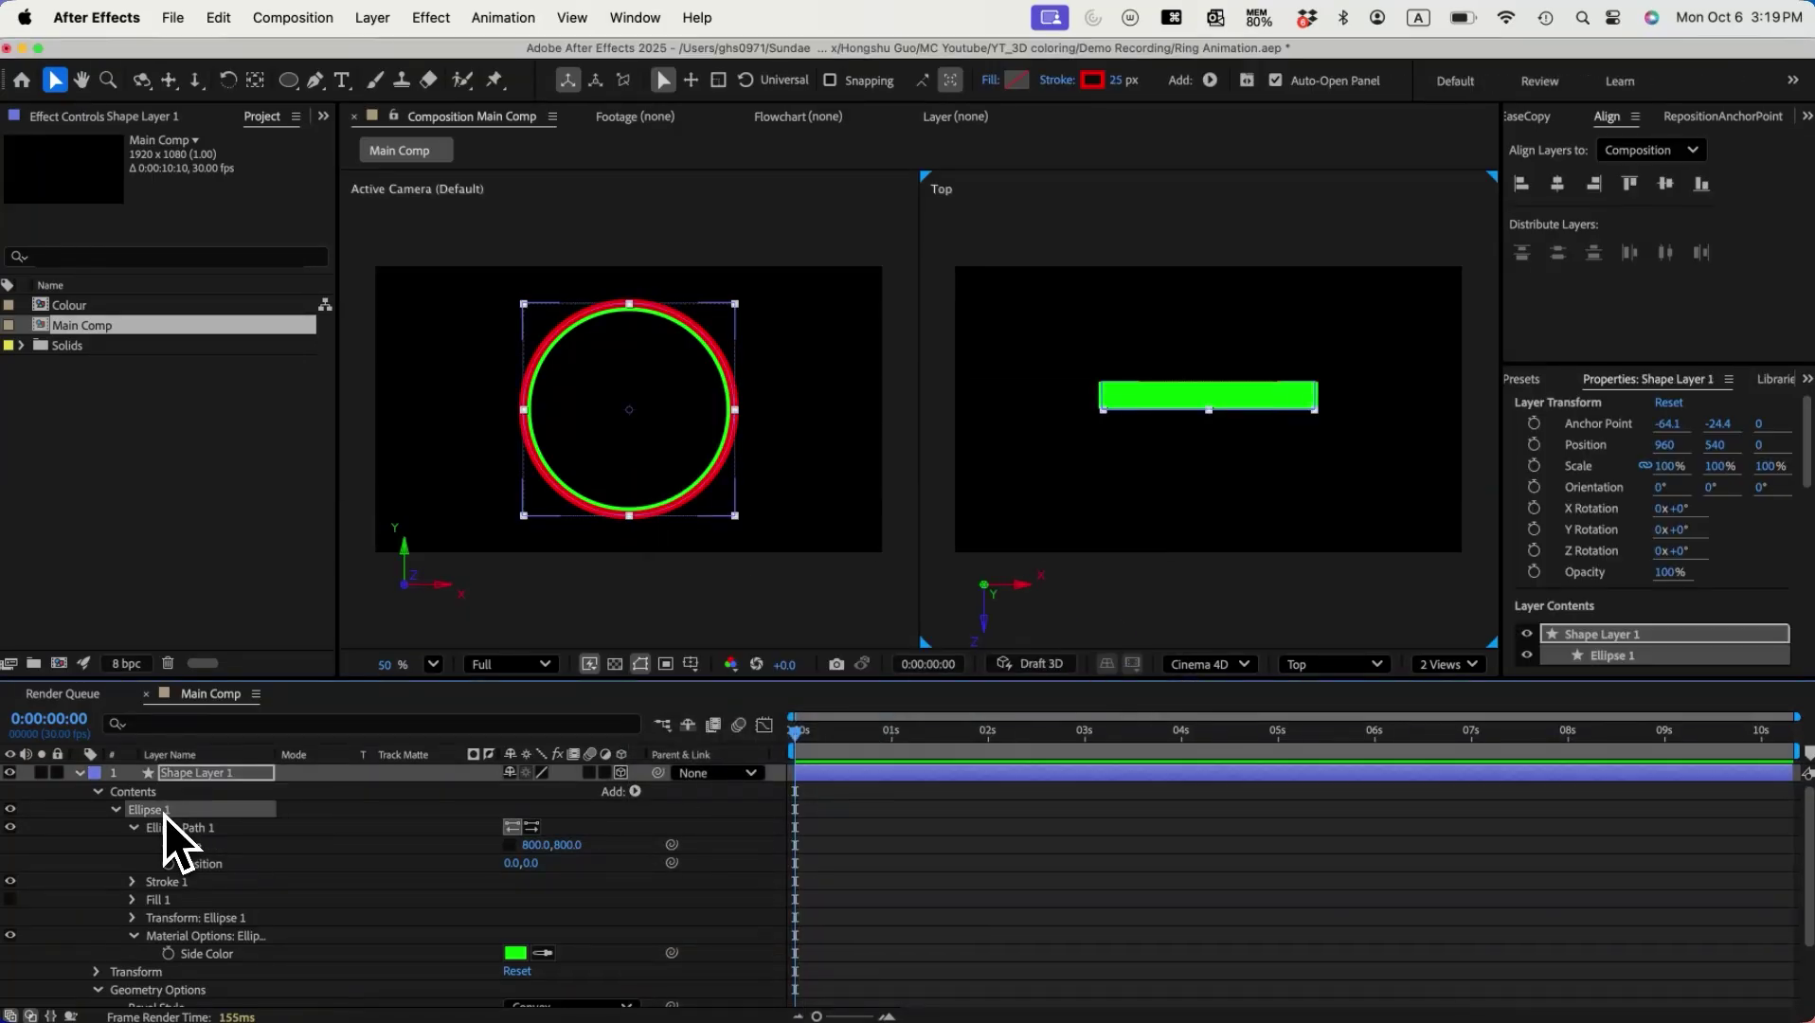
left_click(636, 792)
mouse_move(715, 720)
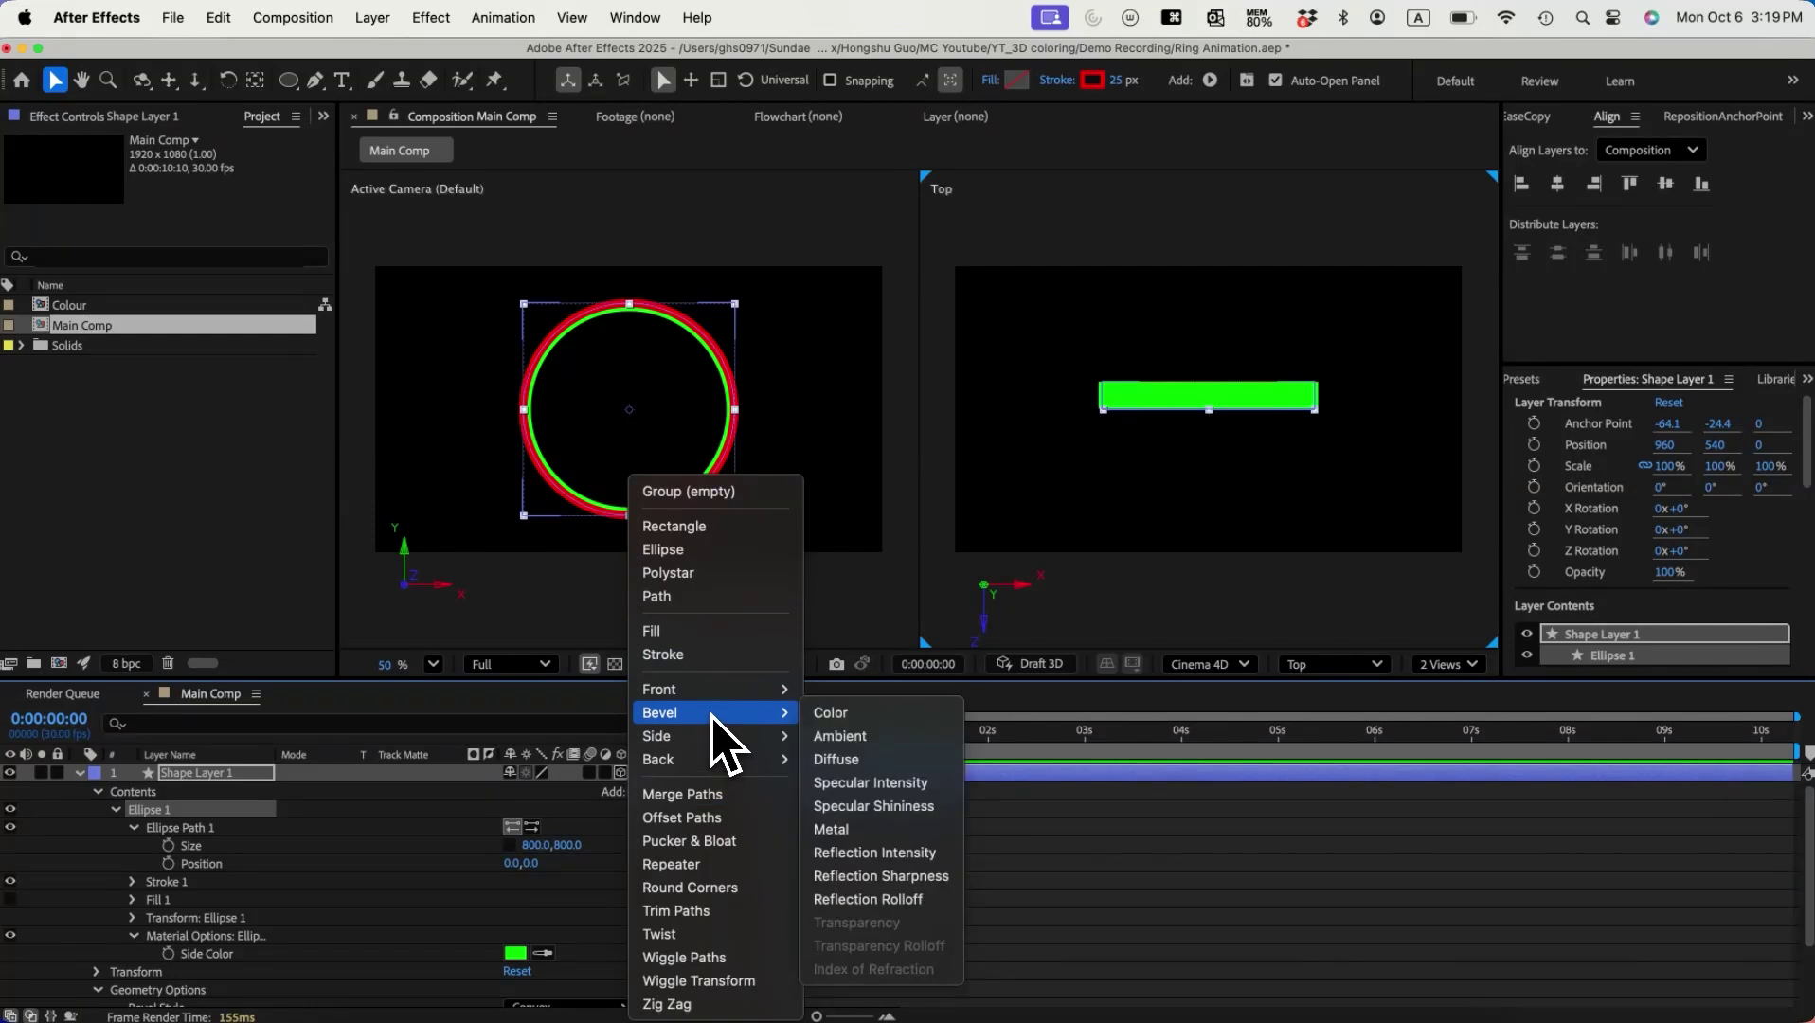
left_click(848, 717)
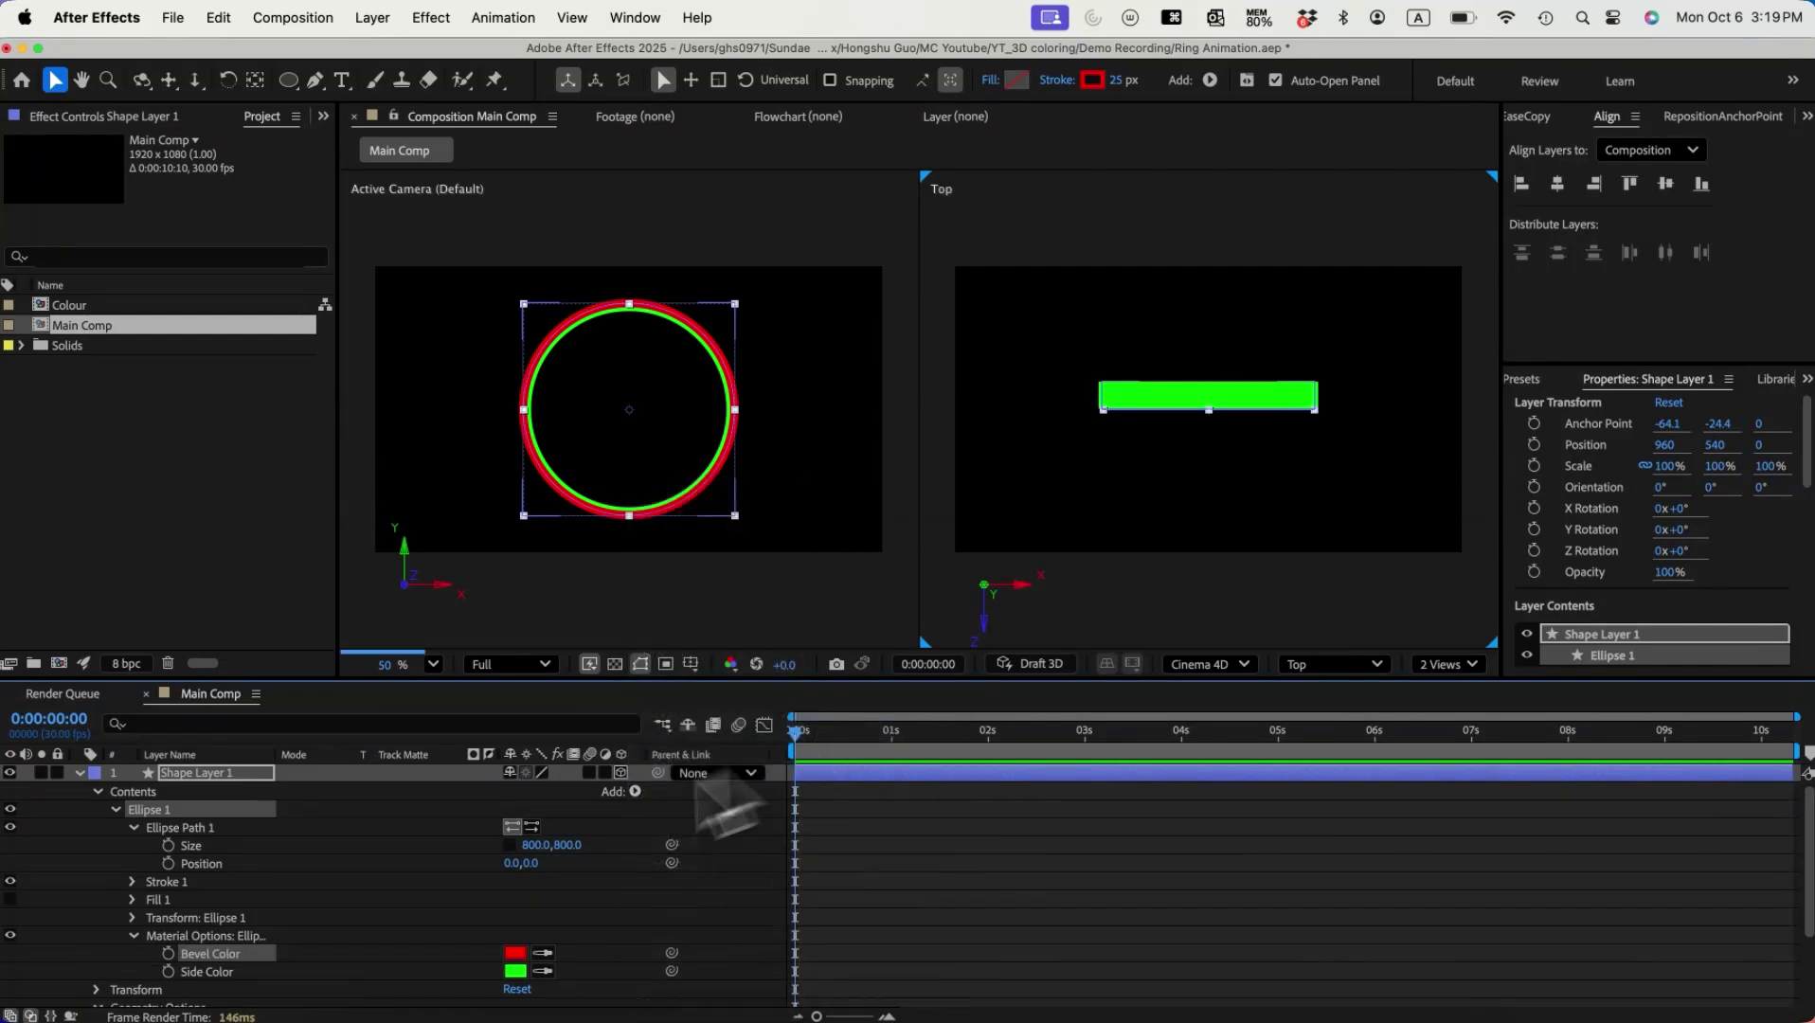
left_click(522, 952)
type("0000FF")
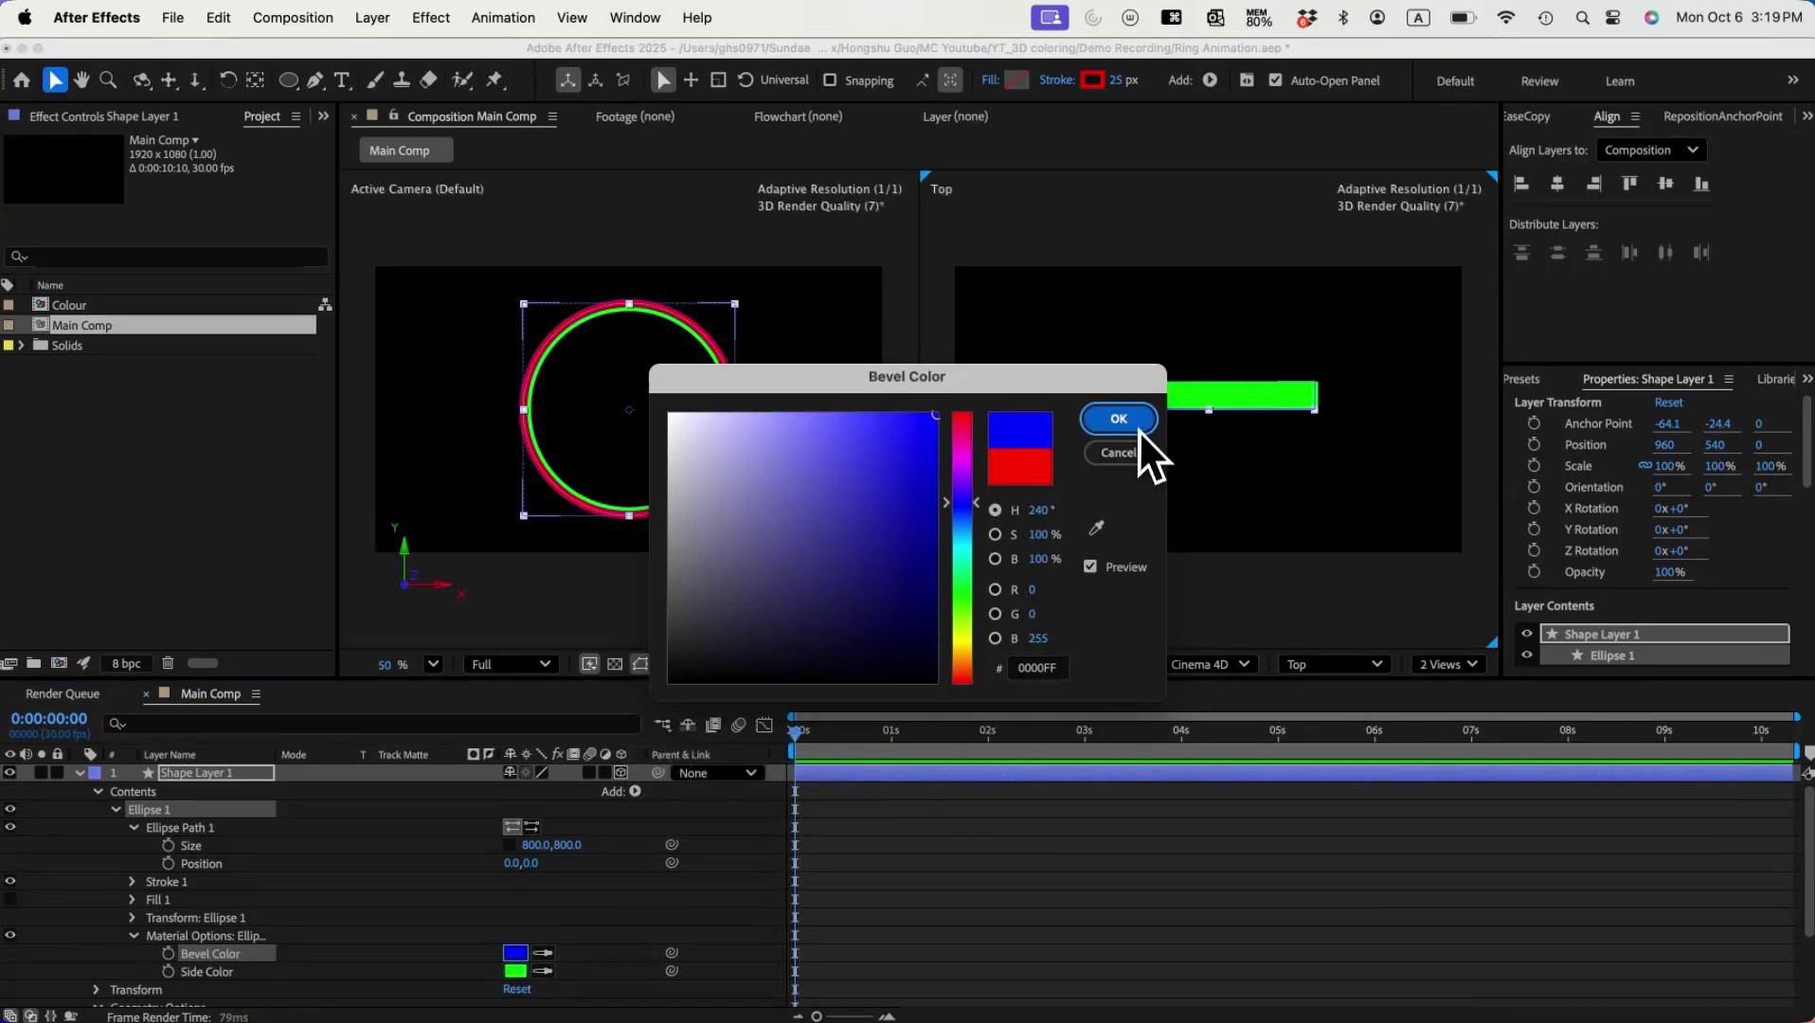
left_click(1135, 425)
key("super+equal")
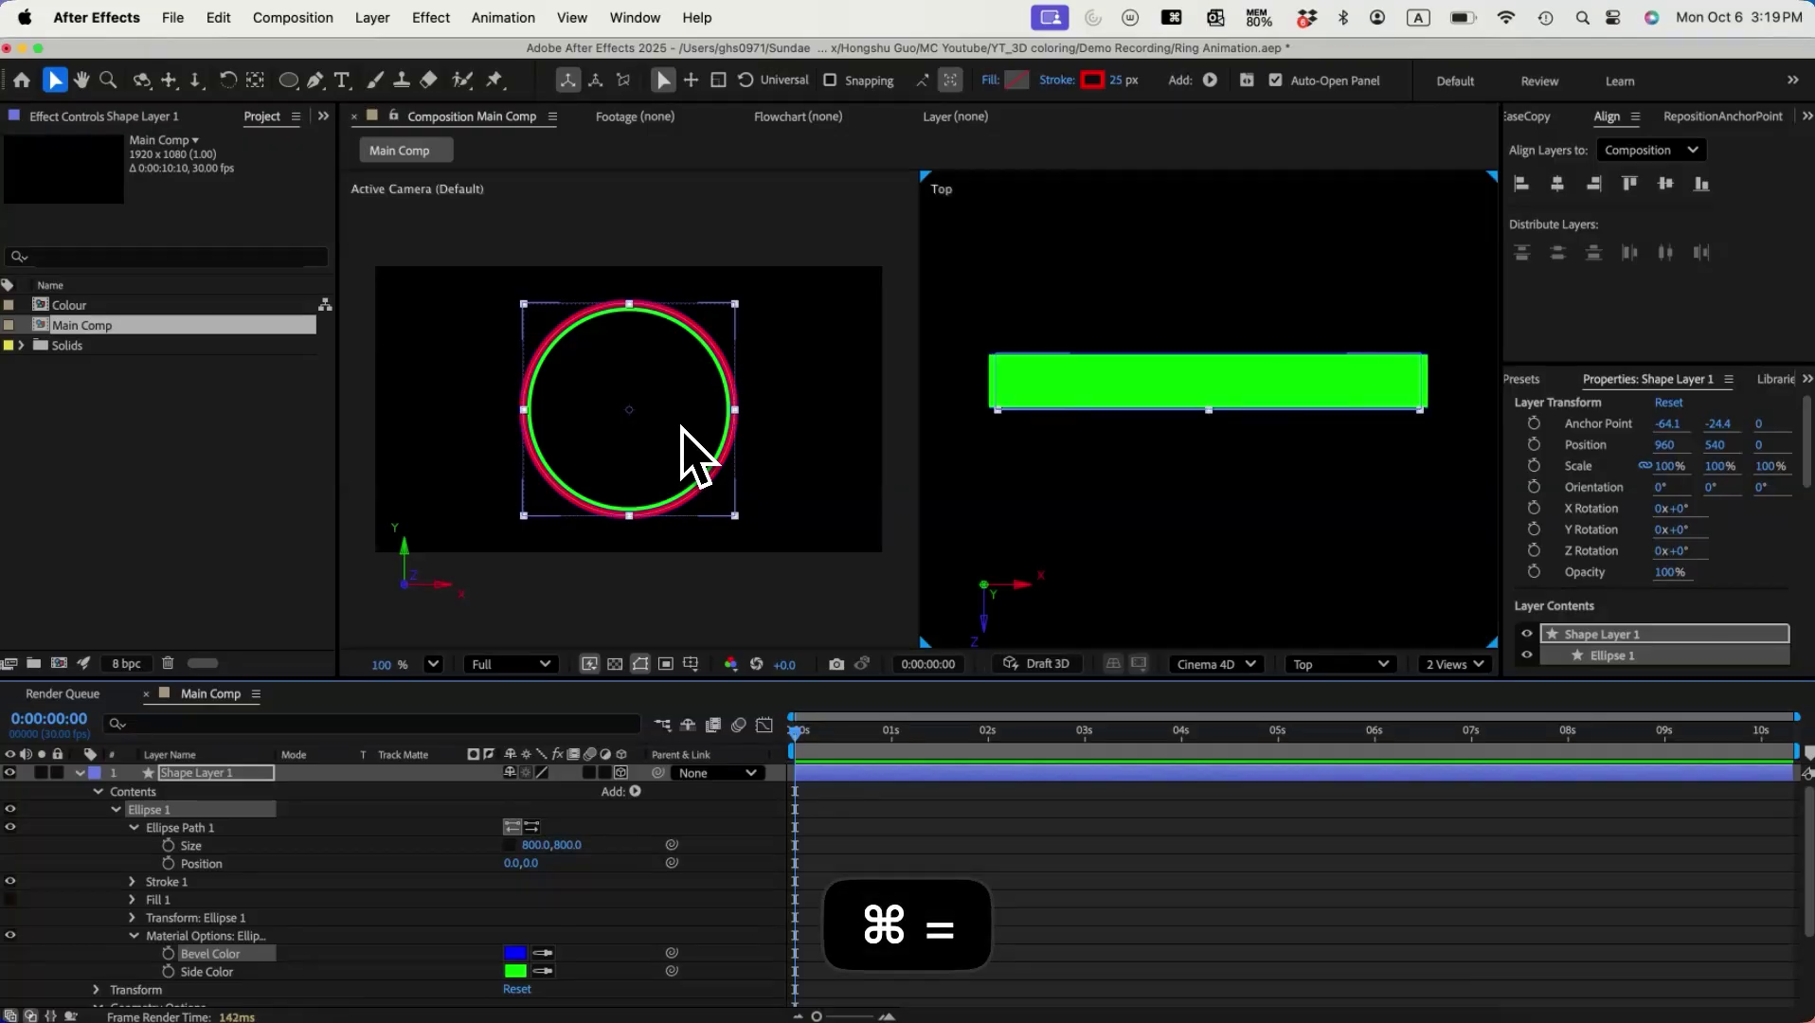
left_click(769, 431)
key("super+equal")
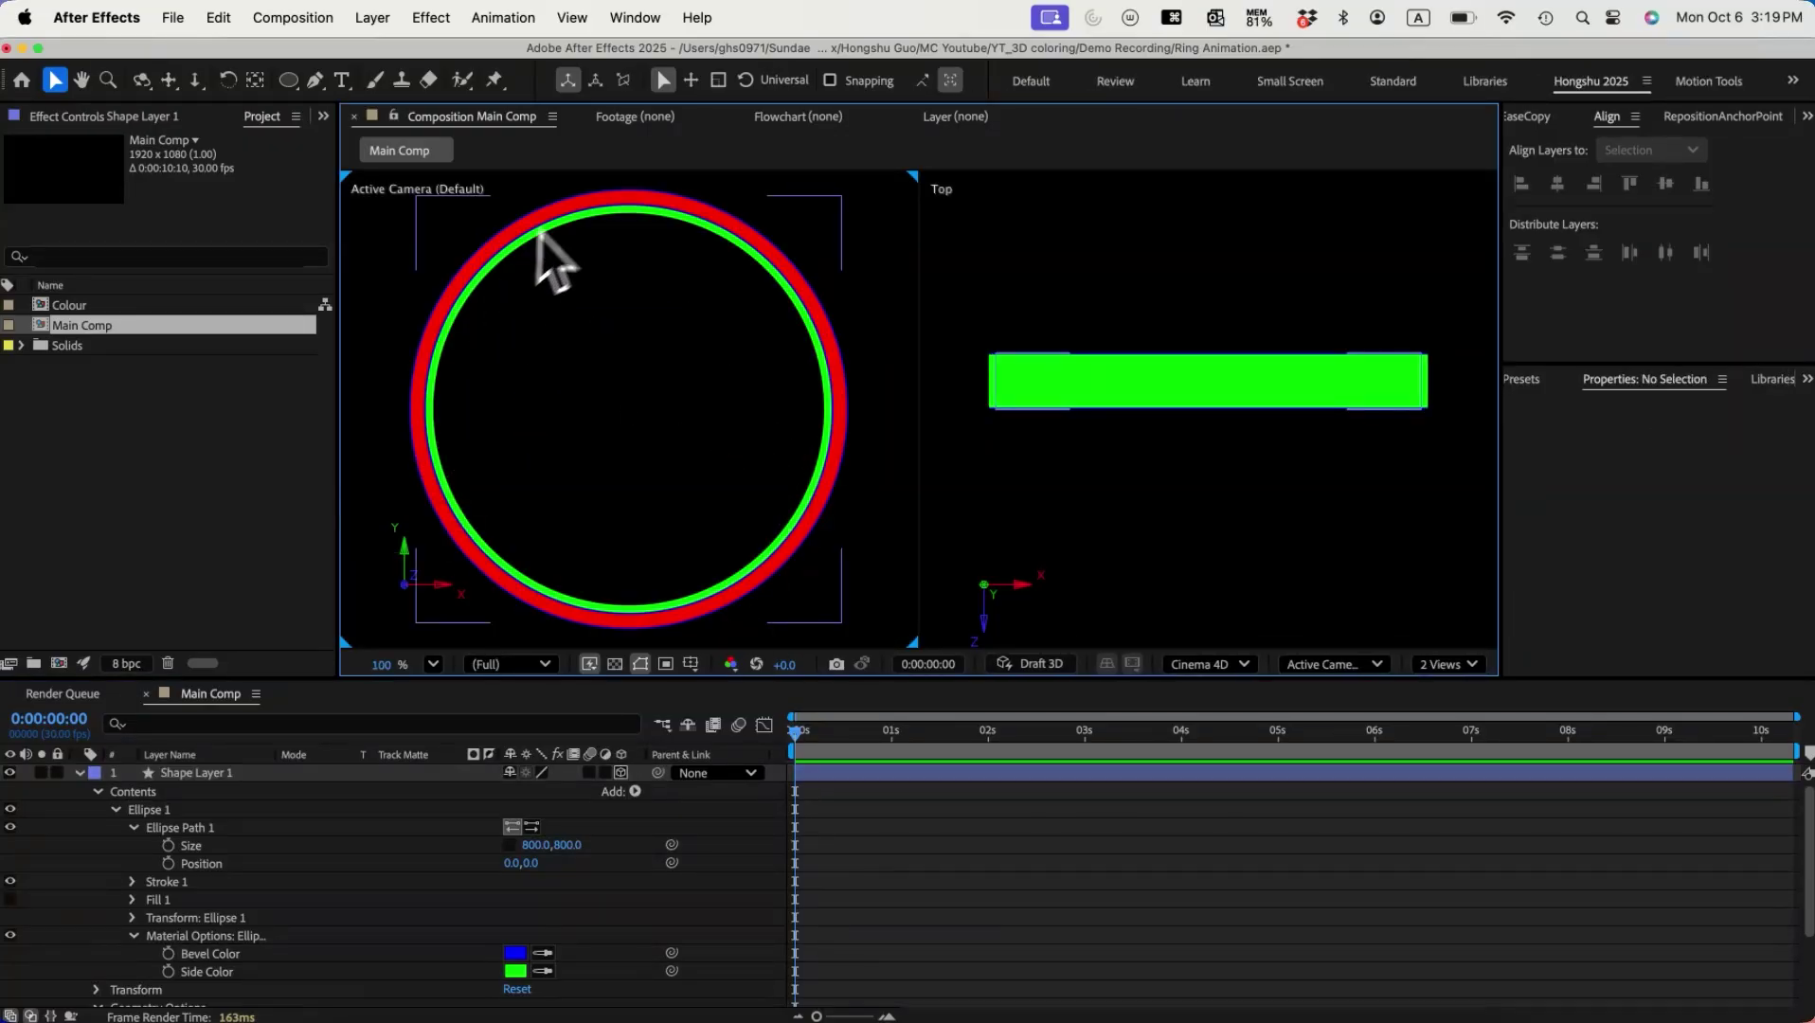
Step: Rename the shape layer as "Circle 1" and duplicate it twice
left_click(185, 773)
key("Return")
type("Circle 1")
key("Return")
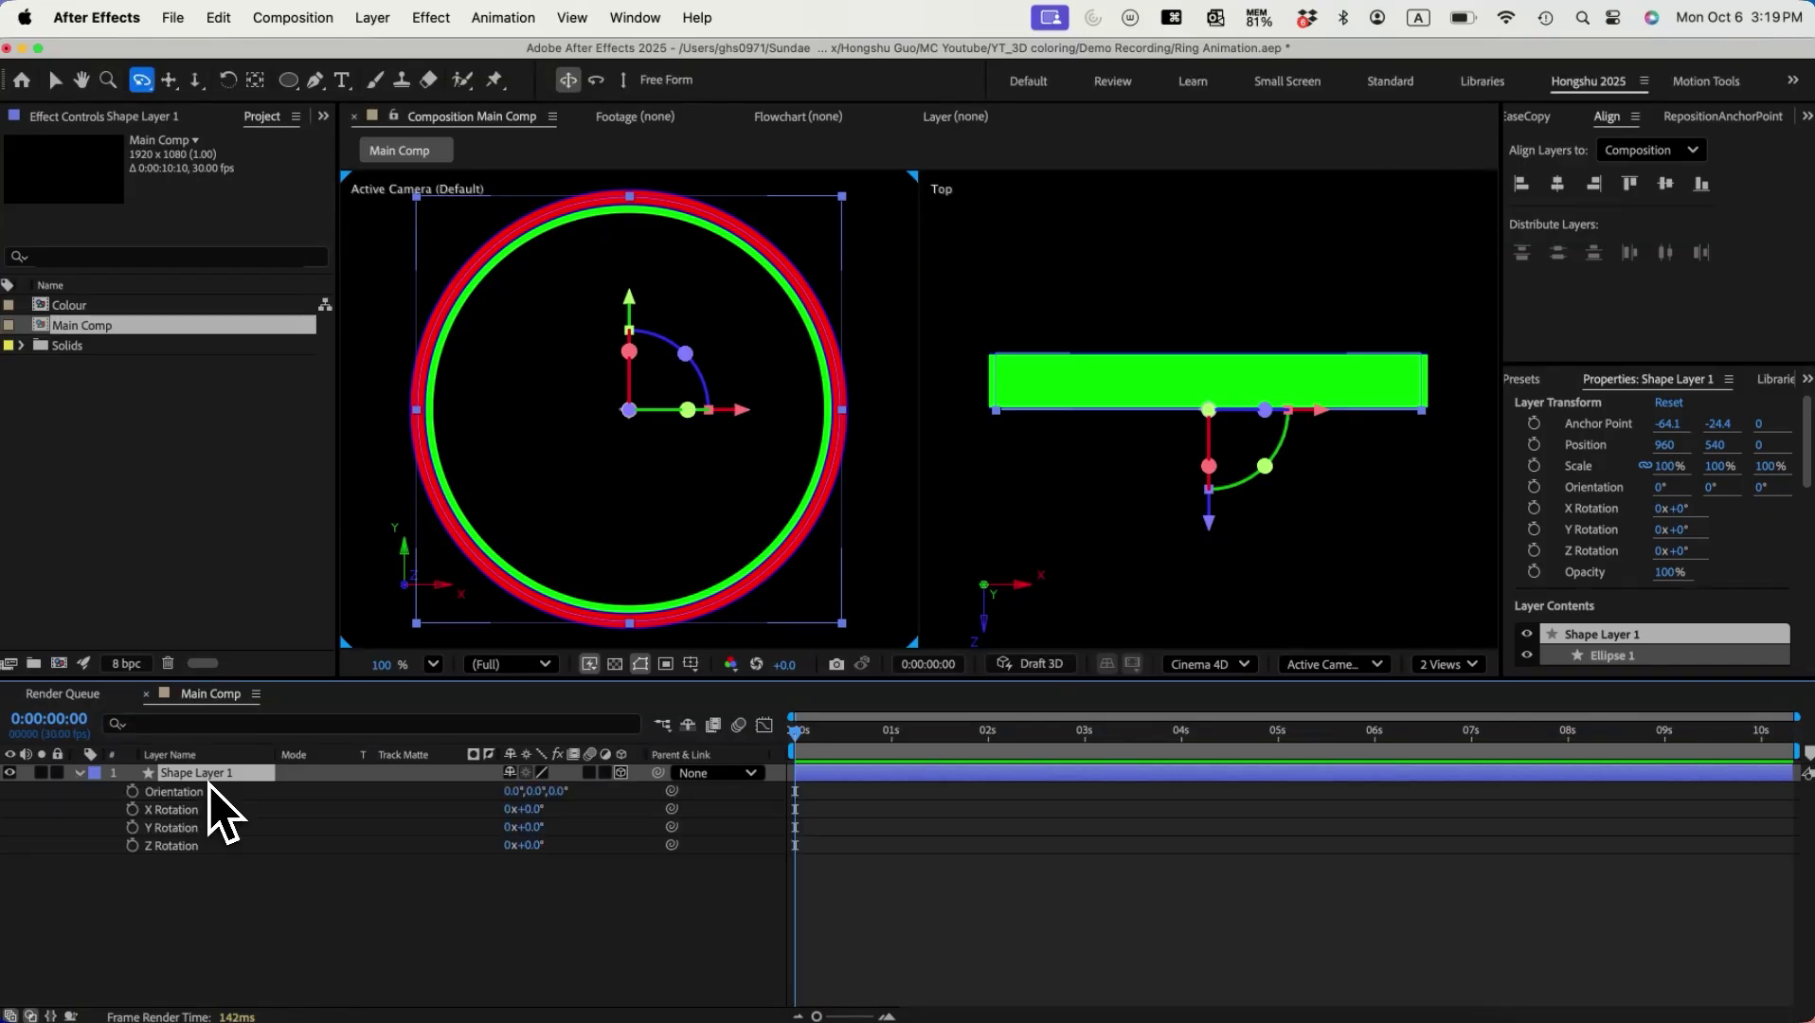
key("y")
key("super+minus")
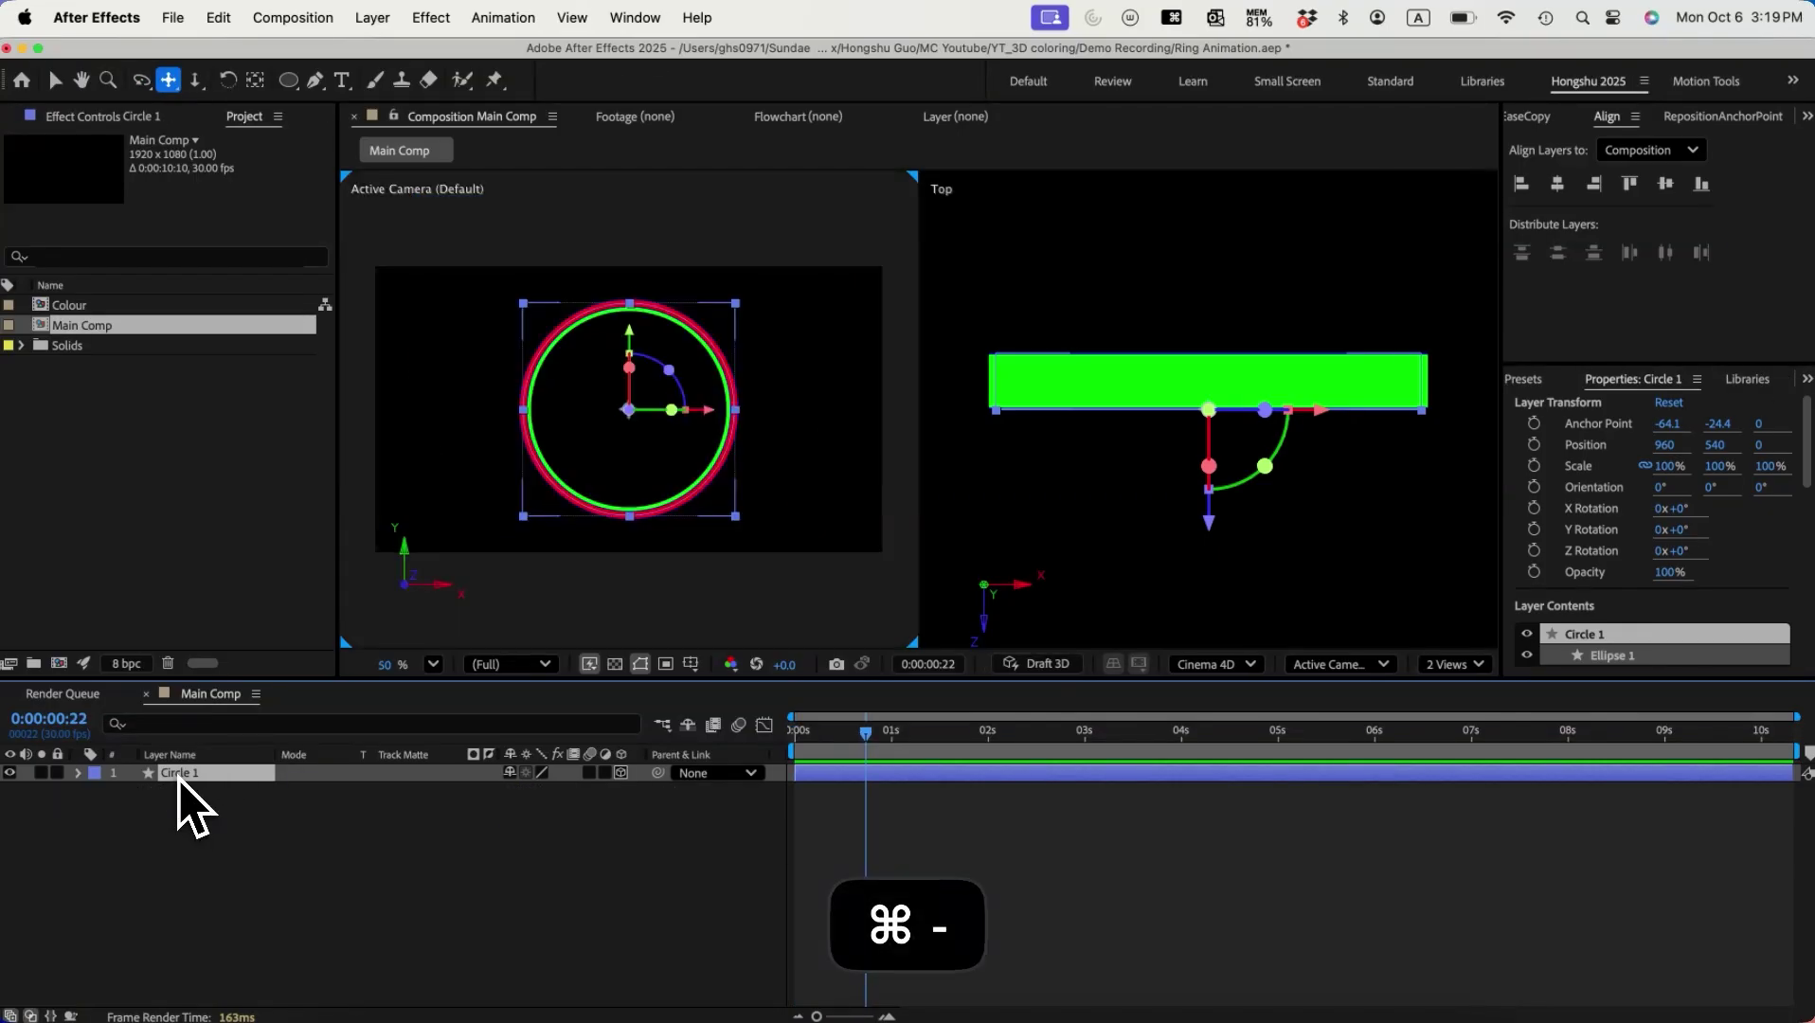
key("super+d")
key("super+d")
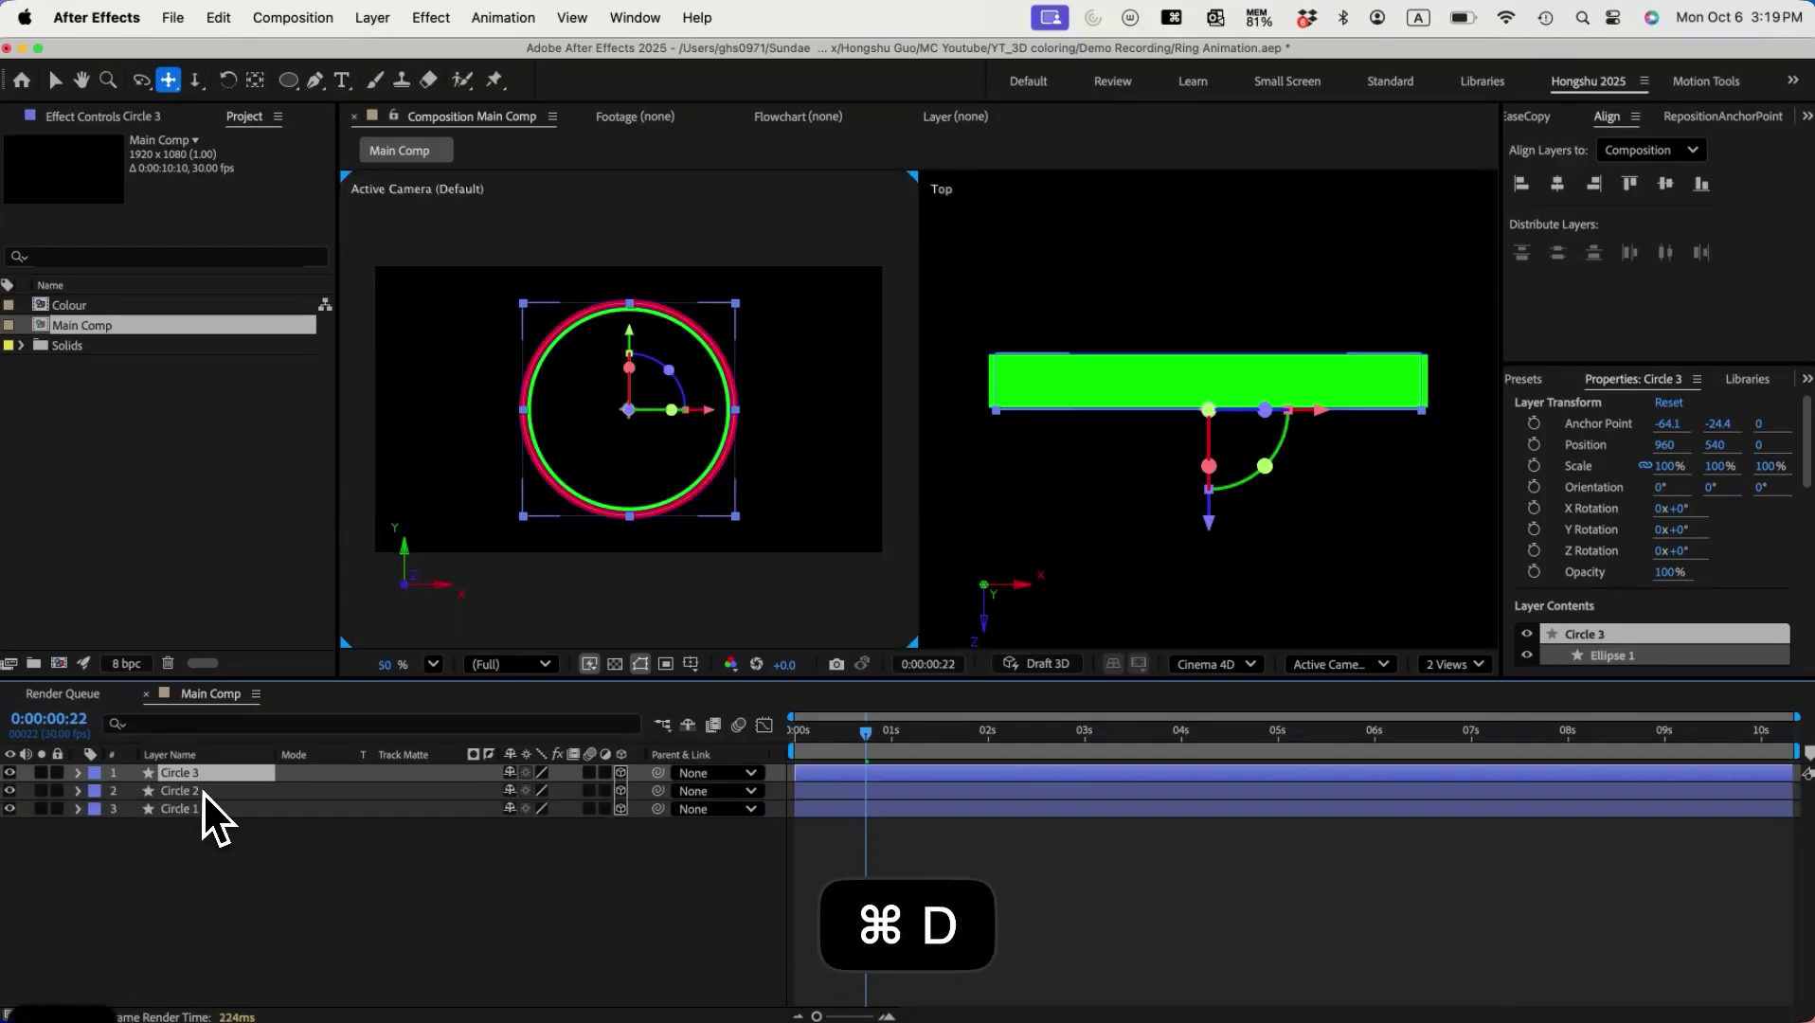
Step: Scale the Circle 2 layer to 65% and the Circle 3 layer to 40%
left_click(203, 791, "shift")
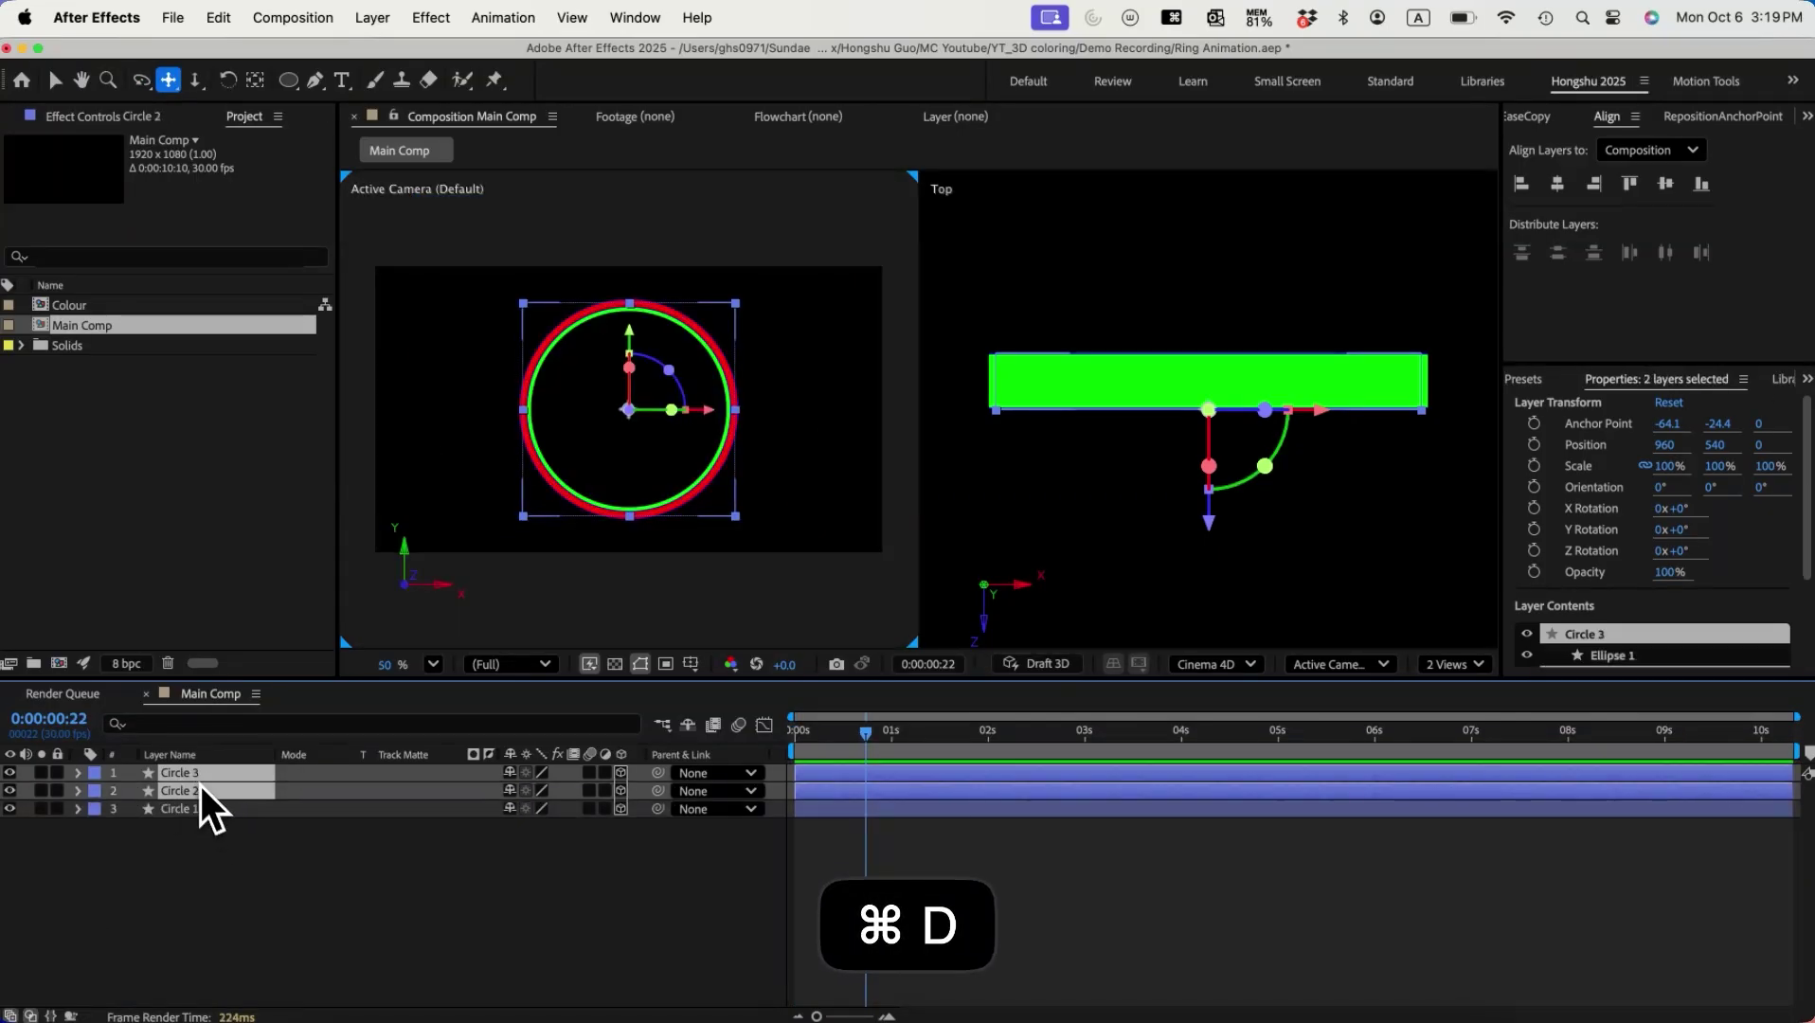
key("s")
left_click(303, 891)
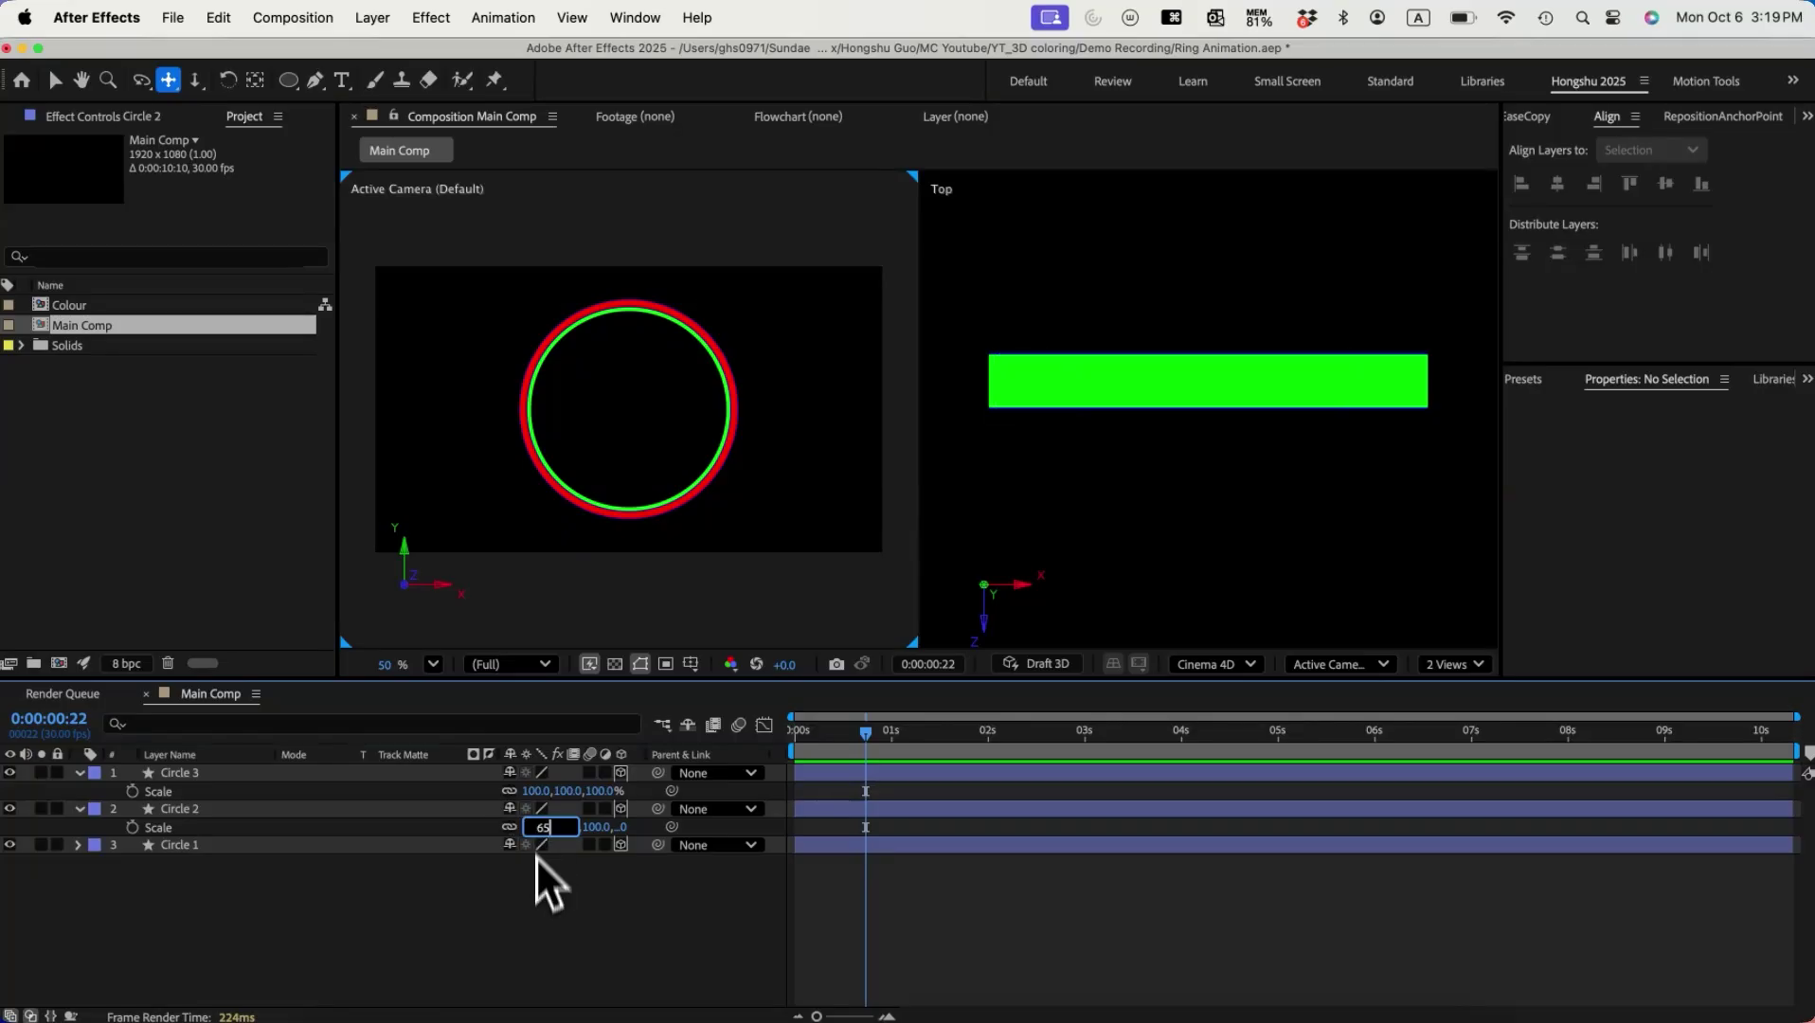
type("65")
key("Return")
left_click(542, 792)
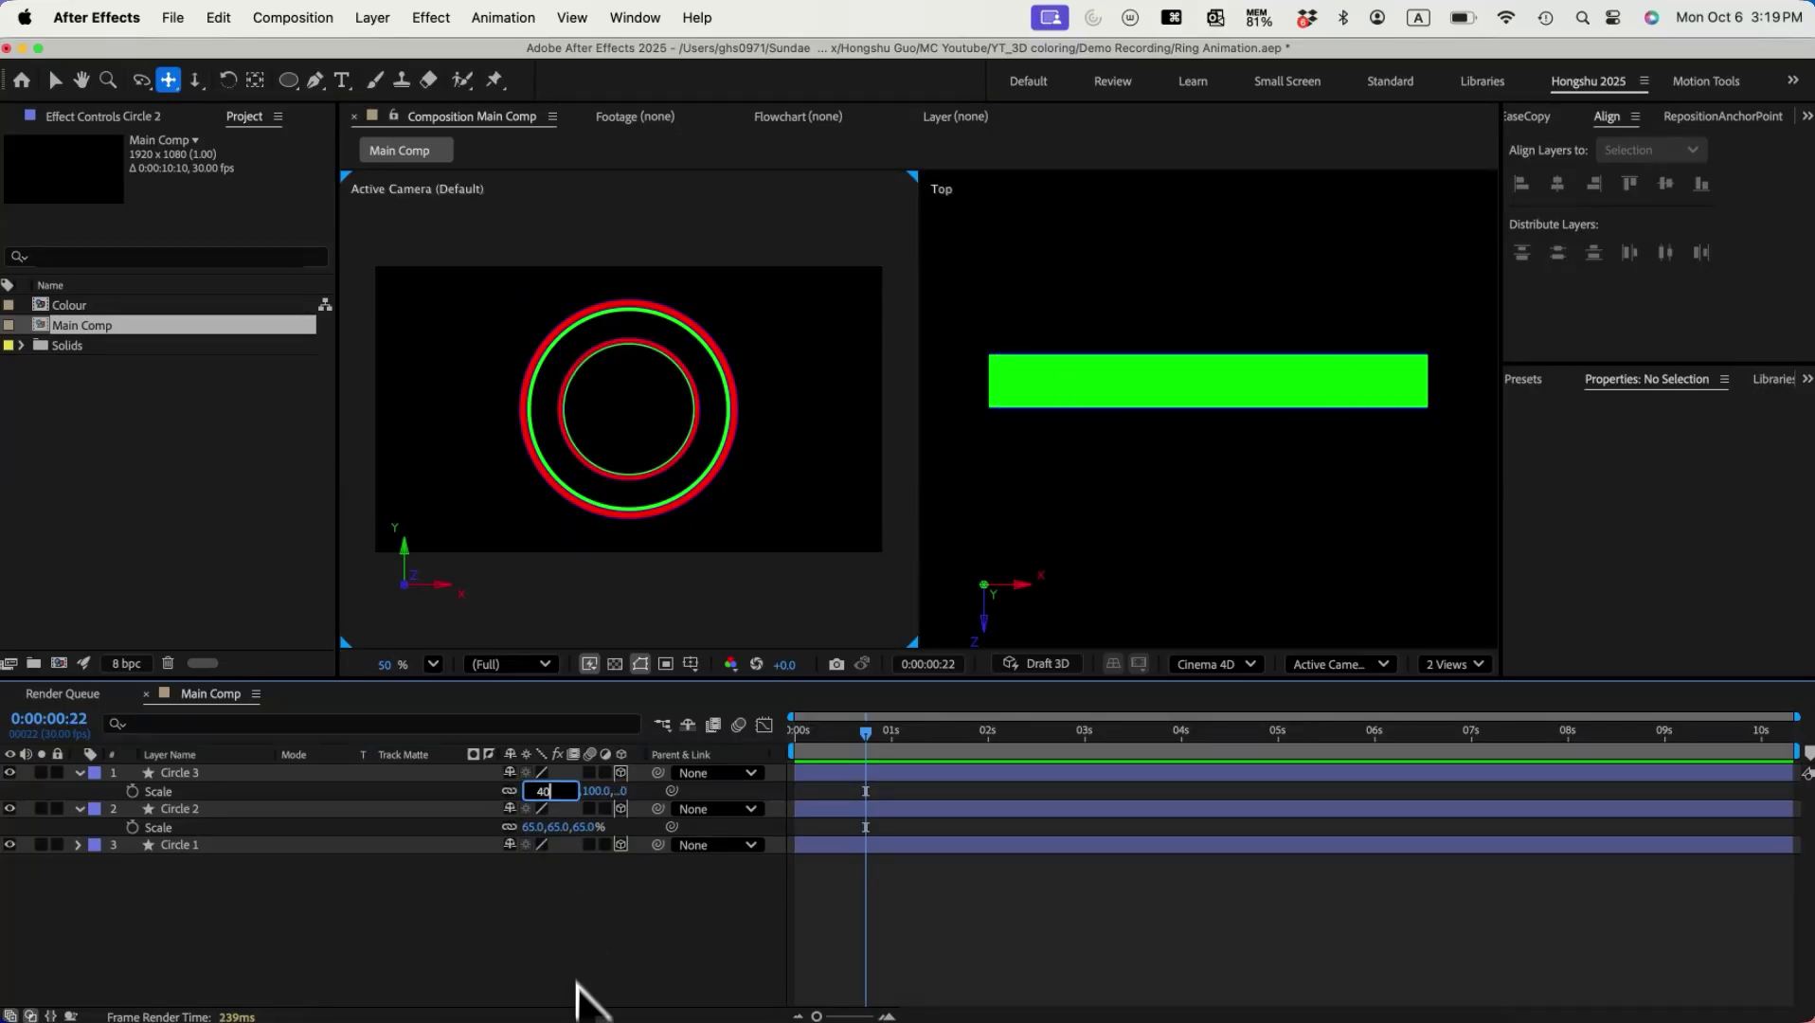
left_click(232, 773)
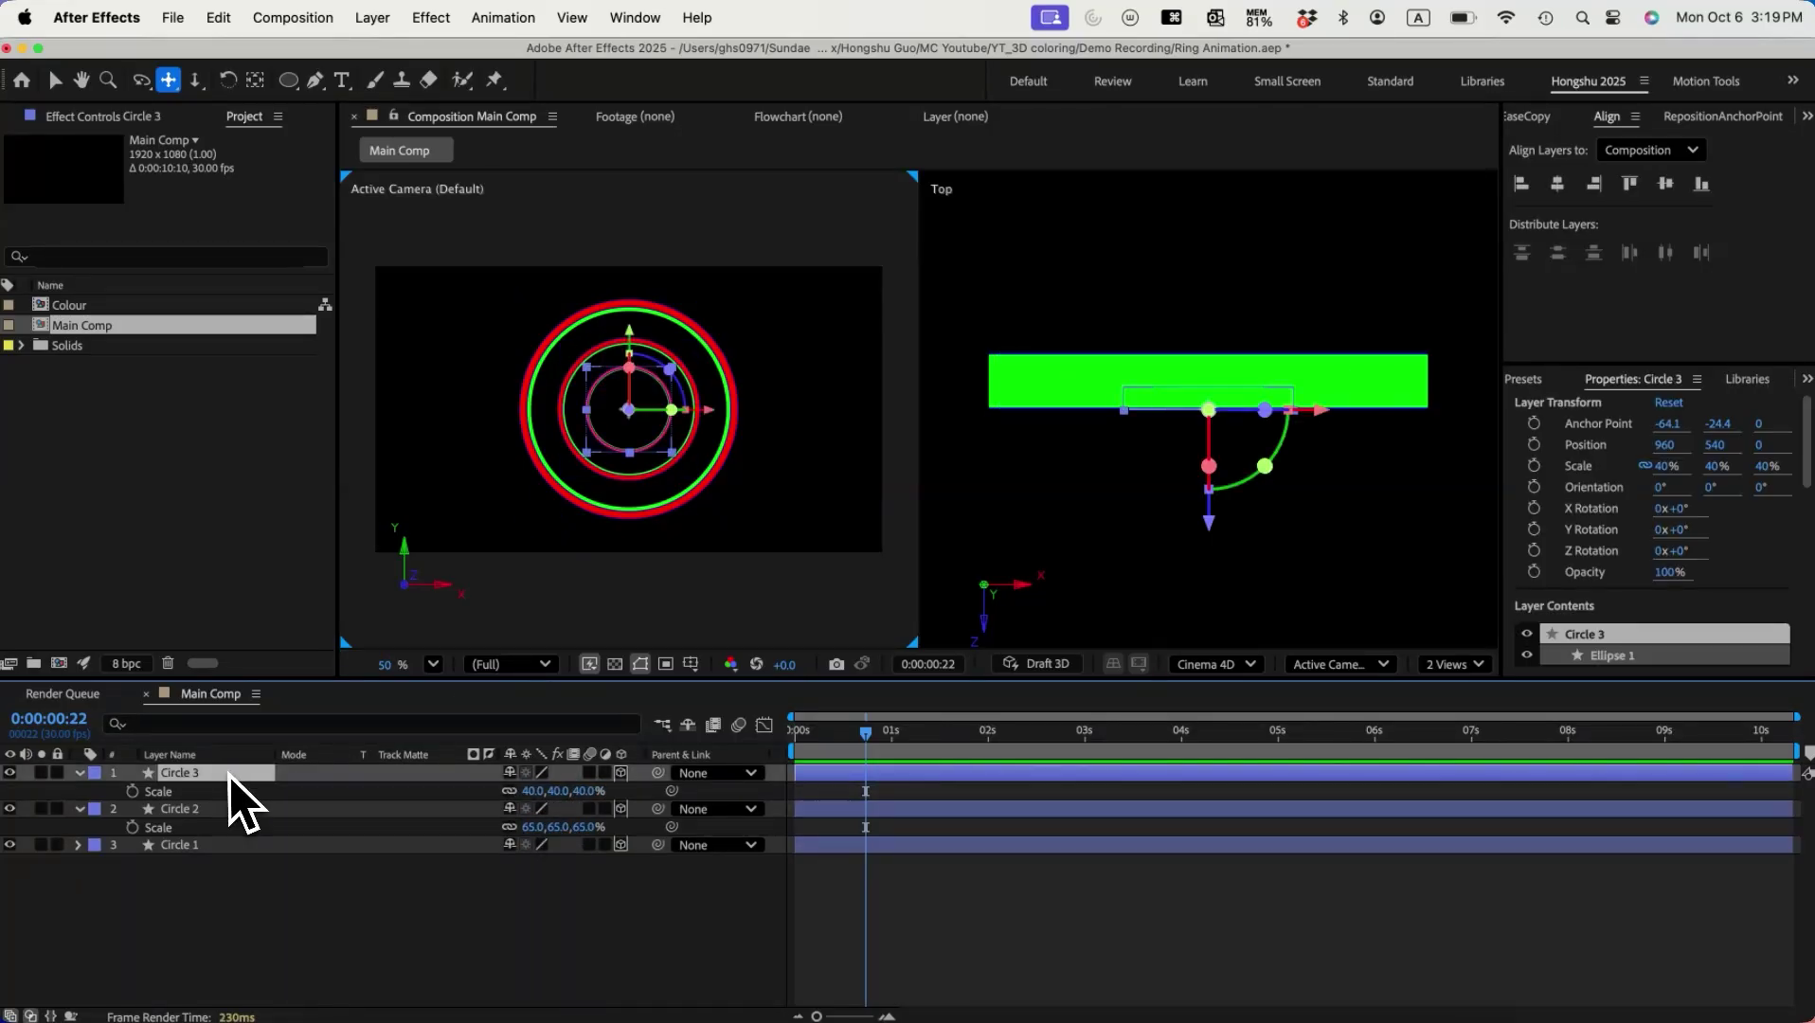
left_click(224, 843, "shift")
left_click(265, 929)
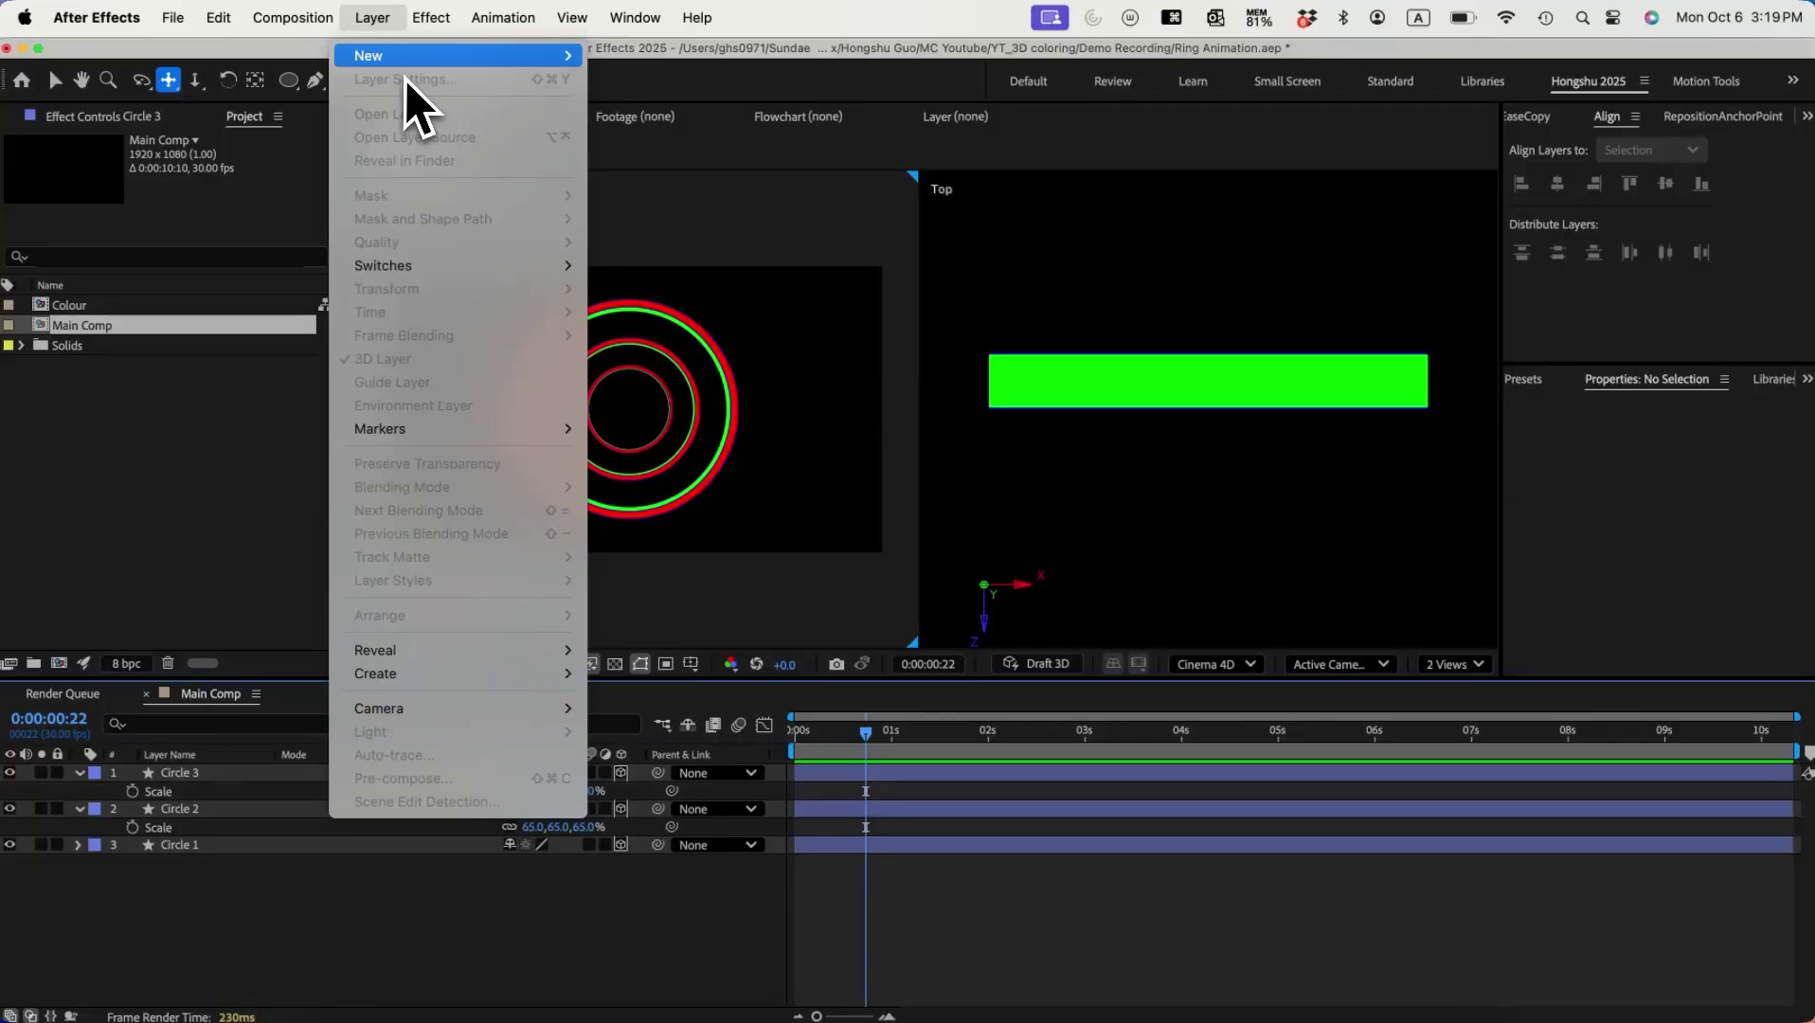
Step: Add a parallel light to the composition with its intensity set to 2000%
mouse_move(407, 67)
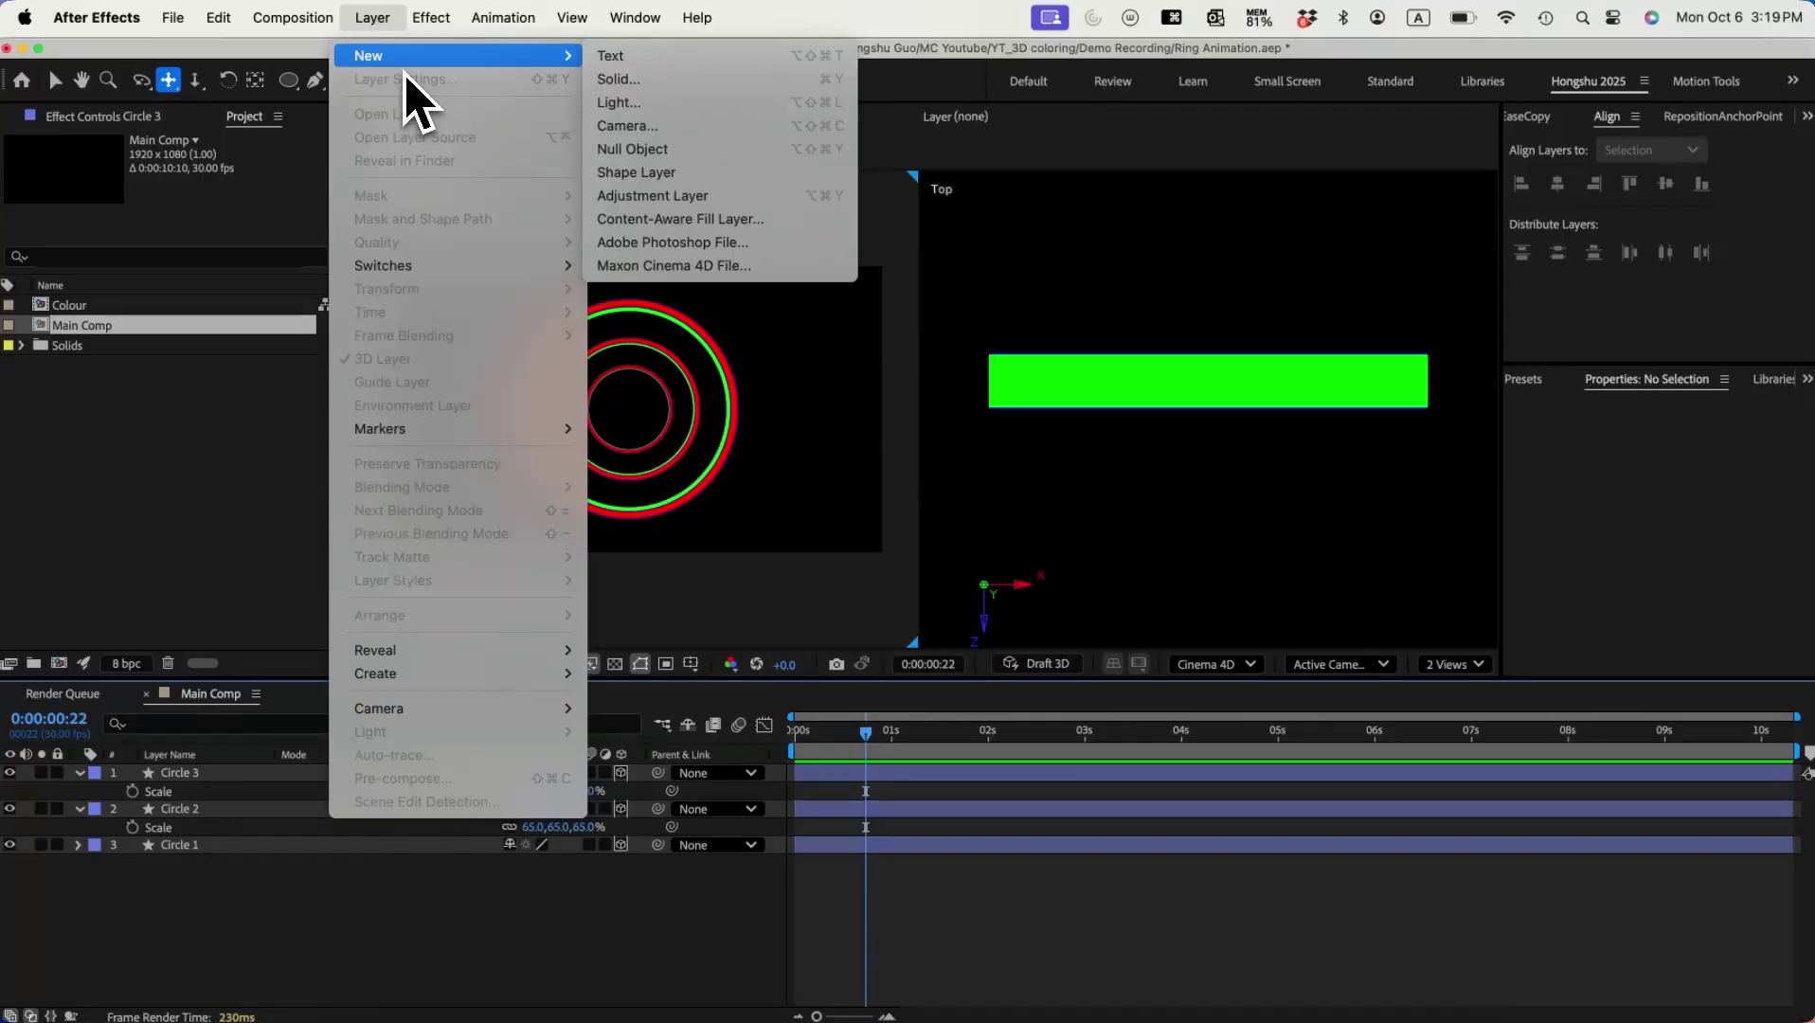
left_click(652, 104)
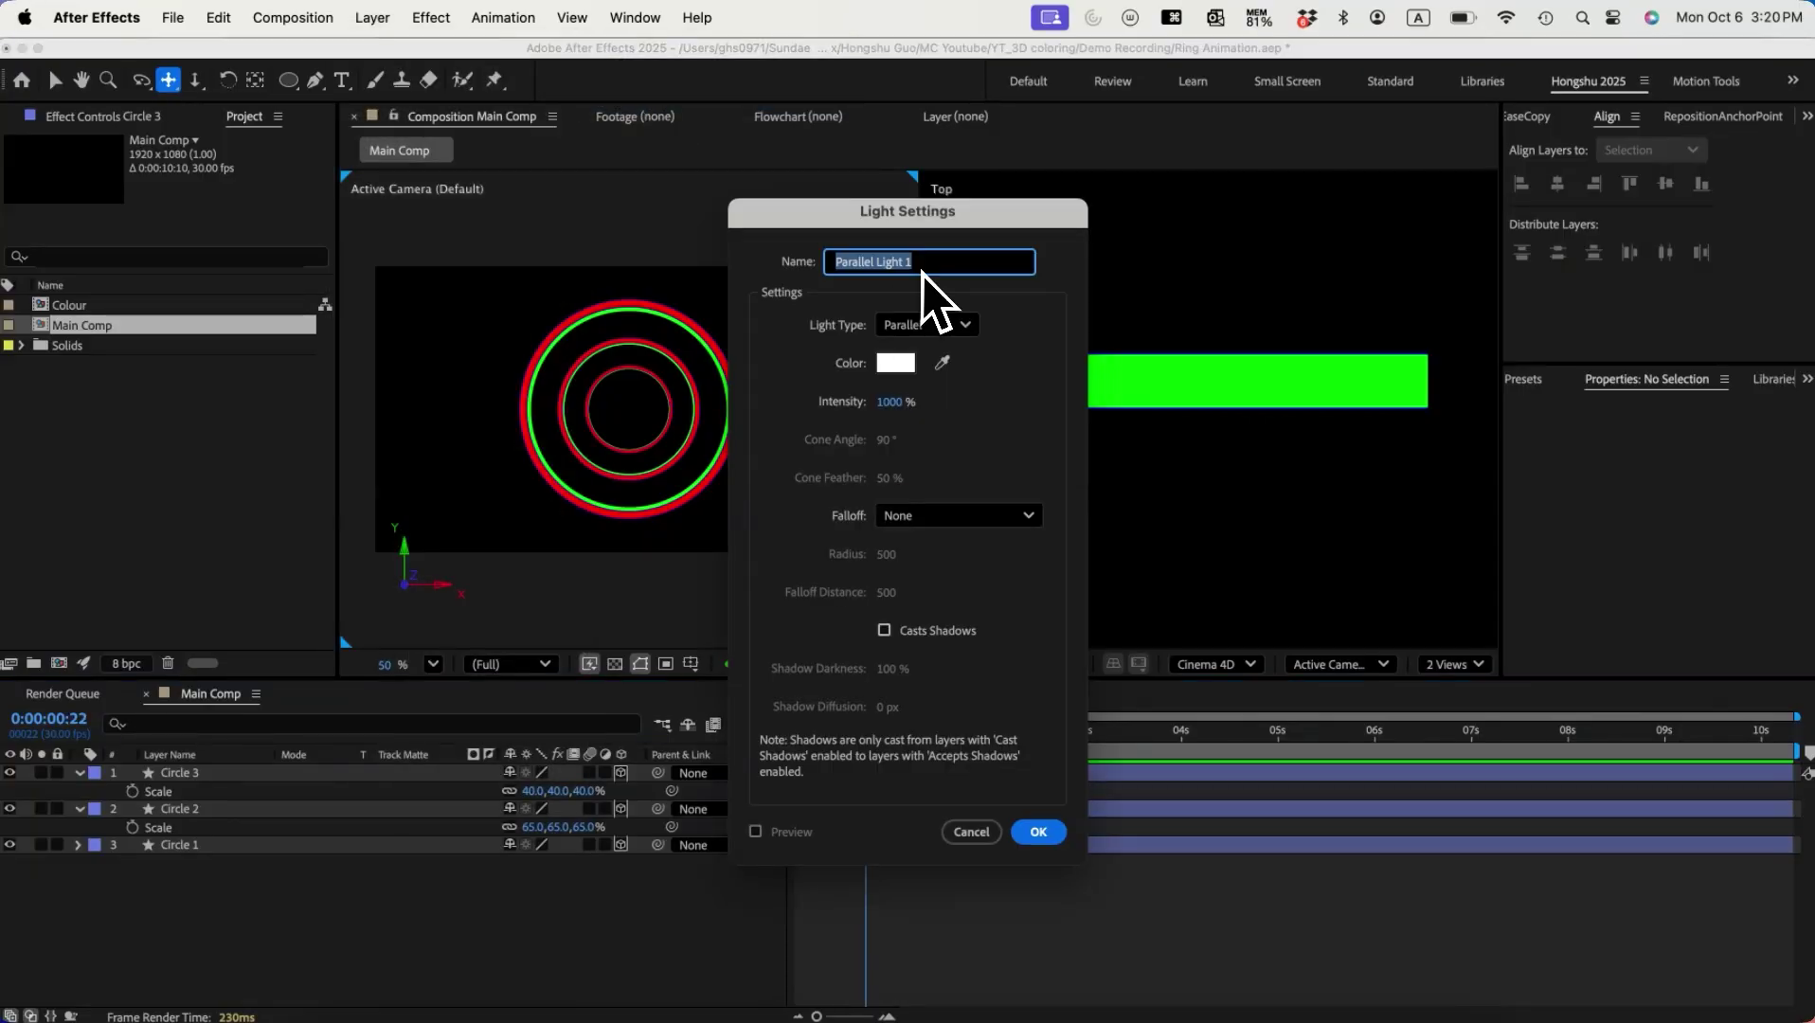
left_click(905, 405)
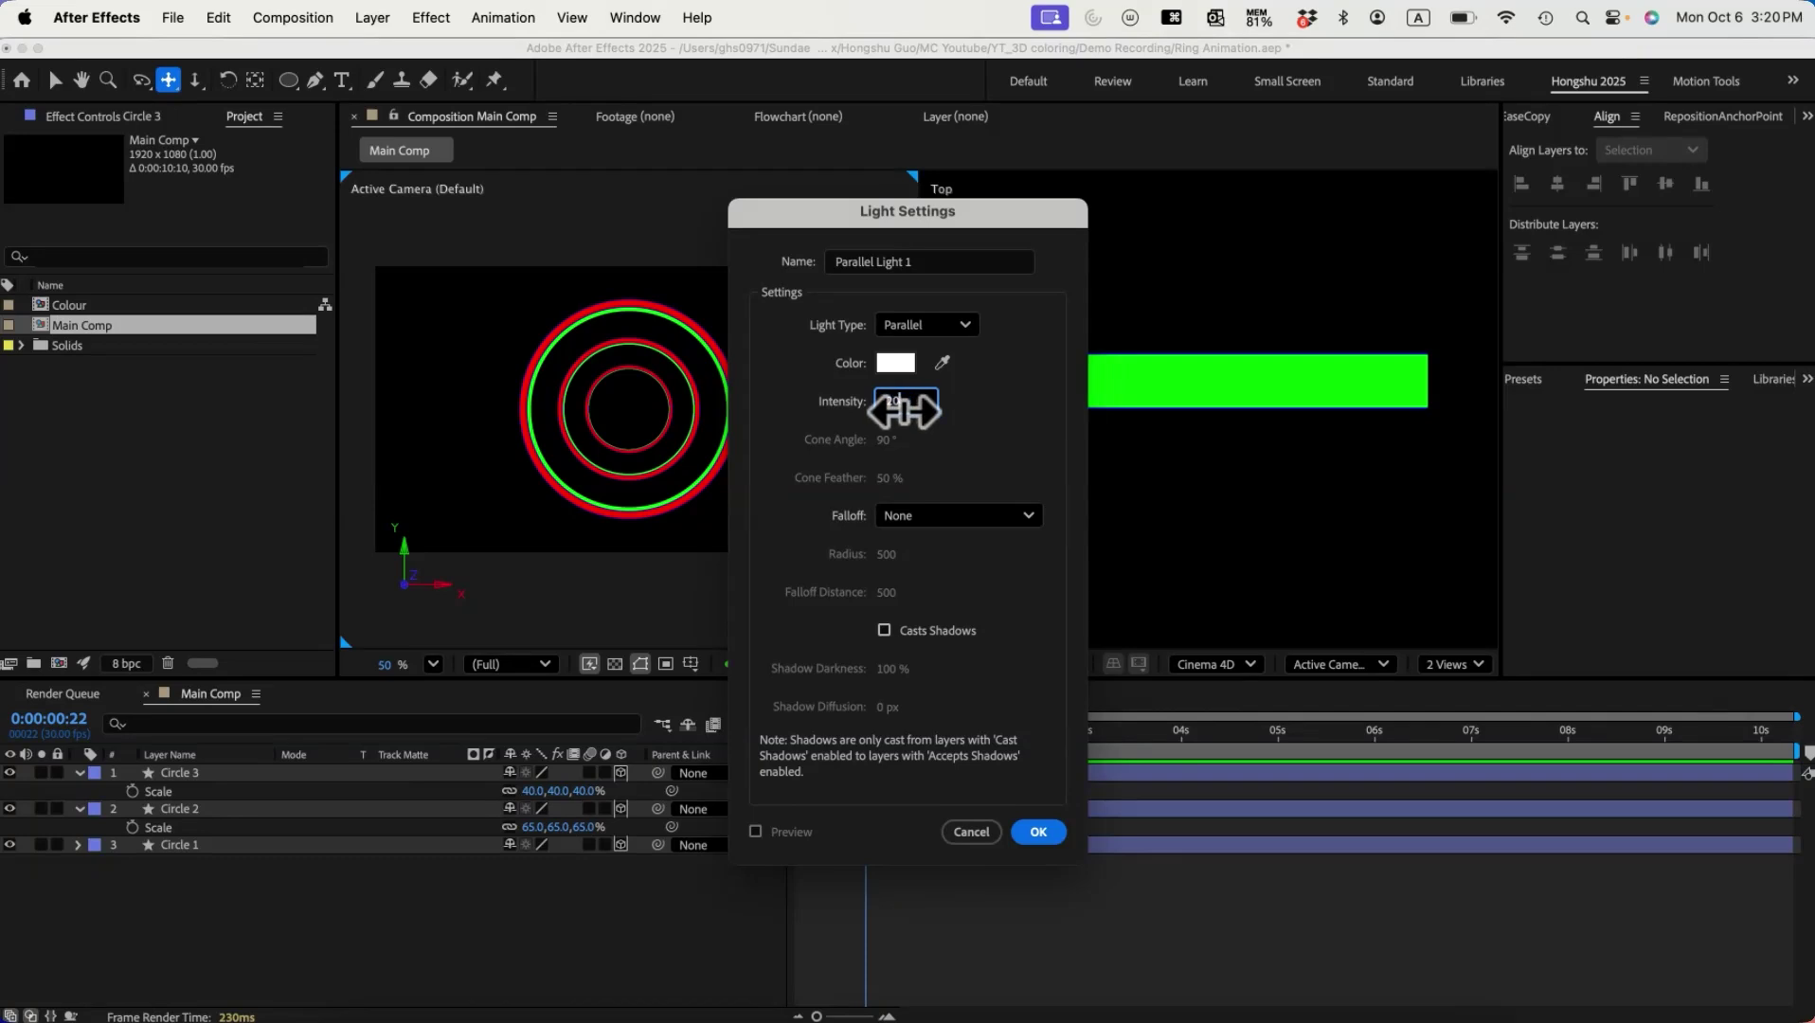
type("2000")
key("Return")
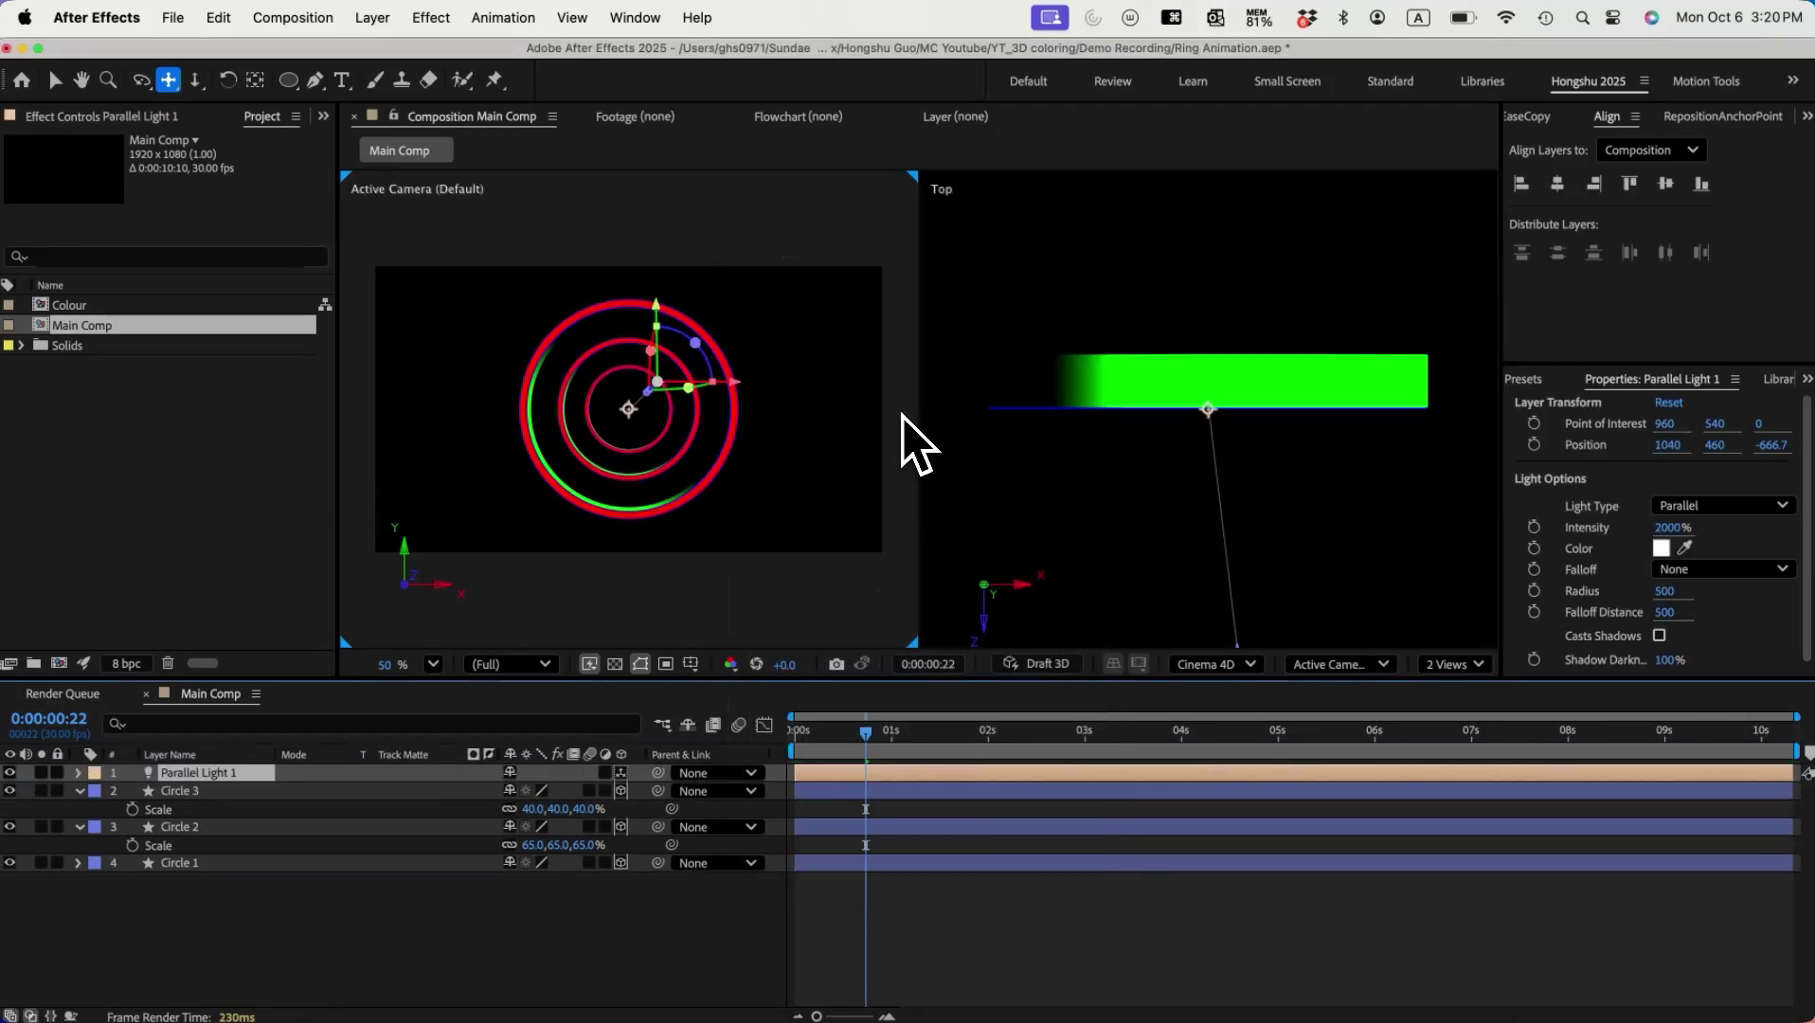
Step: Switch the Top view to the Left view at 50% magnification, with the Selection tool active
left_click(1276, 552)
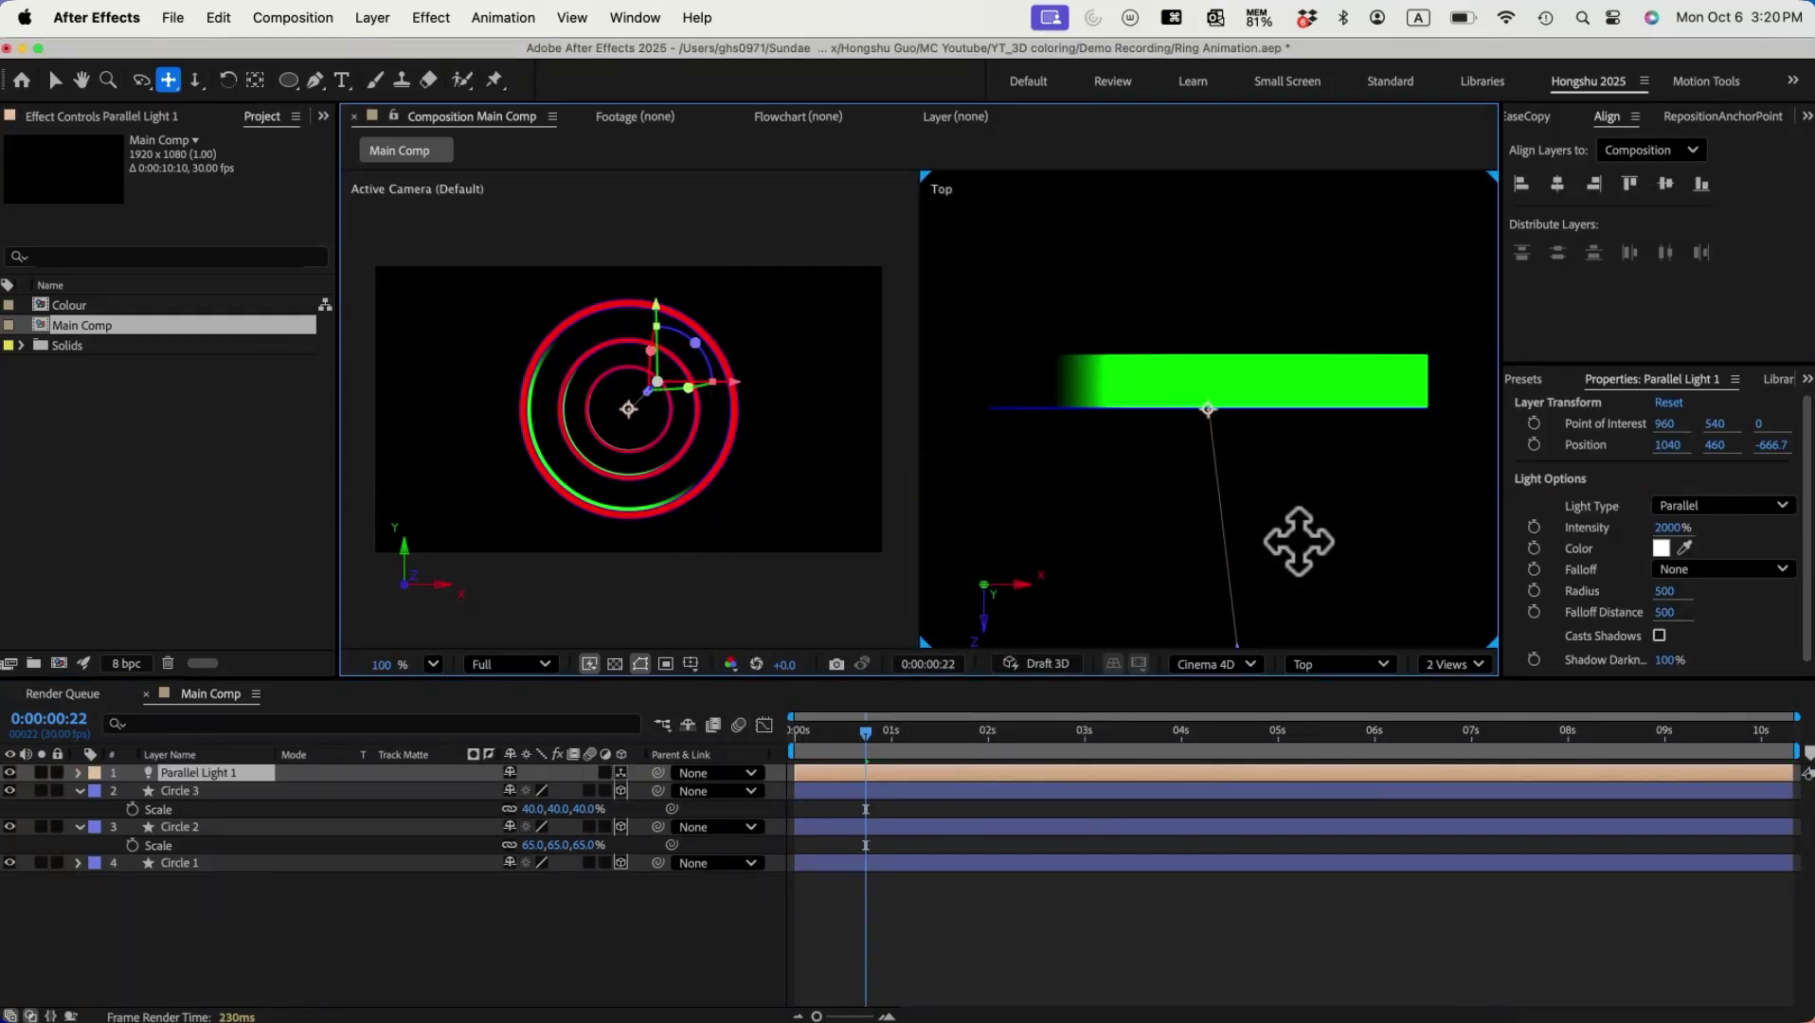
key("v")
left_click(1334, 668)
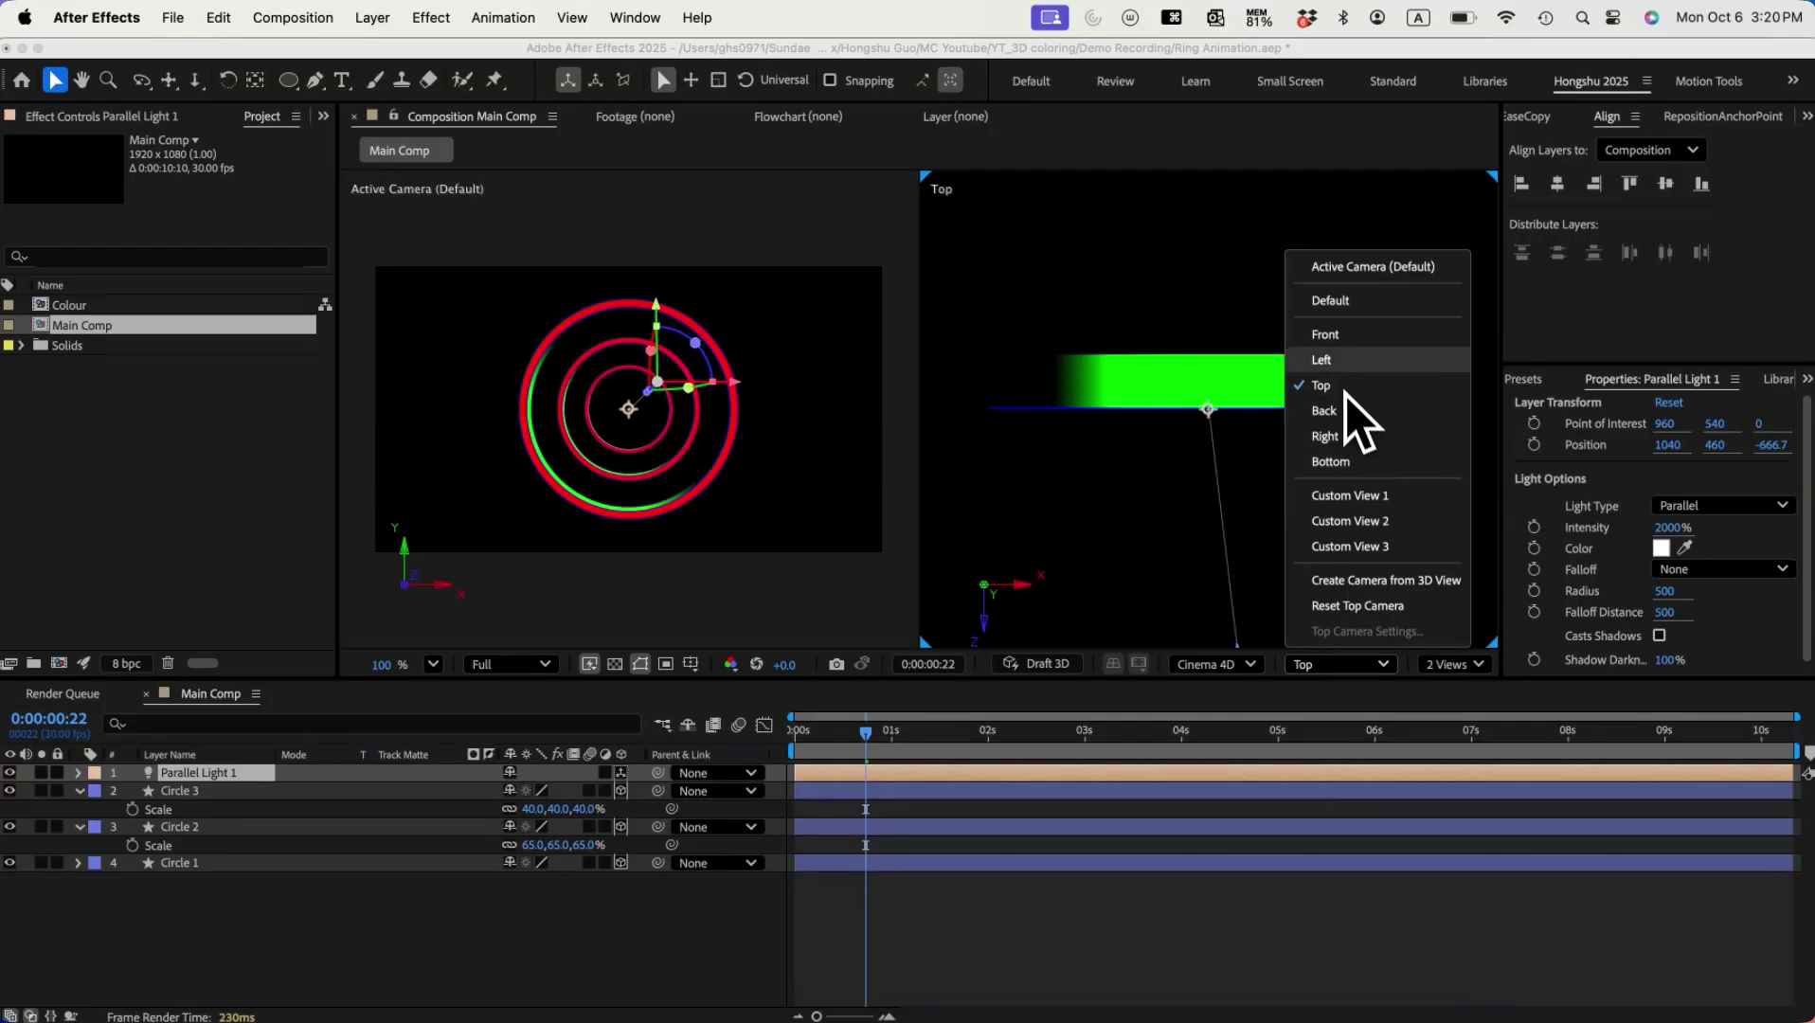
left_click(1337, 362)
left_click(1280, 440)
key("super+minus")
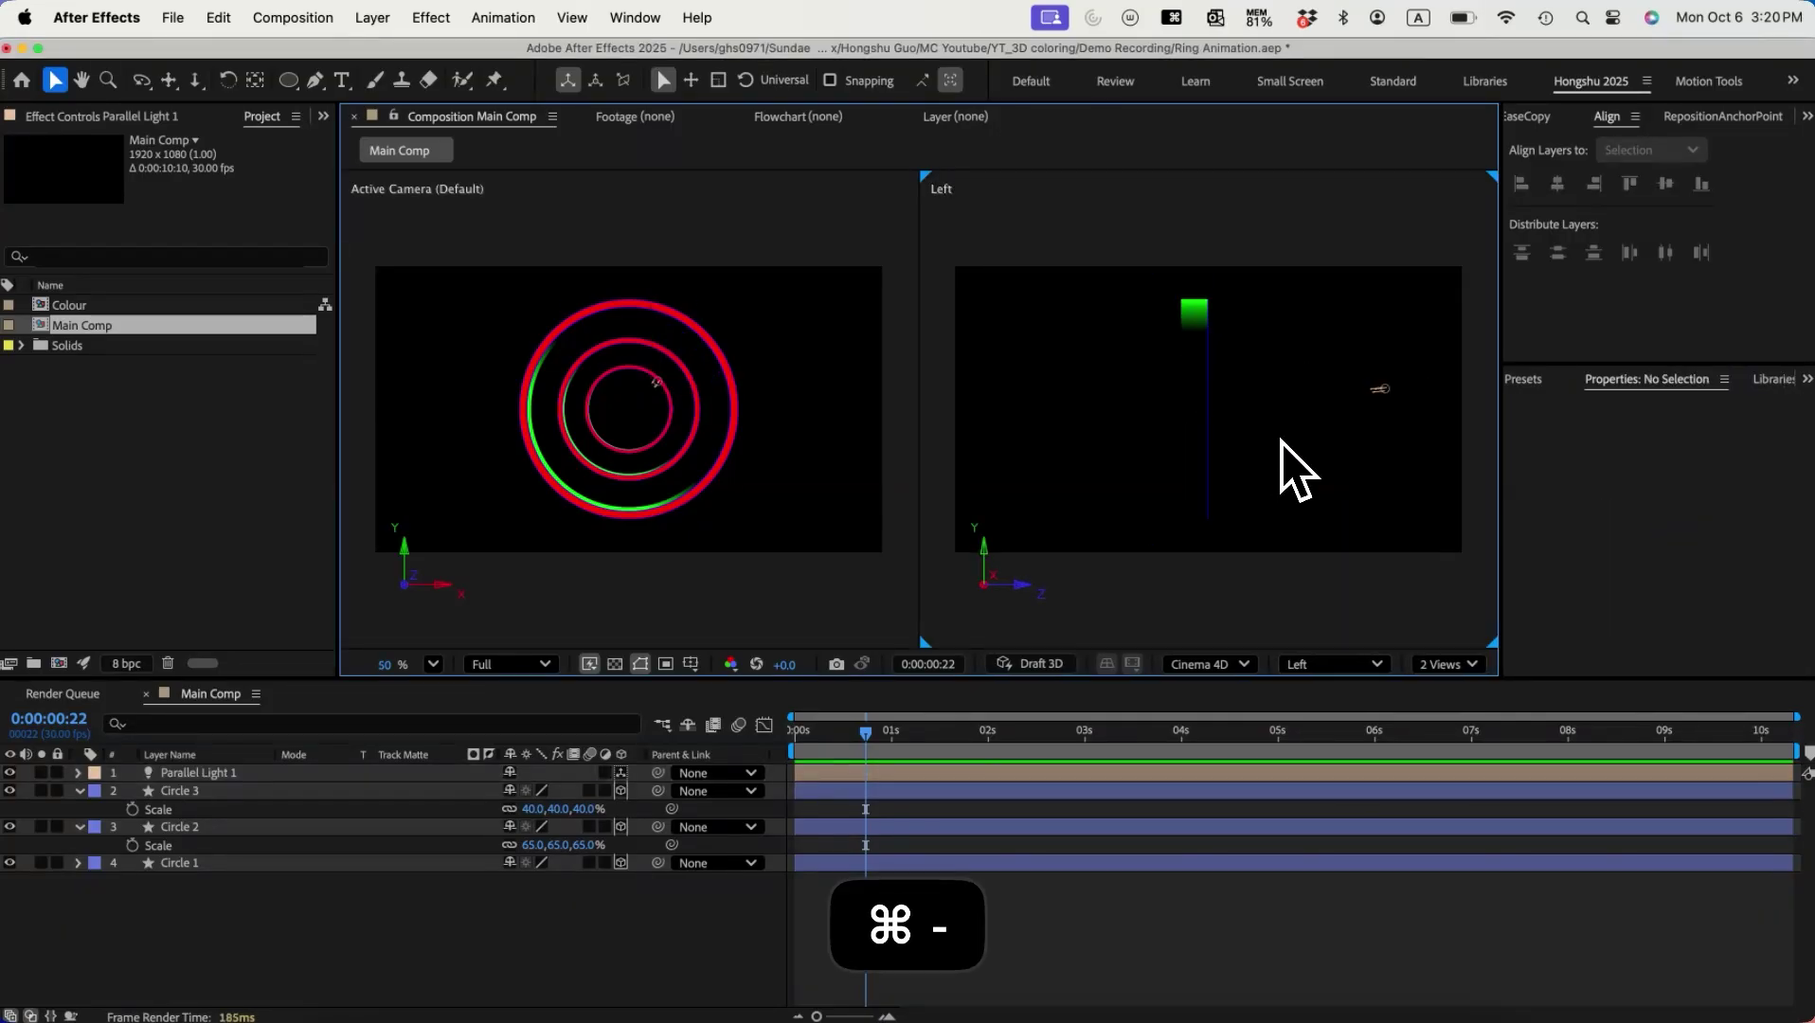
Step: Move Parallel Light 1 above the rings to about Y -120 and aim it downward, with its point of interest at about Y 1092
left_click(371, 769)
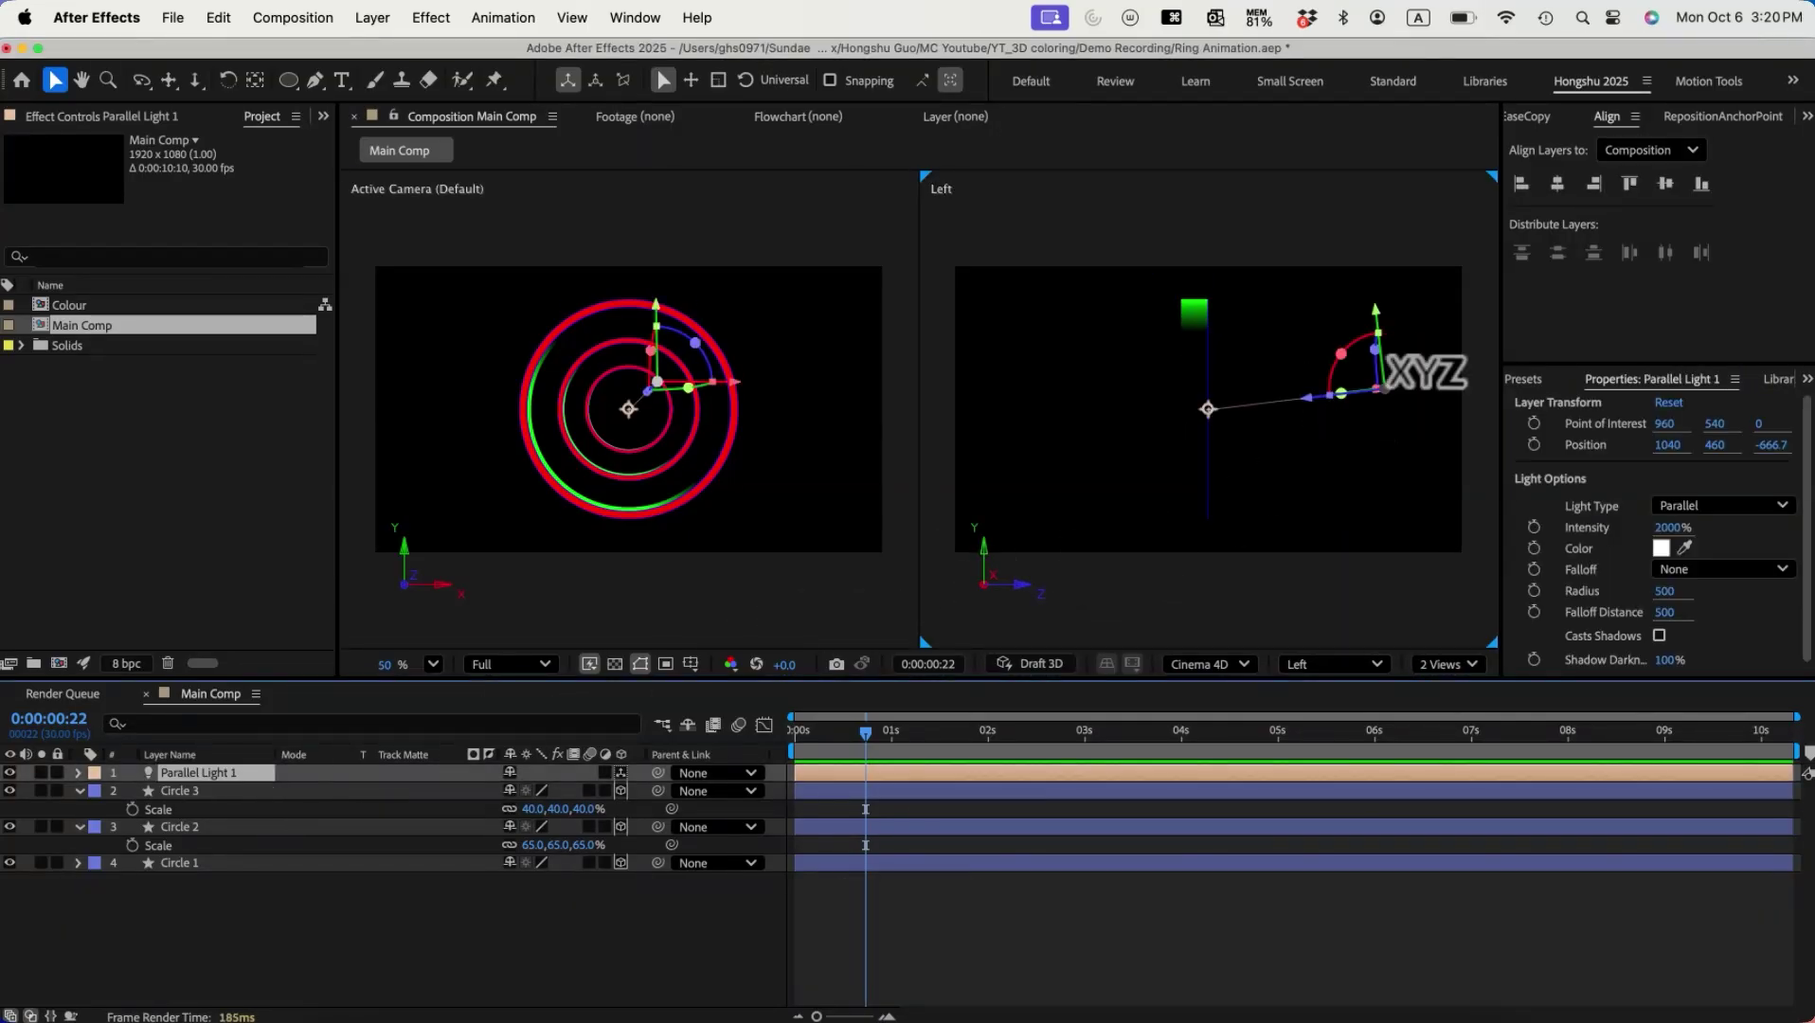
left_click_drag(1381, 386, 1222, 235)
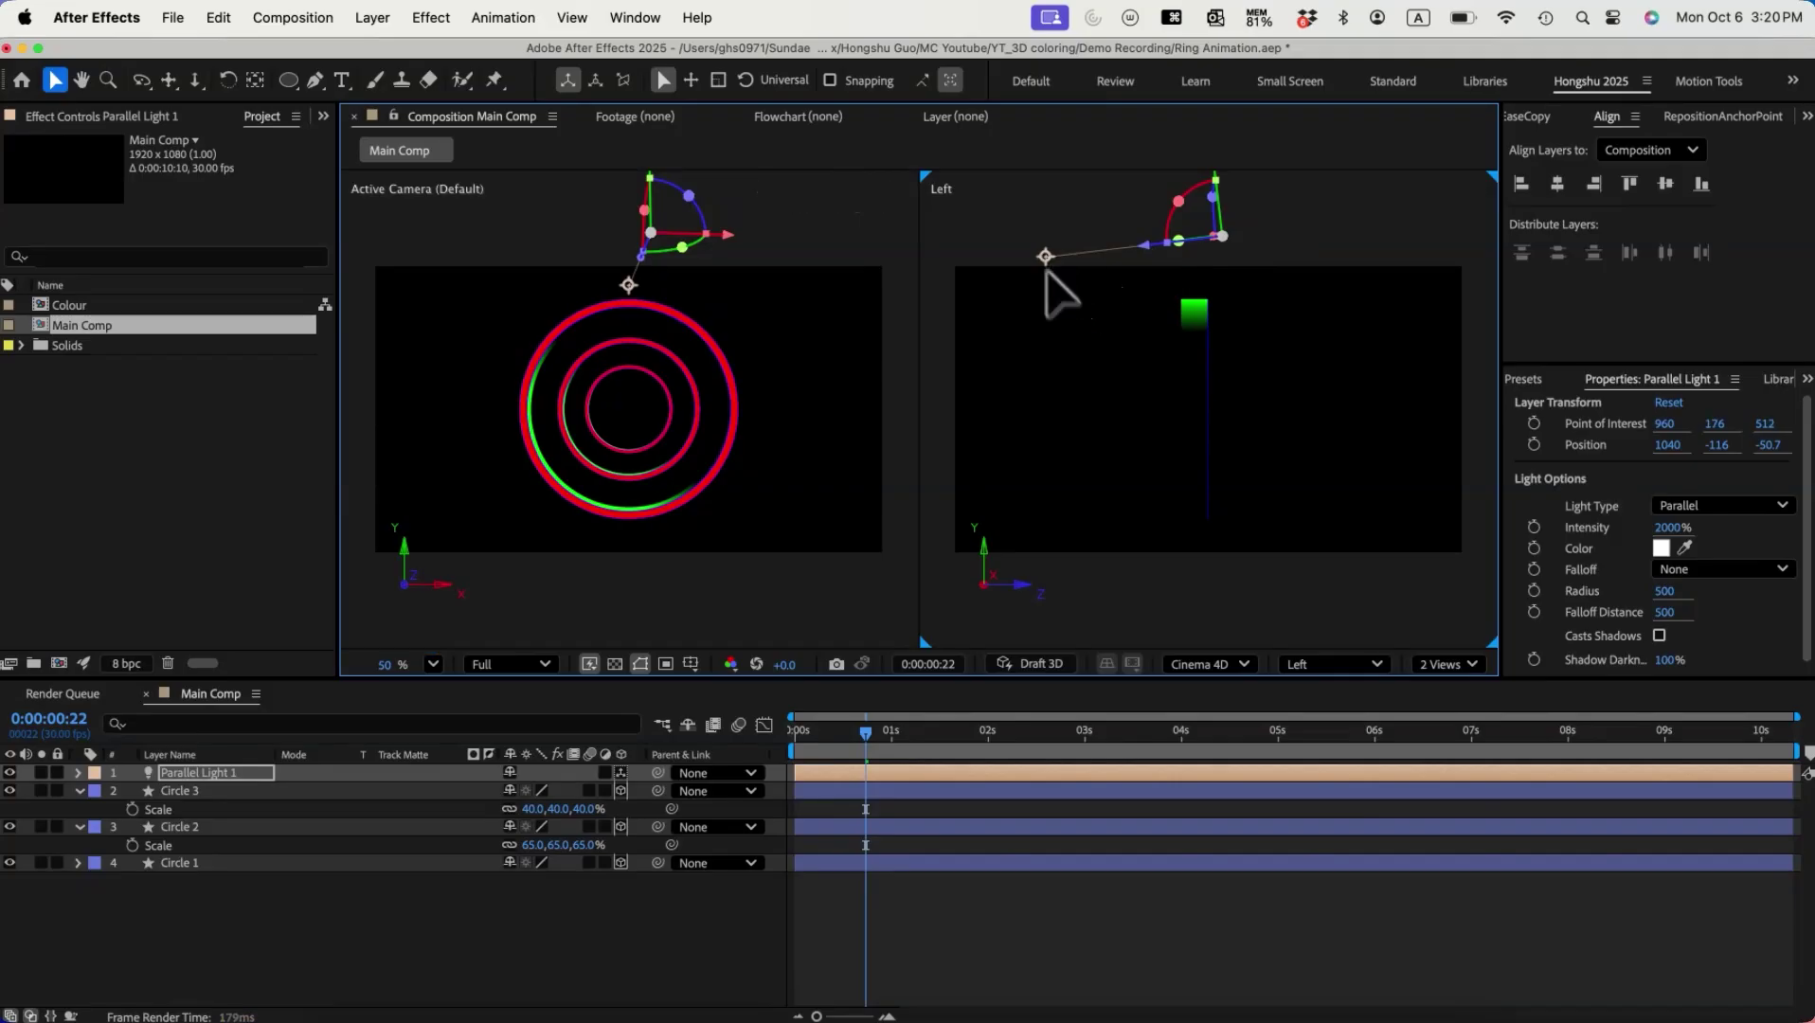
left_click_drag(1046, 265, 1205, 550)
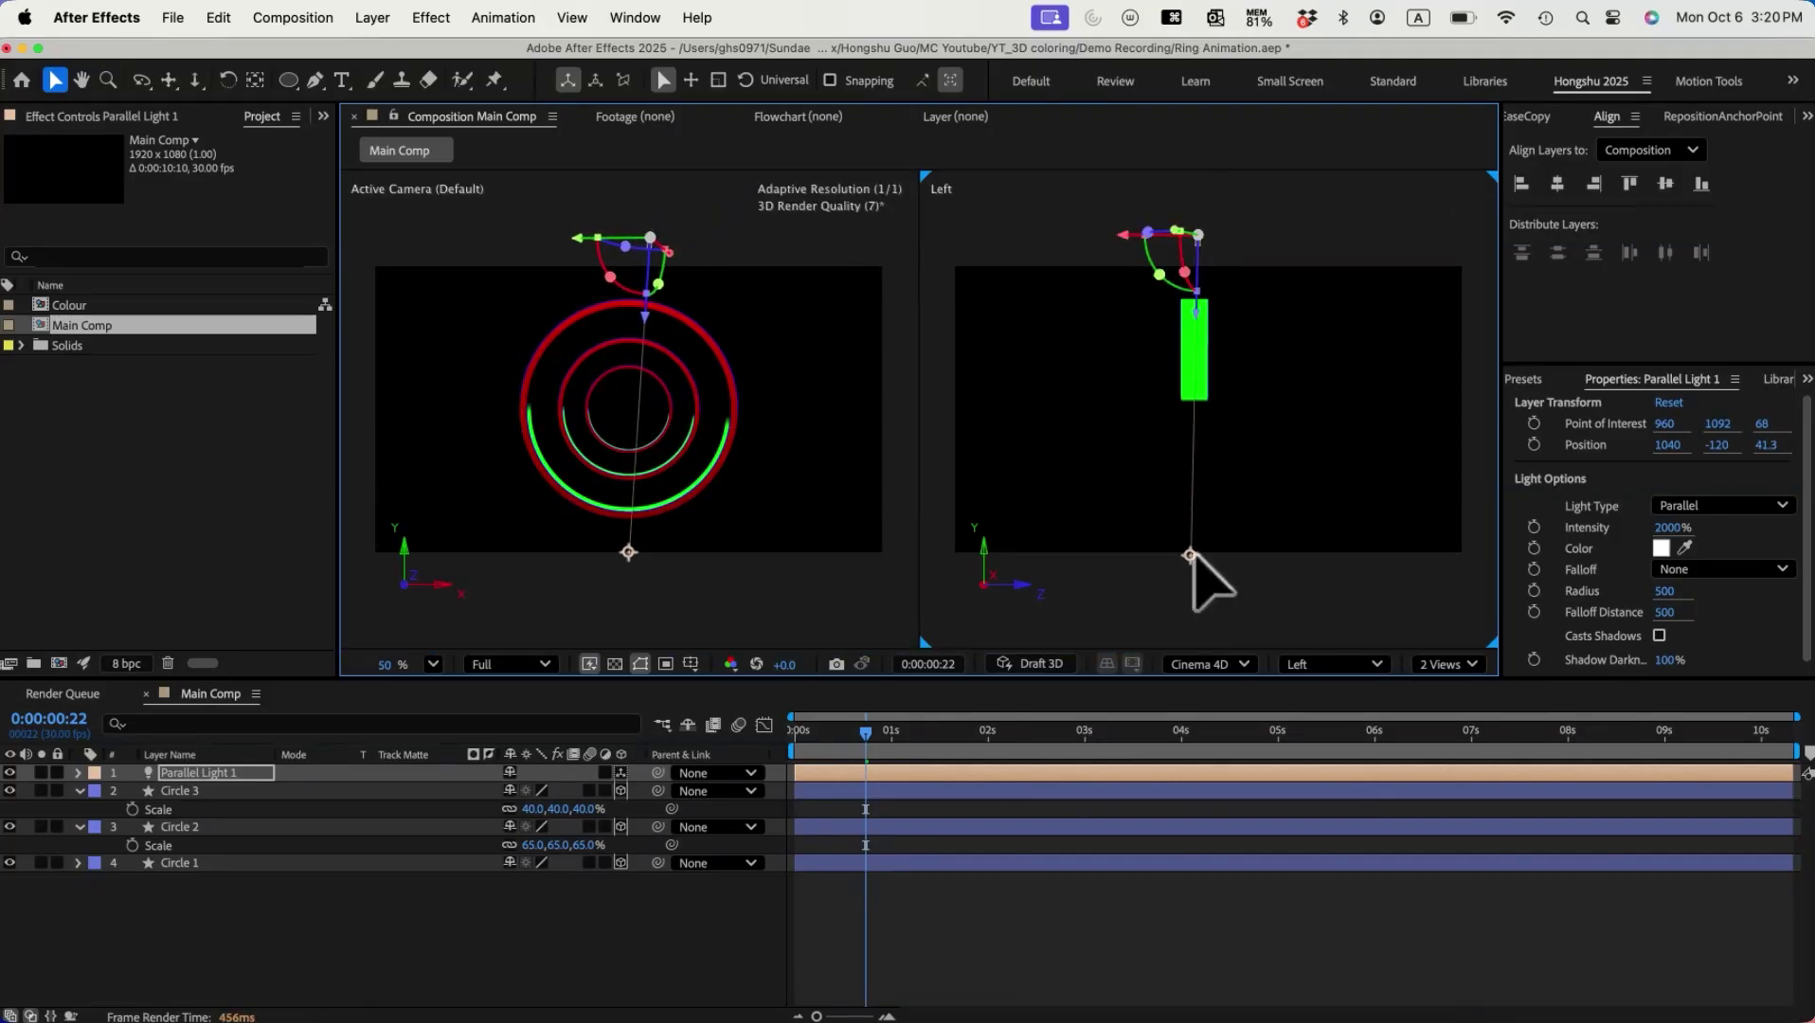
left_click(405, 932)
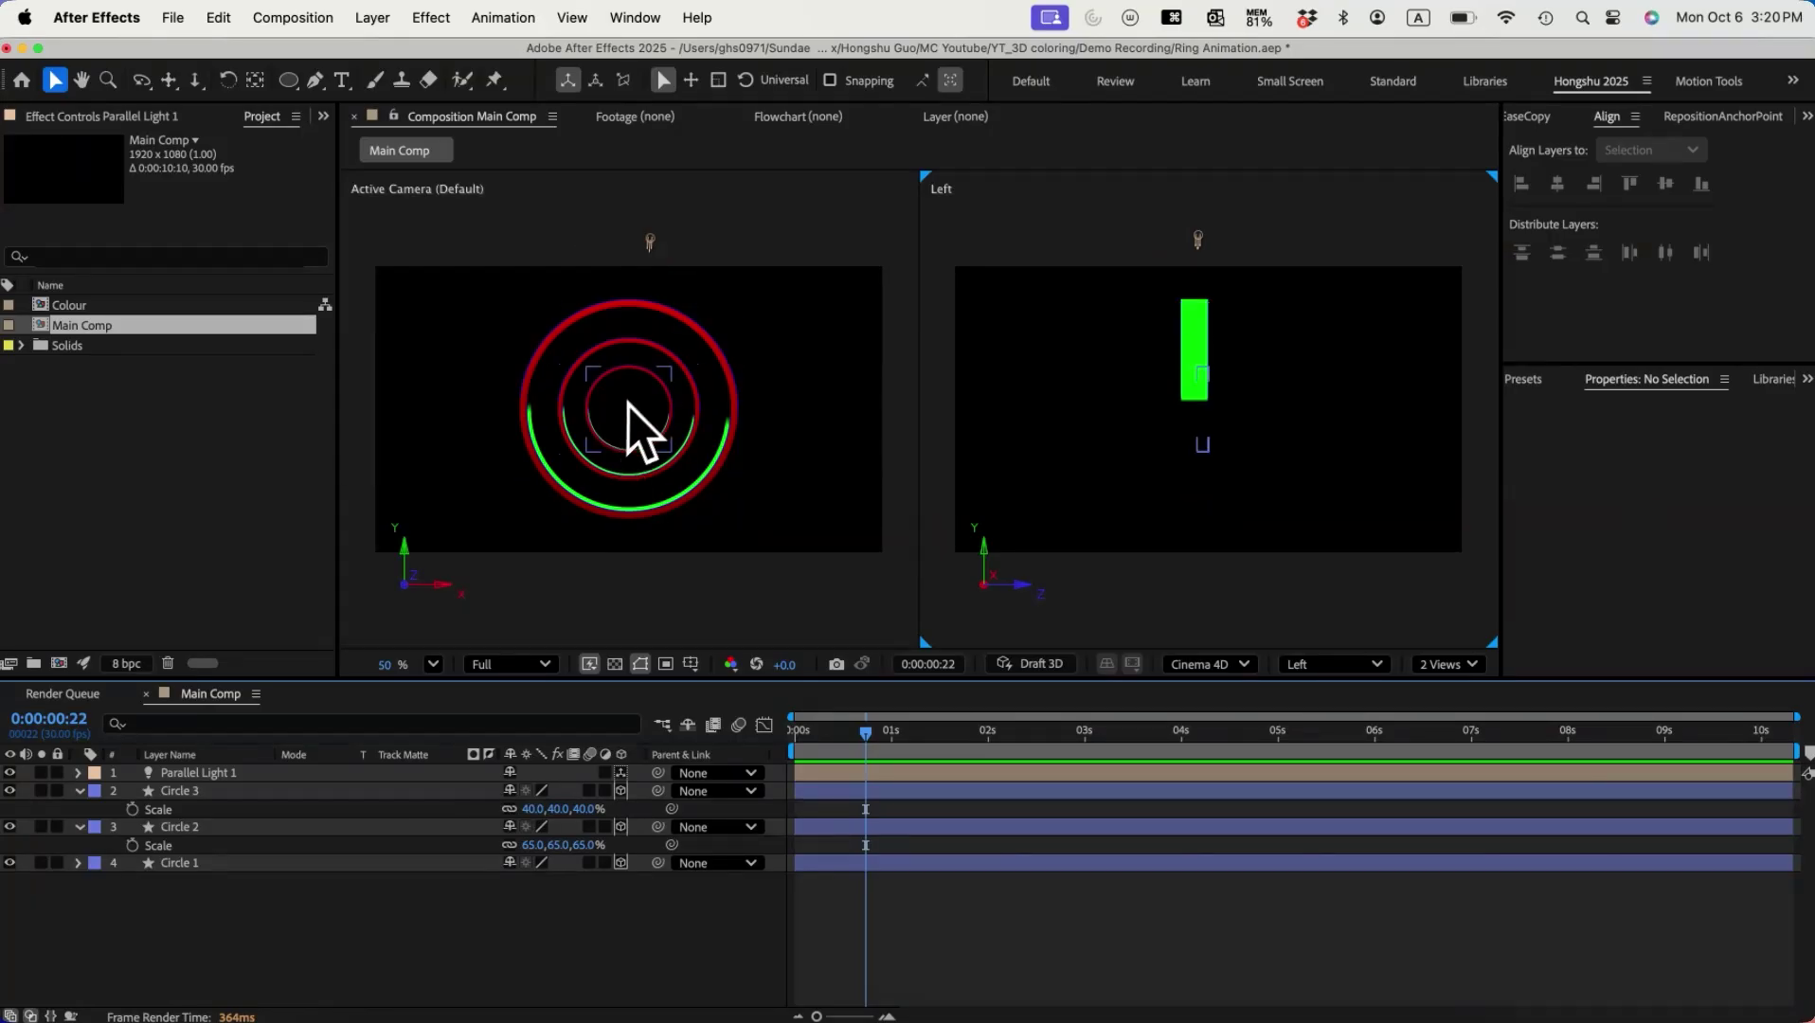
Step: Add a second parallel light at 1000% intensity in front of the rings, aimed almost horizontally through them
left_click(206, 773)
left_click(374, 17)
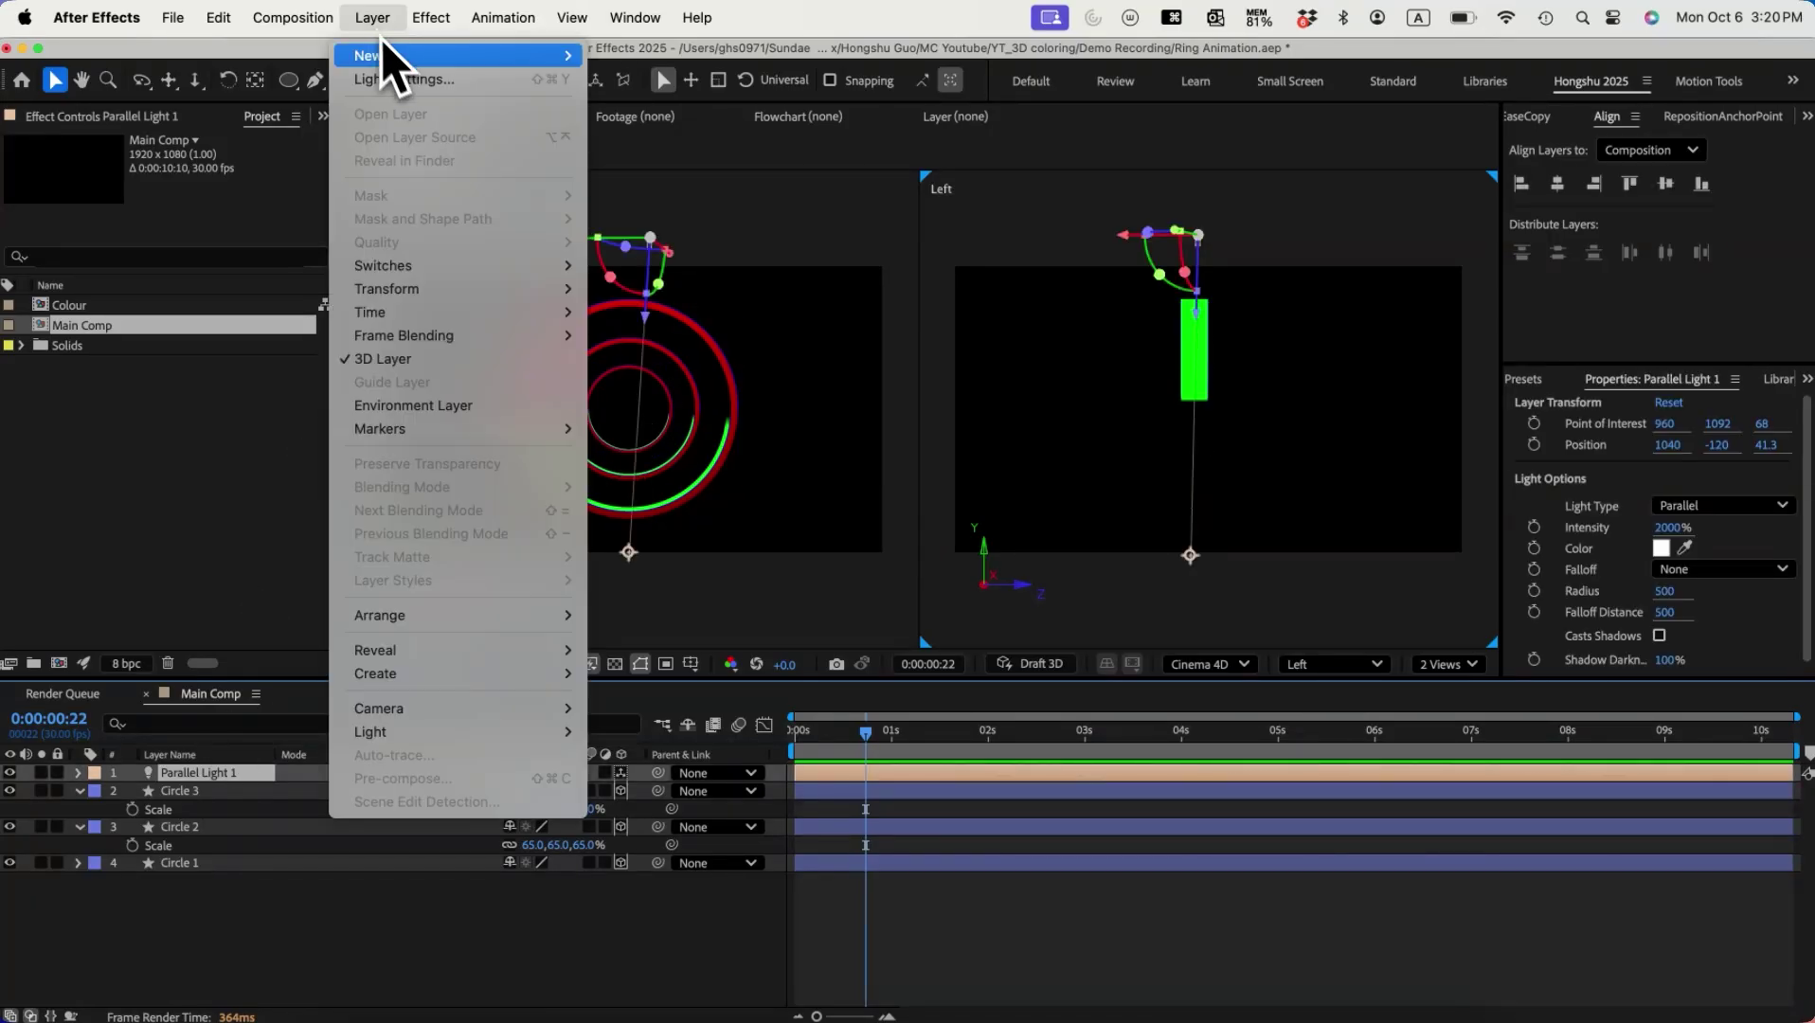
mouse_move(408, 54)
left_click(711, 101)
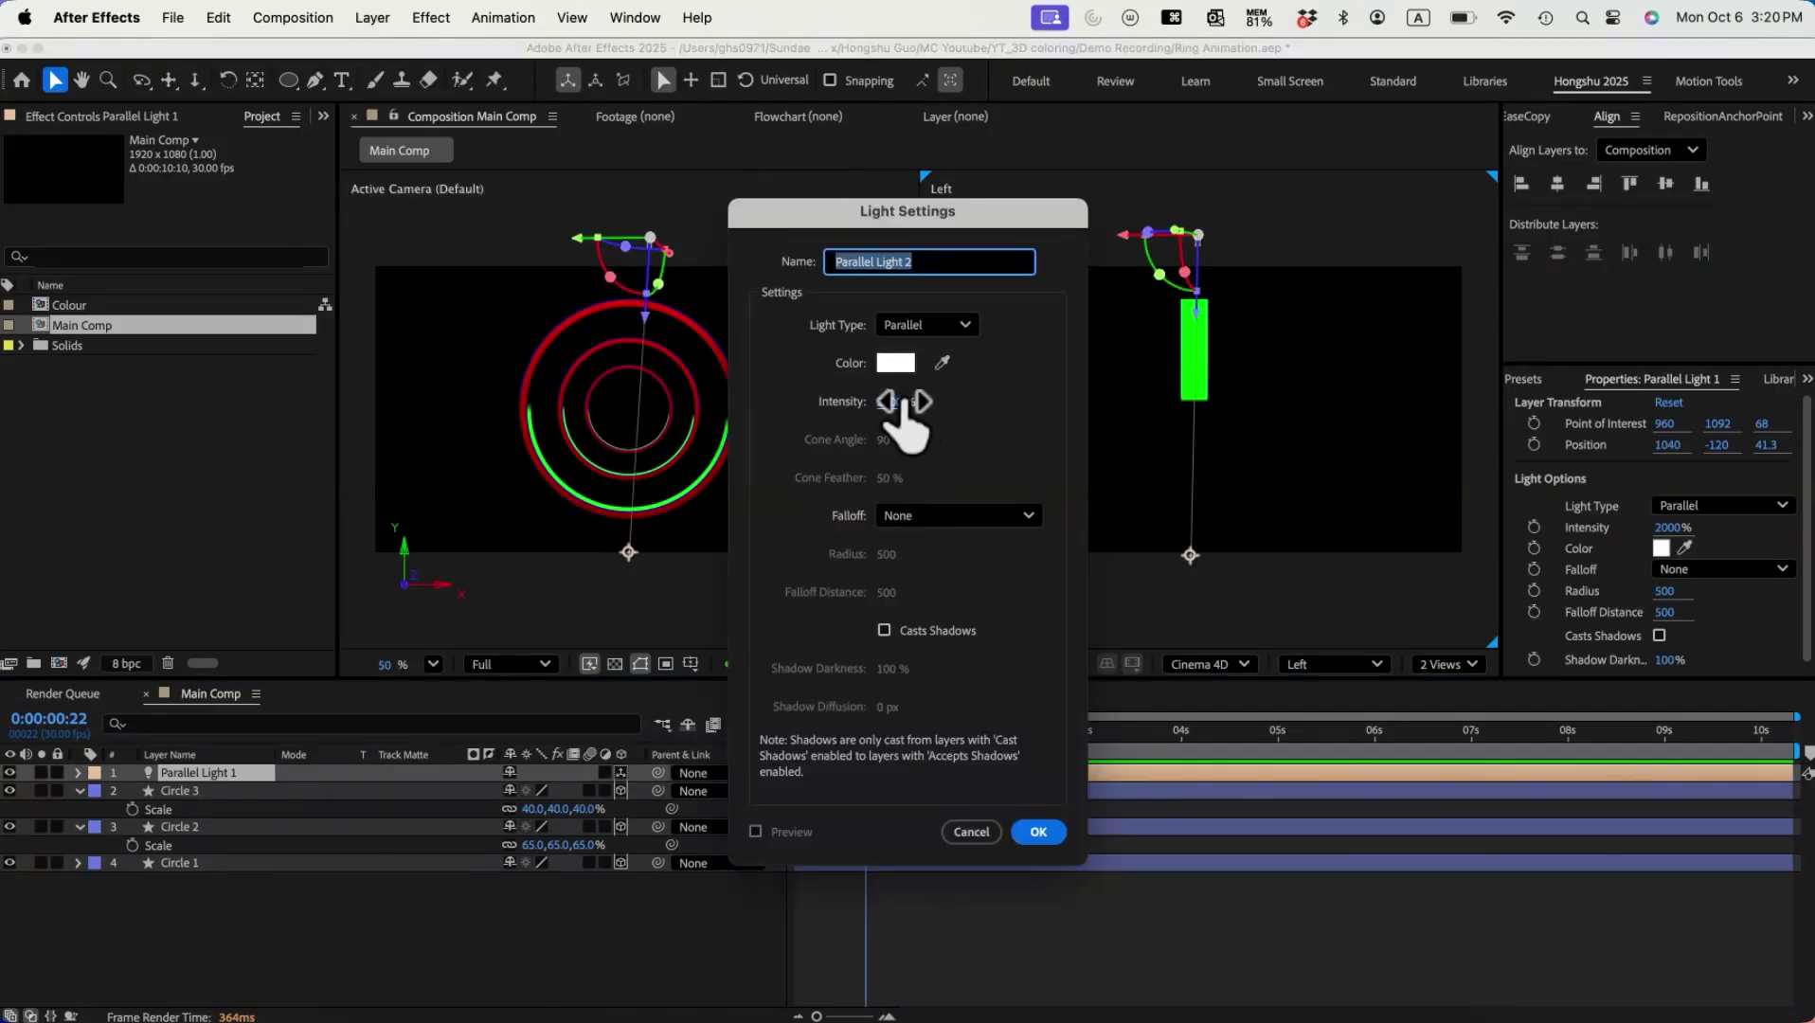
left_click(895, 404)
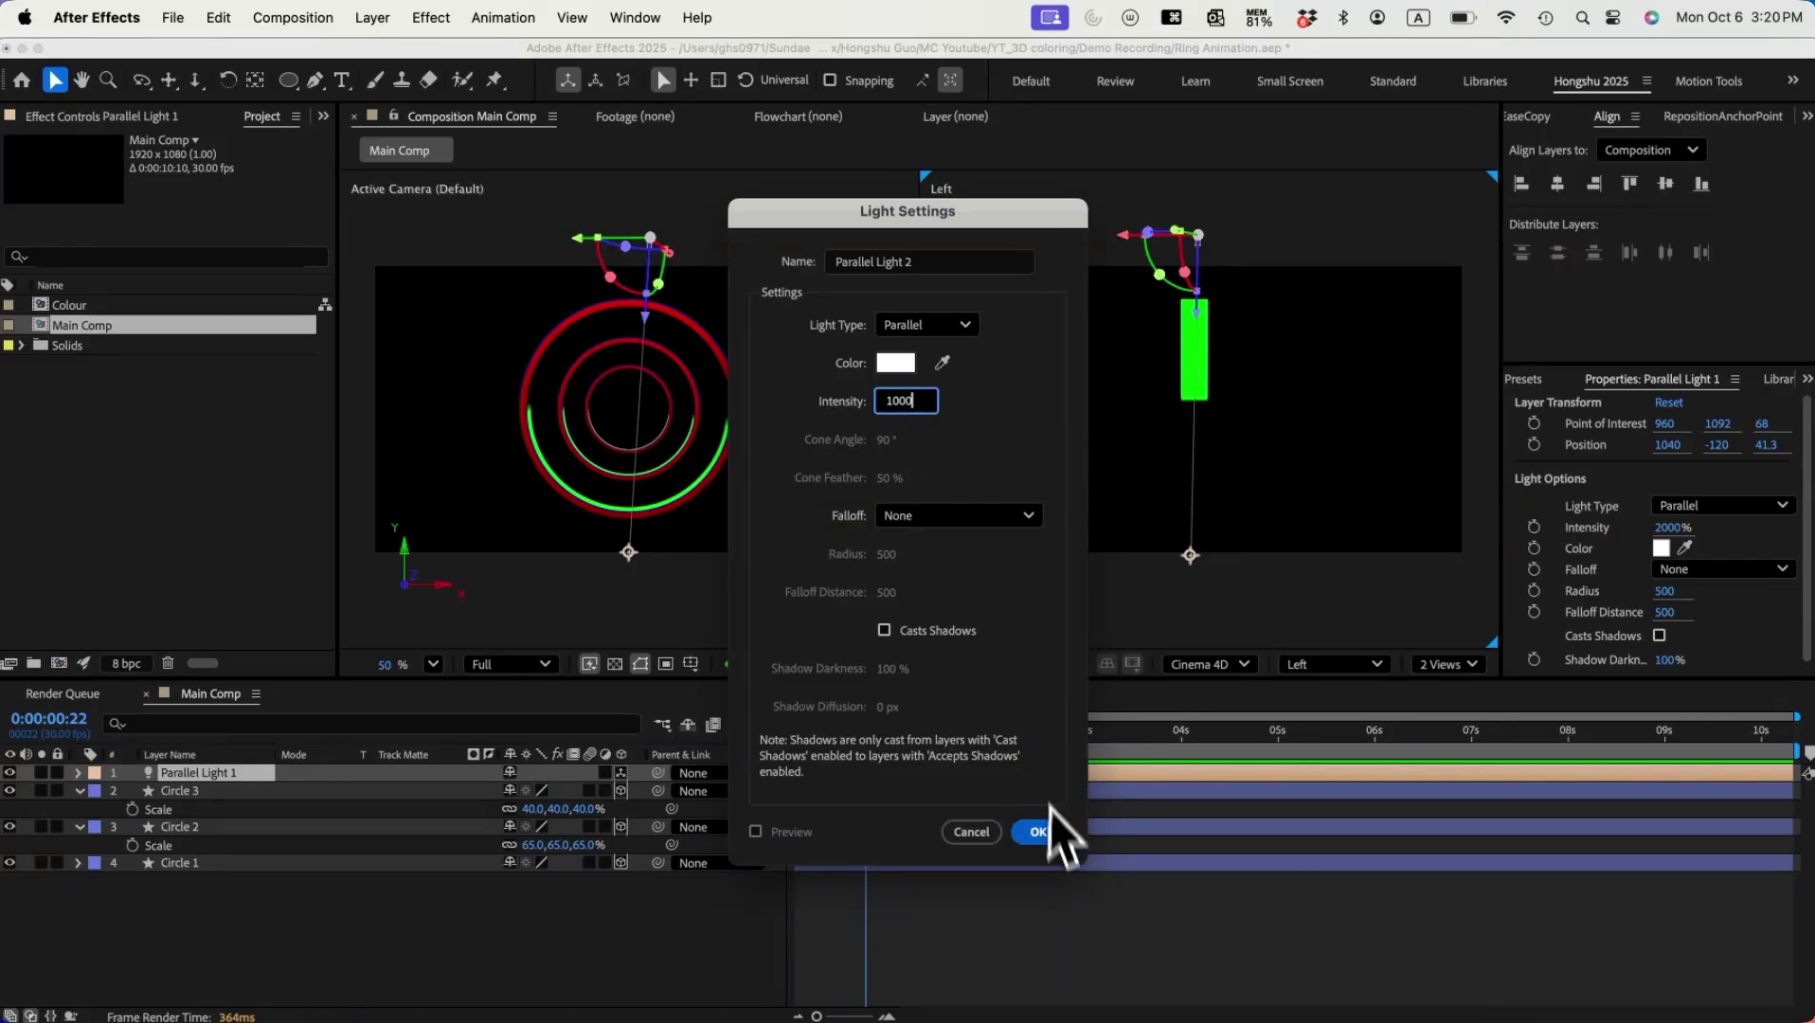
left_click(1038, 832)
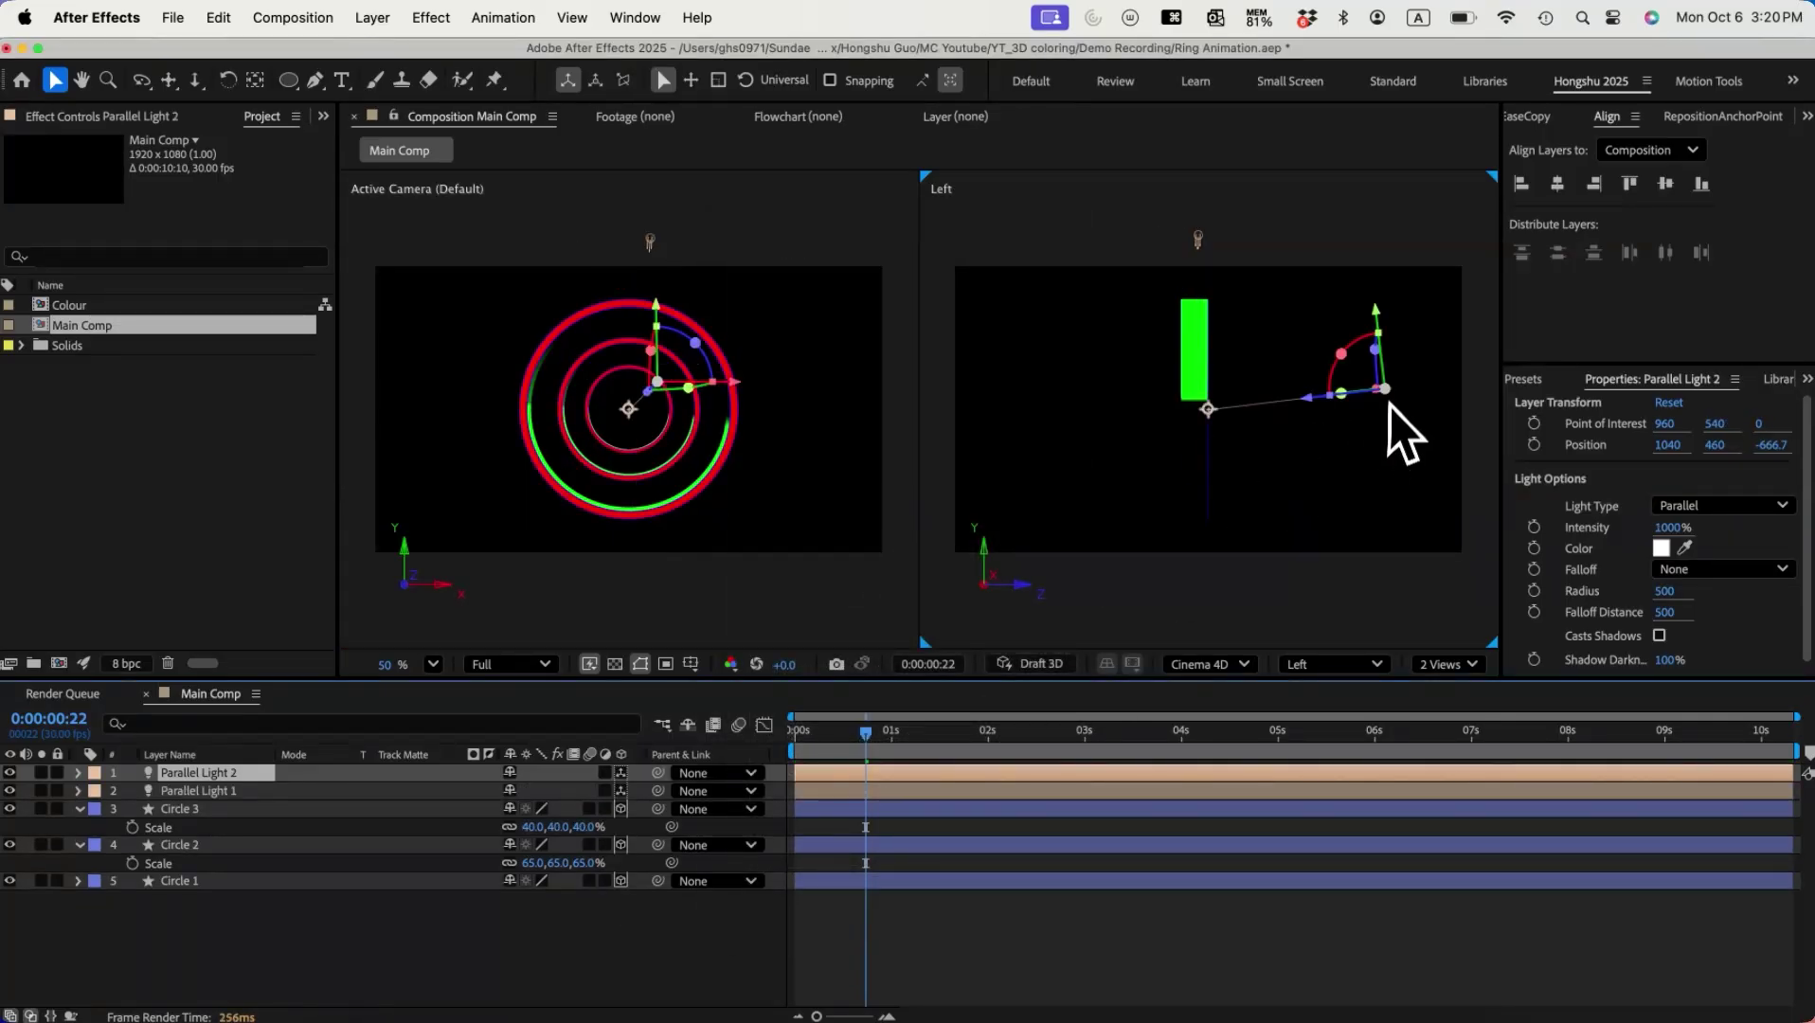
left_click_drag(1373, 384, 1017, 401)
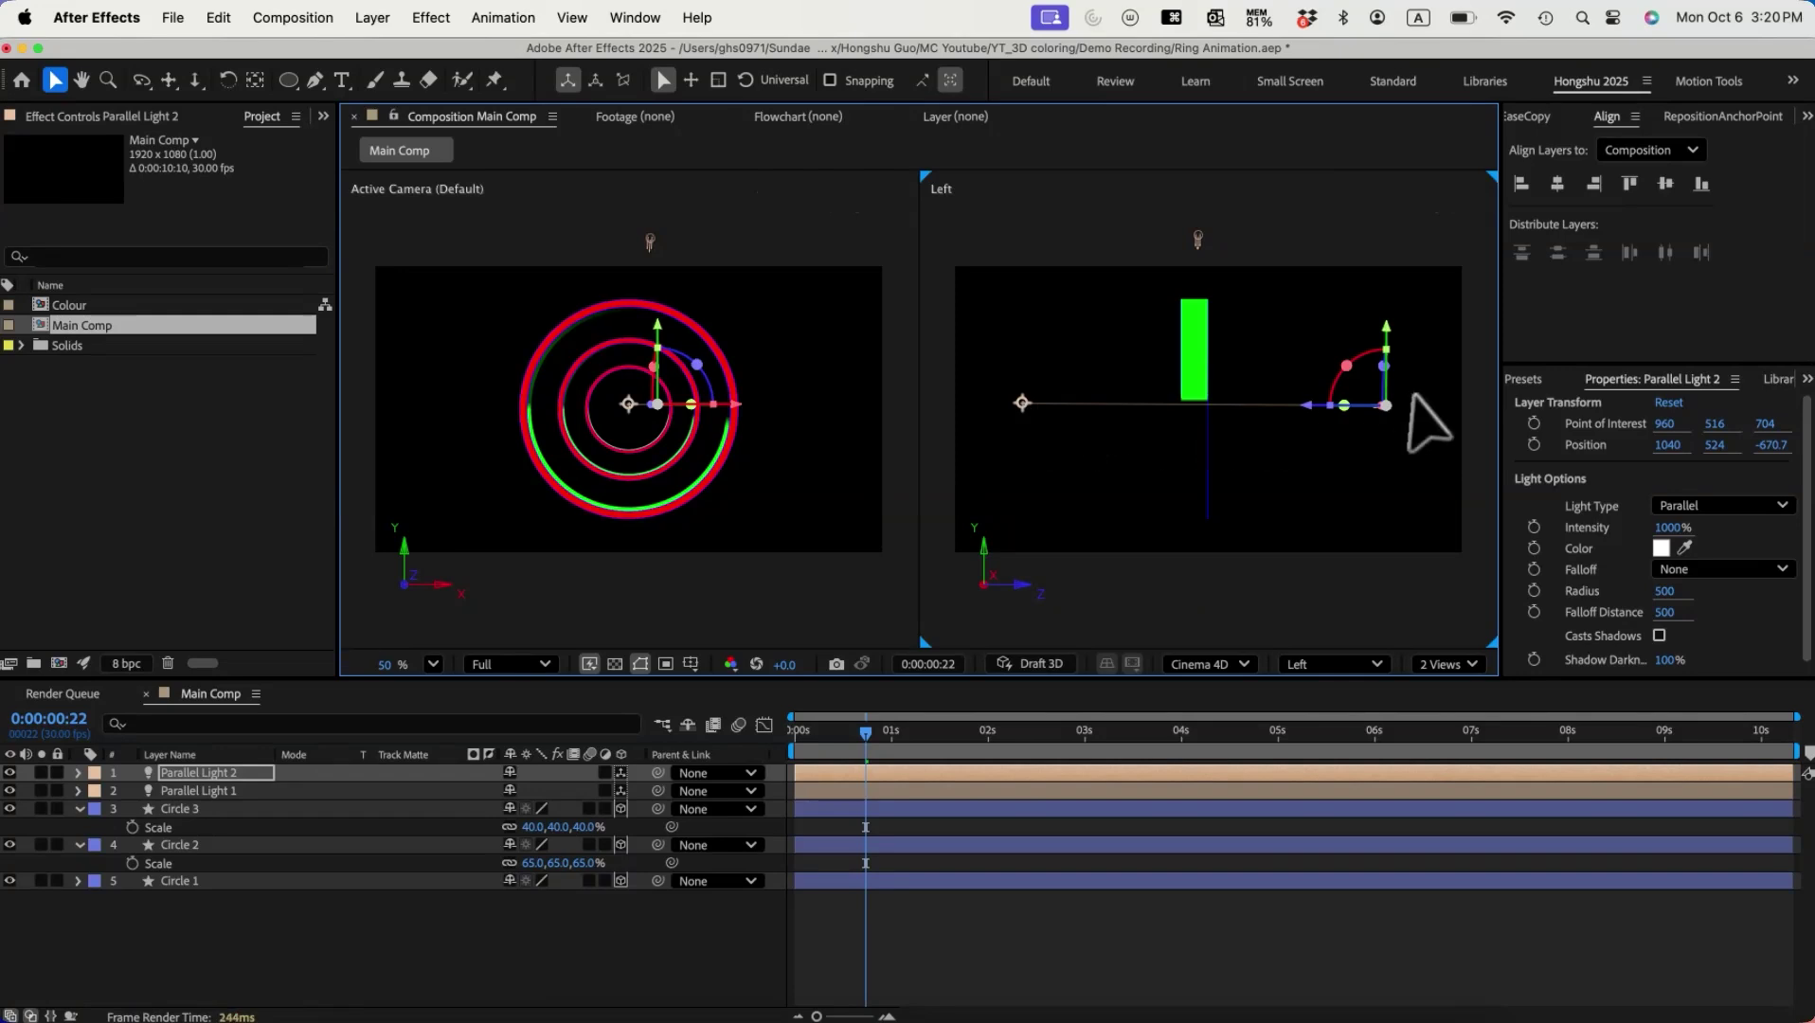
left_click(284, 924)
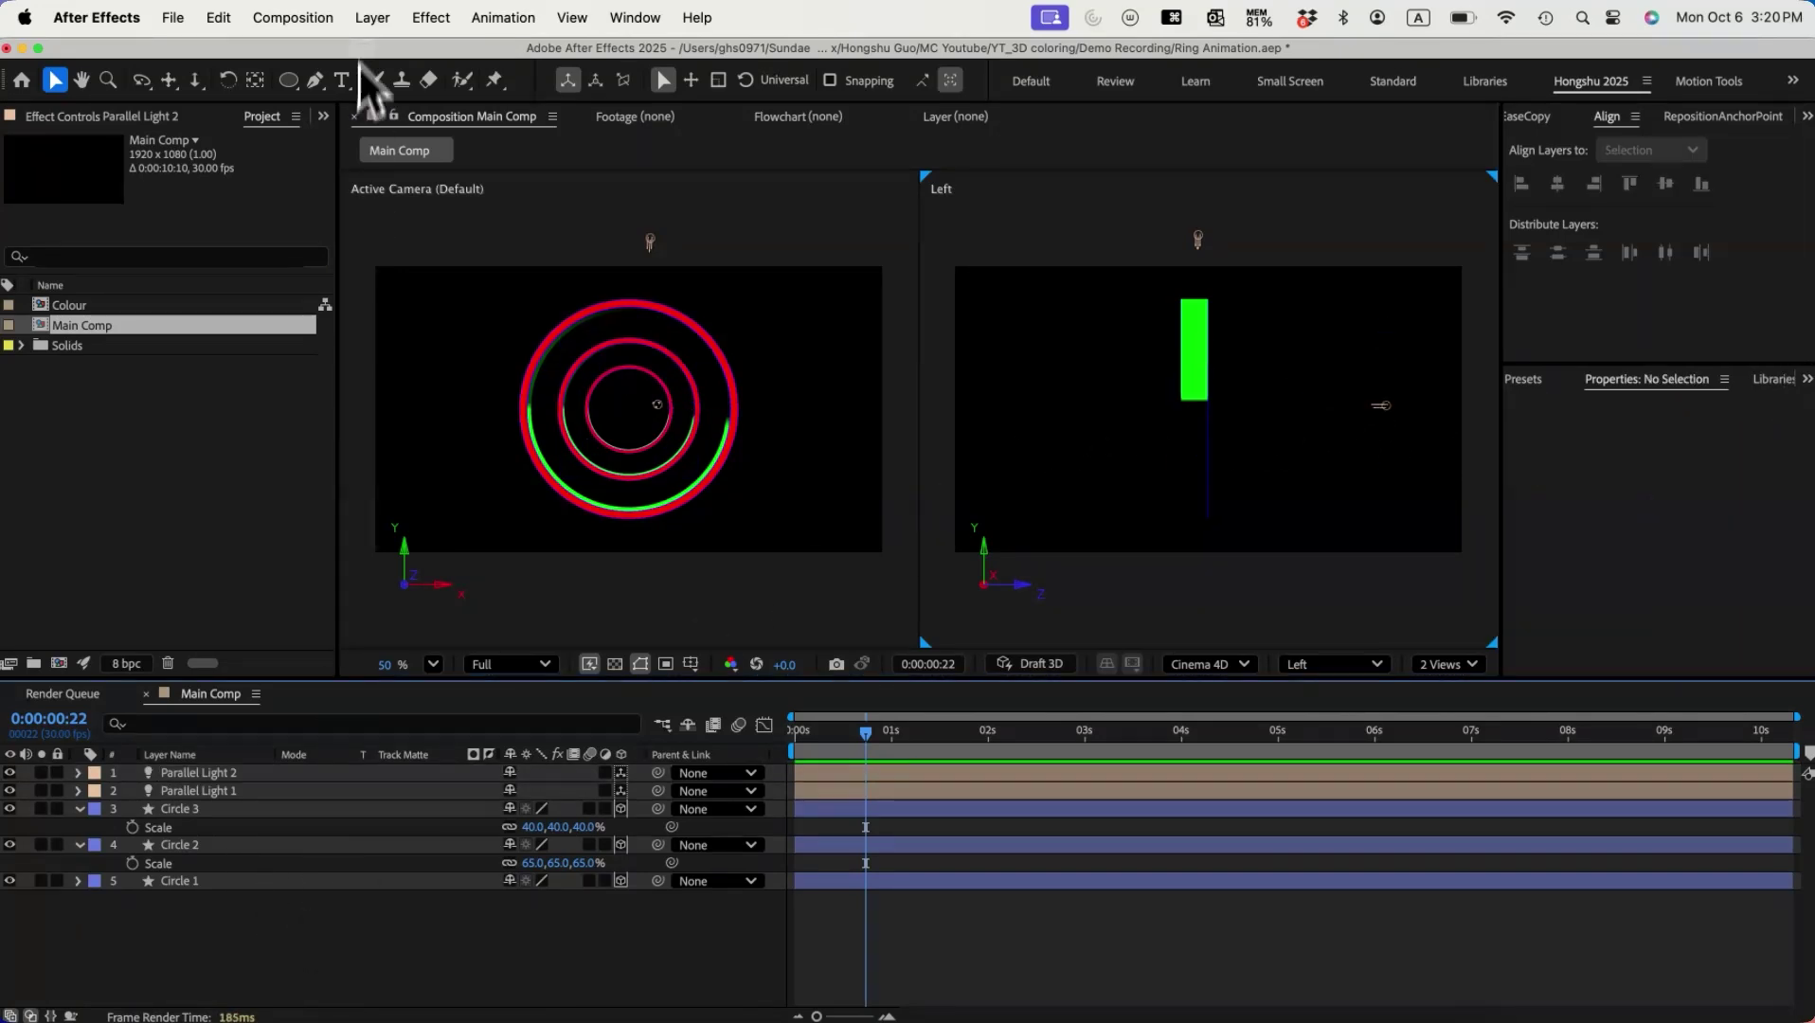
Step: Add a third parallel light at 1000% intensity and place it behind the rings, slightly below their centre
left_click(372, 18)
left_click(640, 102)
left_click(1038, 831)
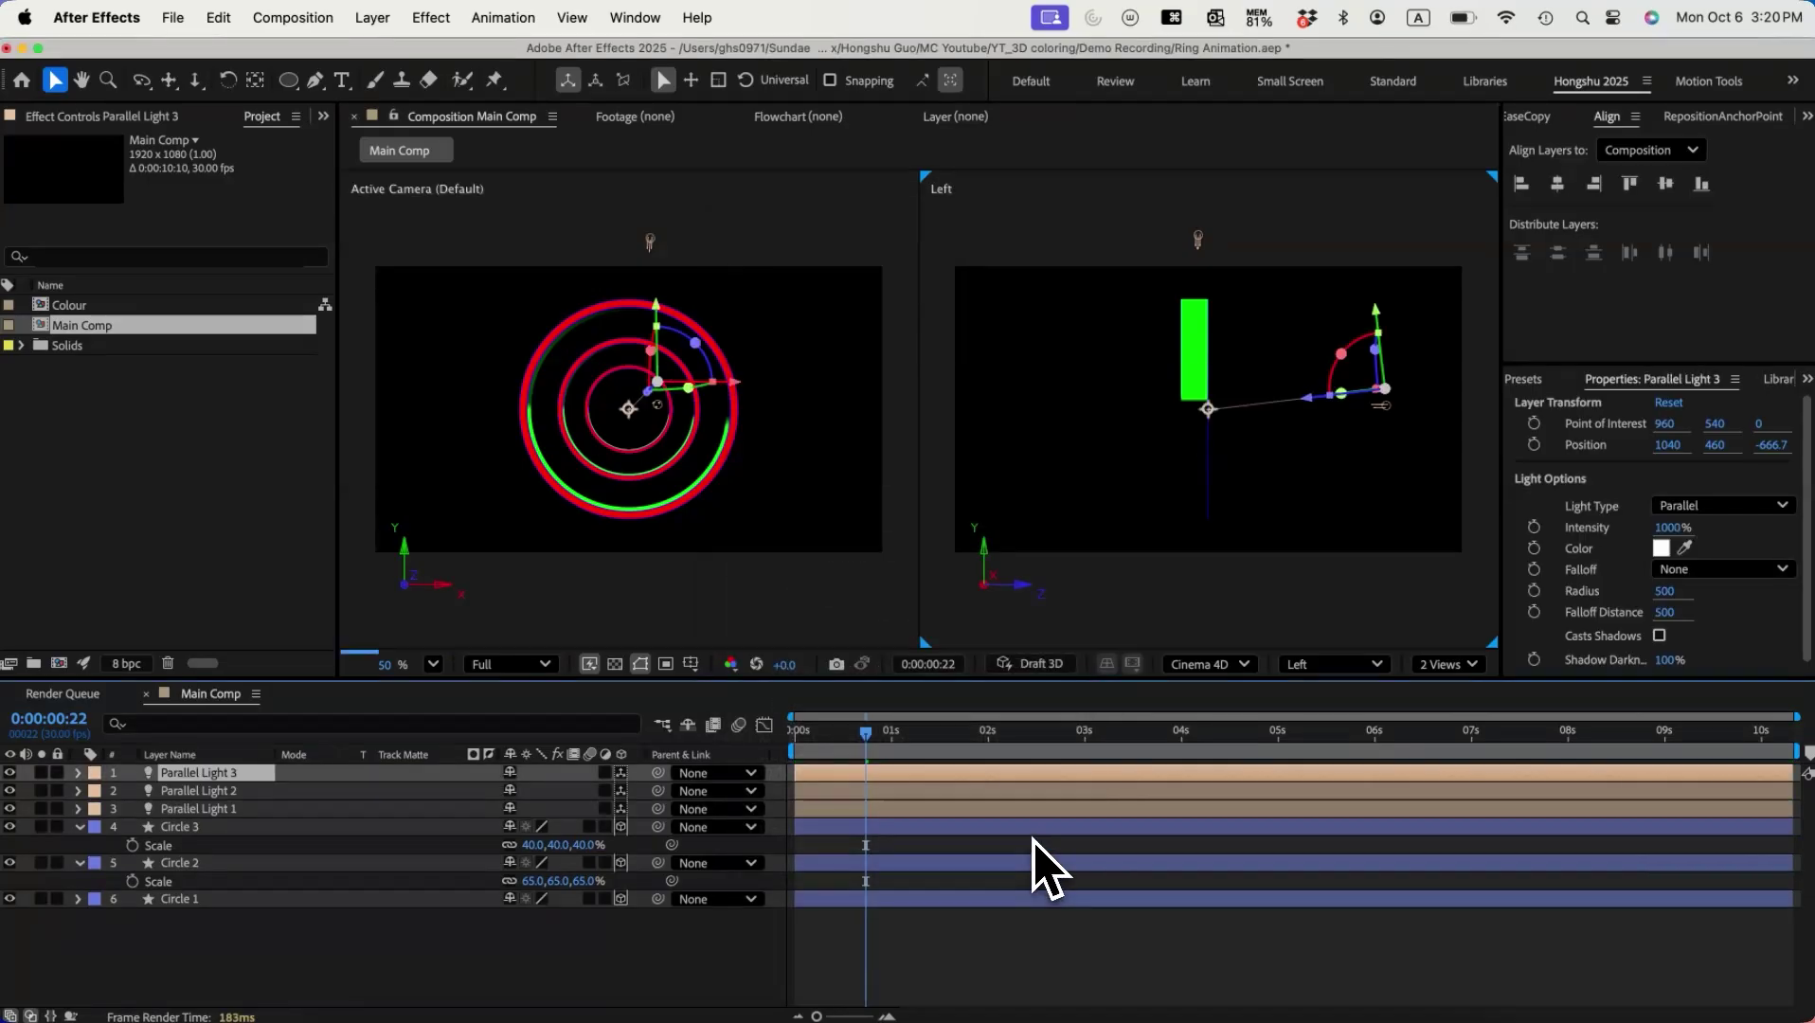
left_click_drag(1338, 423, 1323, 318)
left_click(1208, 478)
Step: Create a two-node camera with the 20mm preset
key("super+equal")
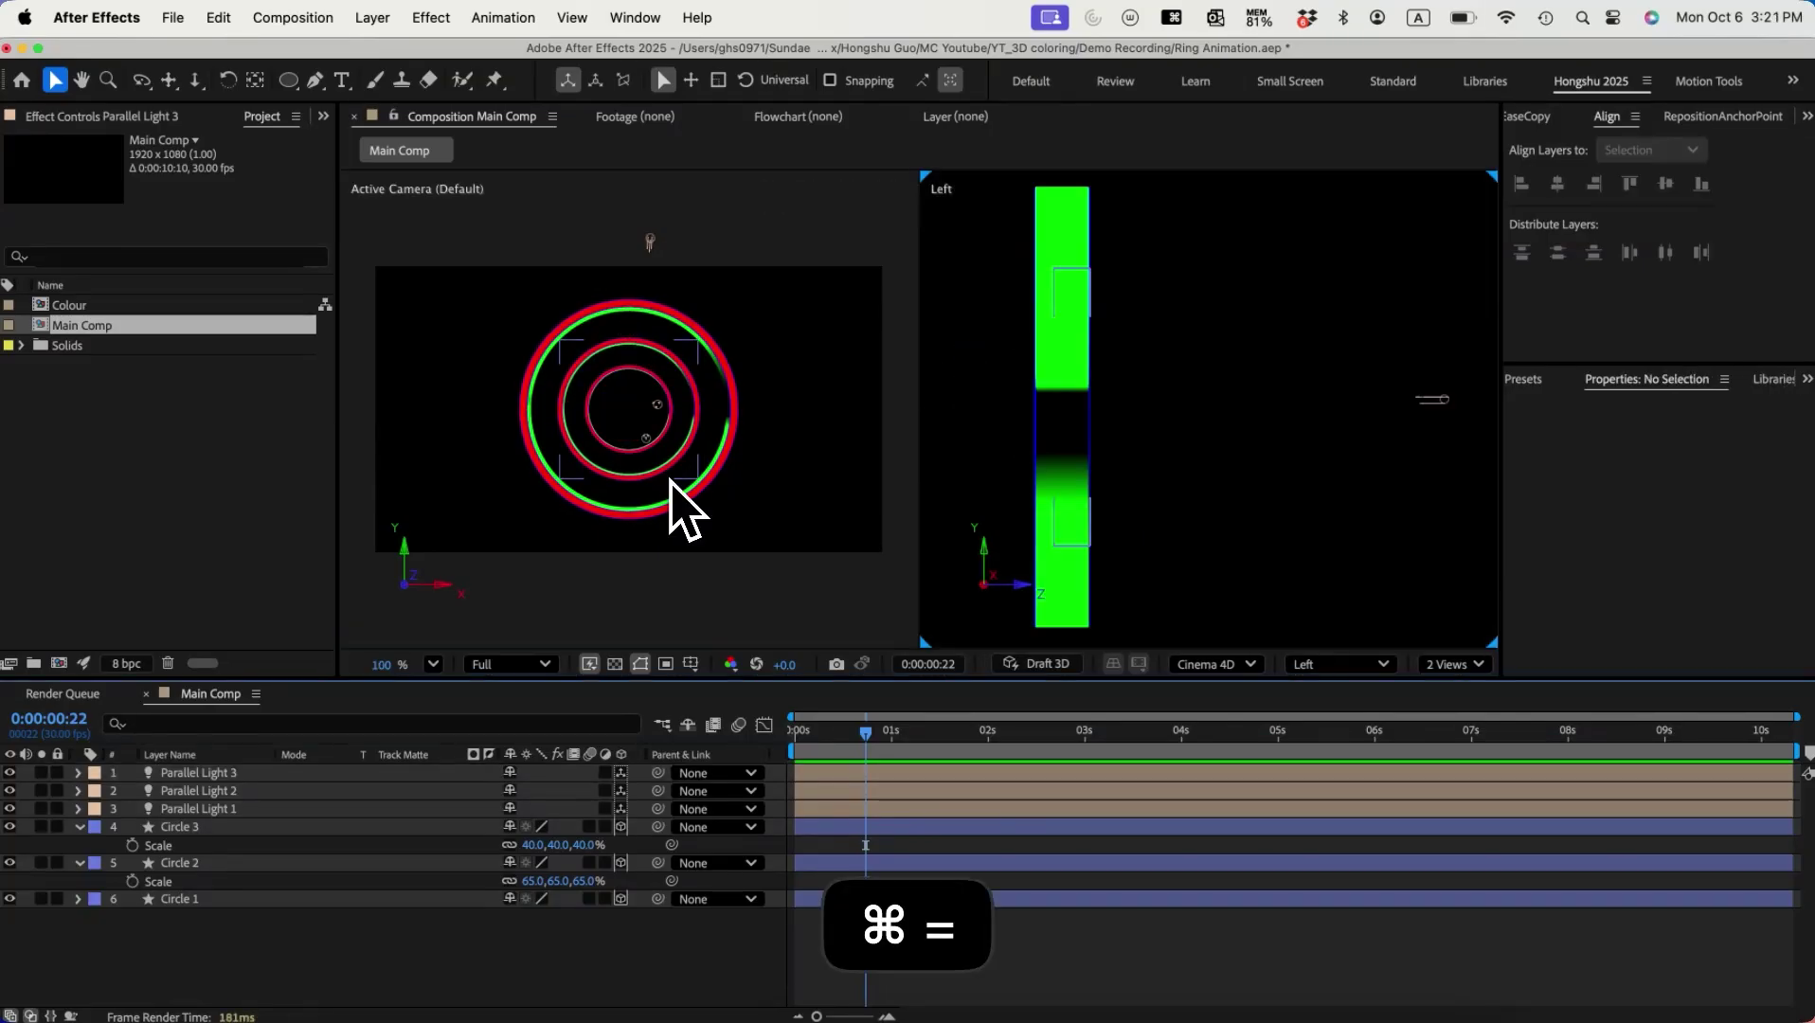
key("super+minus")
left_click(851, 523)
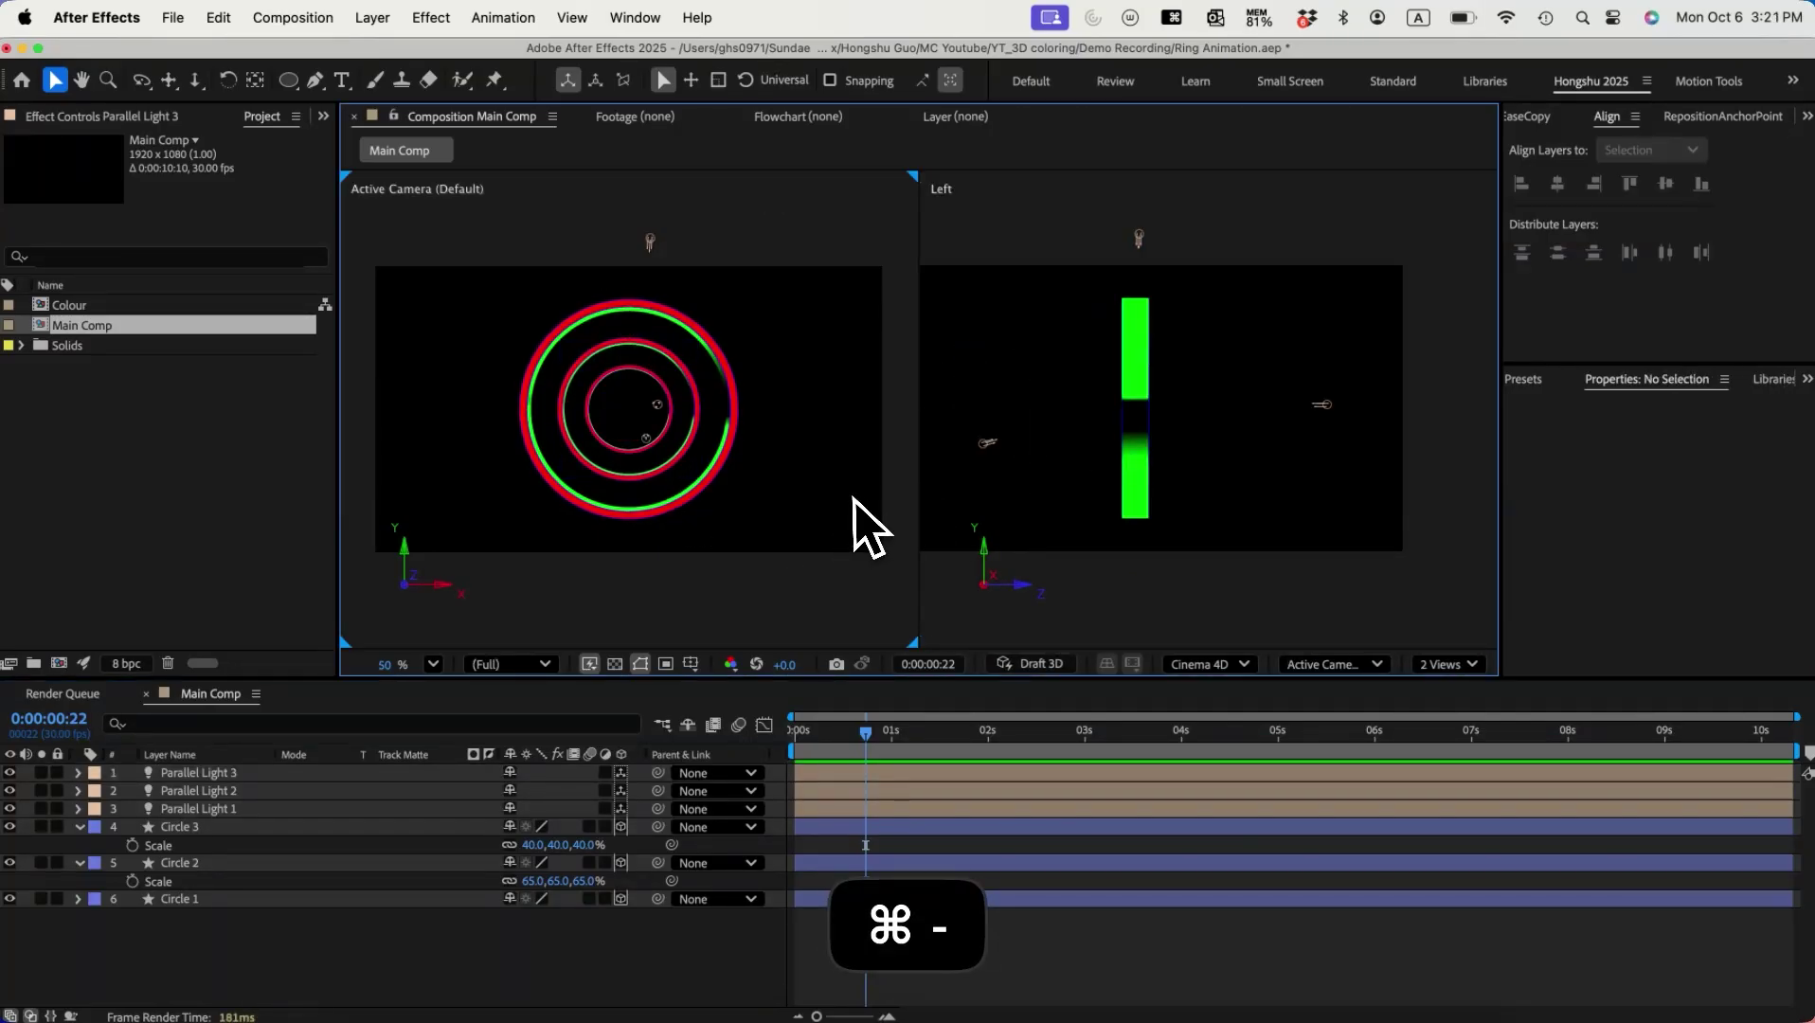
key("super+equal")
key("super+minus")
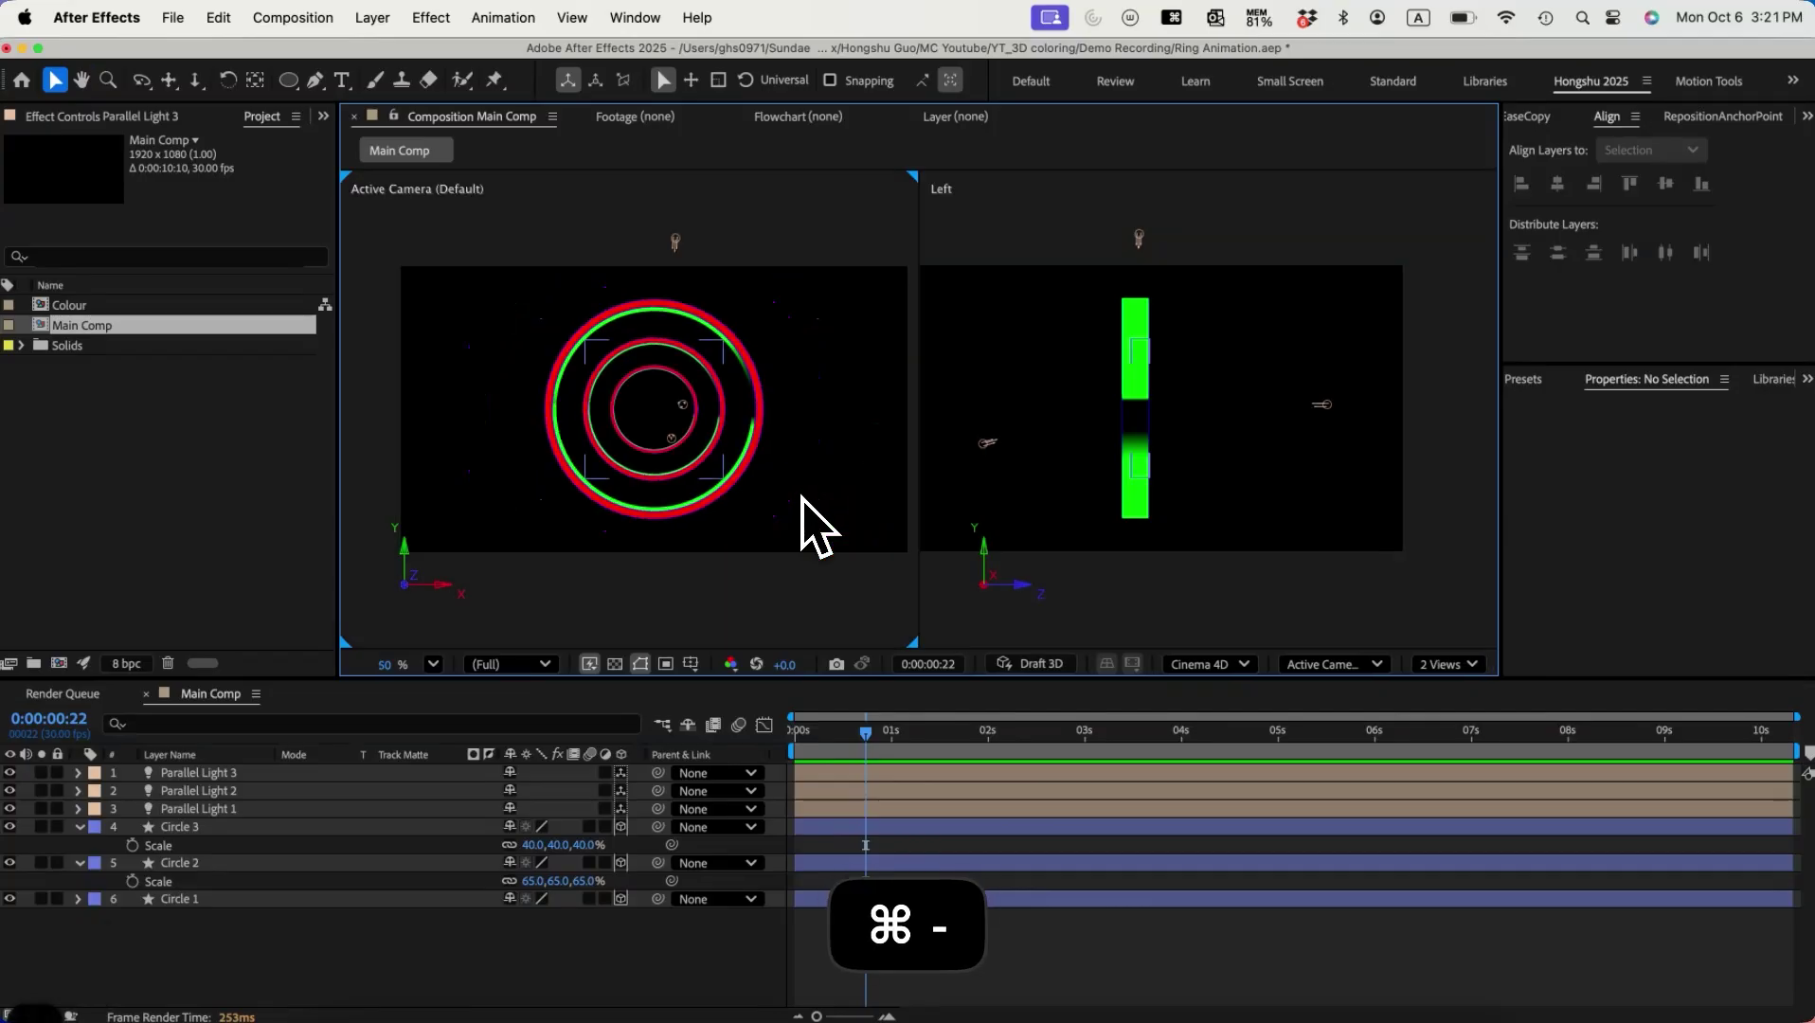
left_click(371, 17)
mouse_move(398, 55)
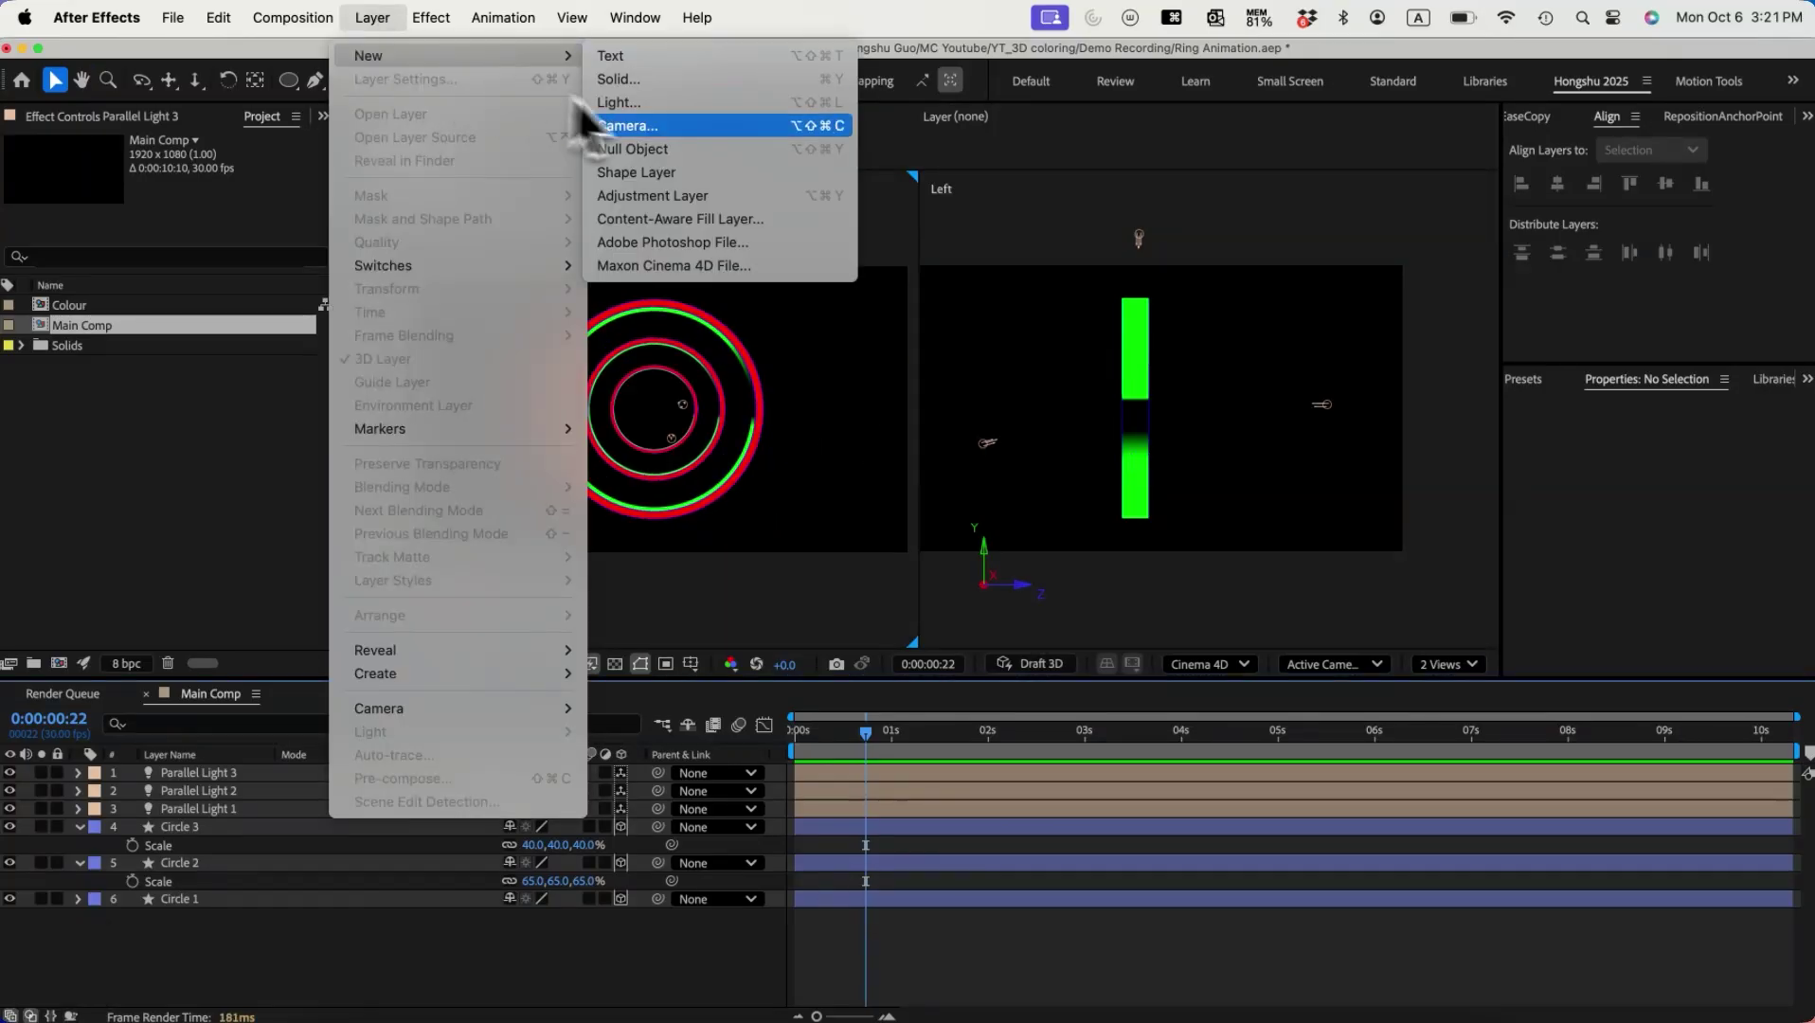
left_click(663, 127)
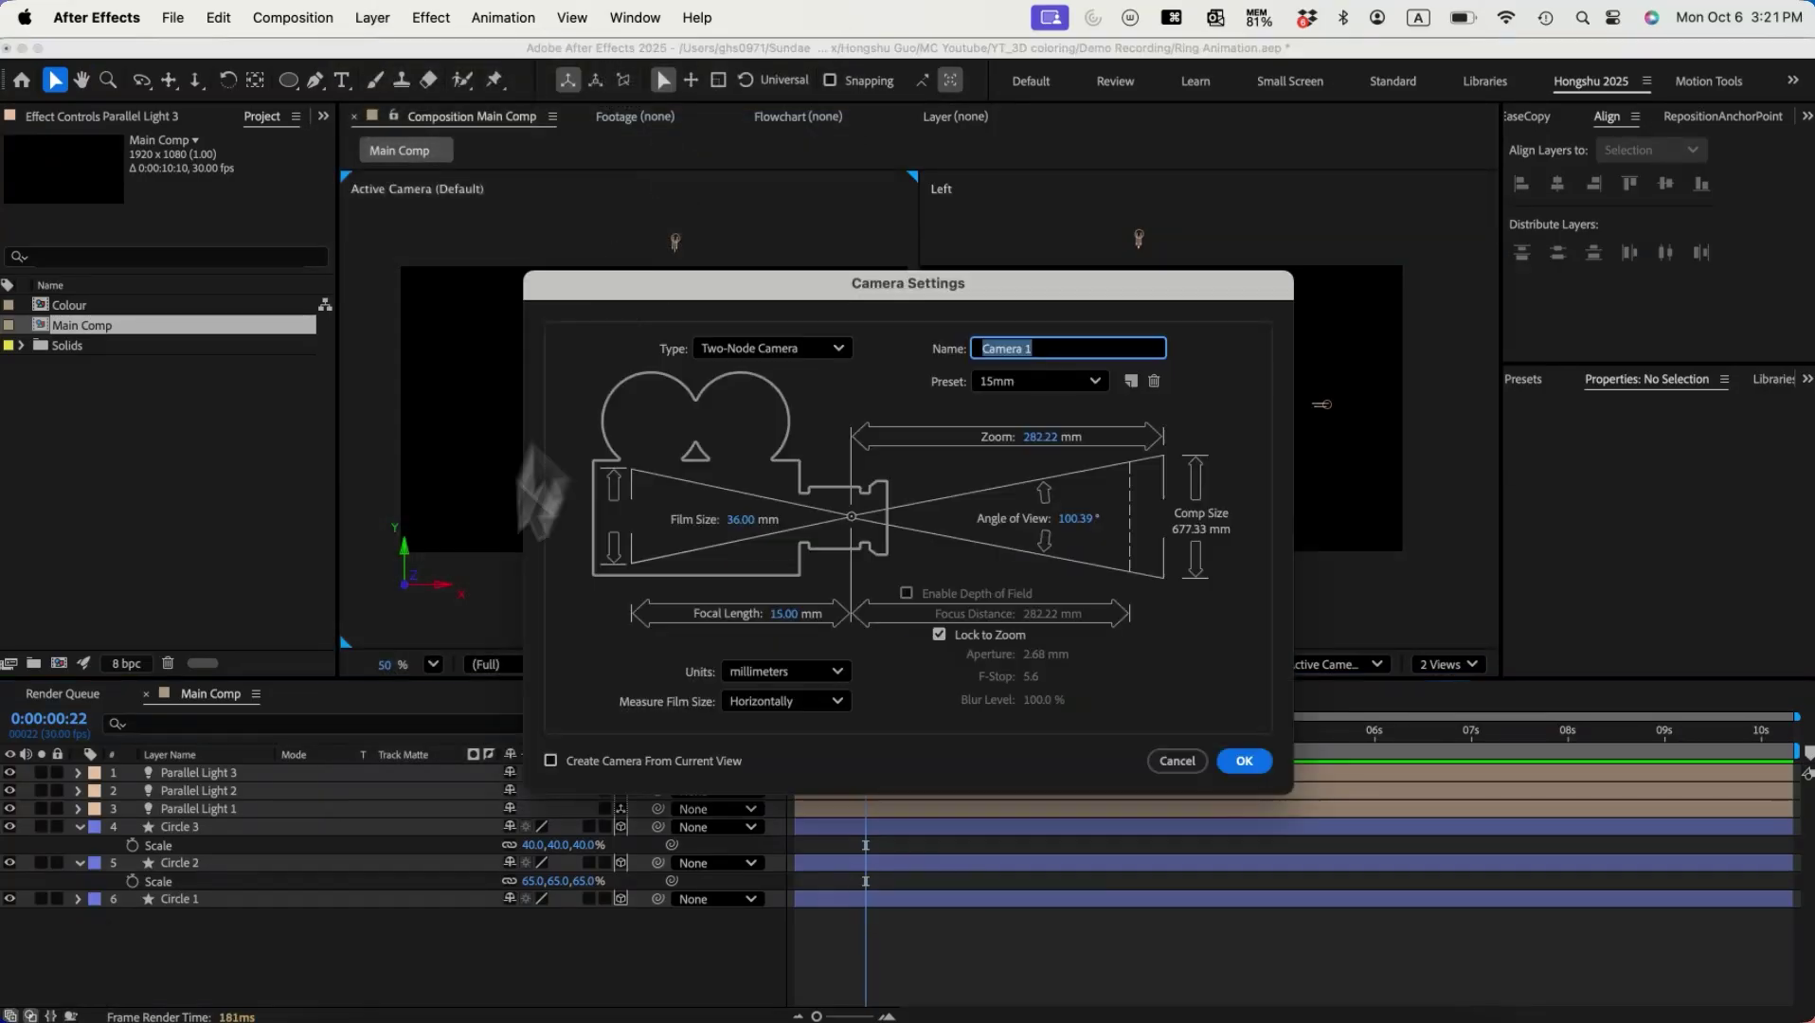
left_click(1042, 383)
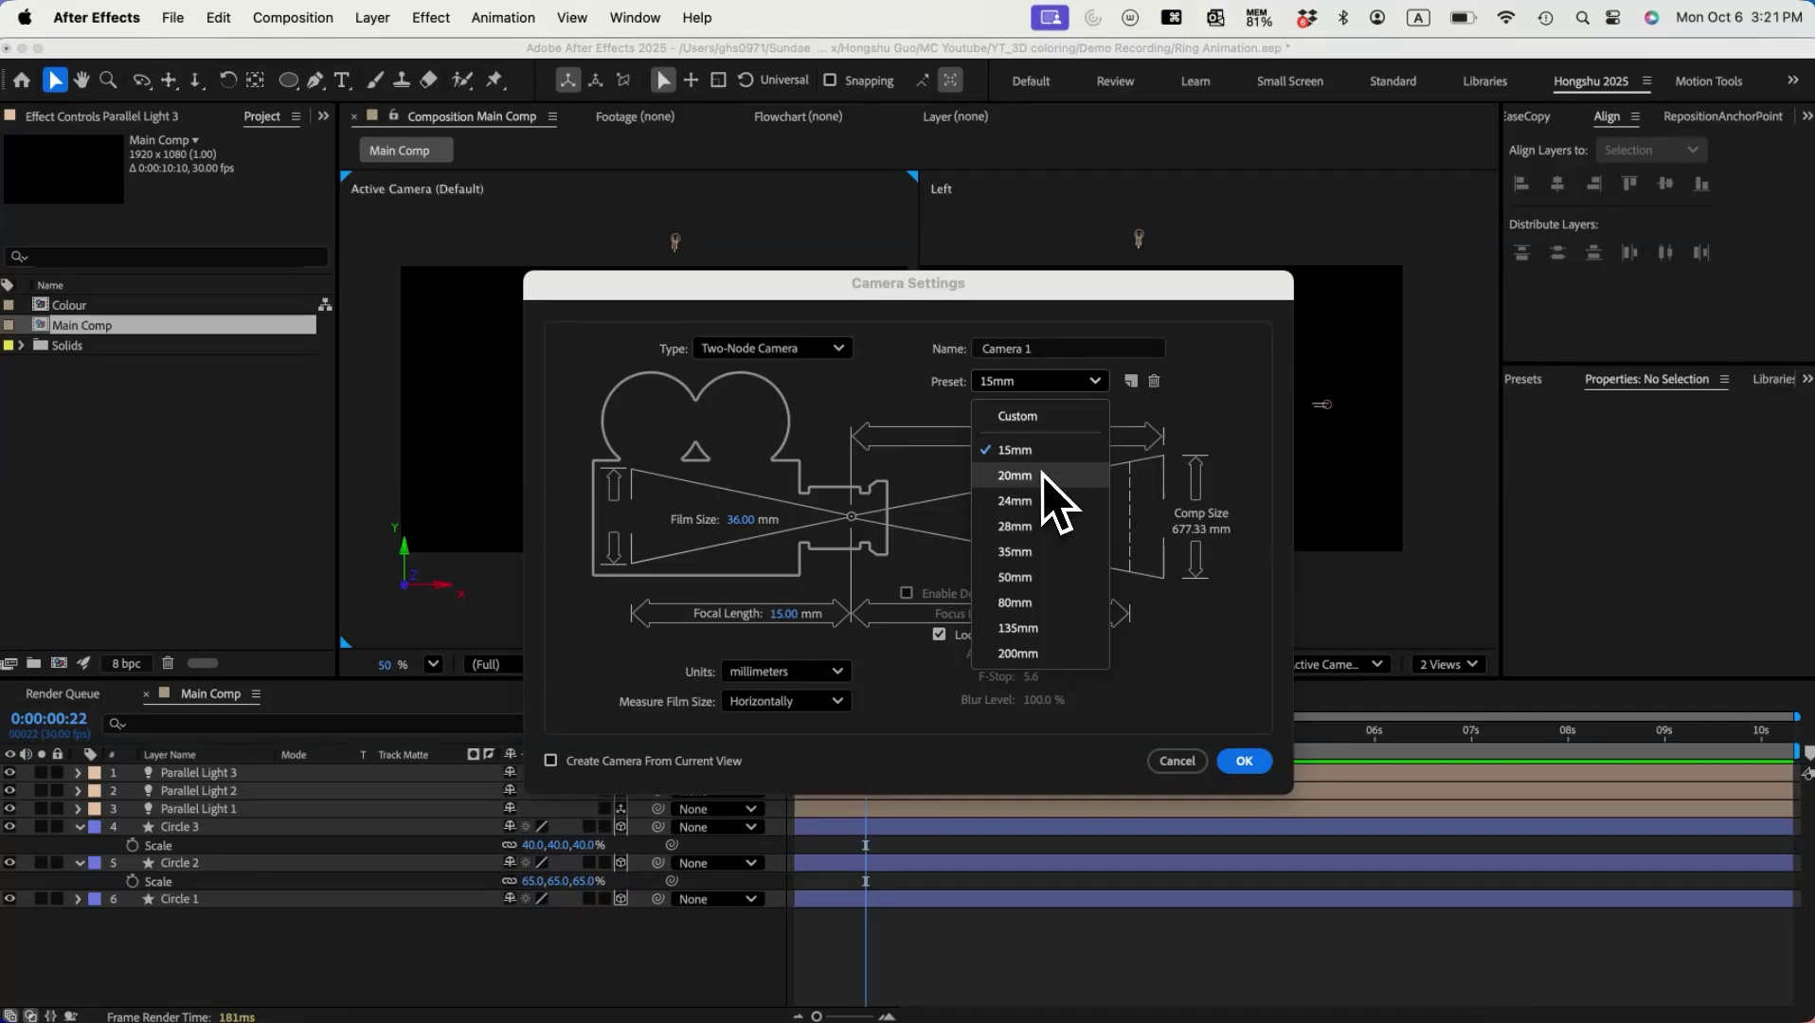
left_click(1016, 476)
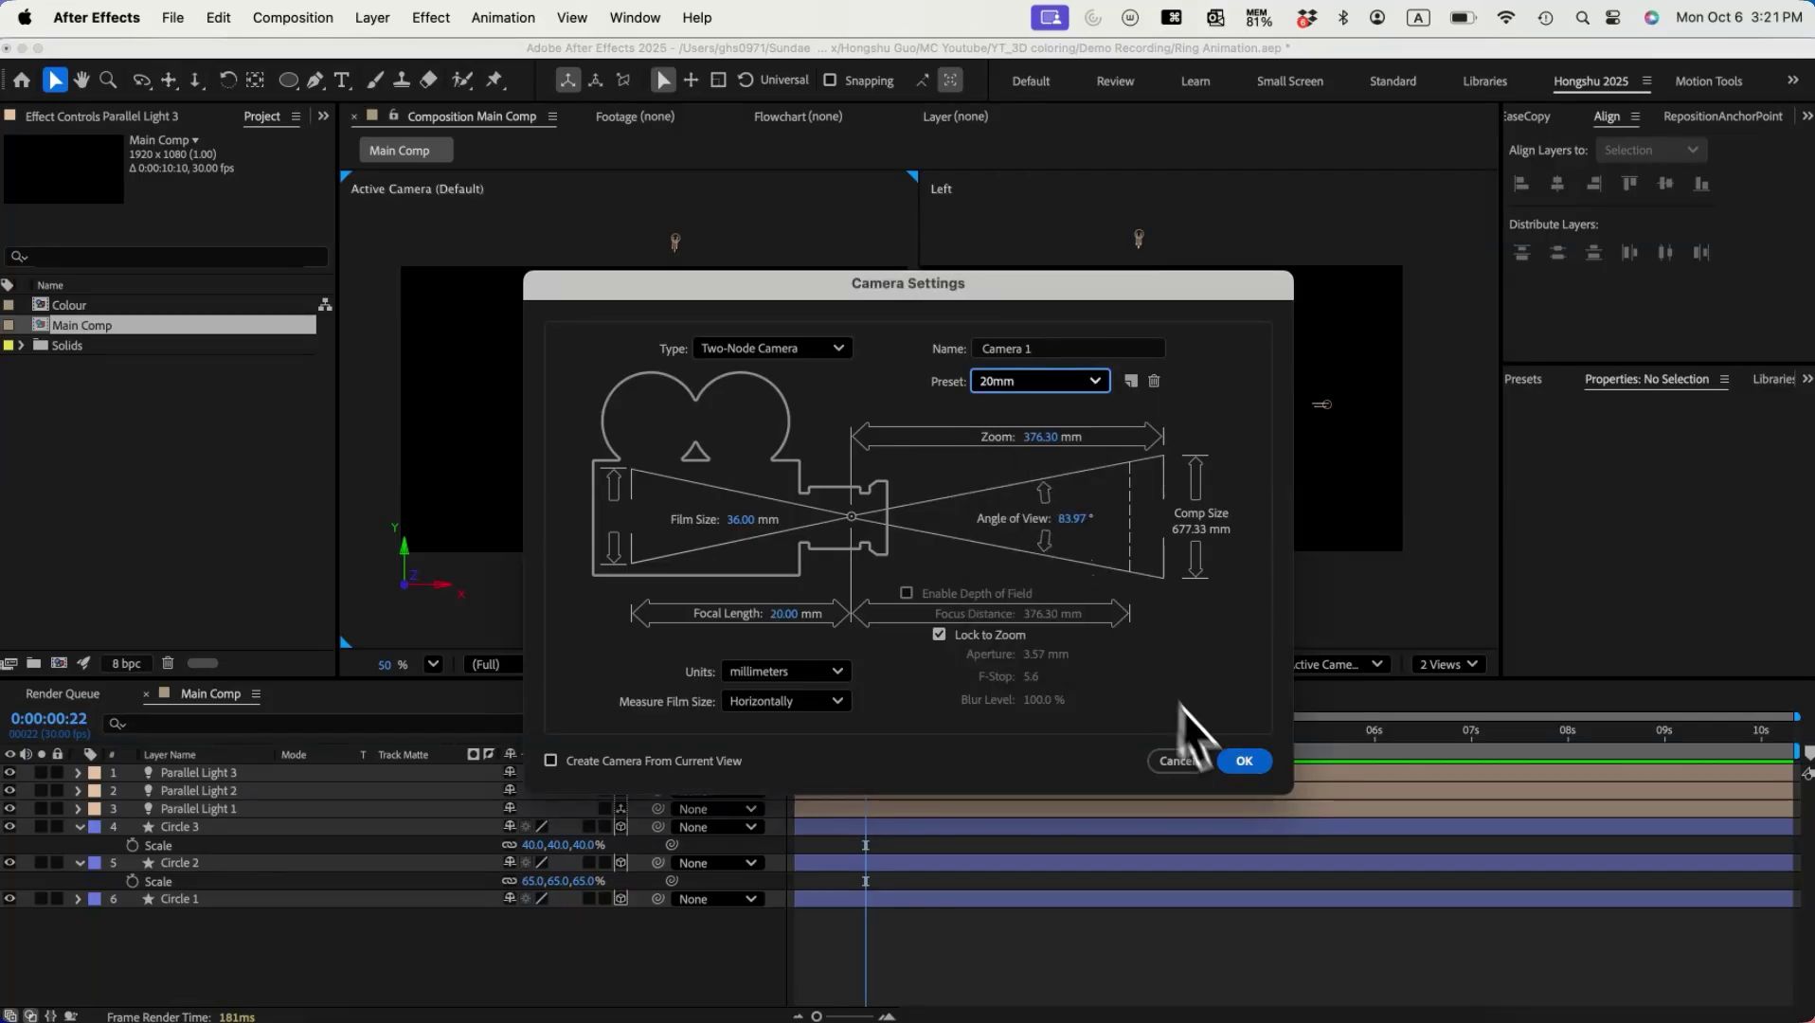
left_click(1244, 761)
Step: Move the camera closer to the rings, to about Z -767, and adjust its point of interest
key("super+z")
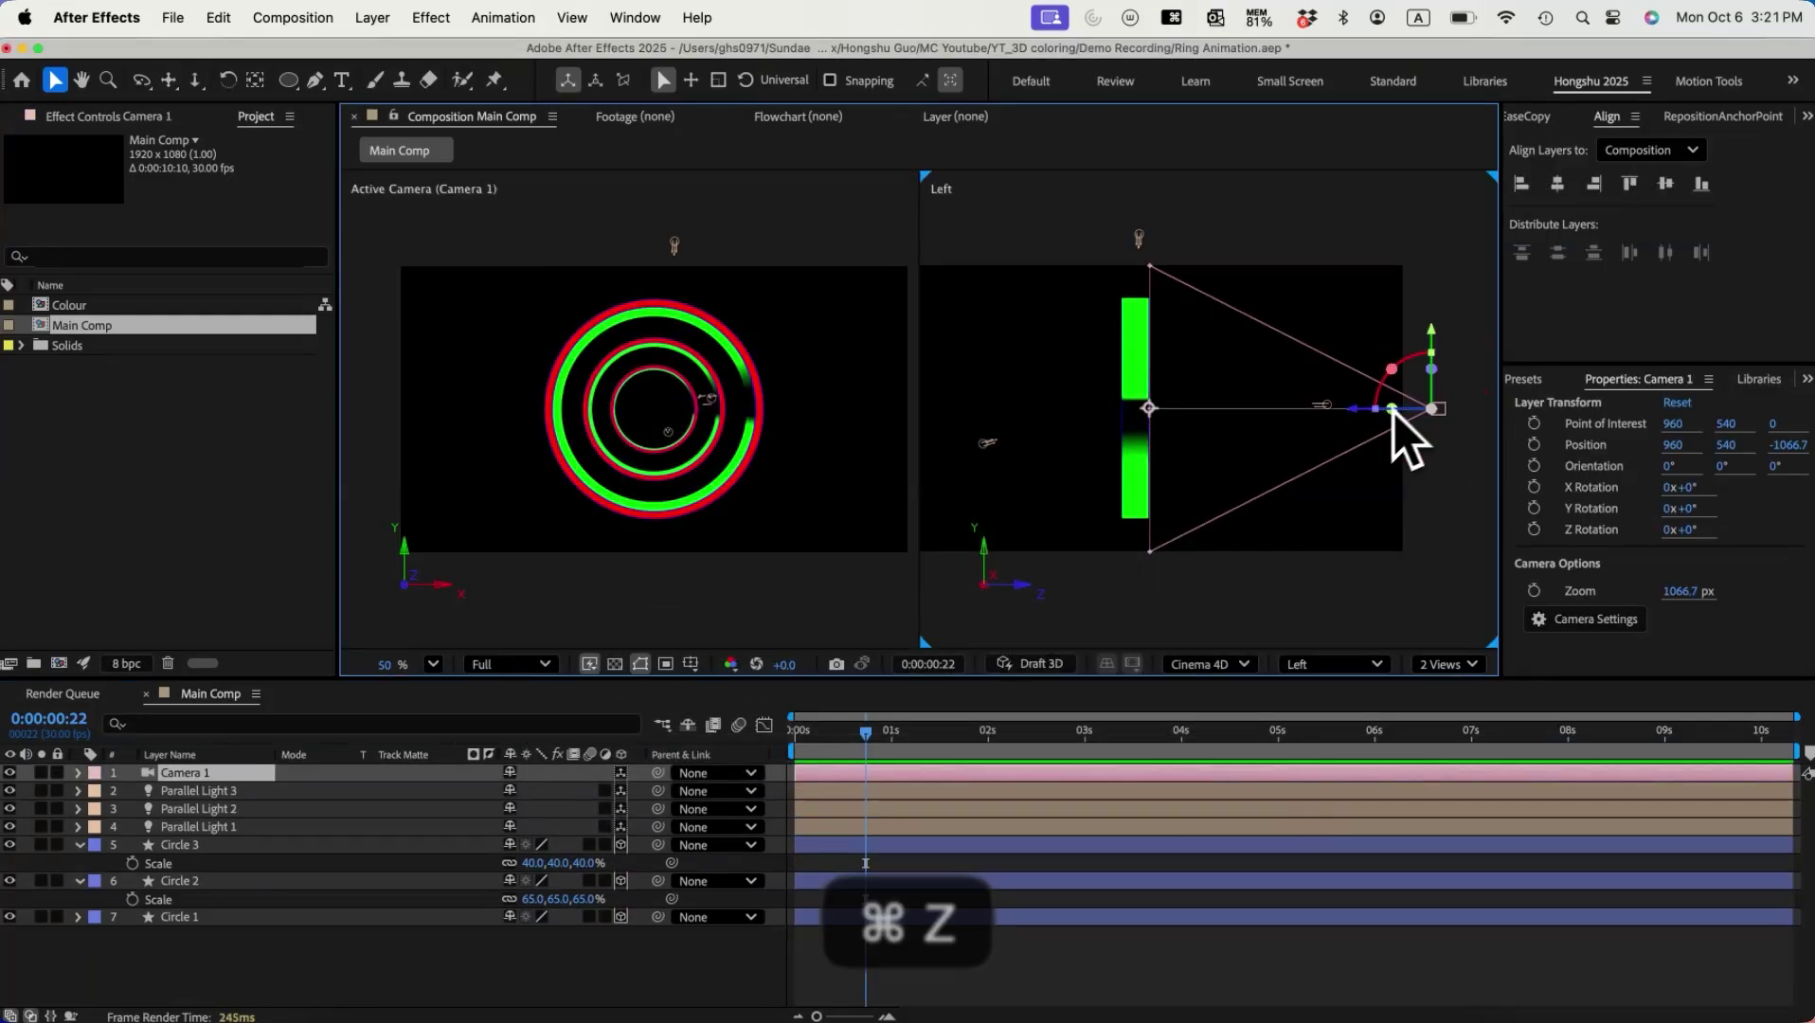
left_click_drag(1353, 410, 1271, 407)
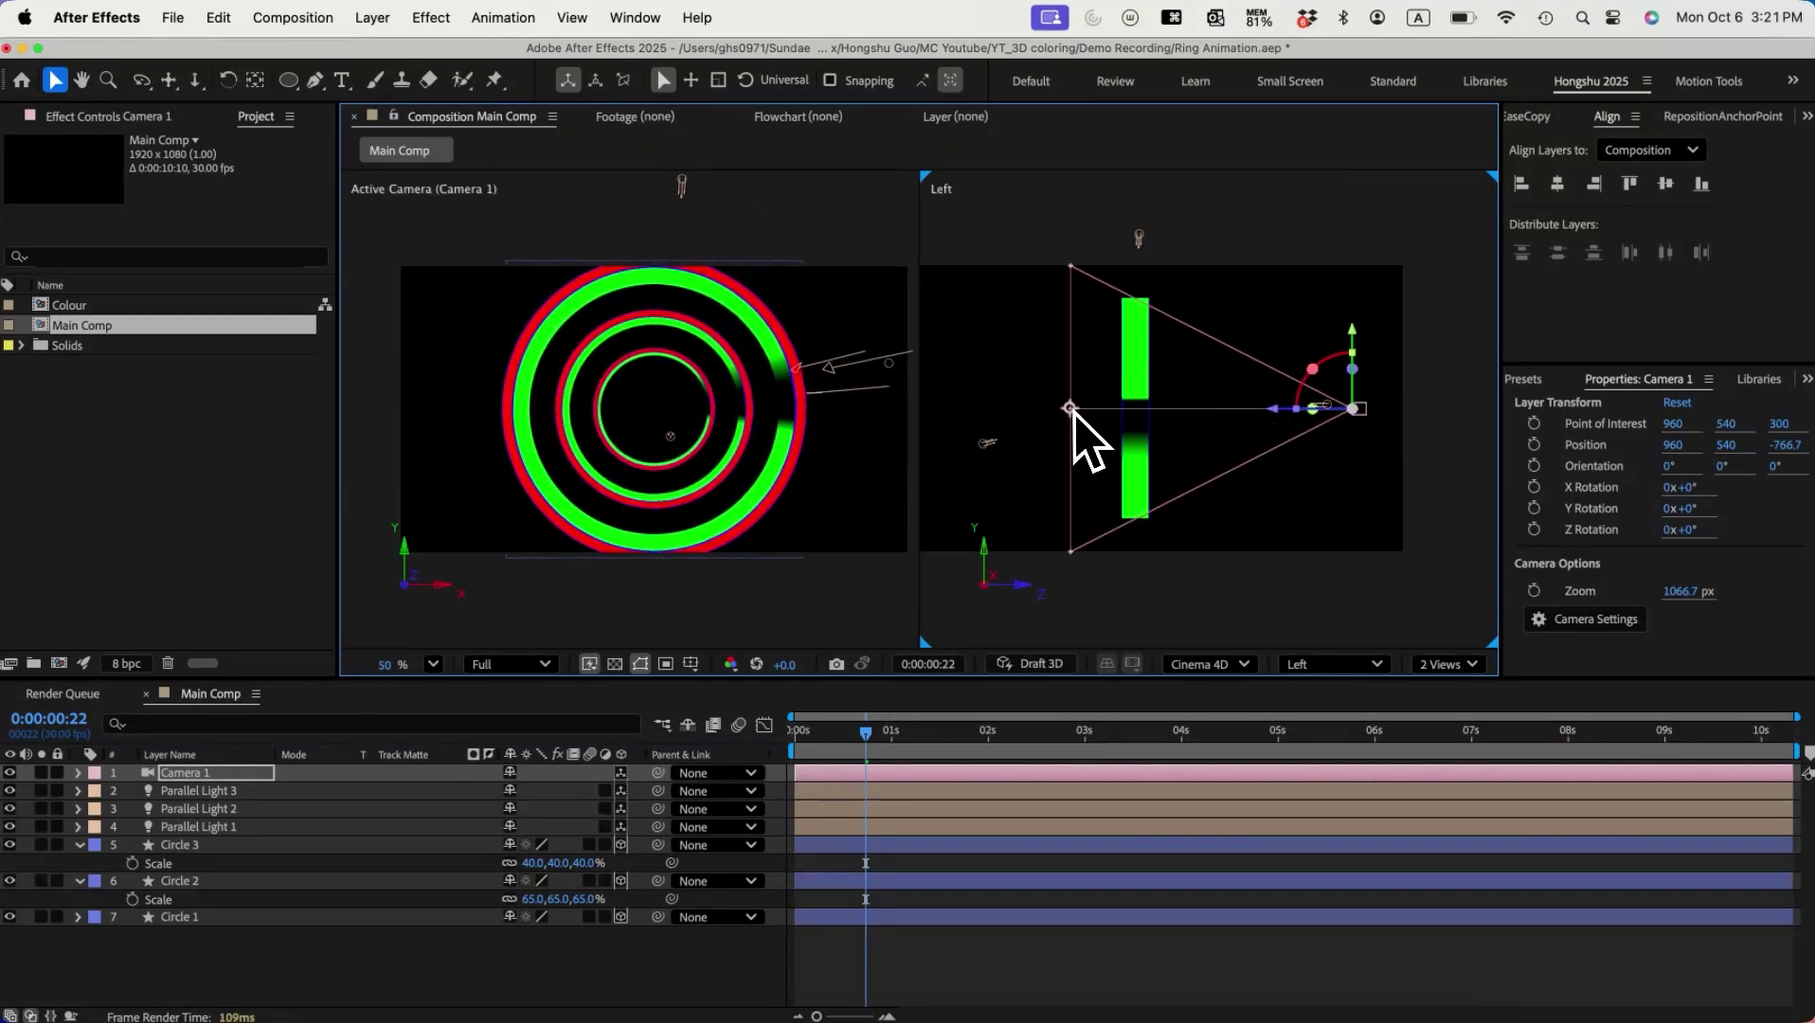
left_click_drag(1070, 410, 1136, 408)
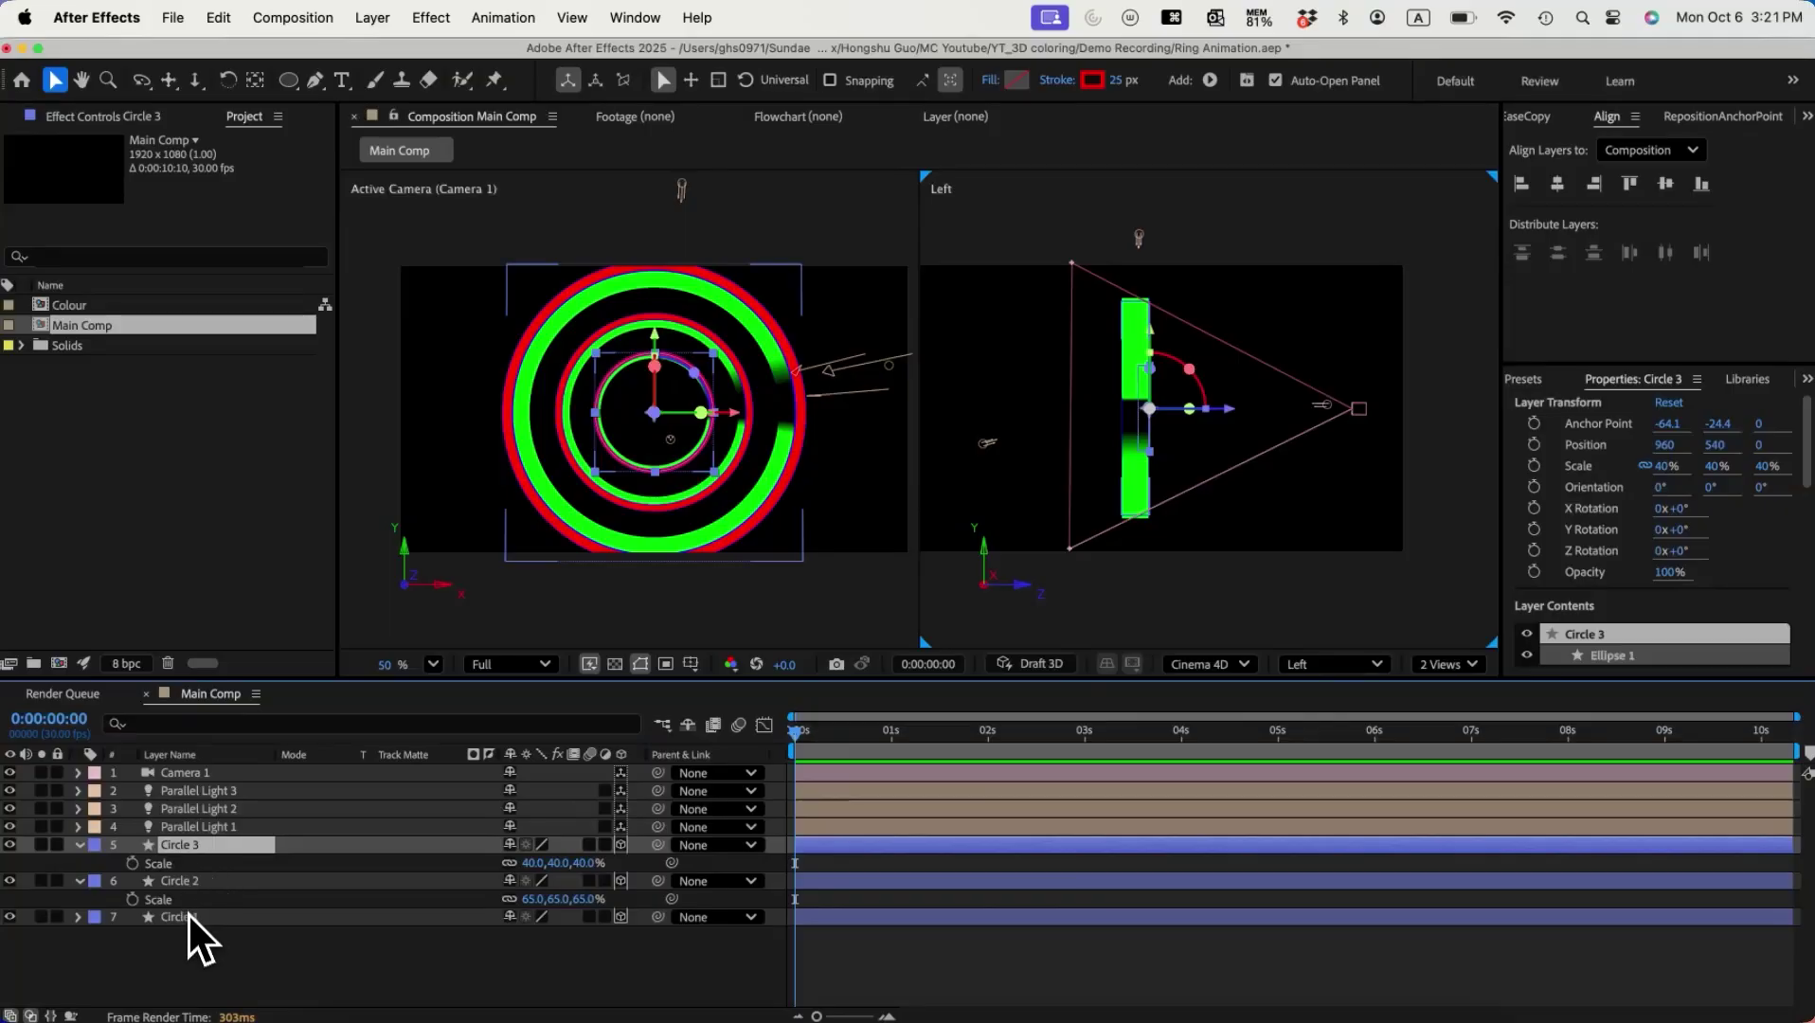
Step: Set Y Rotation keyframes on all three circle layers at 0 seconds
left_click(188, 916, "shift")
key("r")
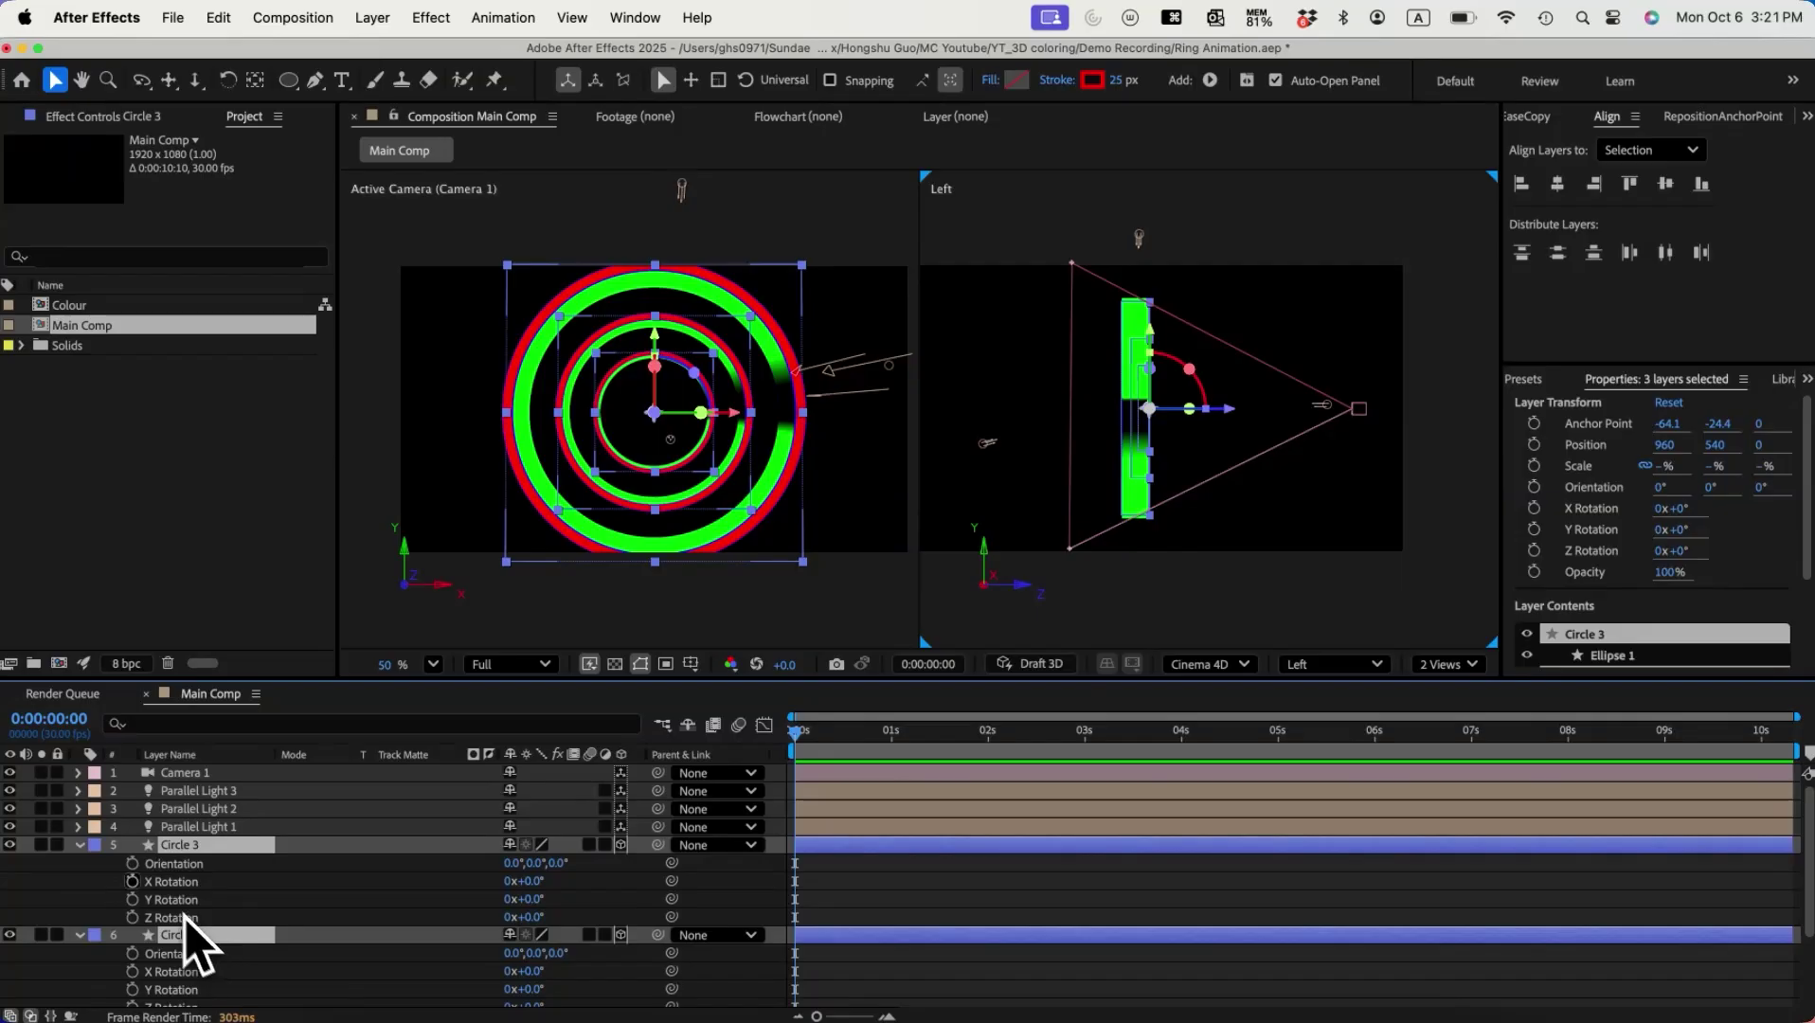
scroll(104, 904, "down", 3)
left_click(133, 848)
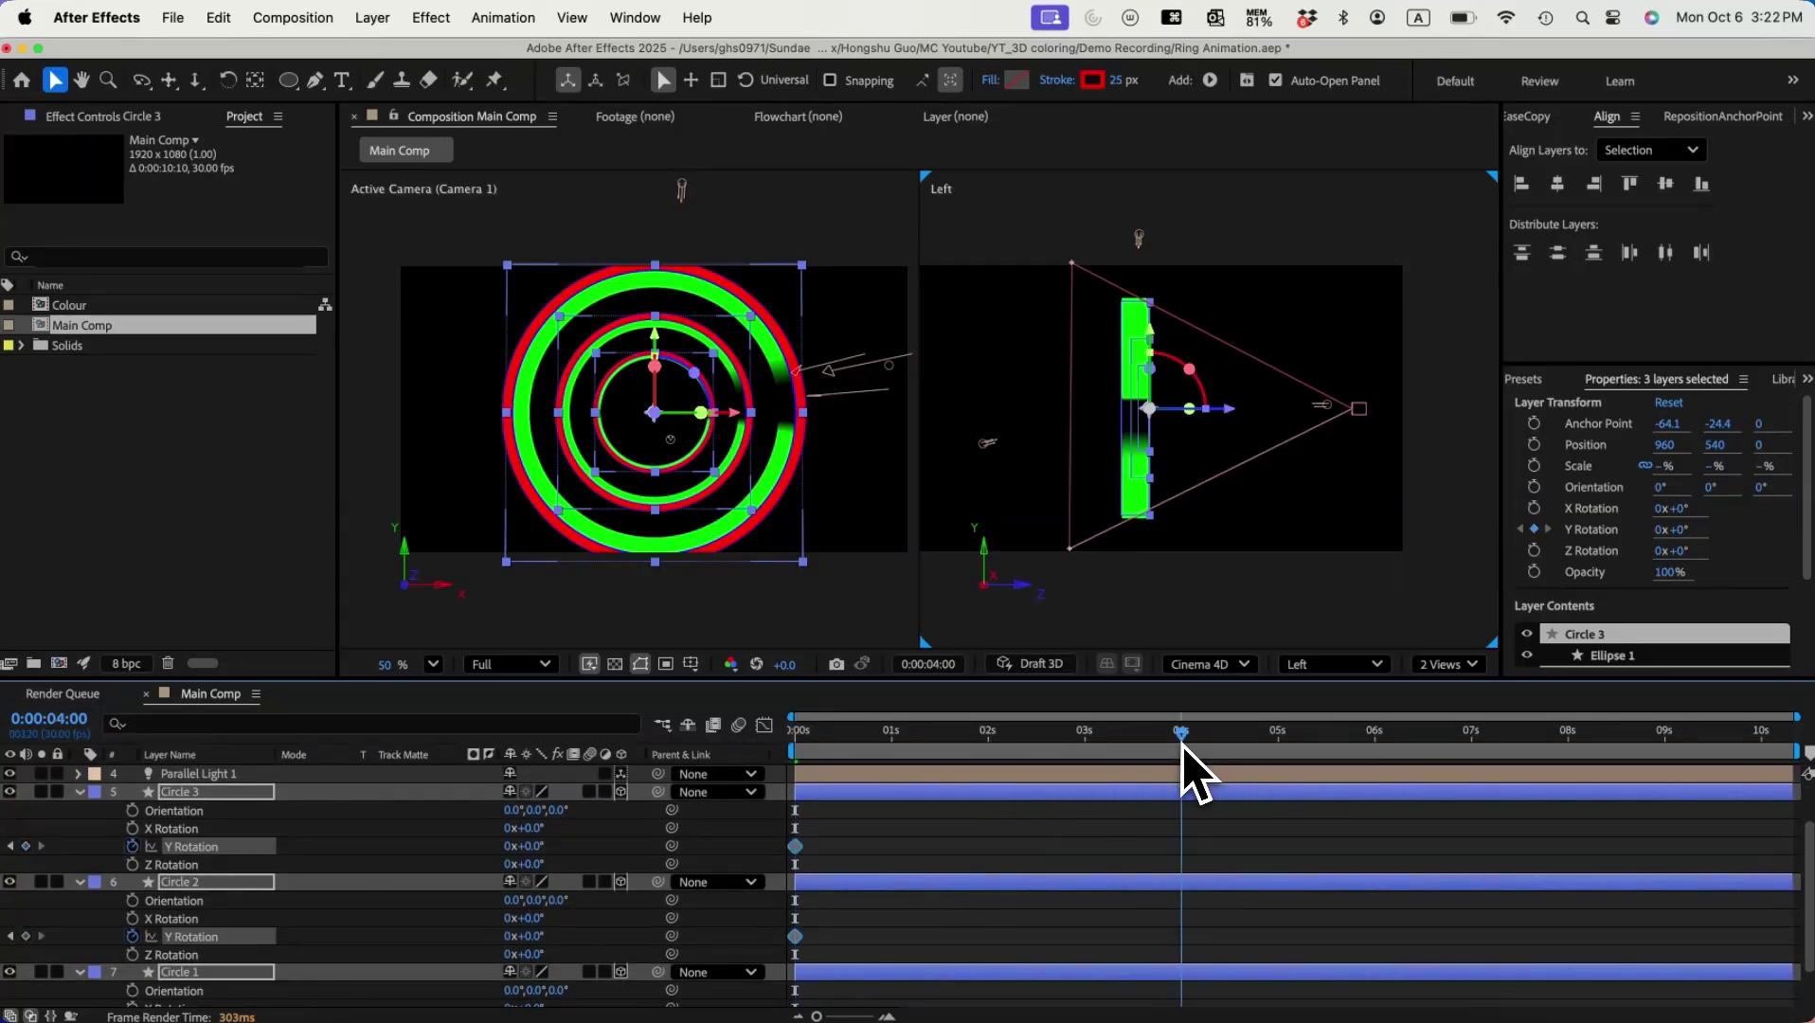
Step: At 4 seconds, set Y Rotation to -1 revolution on Circle 3 and Circle 2 and 1 revolution on Circle 1, and preview the start
key("F2")
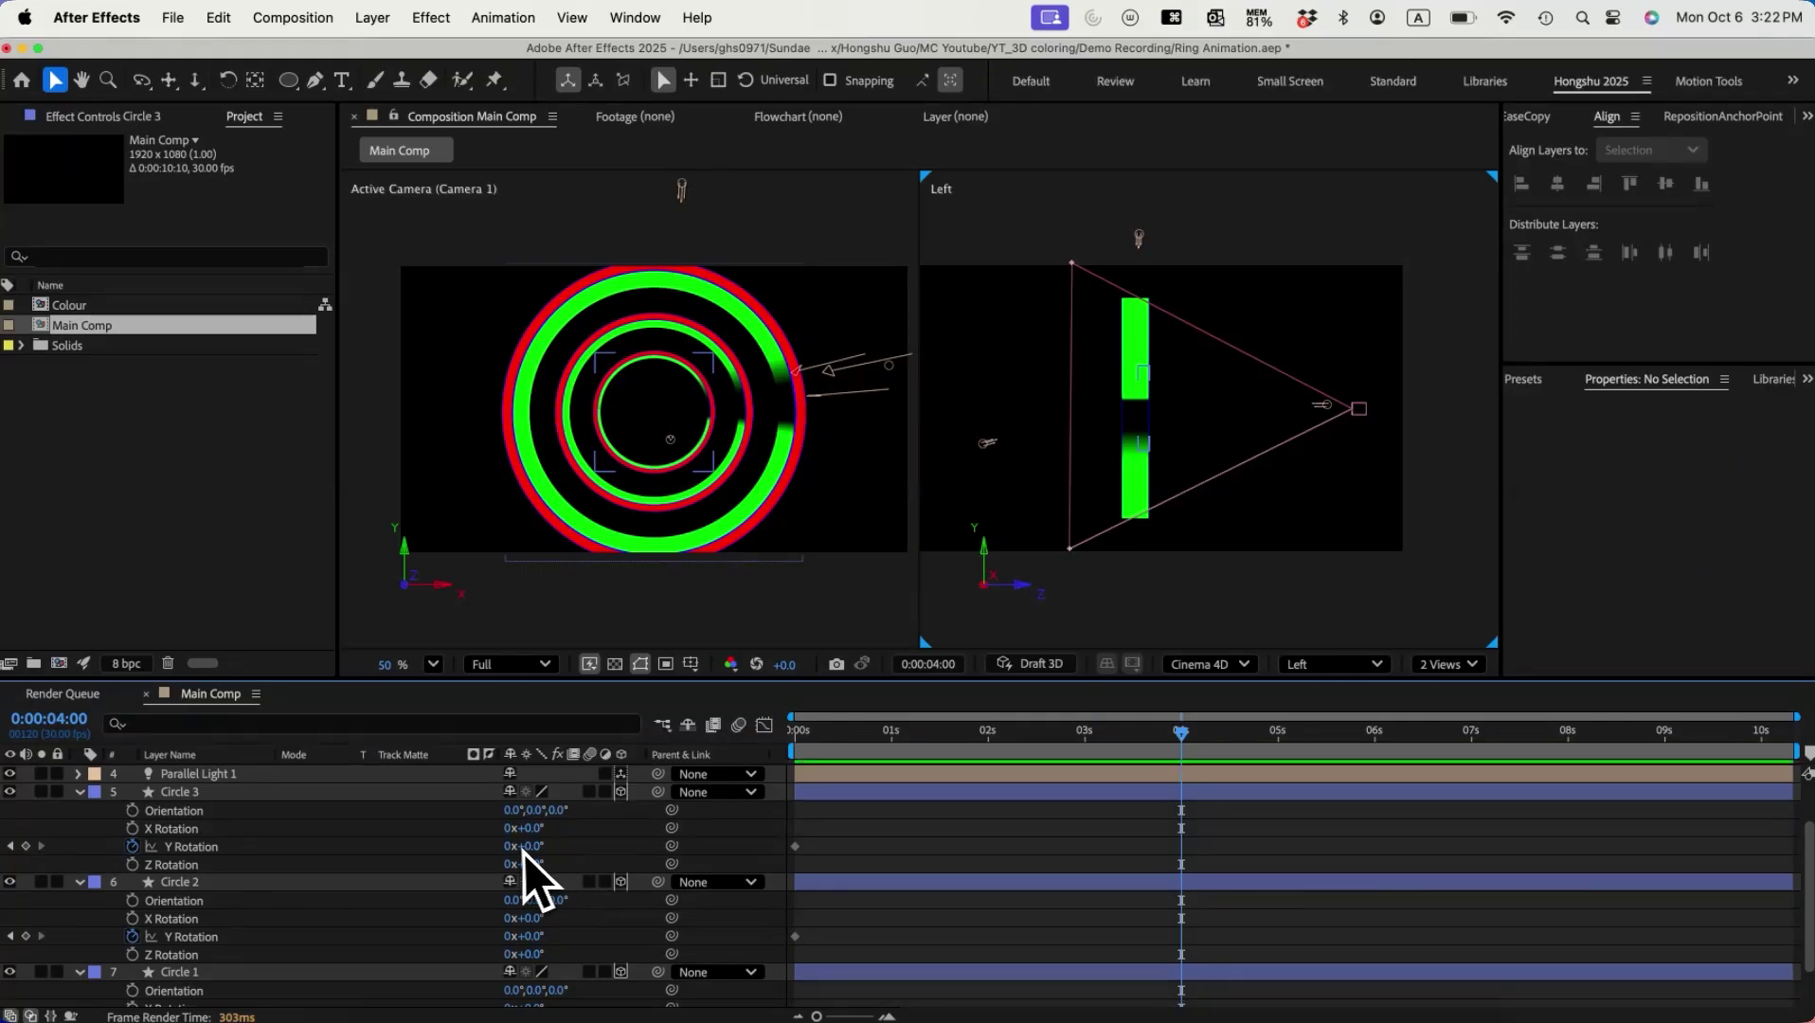
type("-1")
key("Return")
left_click(521, 936)
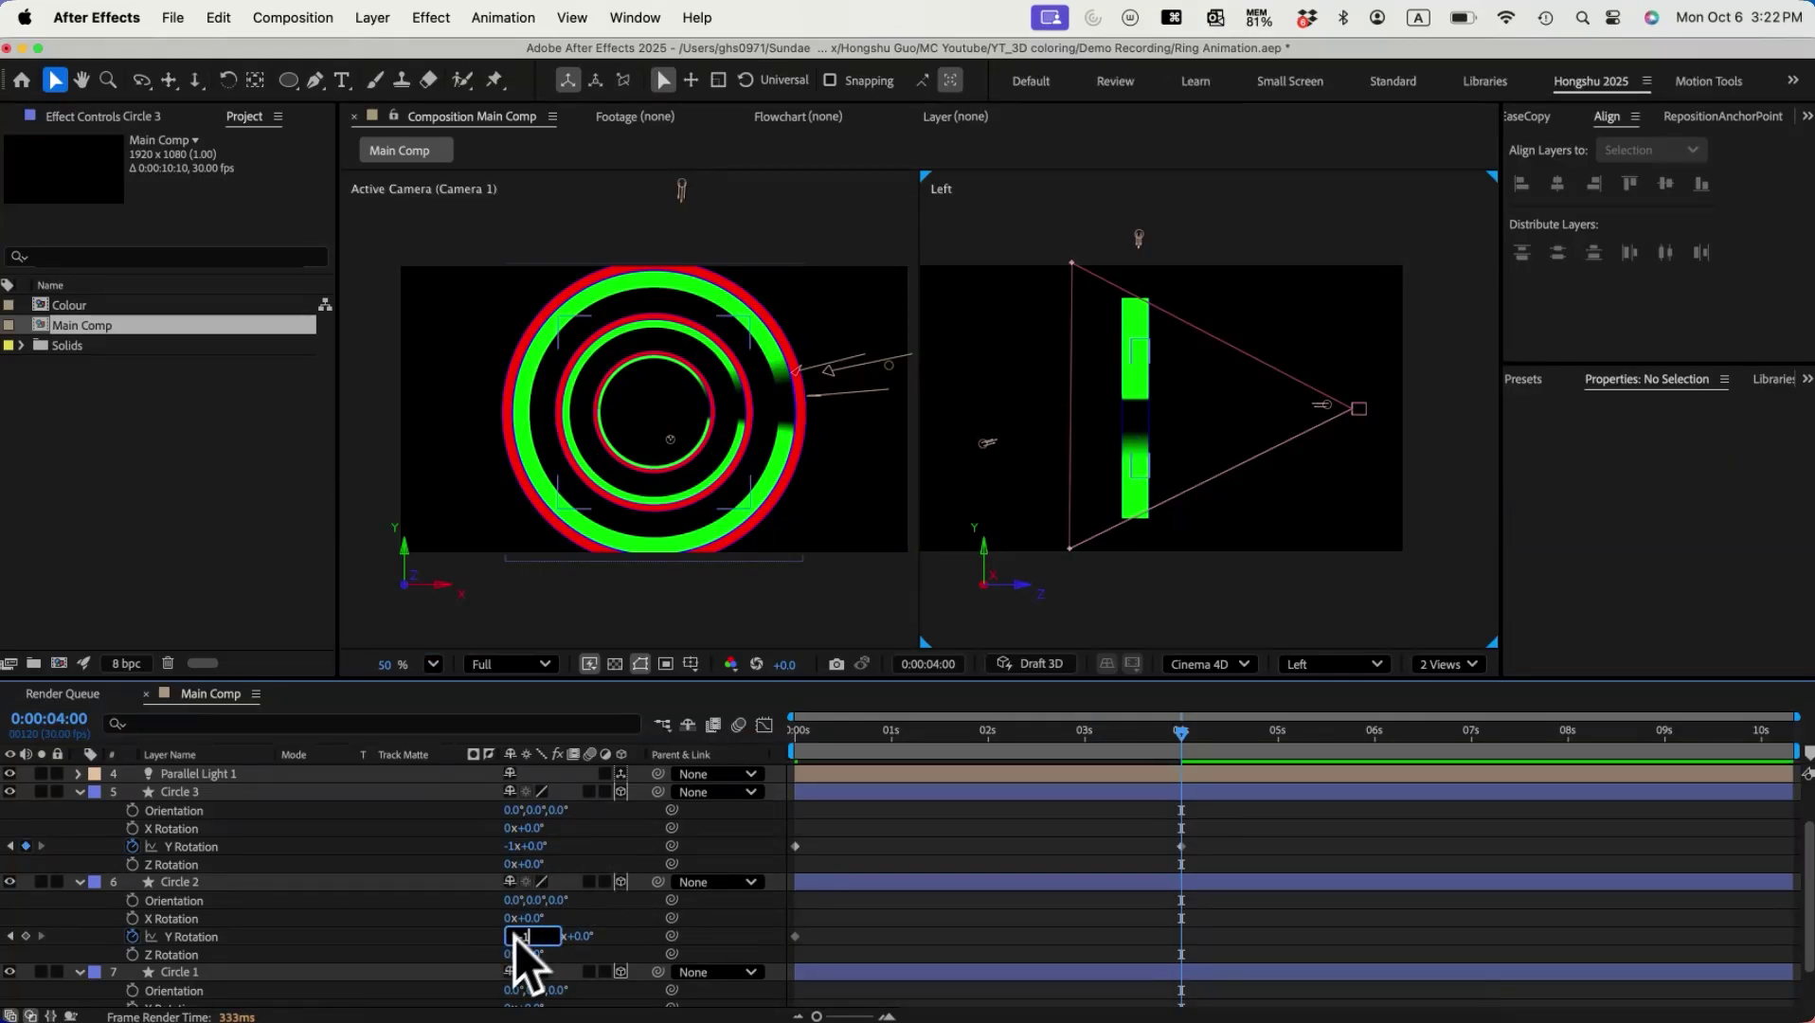
scroll(611, 920, "down", 2)
left_click(521, 980)
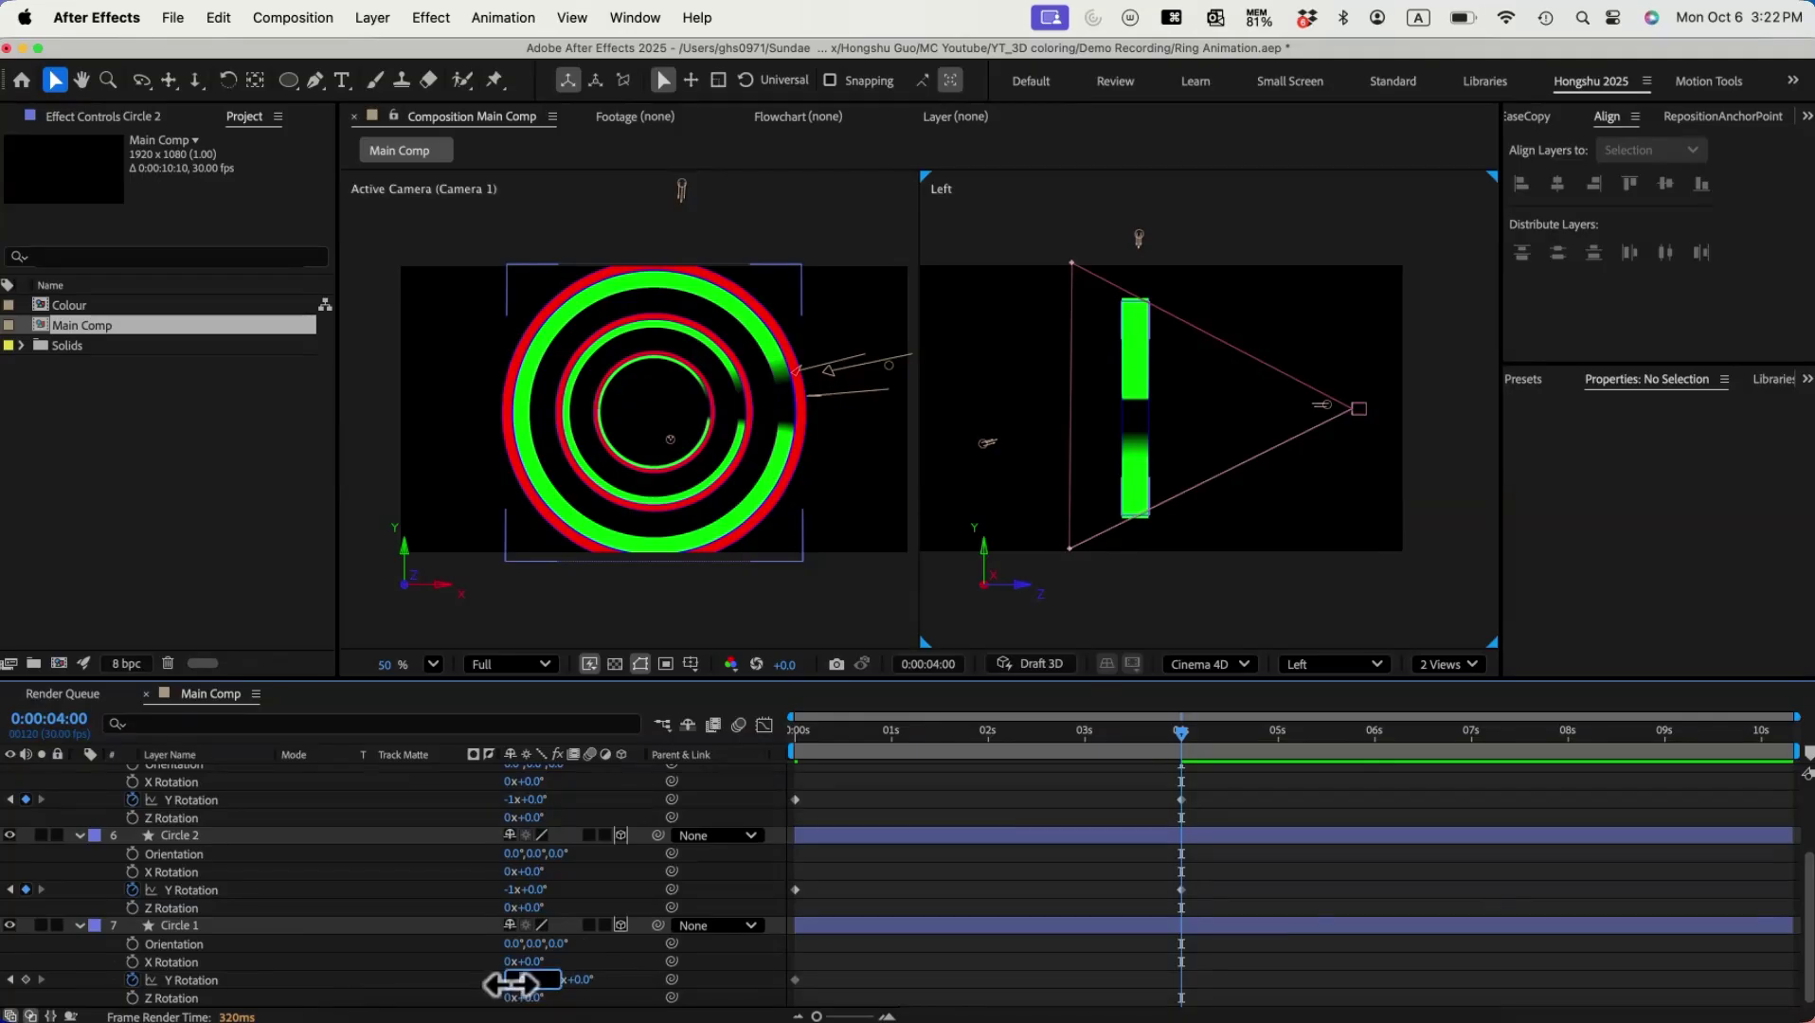
type("1")
key("Return")
left_click(831, 734)
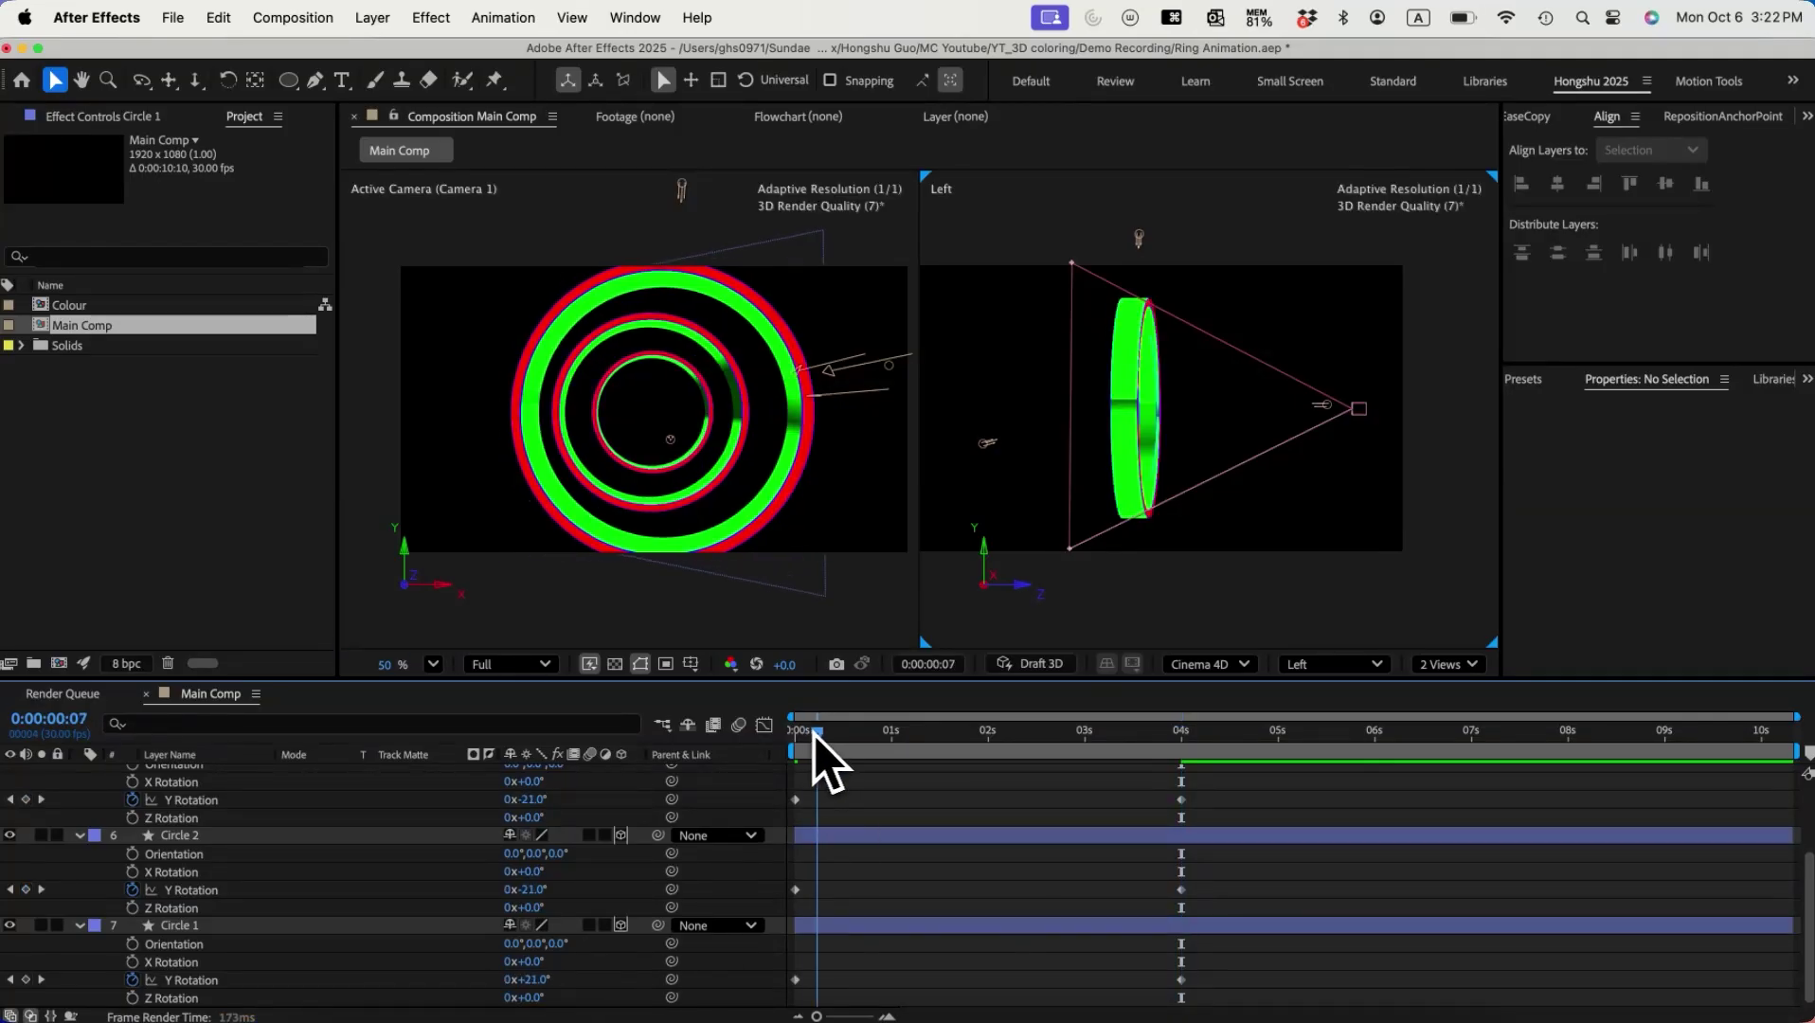
mouse_move(833, 735)
left_mouse_down()
mouse_move(1032, 734)
mouse_move(794, 732)
mouse_move(830, 734)
mouse_move(813, 734)
left_mouse_up()
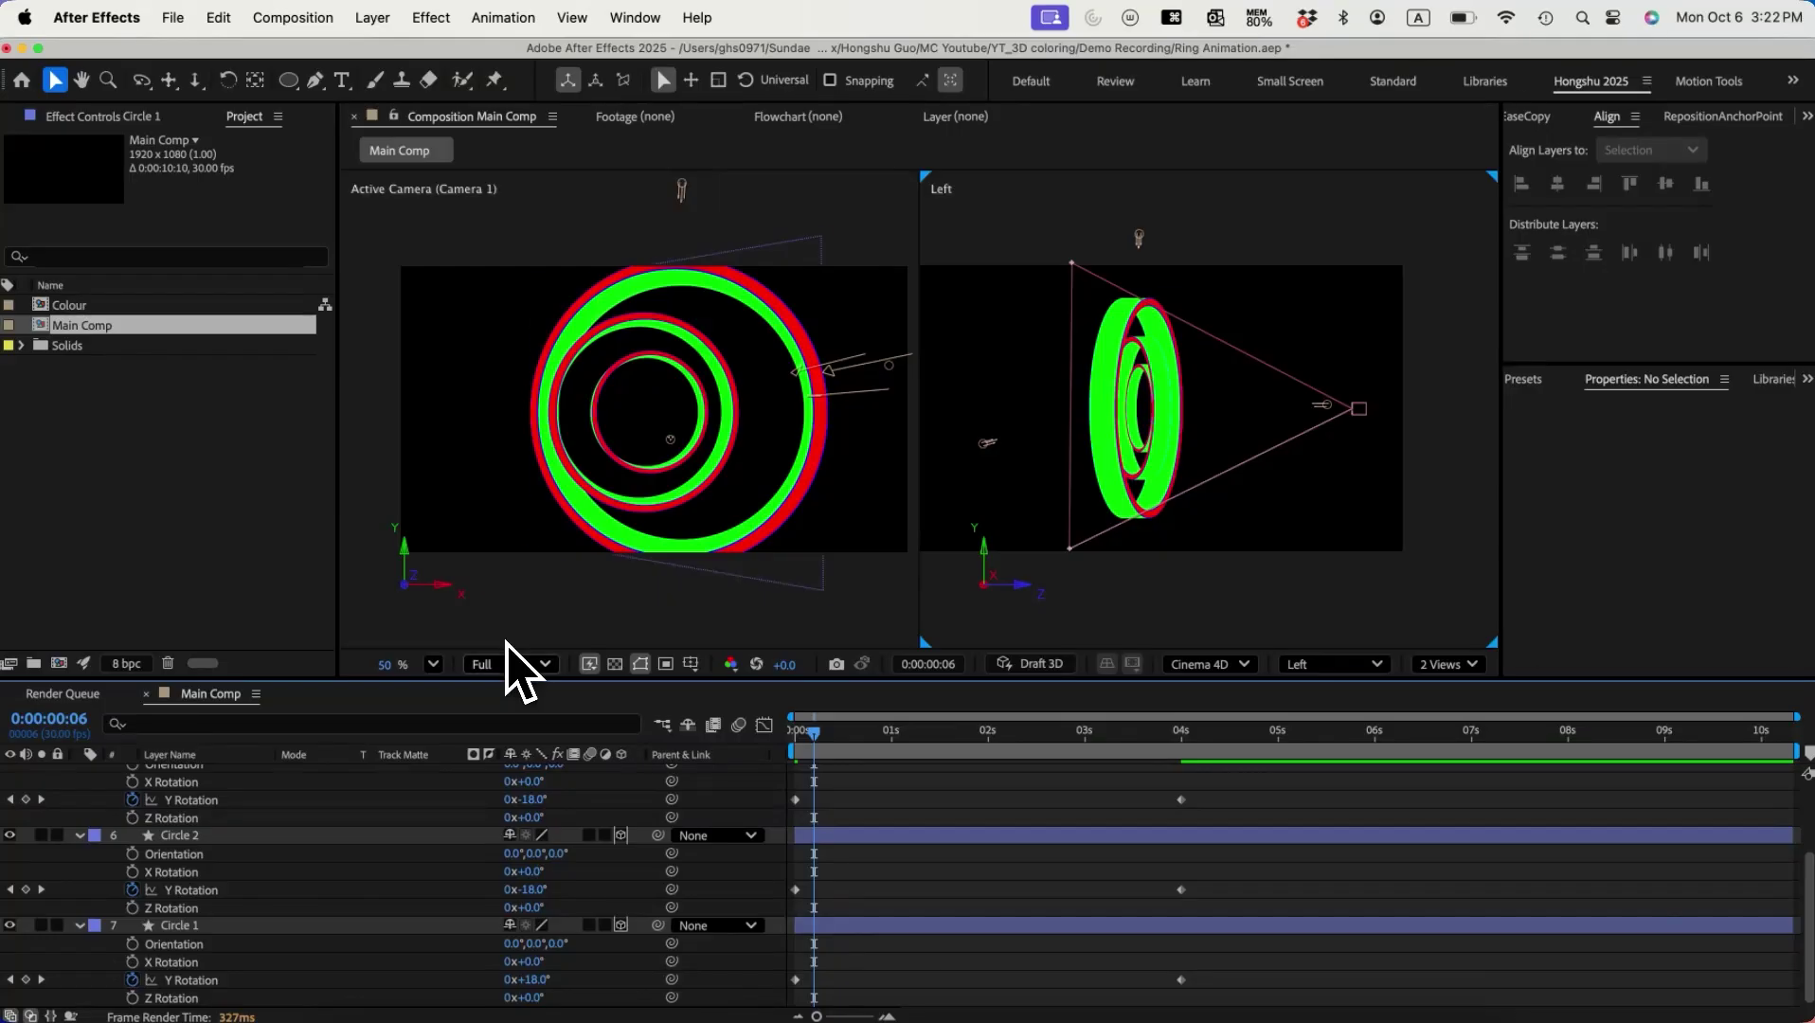
Step: Set the Z Orientation of the Circle 1 layer to 25°
left_click(190, 926)
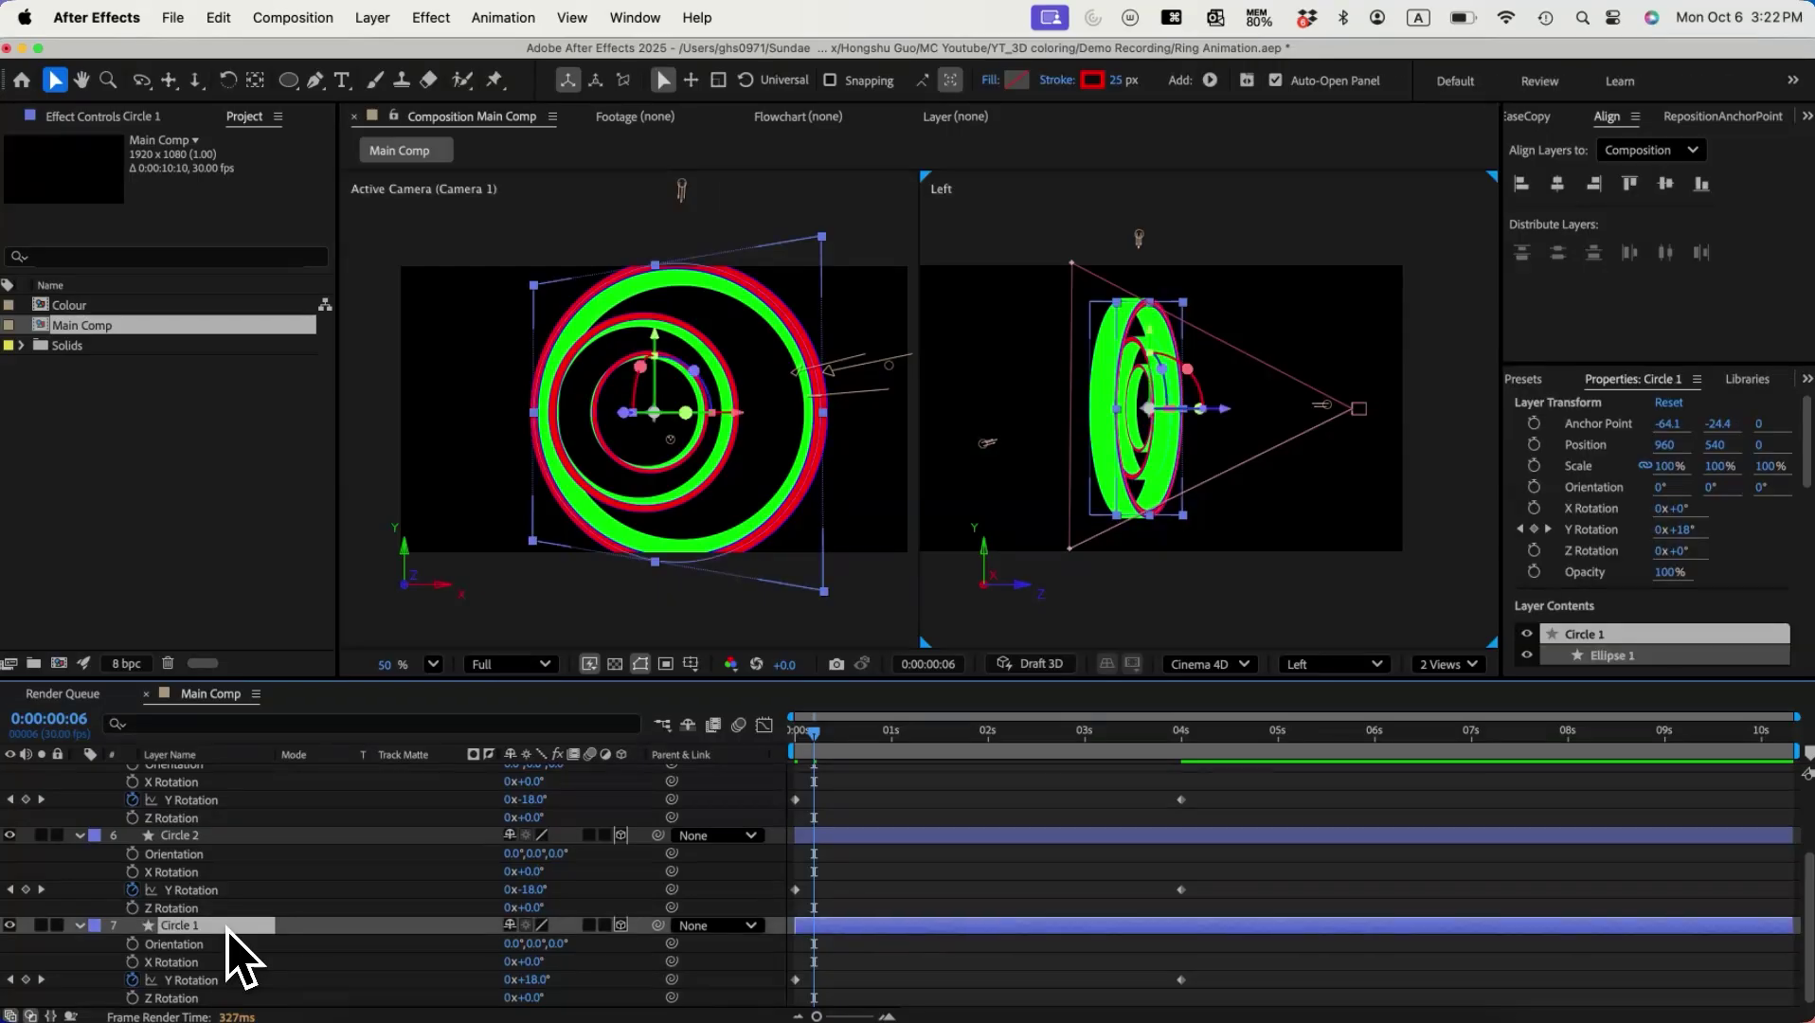
left_click(559, 945)
left_click(599, 979)
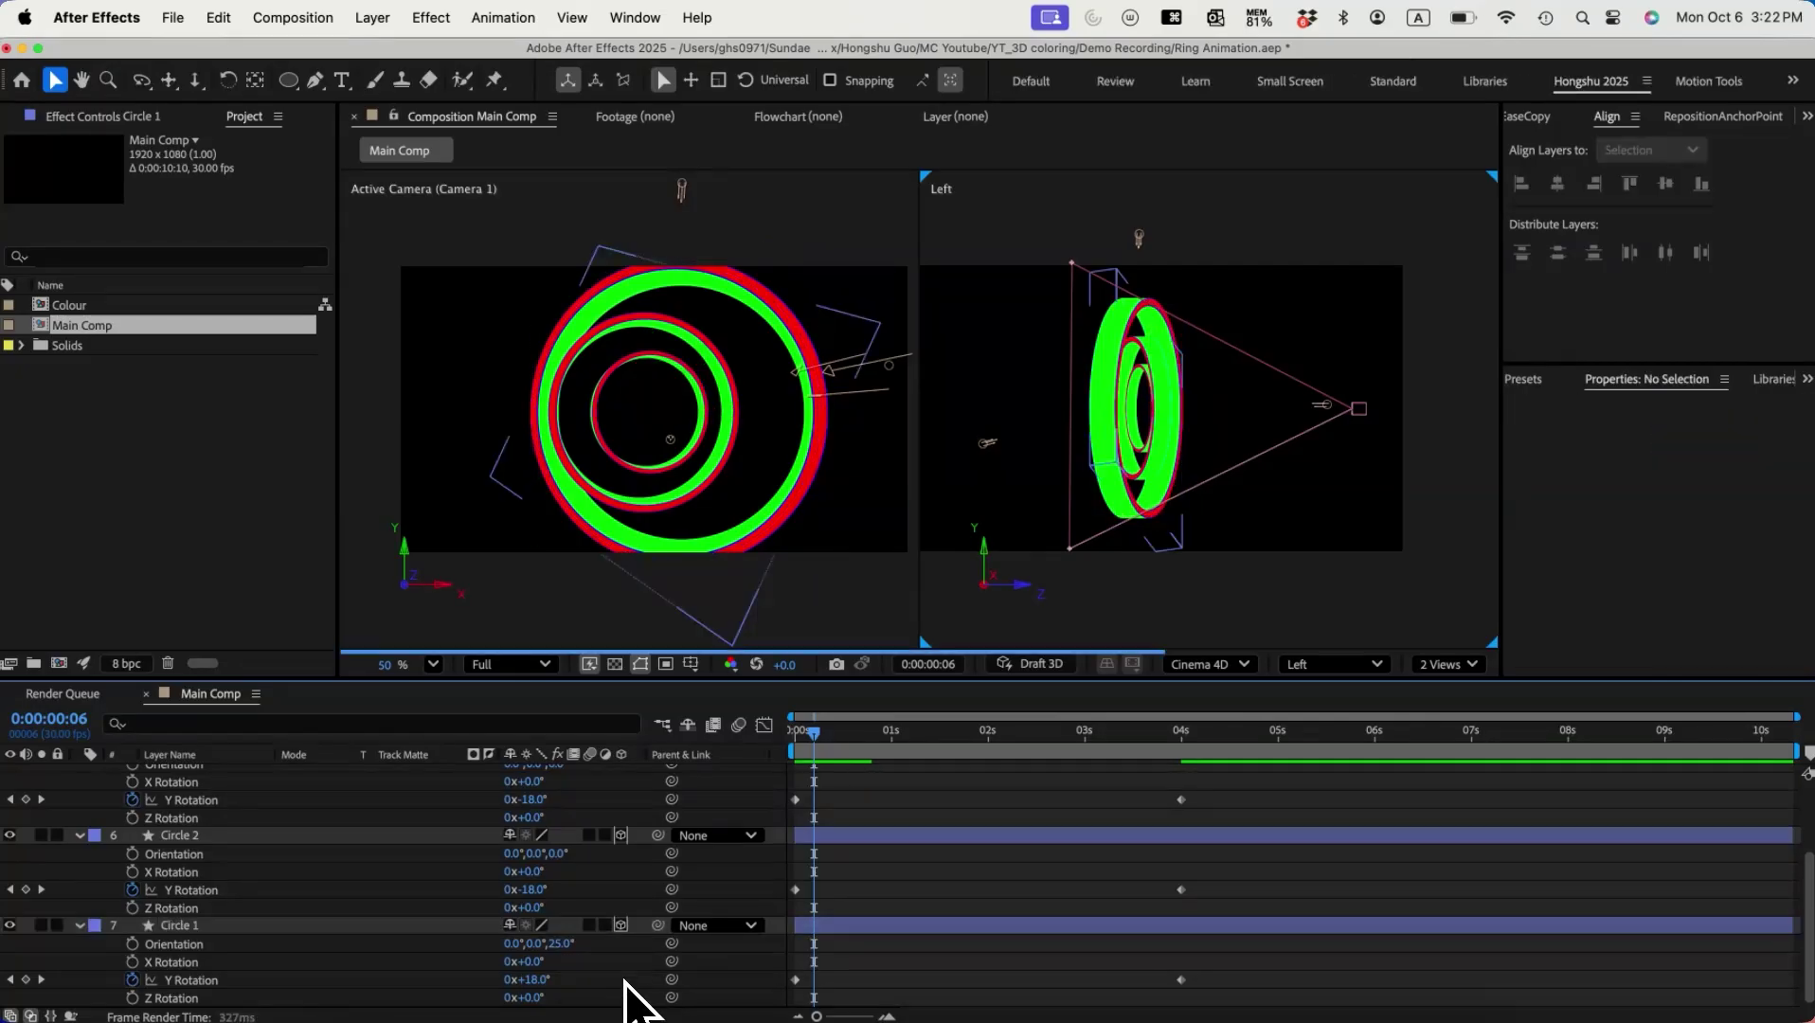
Step: Set the Z Orientation of the Circle 2 layer to 300°
left_click(193, 838)
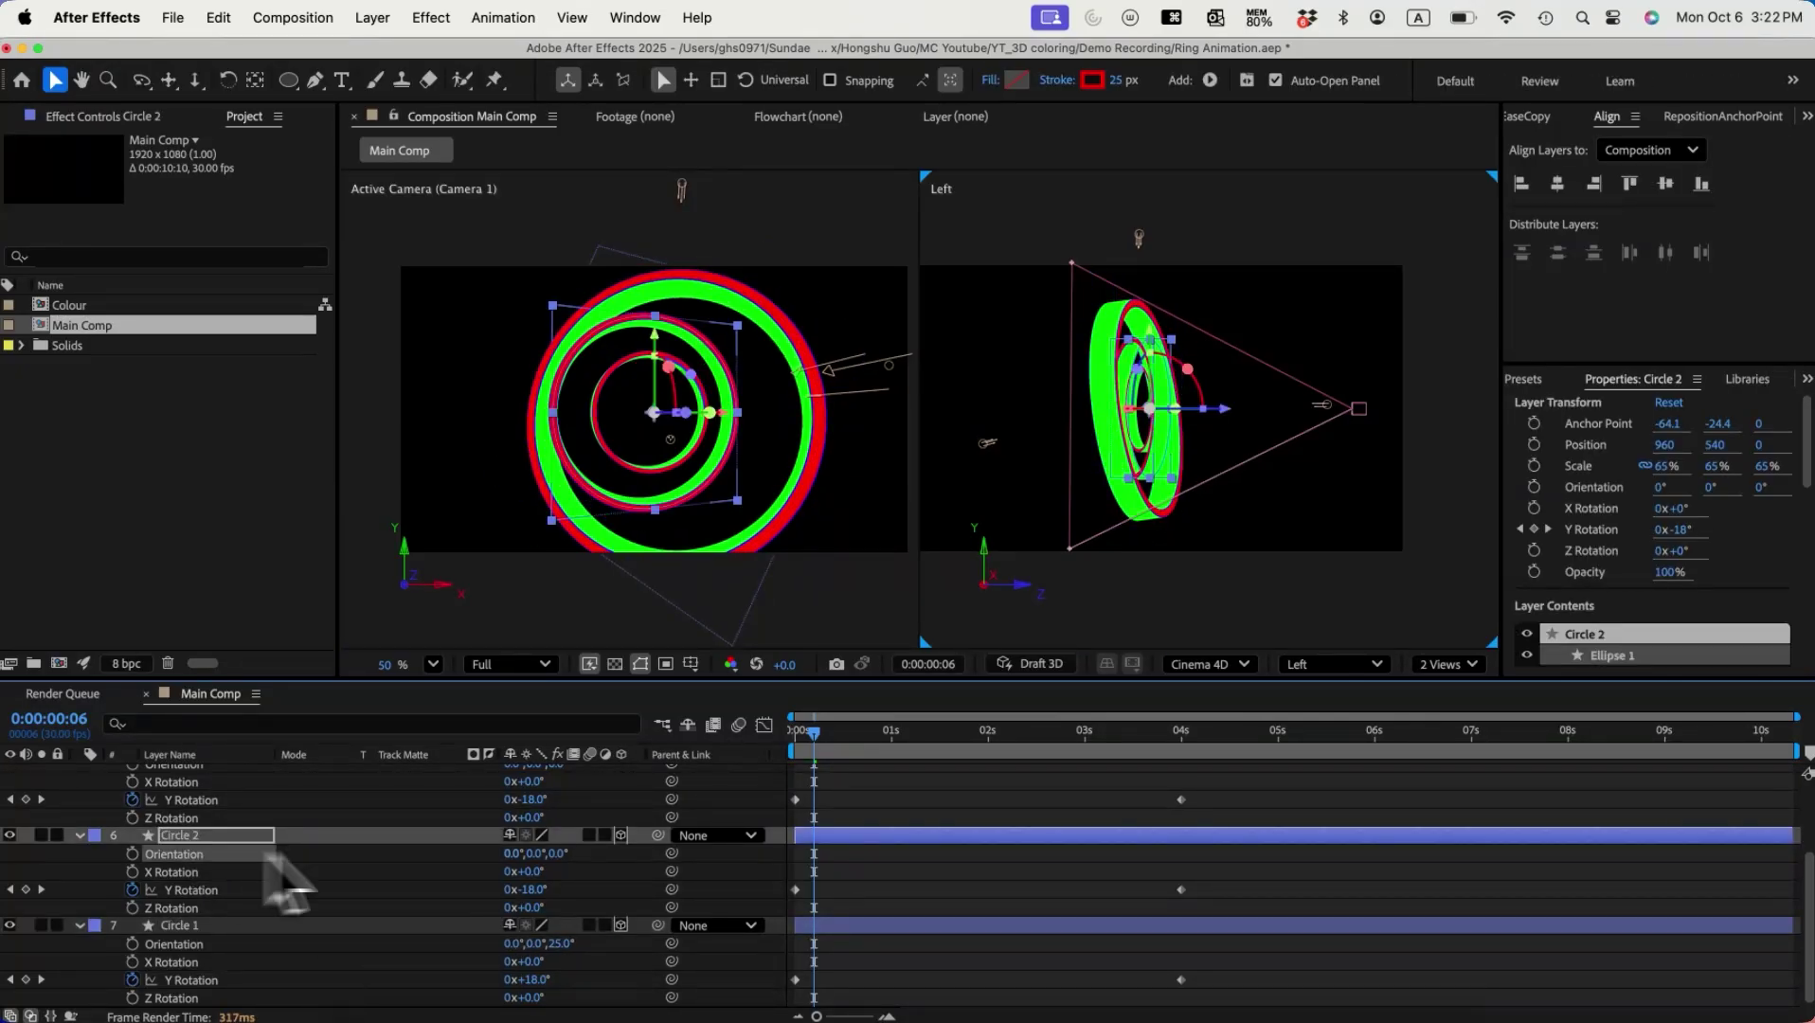
left_click(557, 853)
type("300")
left_click(637, 878)
Step: Set the Z Orientation of the Circle 3 layer to 90° and scrub through the ring rotation
scroll(637, 878, "up", 3)
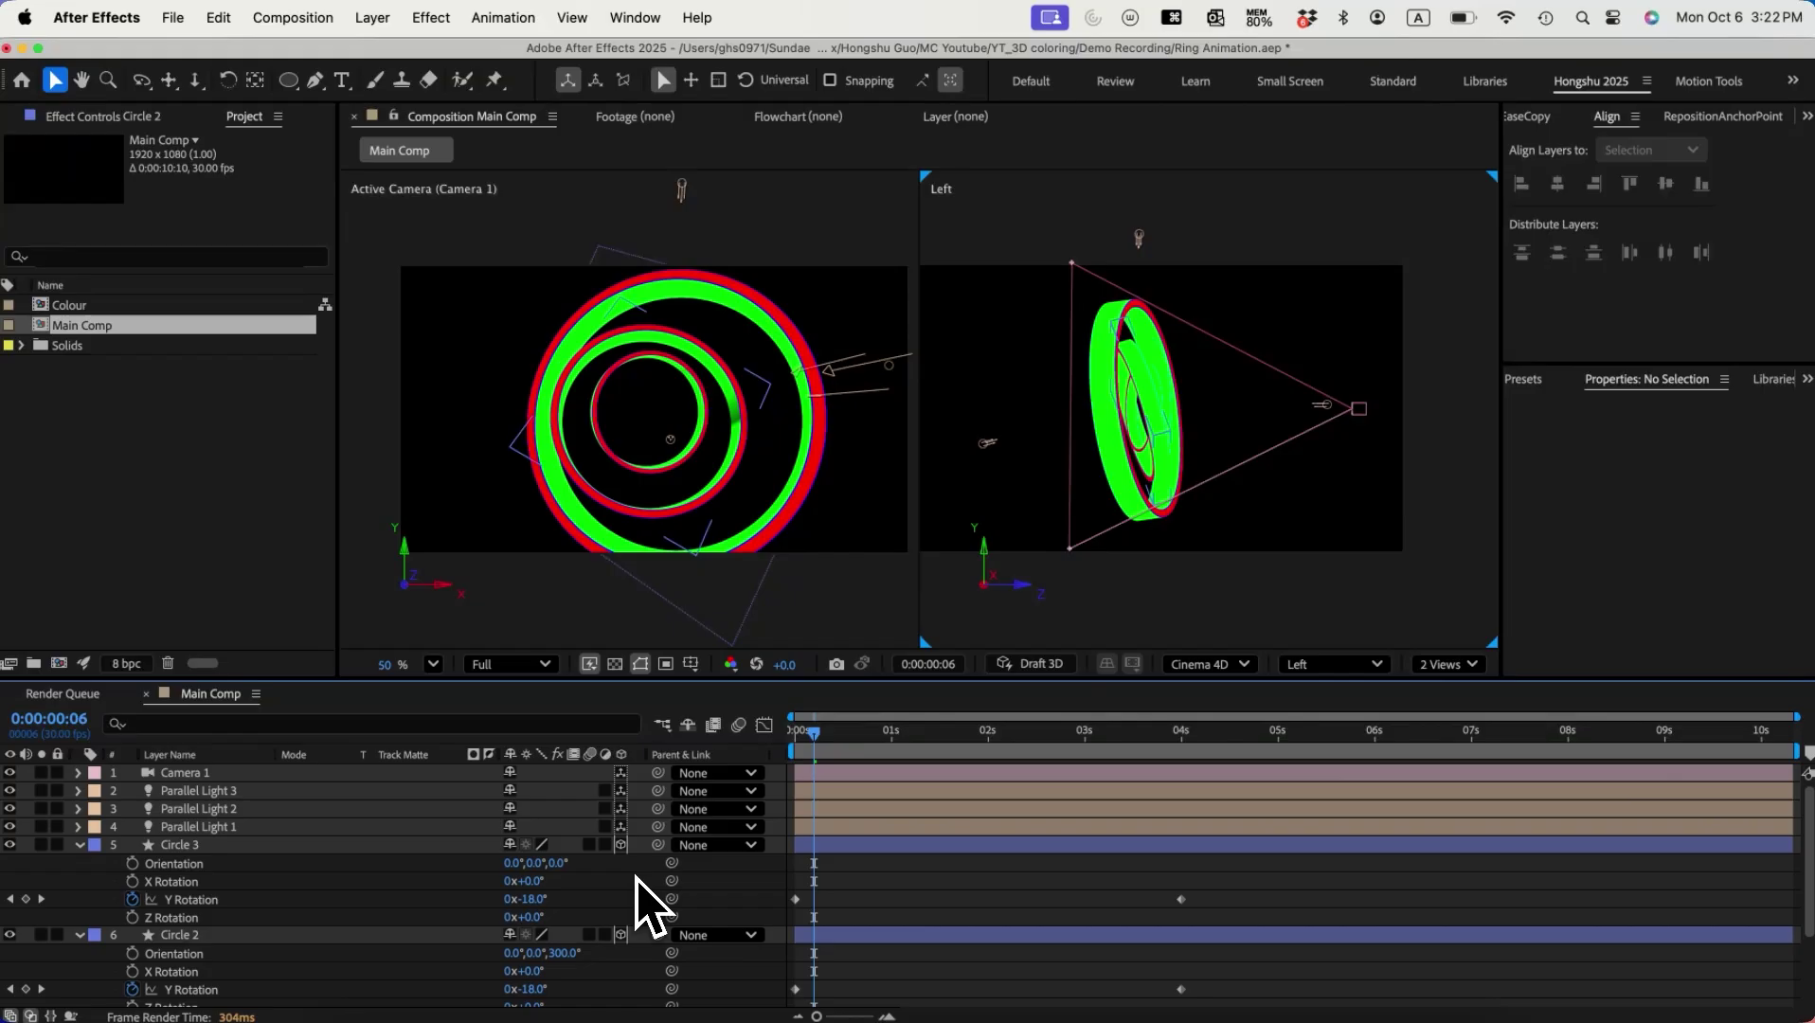
left_click(565, 863)
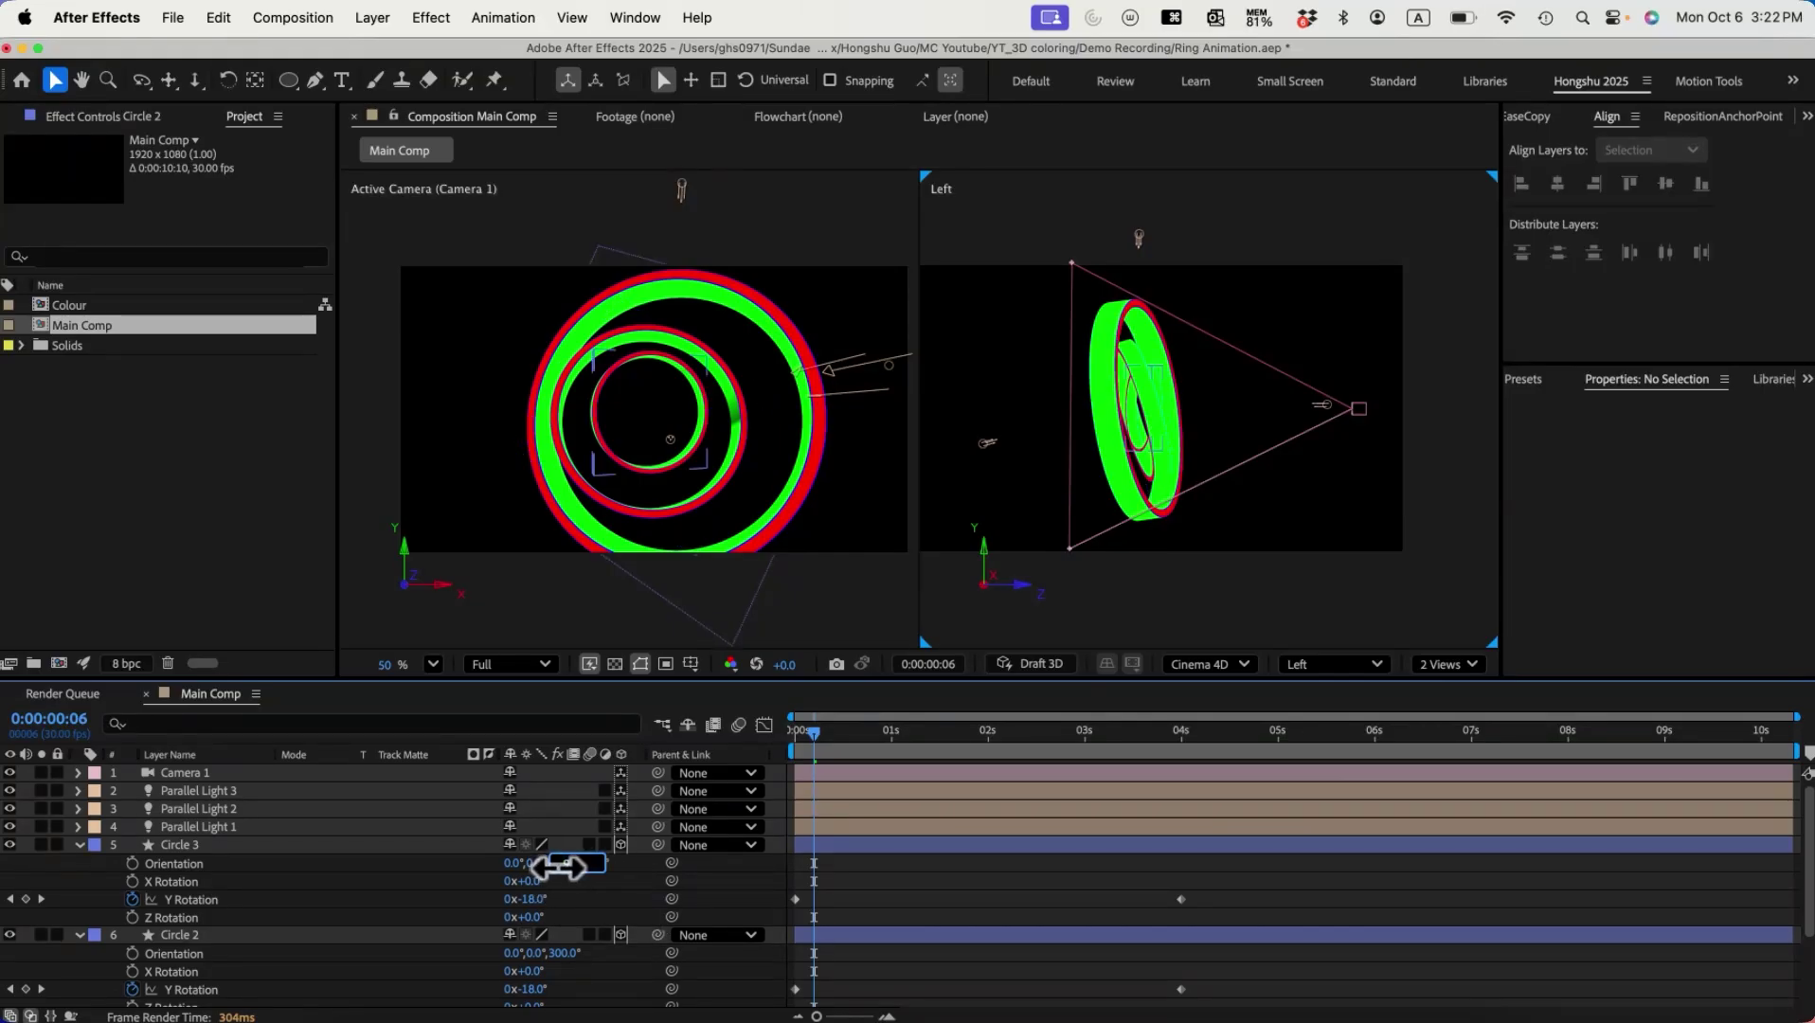
type("90")
left_click_drag(864, 737, 1191, 718)
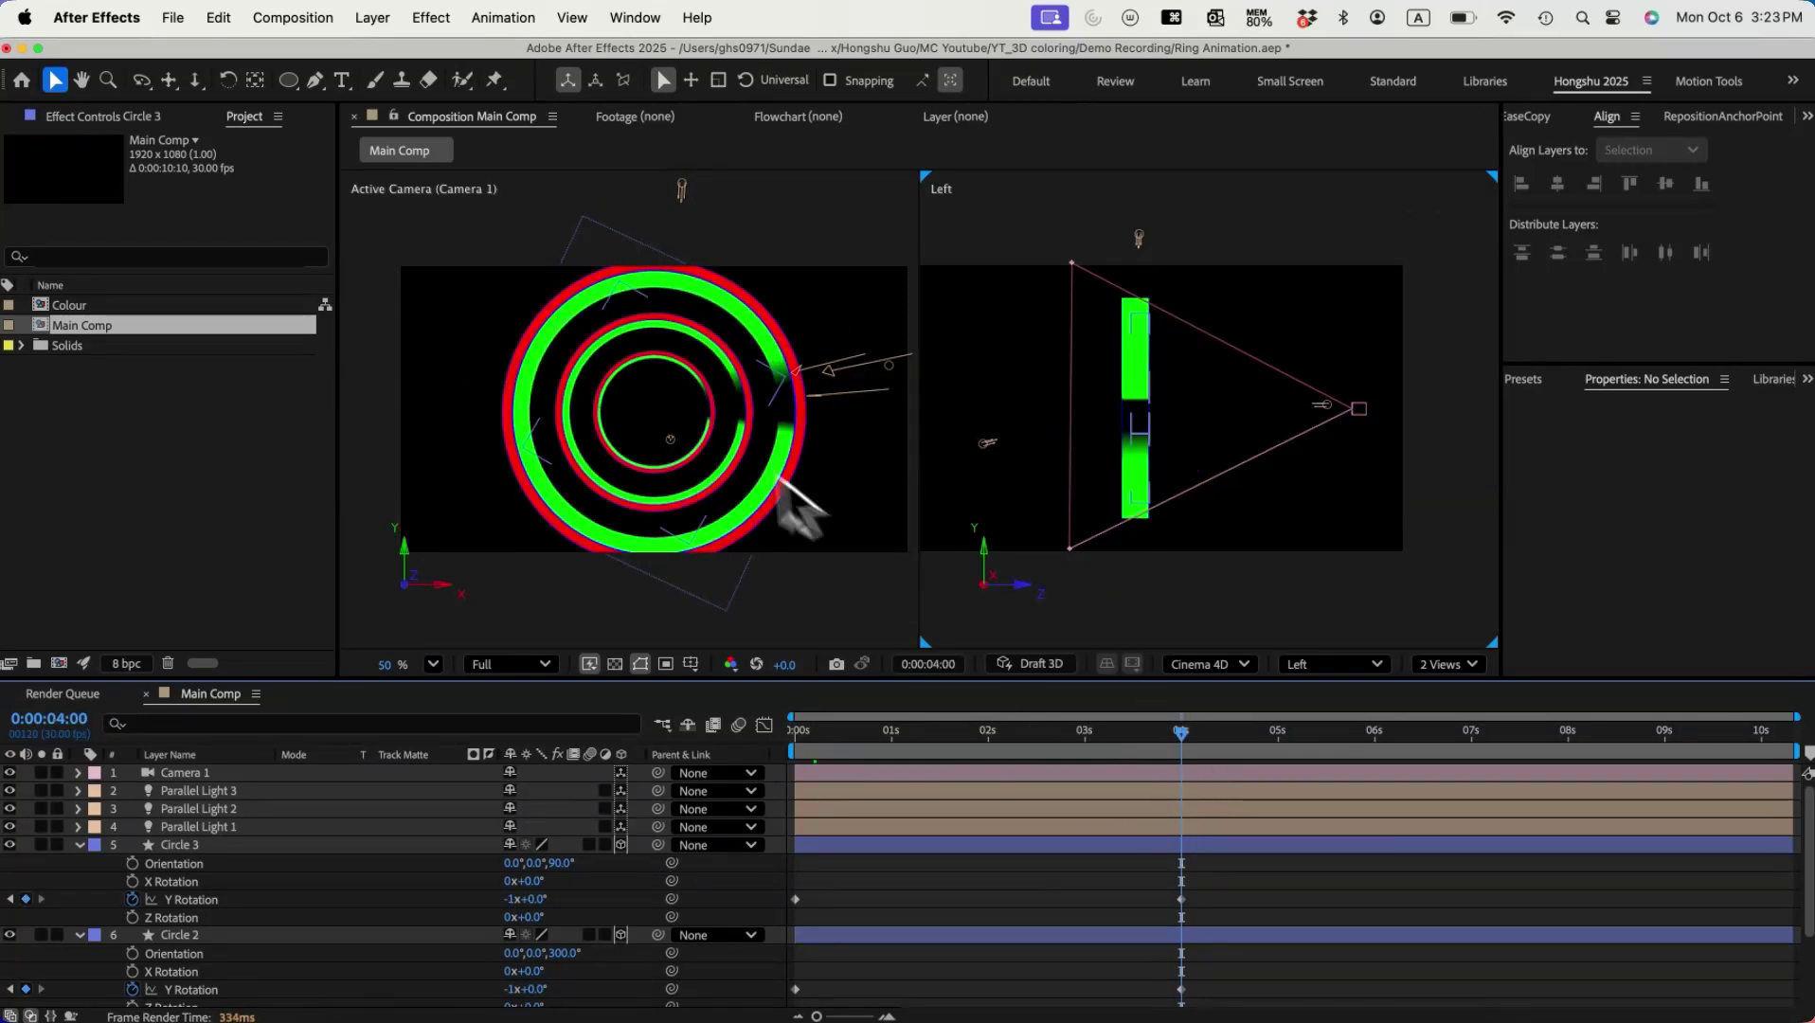
left_click_drag(803, 745, 949, 740)
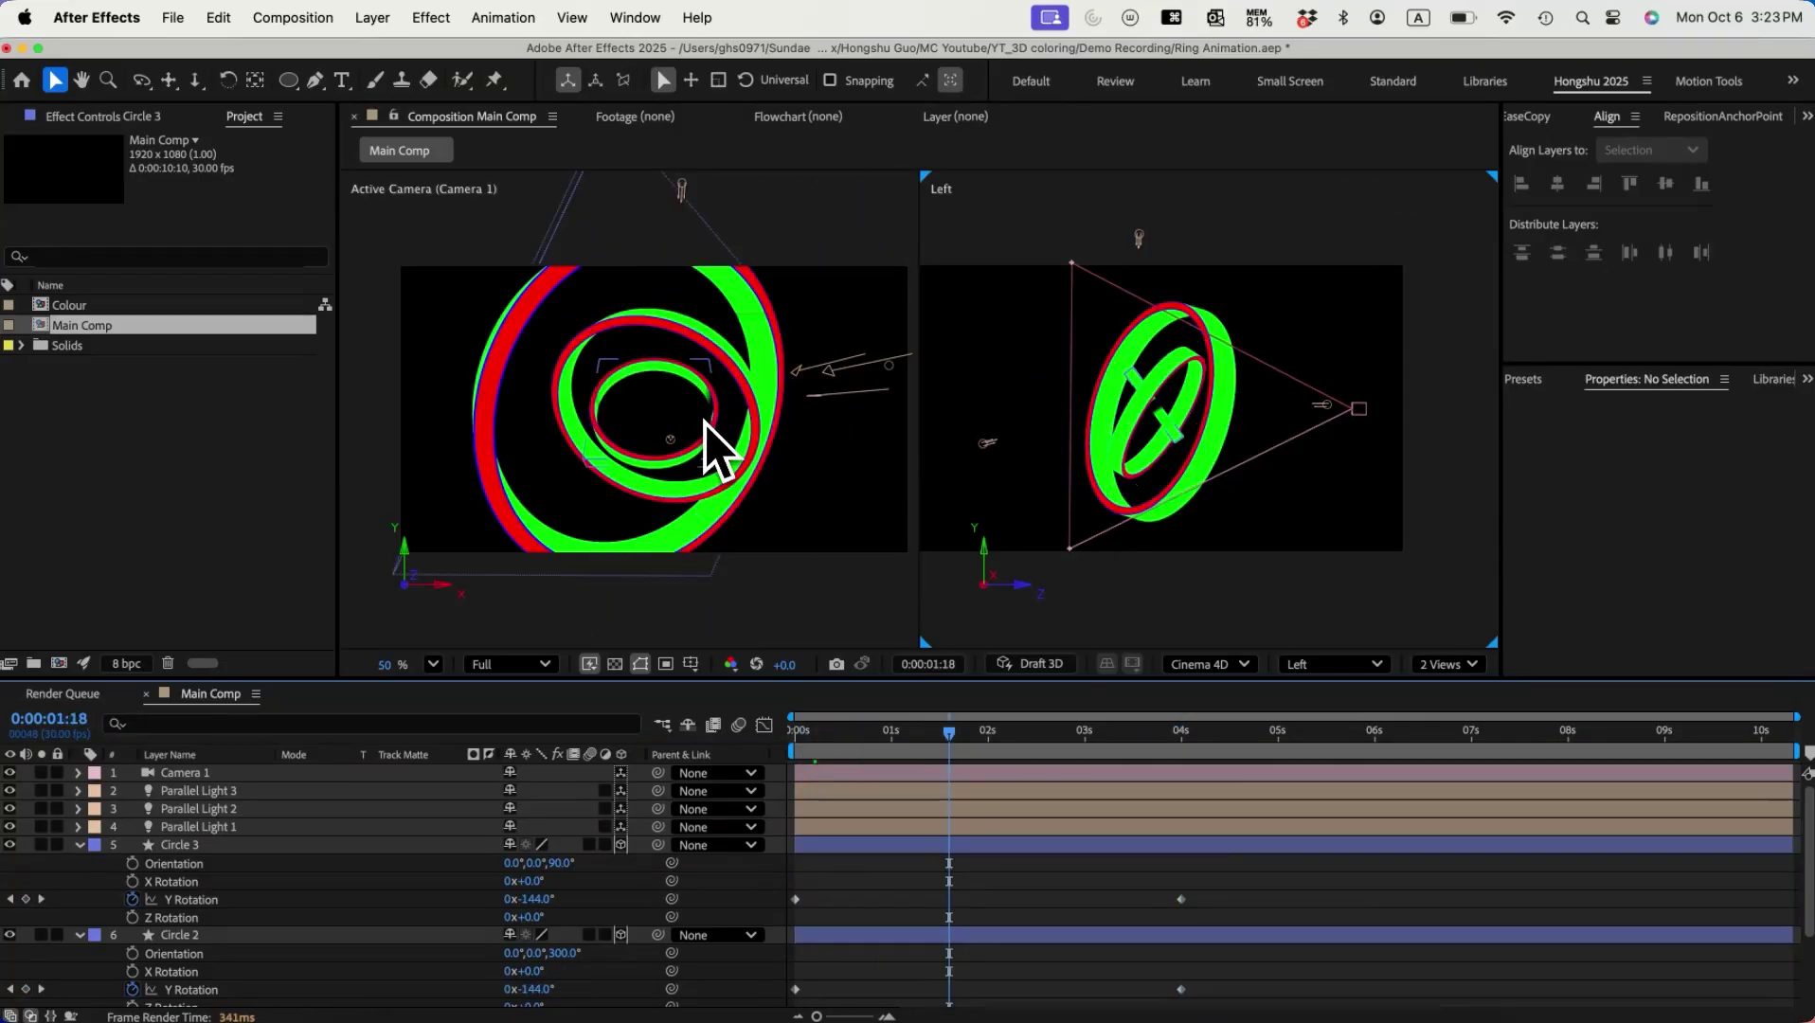
Step: Expand Circle 1's Material Options and set Diffuse to 10%
scroll(232, 986, "down", 5)
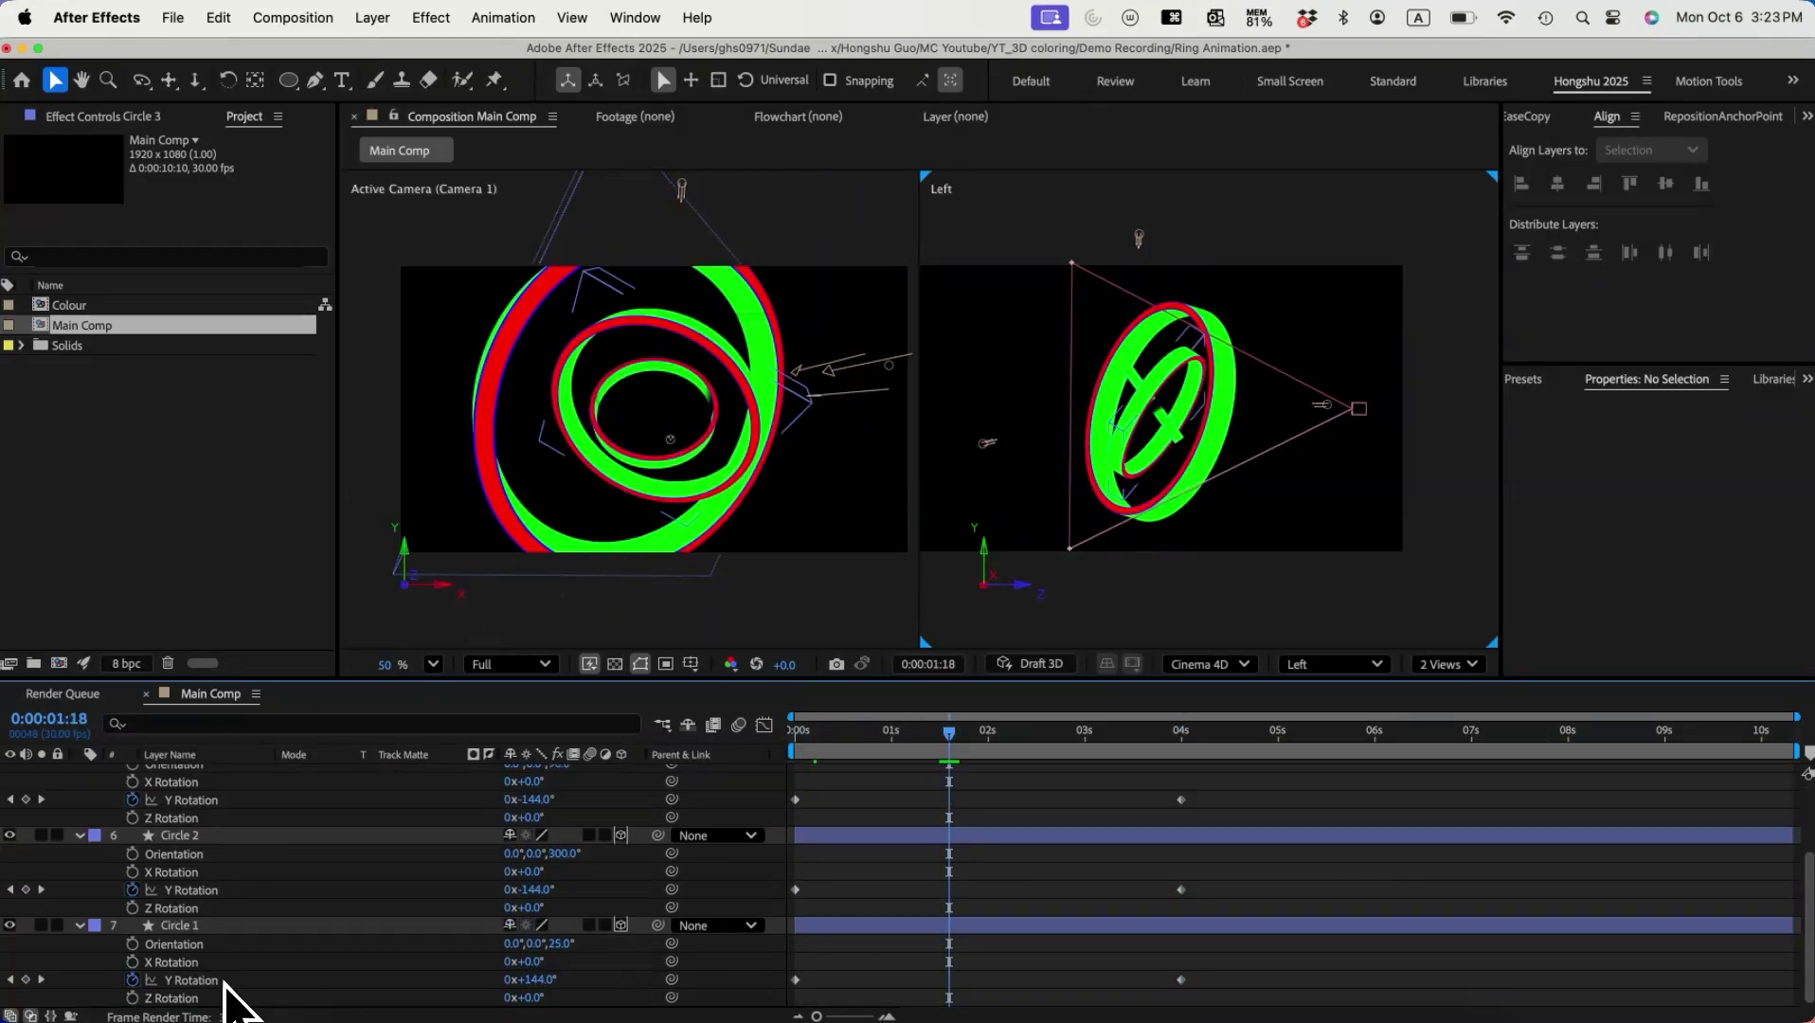
left_click(189, 924)
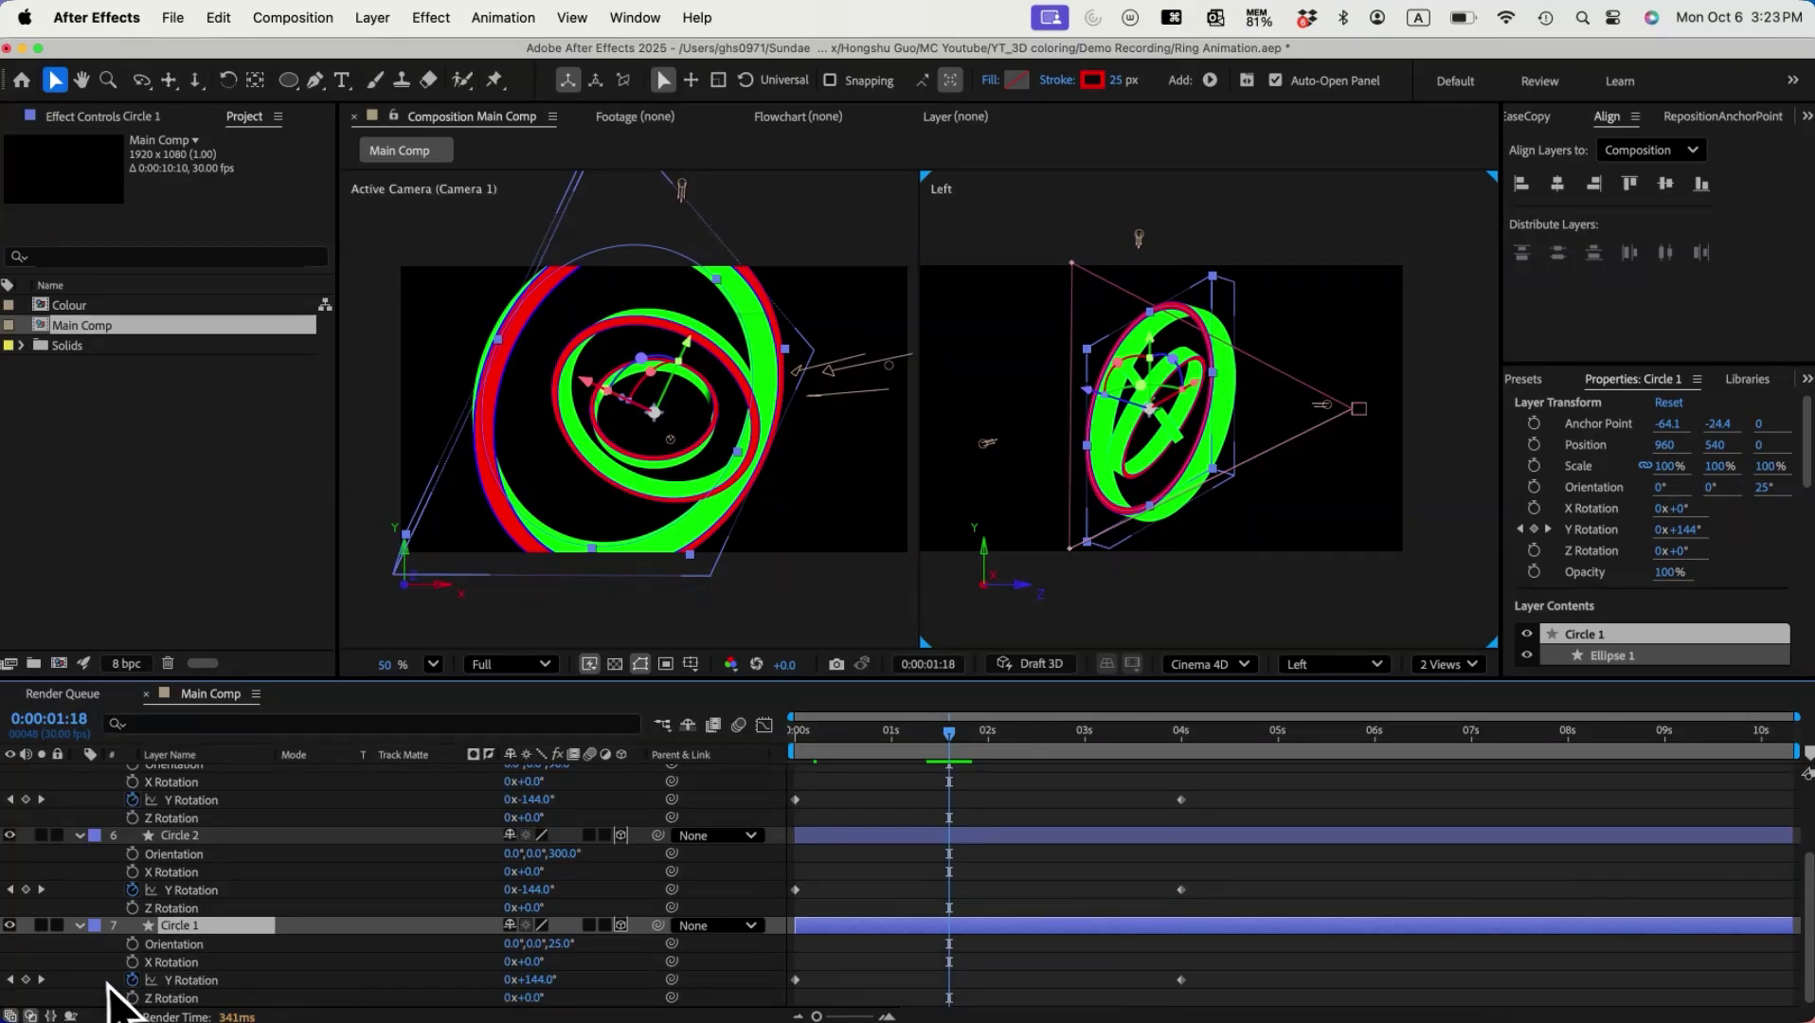
left_click(80, 932)
left_click(78, 997)
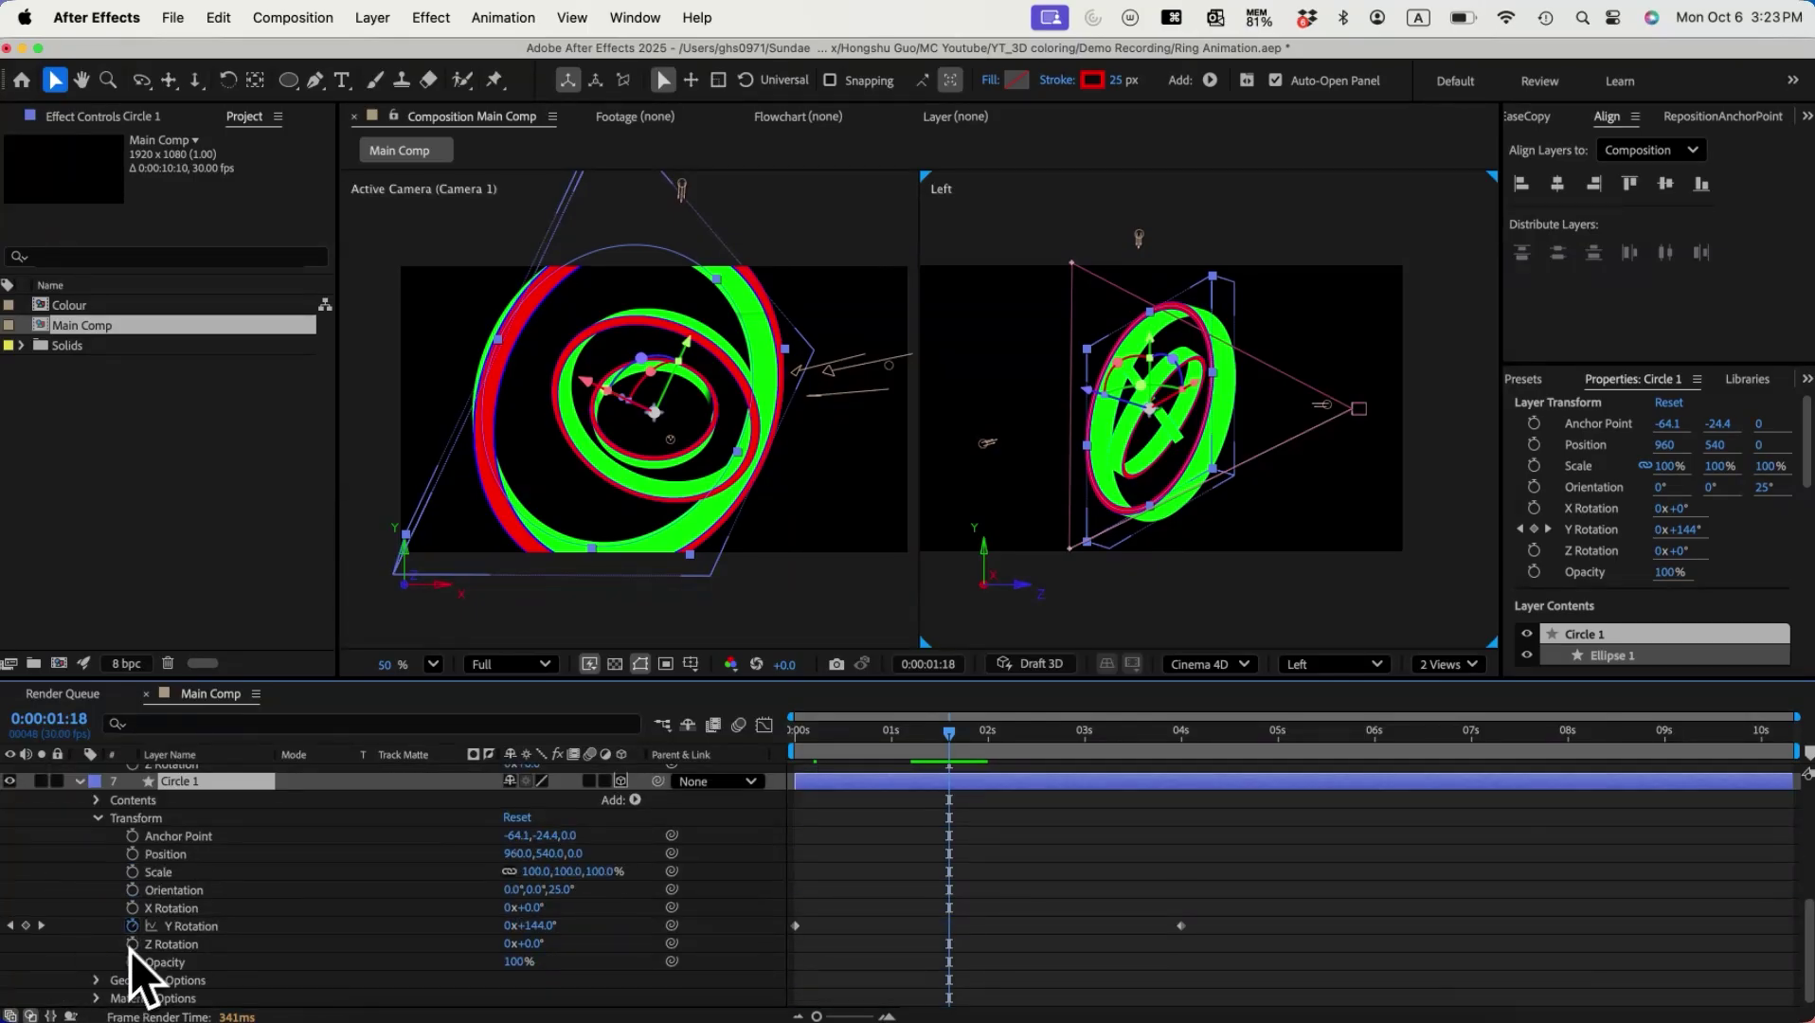
left_click(96, 999)
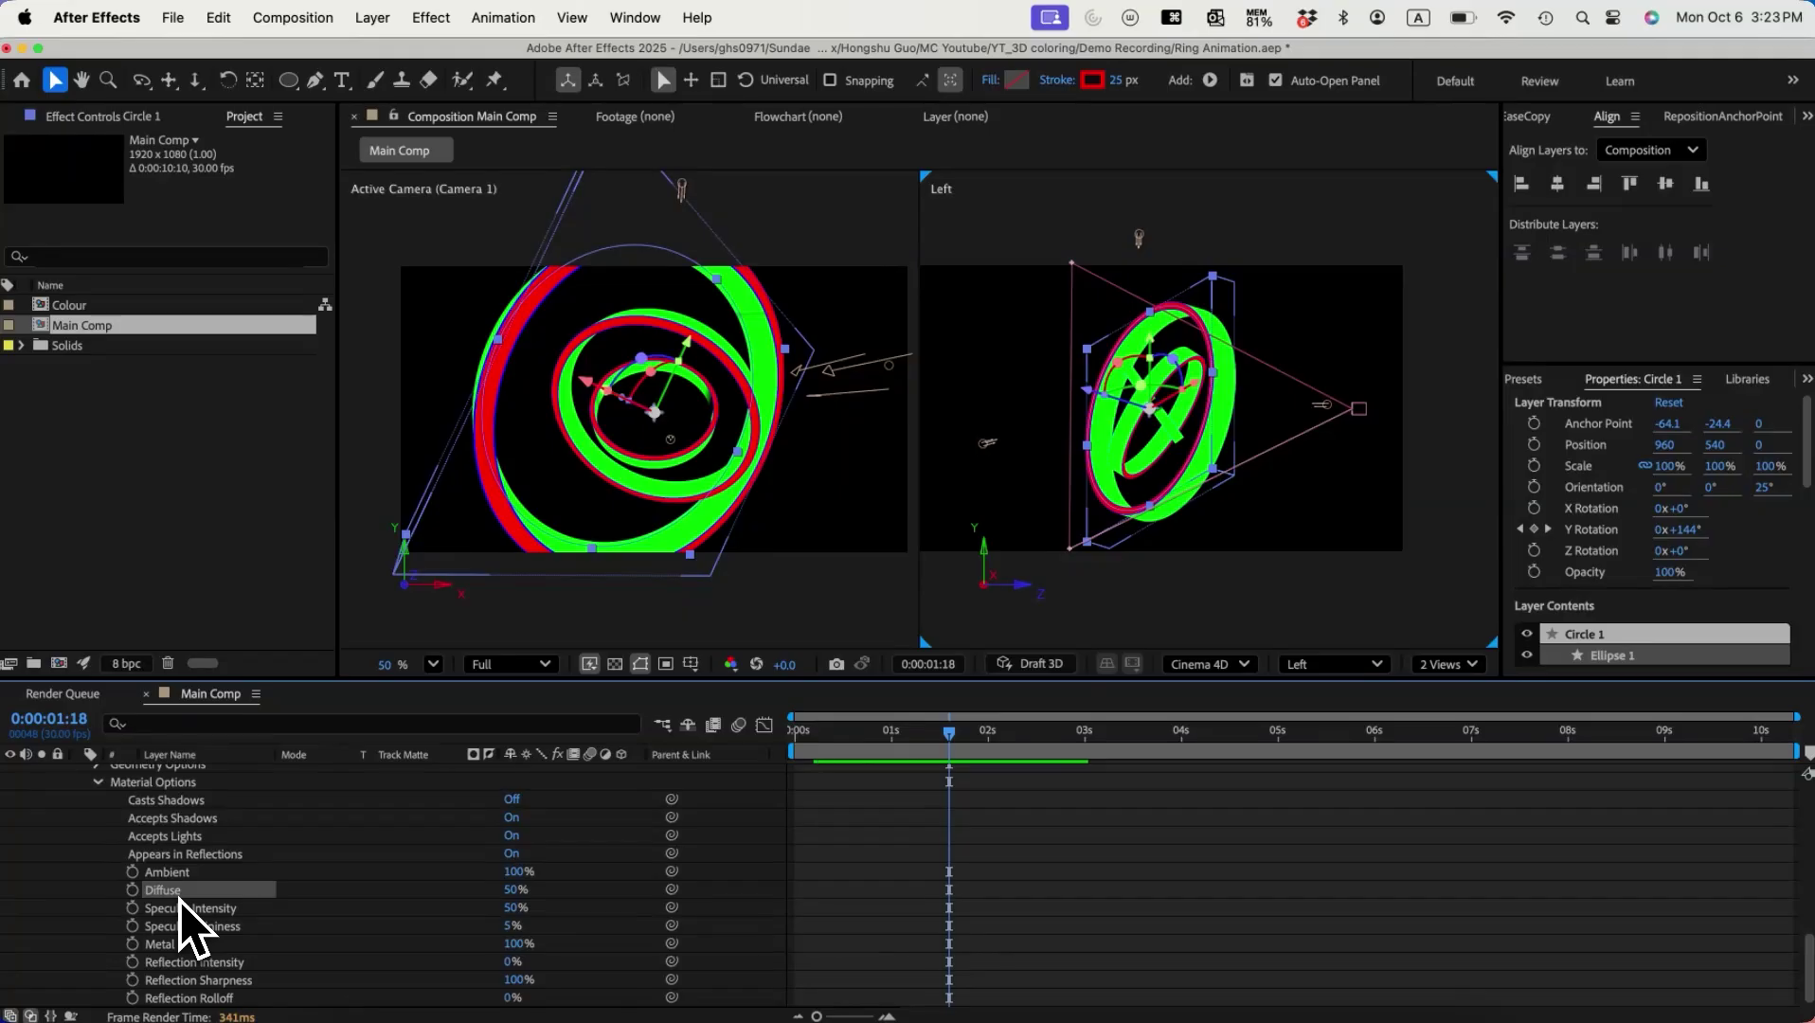
left_click_drag(519, 890, 466, 891)
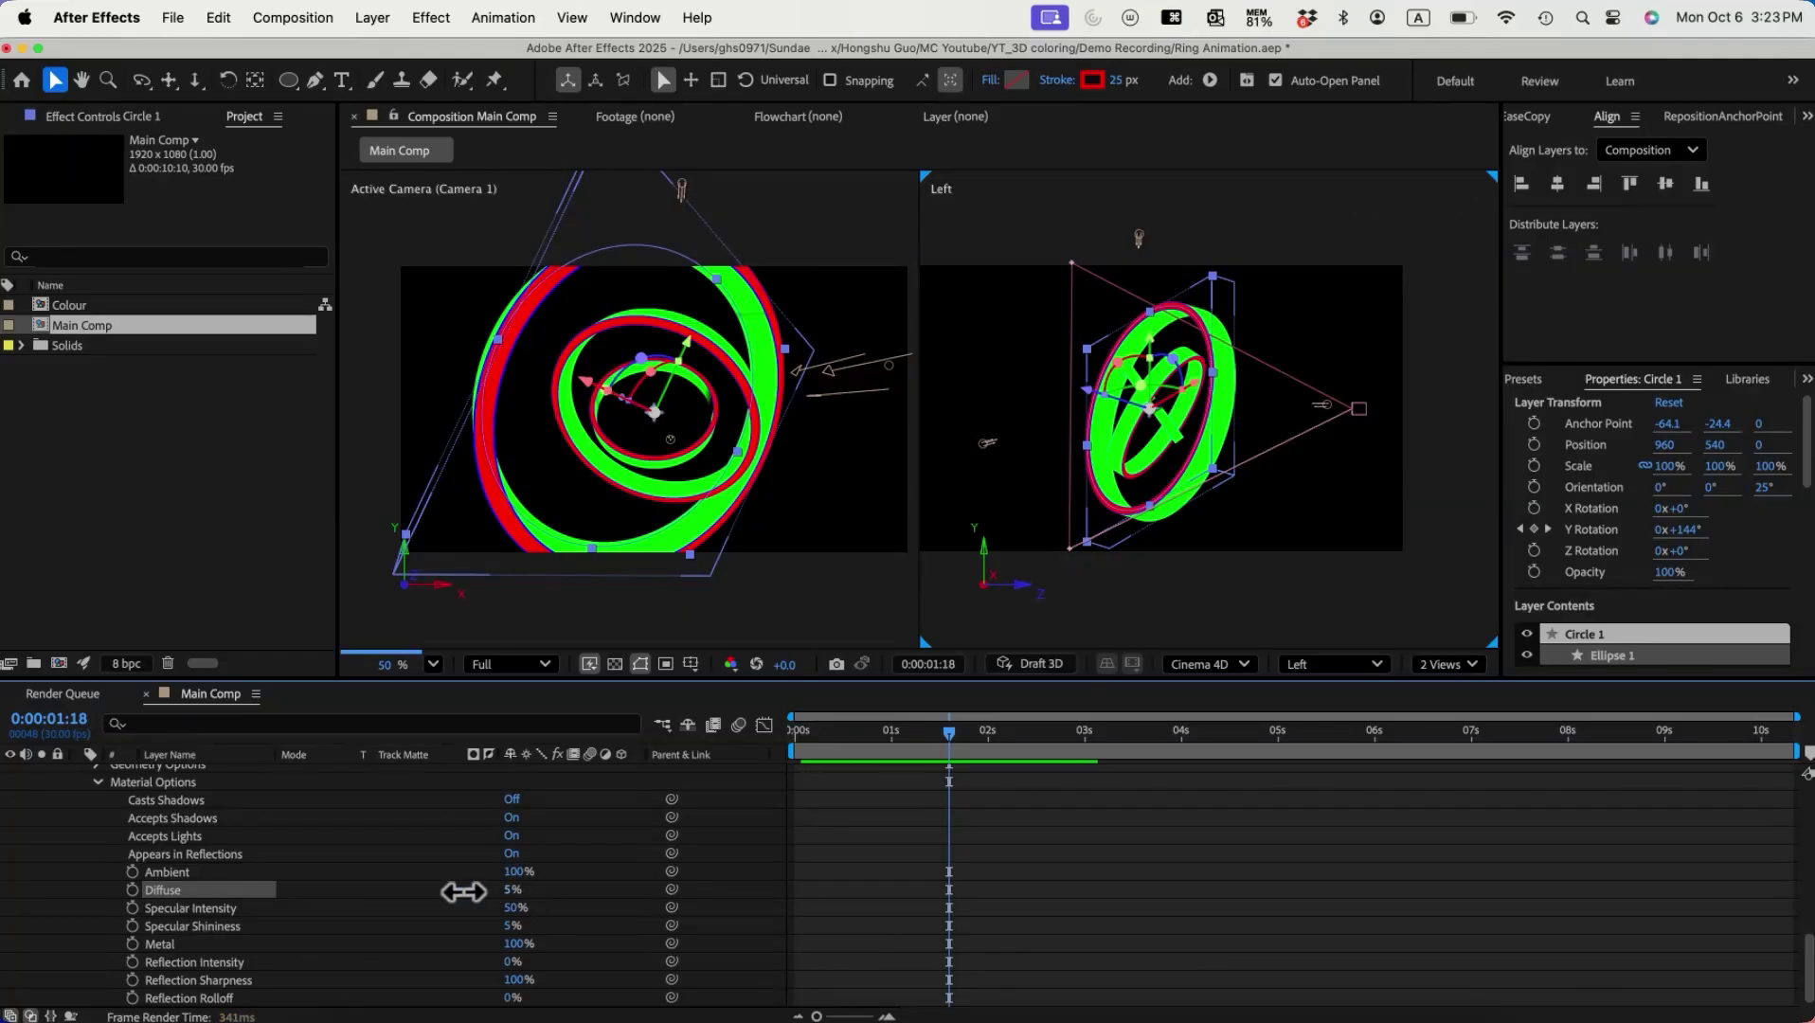
left_click(512, 891)
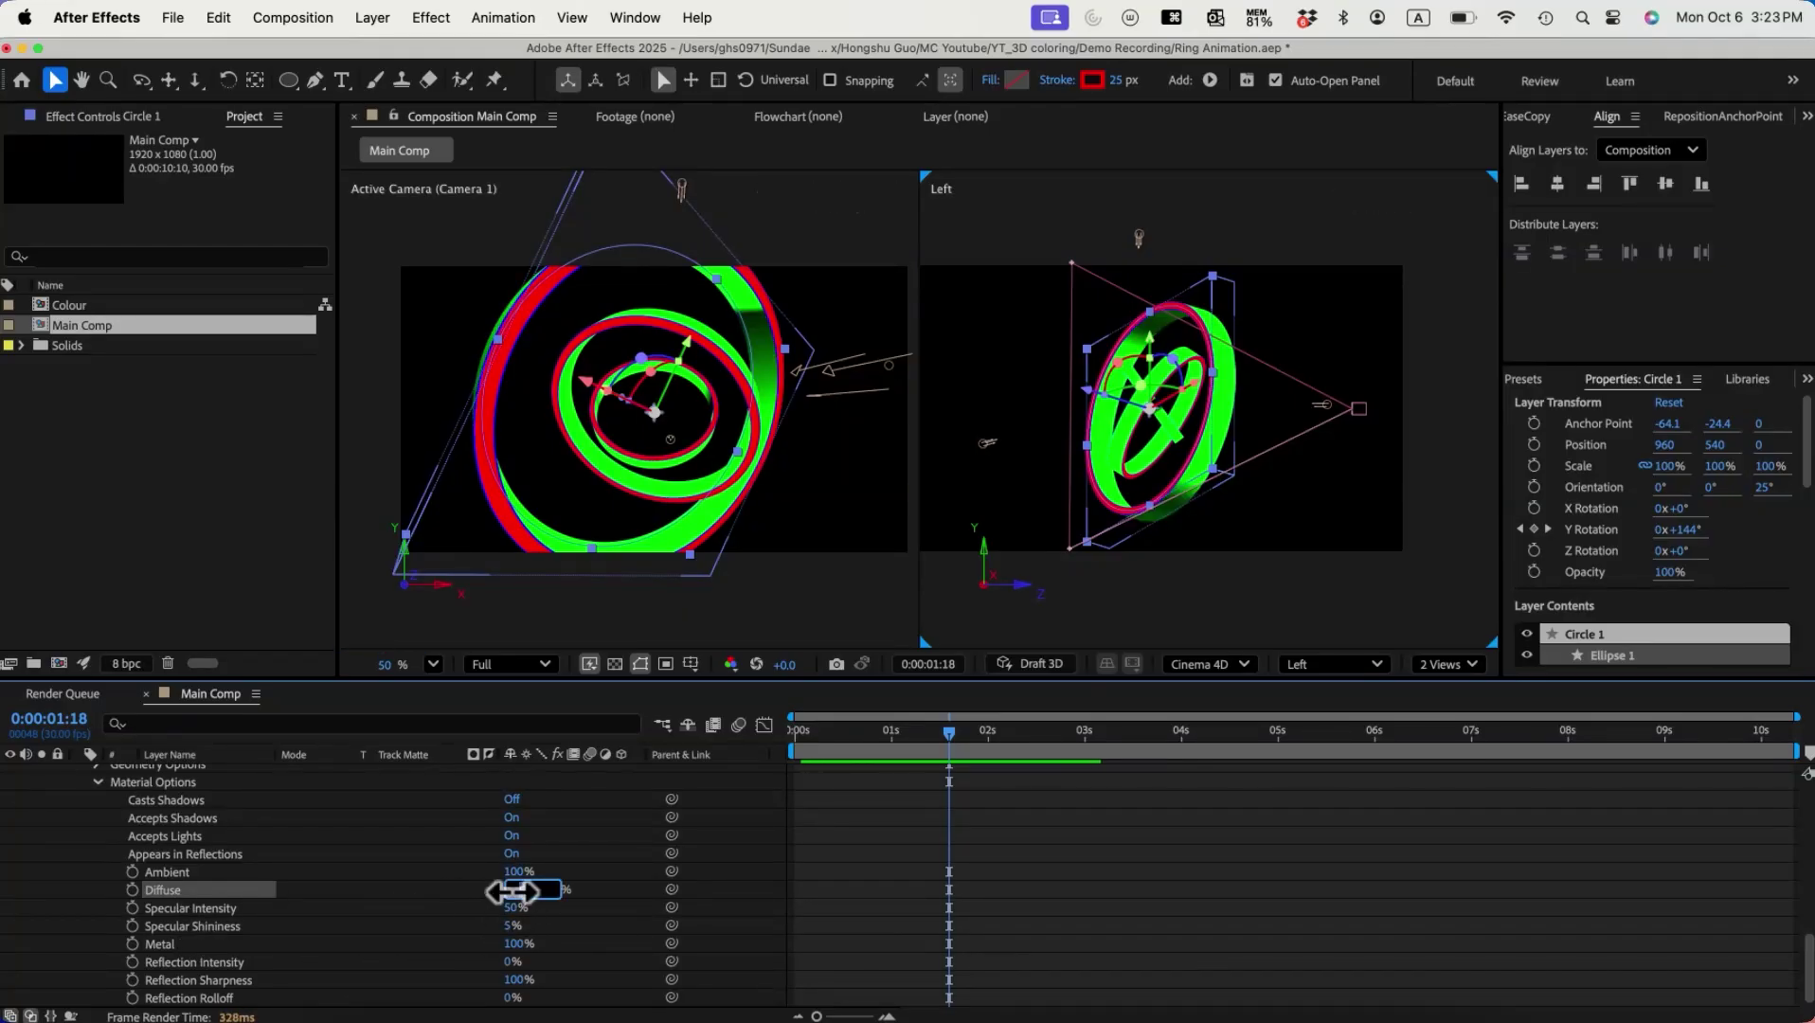
type("10")
left_click(540, 947)
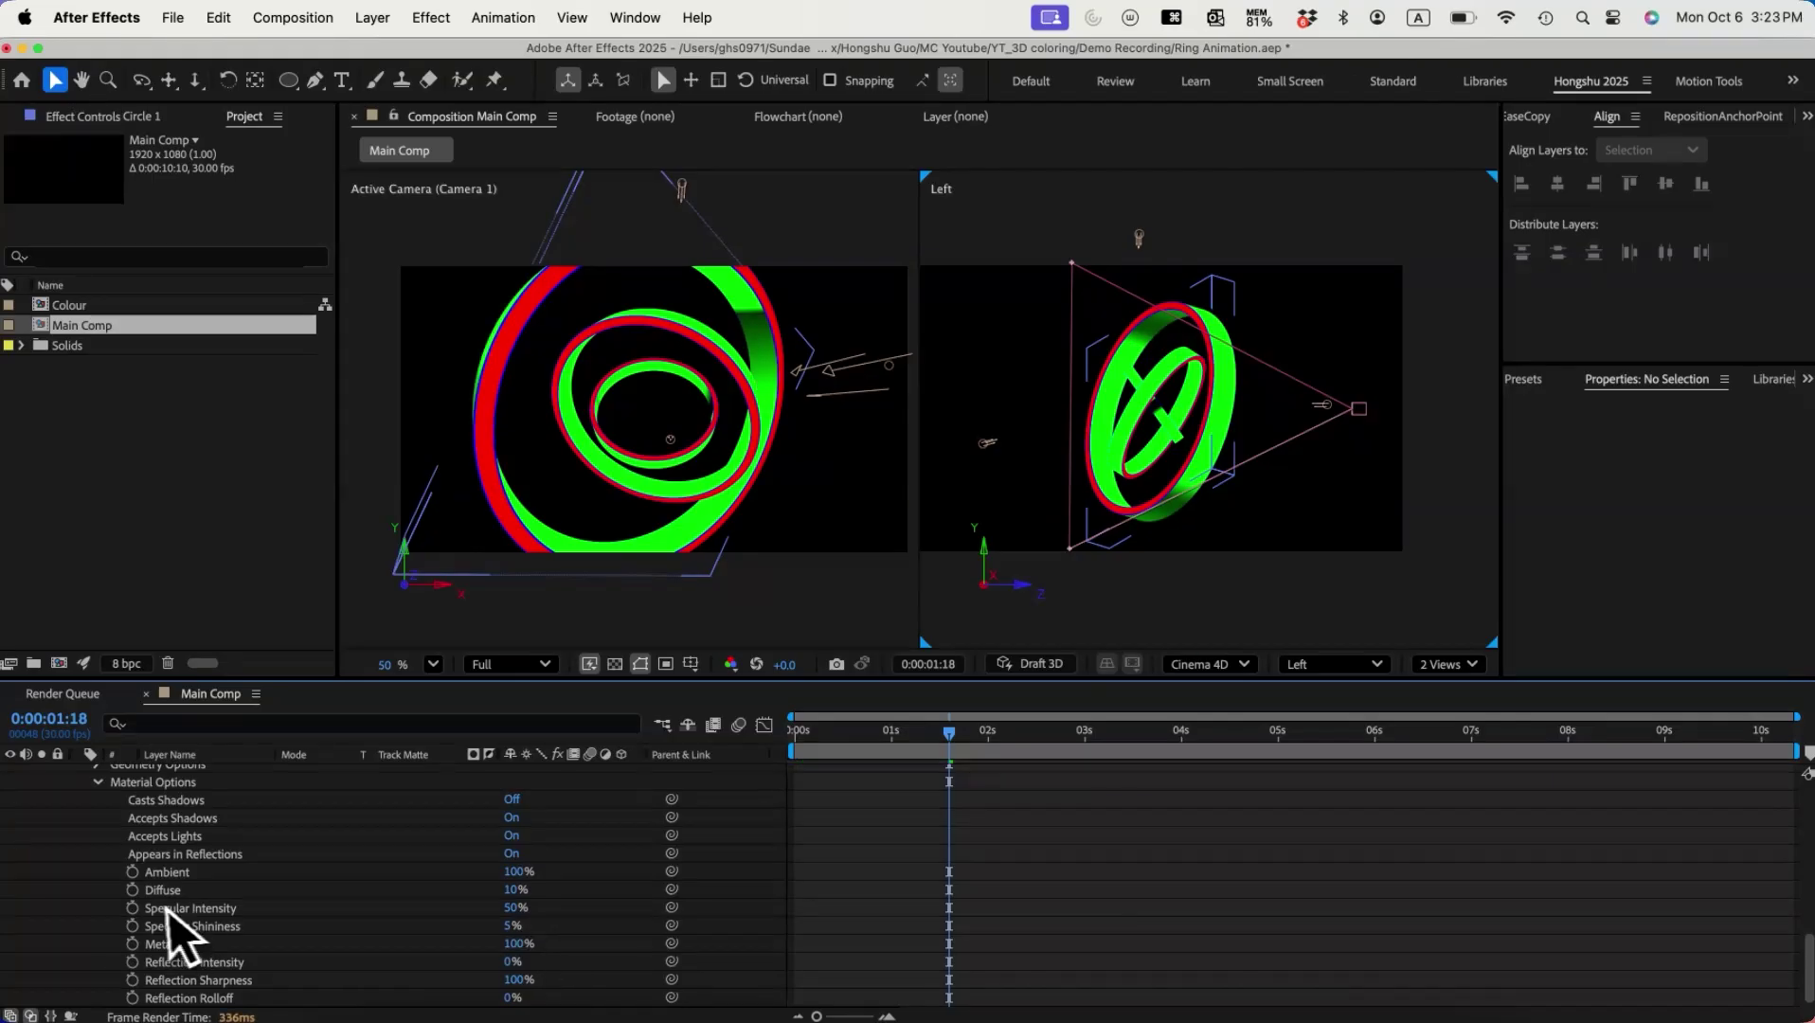
Step: Set Circle 1's Specular Intensity and Specular Shininess to 100% and its Reflection Intensity to 50%
left_click(513, 908)
type("100")
left_click(511, 926)
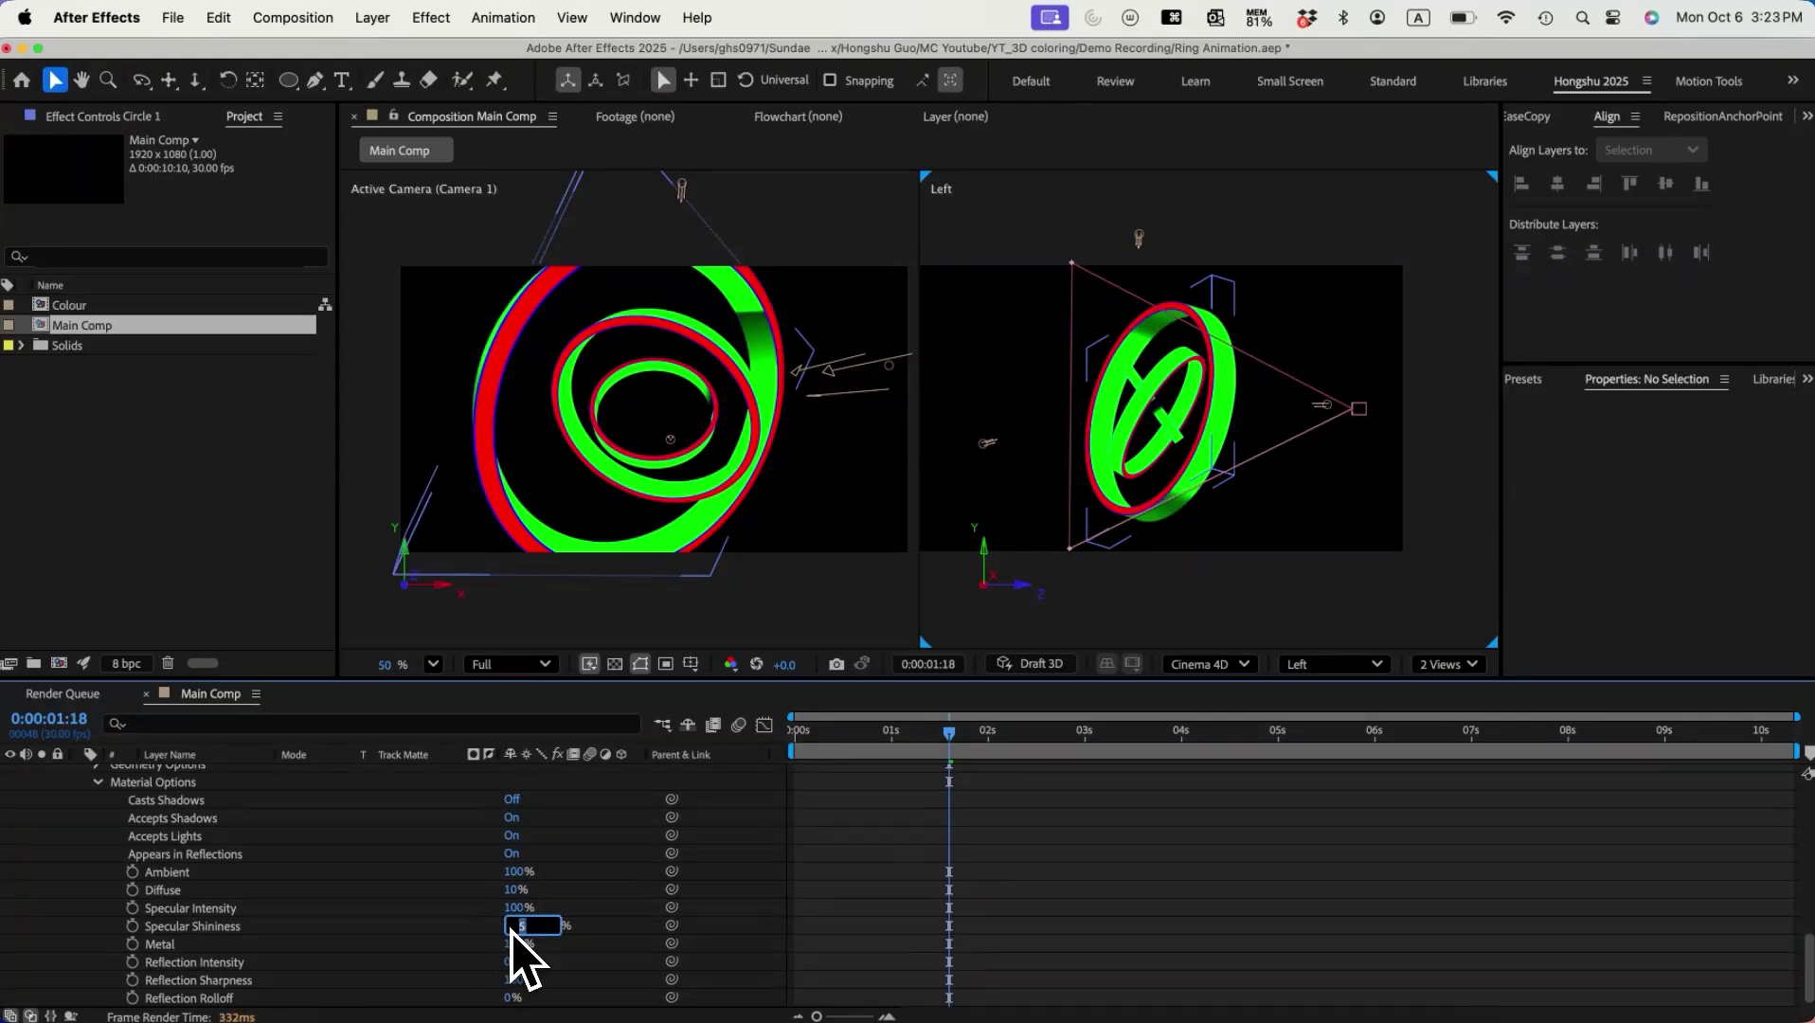
left_click(606, 955)
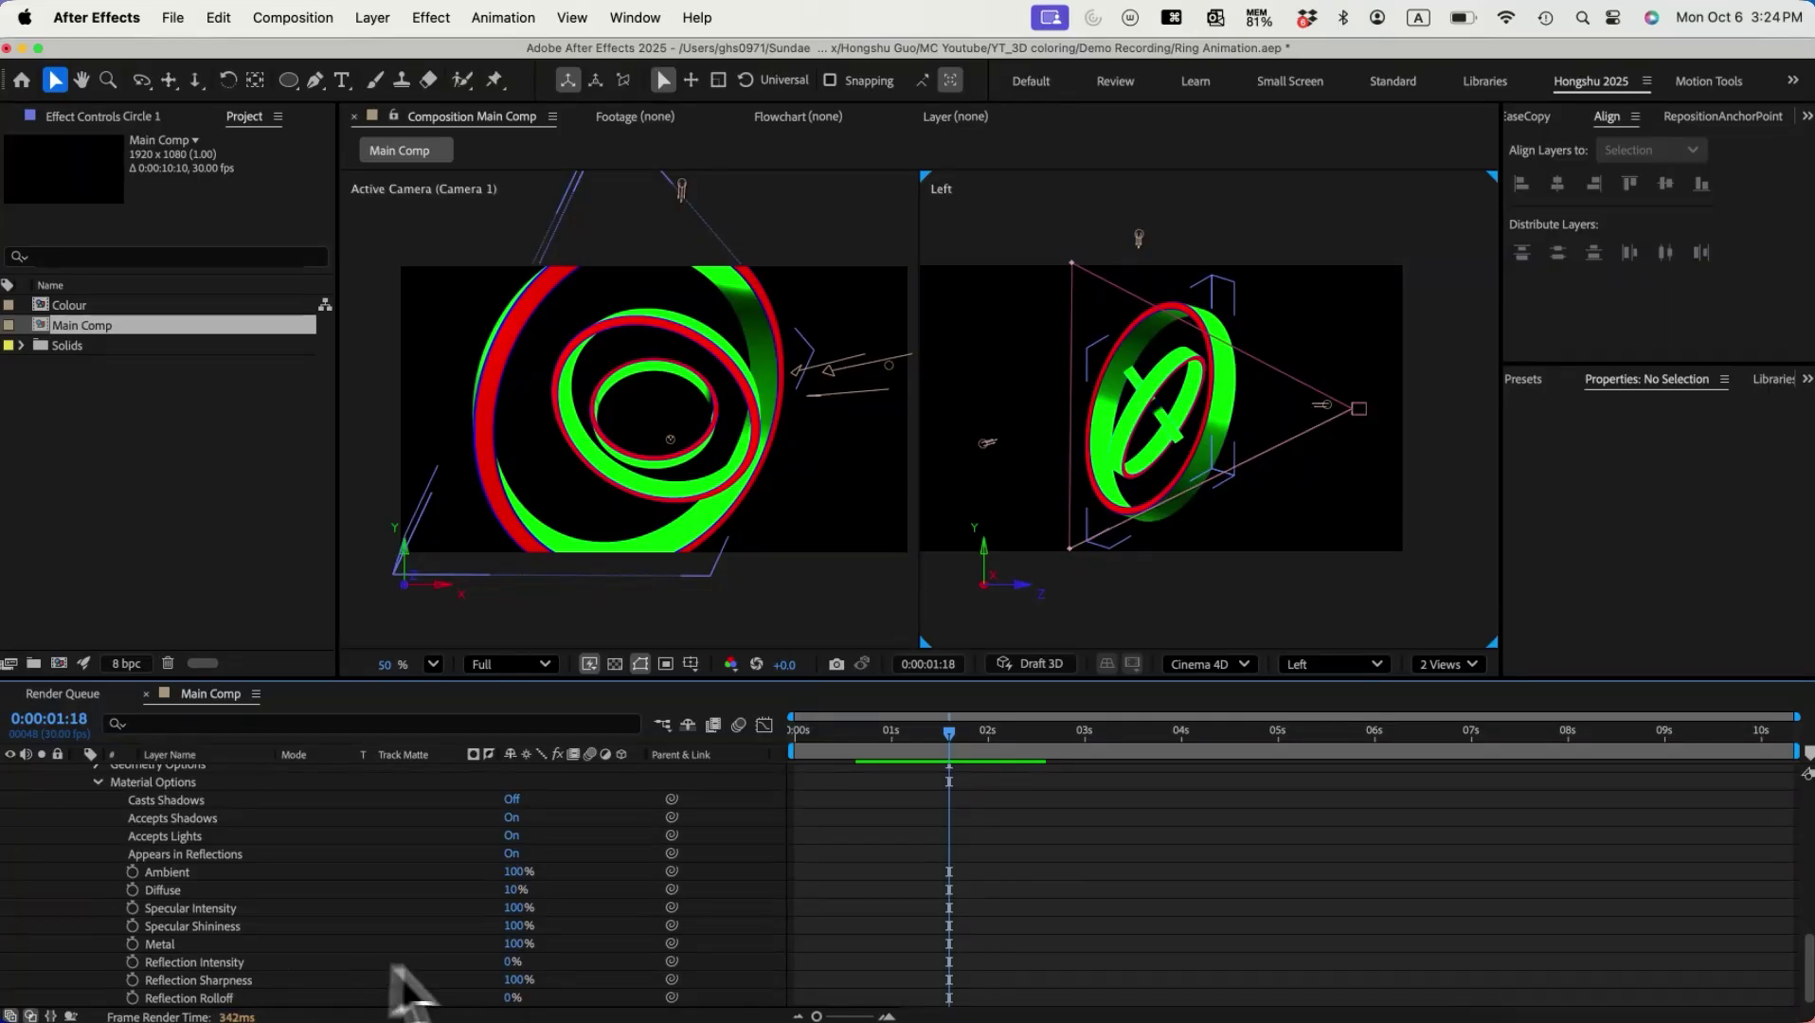
type("50")
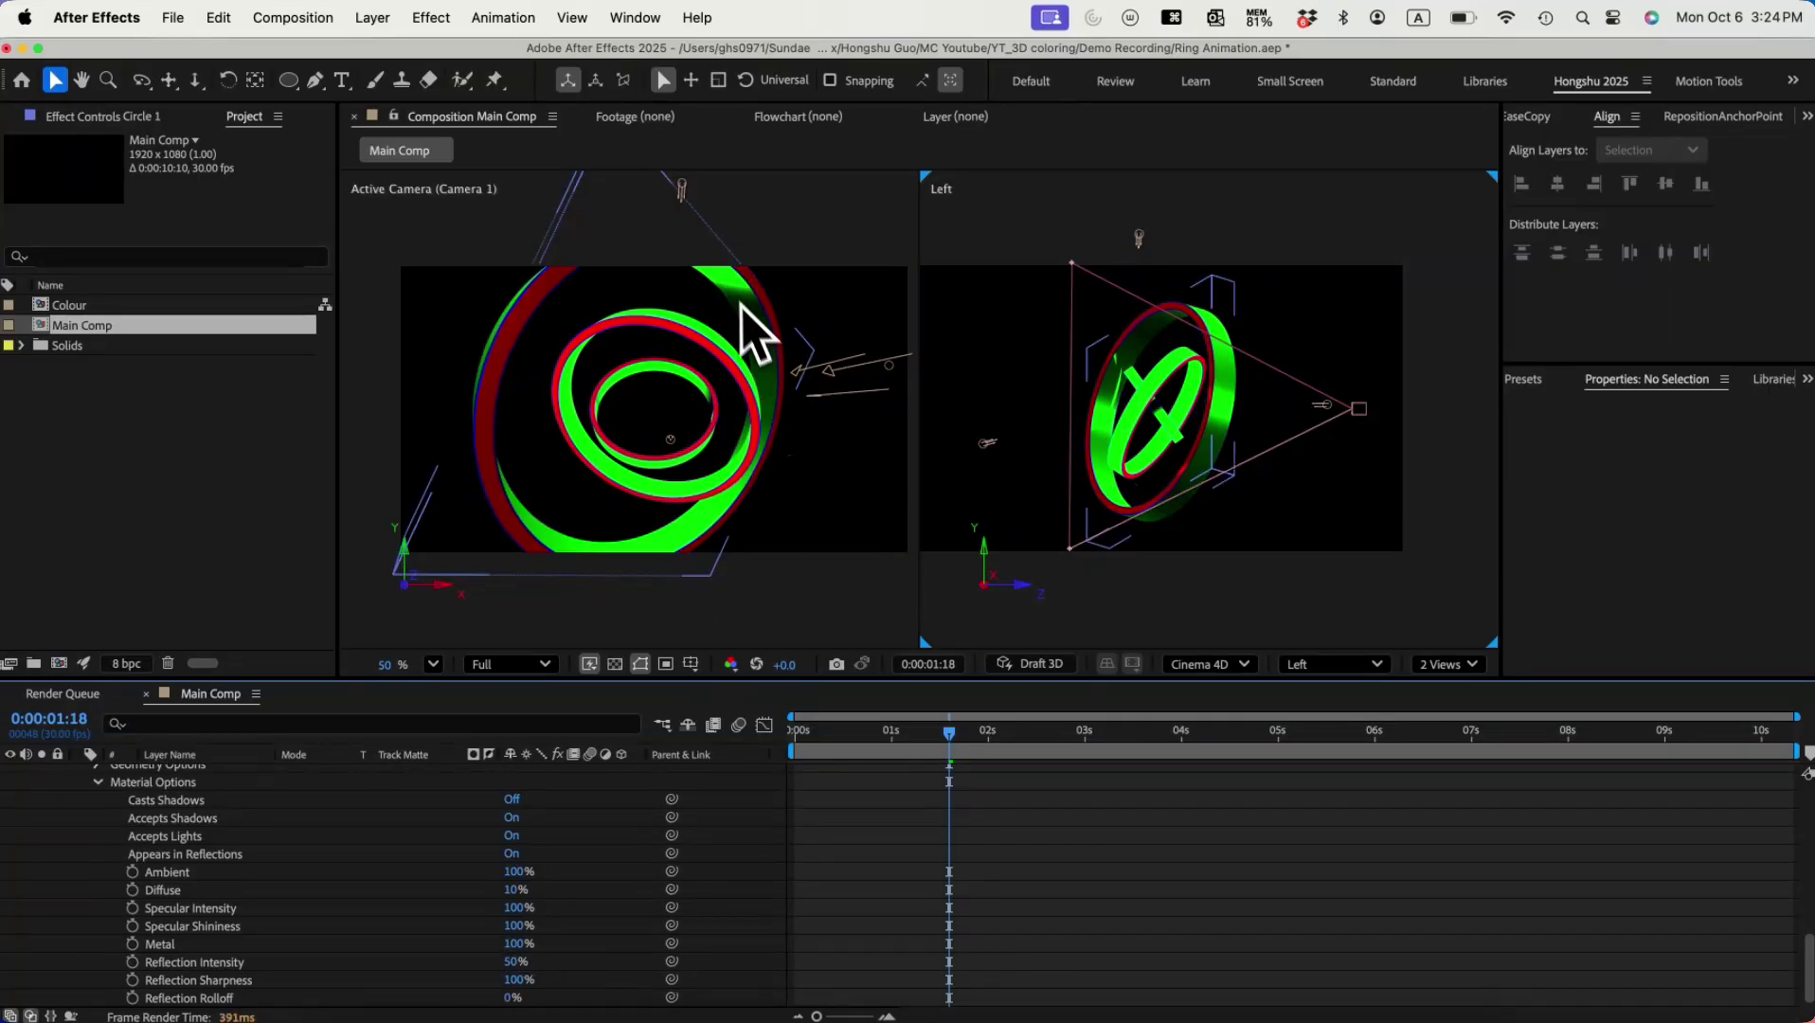
Step: Copy Circle 1's Material Options and paste them onto the Circle 2 and Circle 3 layers
scroll(284, 952, "up", 4)
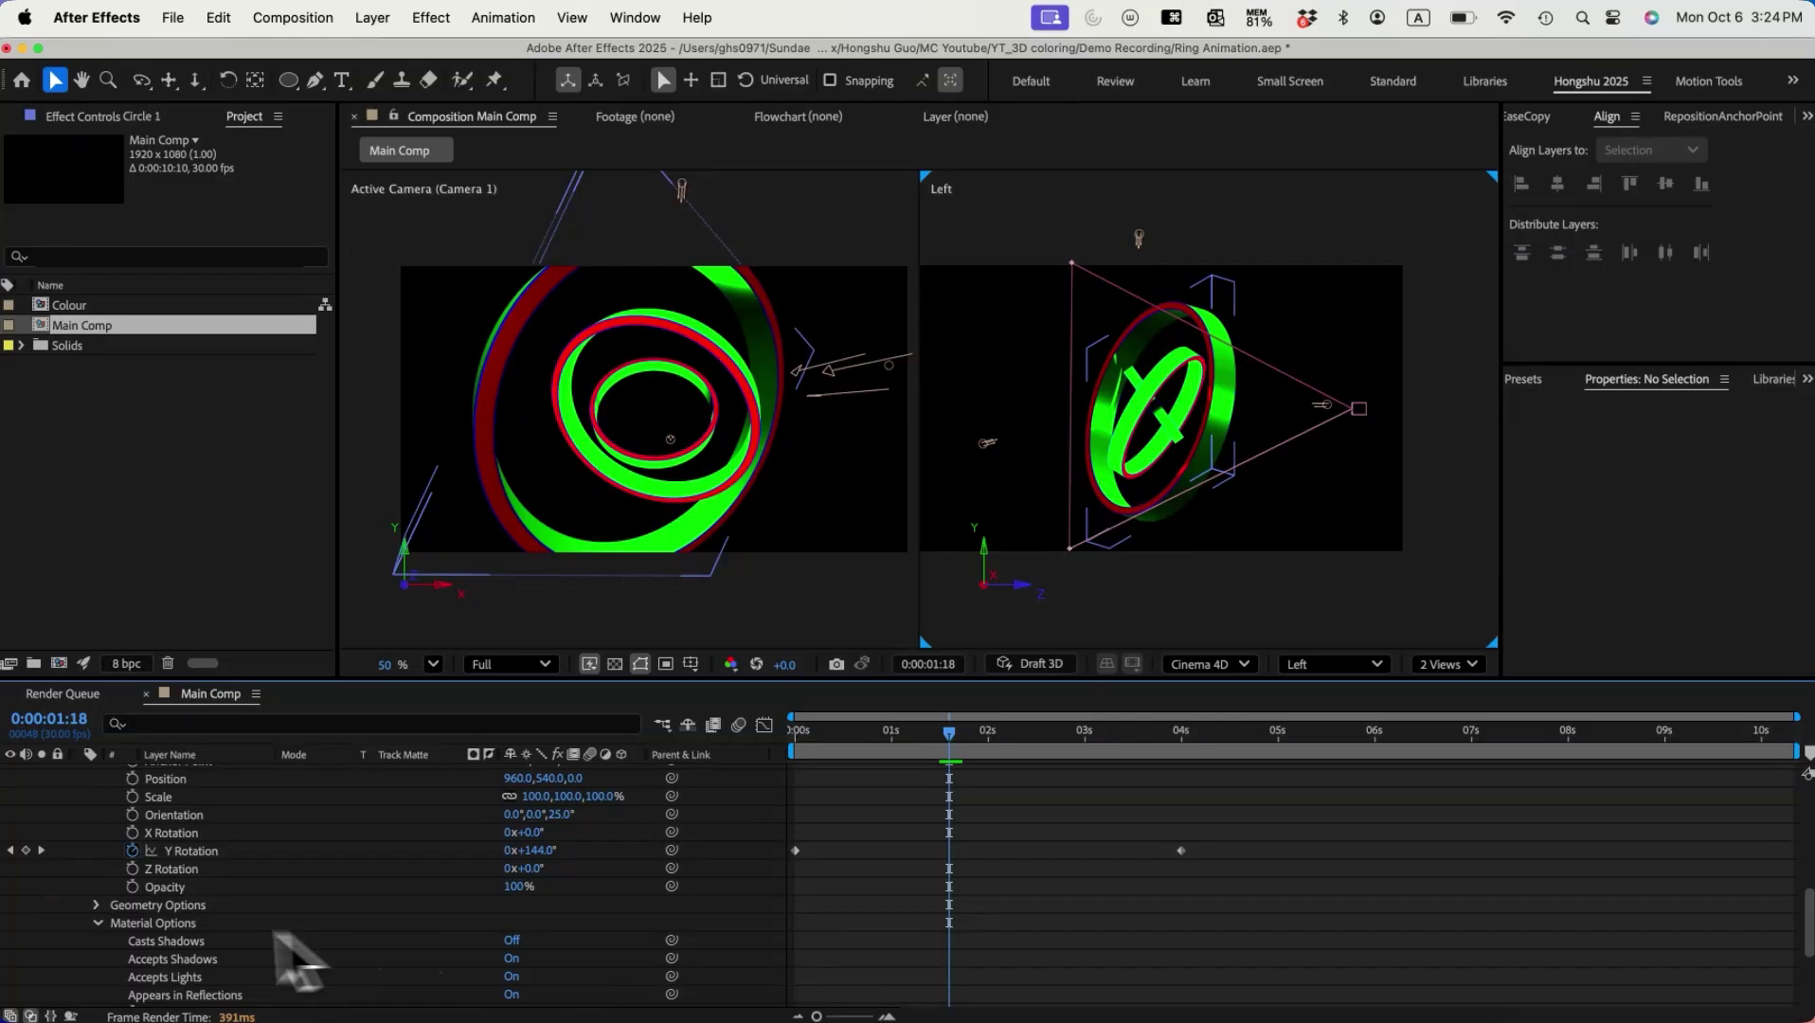
left_click(163, 928)
key("super+c")
scroll(304, 961, "up", 5)
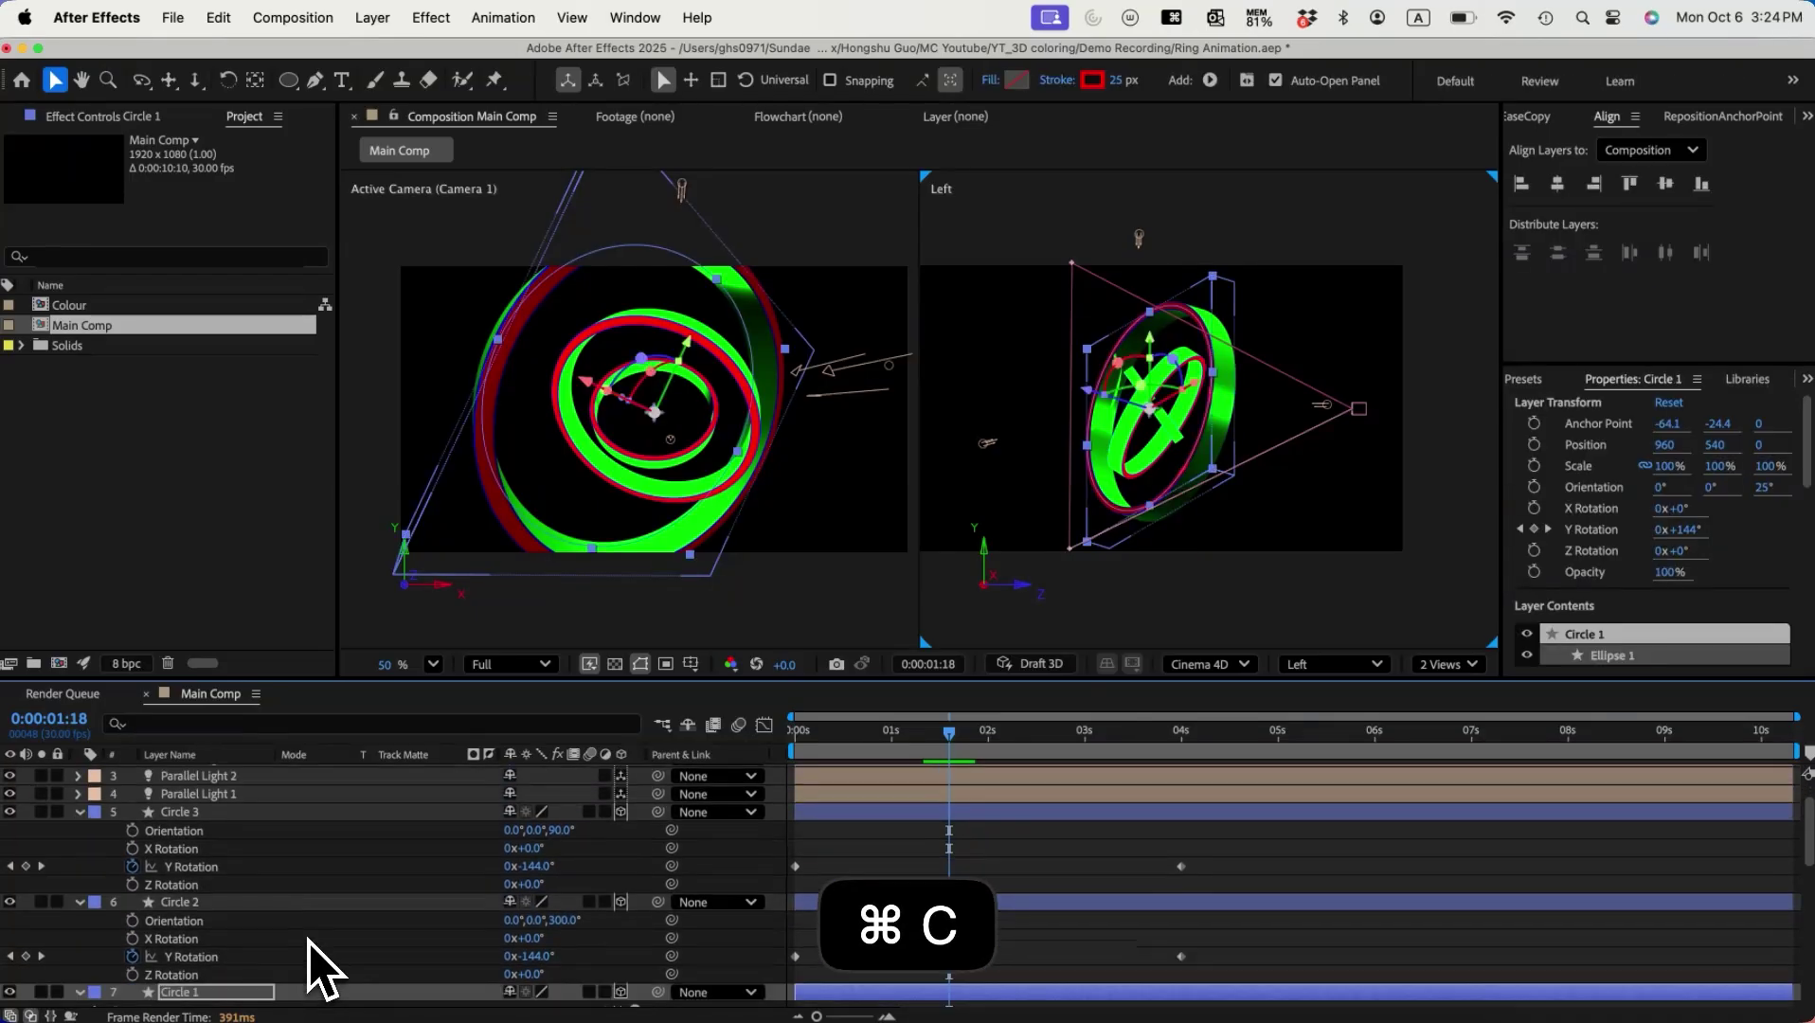
left_click(203, 903)
left_click(202, 813, "shift")
key("super+v")
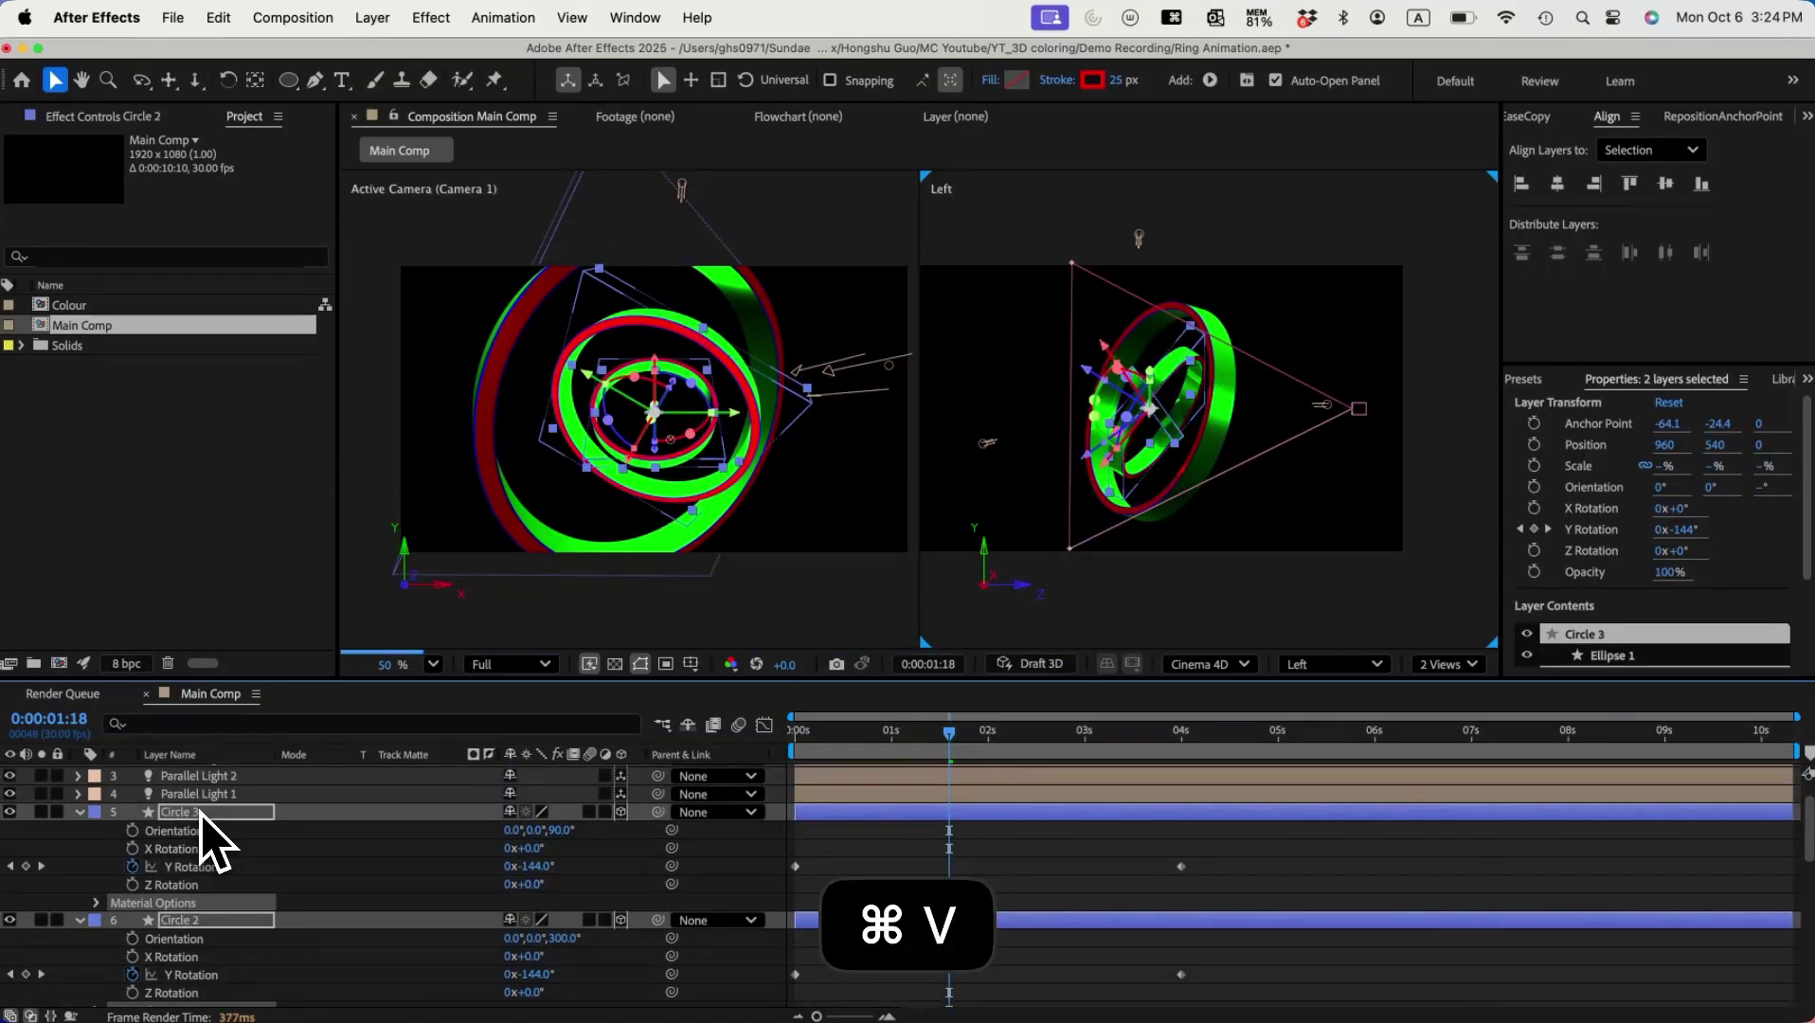
left_click(754, 892)
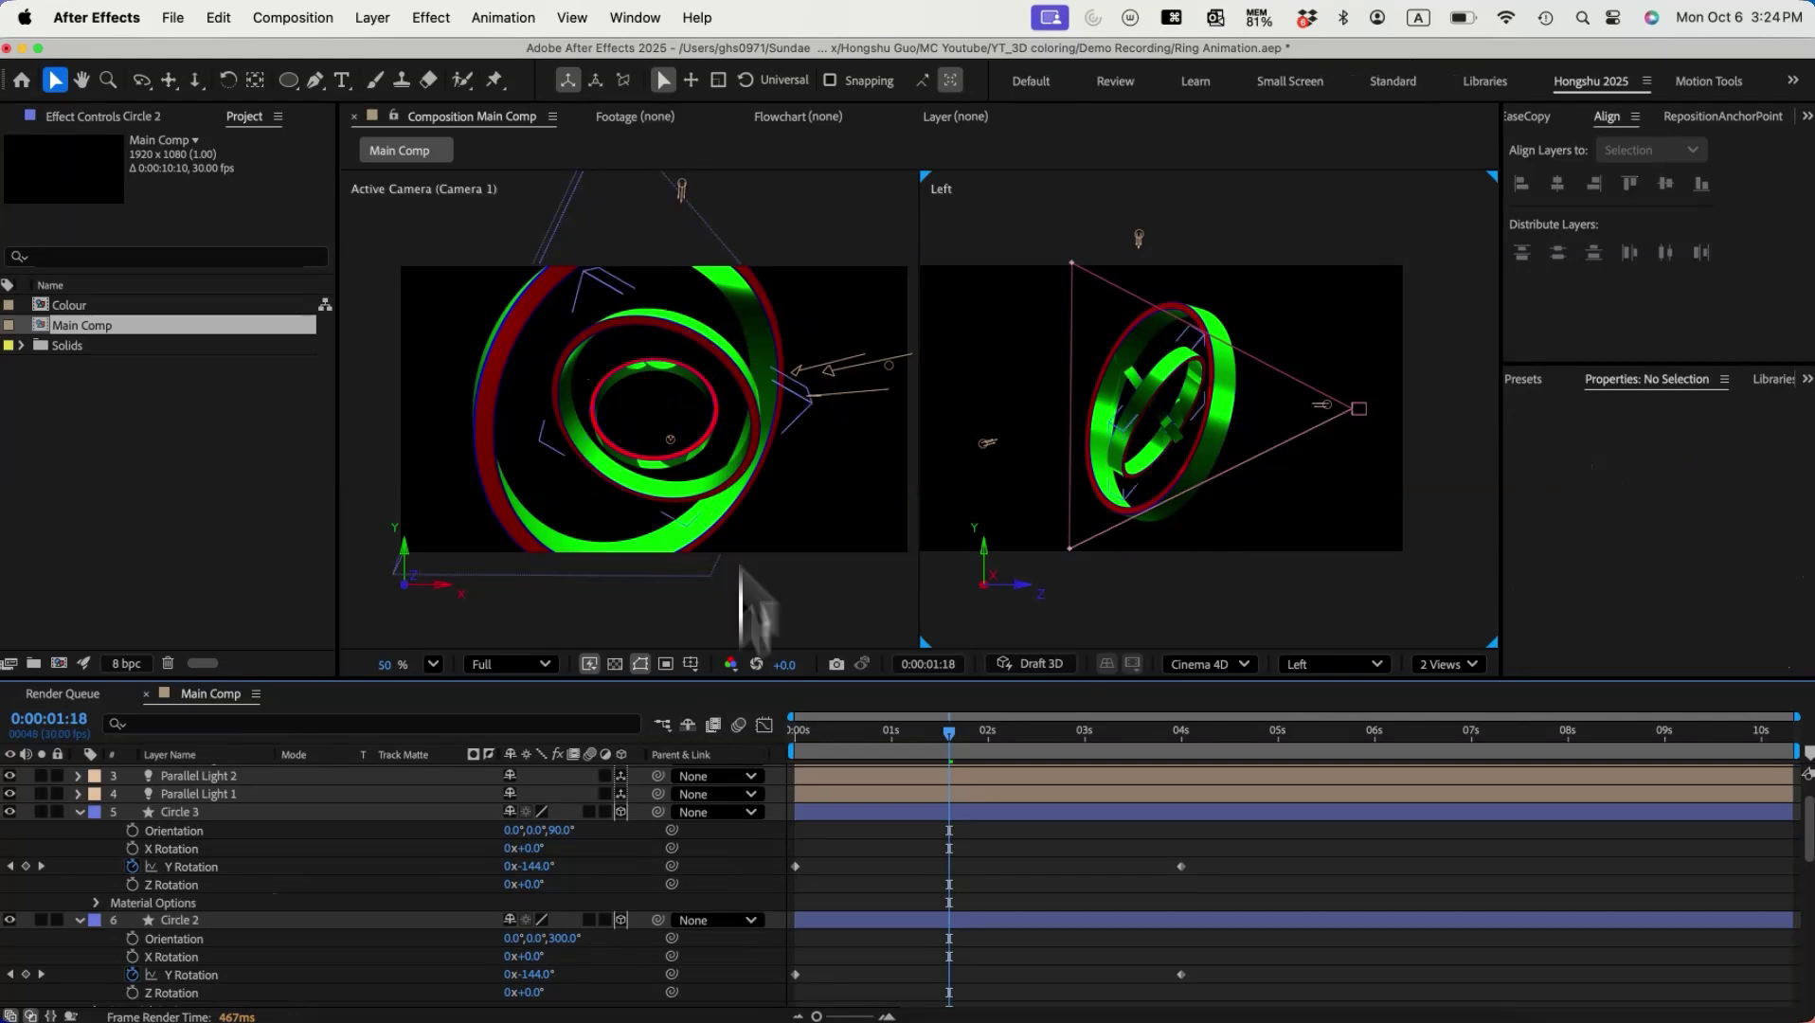
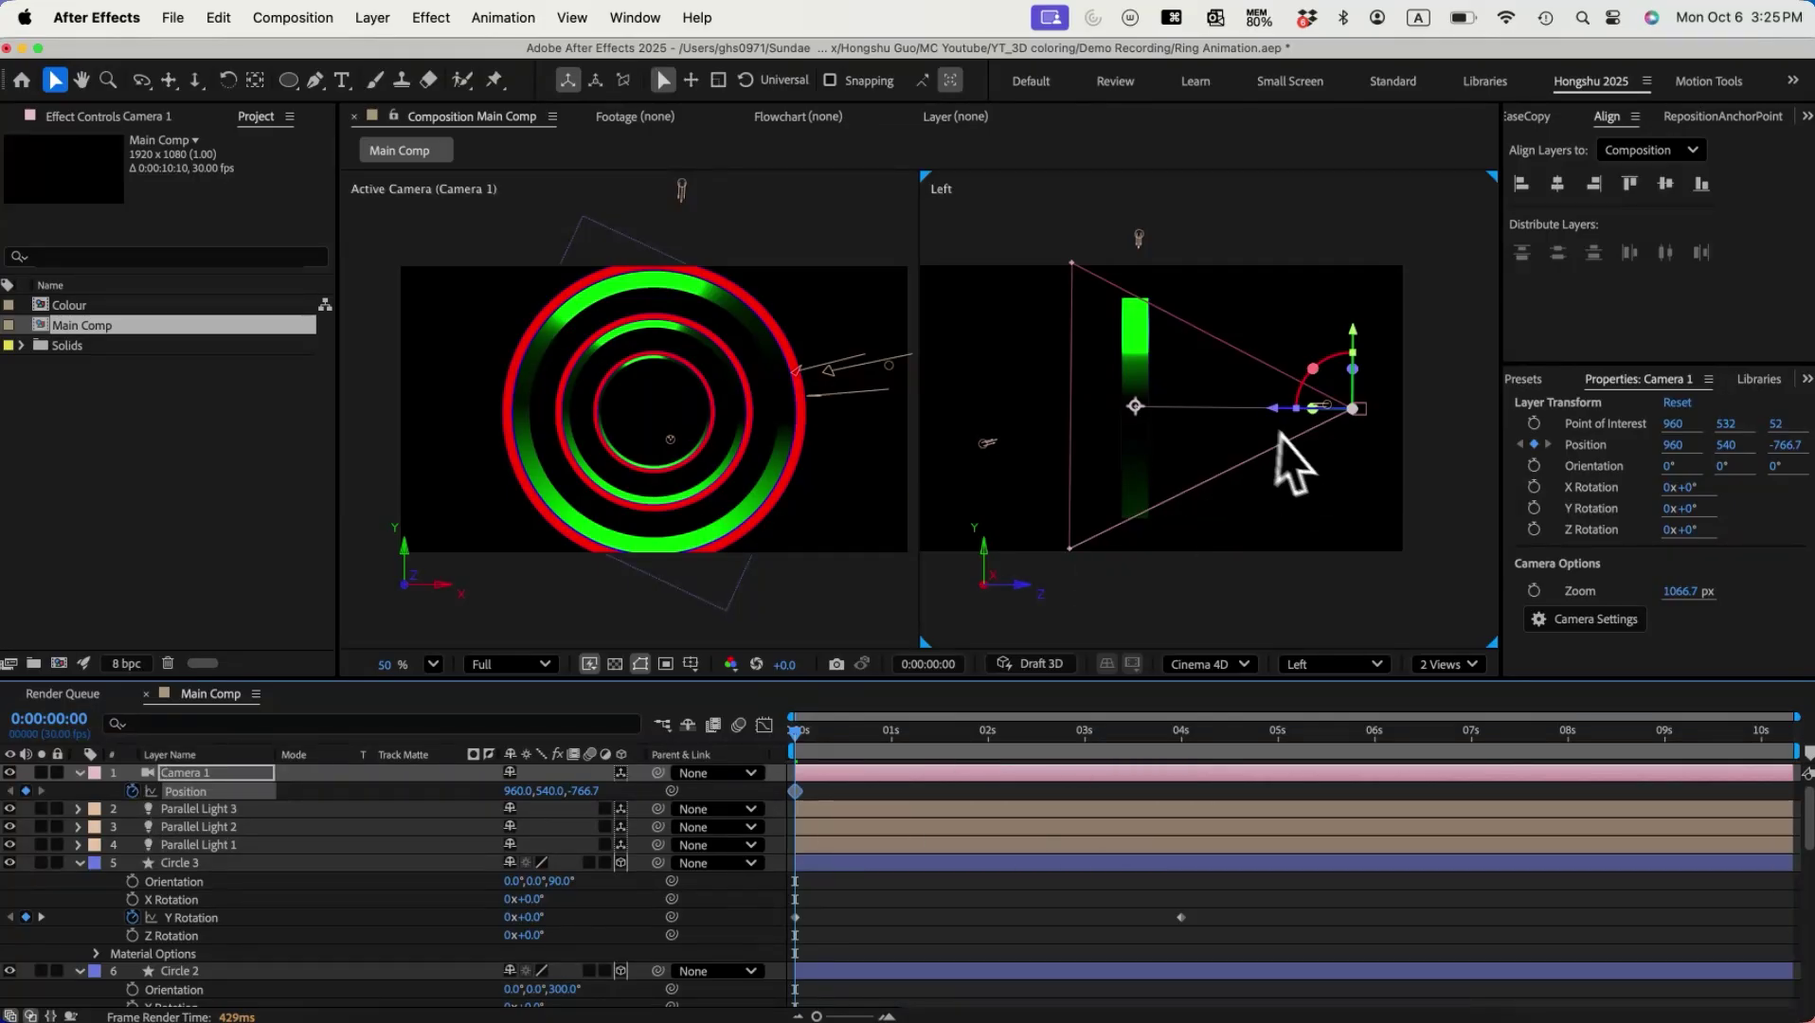
Step: Move Camera 1 forward toward the rings for a Position keyframe at 4 seconds and scrub through the camera move
left_click_drag(1277, 414, 1114, 410)
left_click_drag(797, 737, 1021, 751)
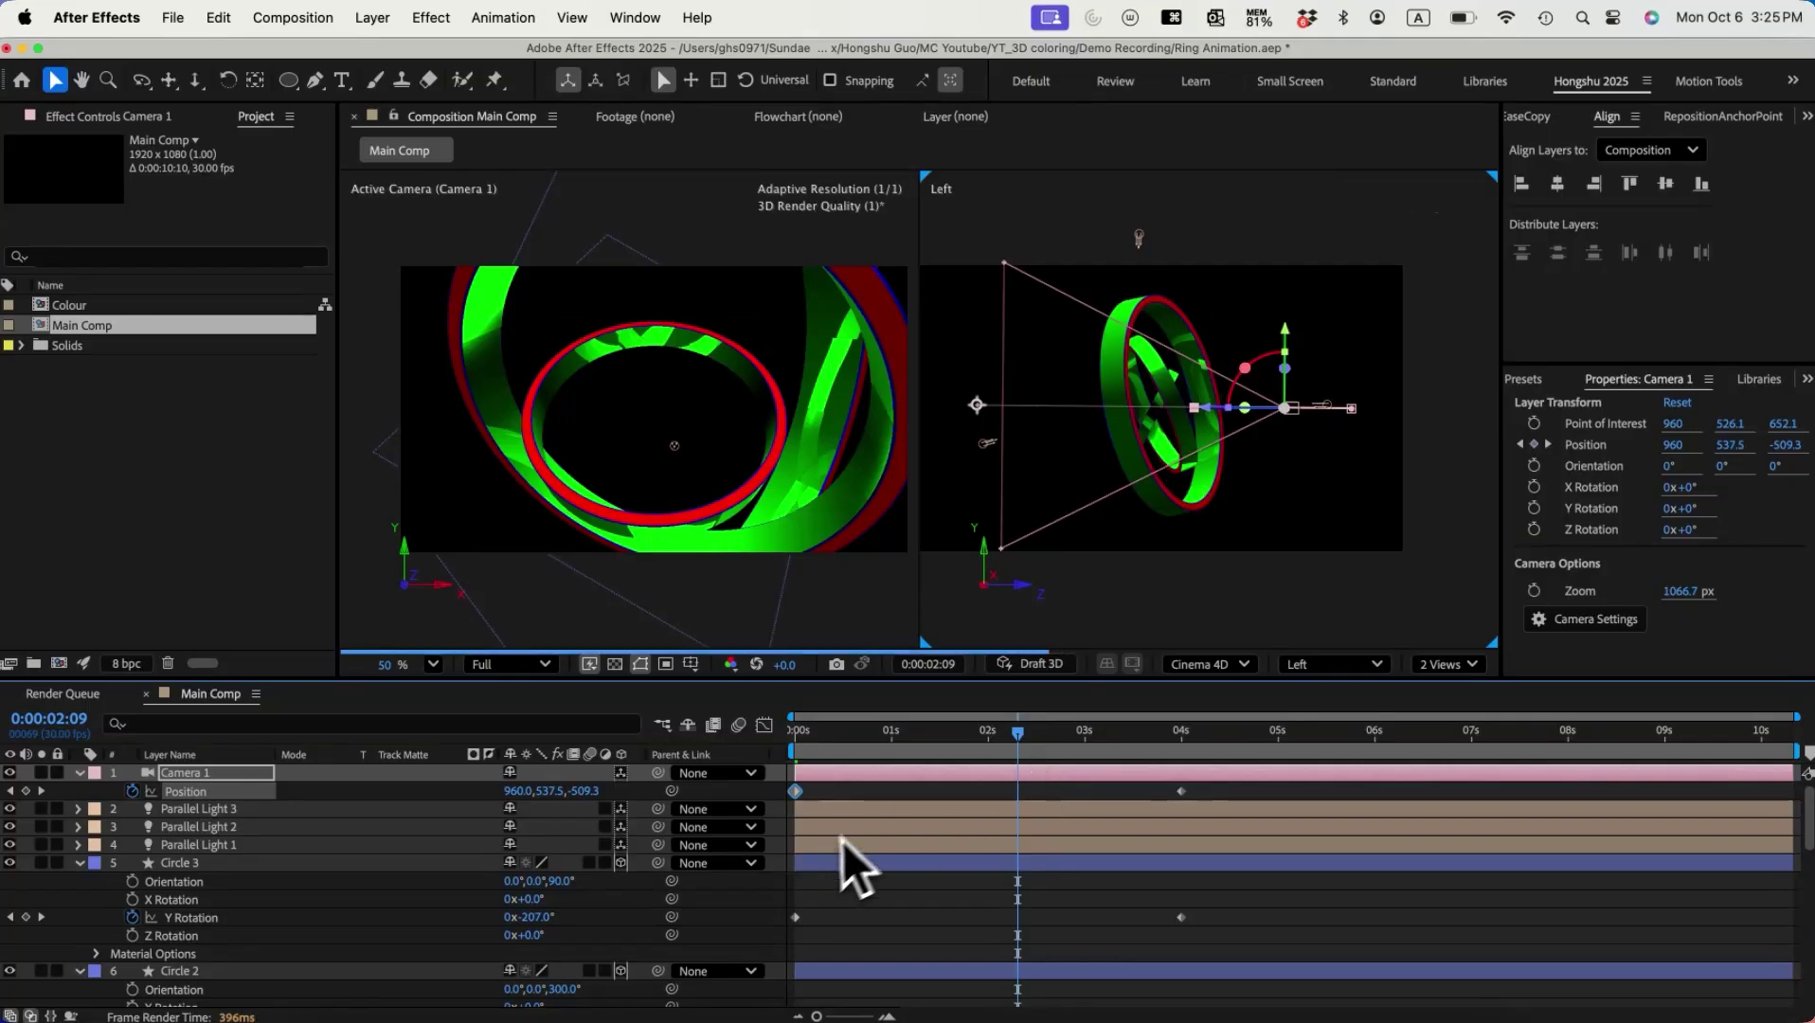
Step: Show source names in the timeline and collapse the properties of all layers
left_click(242, 756)
scroll(243, 900, "down", 8)
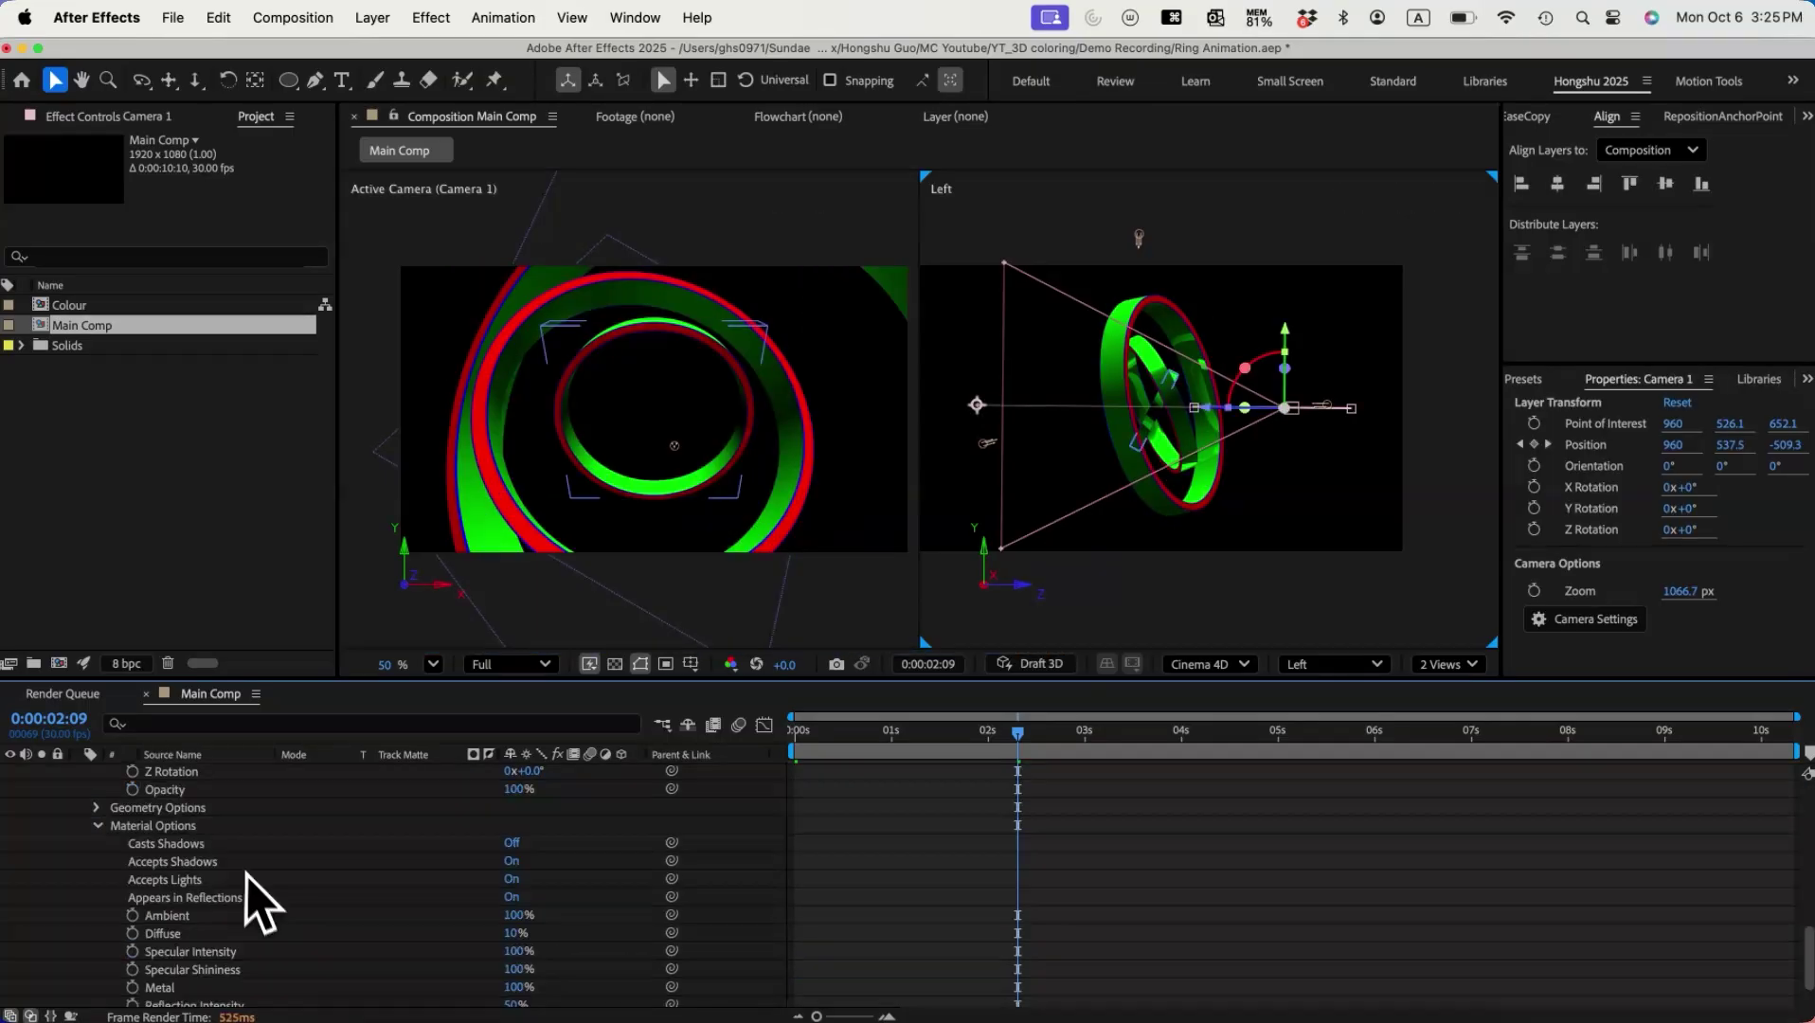
scroll(218, 948, "up", 10)
key("super+a")
key("shift+grave")
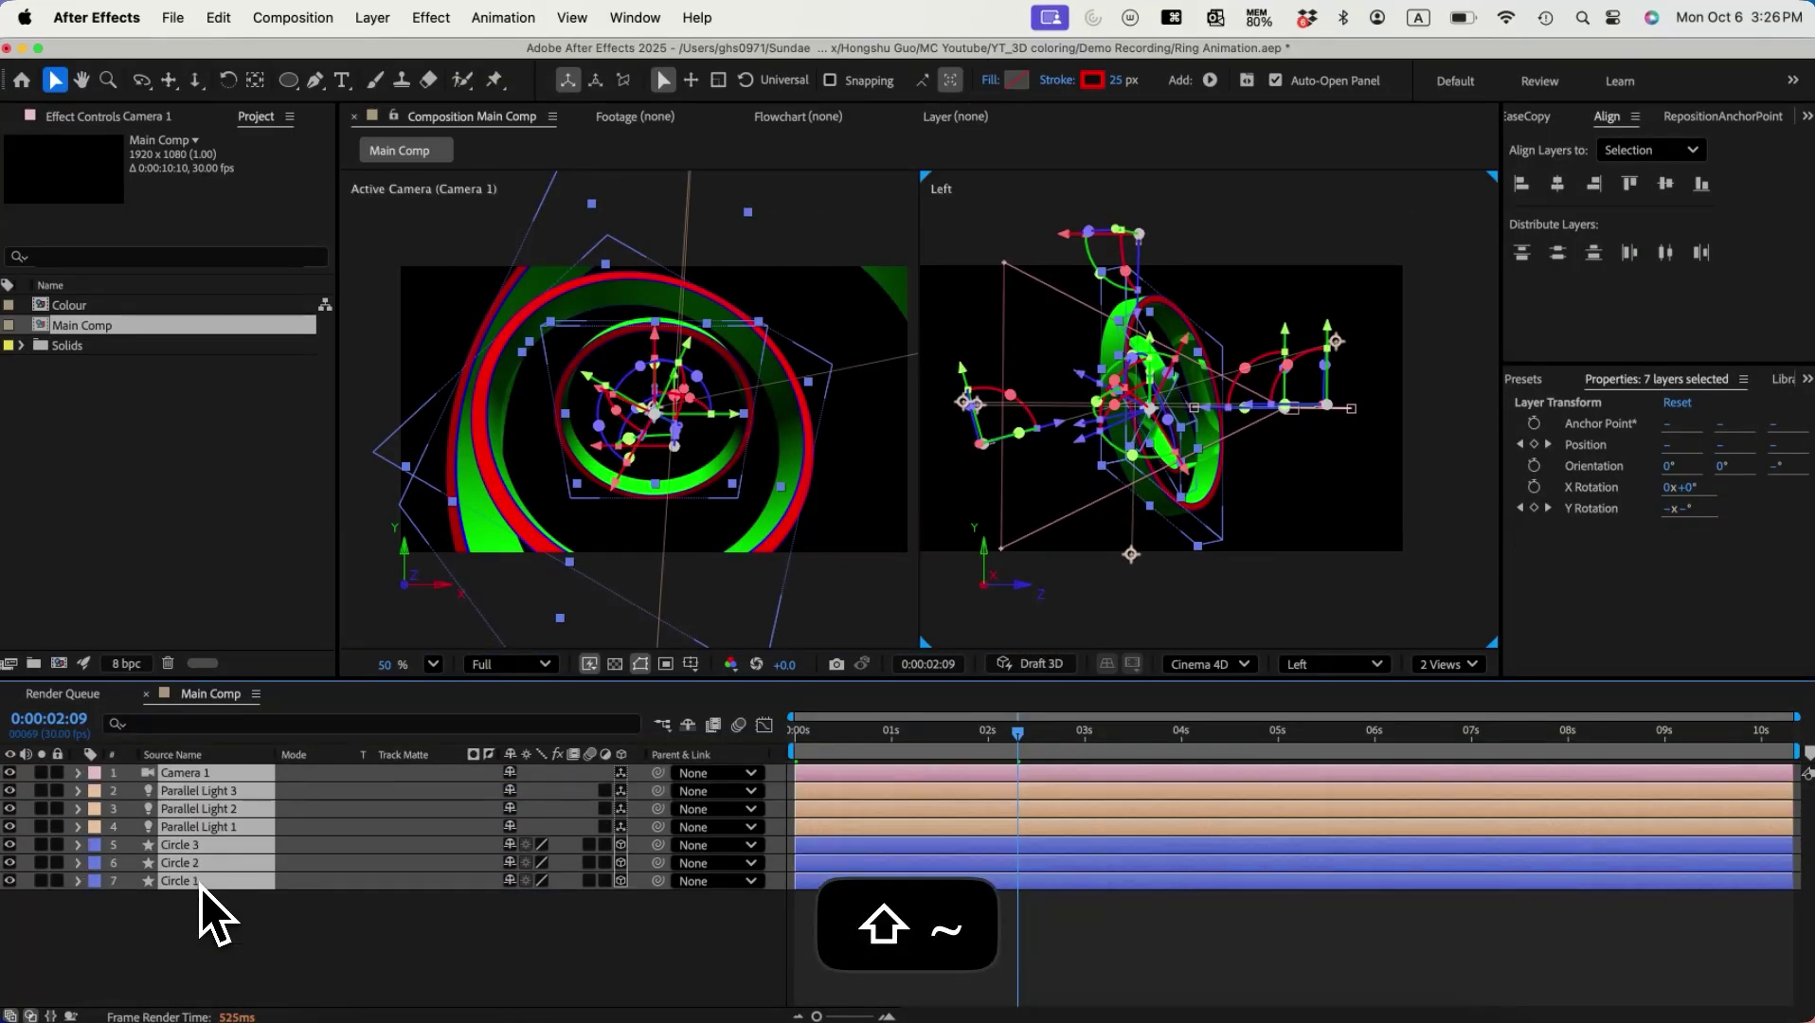
Step: Pre-compose the camera, lights and circle layers as Ring Animation, moving all attributes into the new composition
left_click(199, 907)
left_click(203, 782)
left_click(193, 888, "shift")
key("super+shift+c")
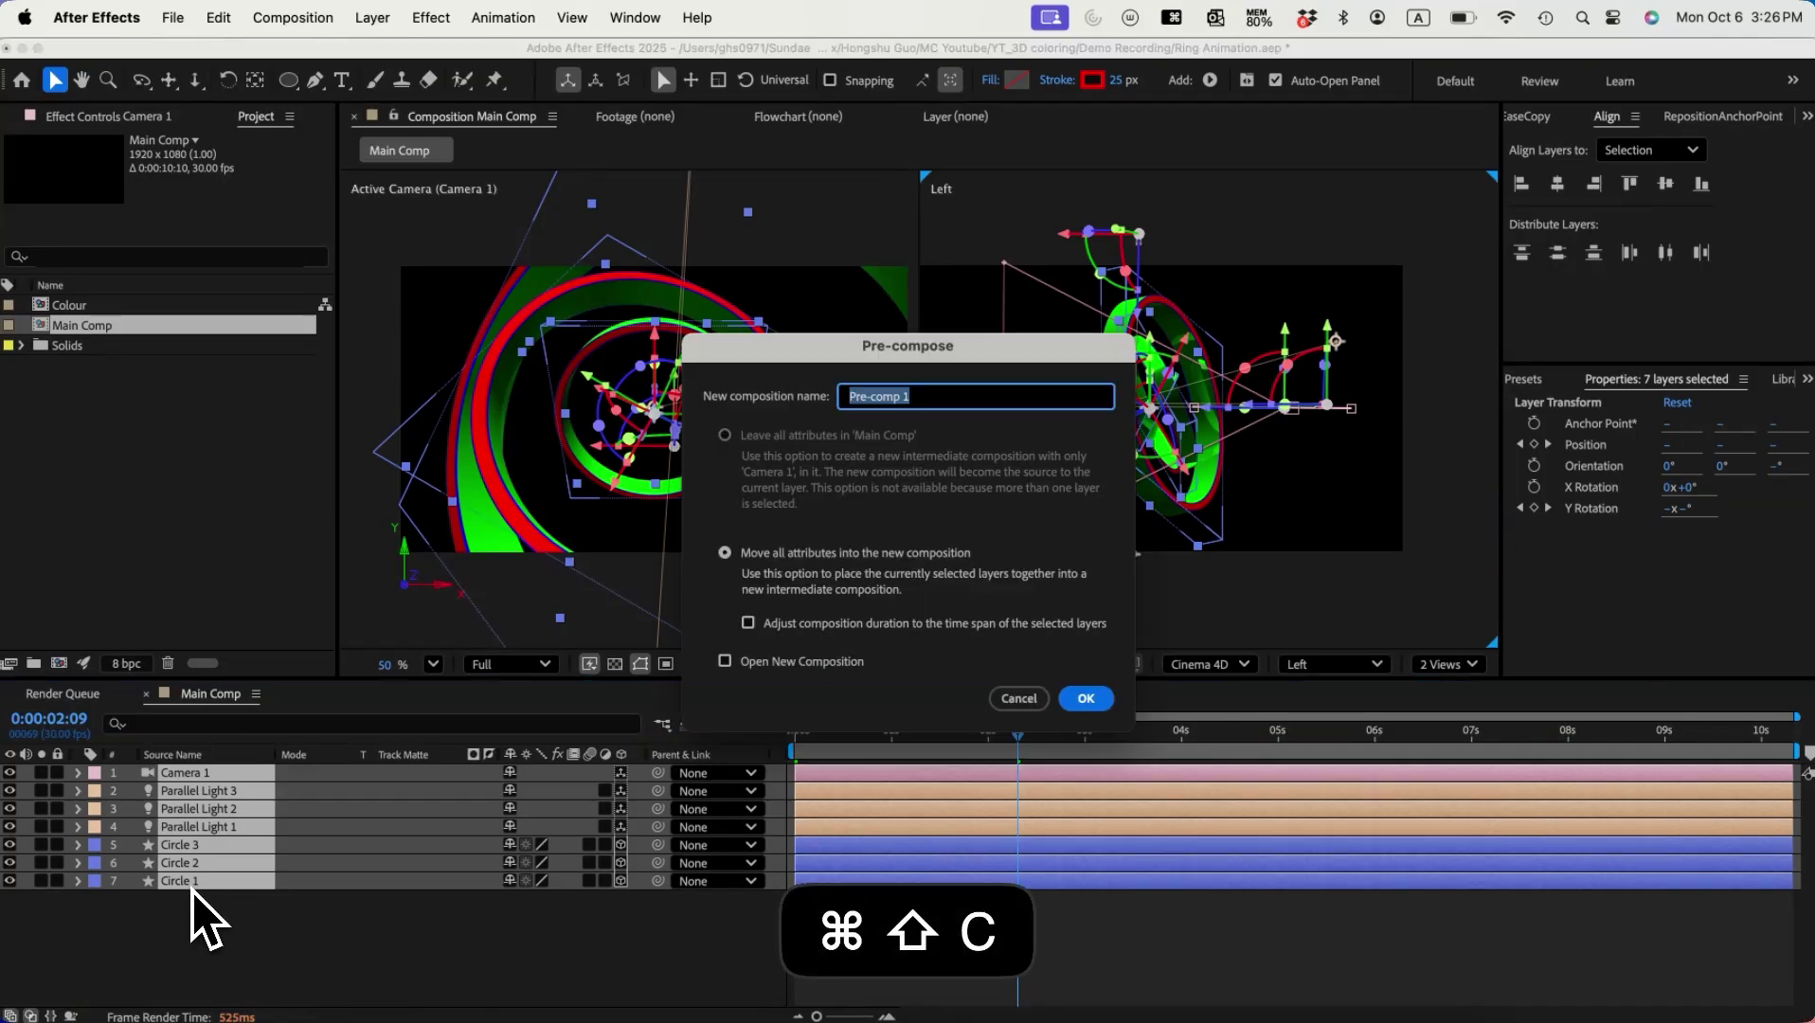
type("Ring Animati")
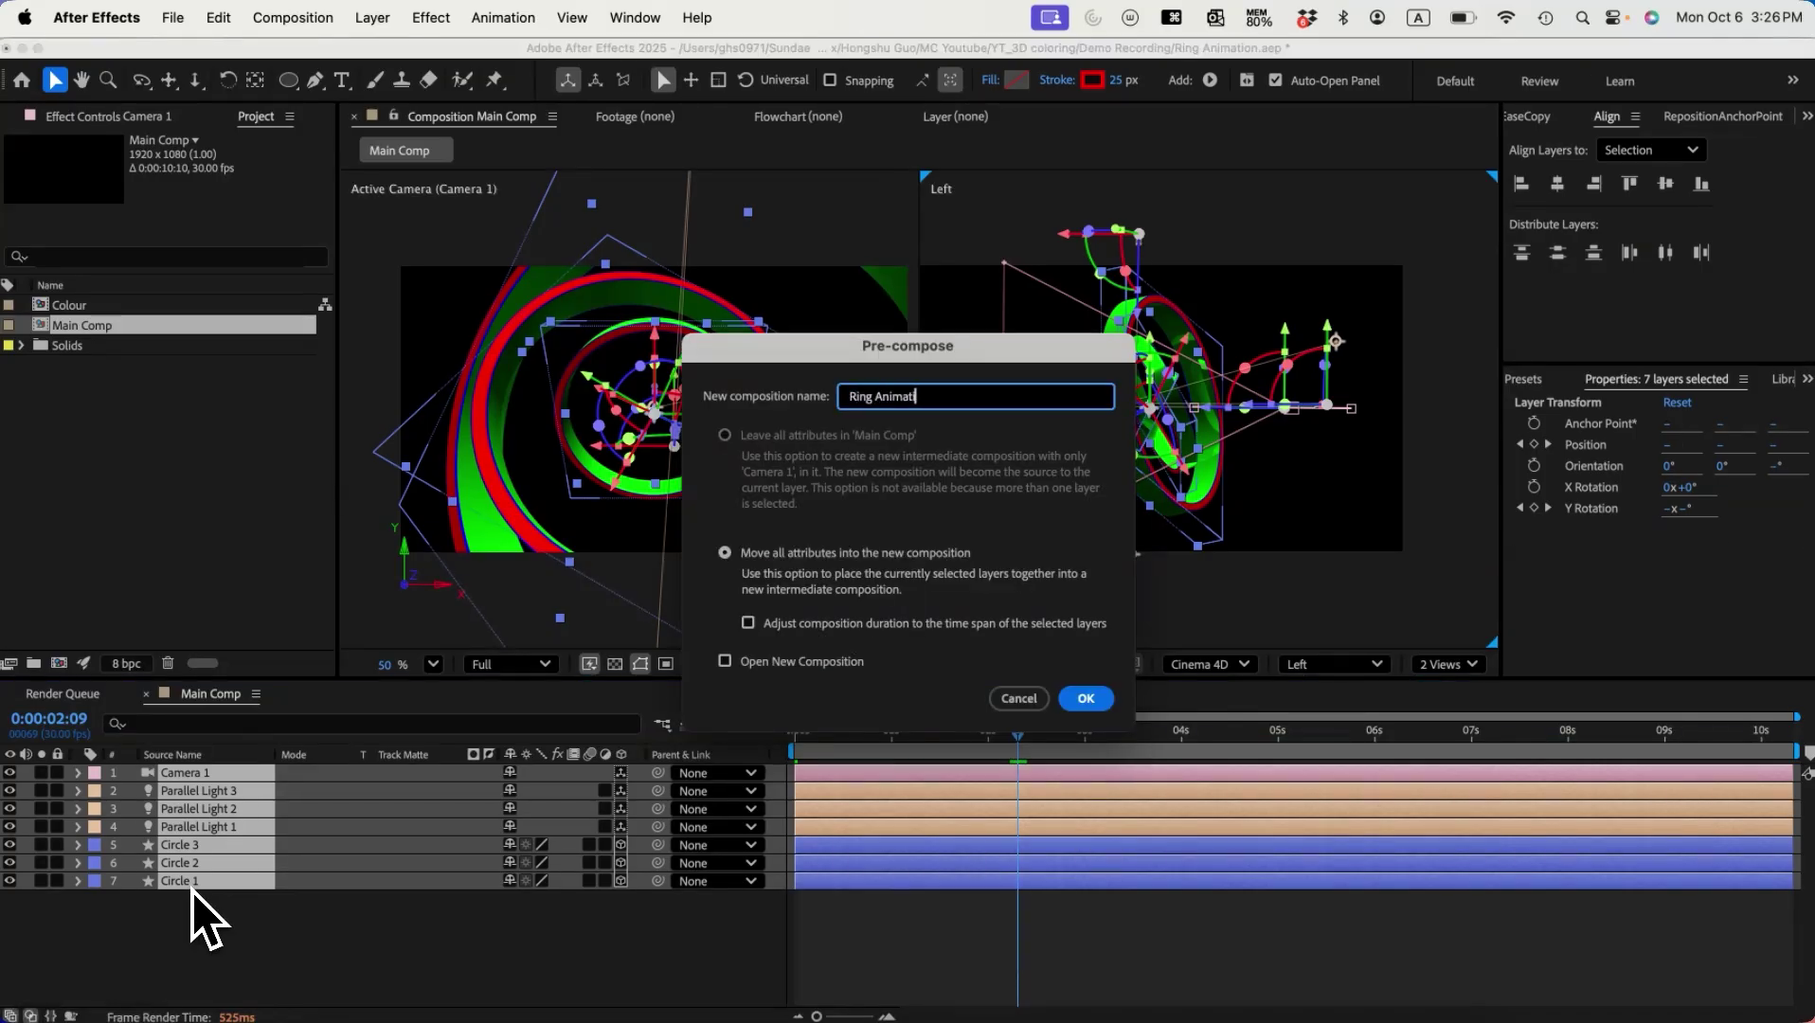
type("on")
key("Return")
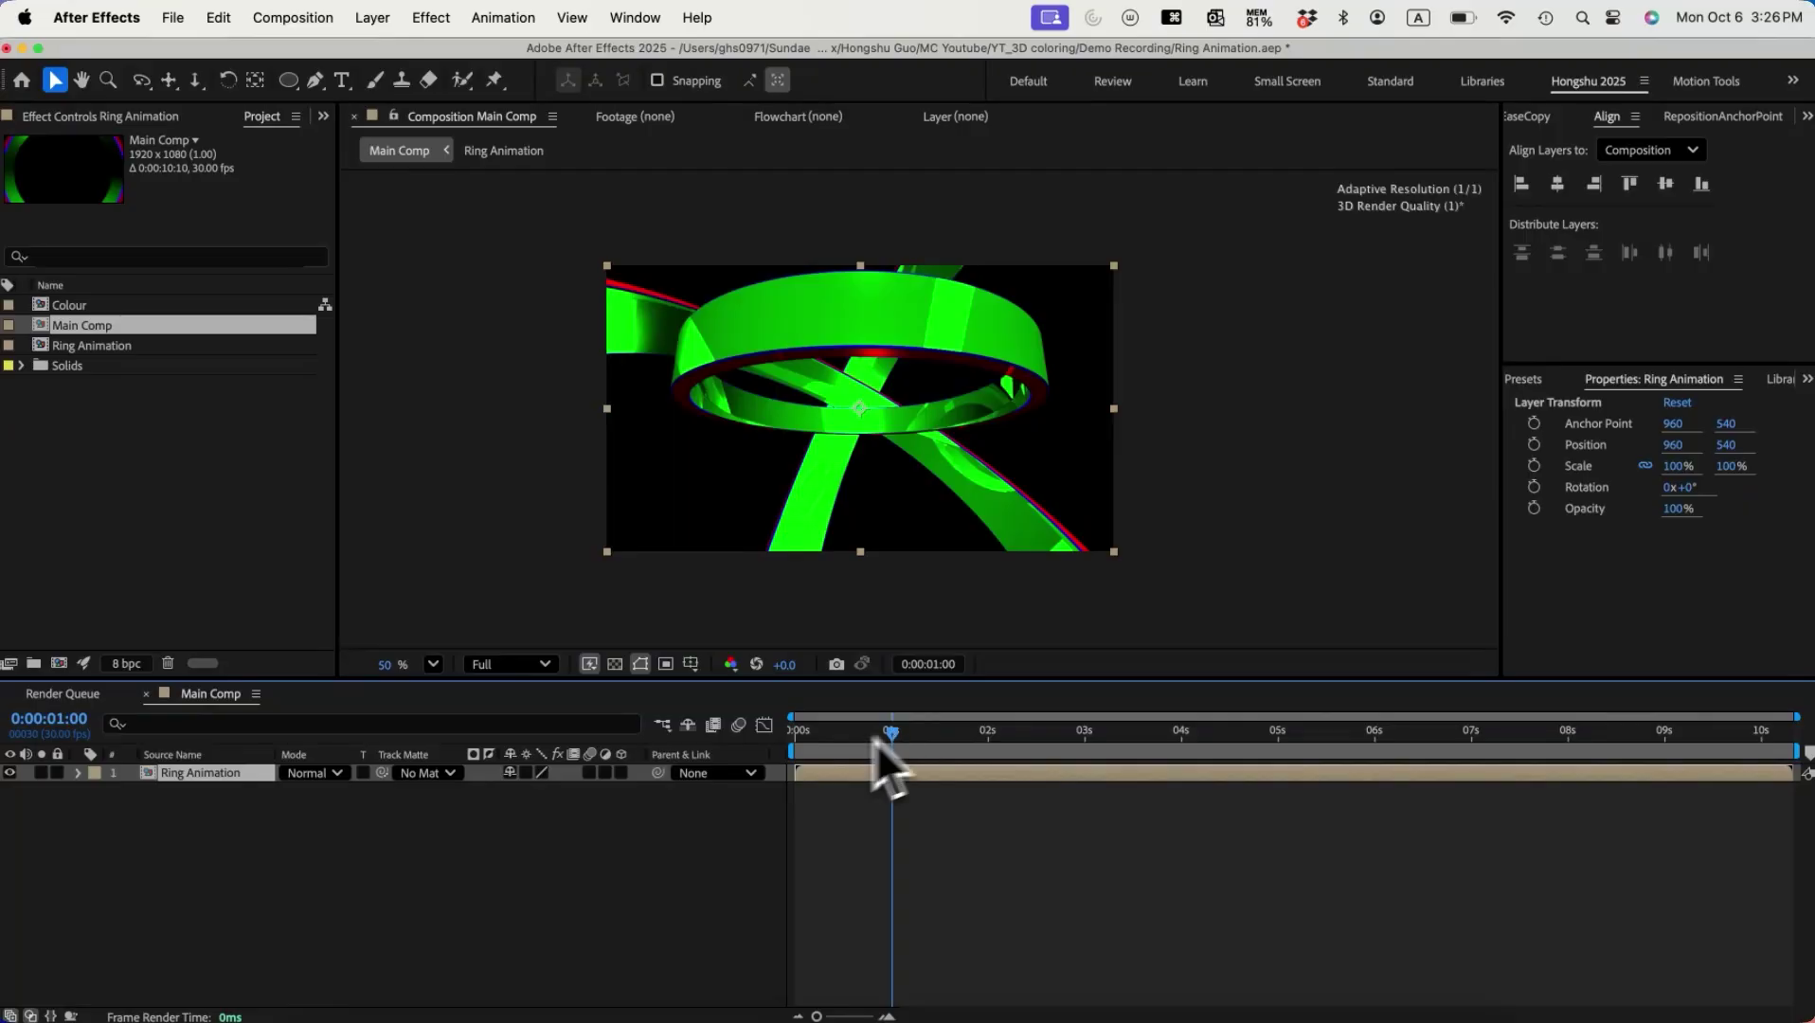
Step: Create a black 1920 x 1080 px solid named Bg1 in Main Comp
left_click(540, 867)
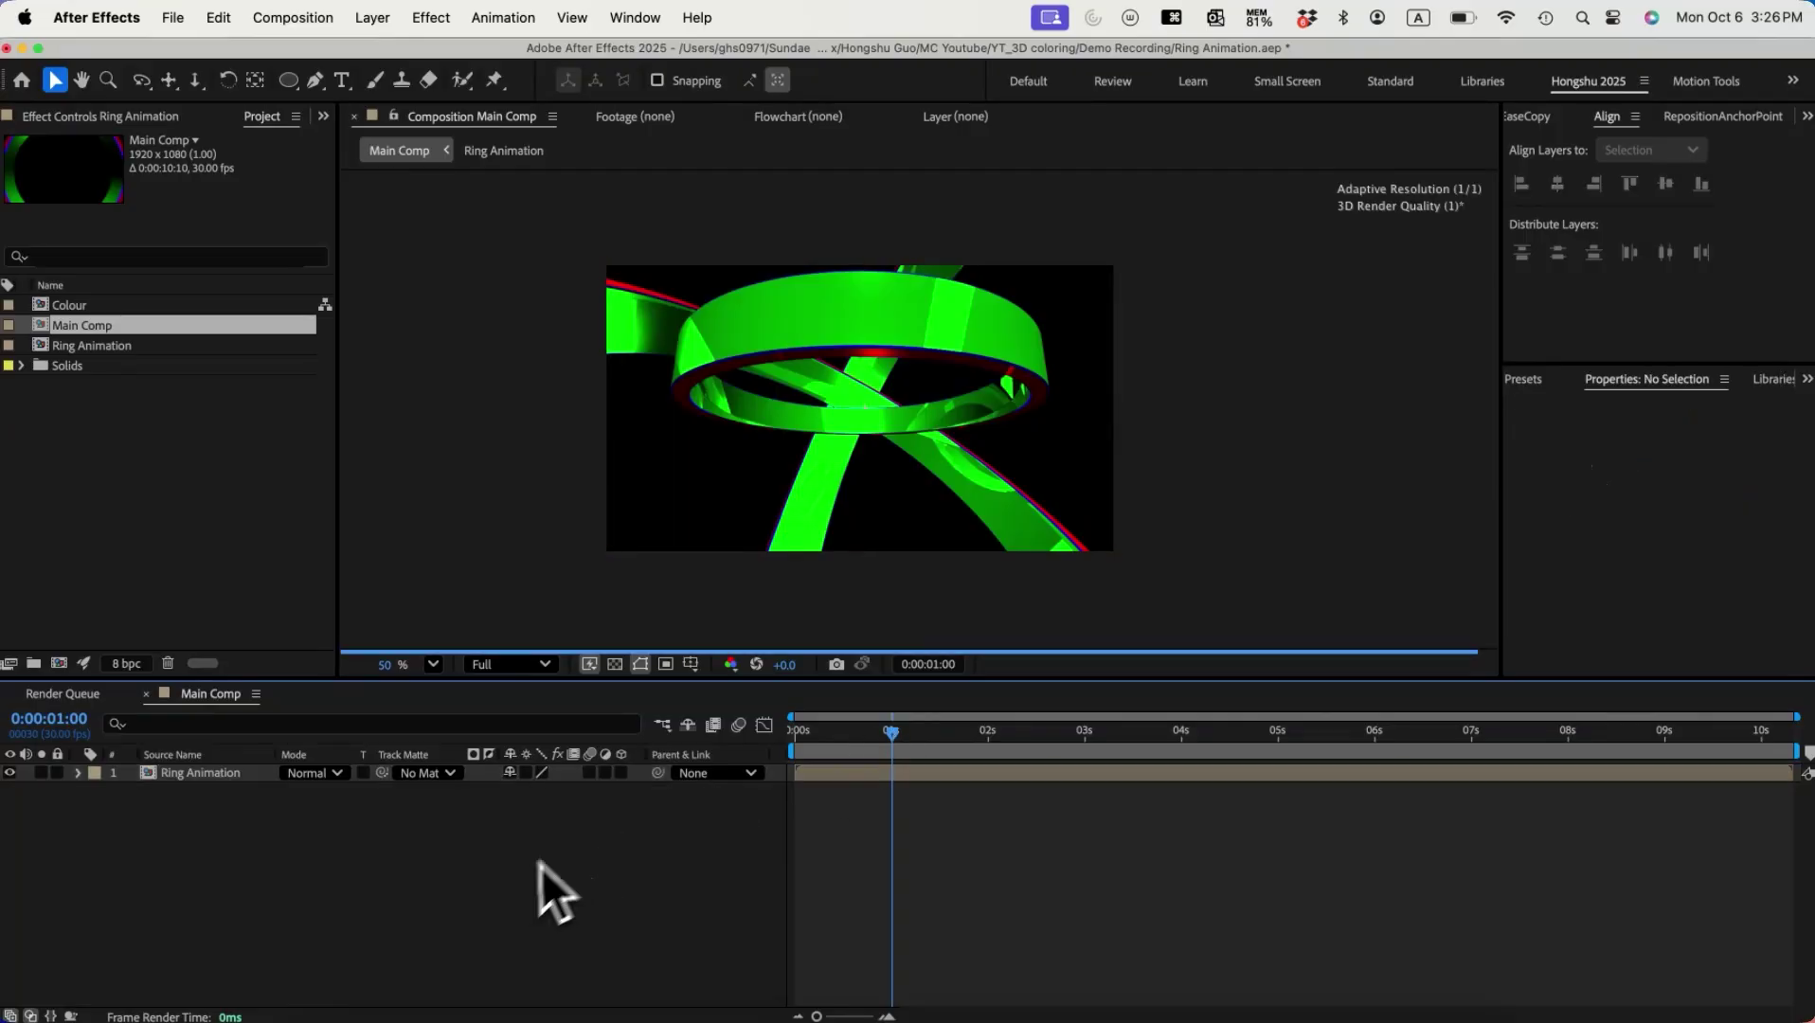
left_click(380, 19)
mouse_move(396, 65)
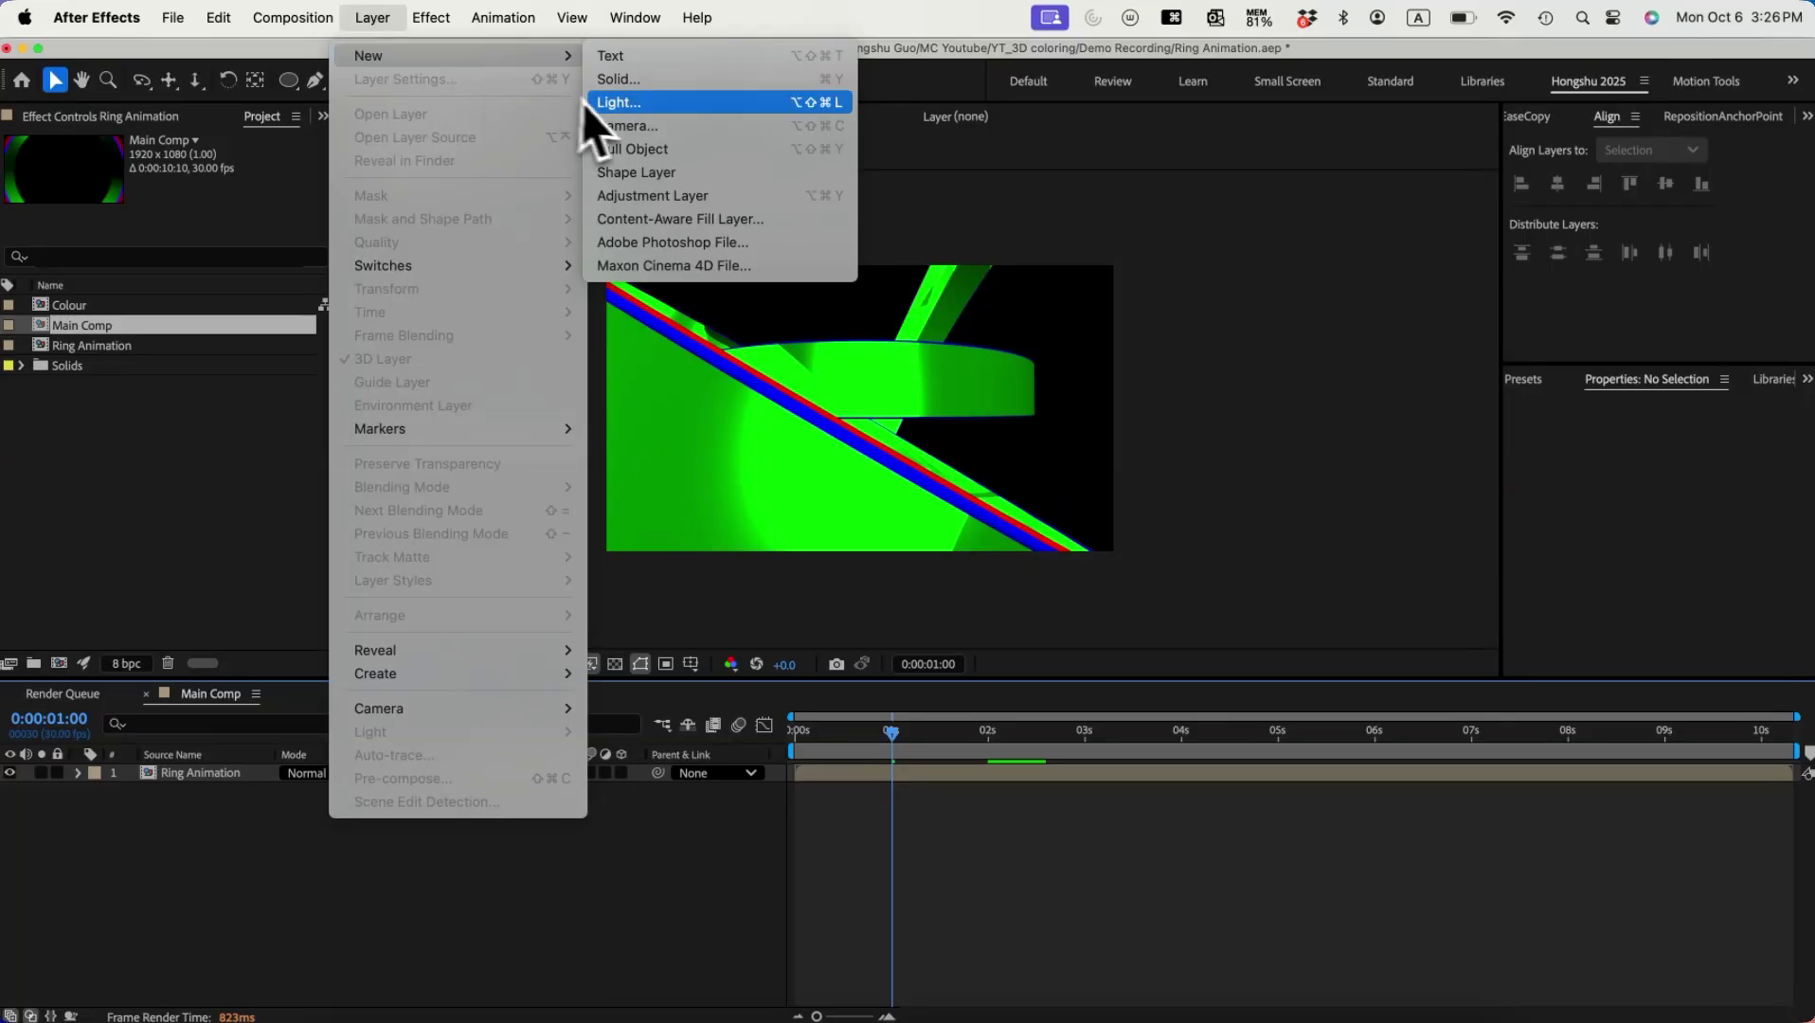
left_click(619, 79)
left_click(895, 699)
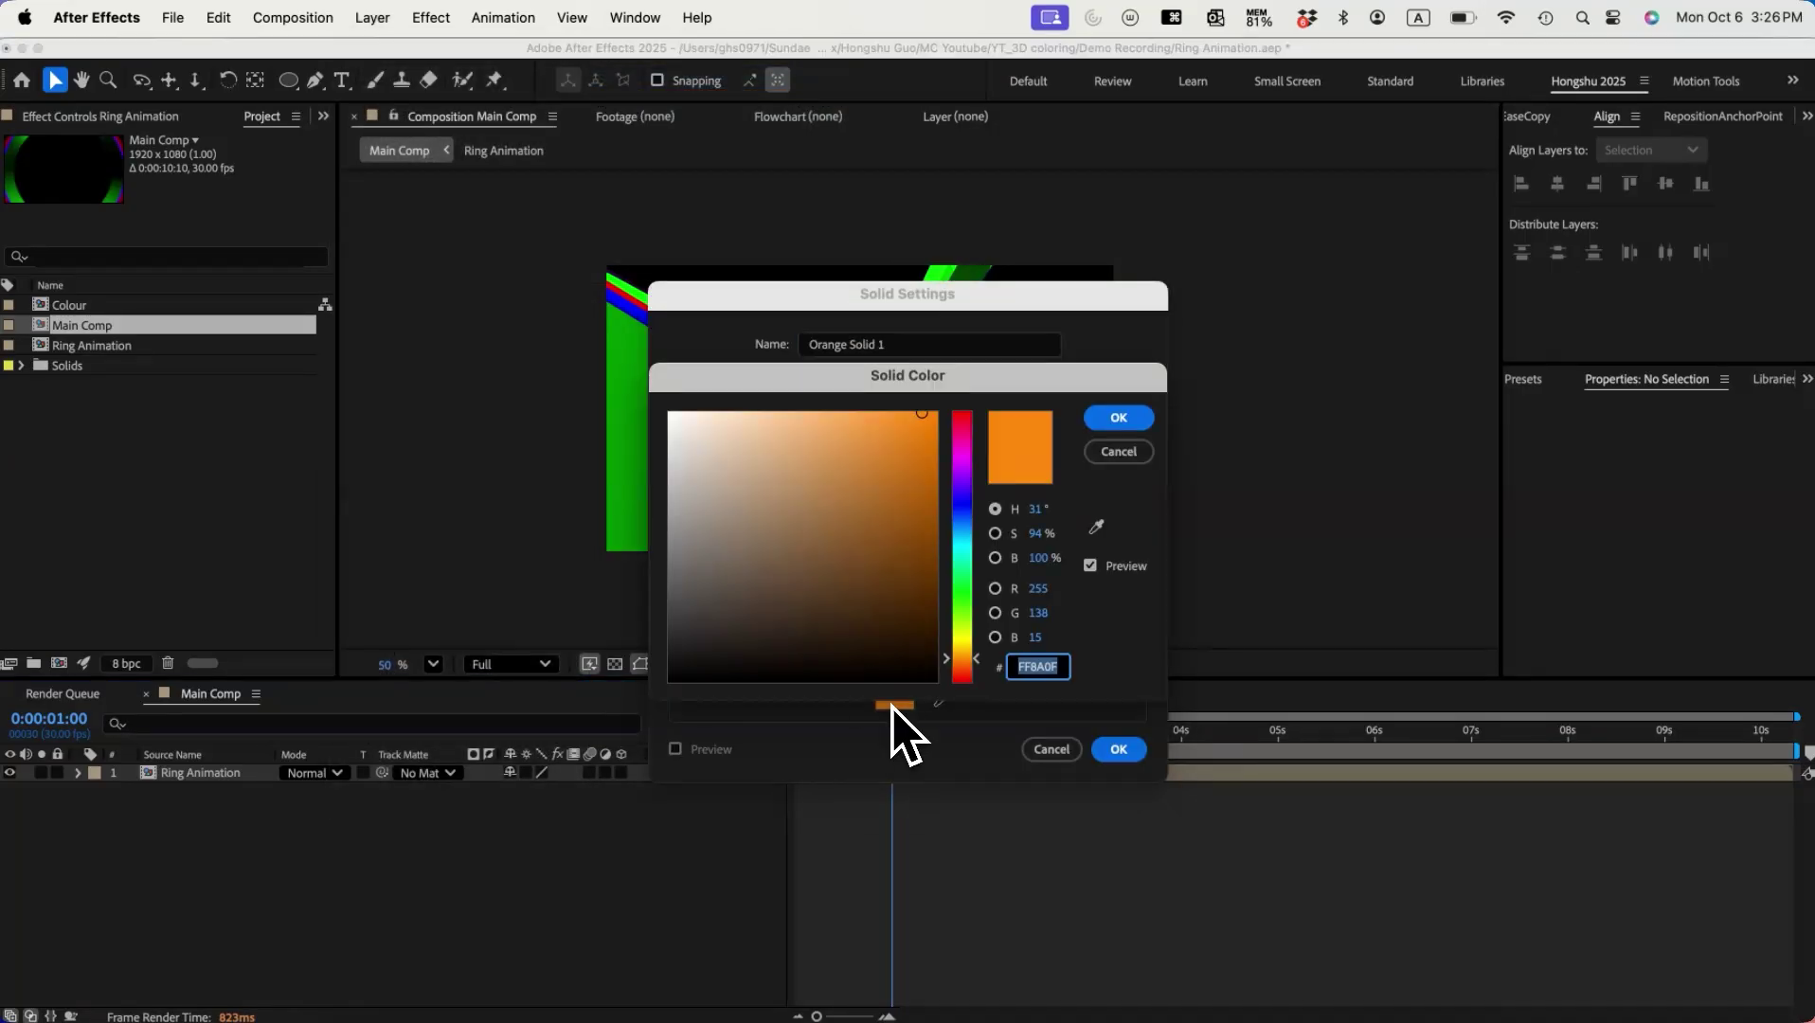
left_click_drag(838, 544, 573, 731)
left_click(1118, 417)
left_click(923, 343)
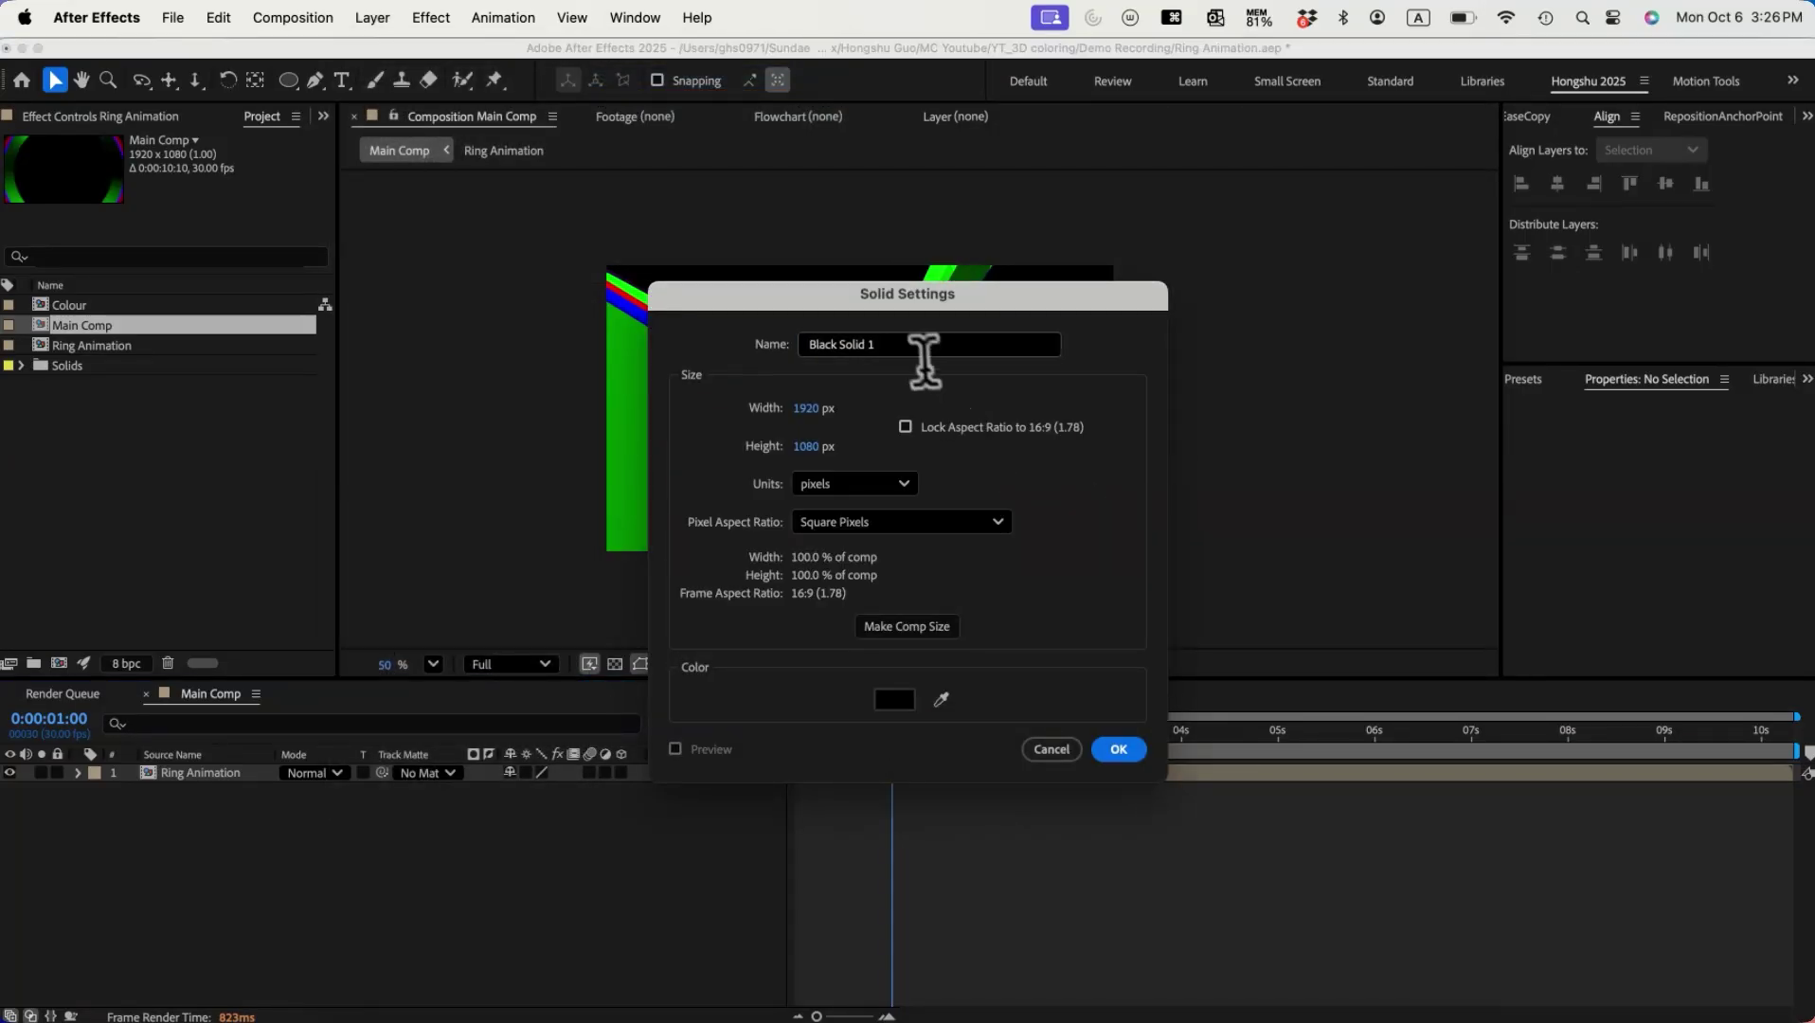
type("Bg1")
key("Return")
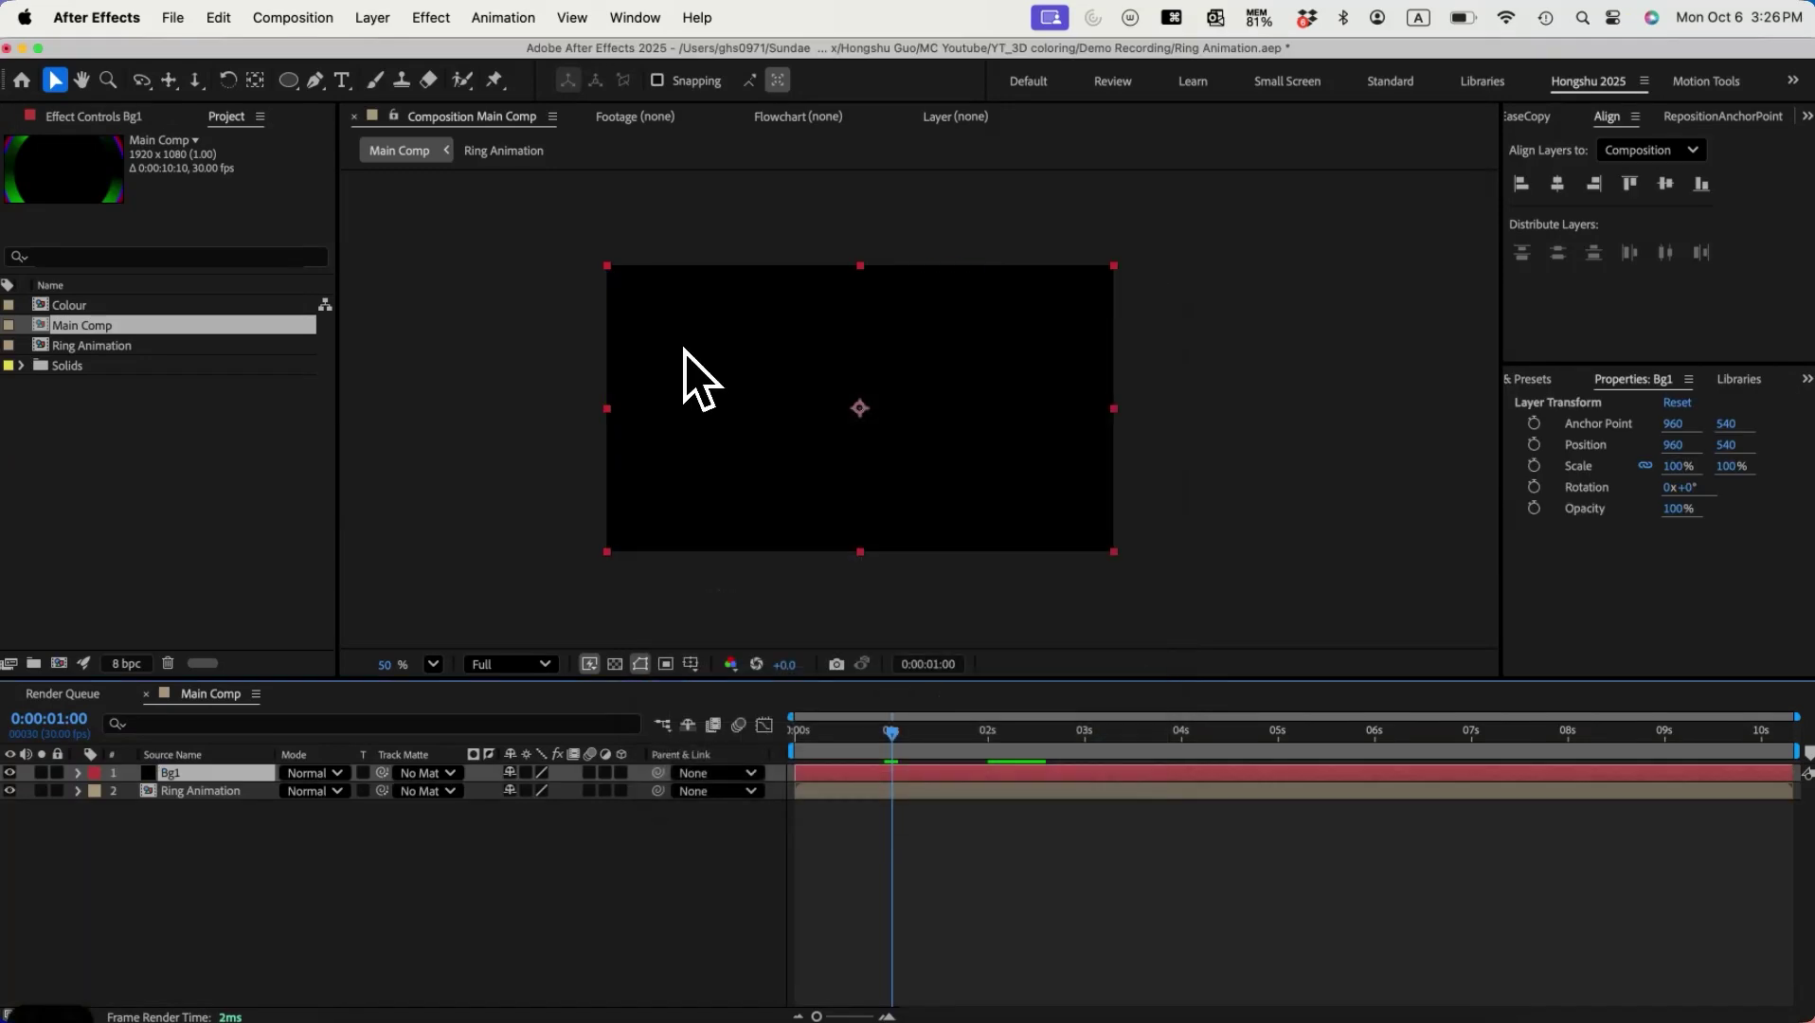
Step: Apply a Gradient Ramp to Bg1, placing its start just below the frame's bottom edge and its end just above the top edge
left_click(635, 17)
left_click(706, 309)
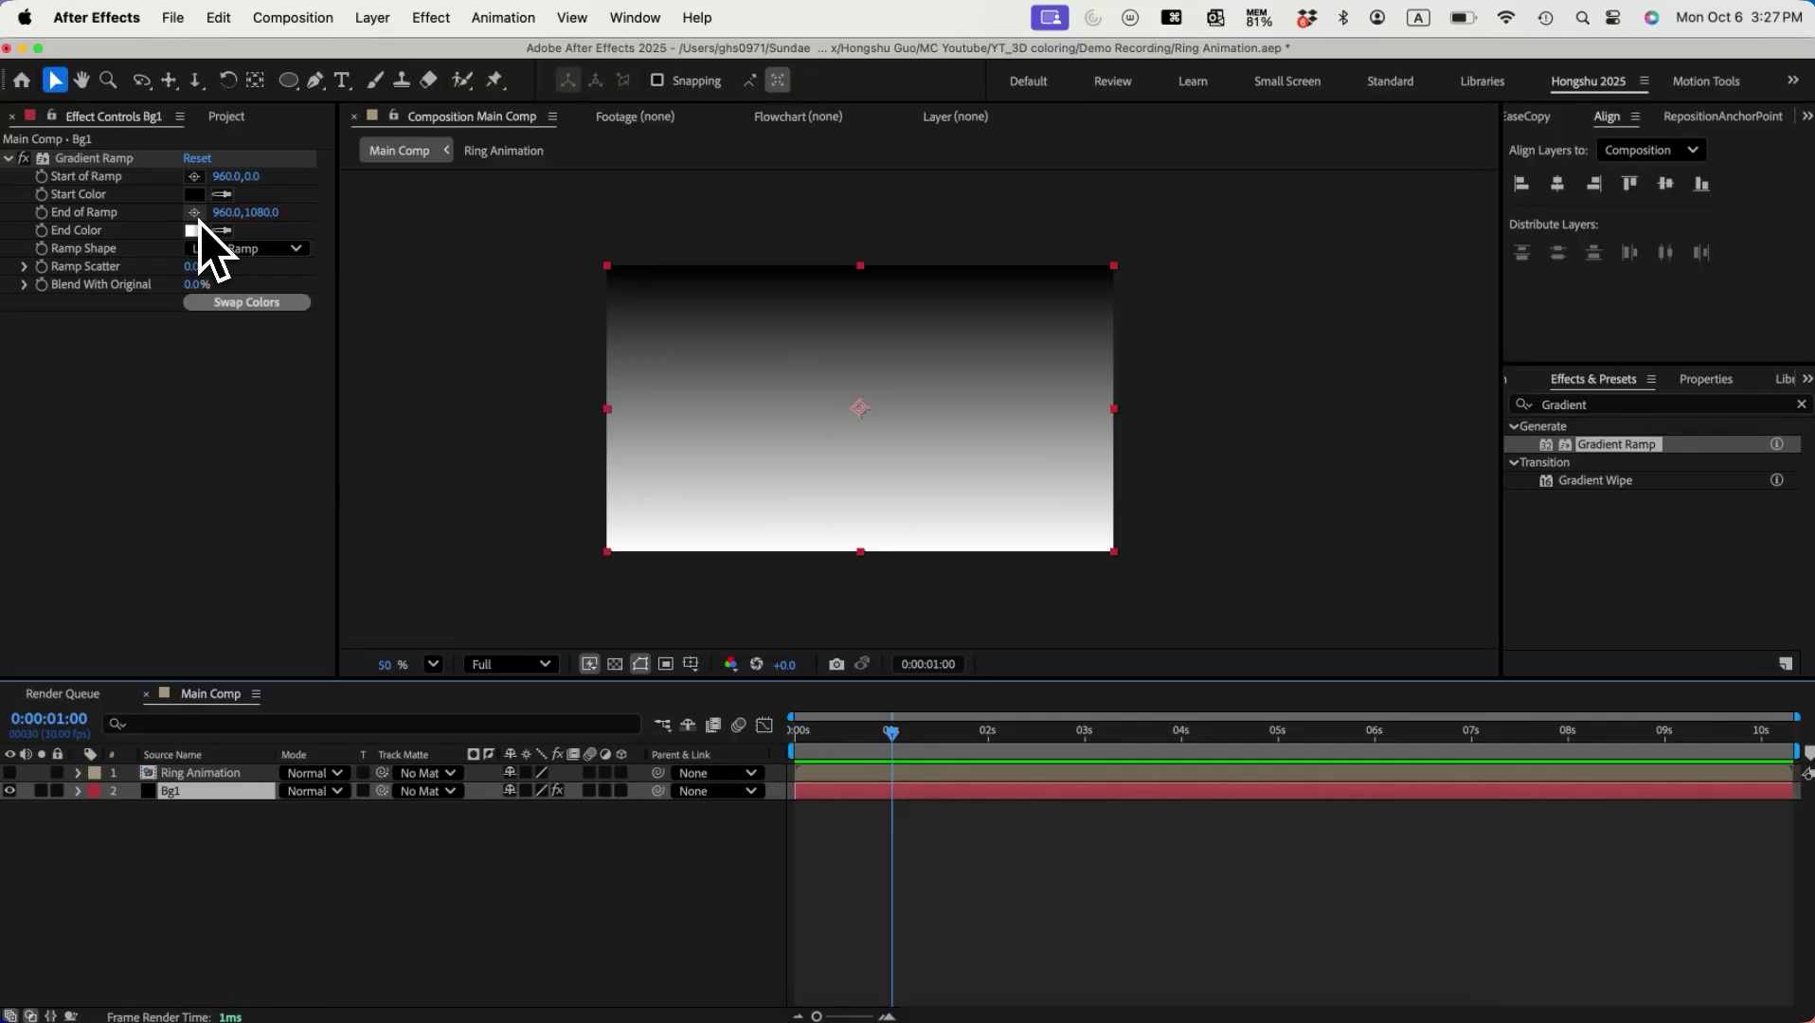
left_click(195, 213)
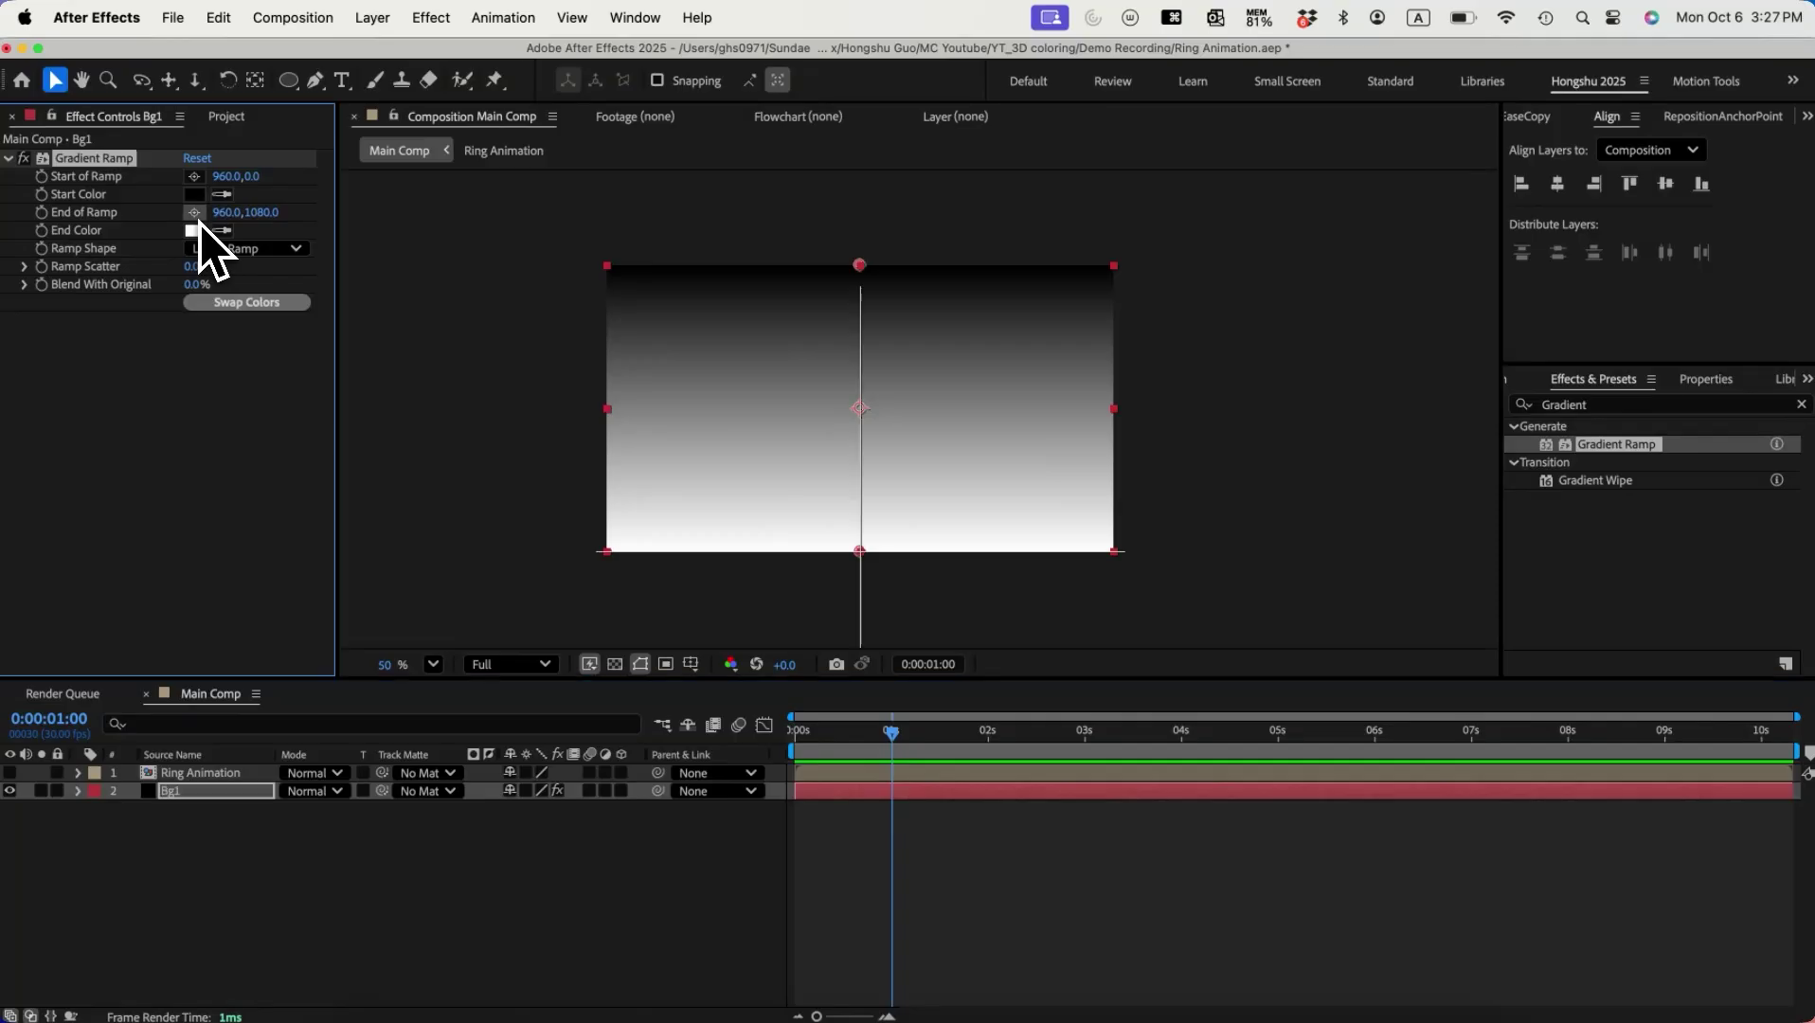
left_click(848, 258)
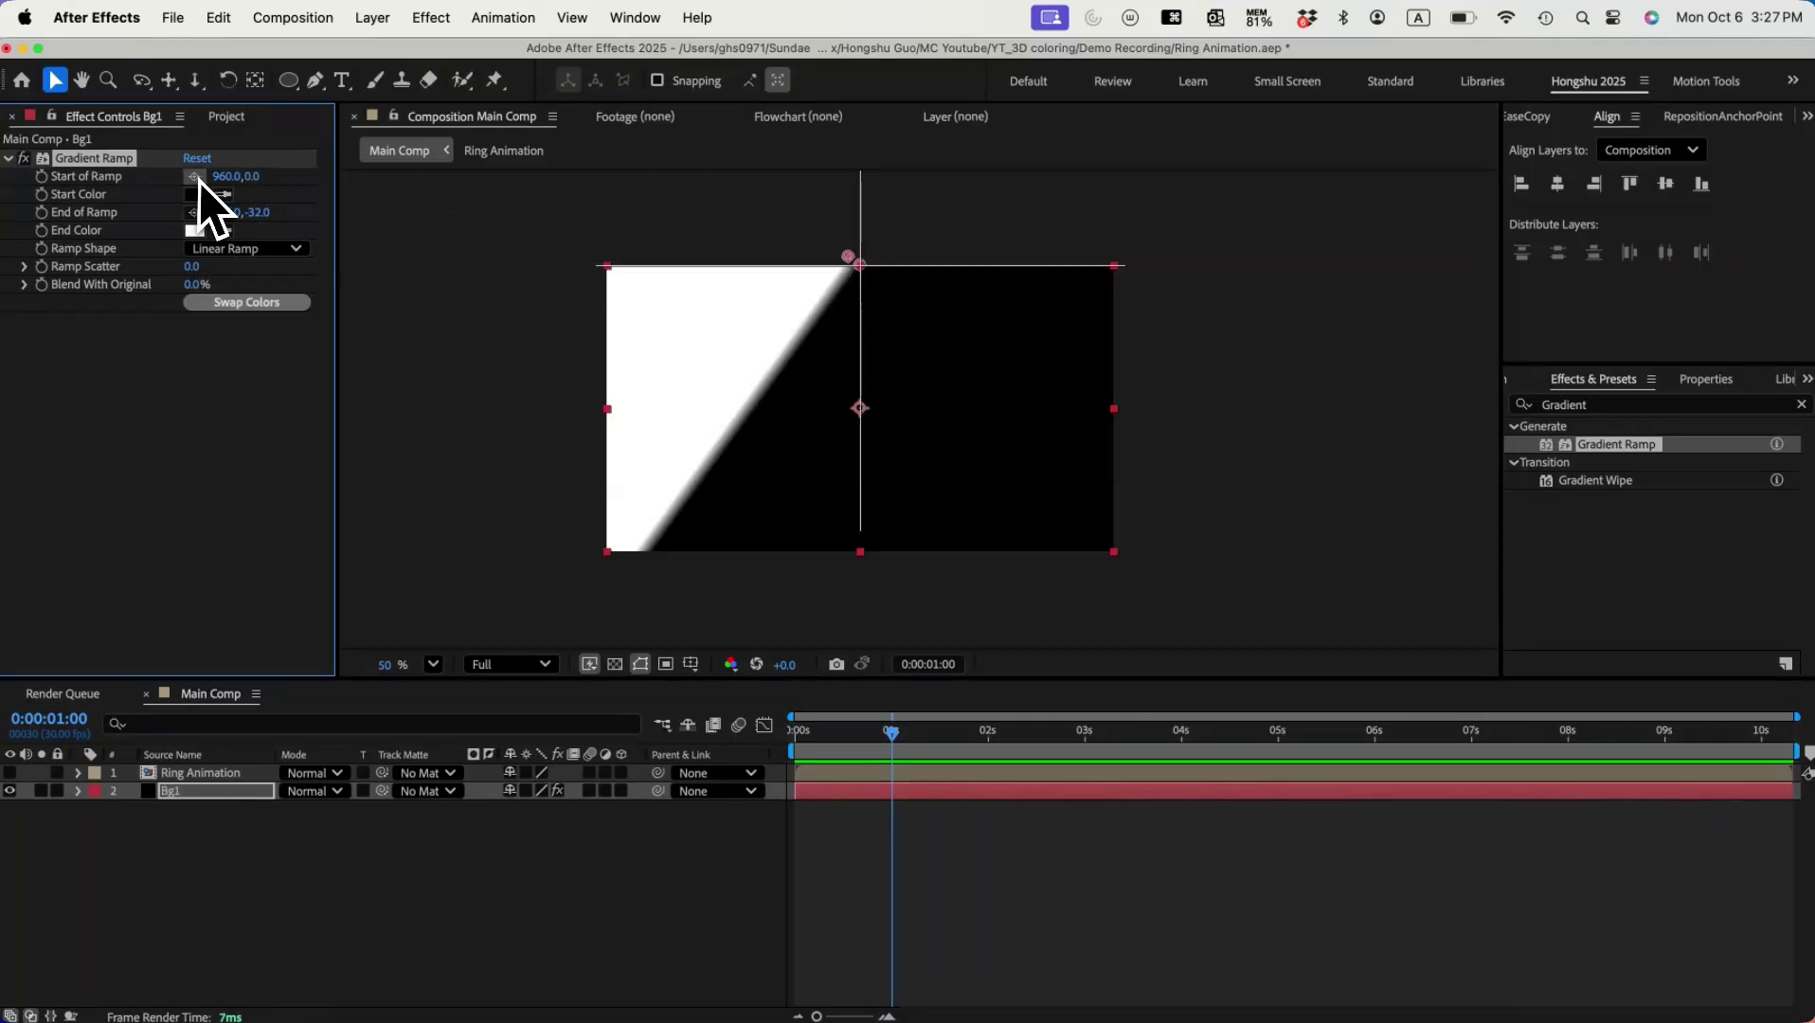
left_click(195, 176)
left_click(853, 557)
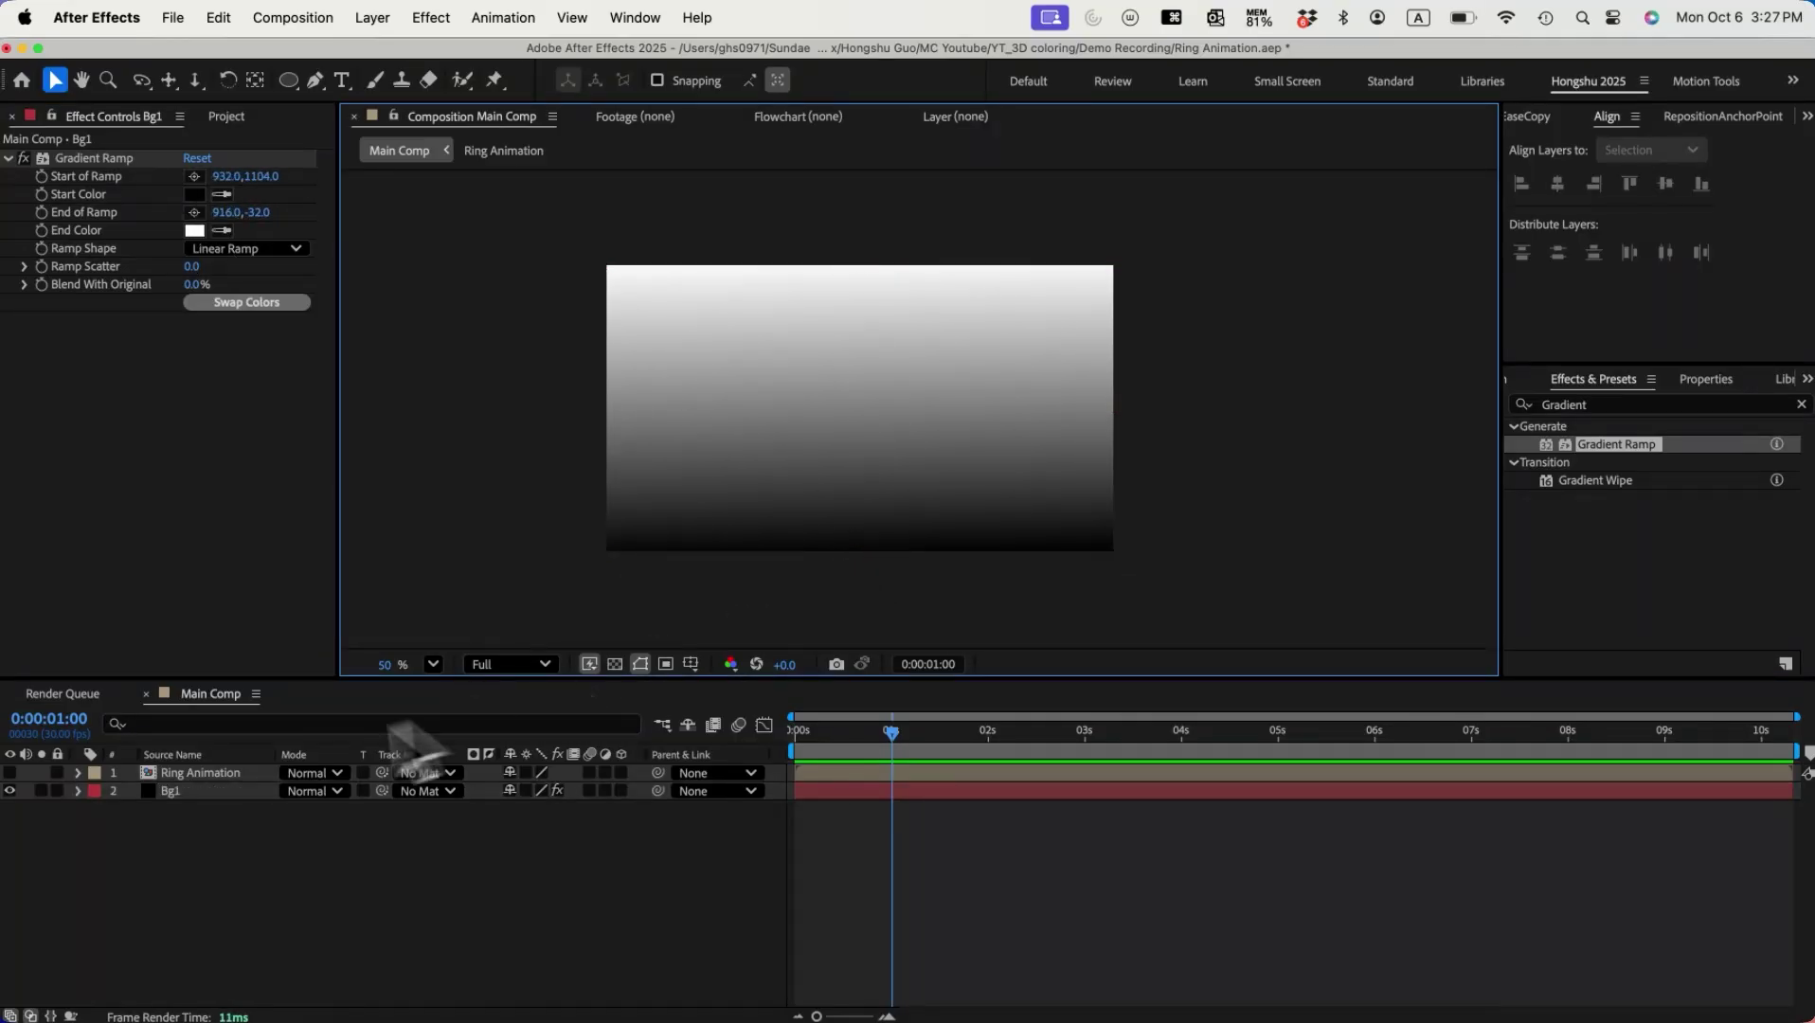
left_click(229, 816)
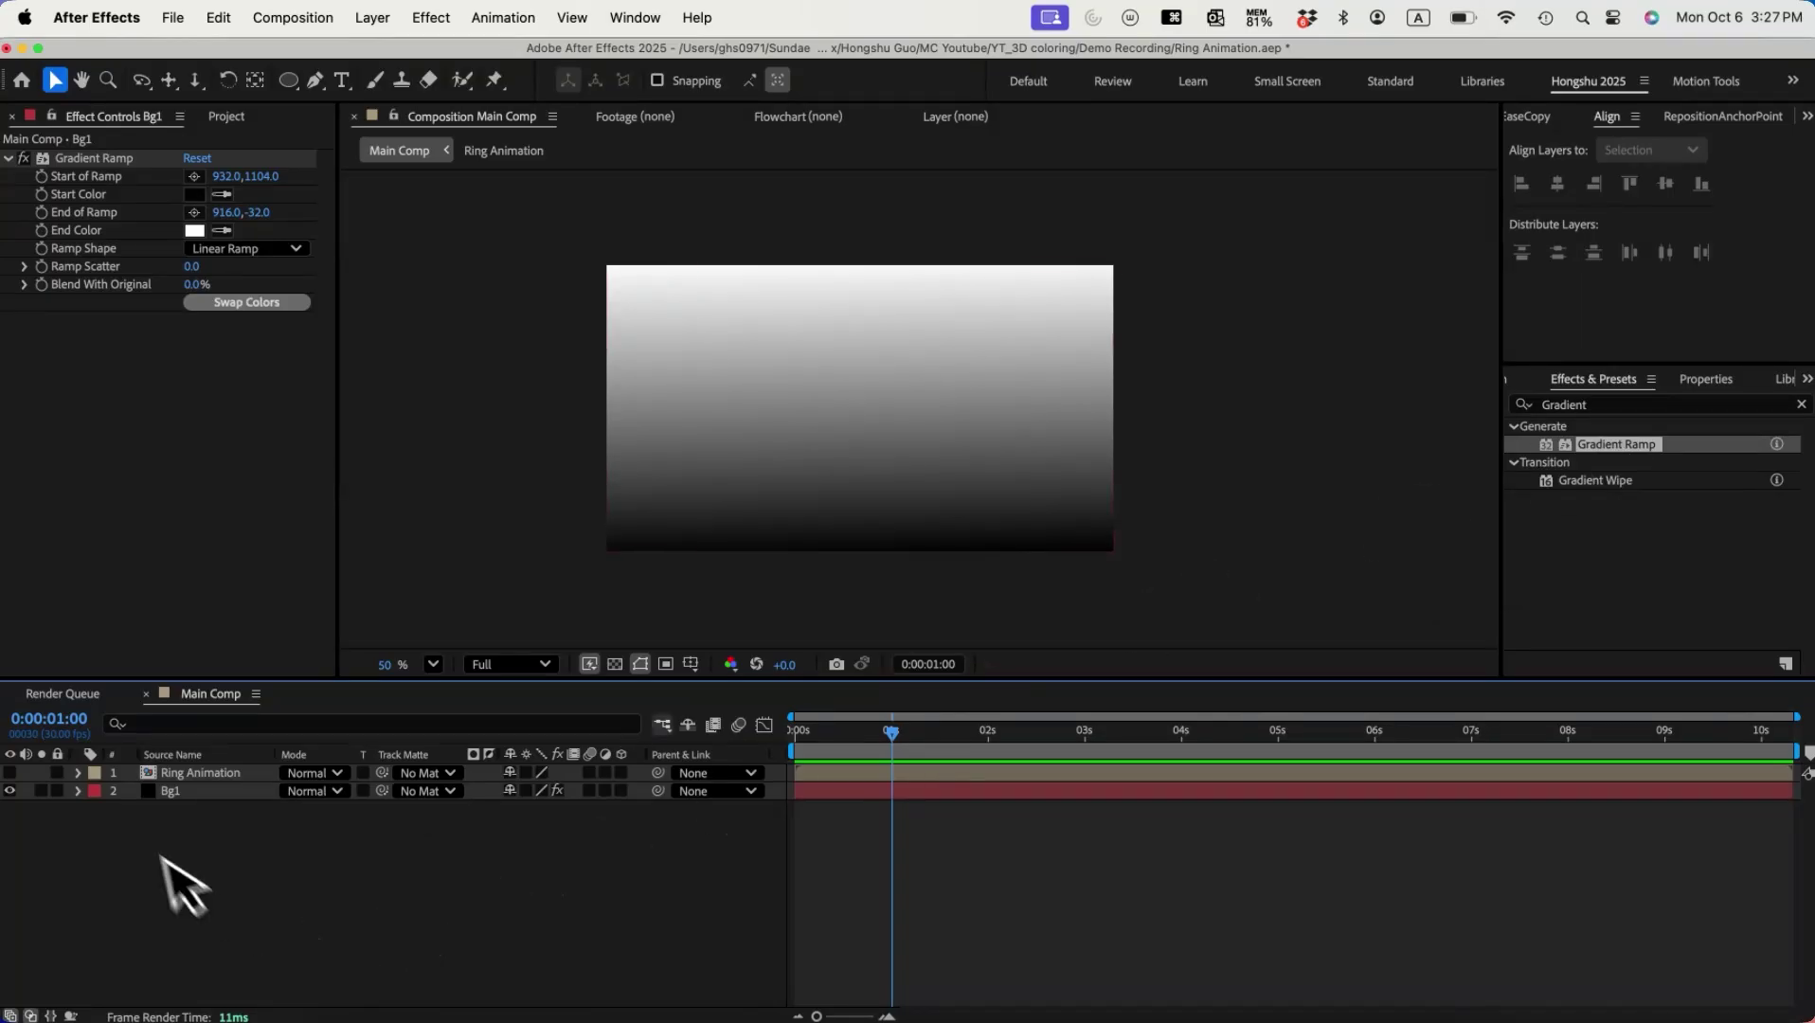
Step: Duplicate Bg1 and make the upper copy's gradient a Radial Ramp starting at about 952, 564 and ending at about 940, -324
left_click(171, 793)
key("super+d")
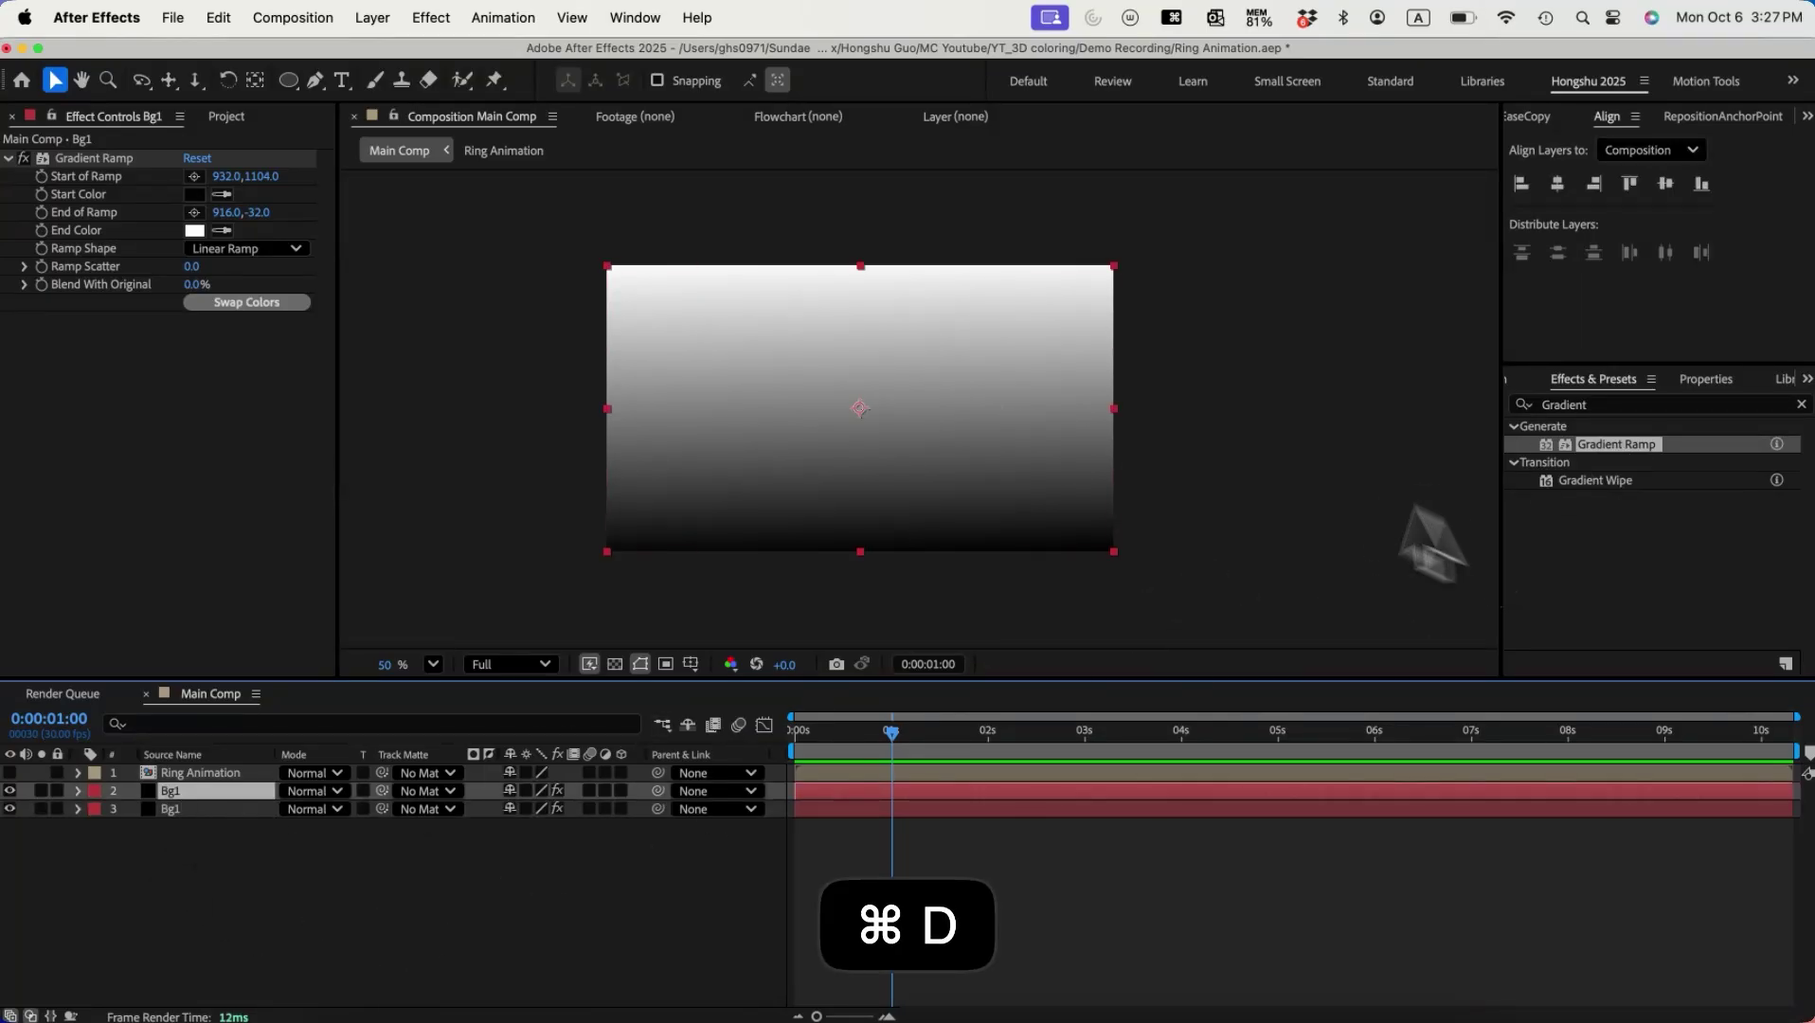
left_click(216, 252)
left_click(232, 290)
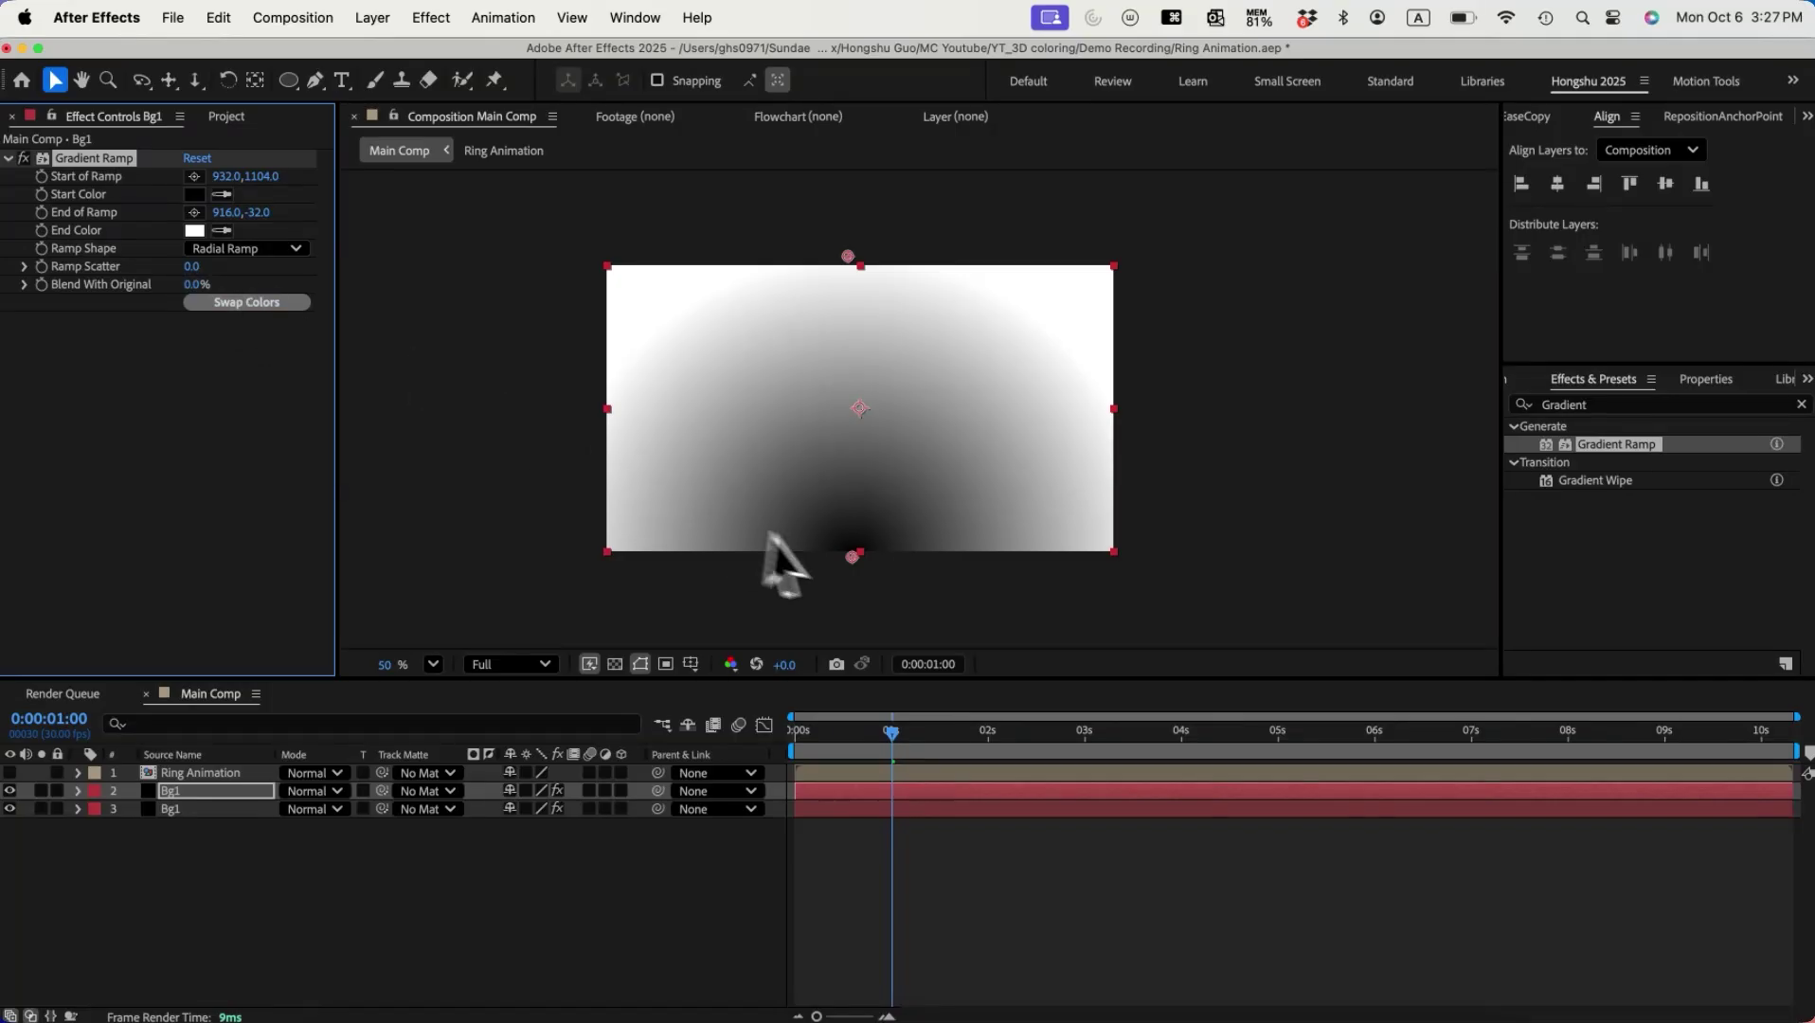
left_click_drag(854, 557, 857, 413)
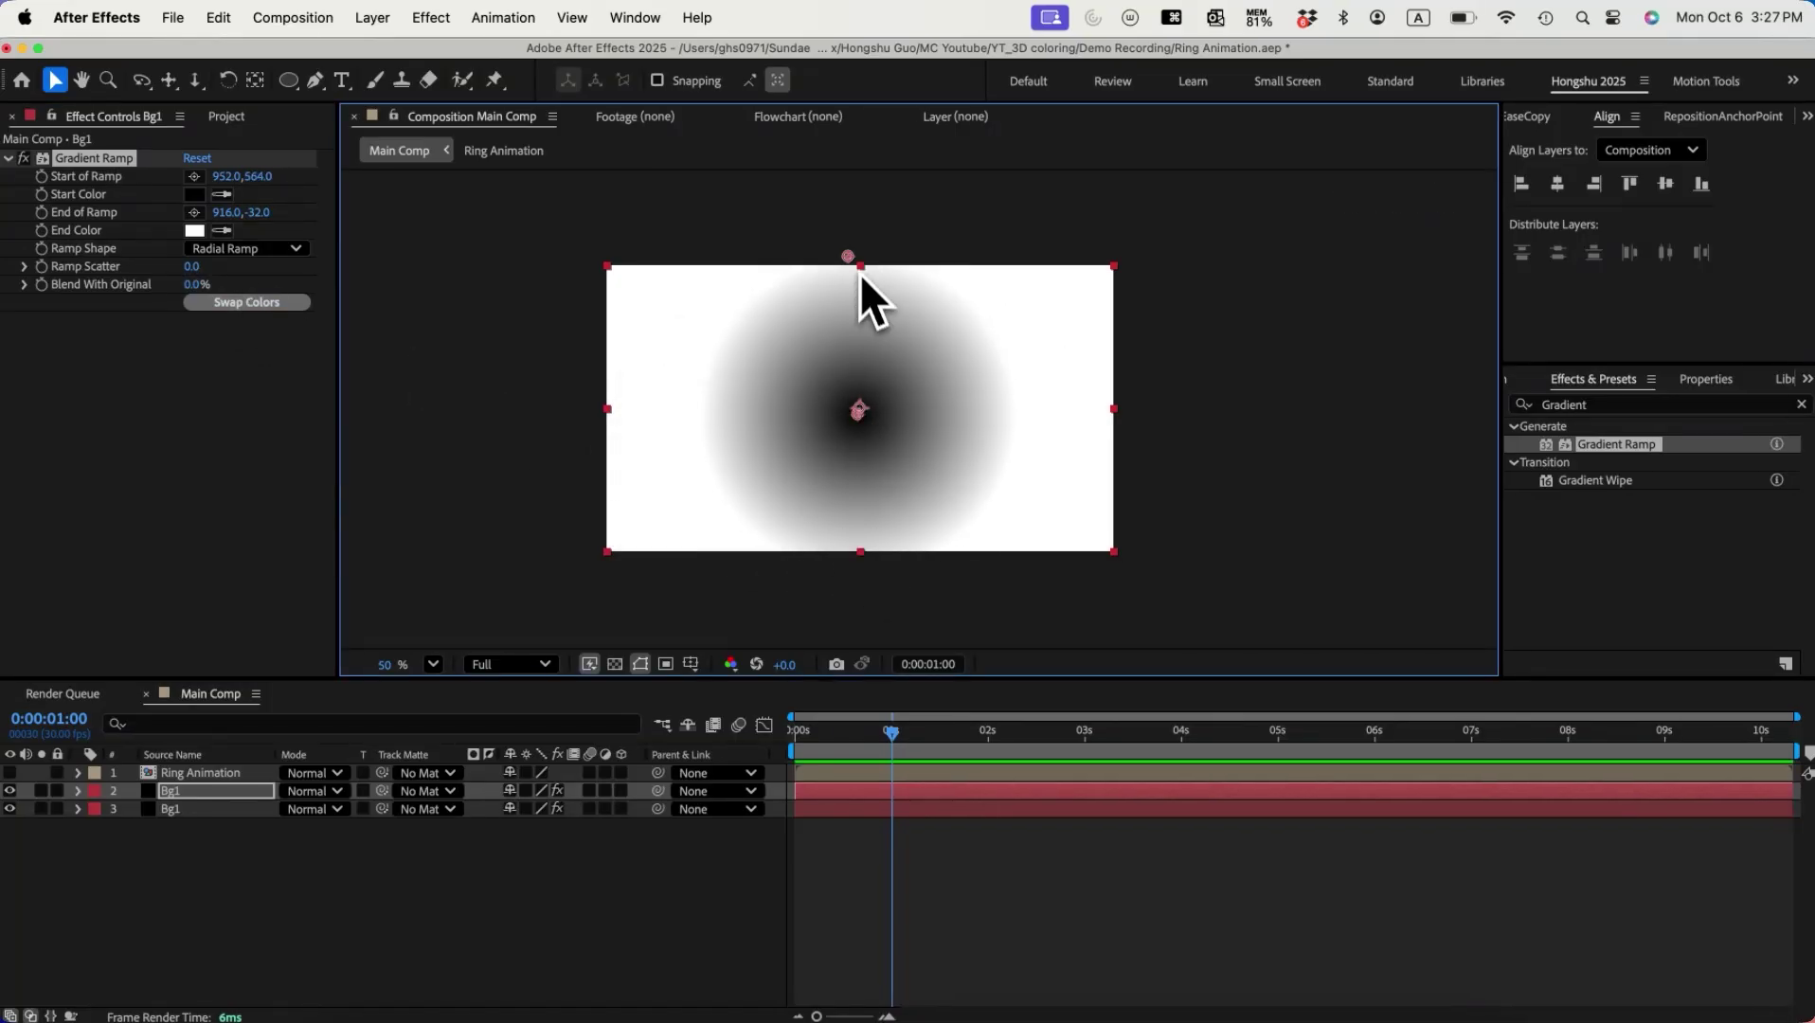
left_click_drag(861, 271, 859, 210)
Step: Colour the radial gradient with start colour 4782FF and dark blue end colour 041D94
left_click(194, 193)
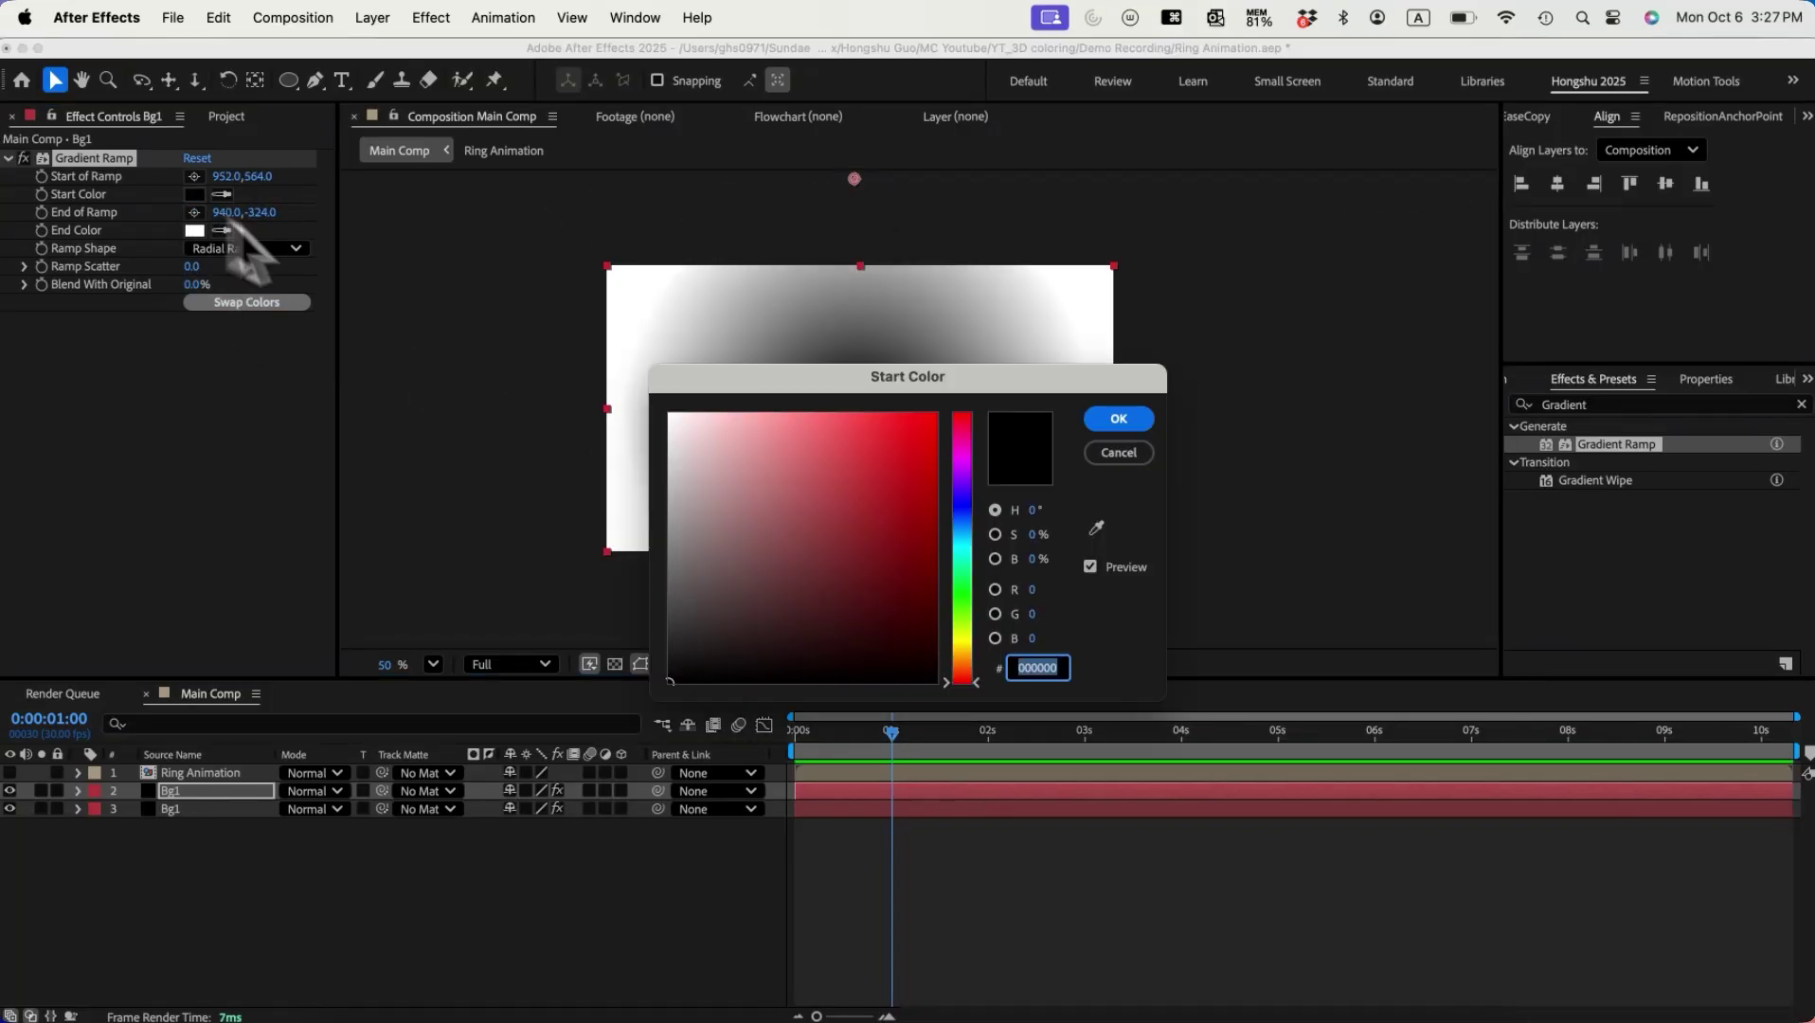
left_click_drag(960, 544, 962, 516)
left_click_drag(857, 464, 862, 414)
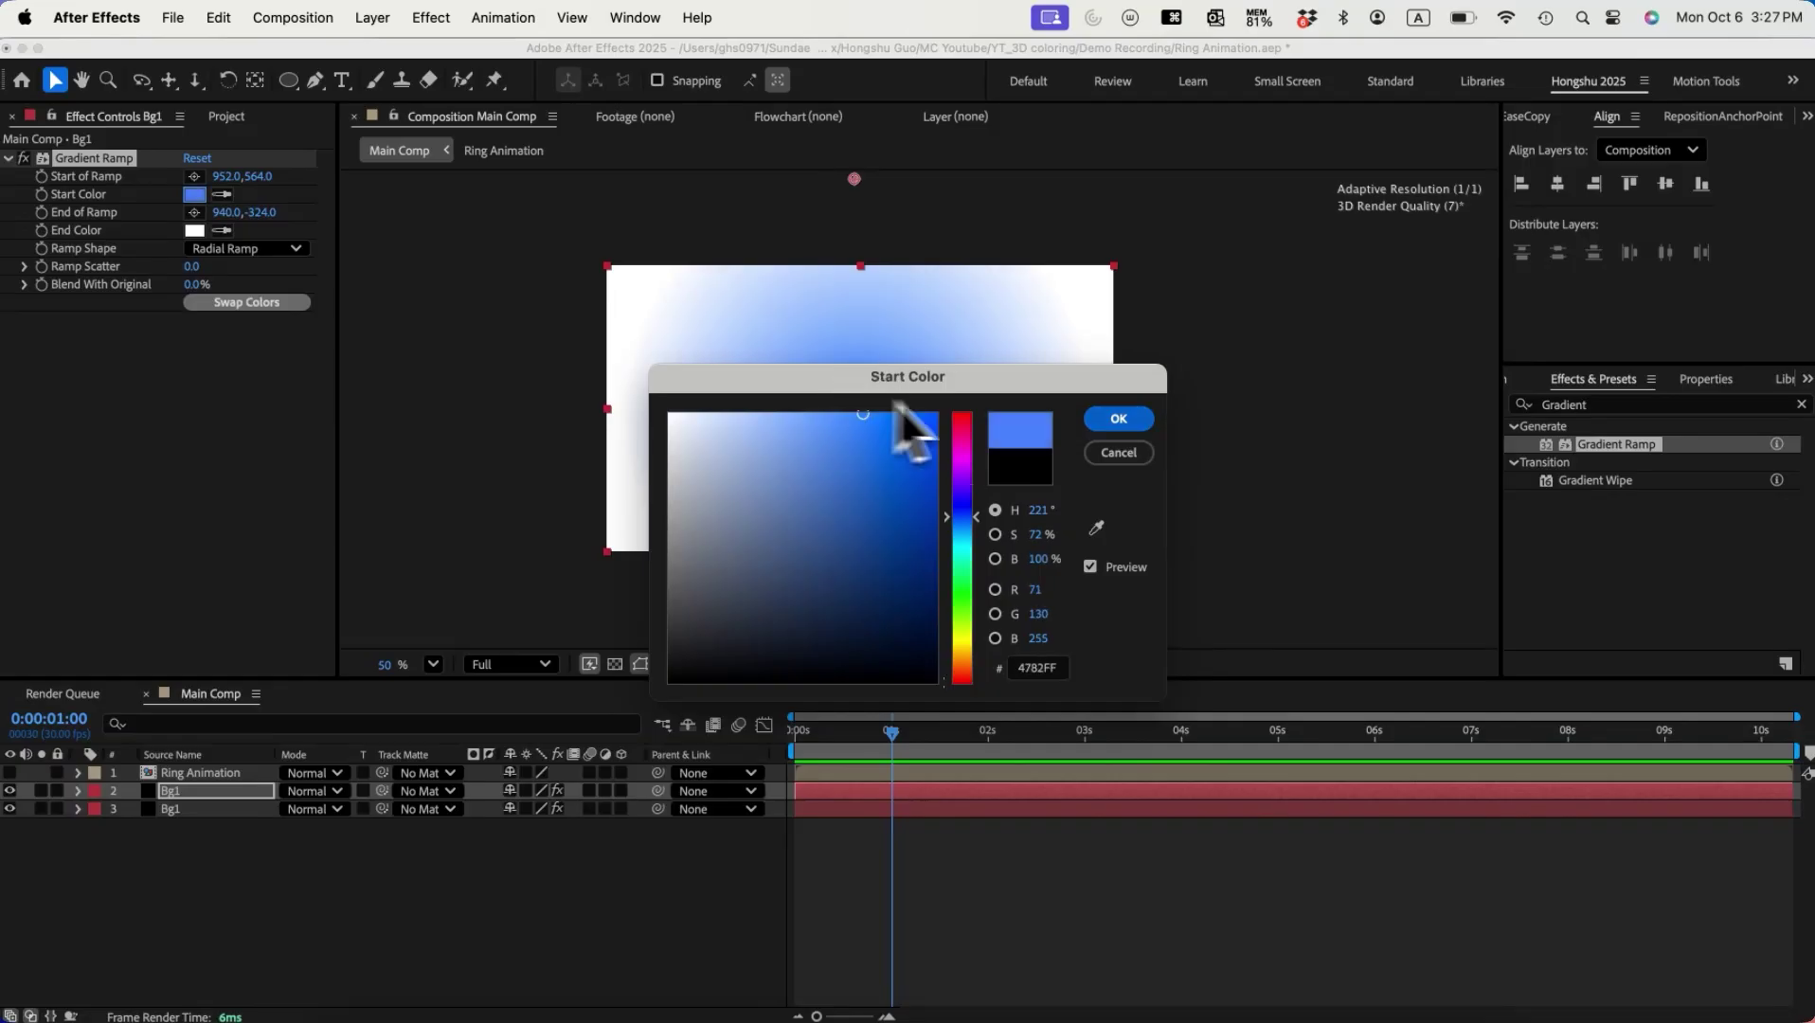
left_click(1119, 417)
left_click(194, 230)
left_click(946, 519)
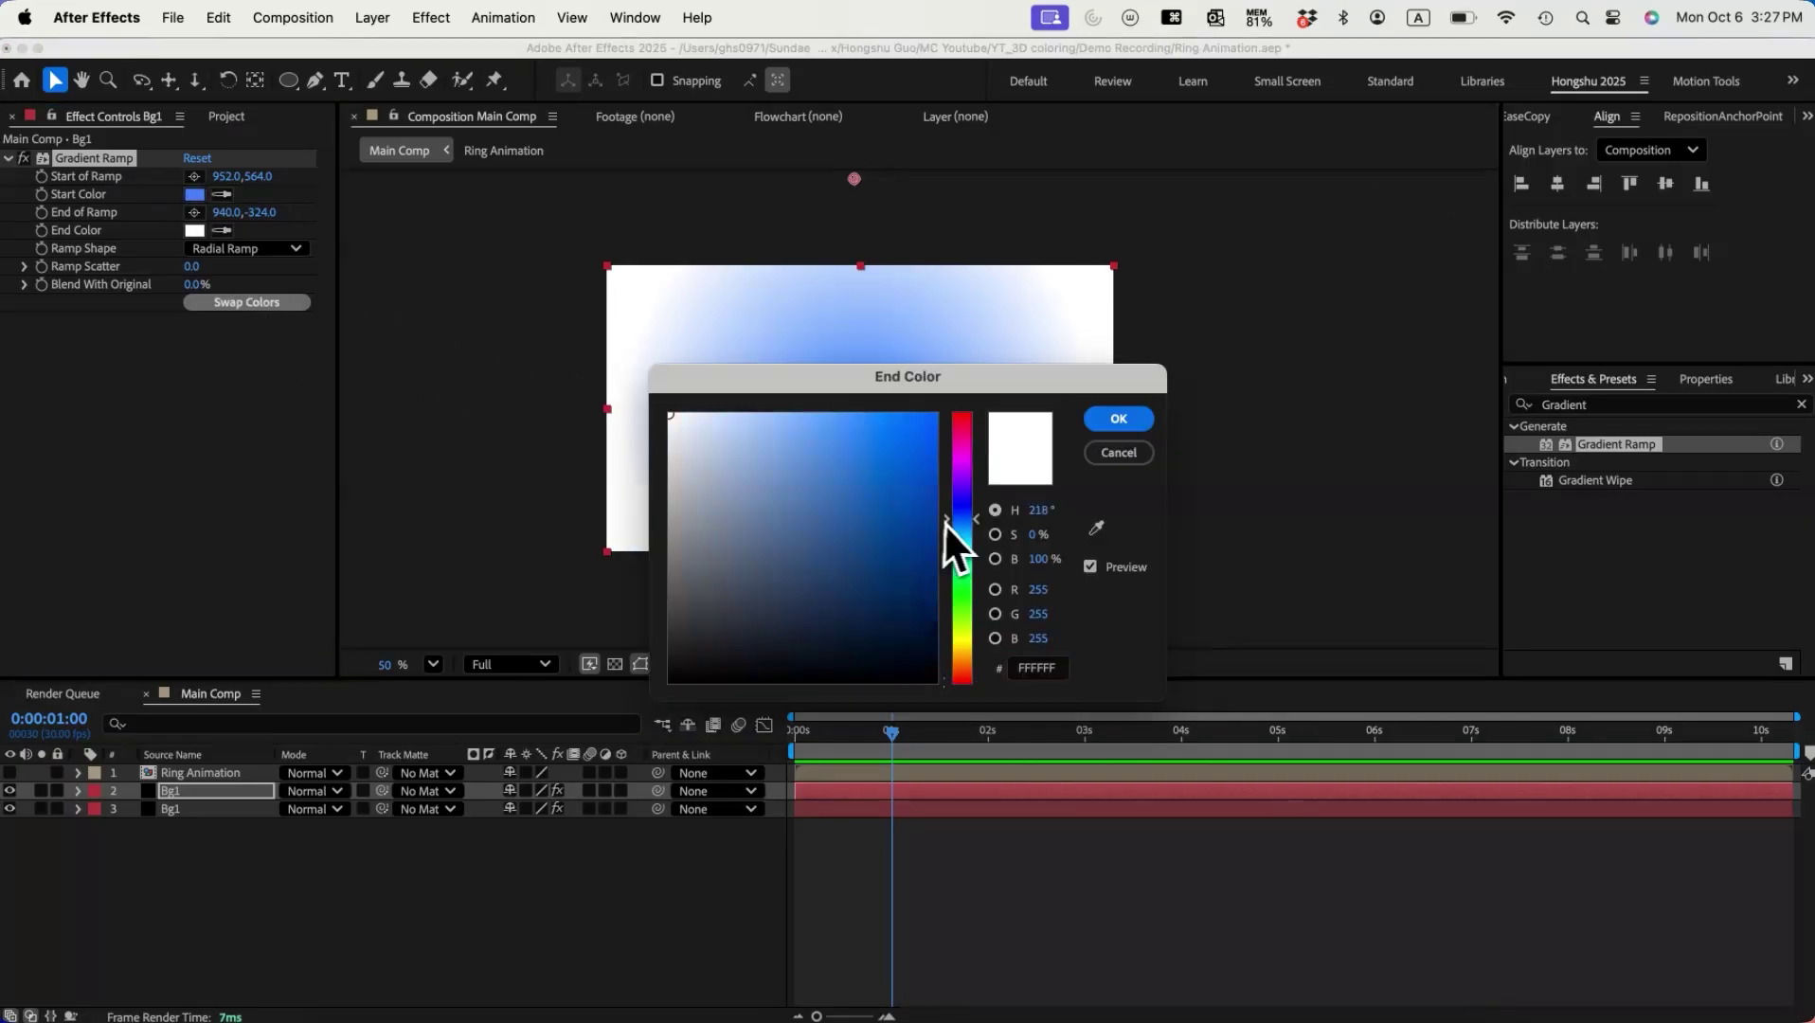
left_click_drag(946, 522, 950, 509)
left_click(937, 545)
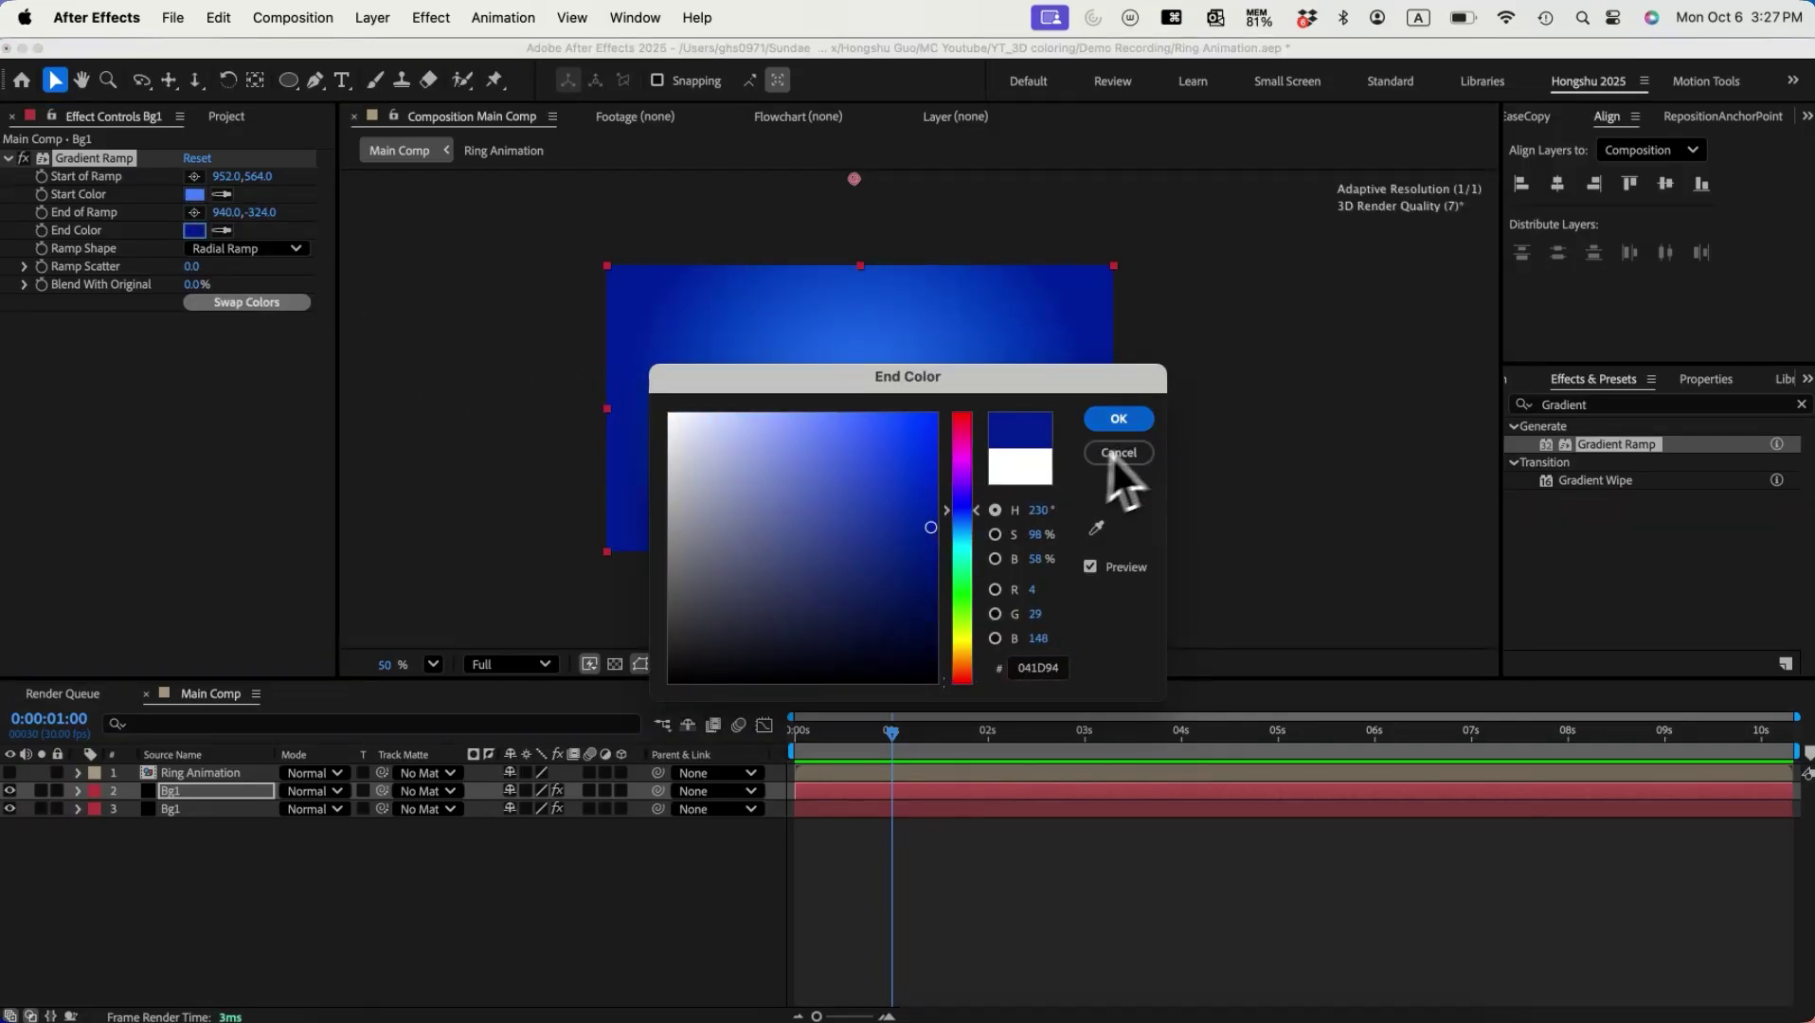
left_click(1118, 417)
Step: Set the upper Bg1 layer's blending mode to Overlay
left_click(322, 791)
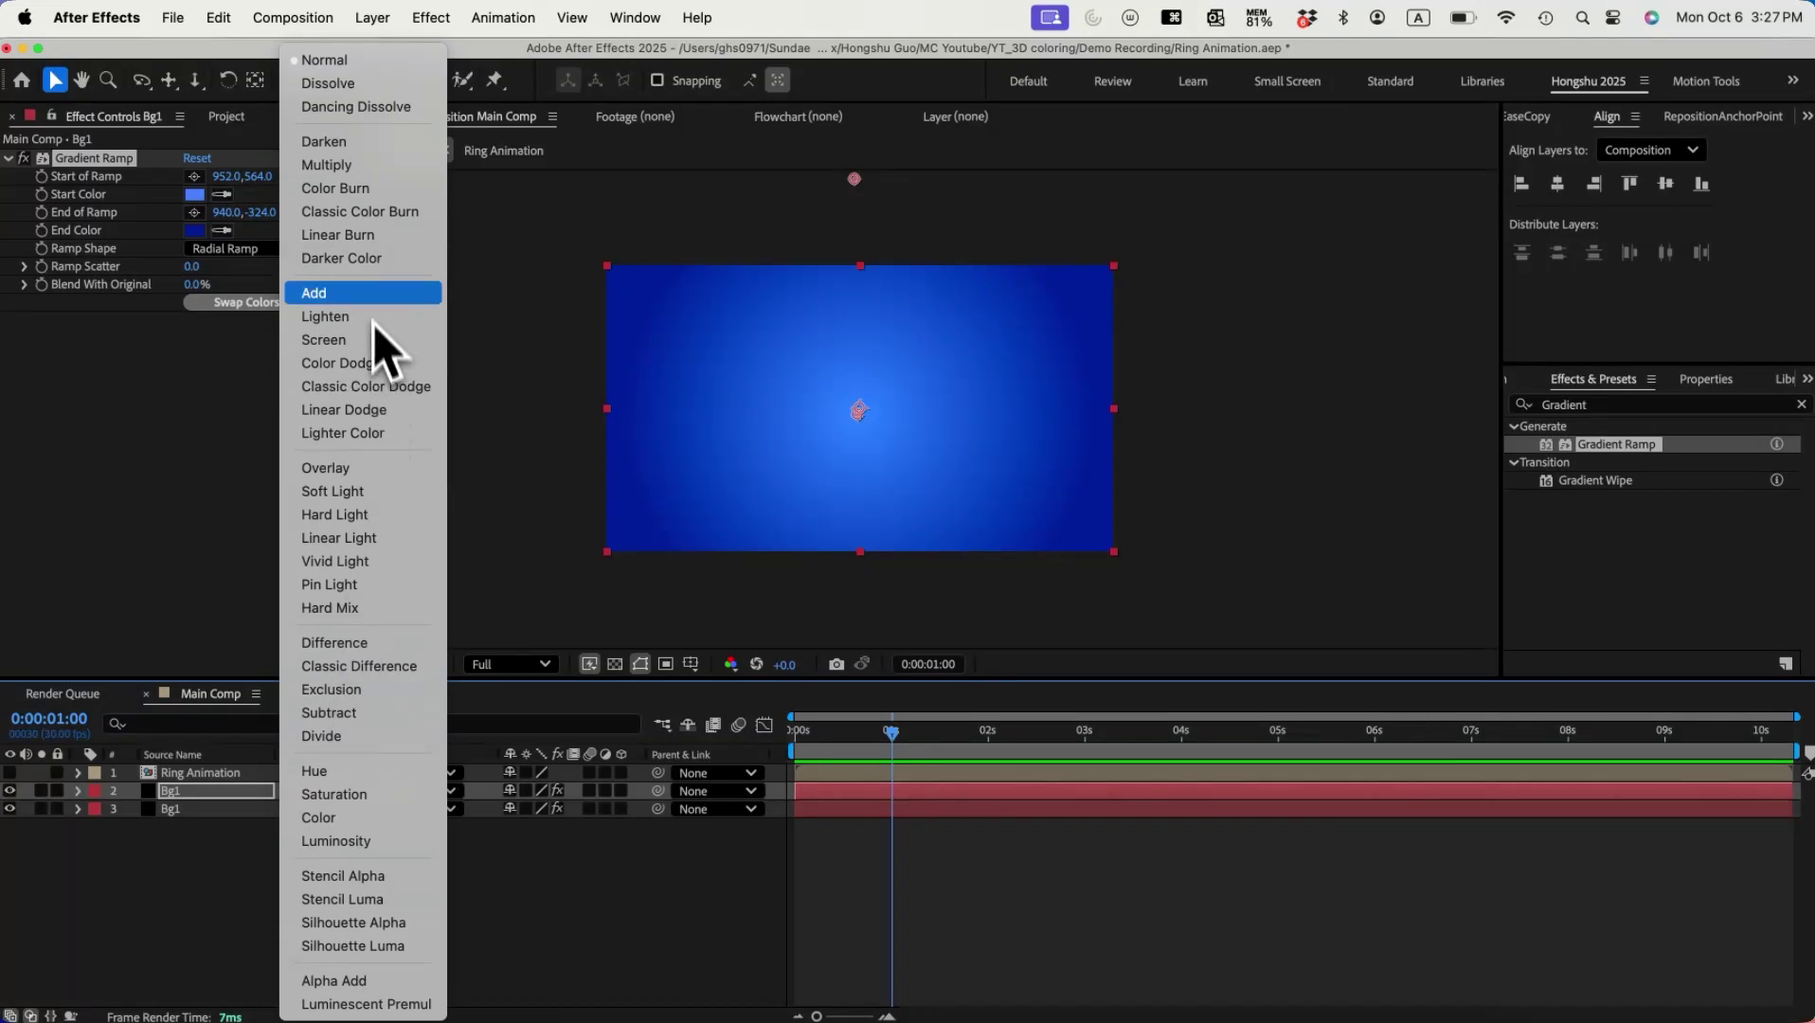
left_click(350, 469)
key("super+z")
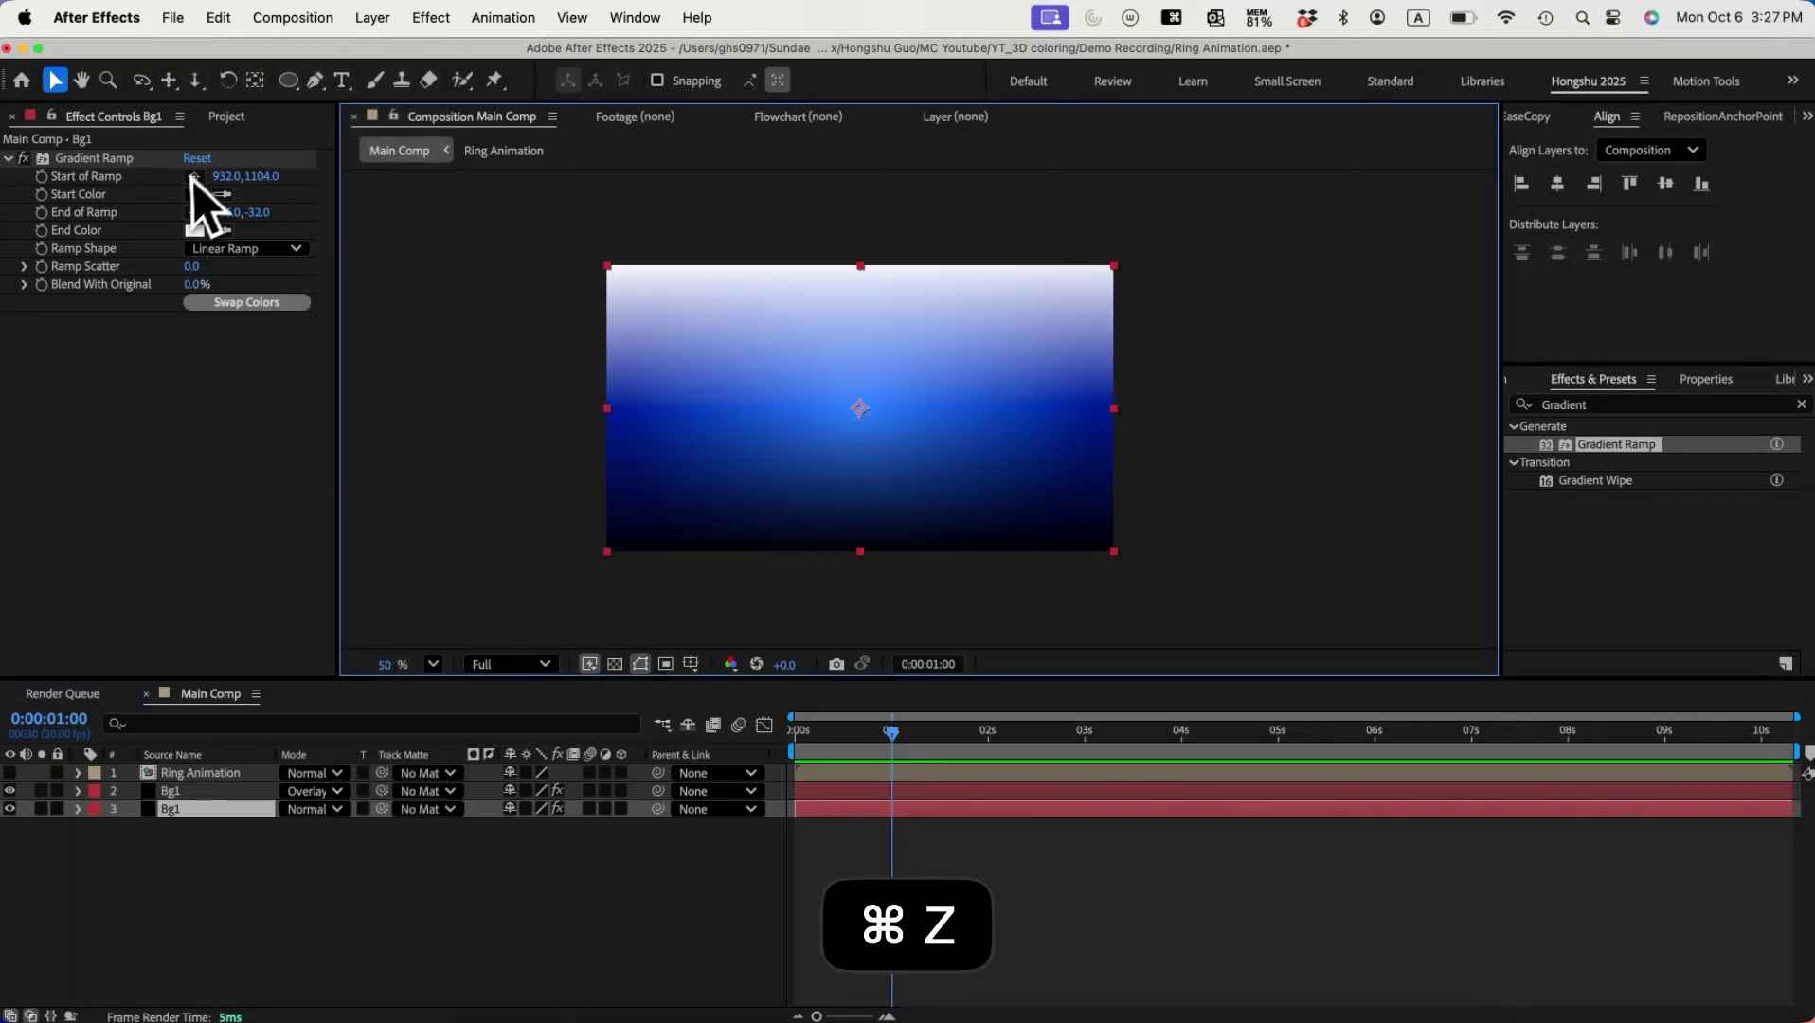
Step: Lighten the lower Bg1 gradient's start colour slightly from black and move its ramp end up to about 916, -376
left_click(195, 194)
left_click_drag(892, 547, 597, 663)
left_click(1099, 419)
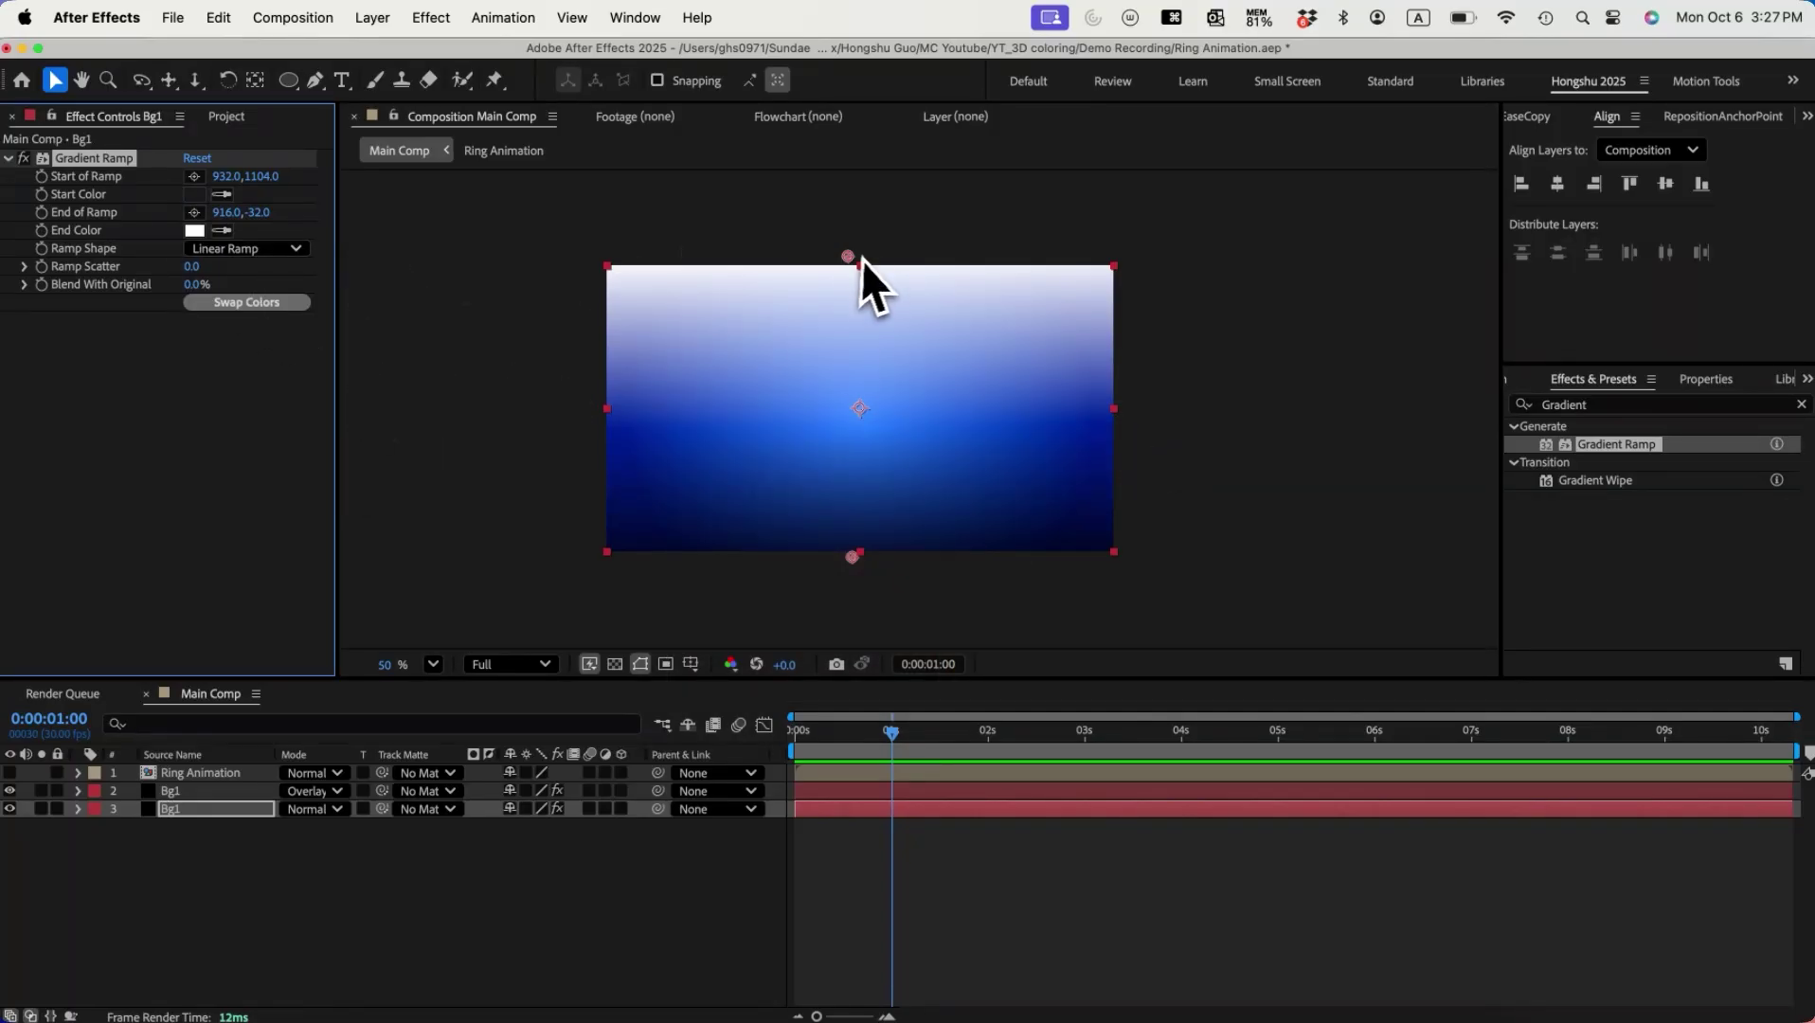
left_click_drag(850, 257, 852, 167)
Step: Return to the first frame and make the Ring Animation layer visible over the background
left_click(802, 733)
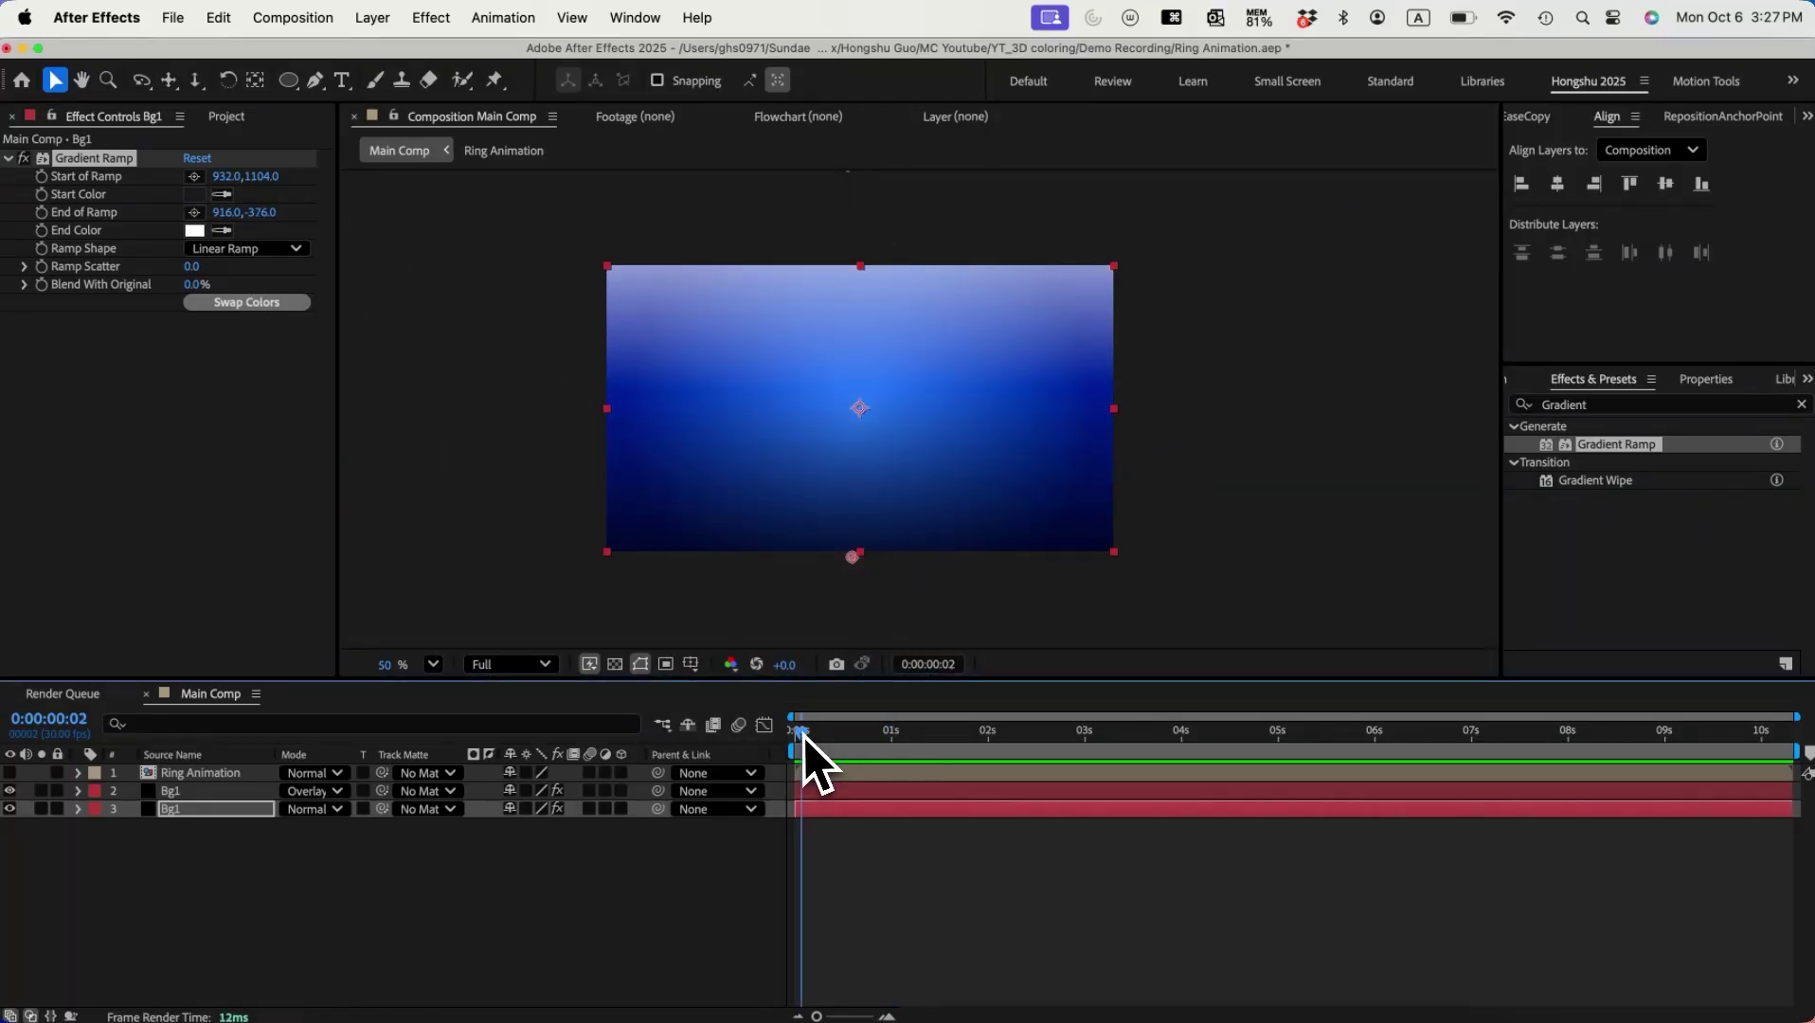
left_click_drag(968, 732, 794, 732)
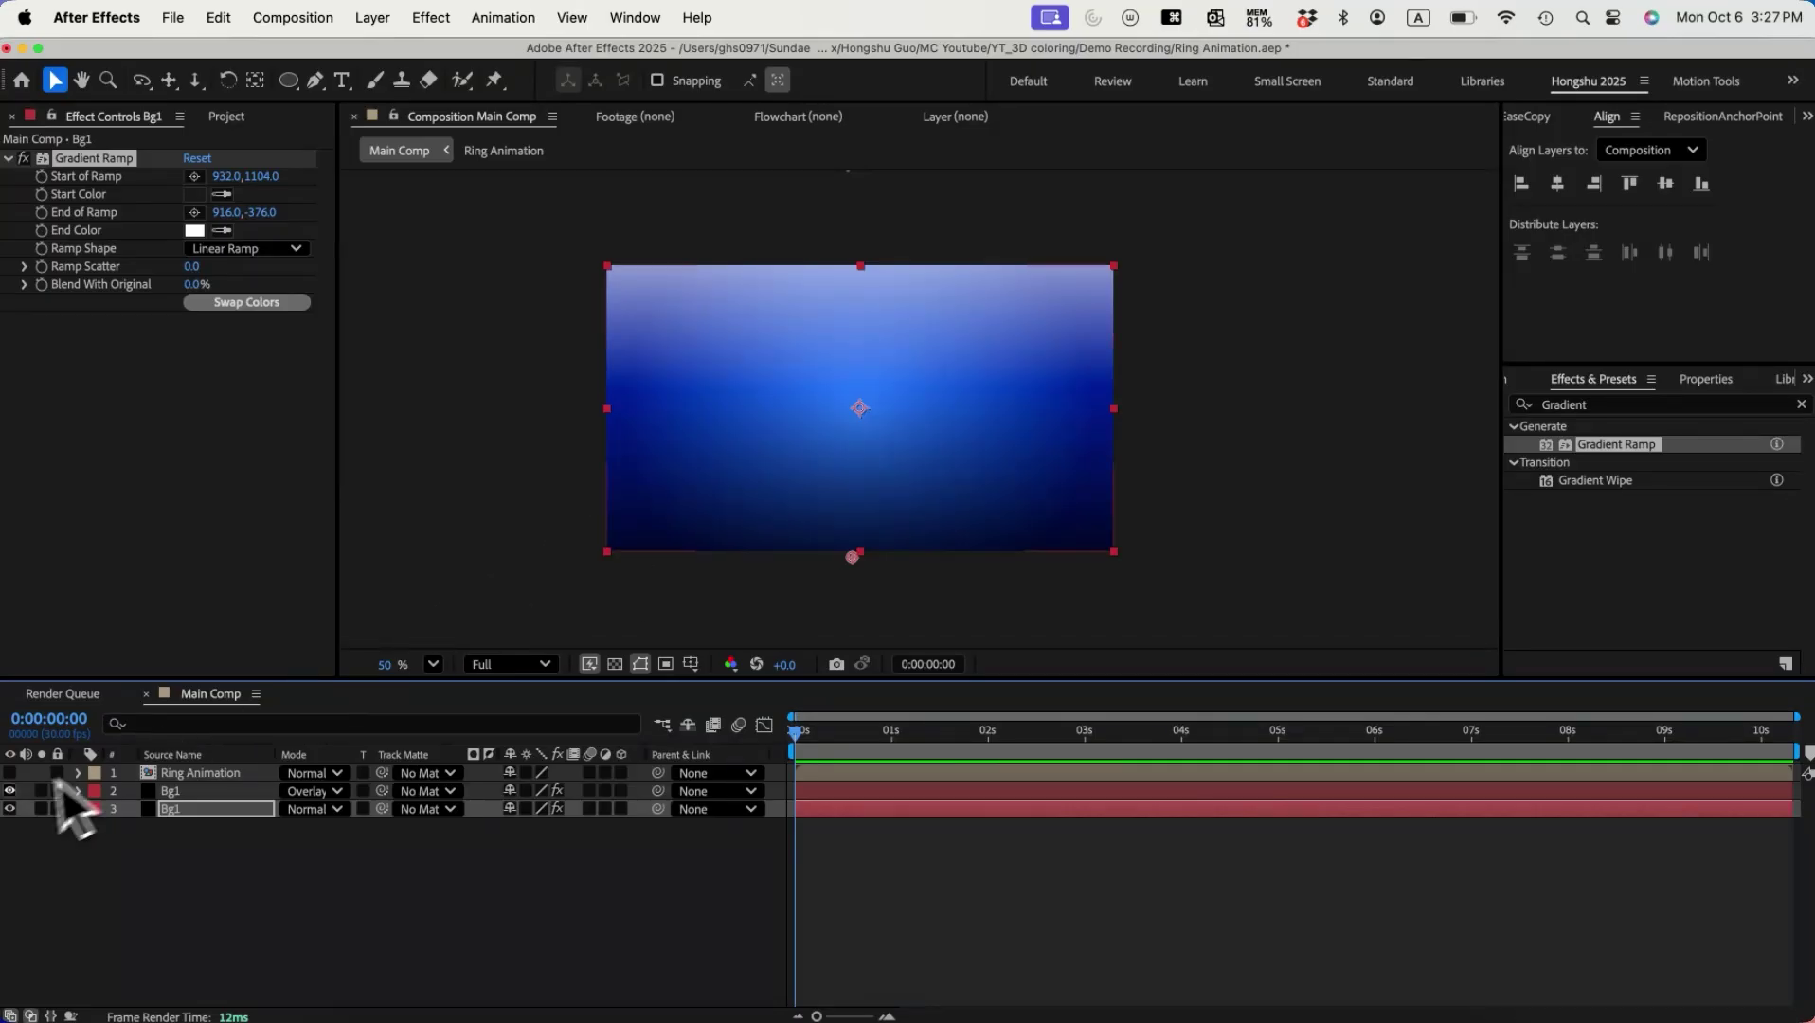
left_click(10, 773)
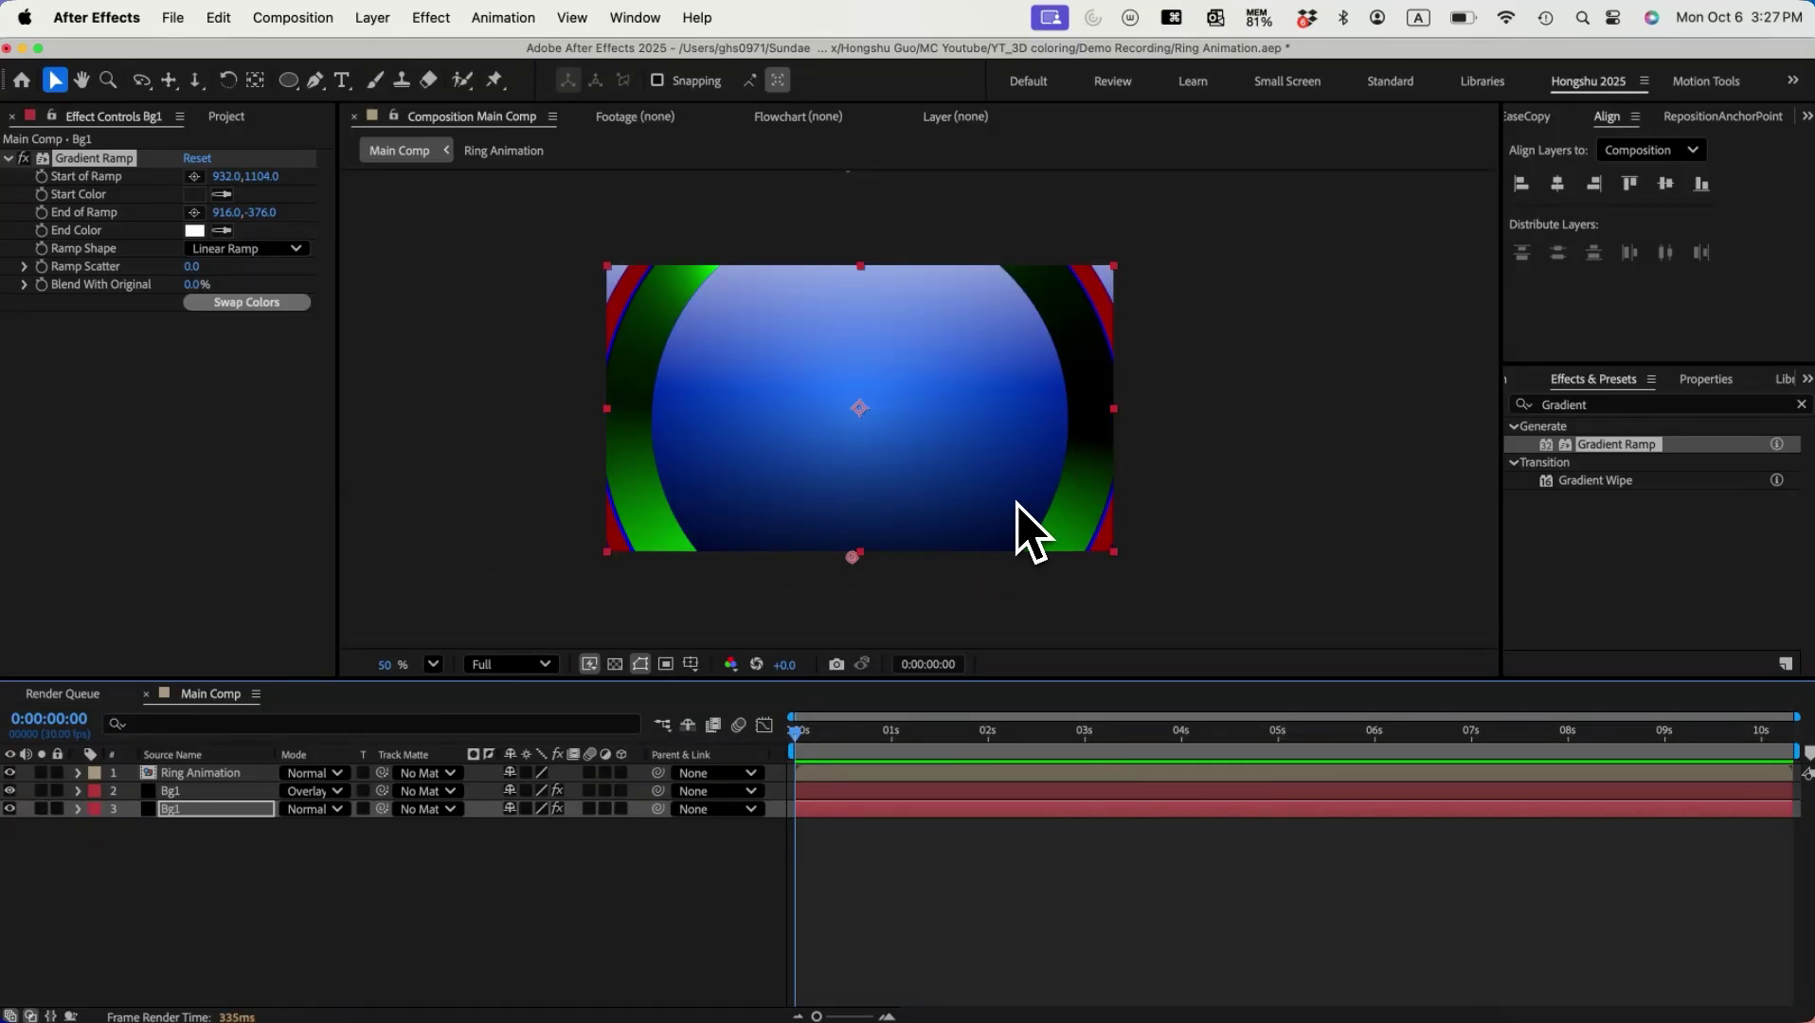
Step: Create a black 1920 x 1080 px solid named Side above the Ring Animation layer
left_click(175, 779)
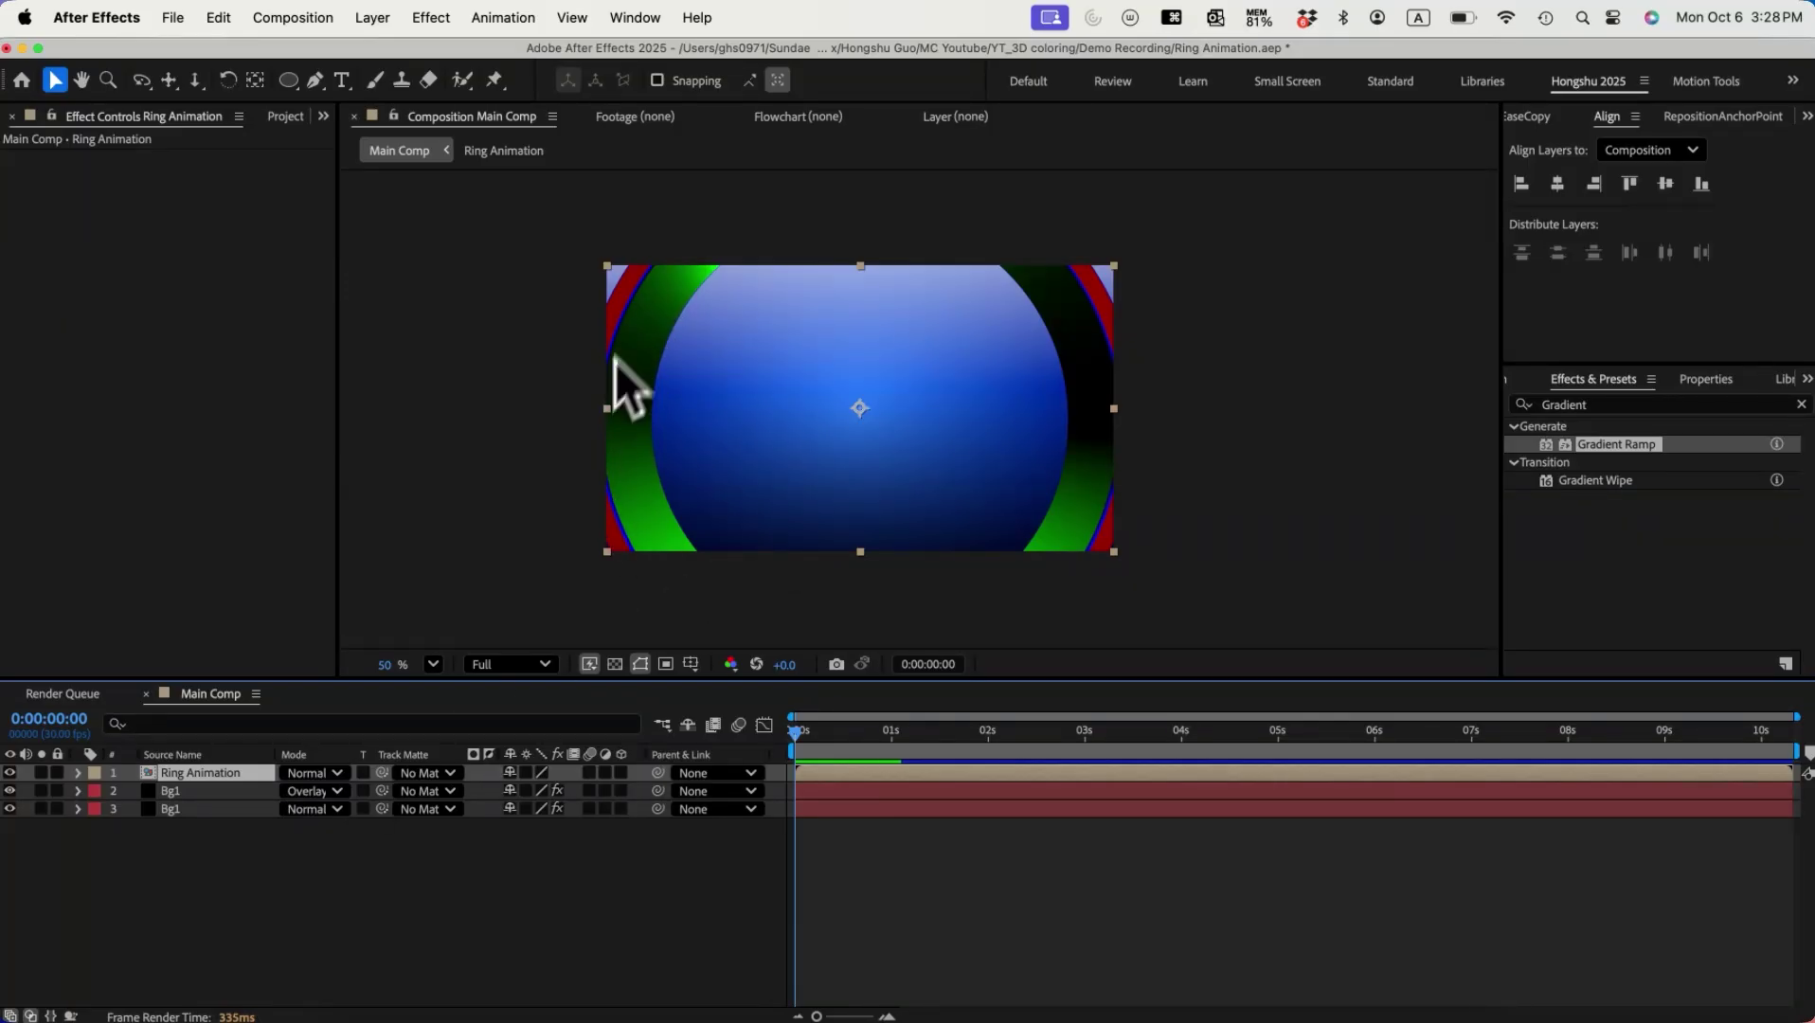
left_click(372, 17)
mouse_move(394, 60)
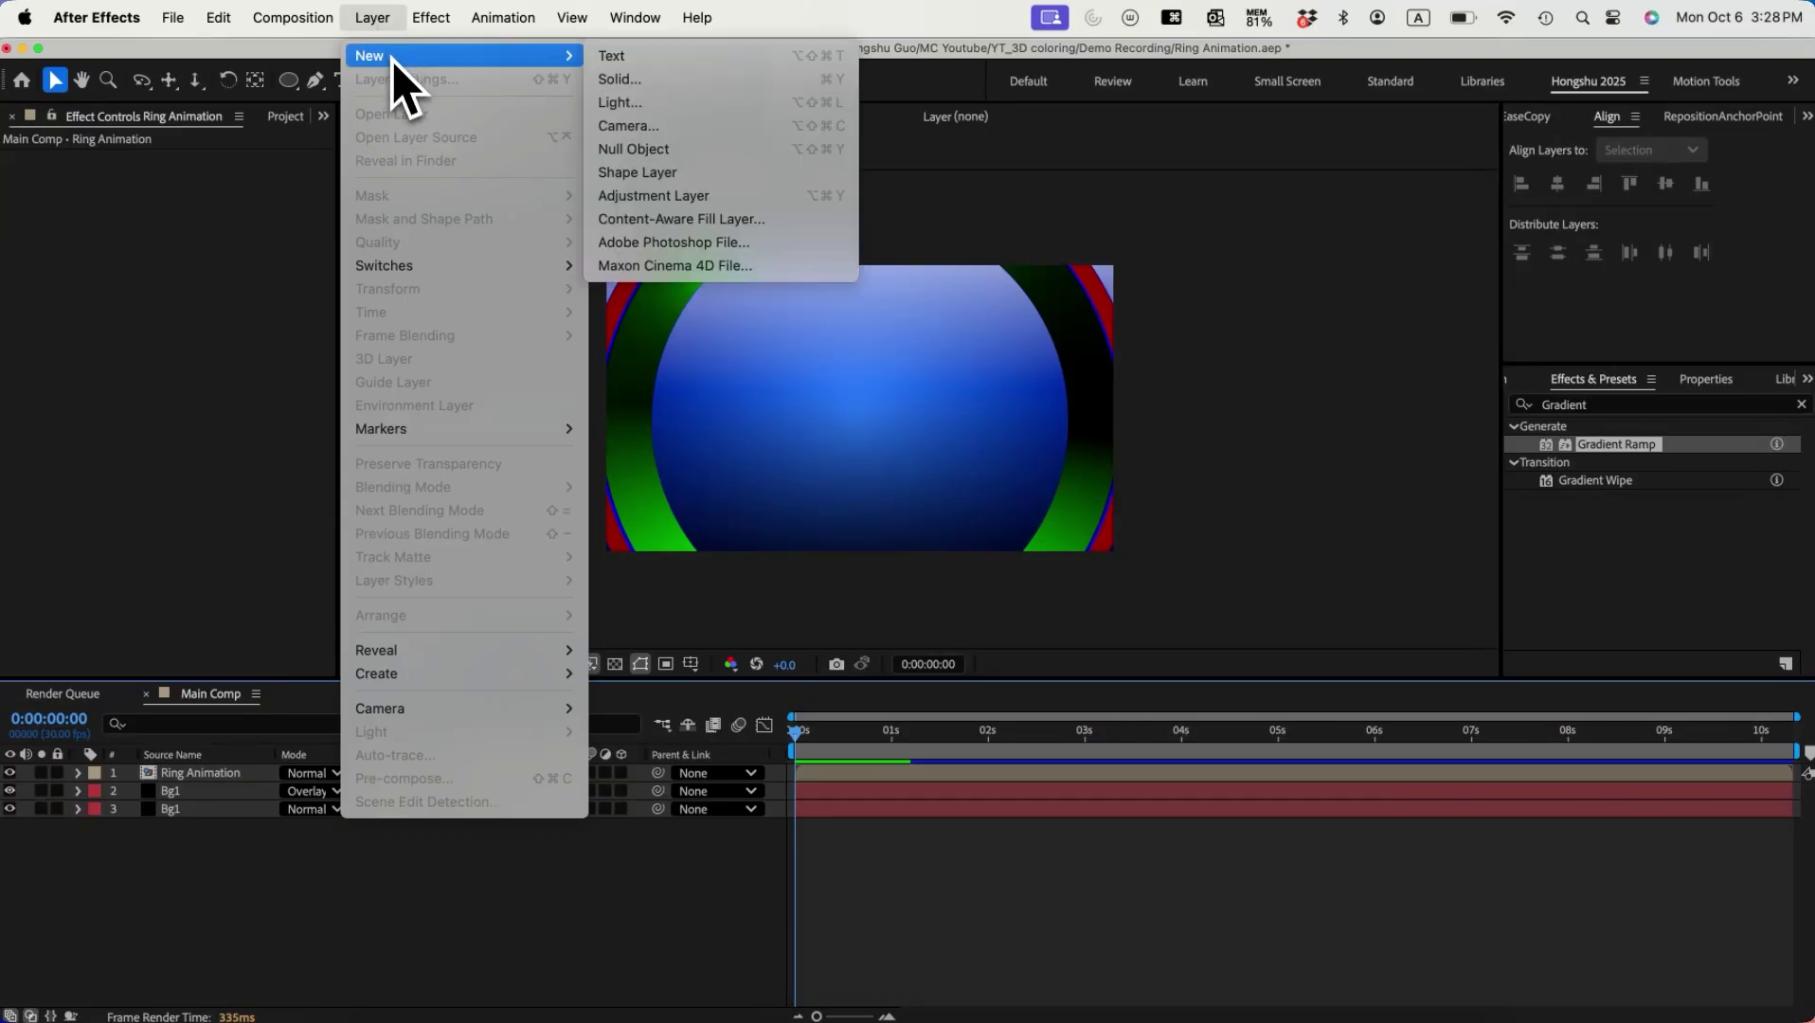
left_click(663, 80)
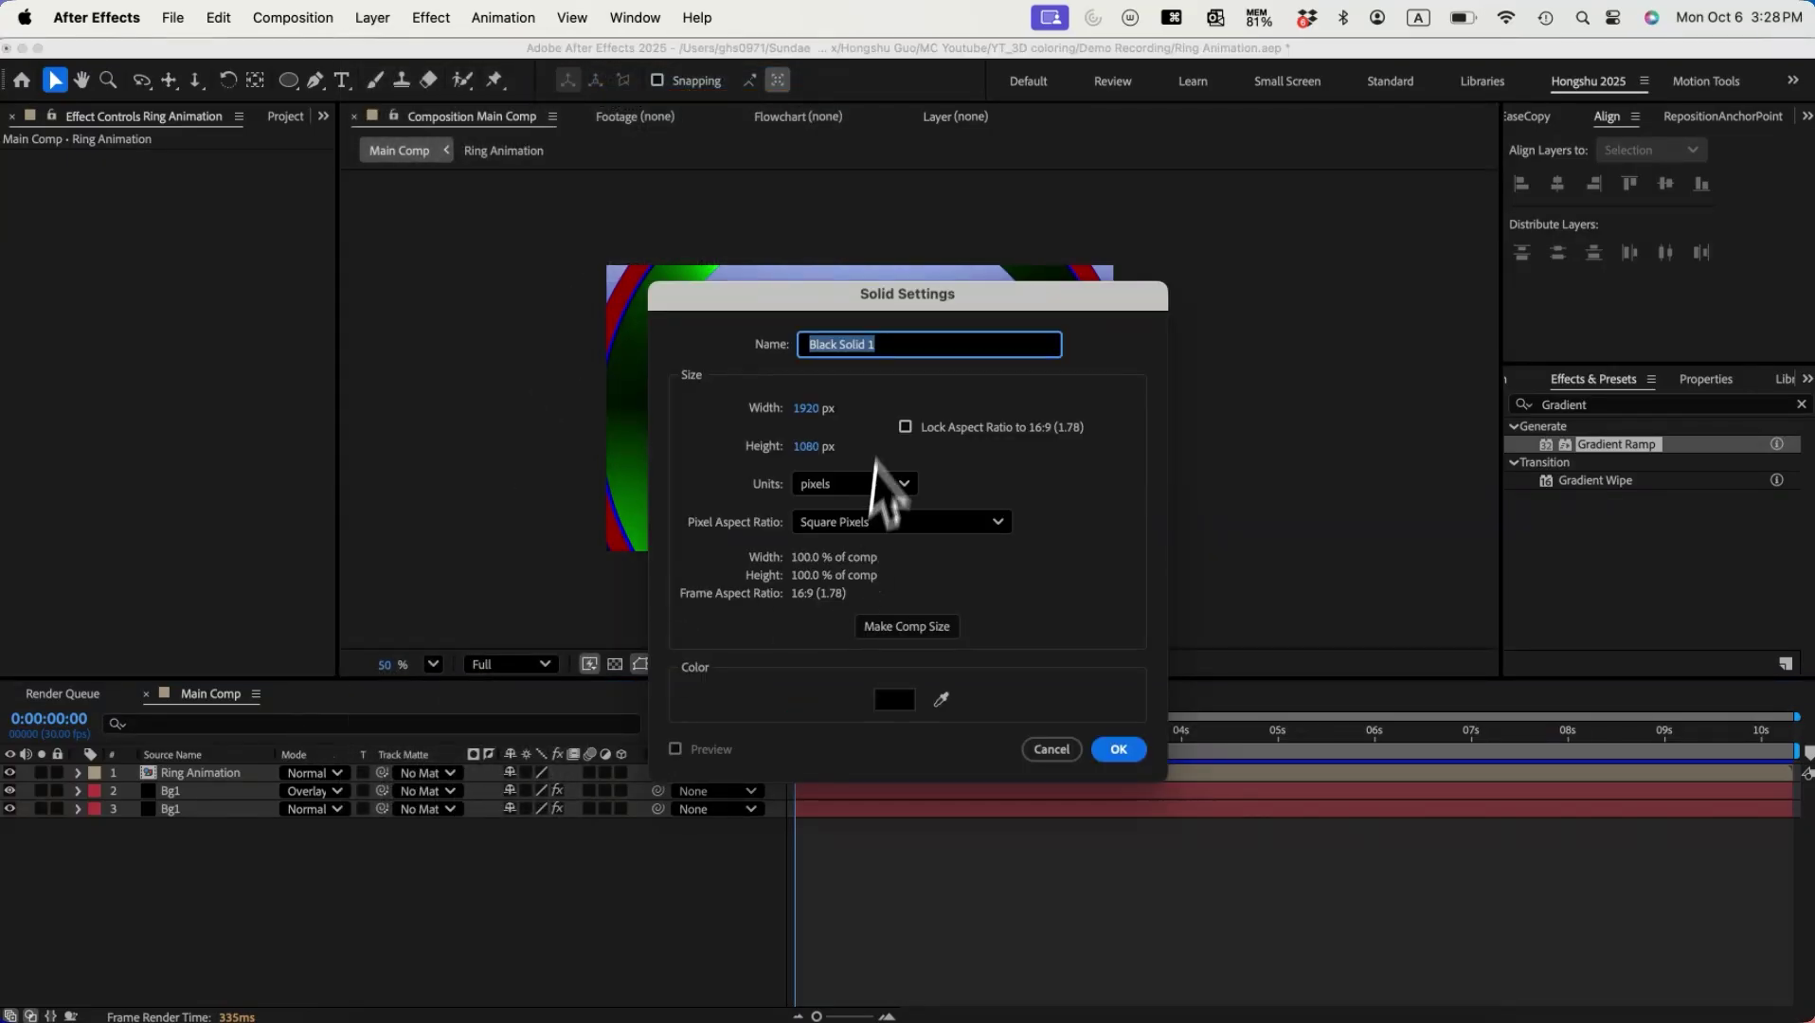
type("Side")
key("Return")
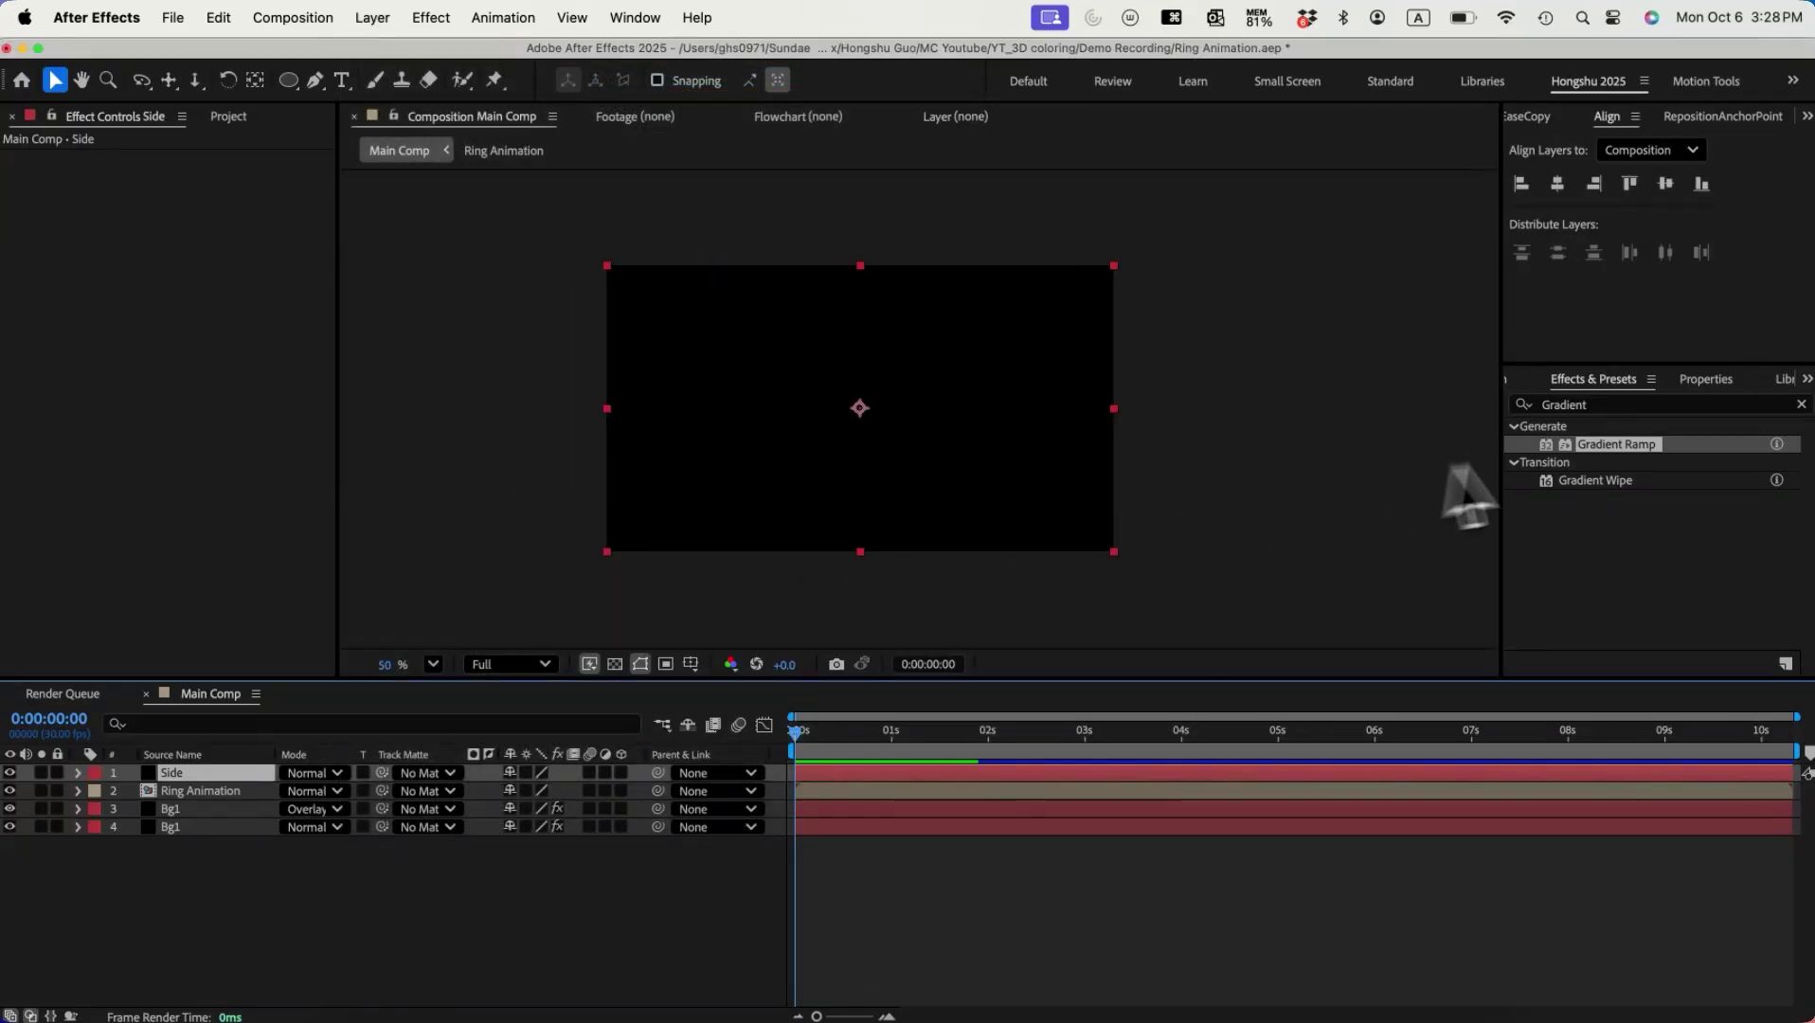
Step: Apply a Gradient Ramp to Side with a white start colour and light grey DADADA end colour
double_click(1629, 445)
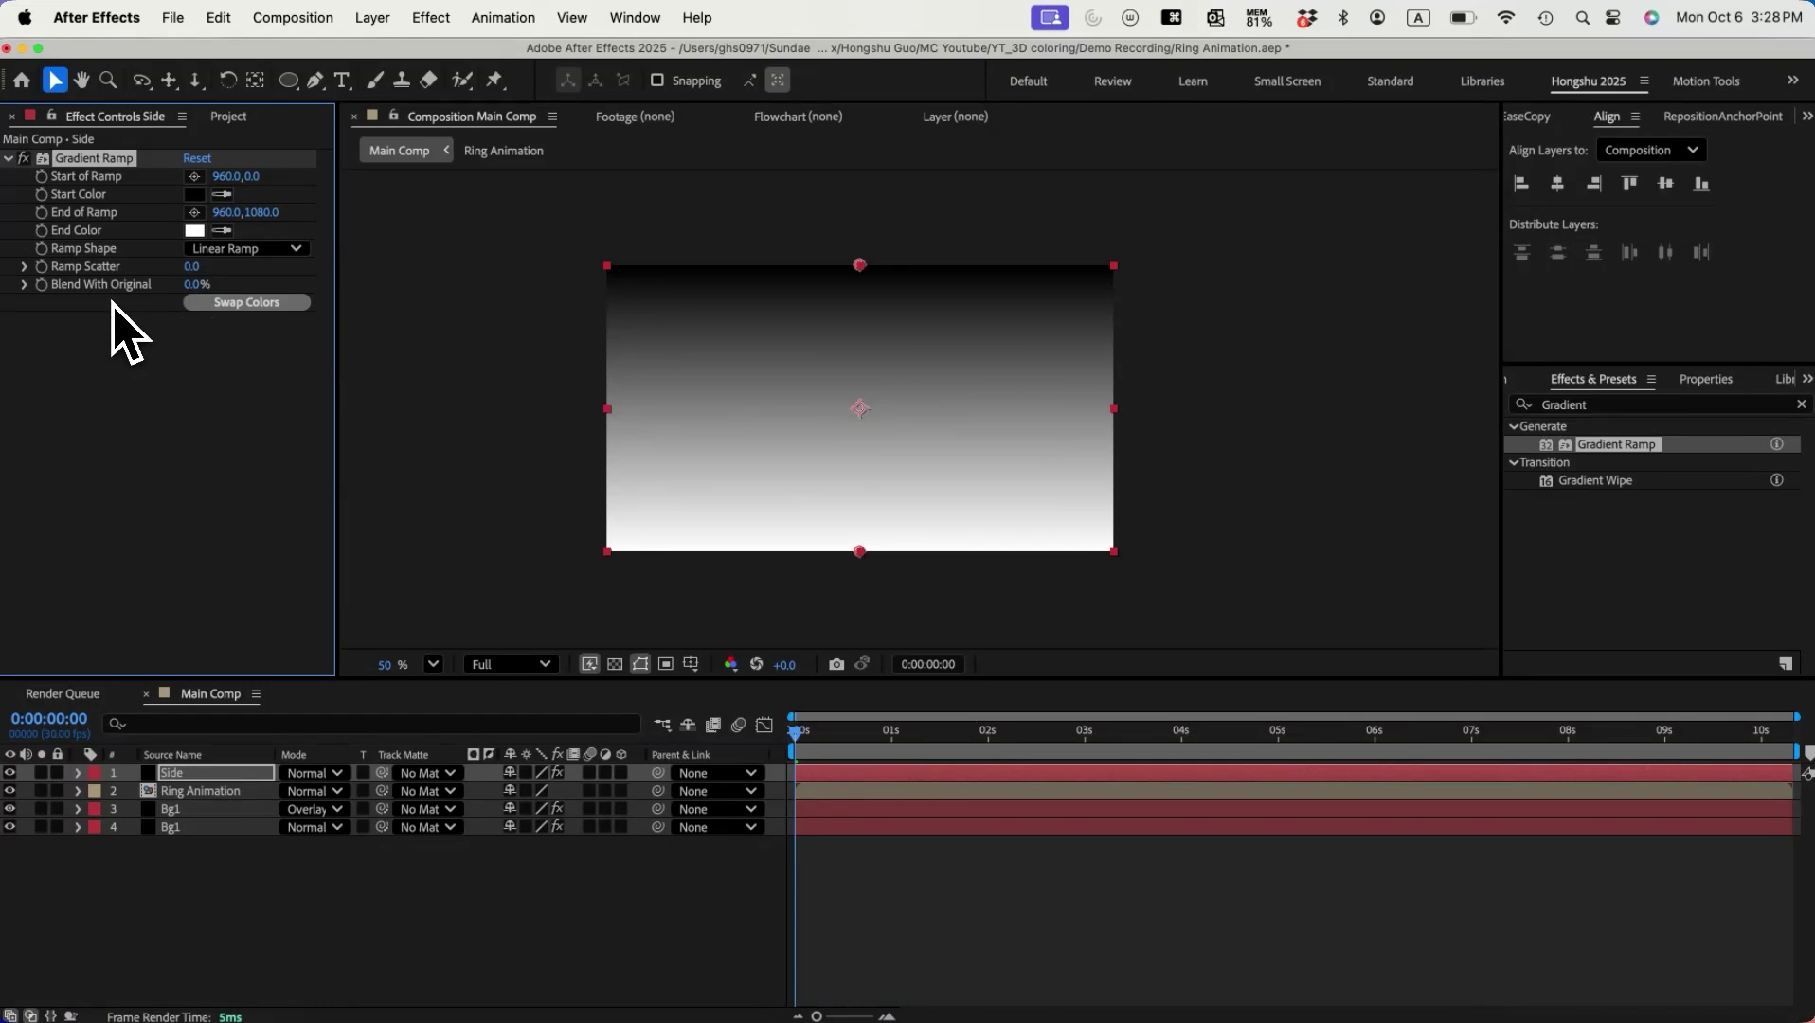
left_click(194, 195)
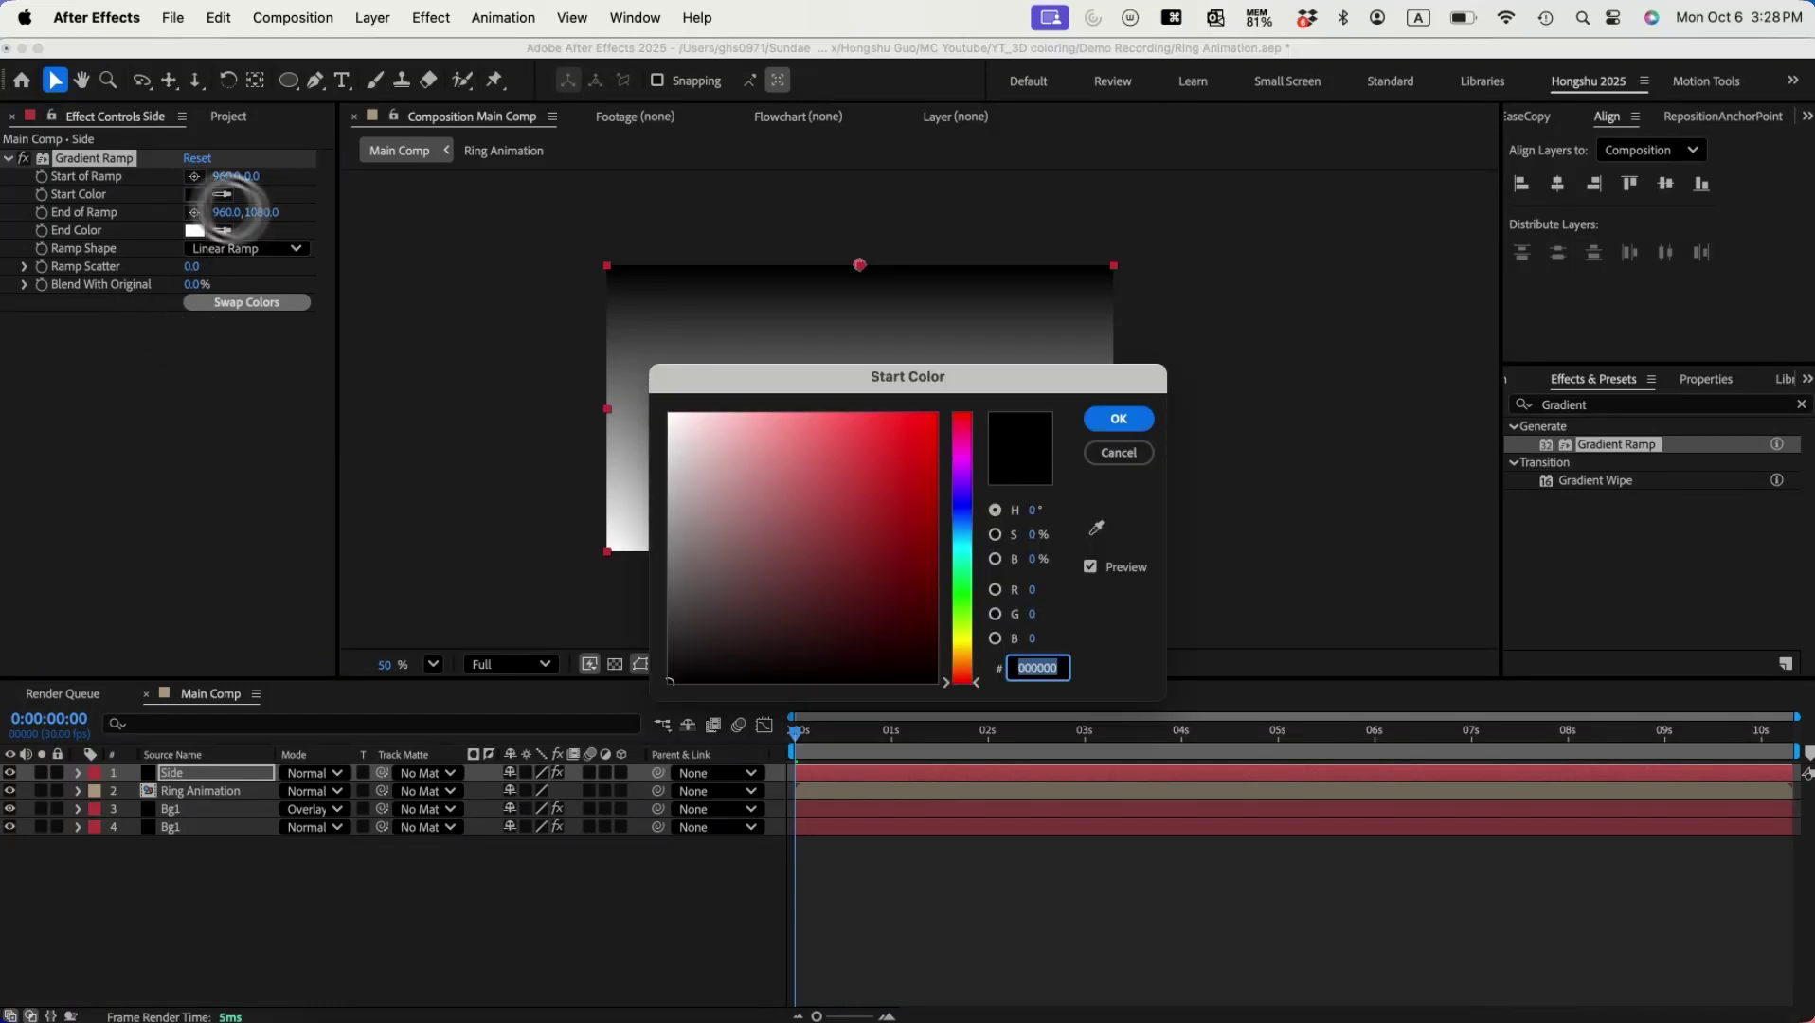
left_click(671, 414)
left_click(1118, 420)
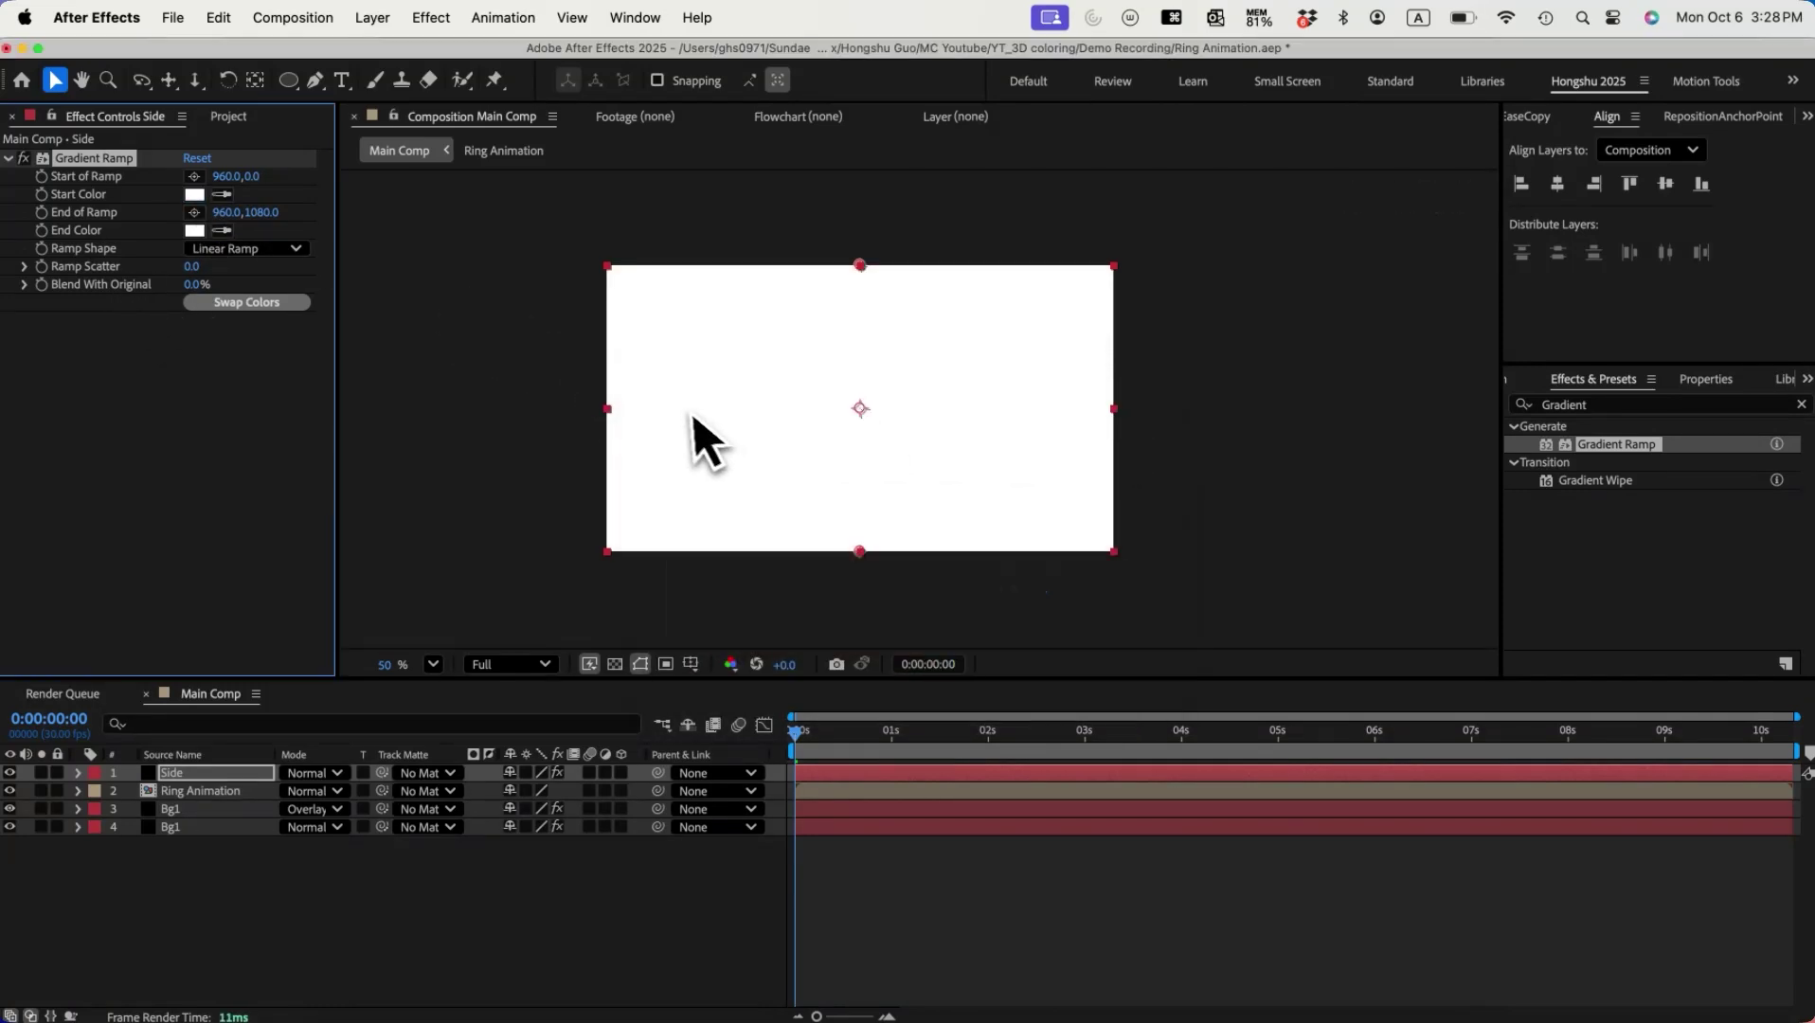
left_click(195, 230)
left_click(655, 451)
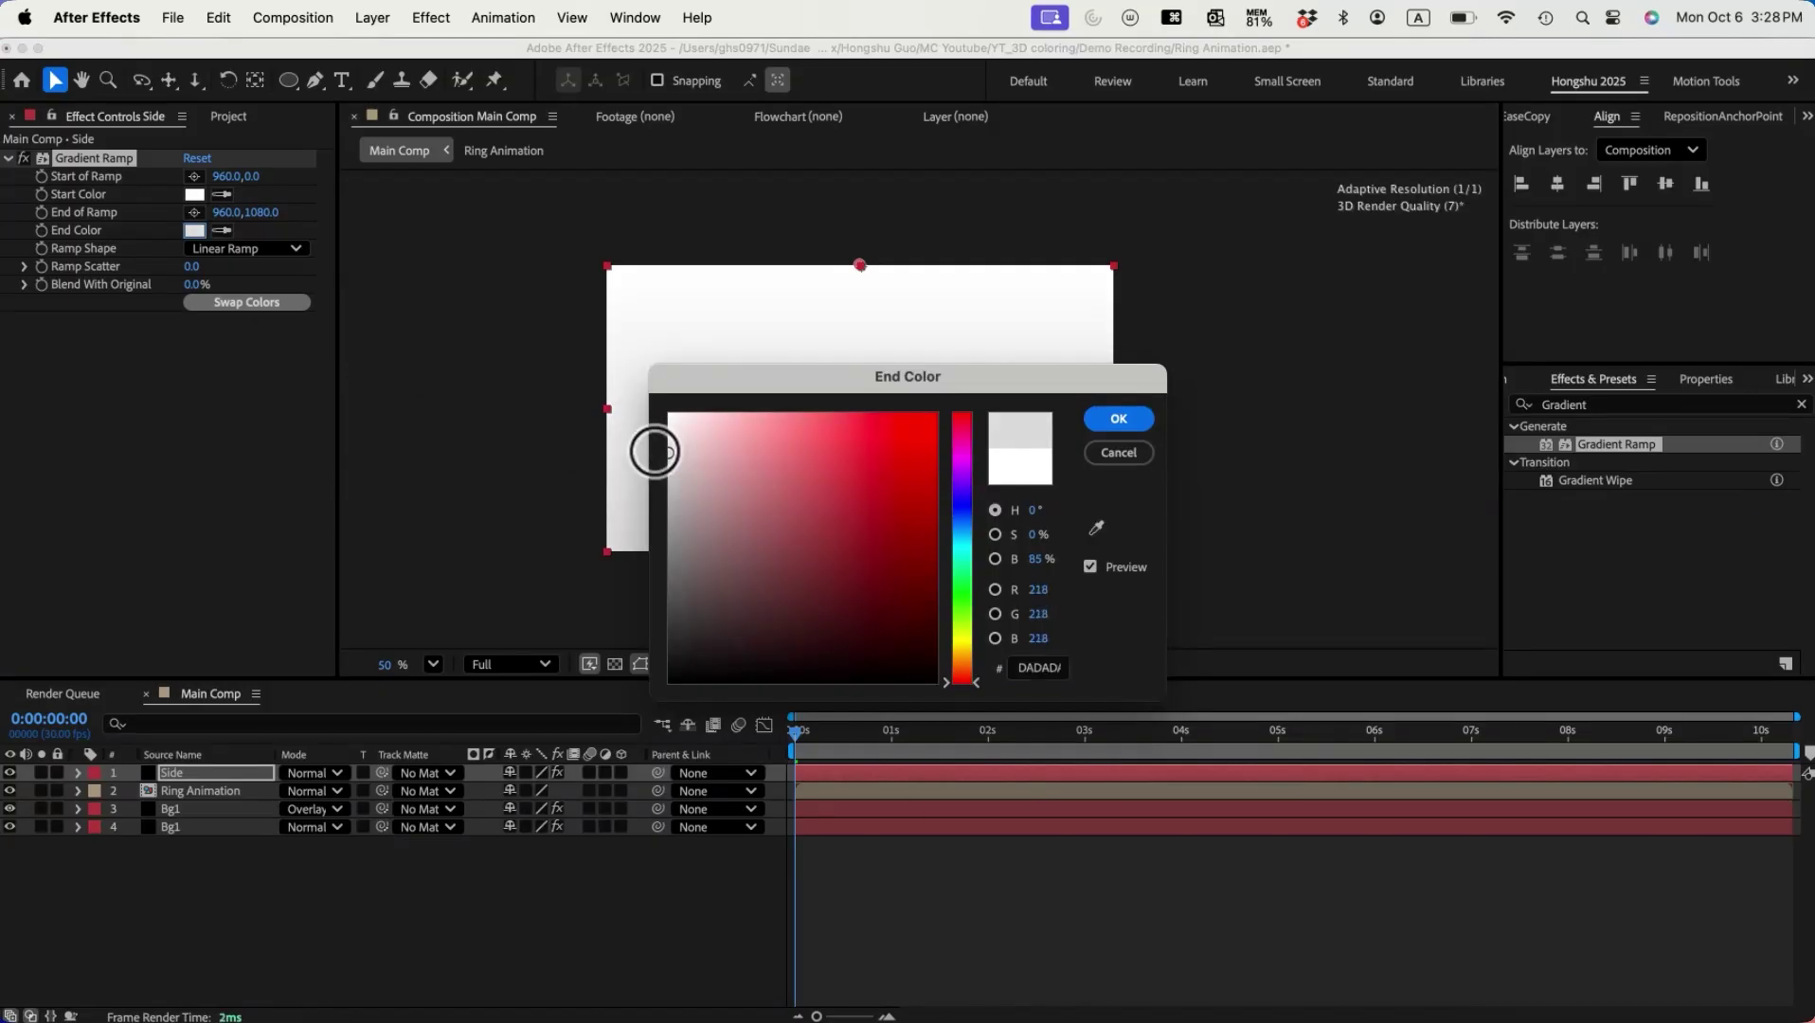
left_click(1119, 419)
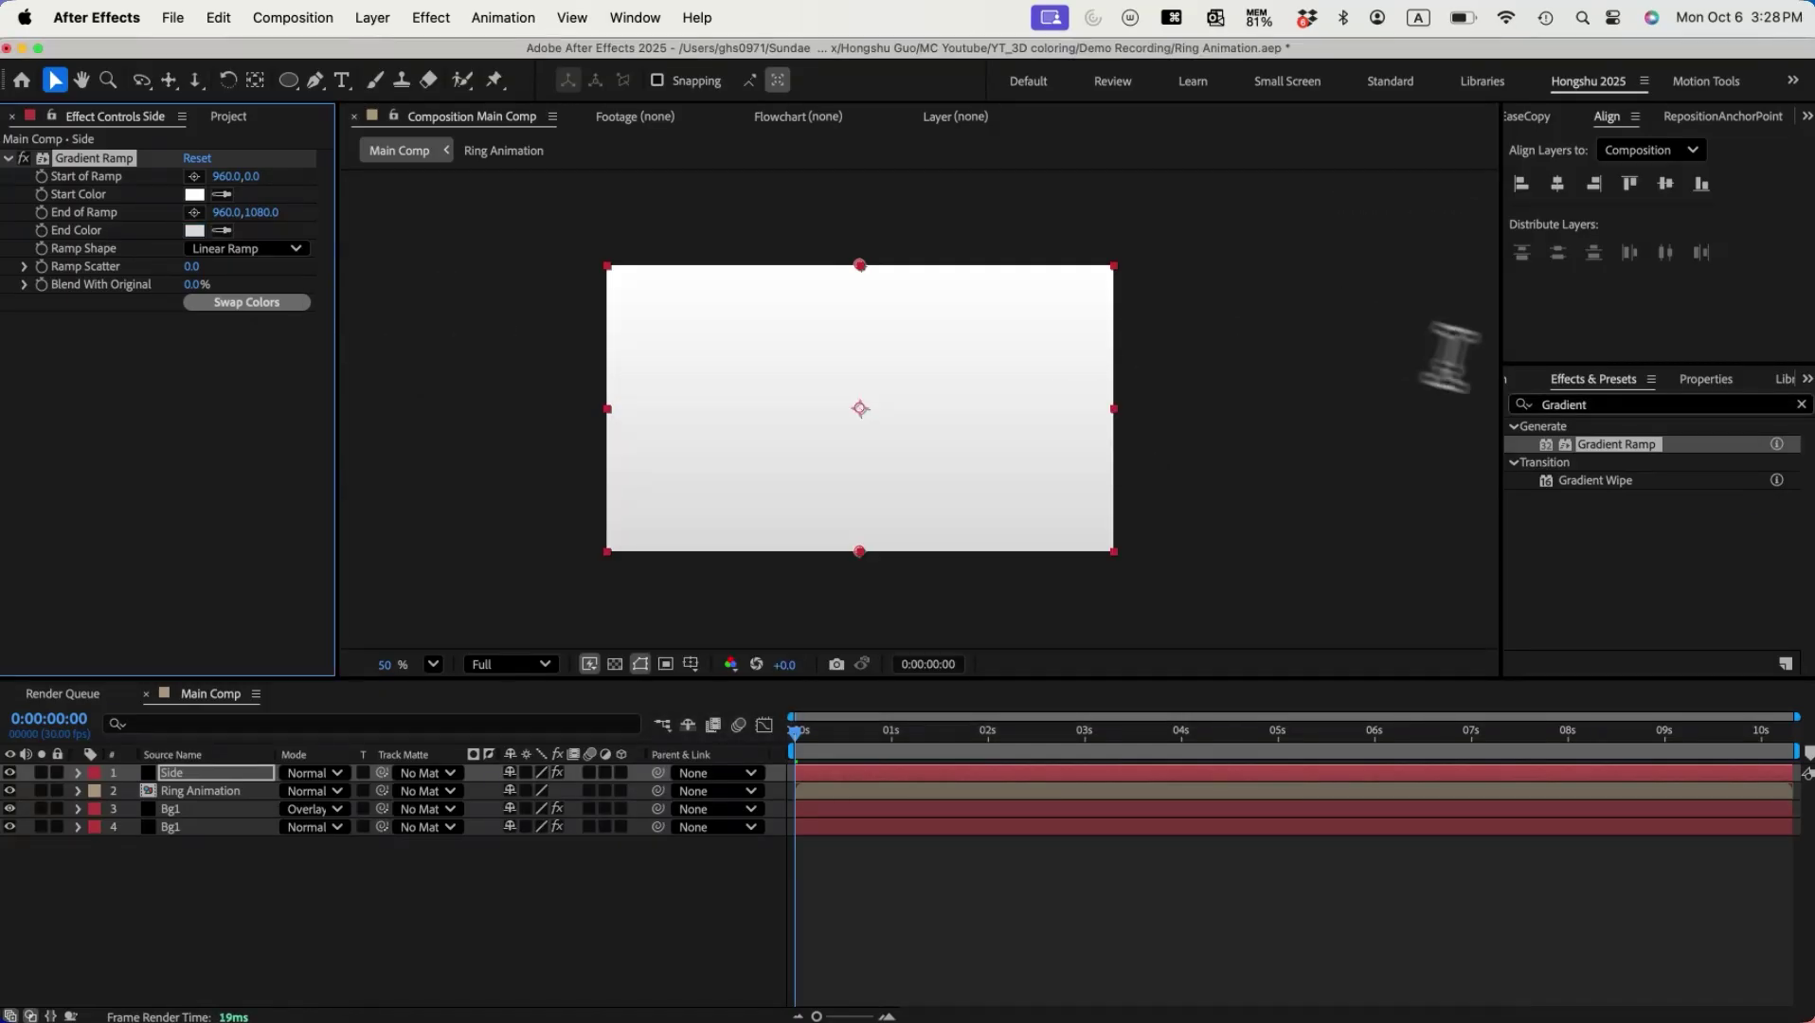
Step: Add the Set Matte effect to the Side layer
left_click(1592, 404)
type("set matt")
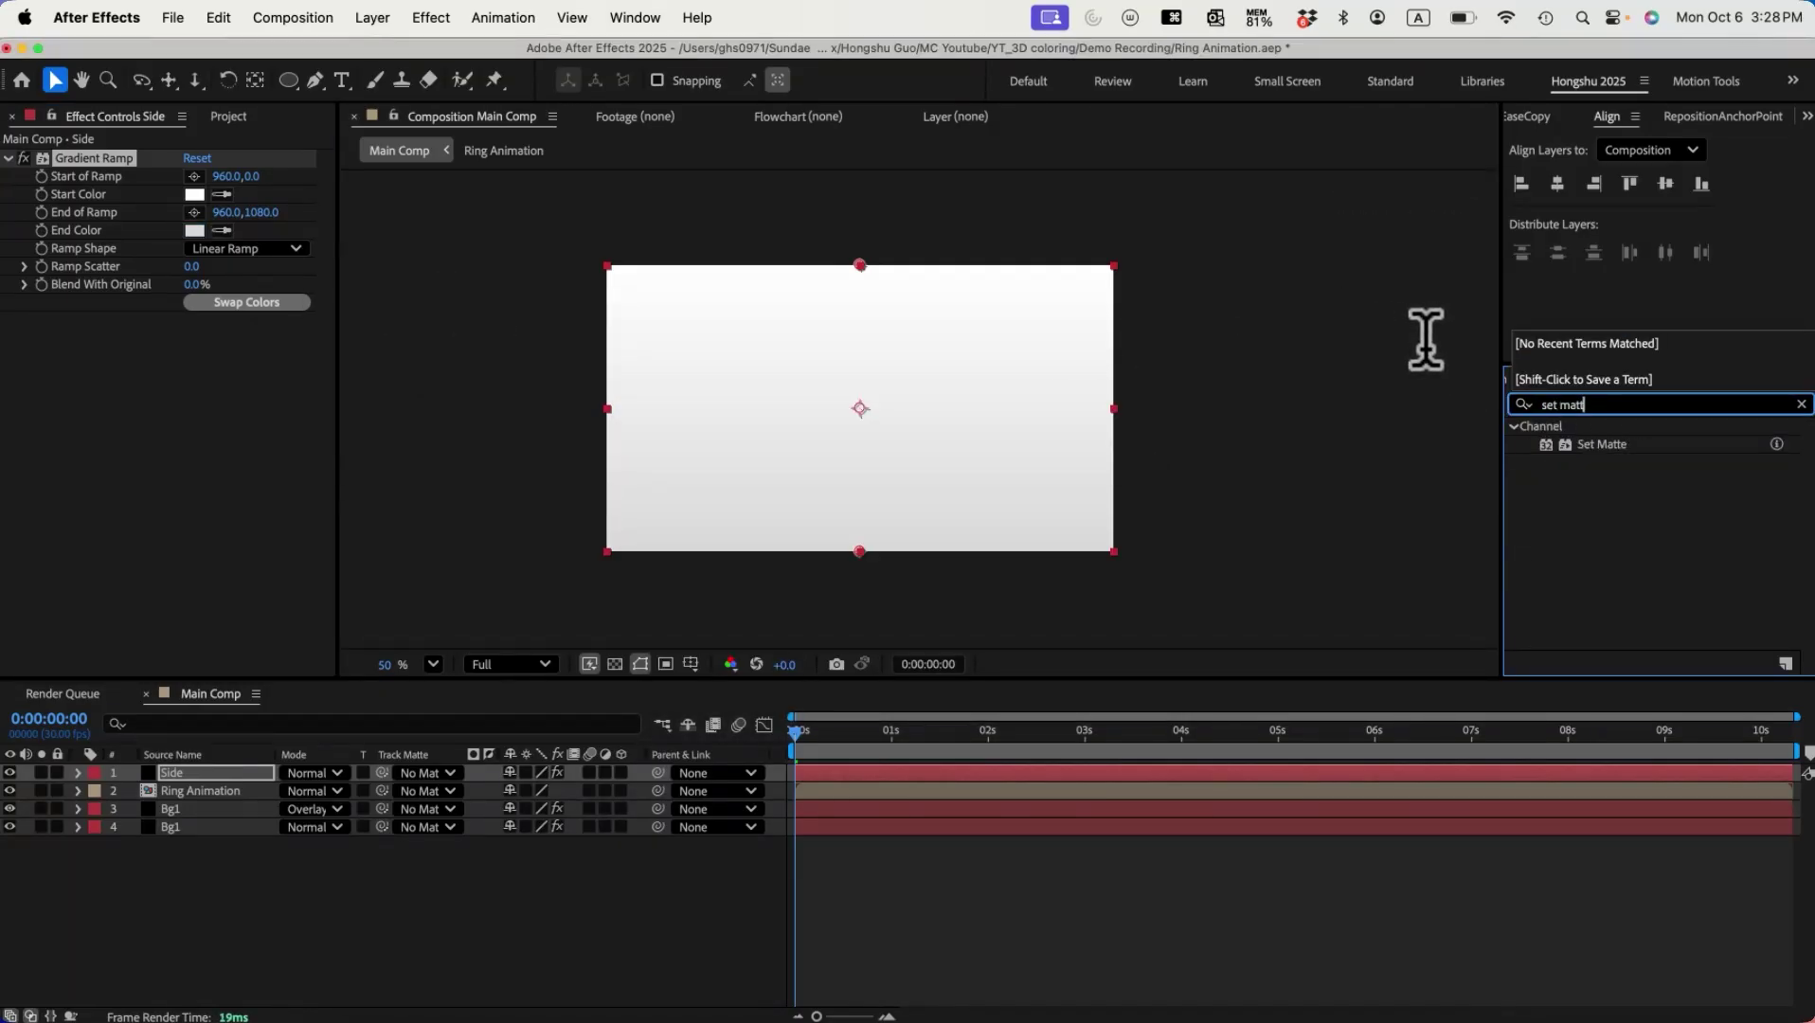
double_click(1601, 444)
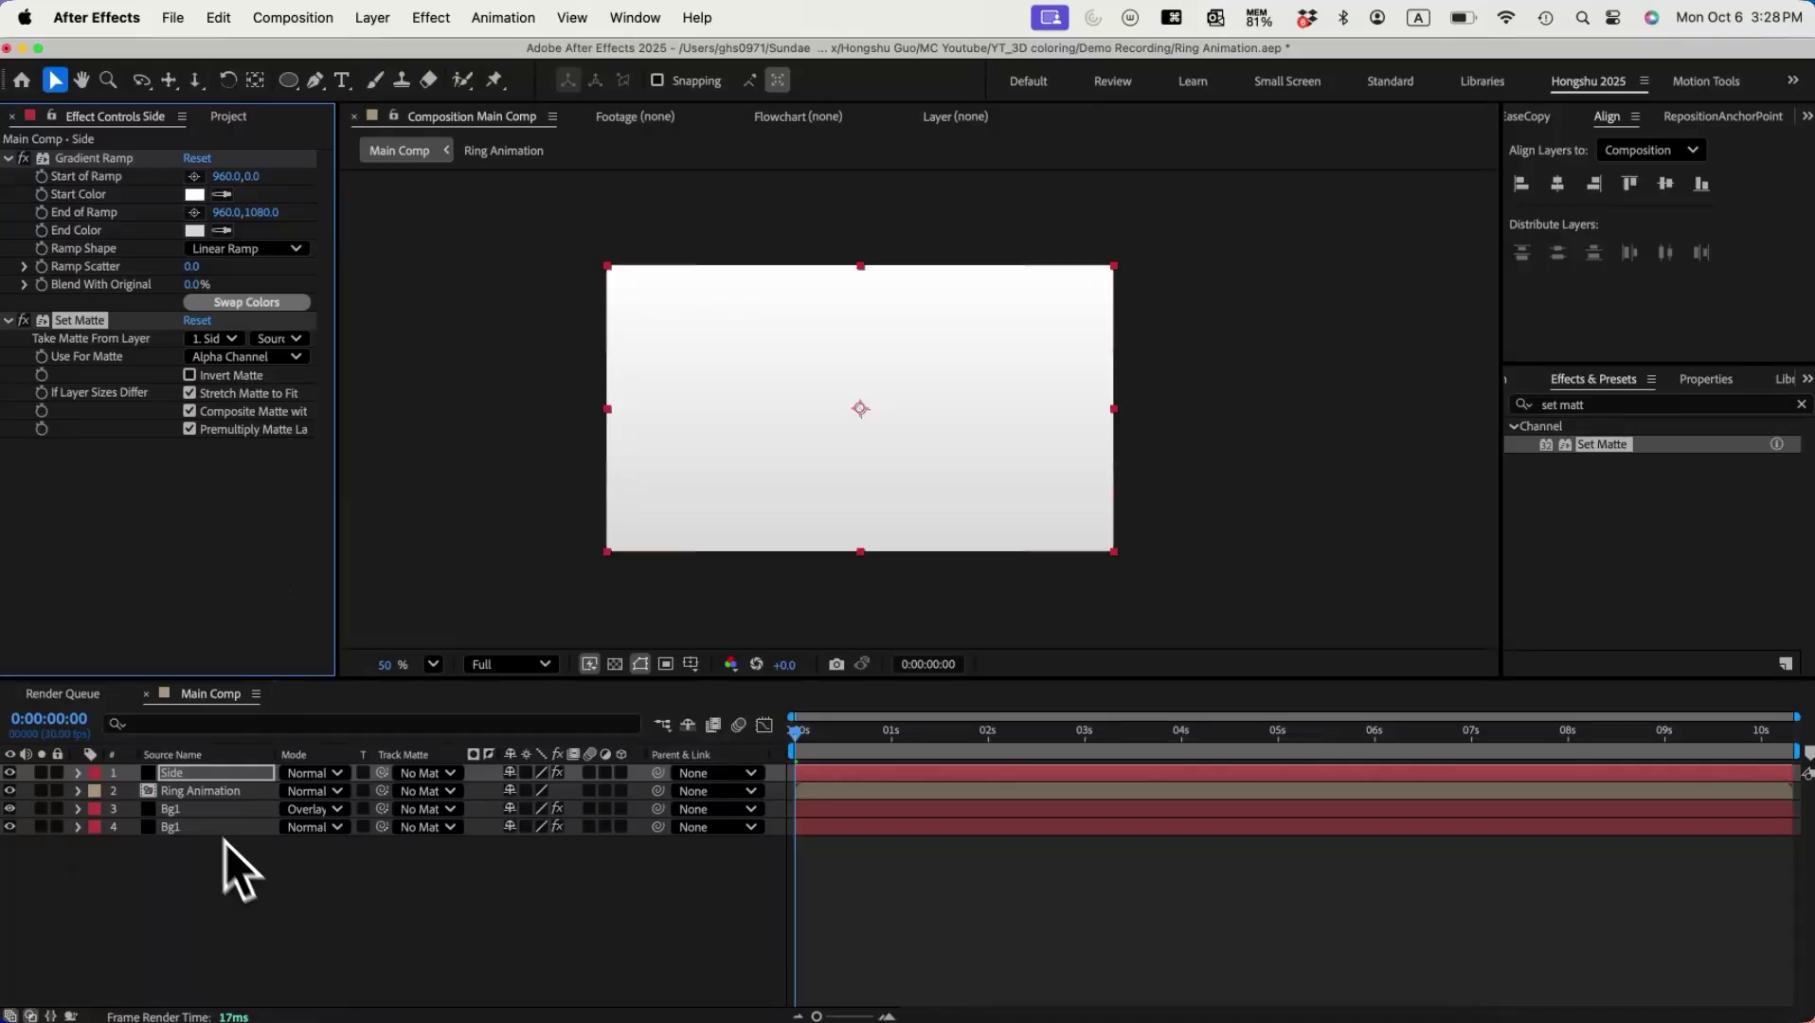
Step: Make Side's Set Matte take its matte from the Ring Animation layer's source, using the Red Channel
double_click(200, 790)
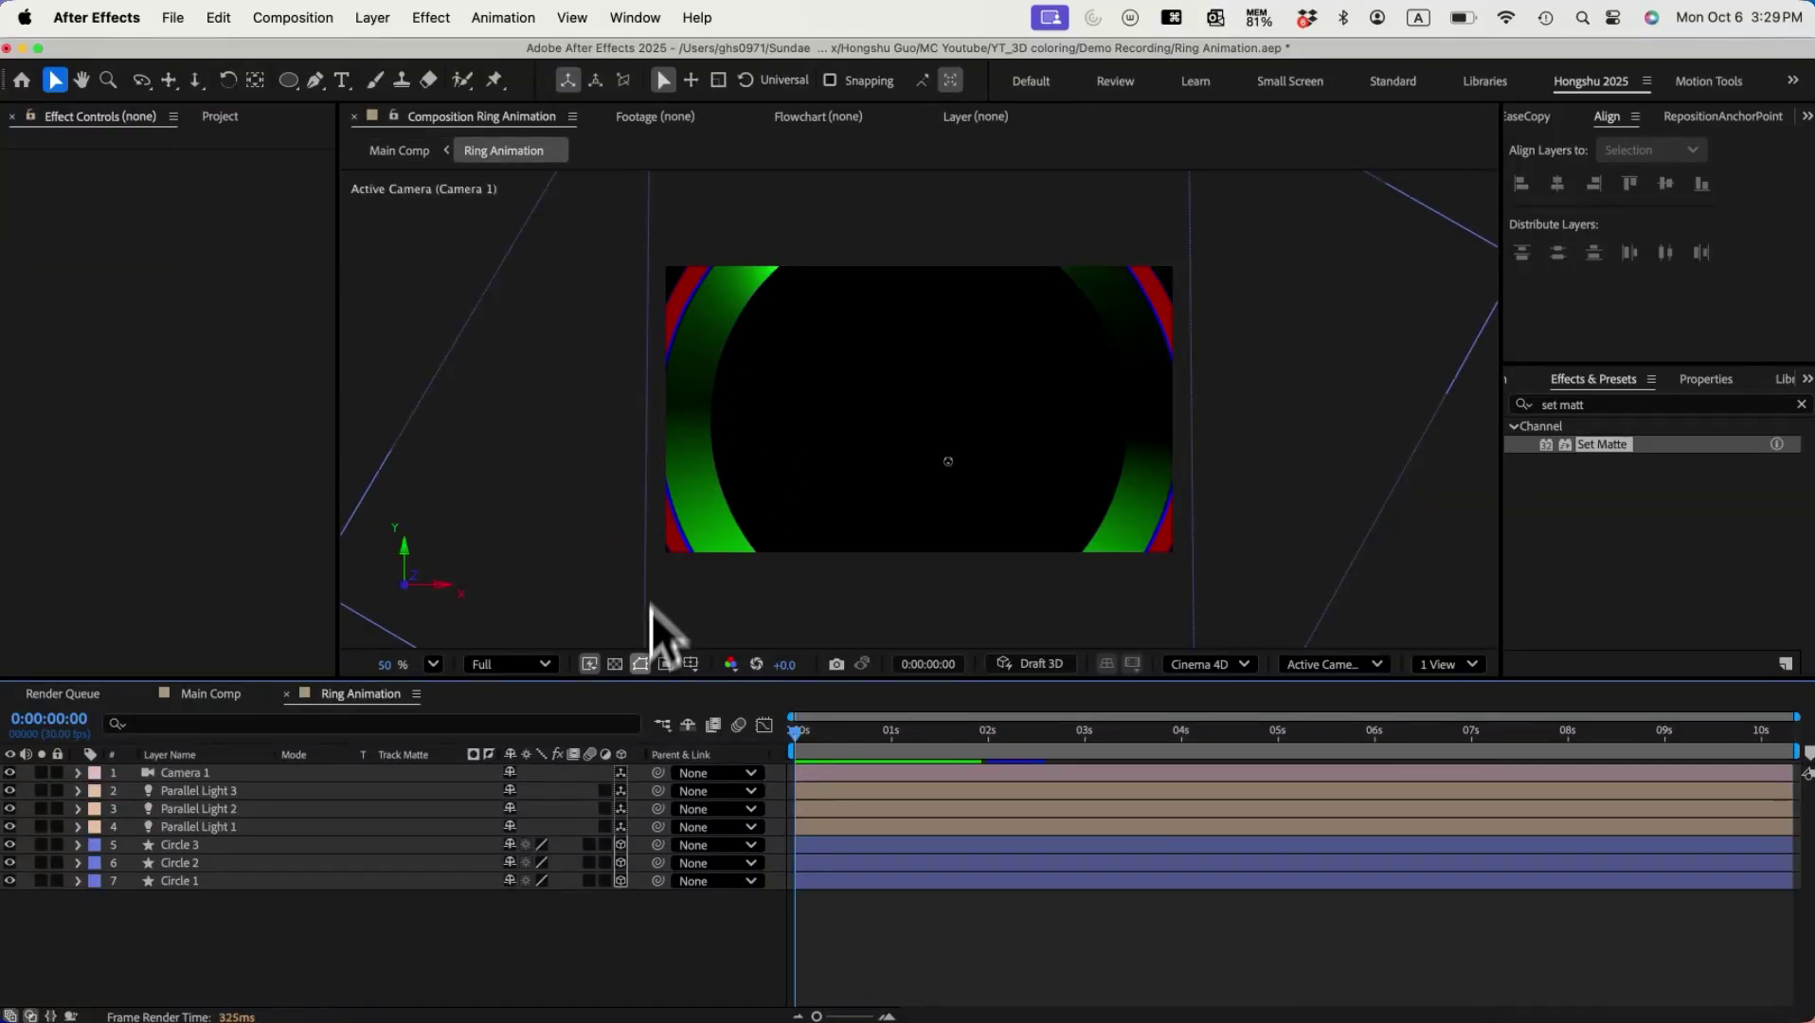
left_click(662, 723)
left_click(536, 733)
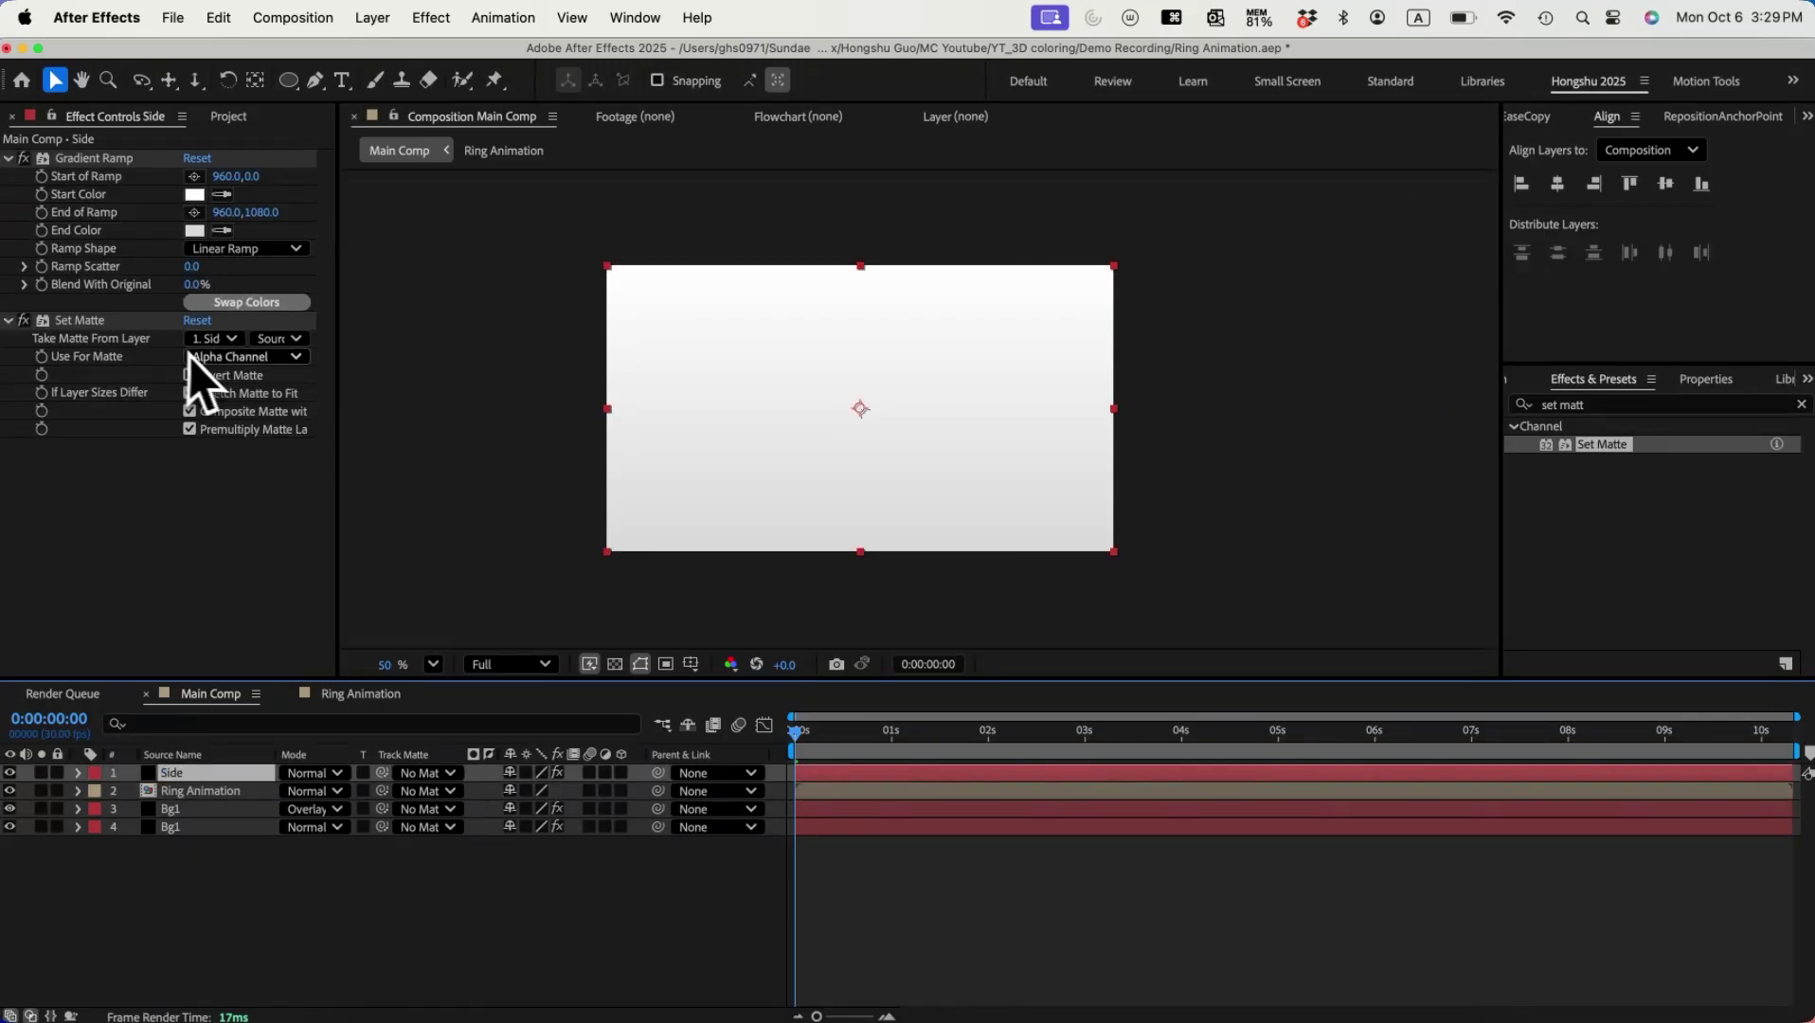
left_click(216, 339)
left_click(244, 425)
left_click(285, 338)
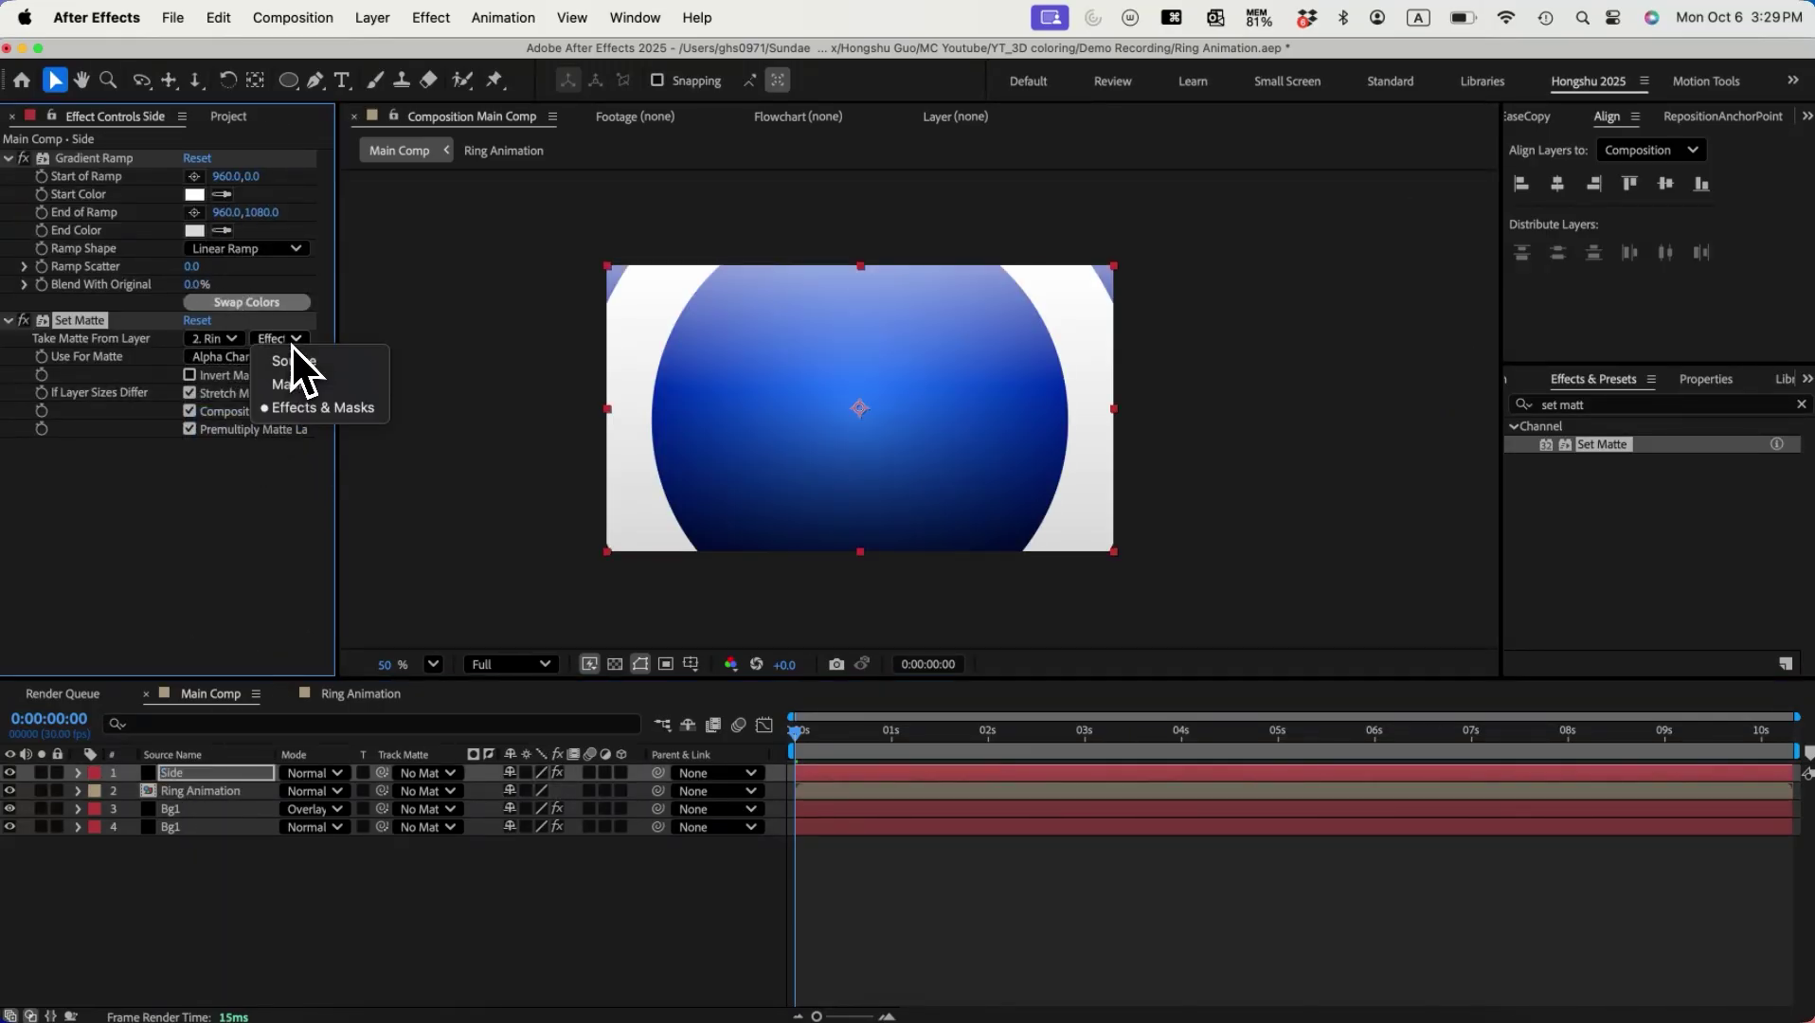
left_click(297, 363)
left_click(268, 361)
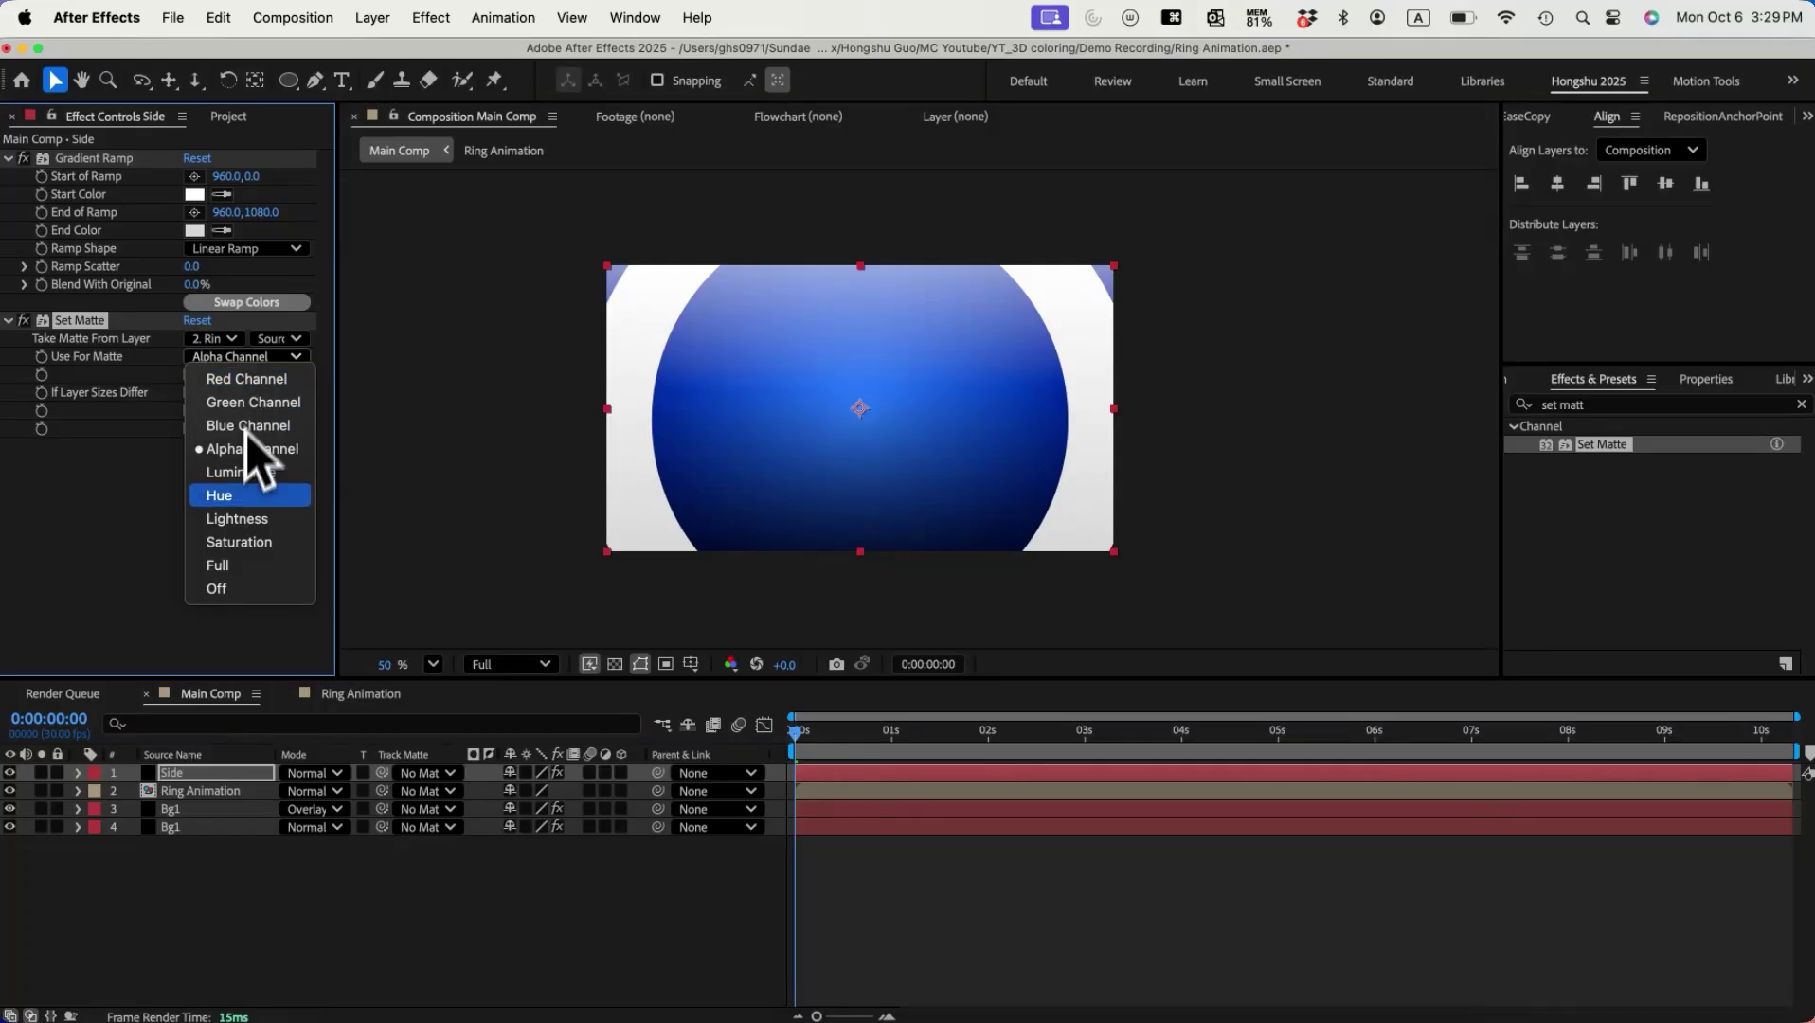
left_click(248, 380)
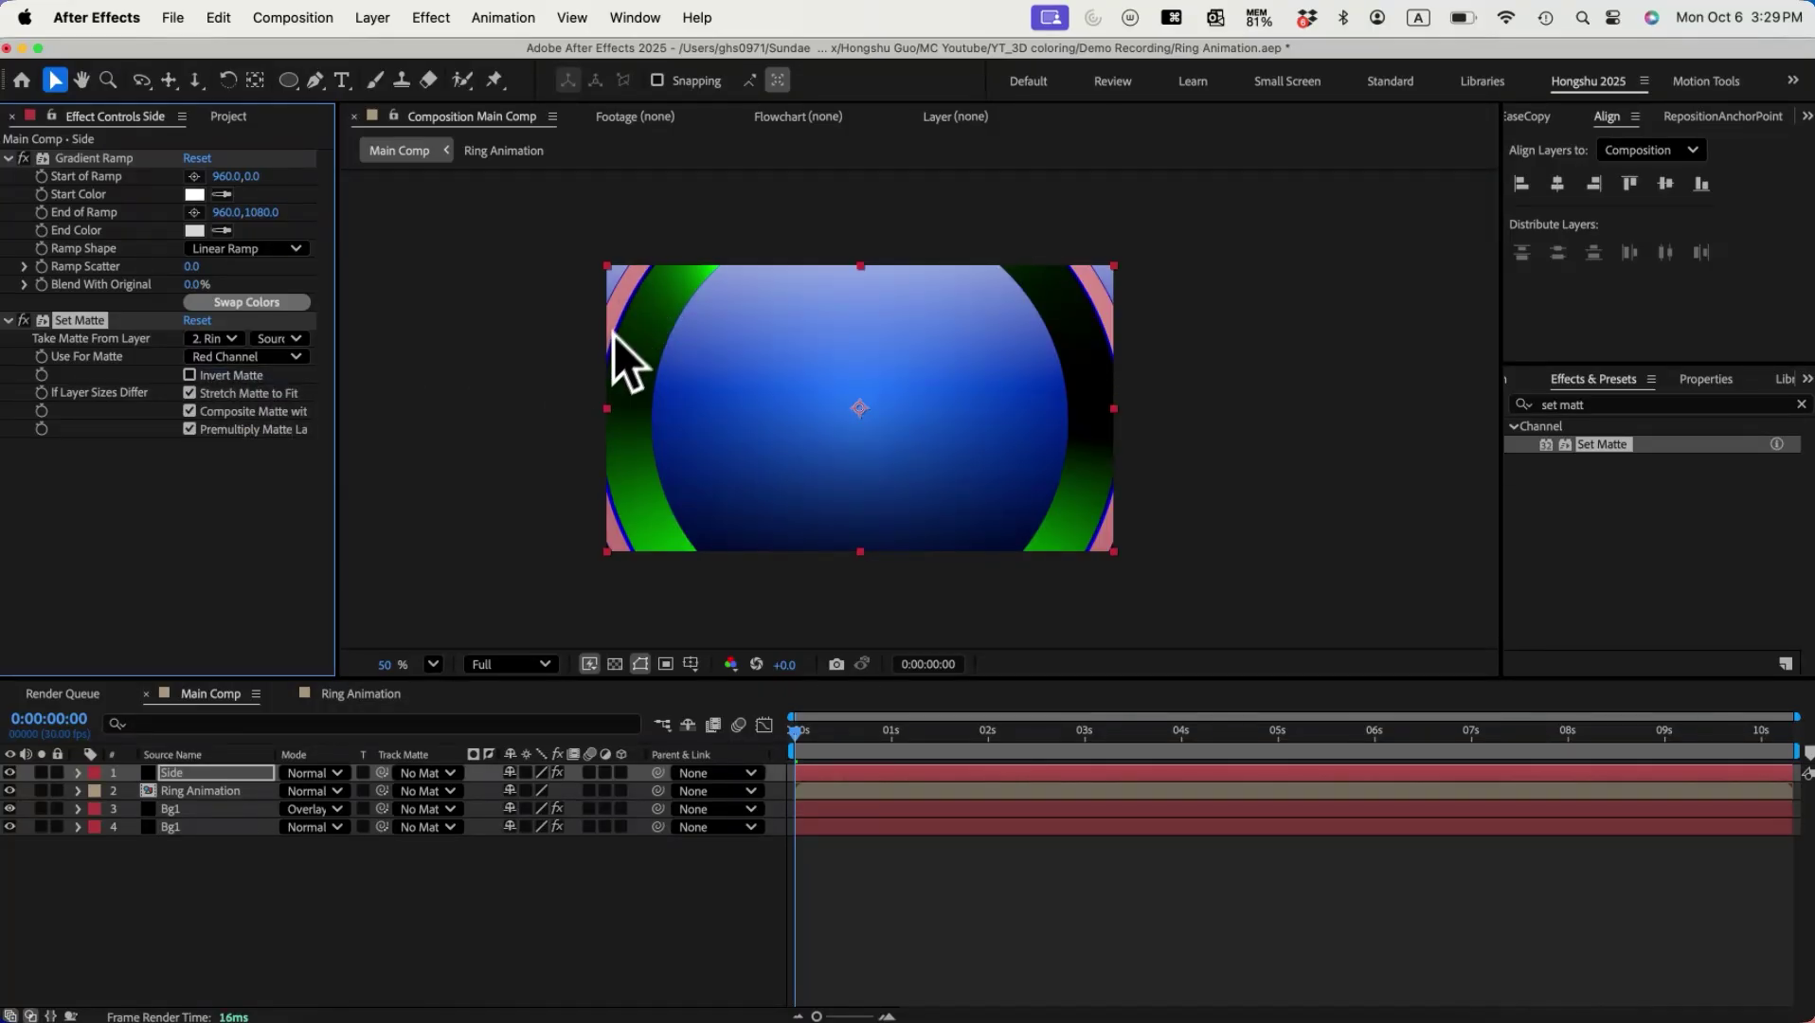
Step: Scrub the ring animation to 0:00:00:22 to check the Side layer's red-channel matte
left_click(873, 733)
mouse_move(884, 736)
left_mouse_down()
mouse_move(920, 731)
mouse_move(880, 733)
mouse_move(899, 748)
mouse_move(865, 738)
left_mouse_up()
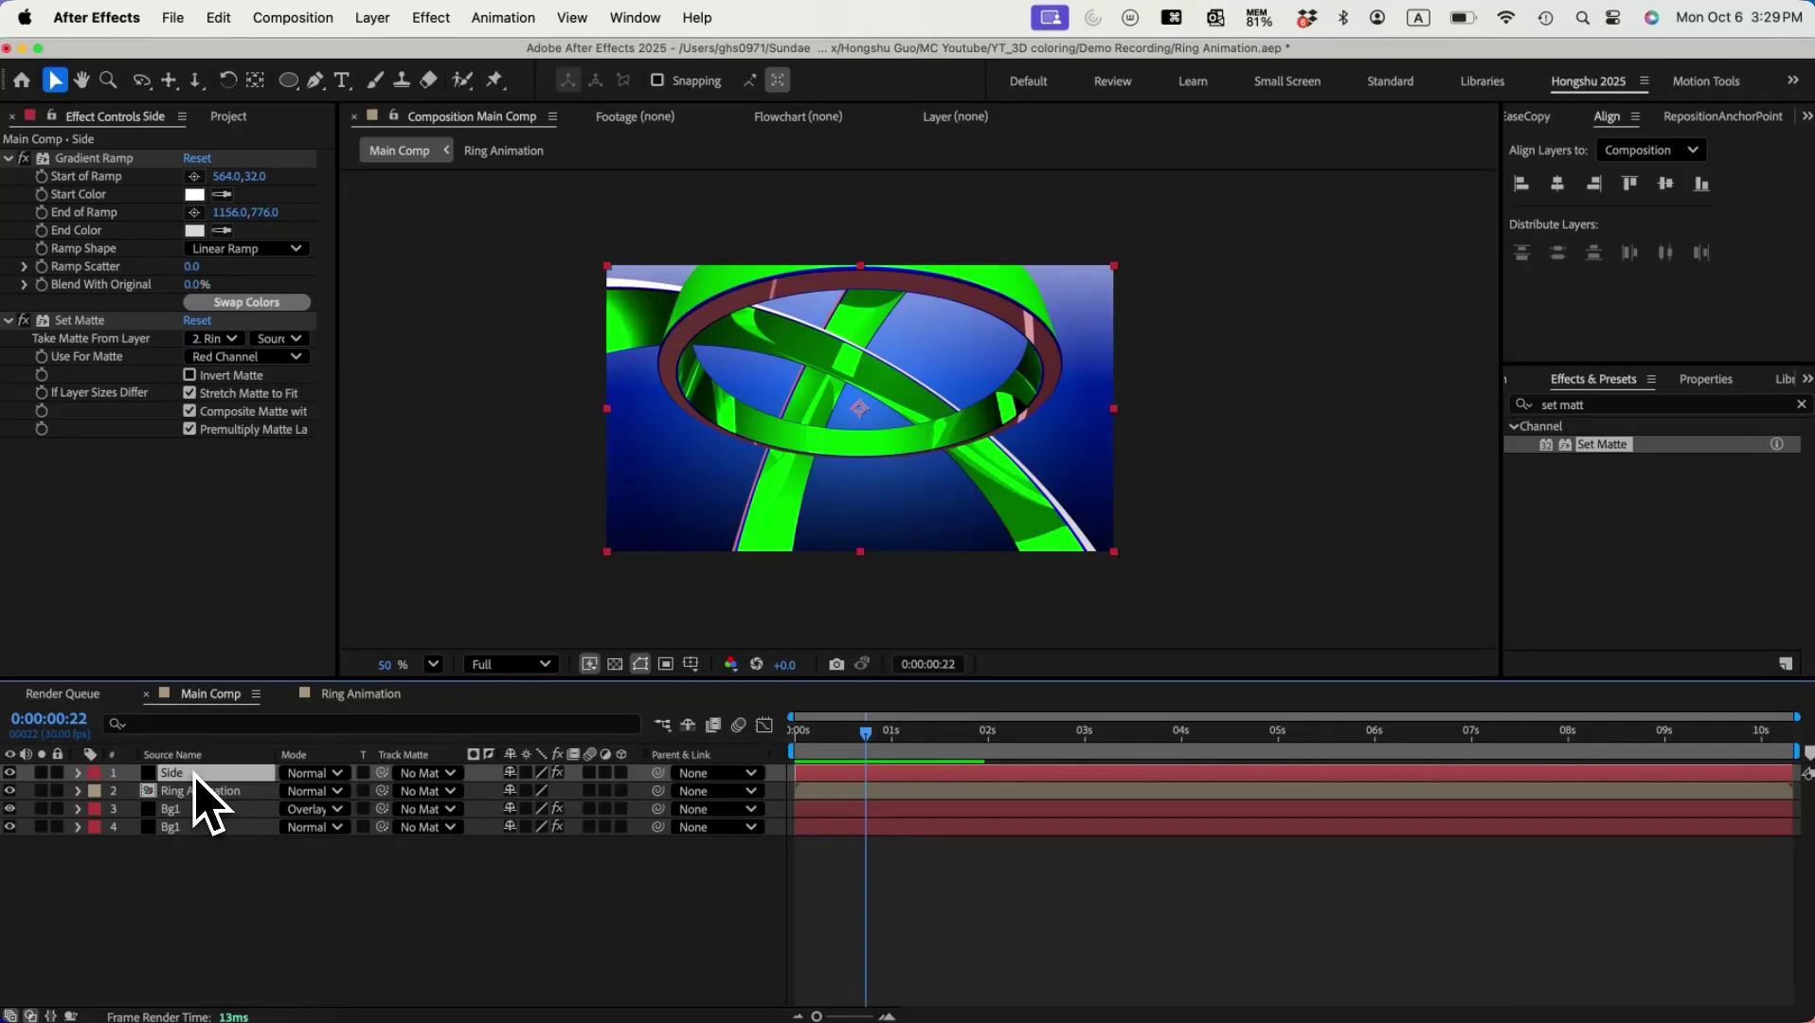
Step: Duplicate the Side layer as Outside and set the copy's Set Matte to use the Green Channel
key("super+d")
key("Return")
type("Outside")
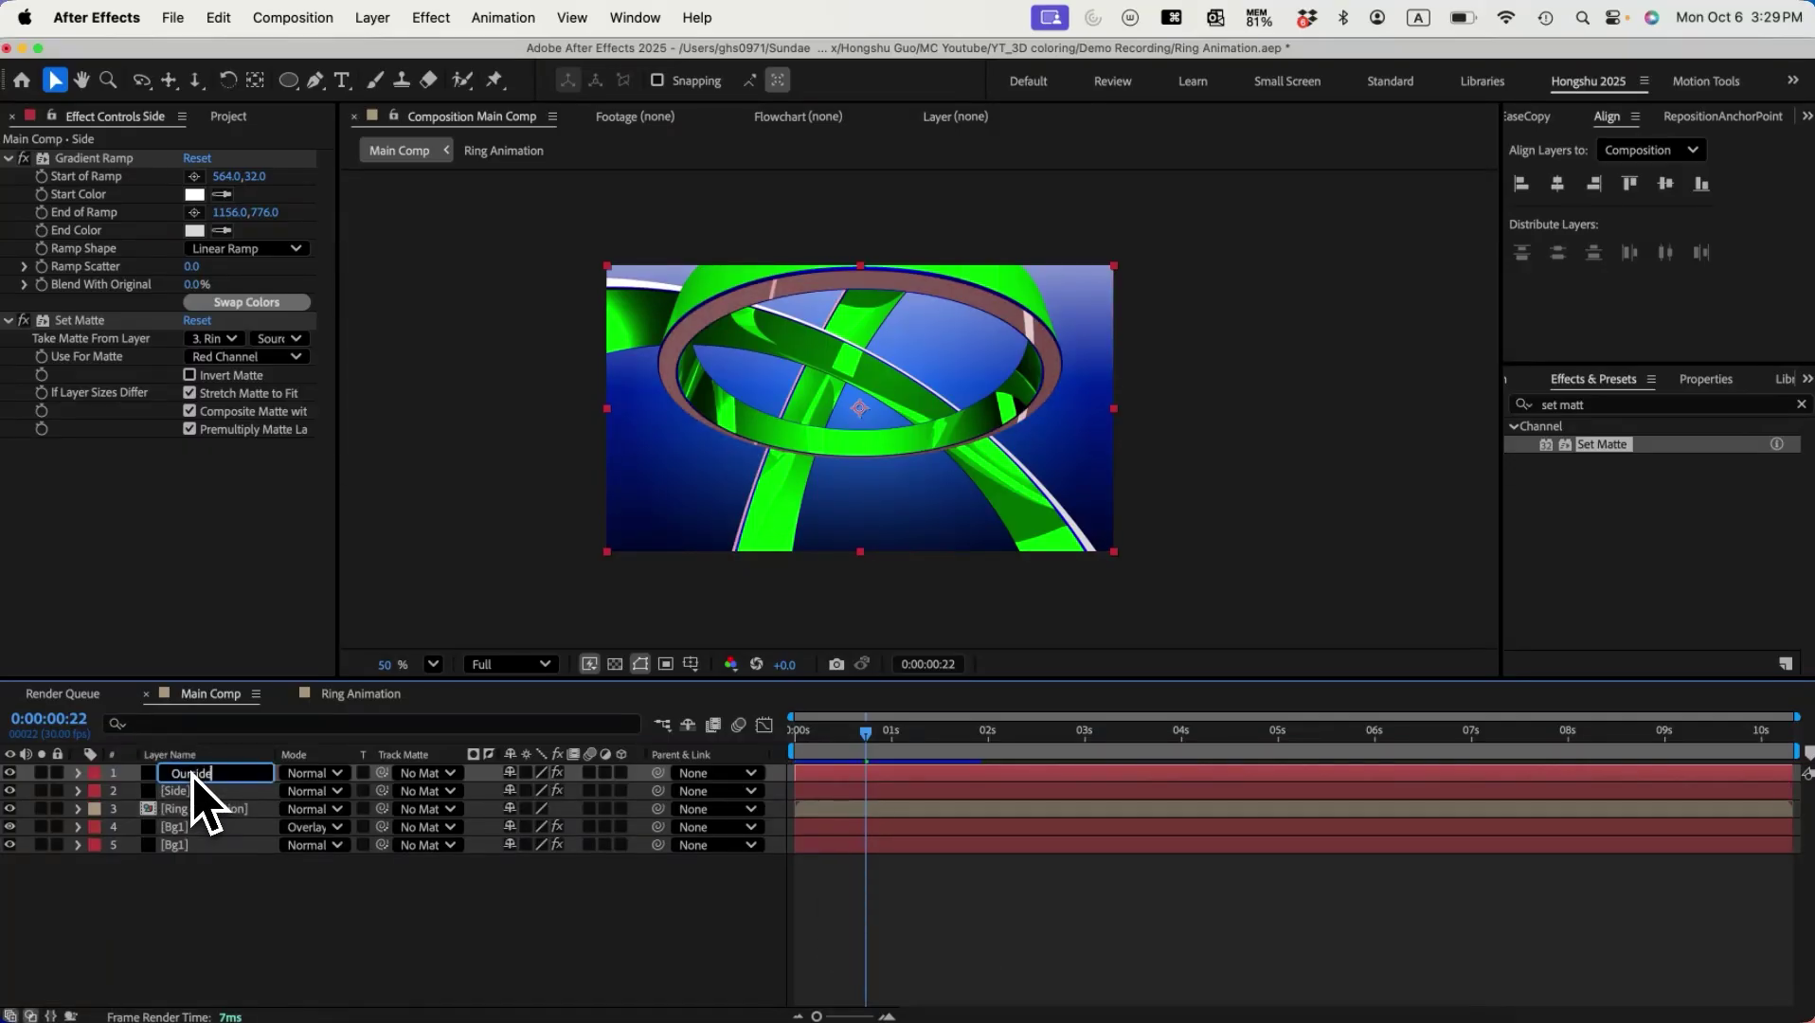
key("Return")
key("Return")
key("BackSpace")
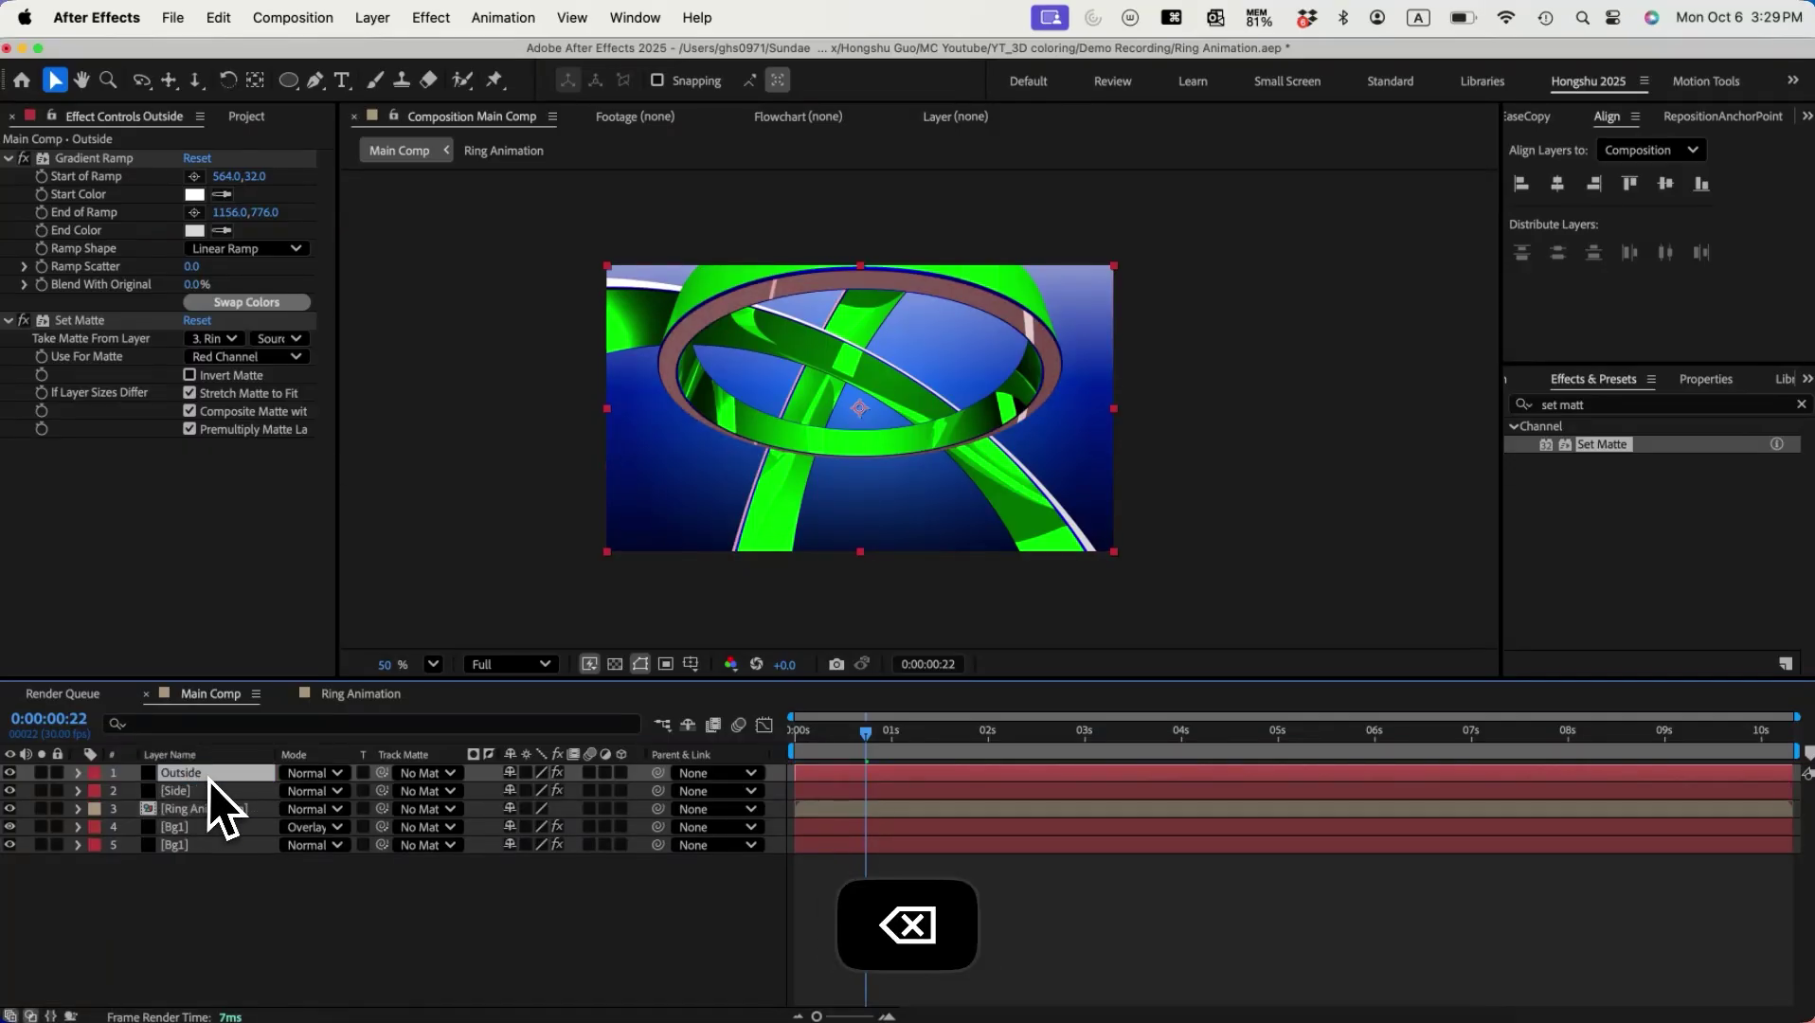
type("Outside")
key("Return")
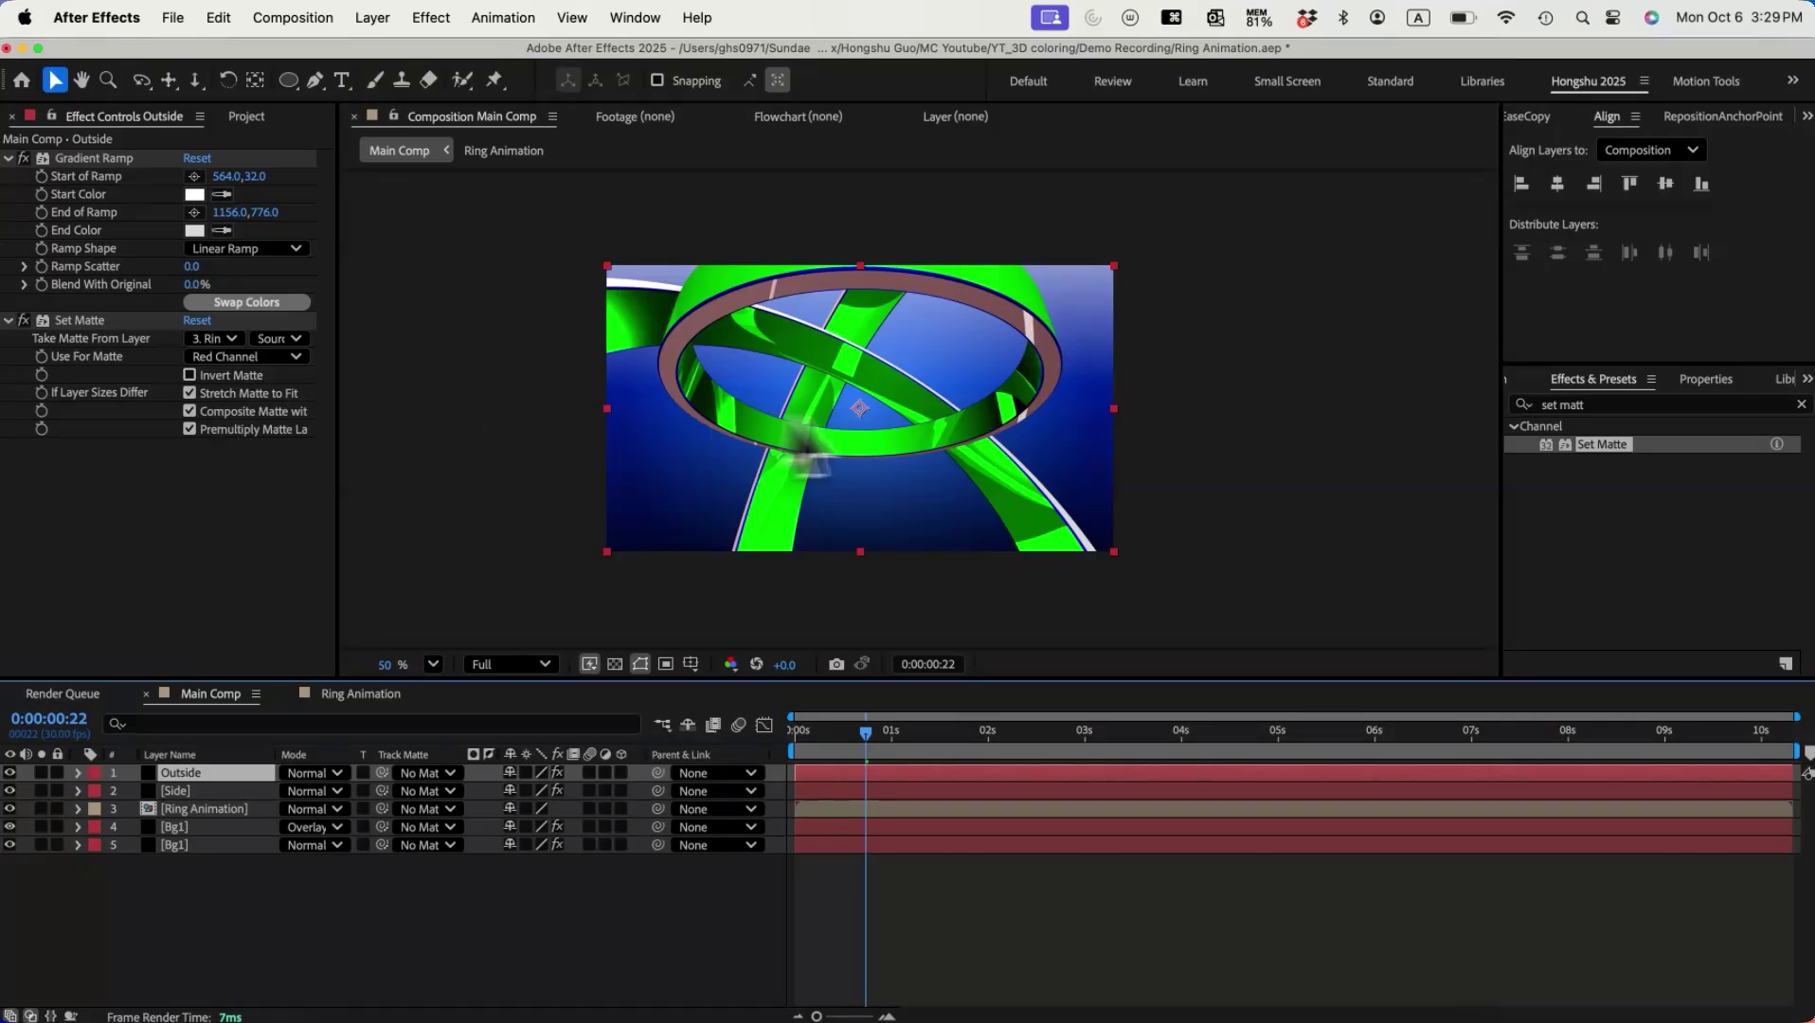
left_click(239, 359)
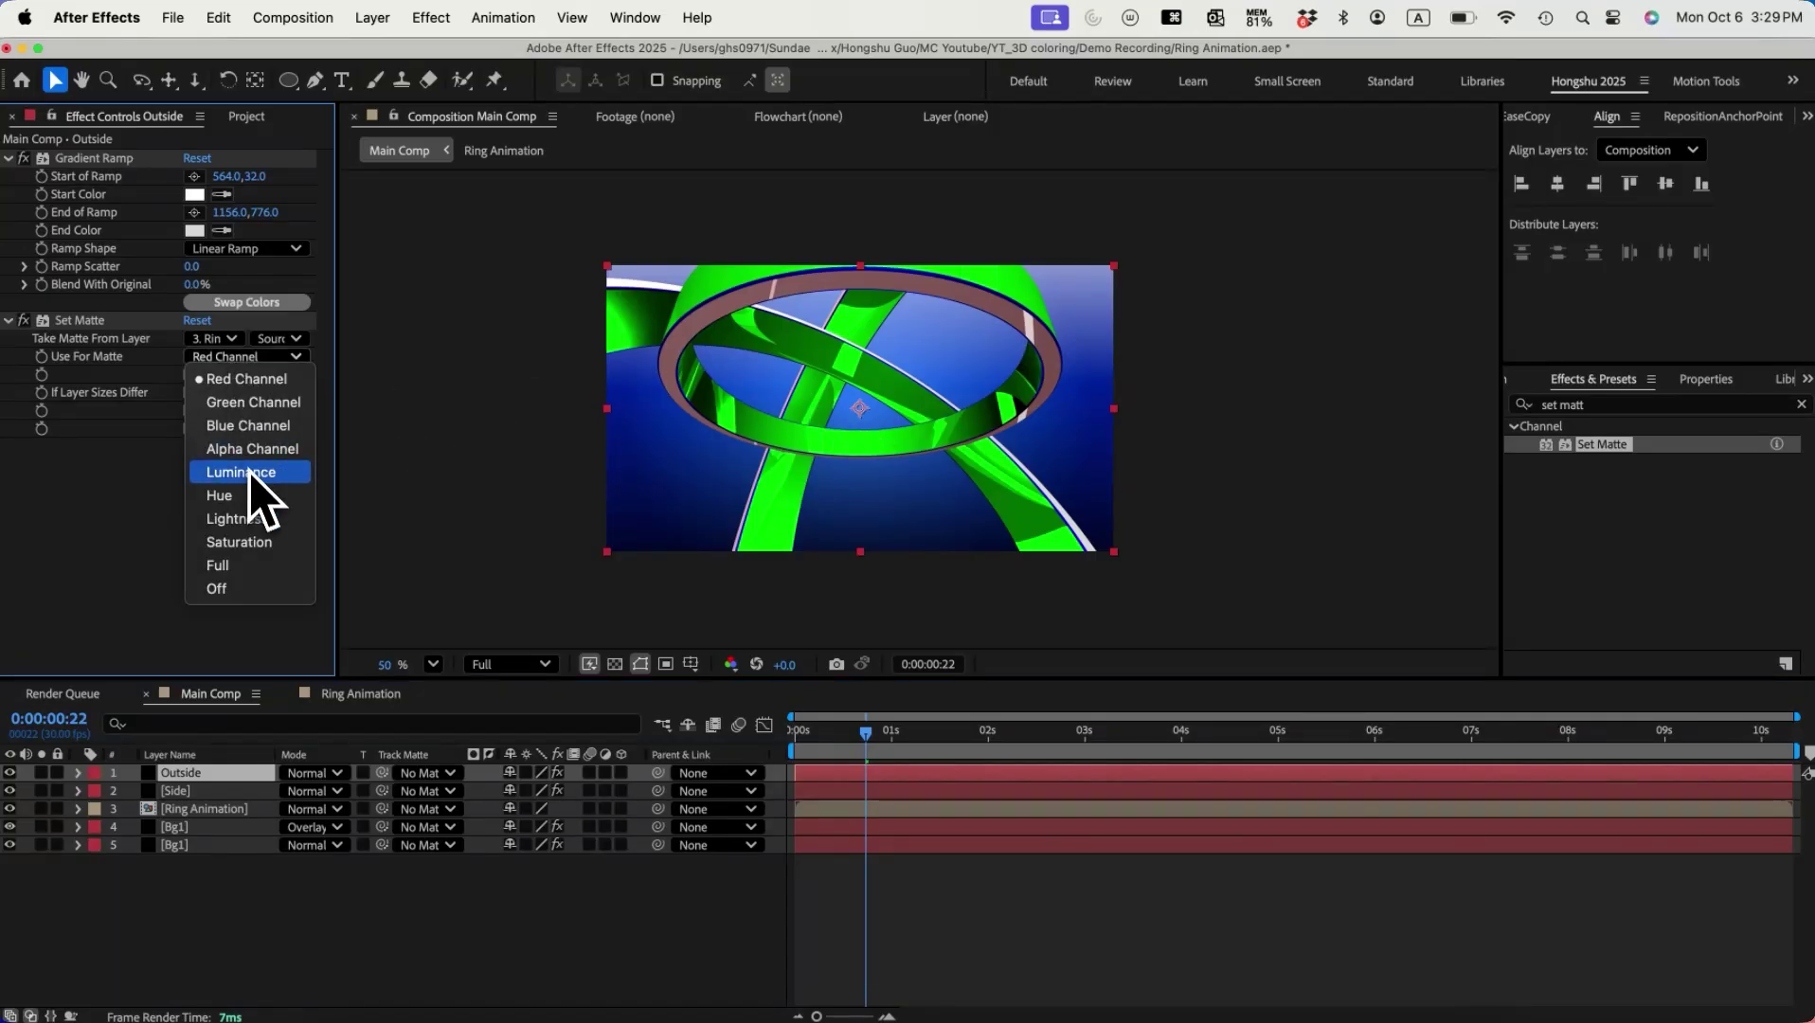
left_click(256, 404)
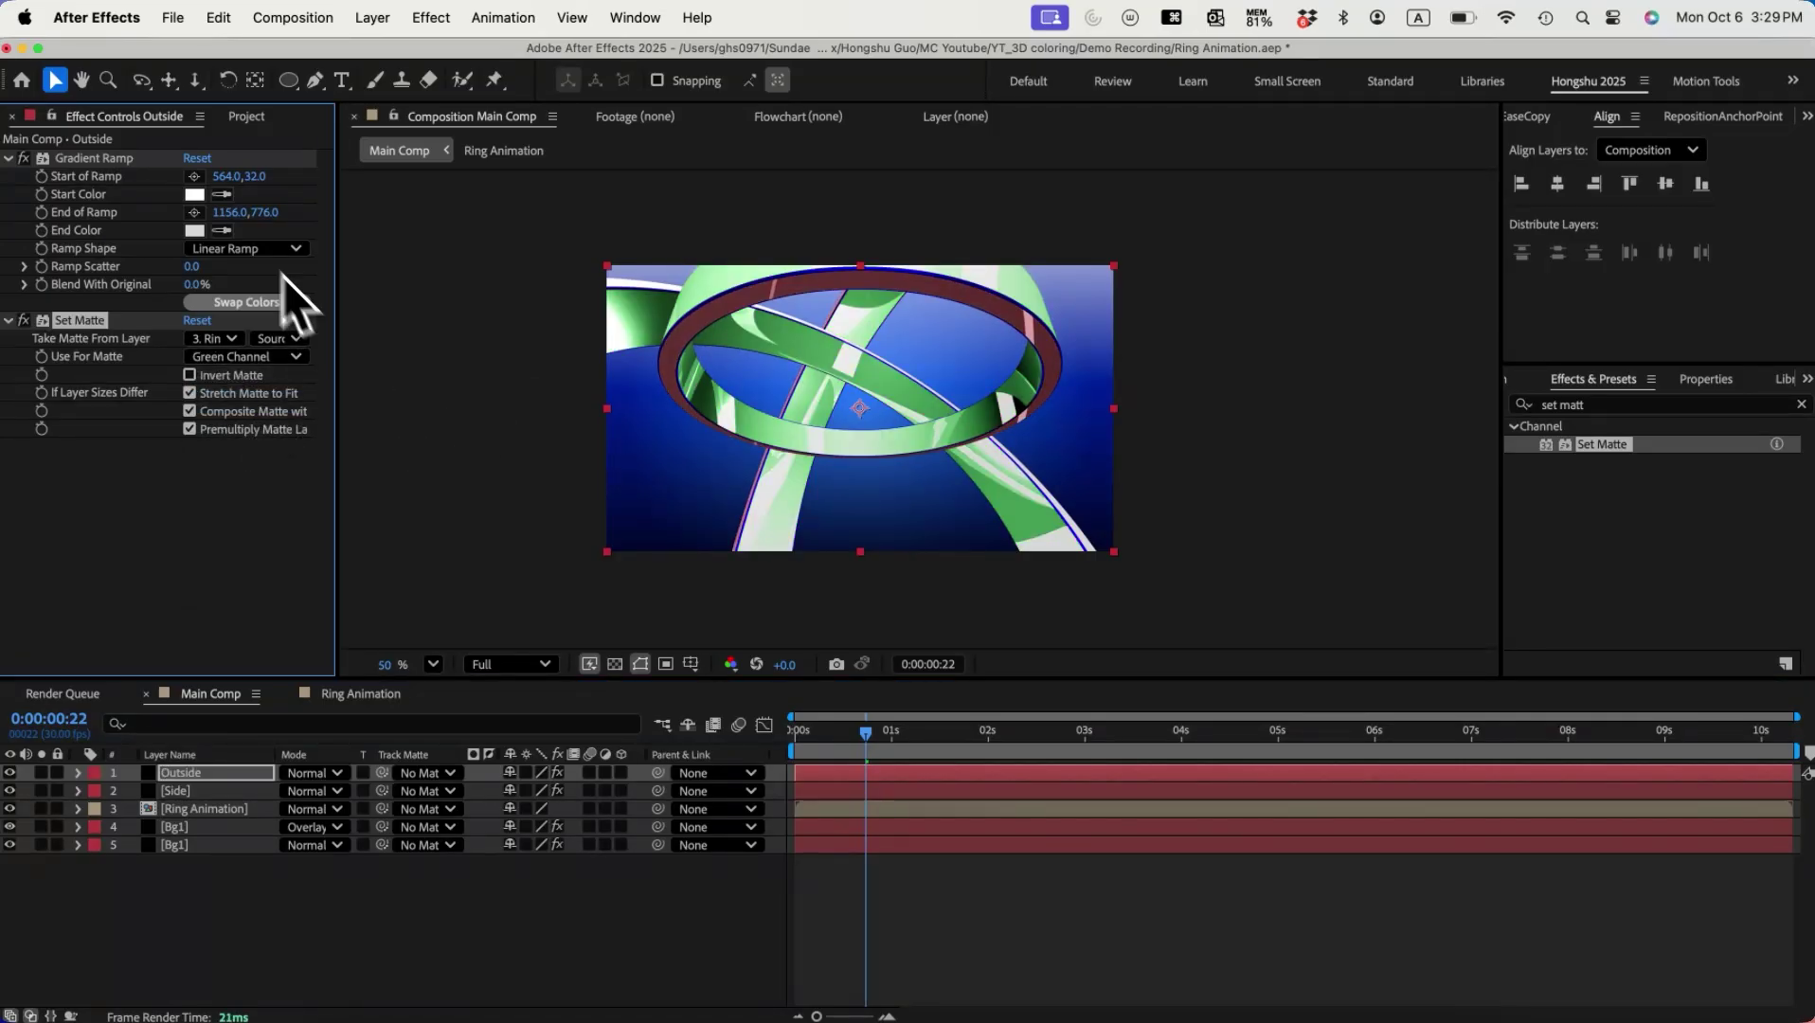
Step: Set Outside's Gradient Ramp end colour to dark grey 191919 and move the ramp's start to 528,-88 and its end to 1424,1164
left_click(195, 232)
left_click_drag(665, 502, 633, 661)
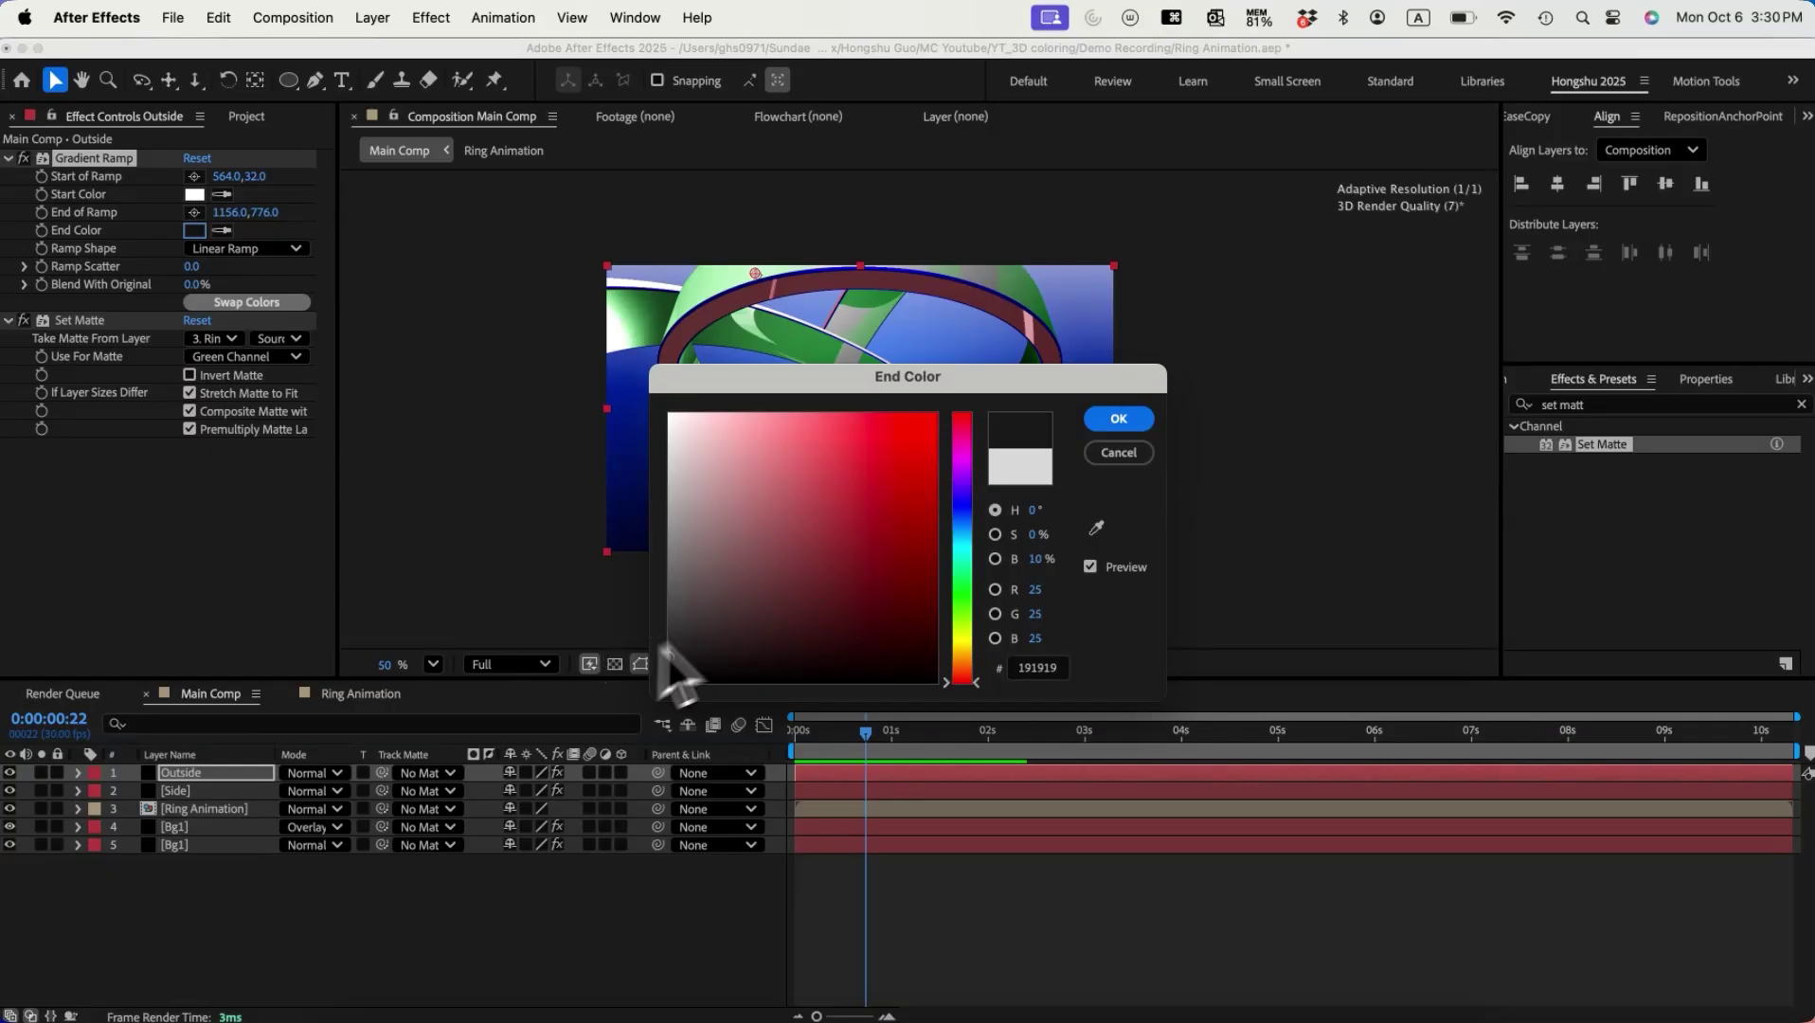
left_click(1115, 429)
left_click(195, 212)
left_click(986, 575)
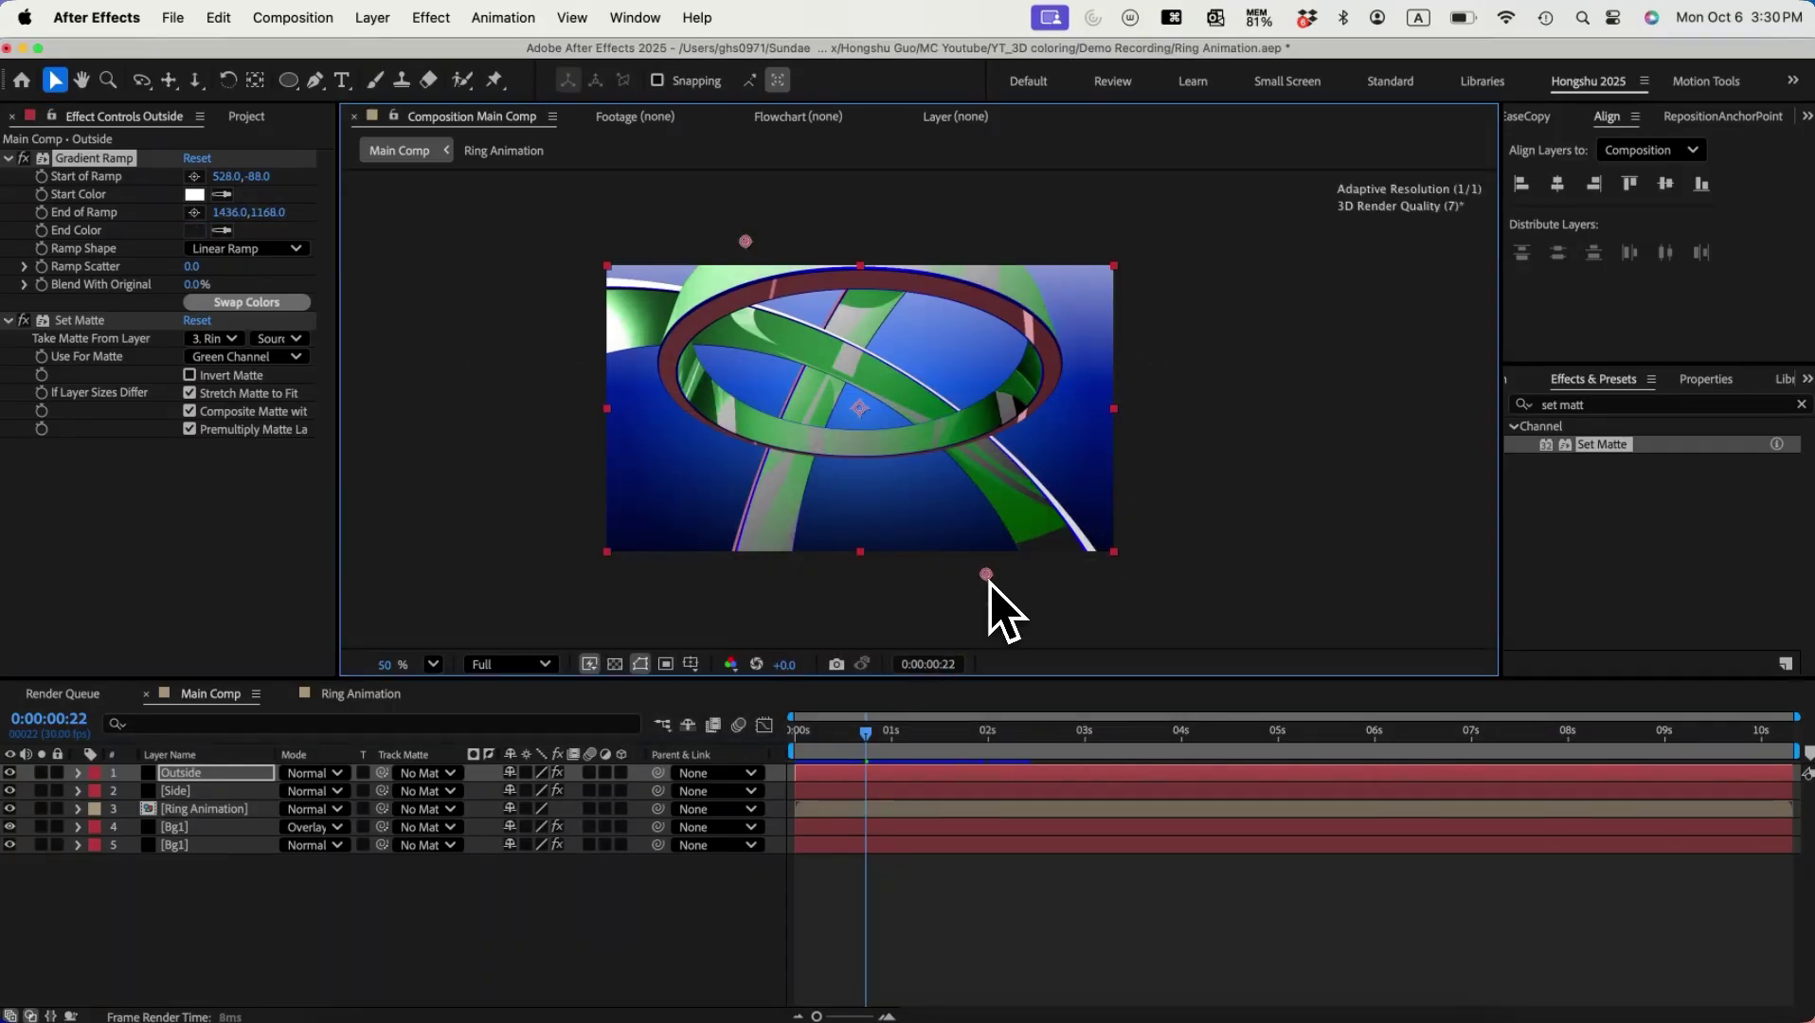
Step: Duplicate the Outside layer as Bevel and set the copy's Set Matte to use the Blue Channel
left_click(216, 772)
key("super+d")
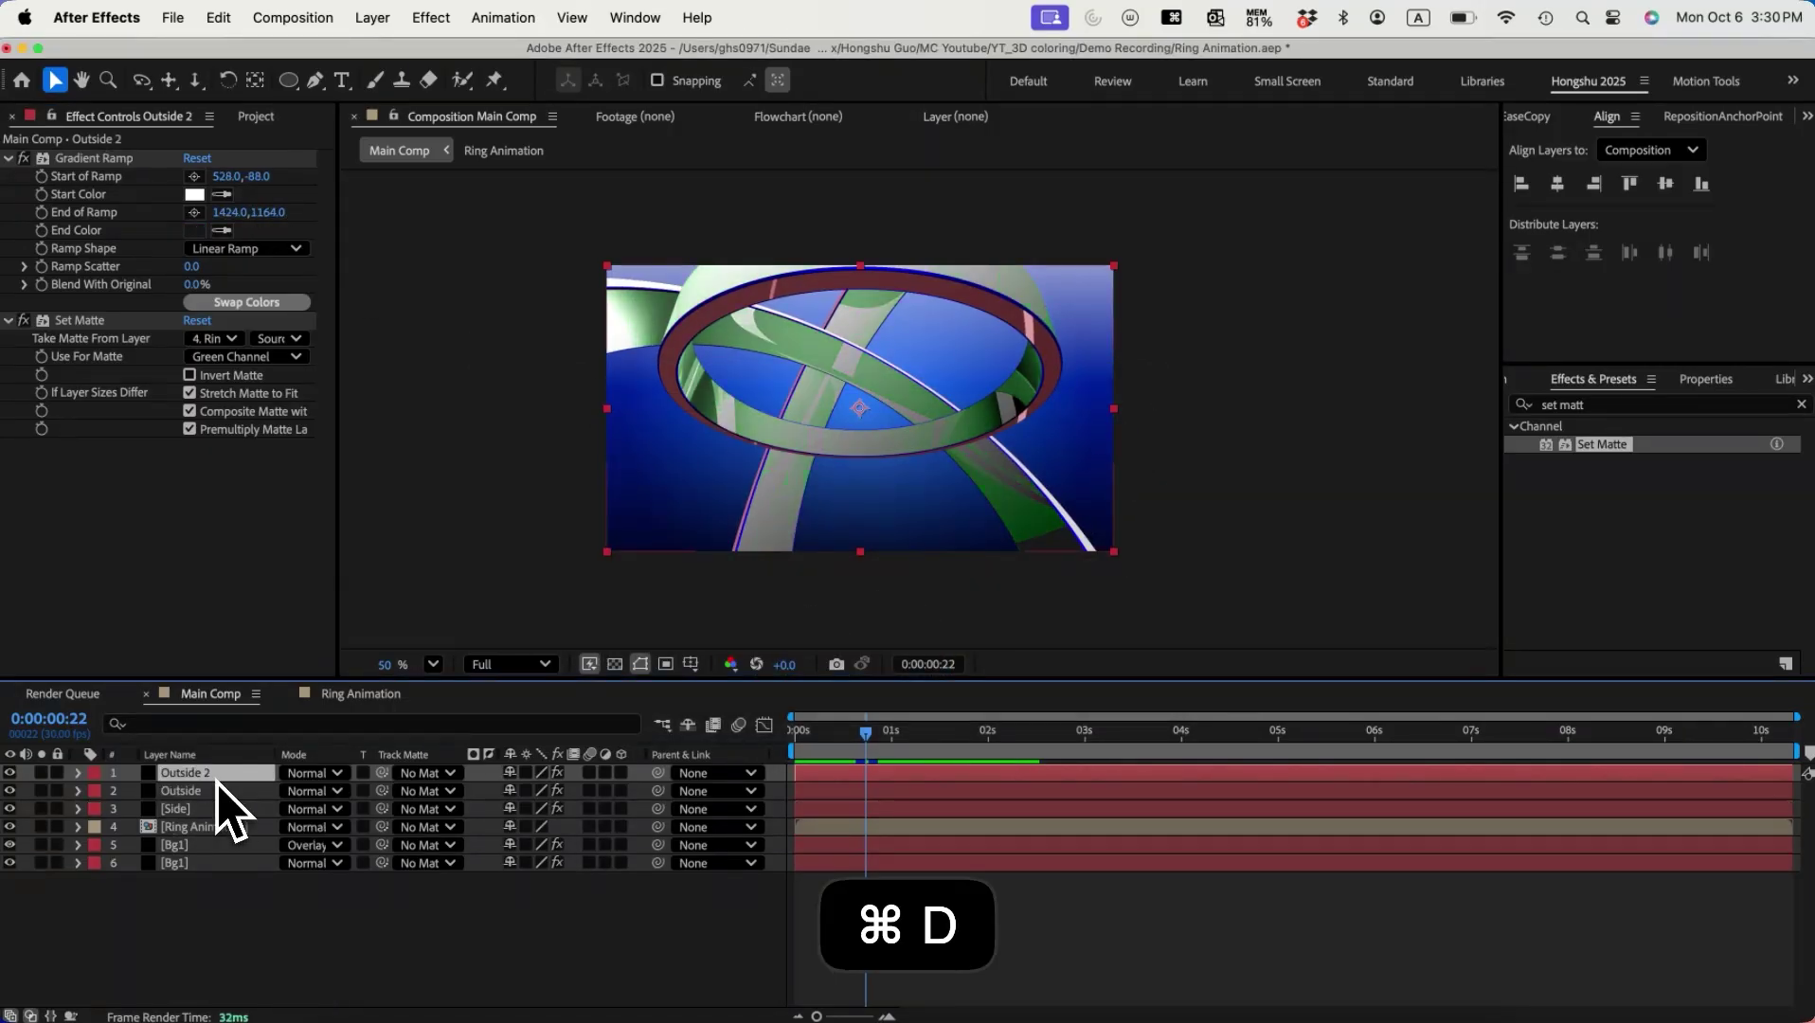
left_click(237, 361)
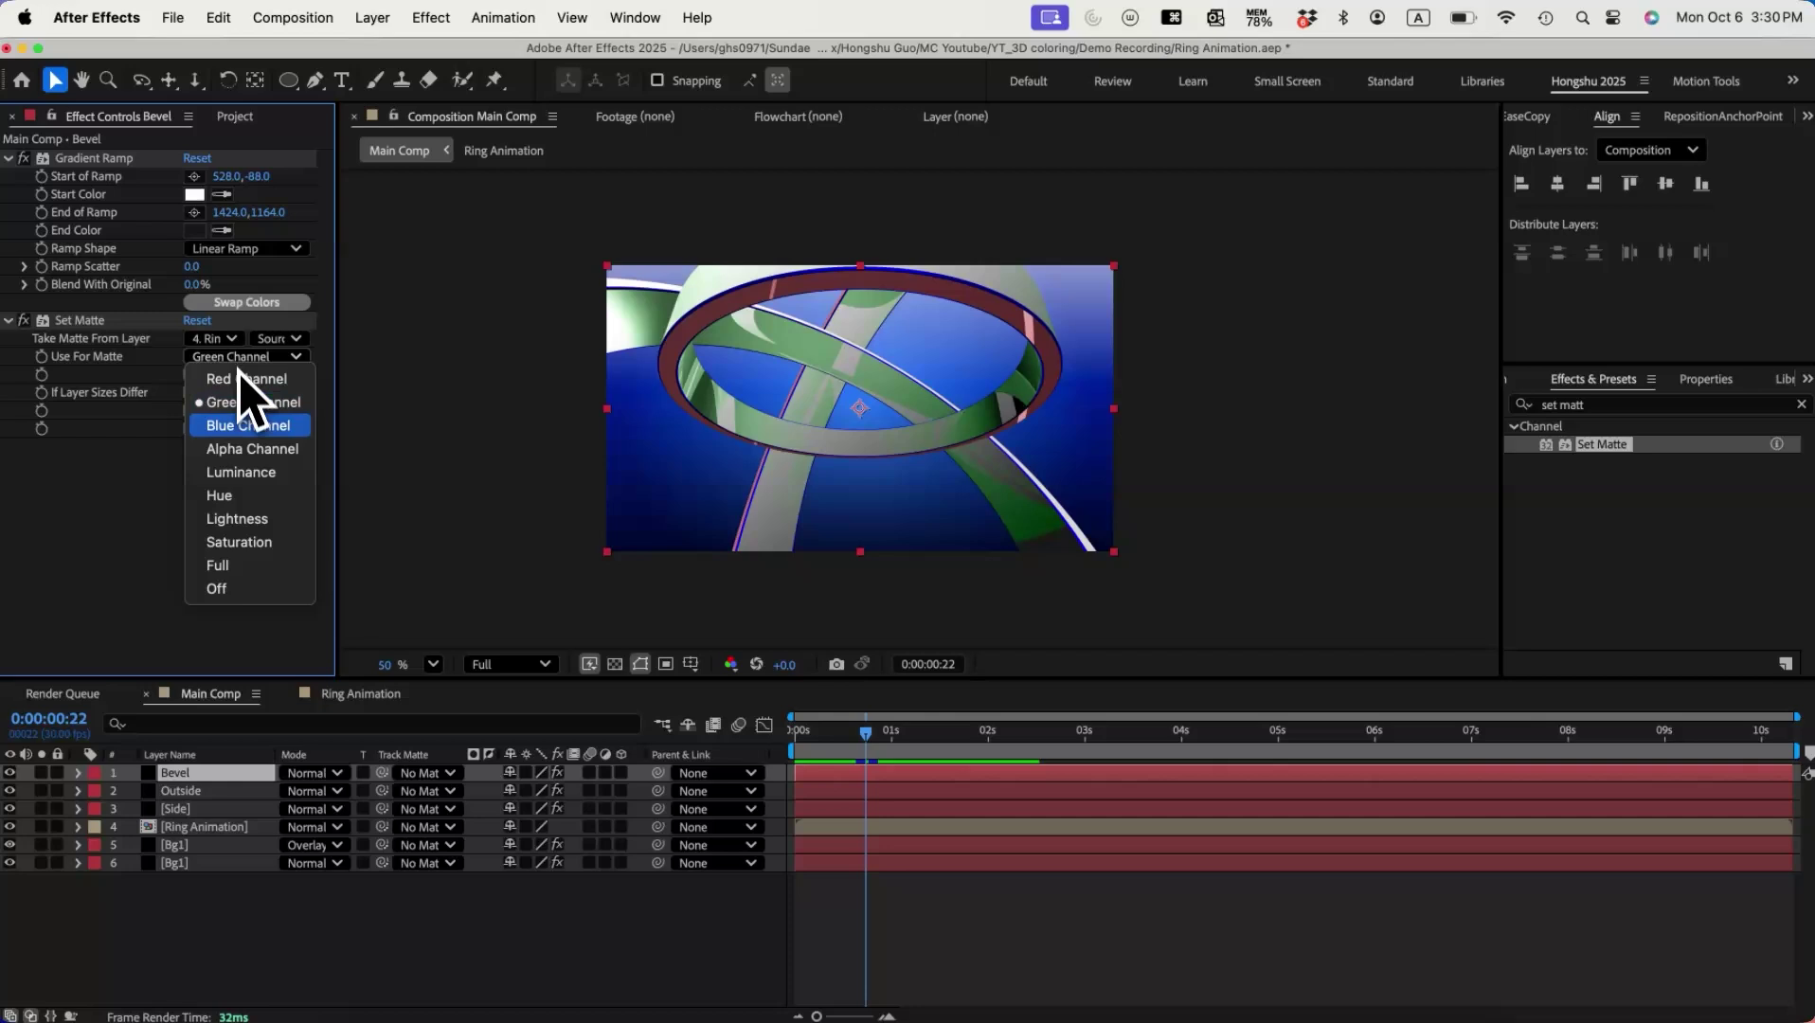
left_click(244, 434)
Step: Recolour Bevel's Gradient Ramp with a light grey start colour and a mid grey 939393 end colour
left_click(195, 197)
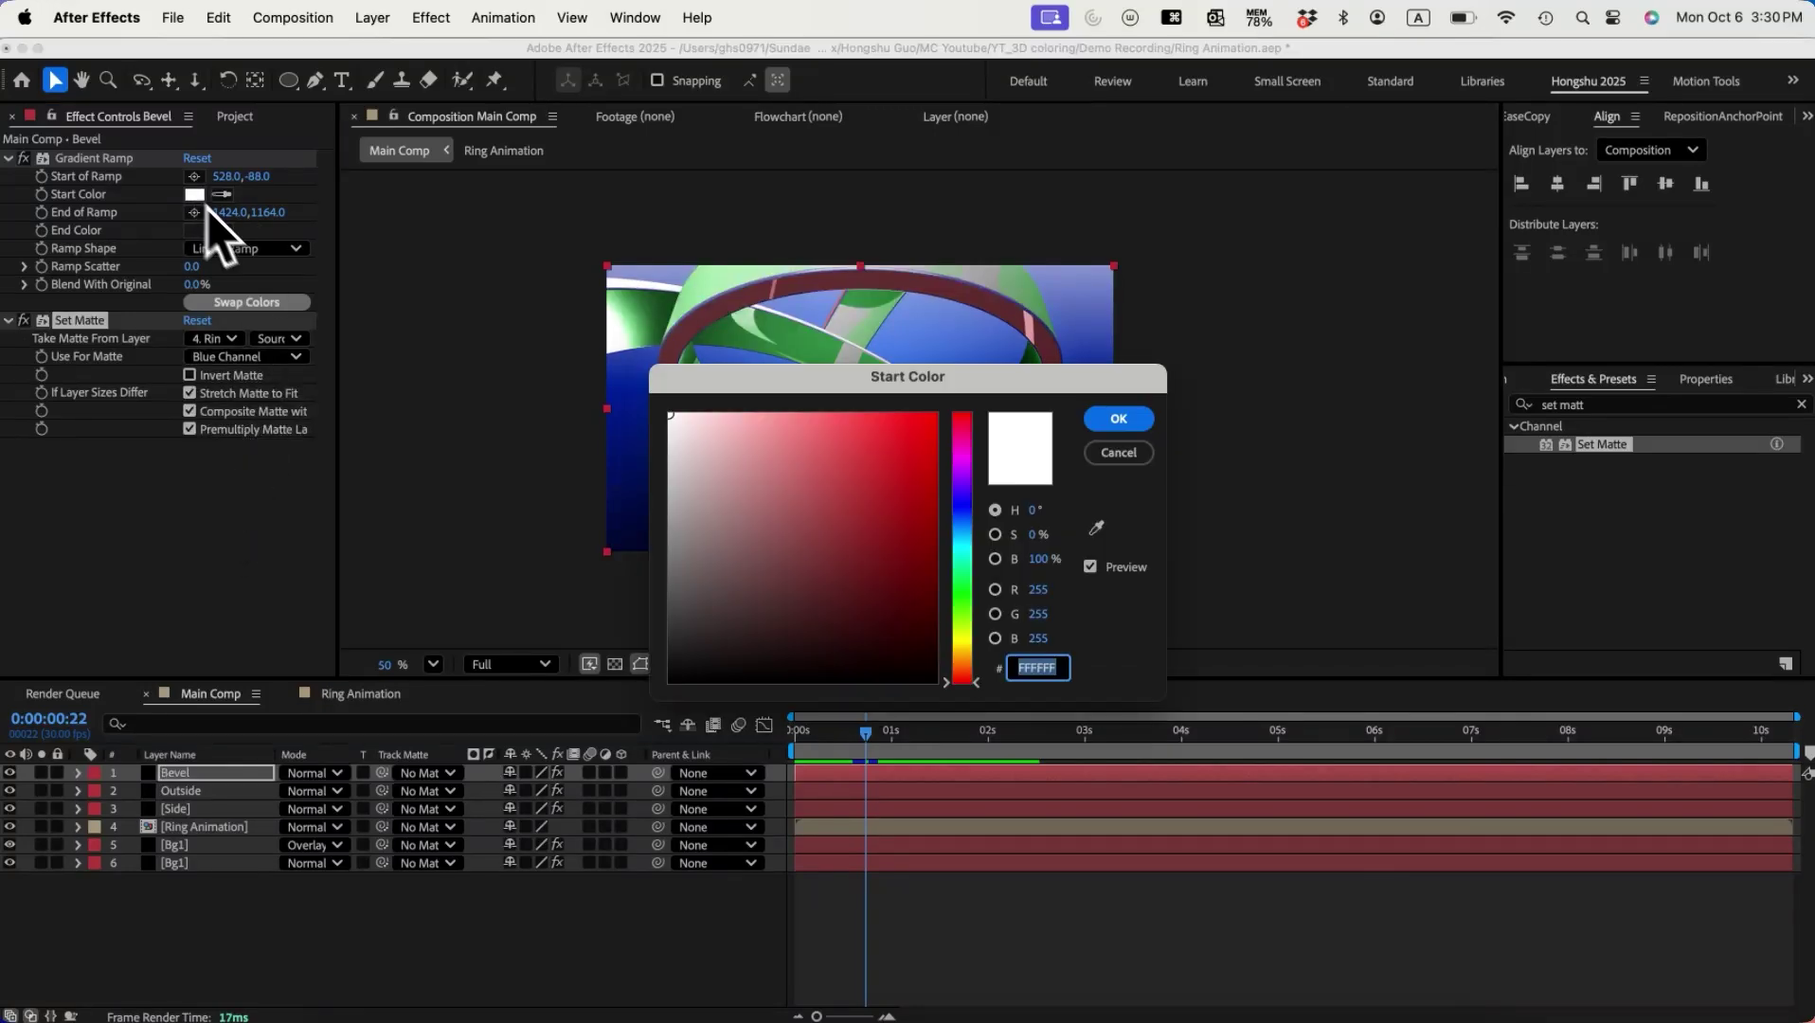
left_click(669, 533)
left_click(1133, 428)
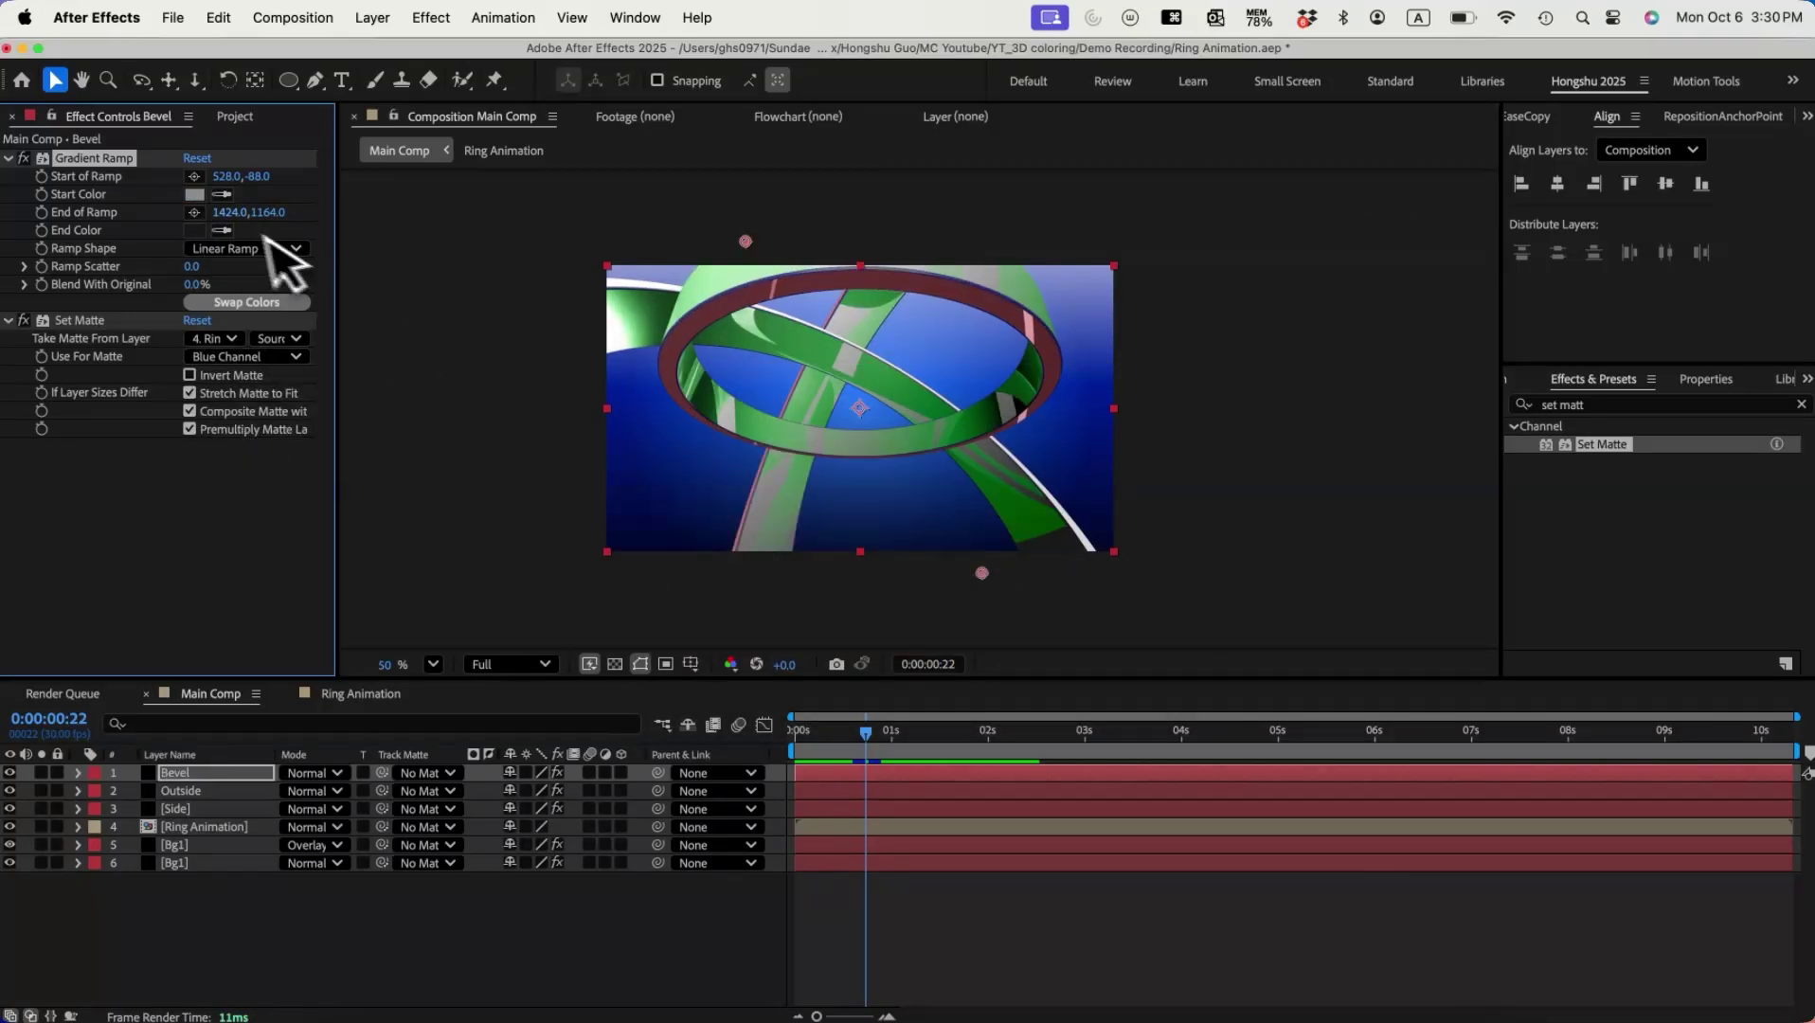
left_click(195, 230)
left_click_drag(689, 600, 636, 526)
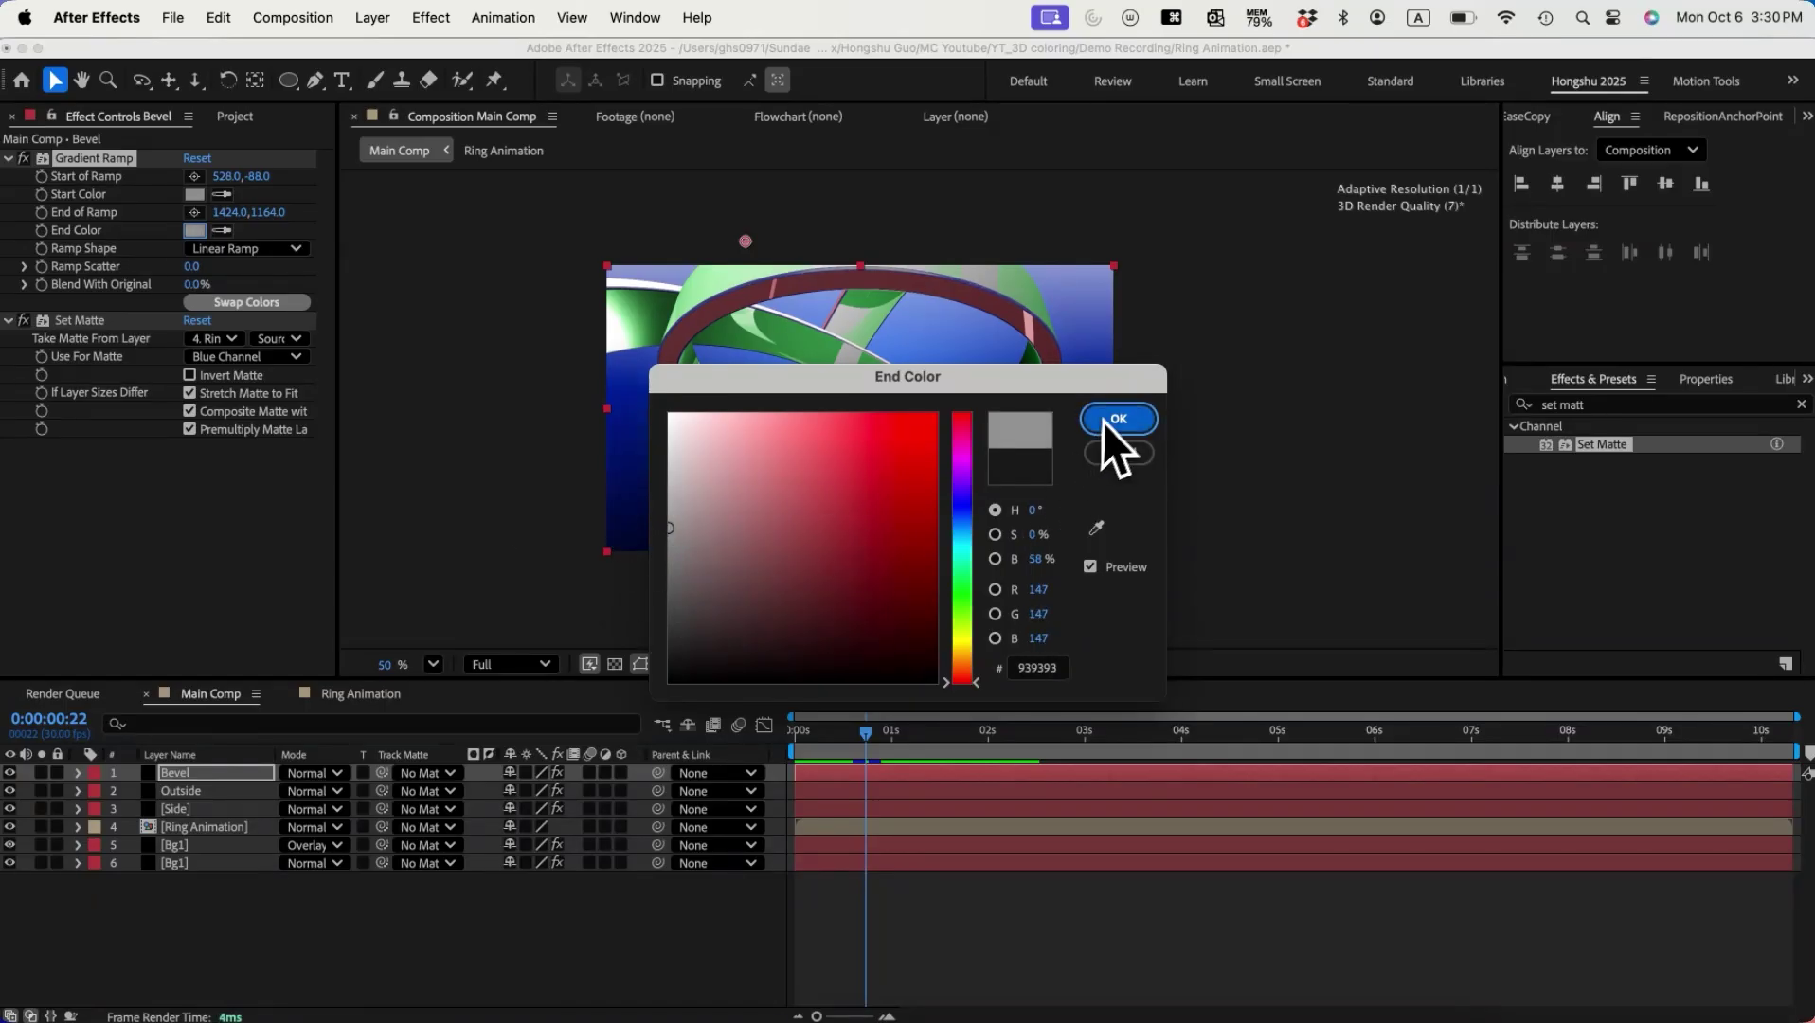
left_click(1106, 422)
left_click(194, 194)
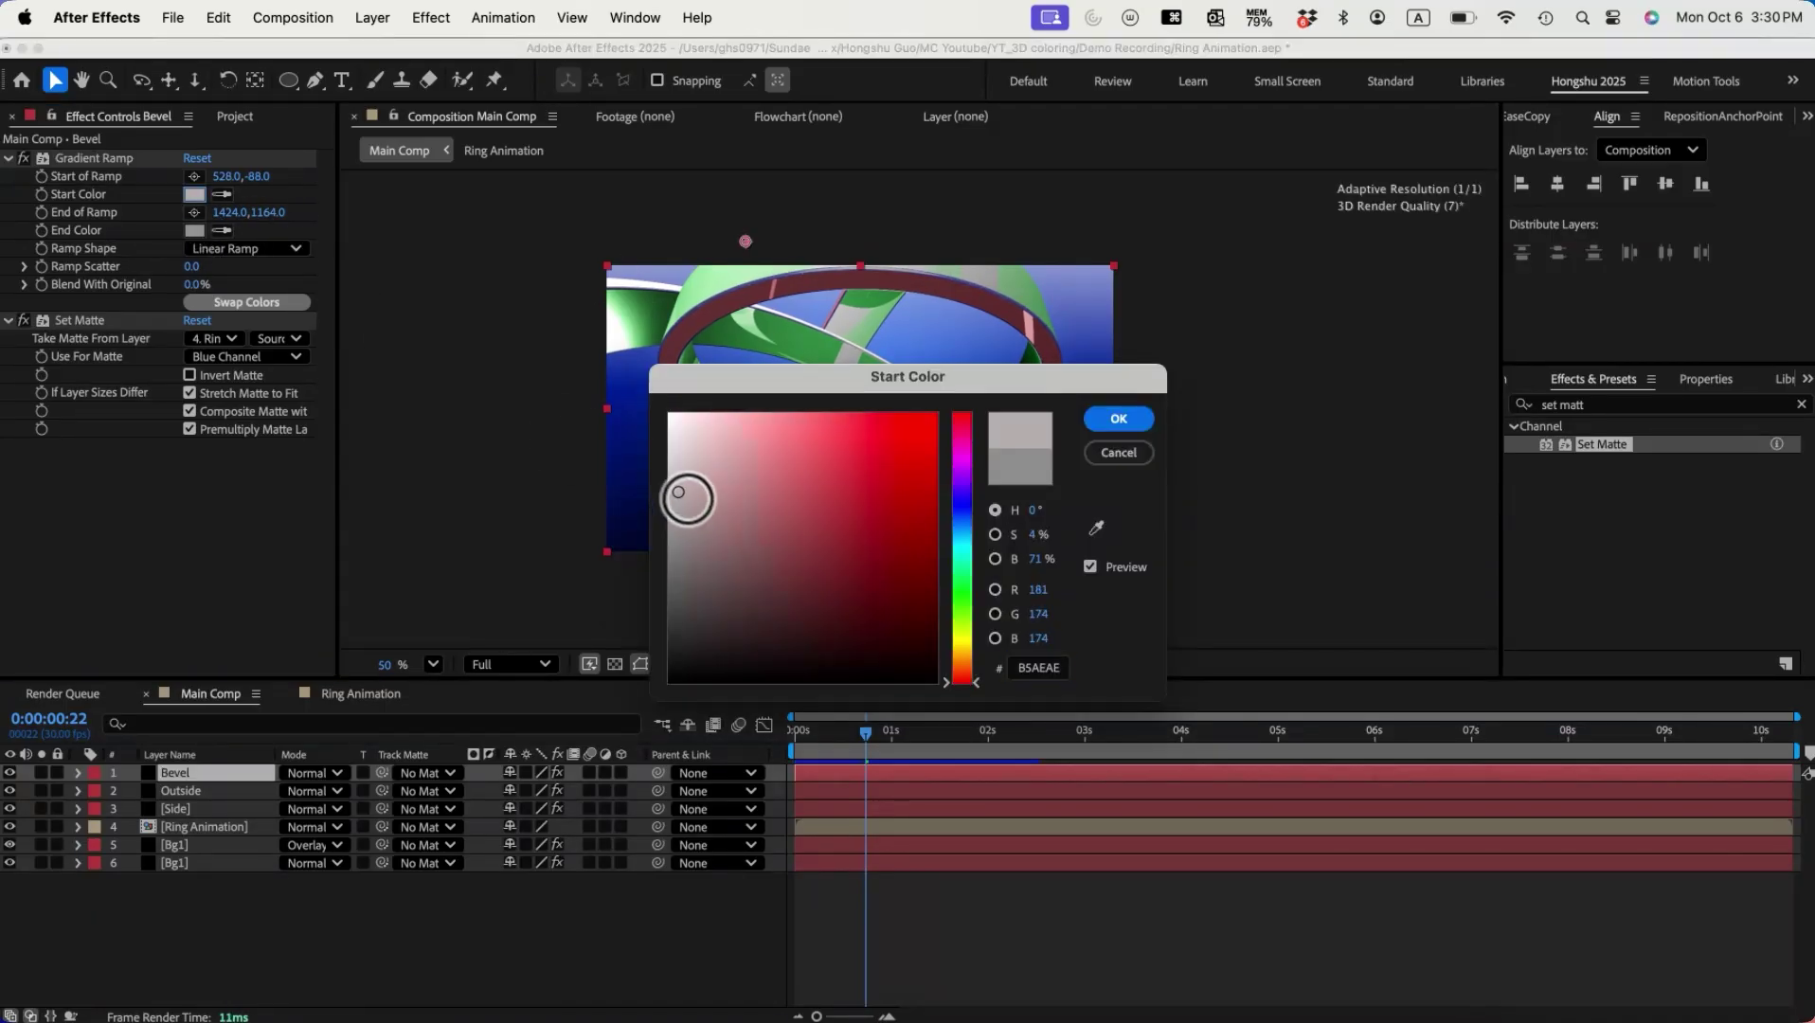
left_click_drag(688, 494, 653, 490)
left_click(1112, 419)
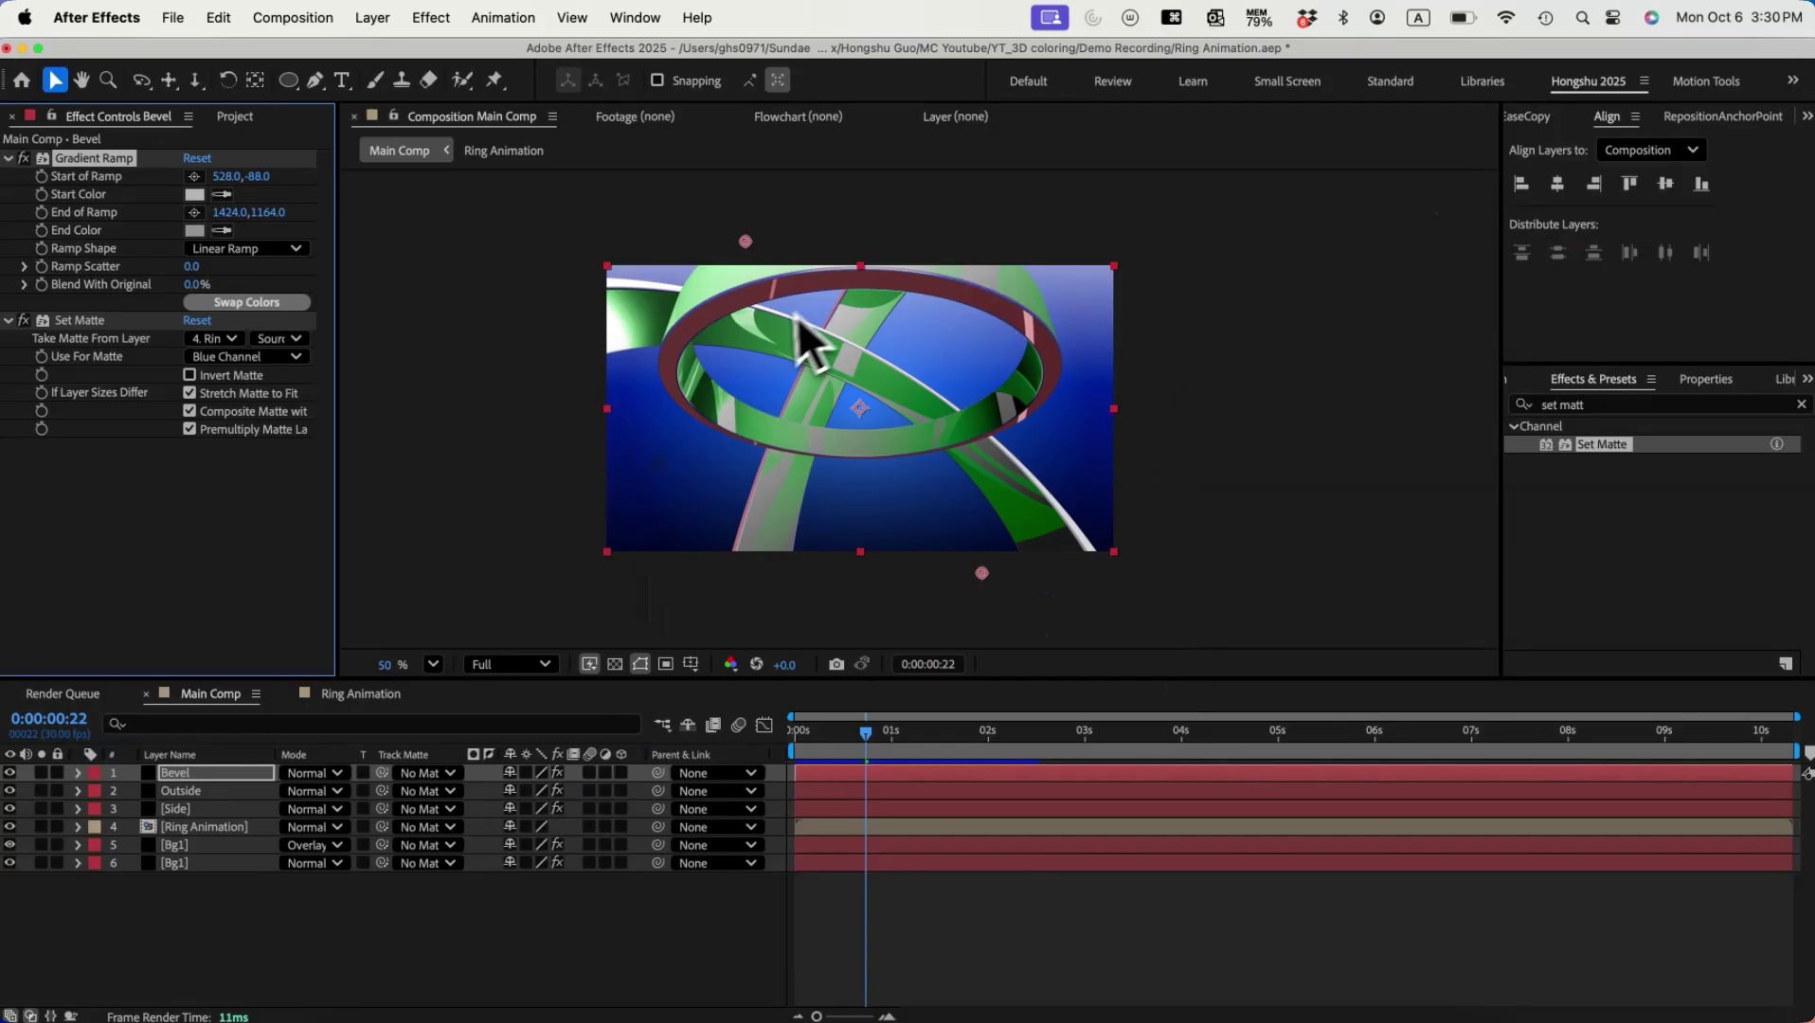
left_click(216, 808)
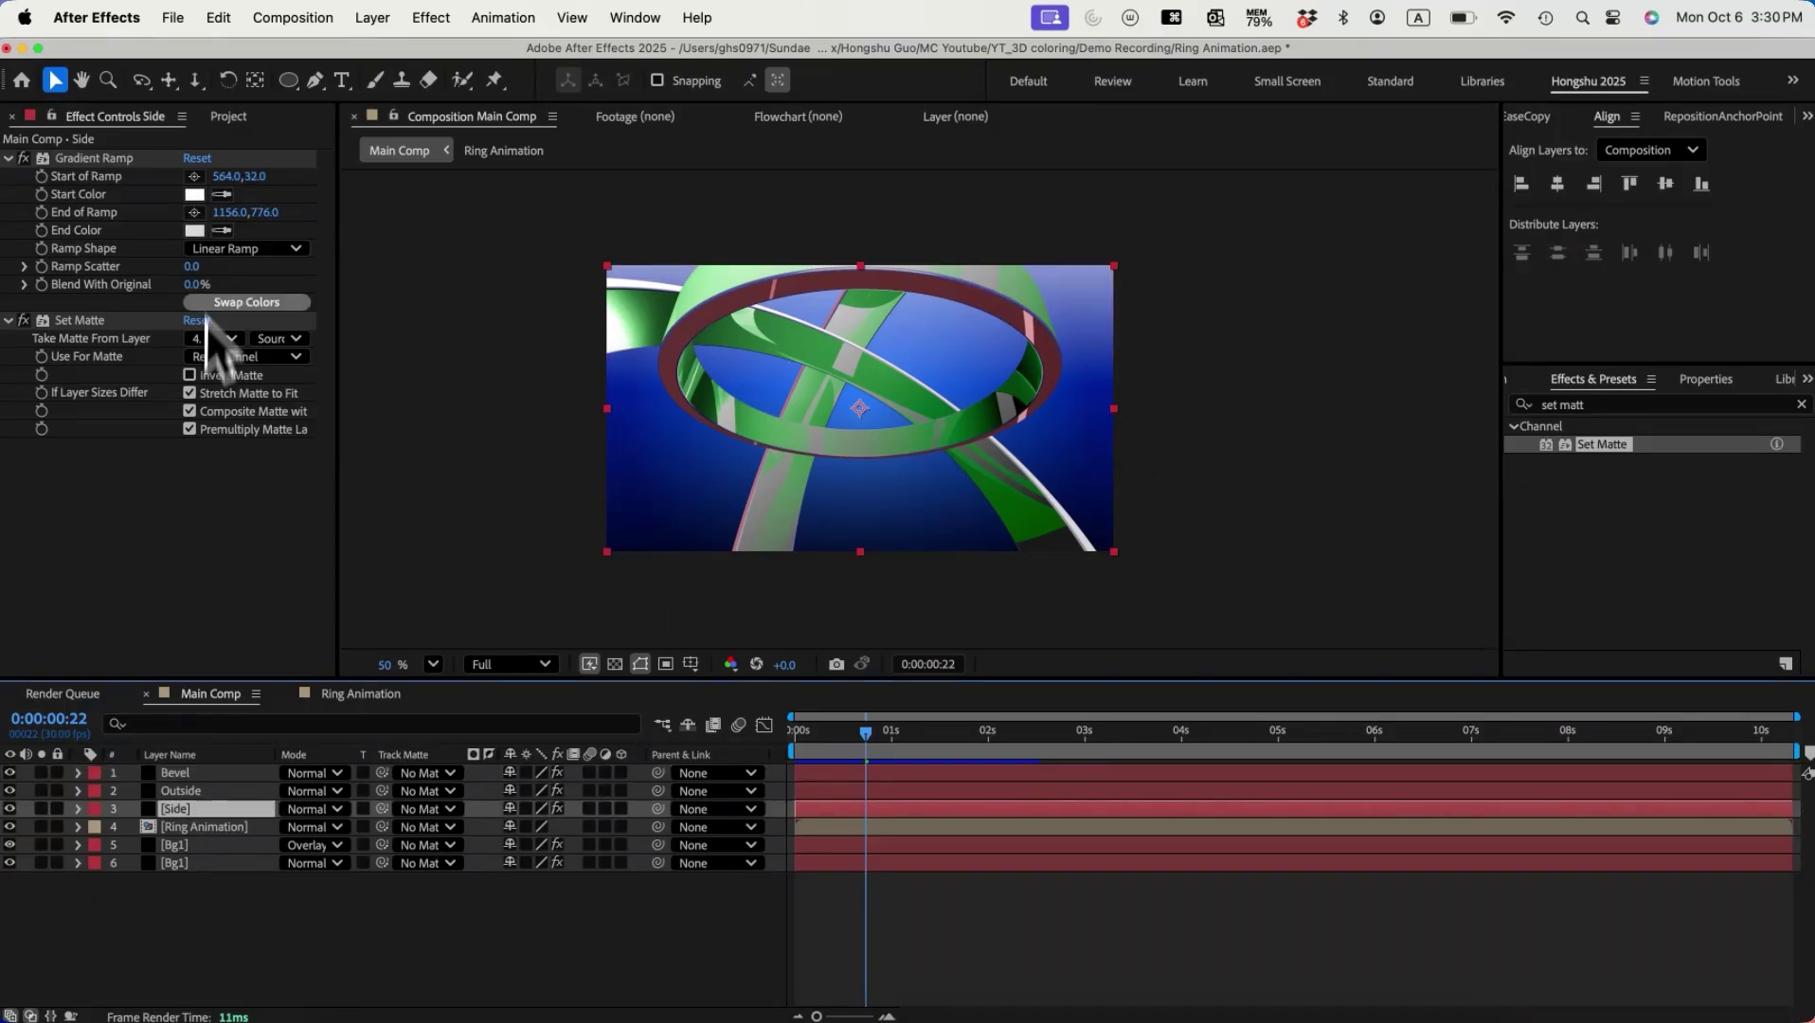
left_click(195, 791)
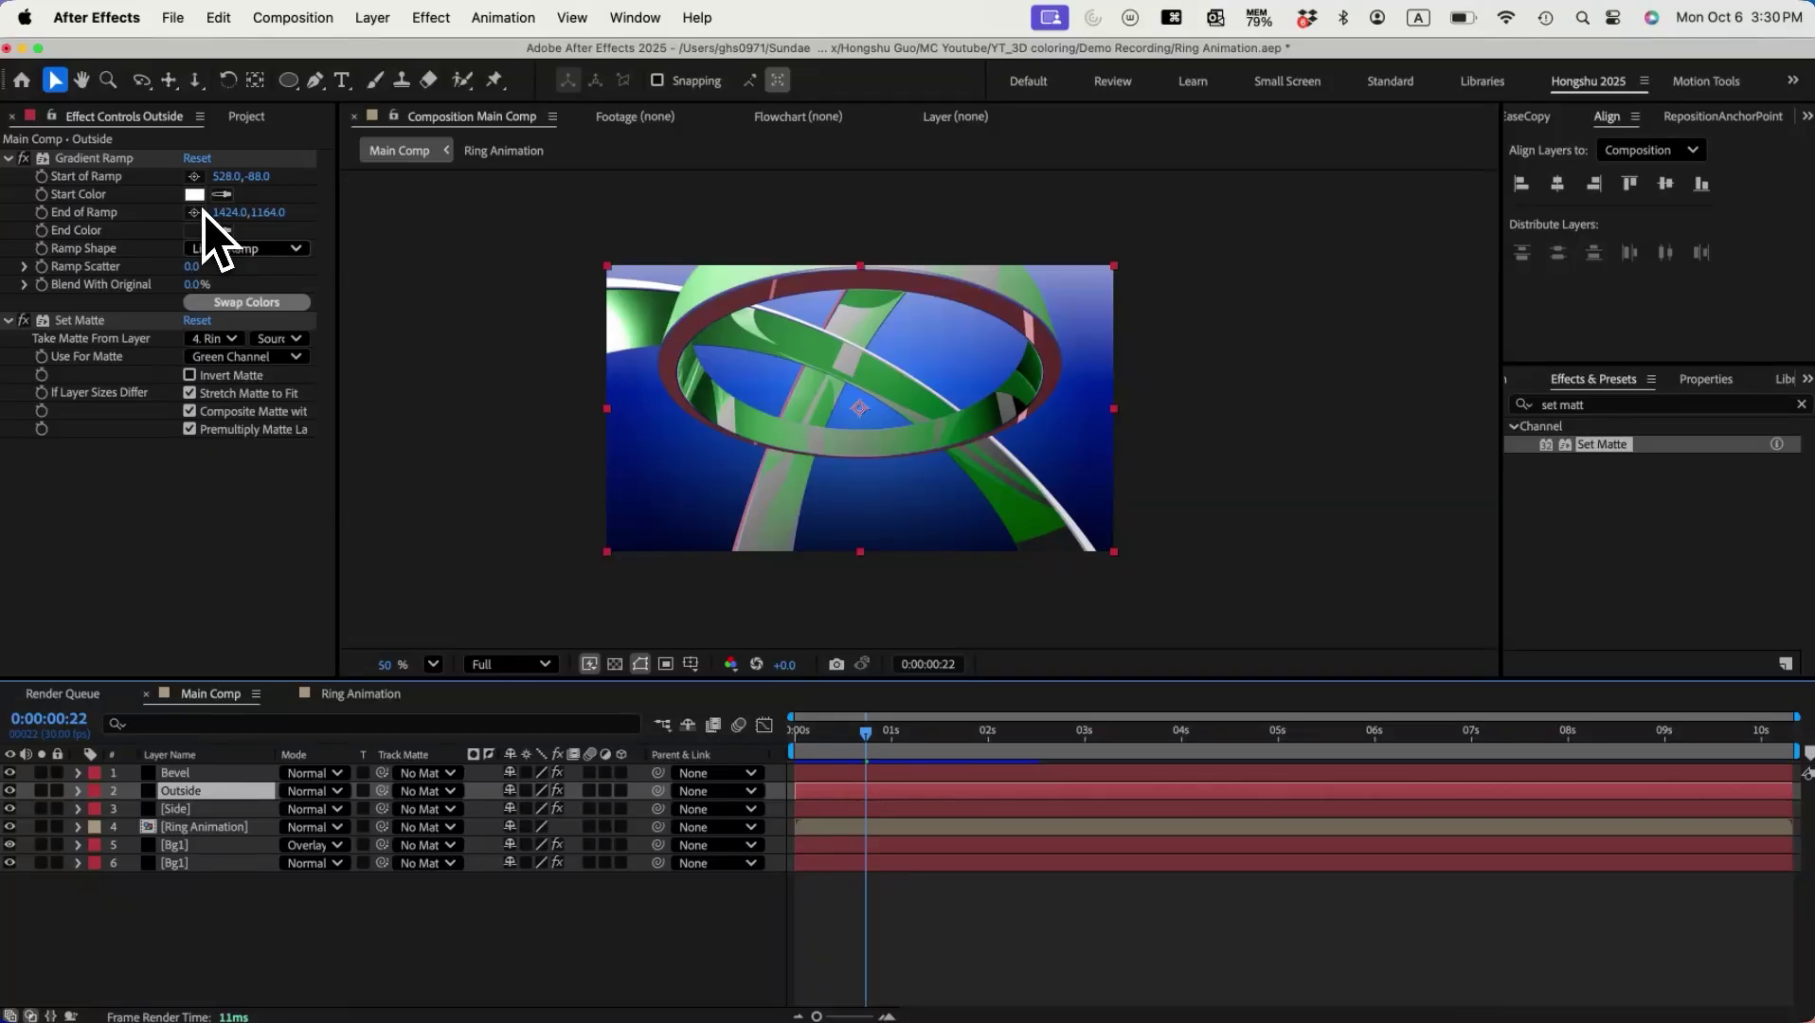
left_click(185, 779)
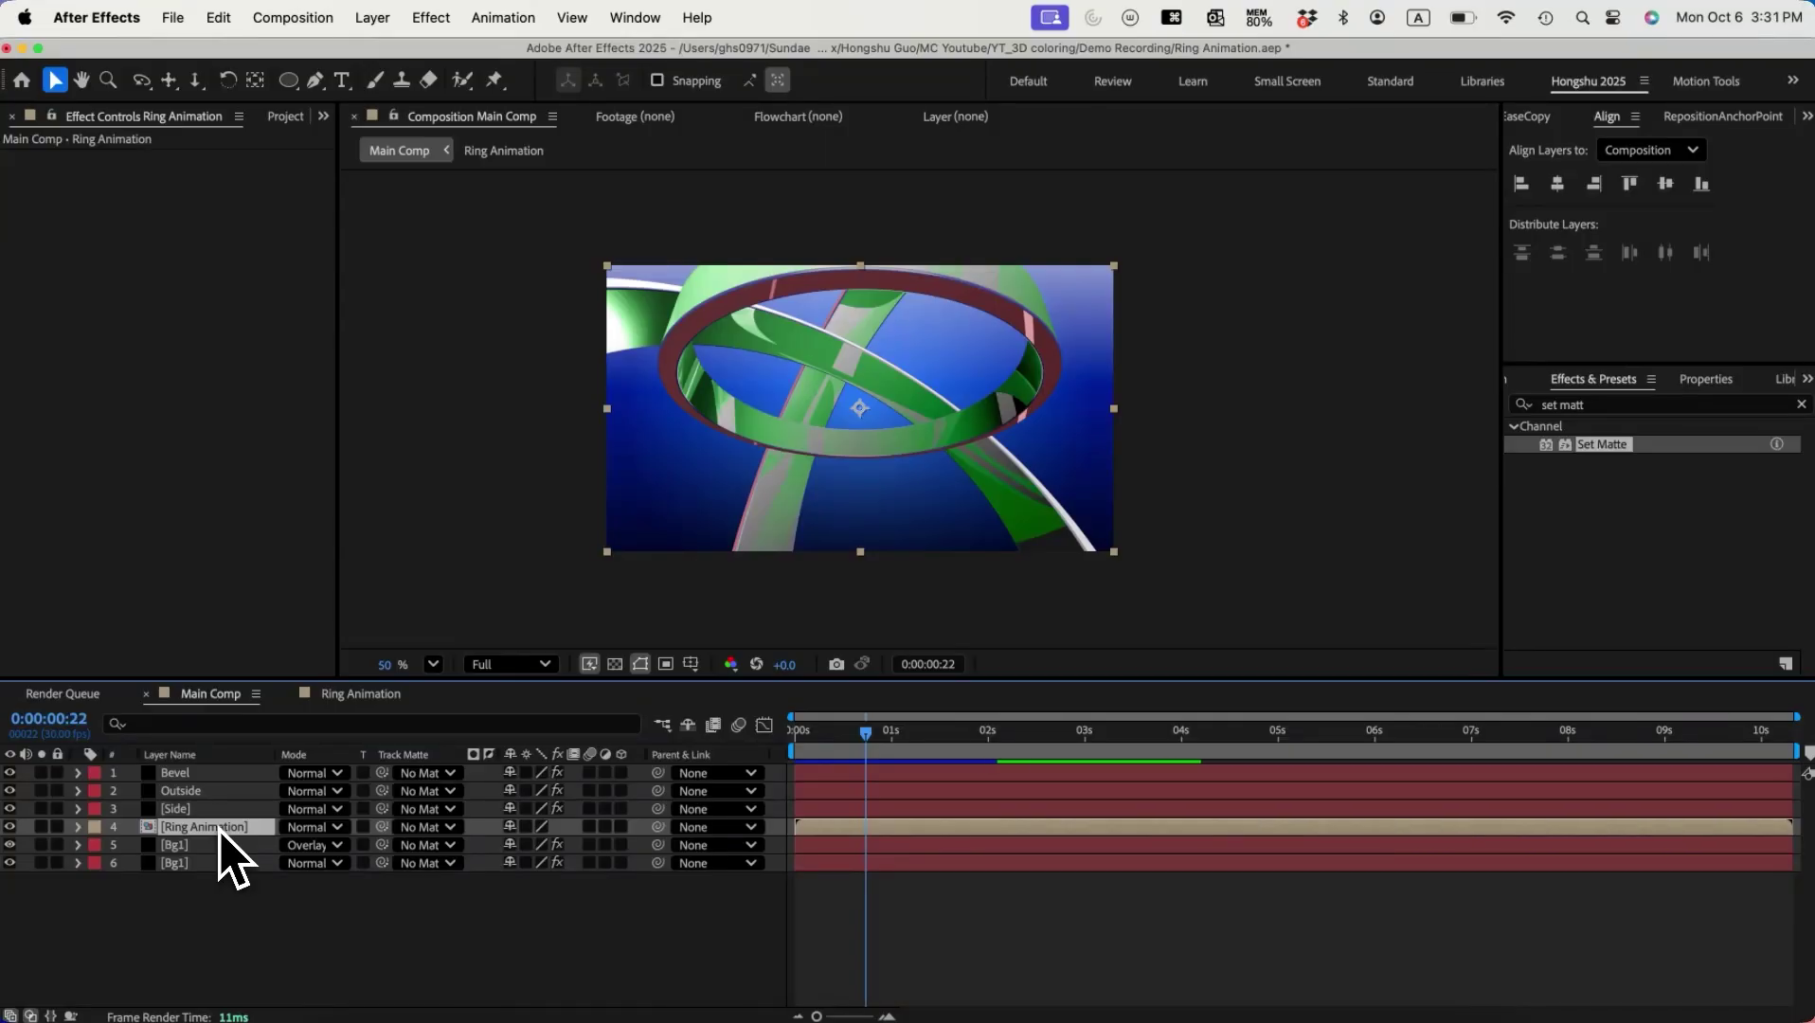
Step: Place a duplicate of the Ring Animation layer above Bevel and rename it Ring Overlay
key("super+d")
left_click_drag(220, 830, 199, 770)
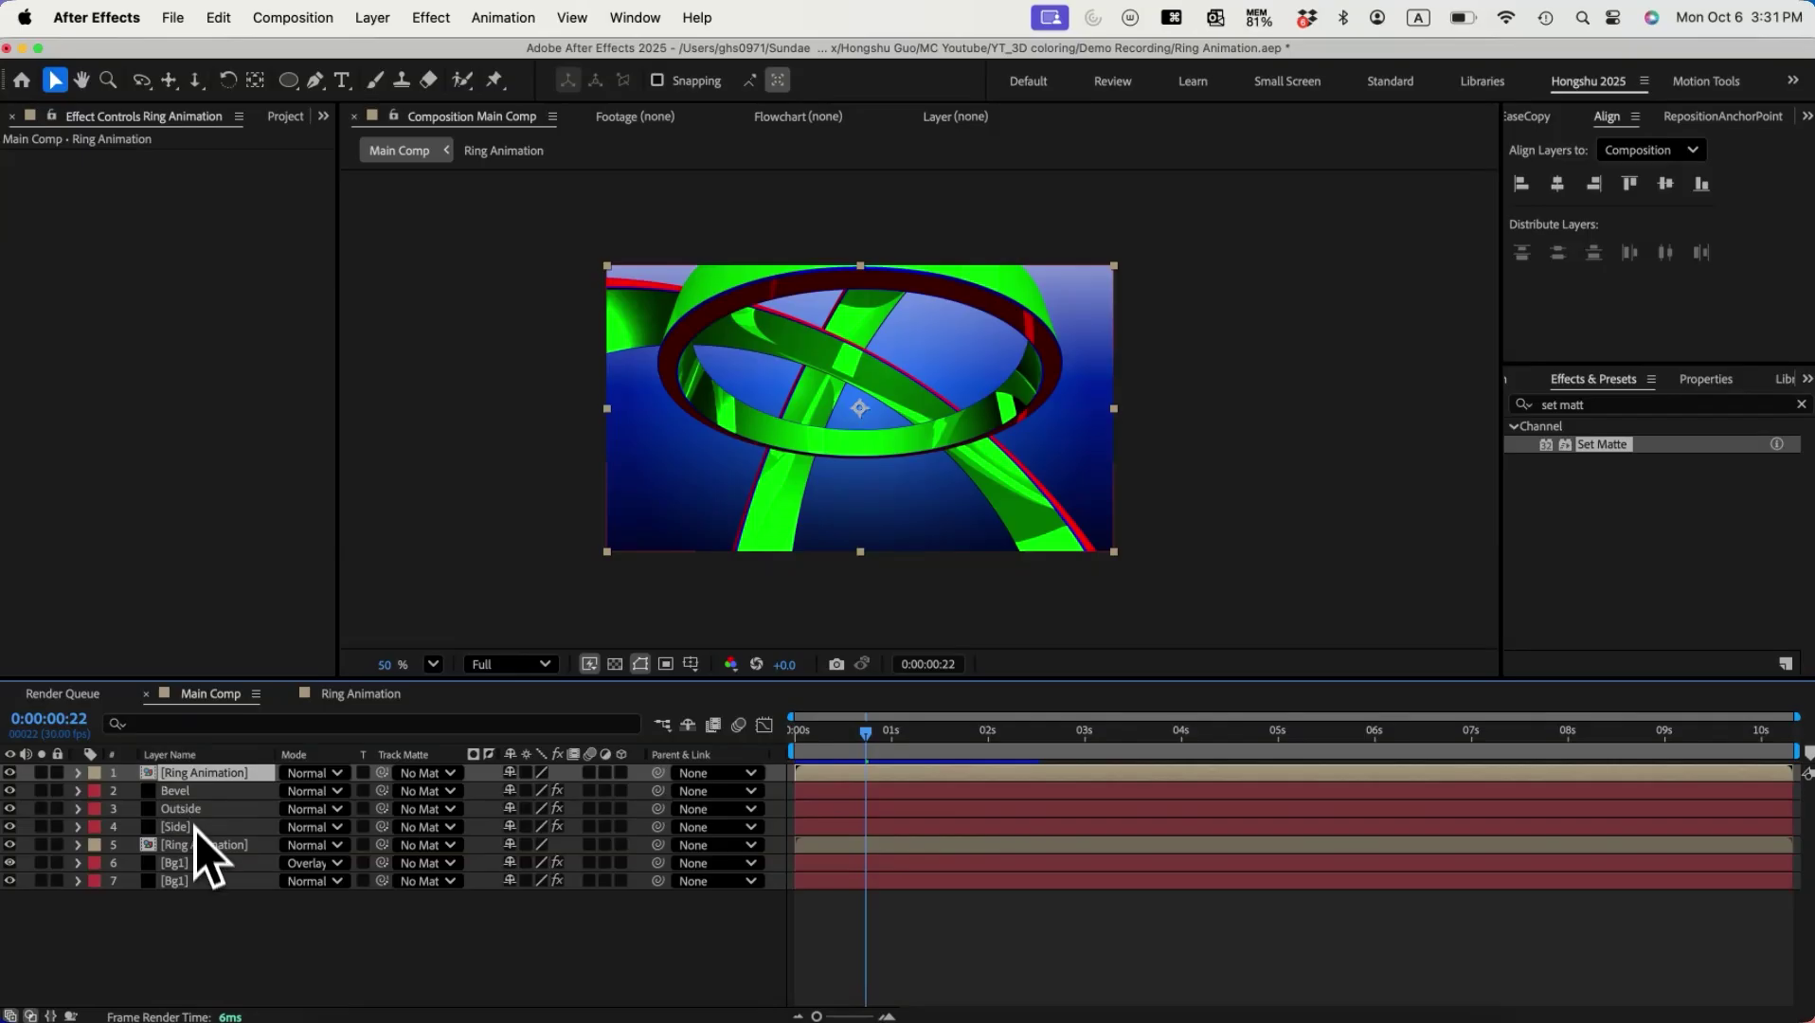
key("Return")
key("Right")
key("BackSpace")
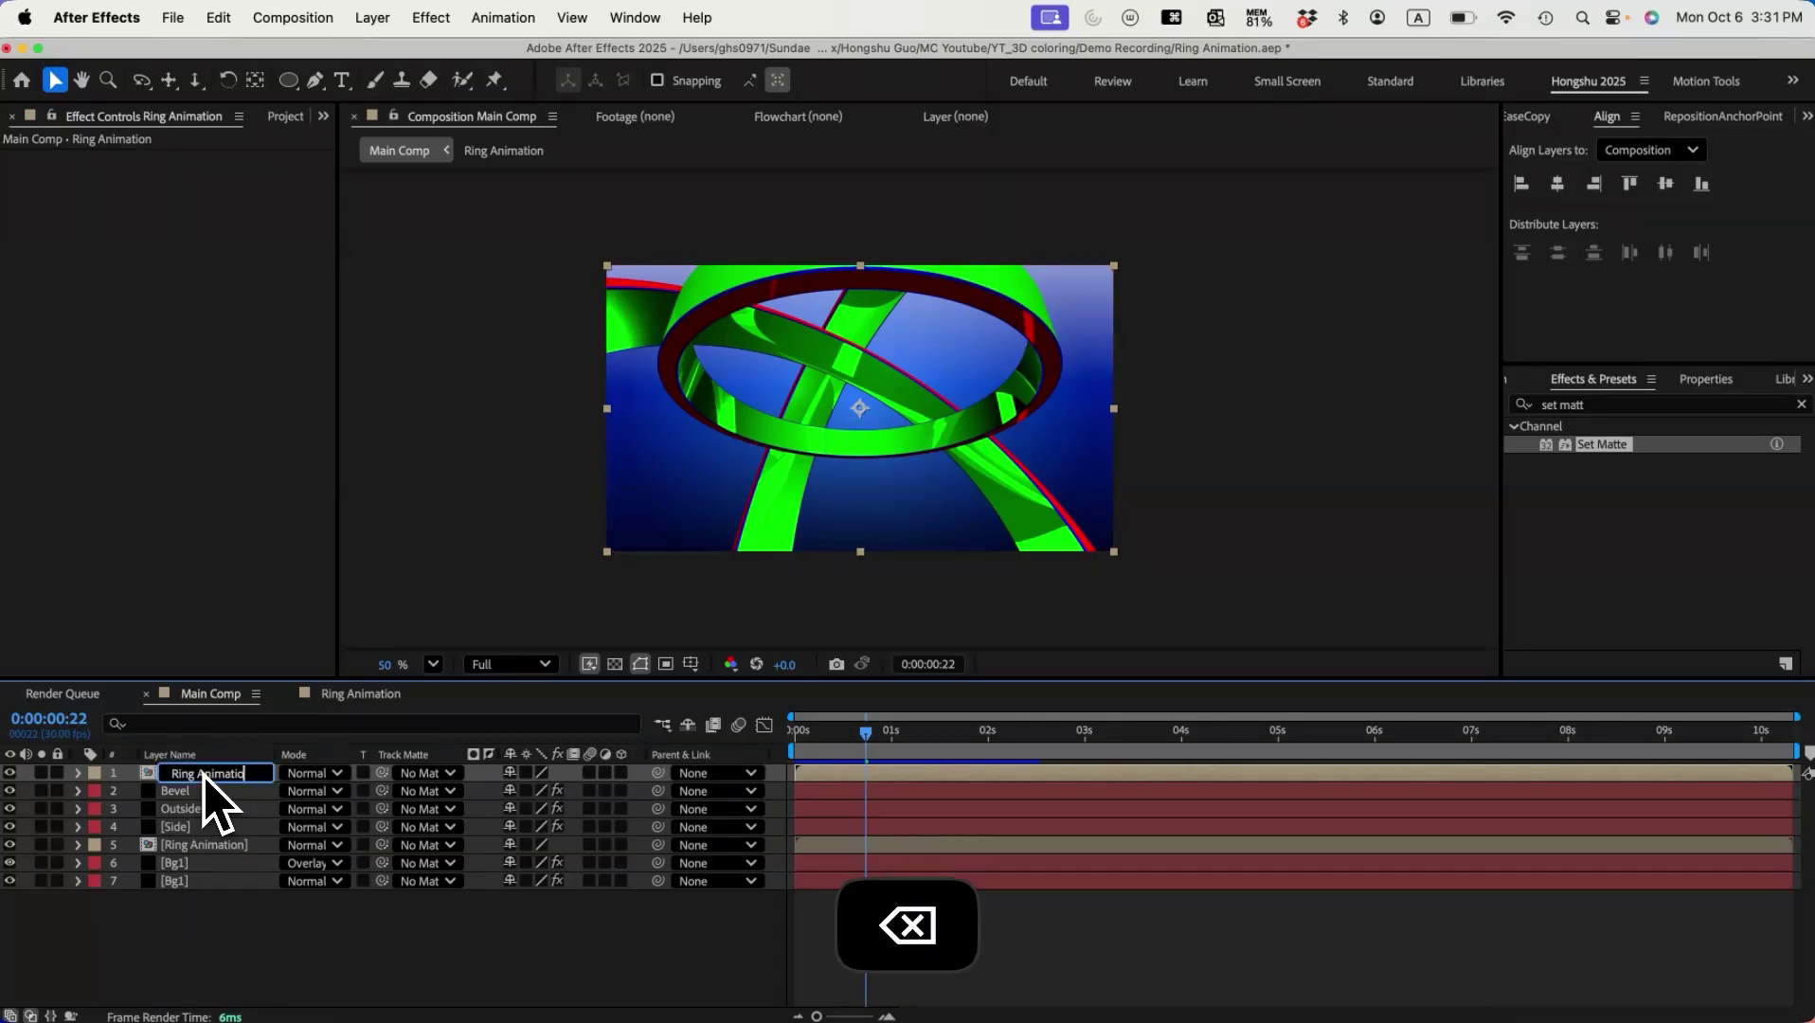
key("BackSpace")
key("BackSpace")
key("BackSpace")
key("BackSpace")
key("BackSpace")
type("Overlay")
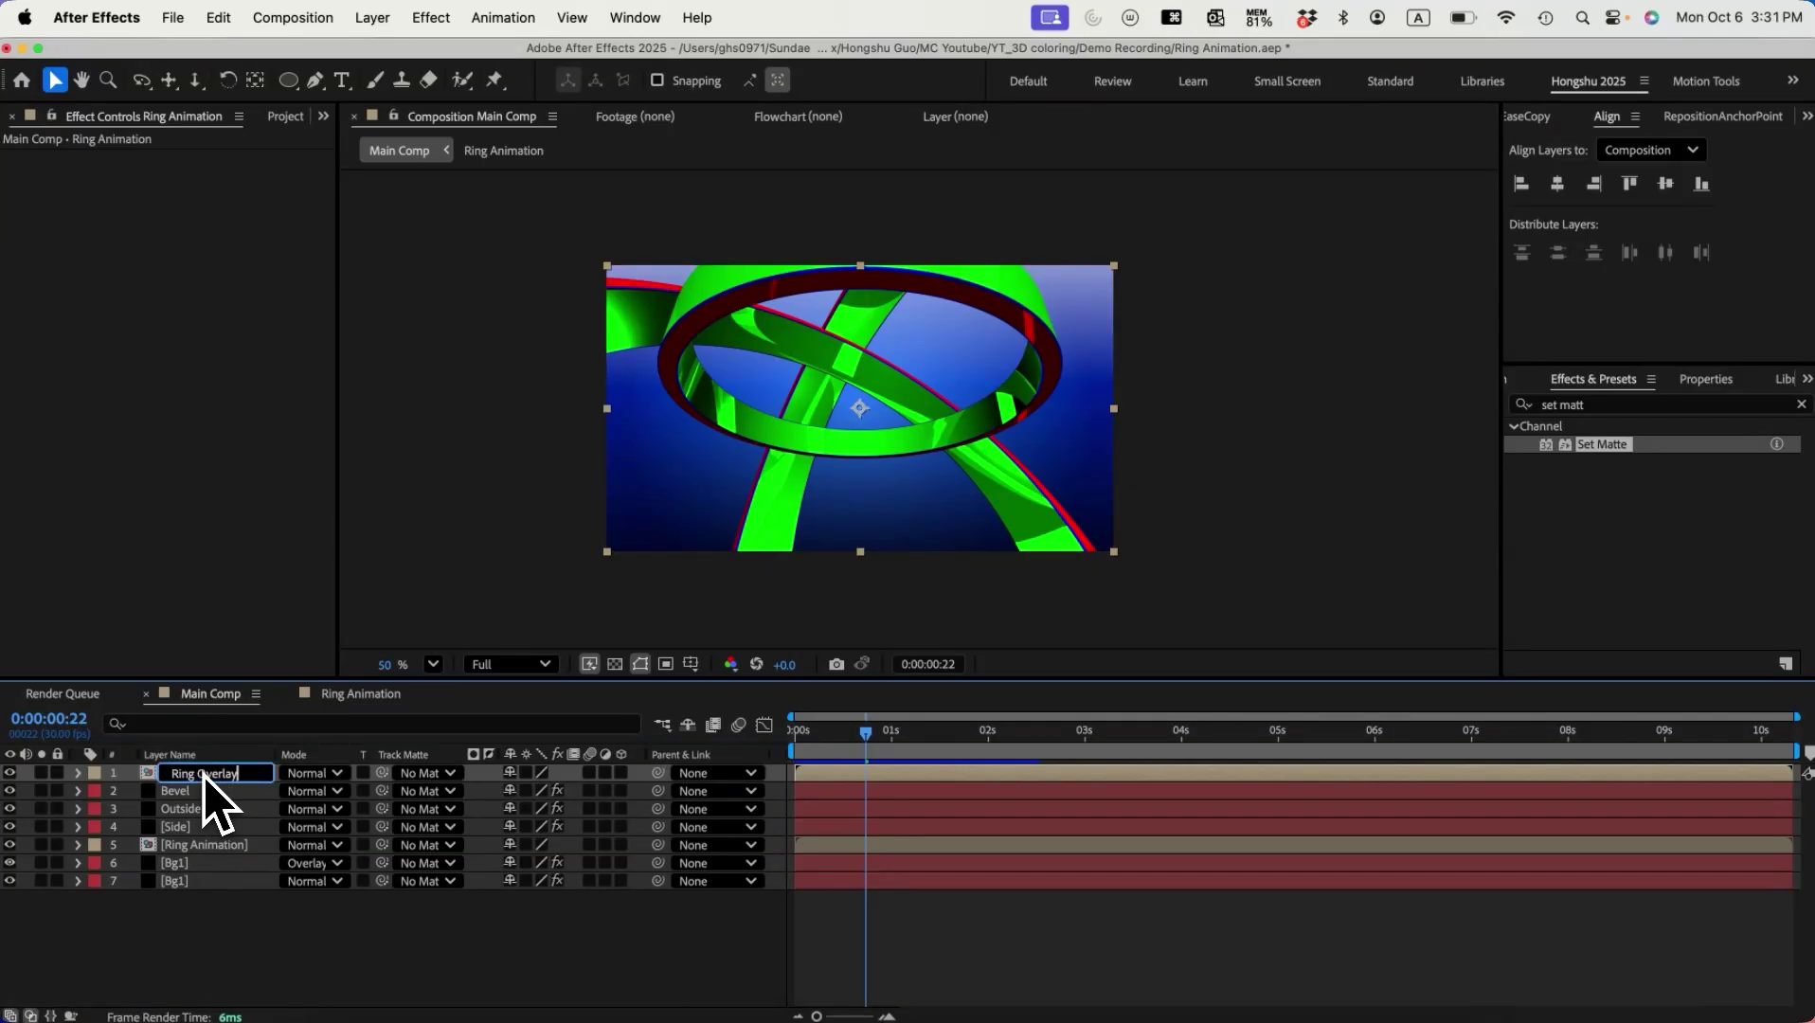
key("Return")
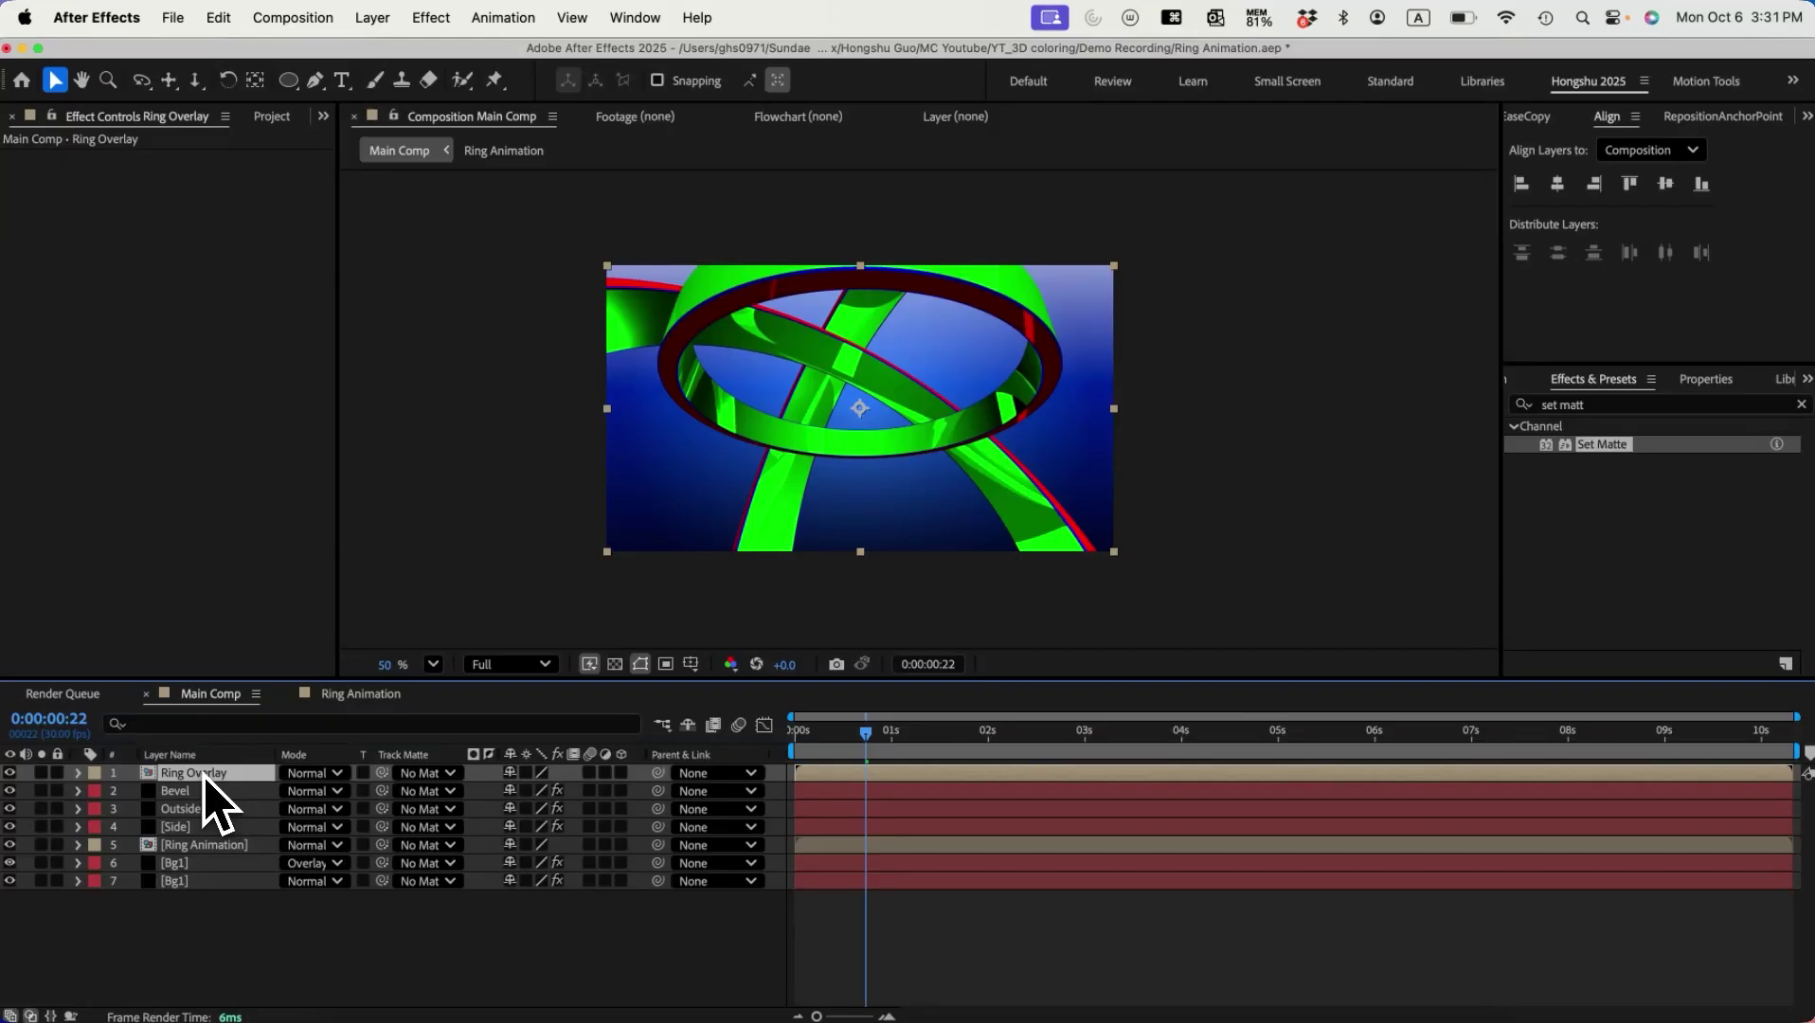
Step: Apply the CC Toner effect to the Ring Overlay layer and set its Tones to Pentone
left_click(1554, 405)
key("BackSpace")
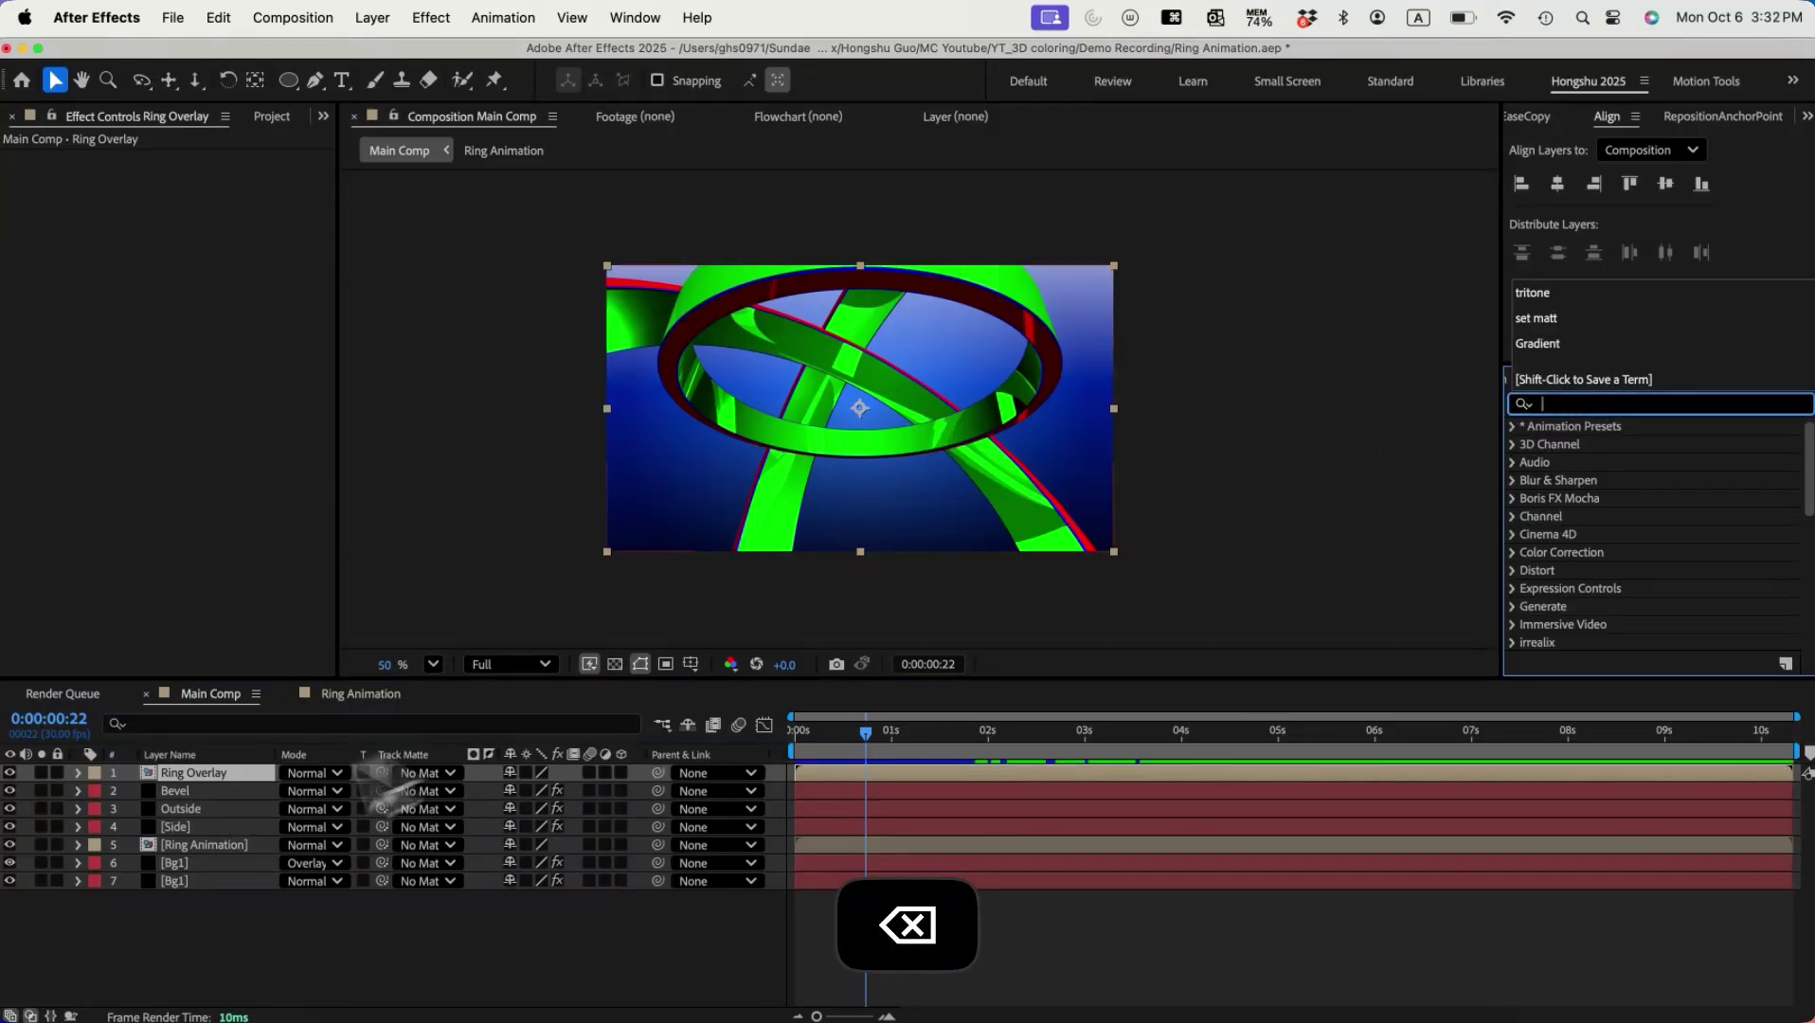
left_click(227, 905)
left_click(212, 774)
left_click(1559, 405)
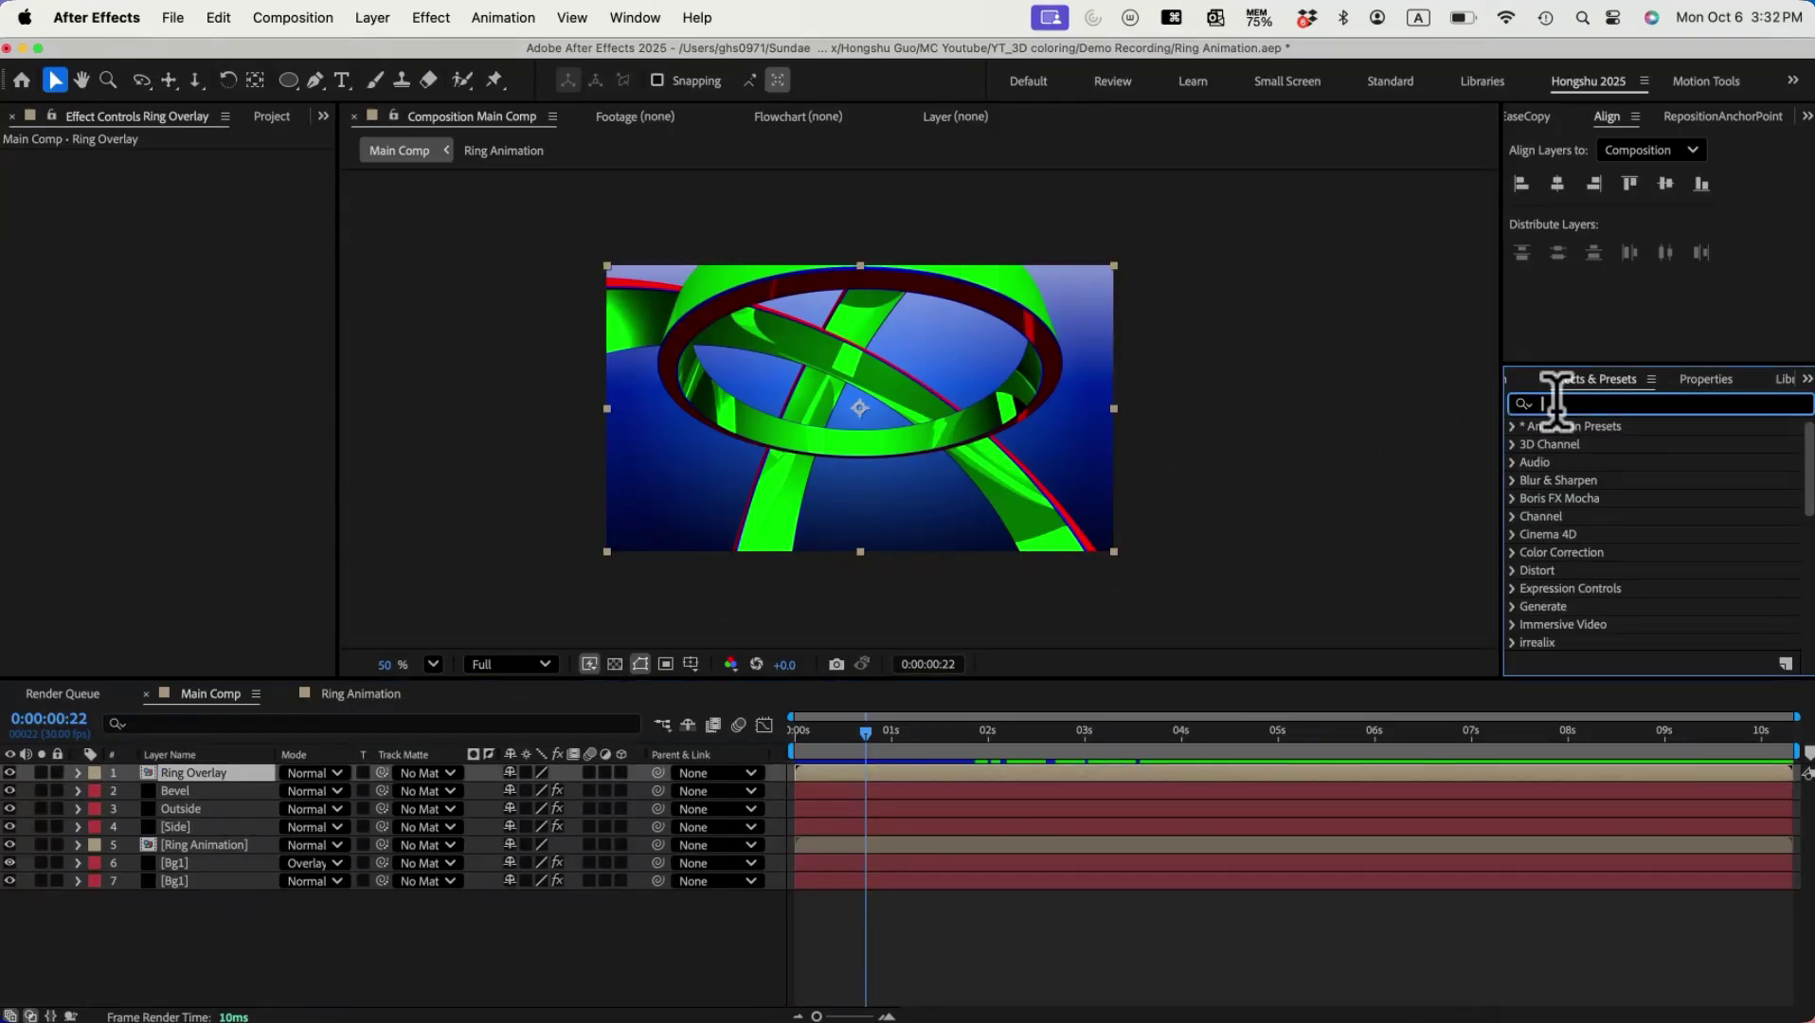
type("cc toner")
double_click(1584, 445)
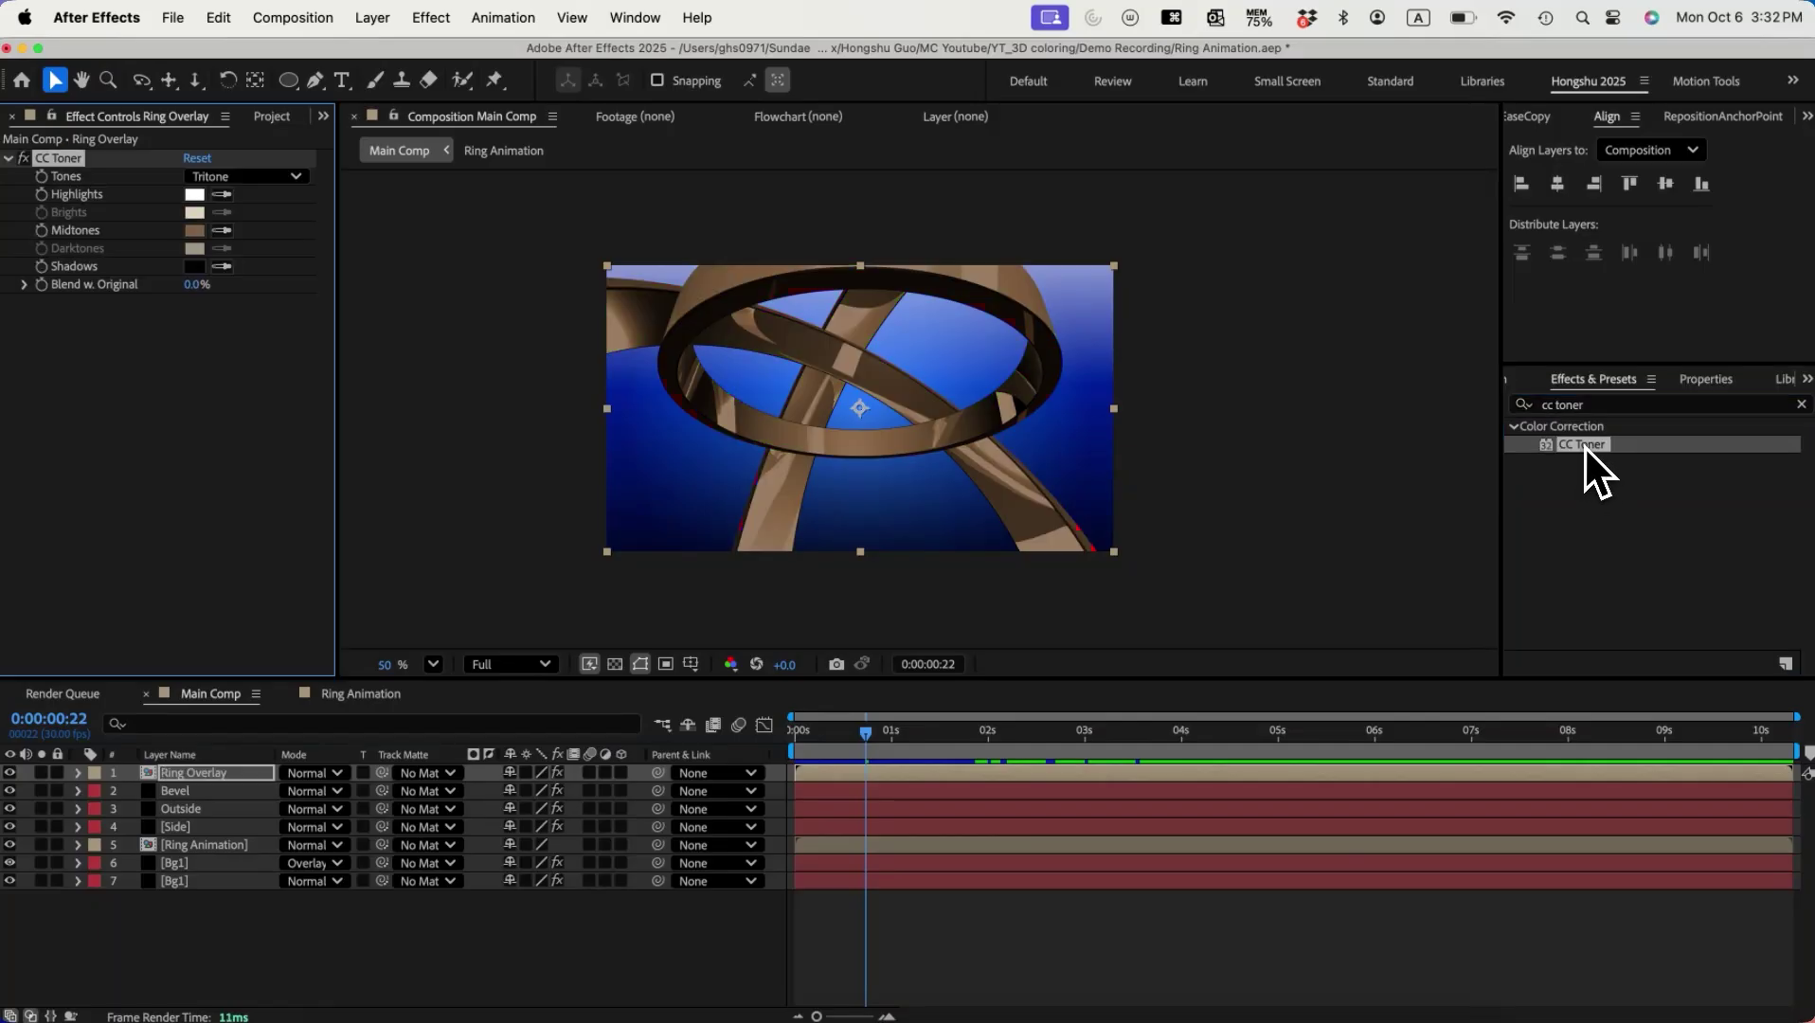
left_click(217, 180)
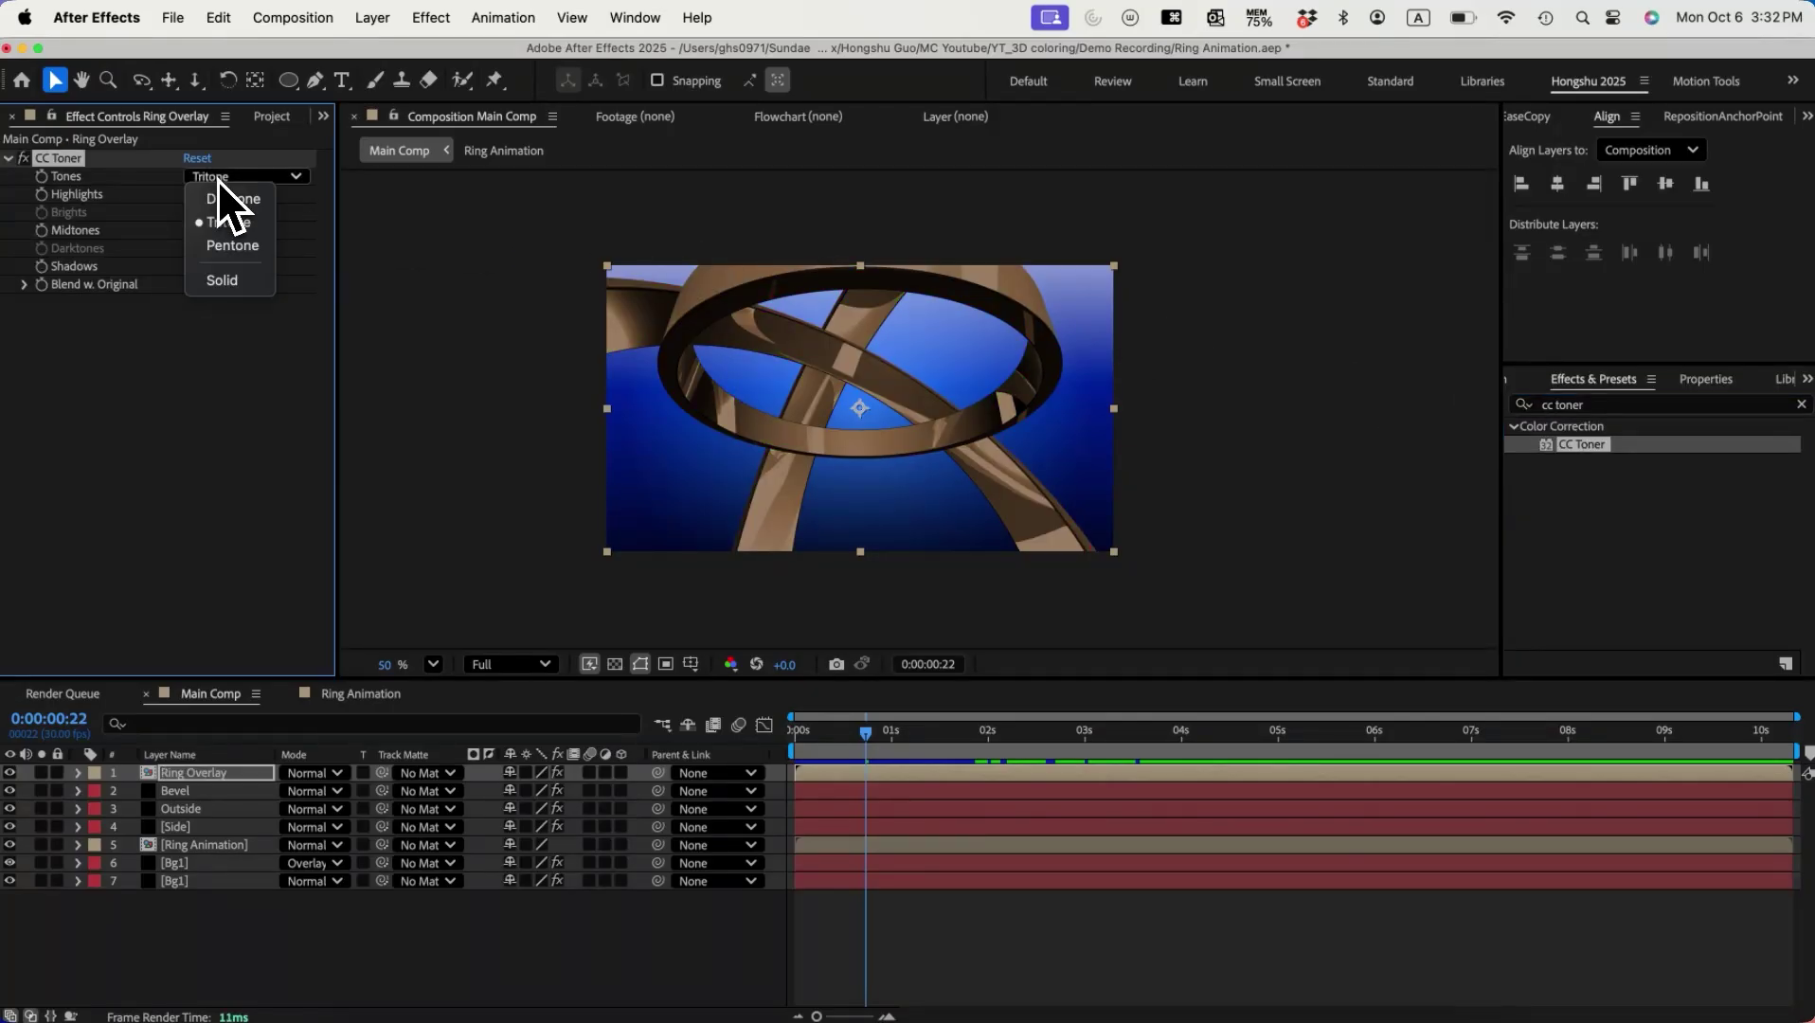
left_click(241, 247)
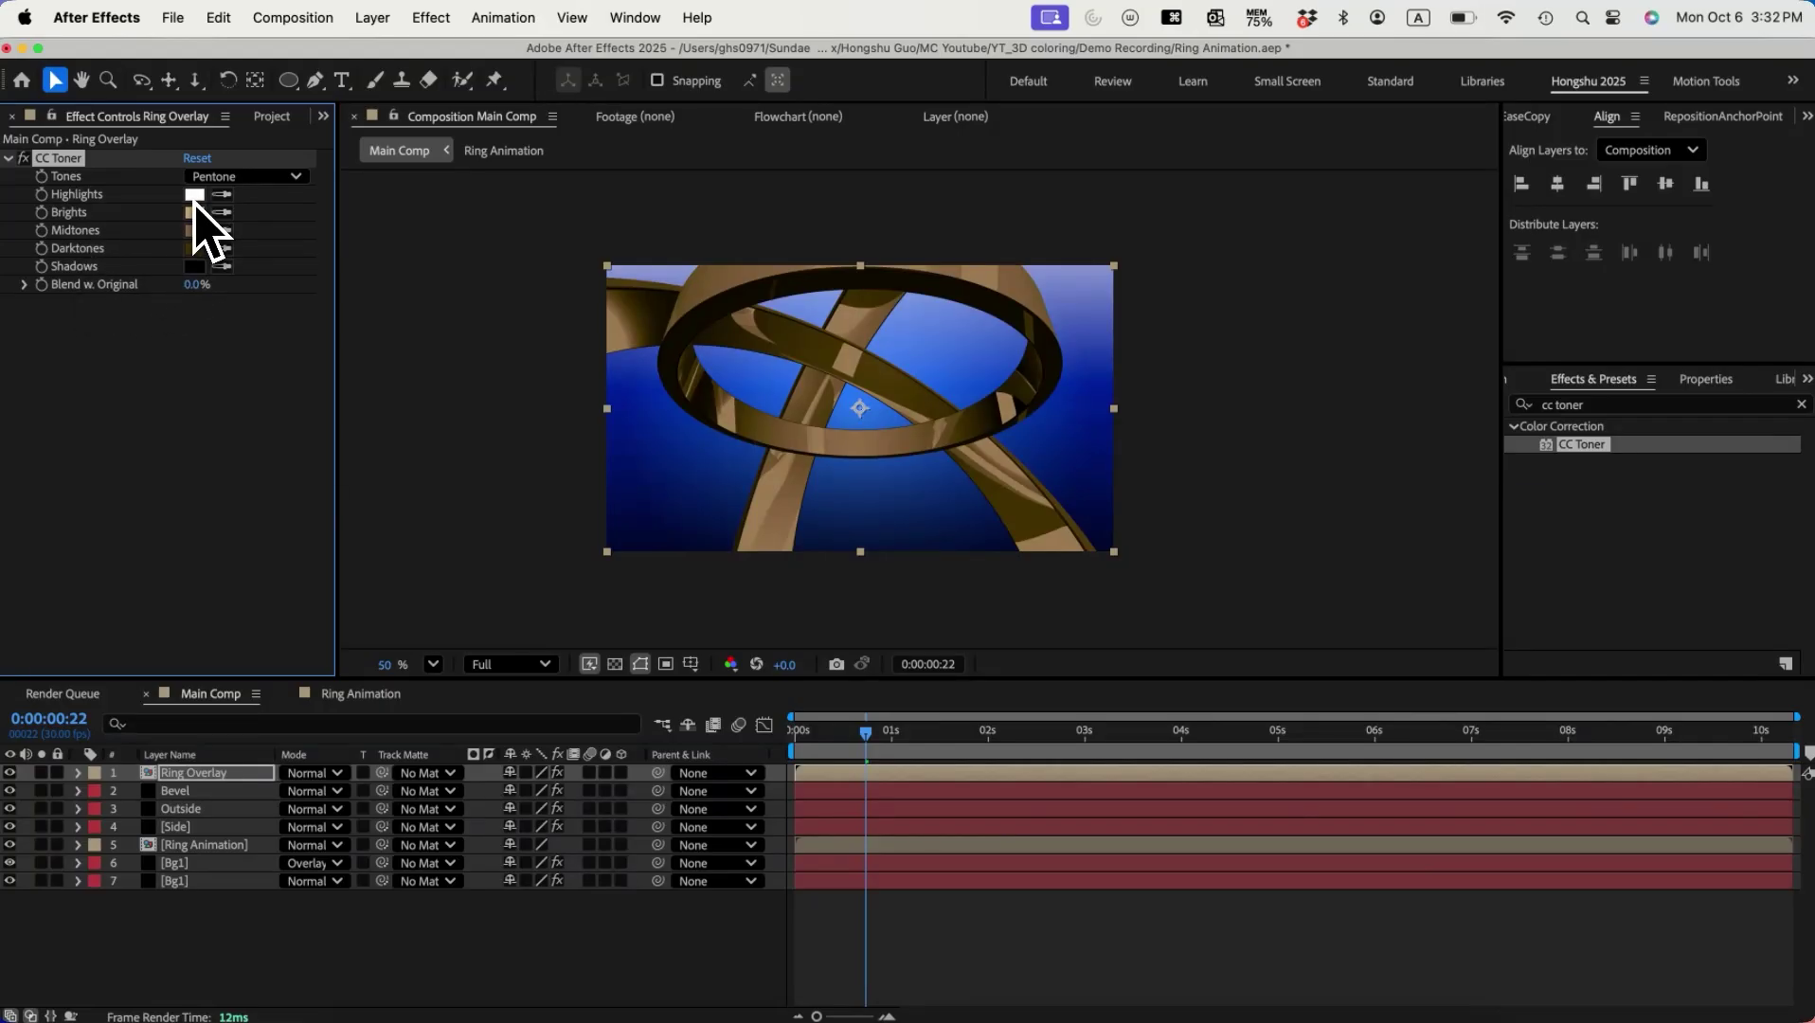
Step: Place the Colour comp in Main Comp as a swatch reference and return to Ring Overlay's CC Toner settings
left_click(272, 116)
left_click_drag(149, 307, 951, 474)
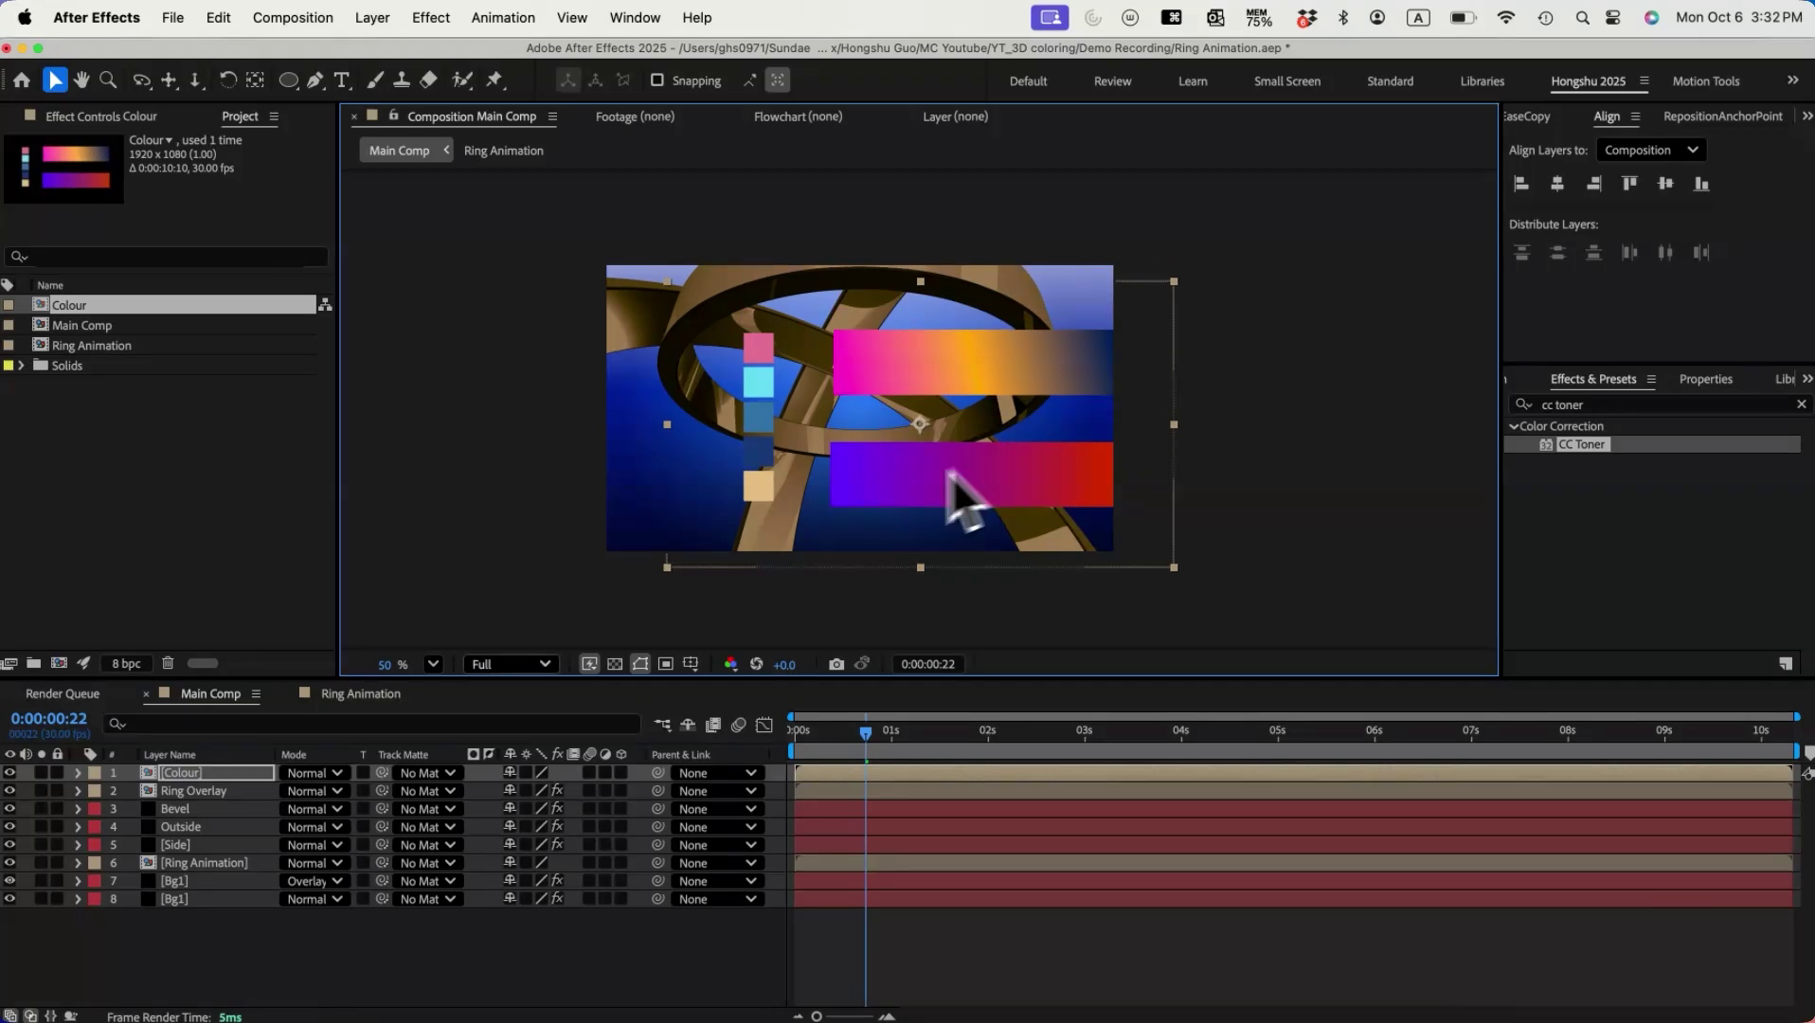
left_click(199, 791)
left_click(162, 118)
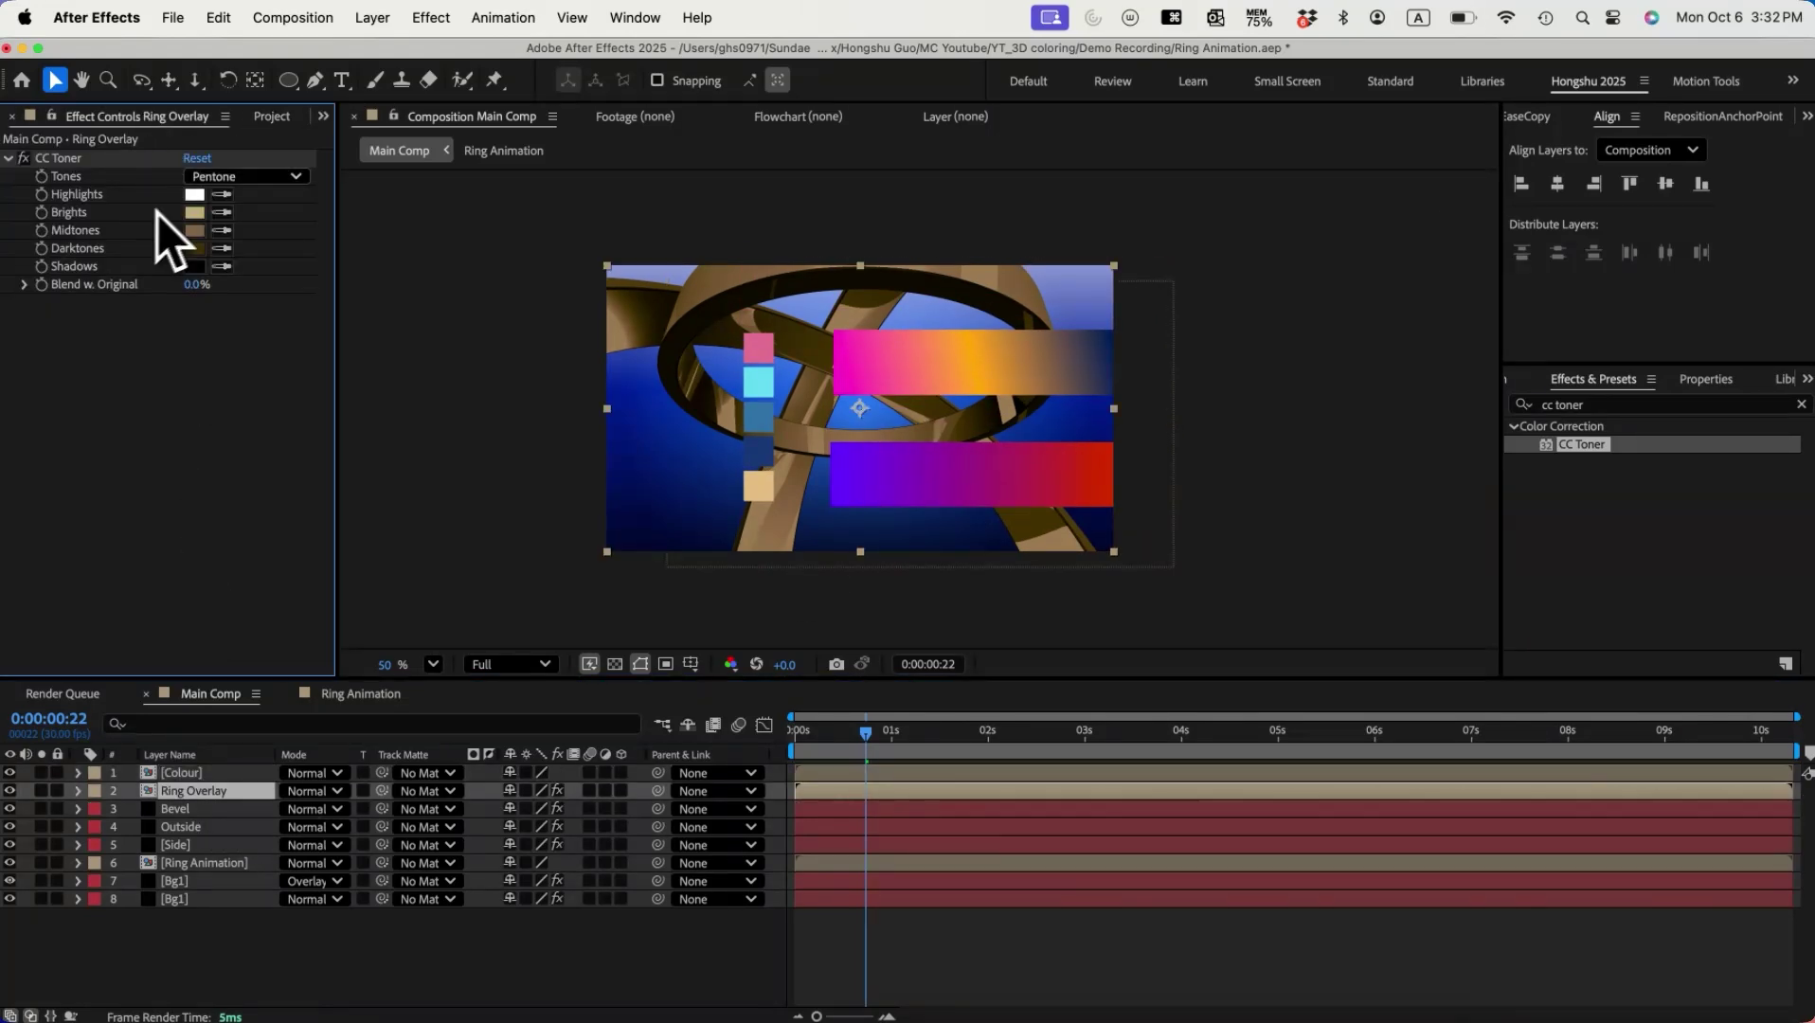
Step: Sample the Colour swatches into CC Toner: pink for Highlights, cyan for Brights, blue for Midtones, navy for Darktones and sand for Shadows
left_click(758, 348)
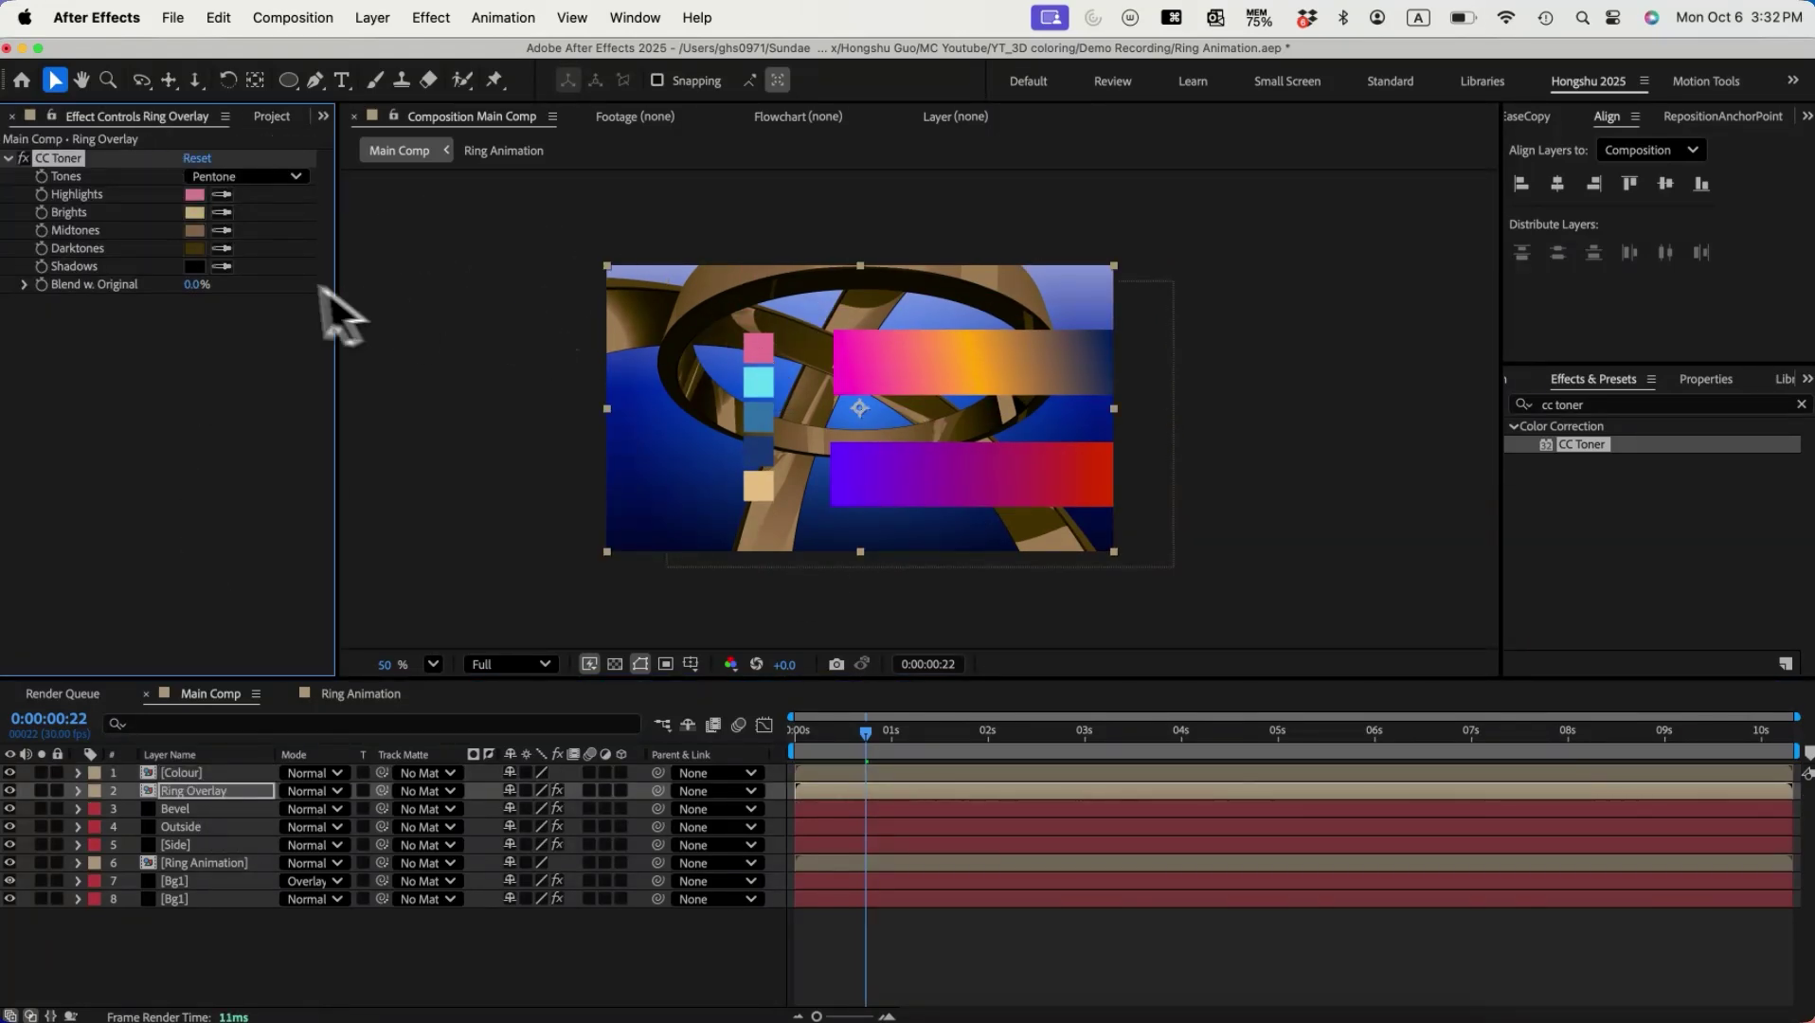
left_click(227, 212)
left_click(758, 382)
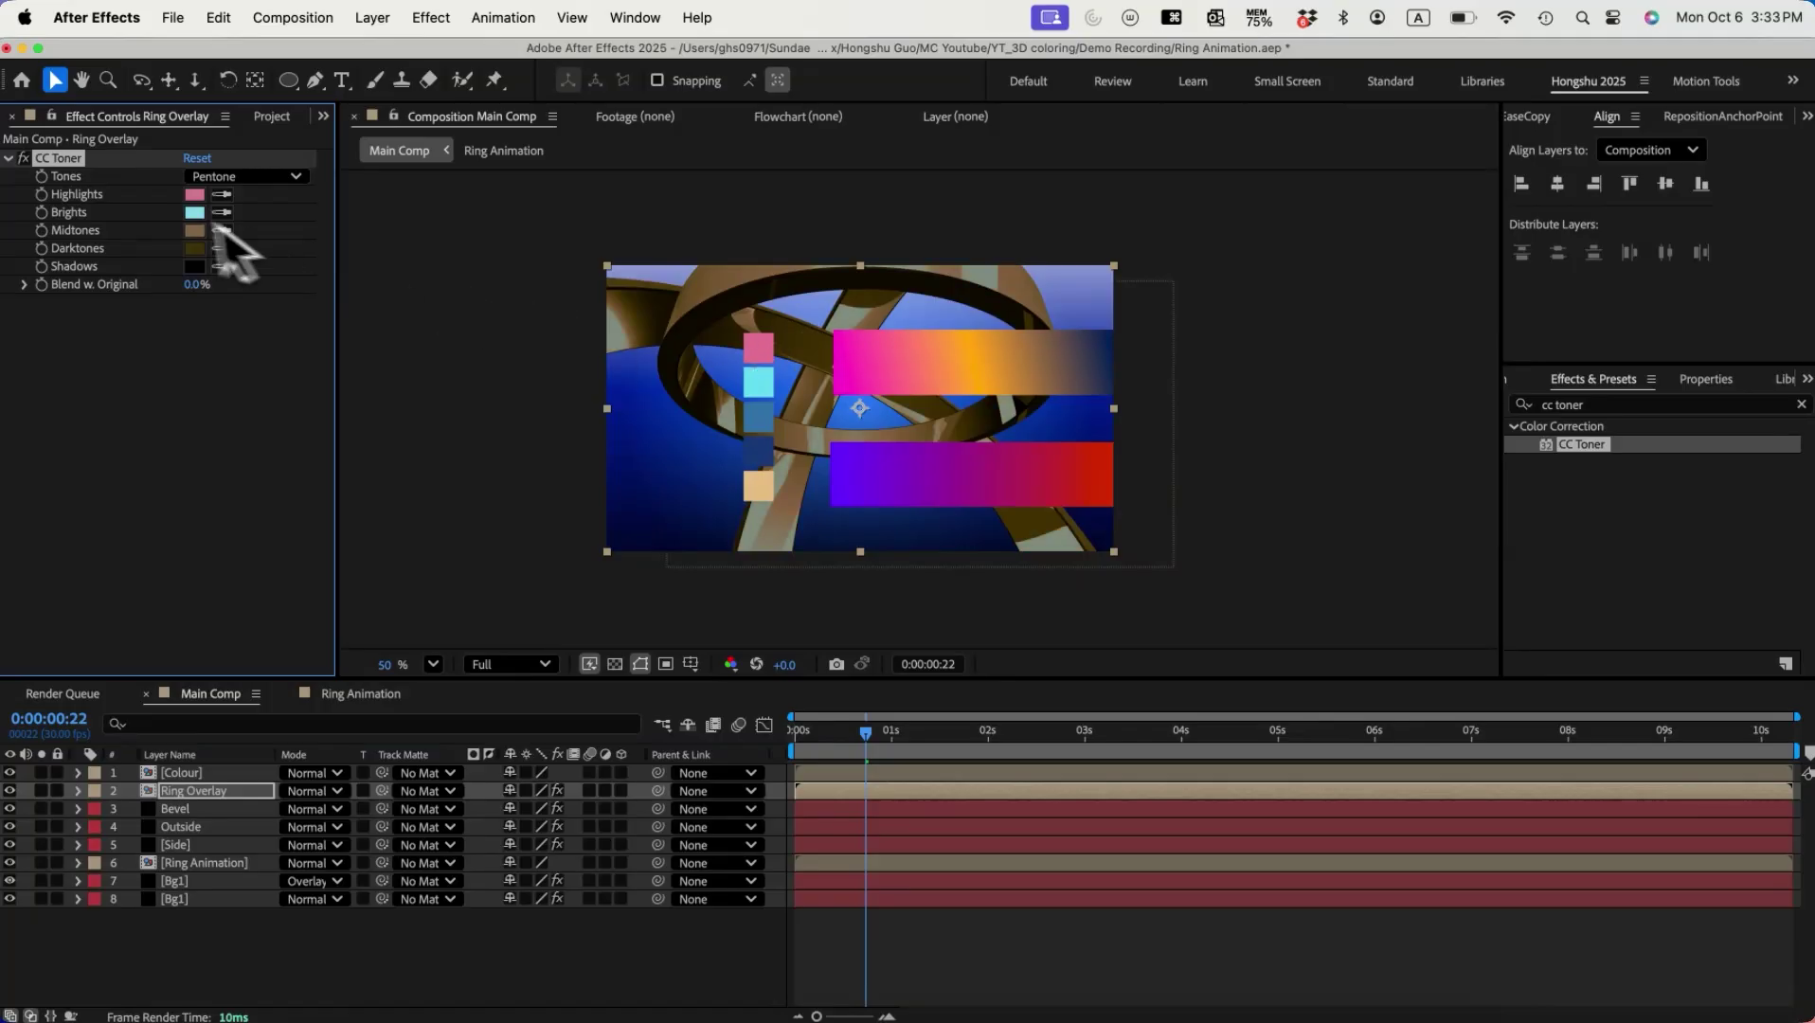
left_click(224, 230)
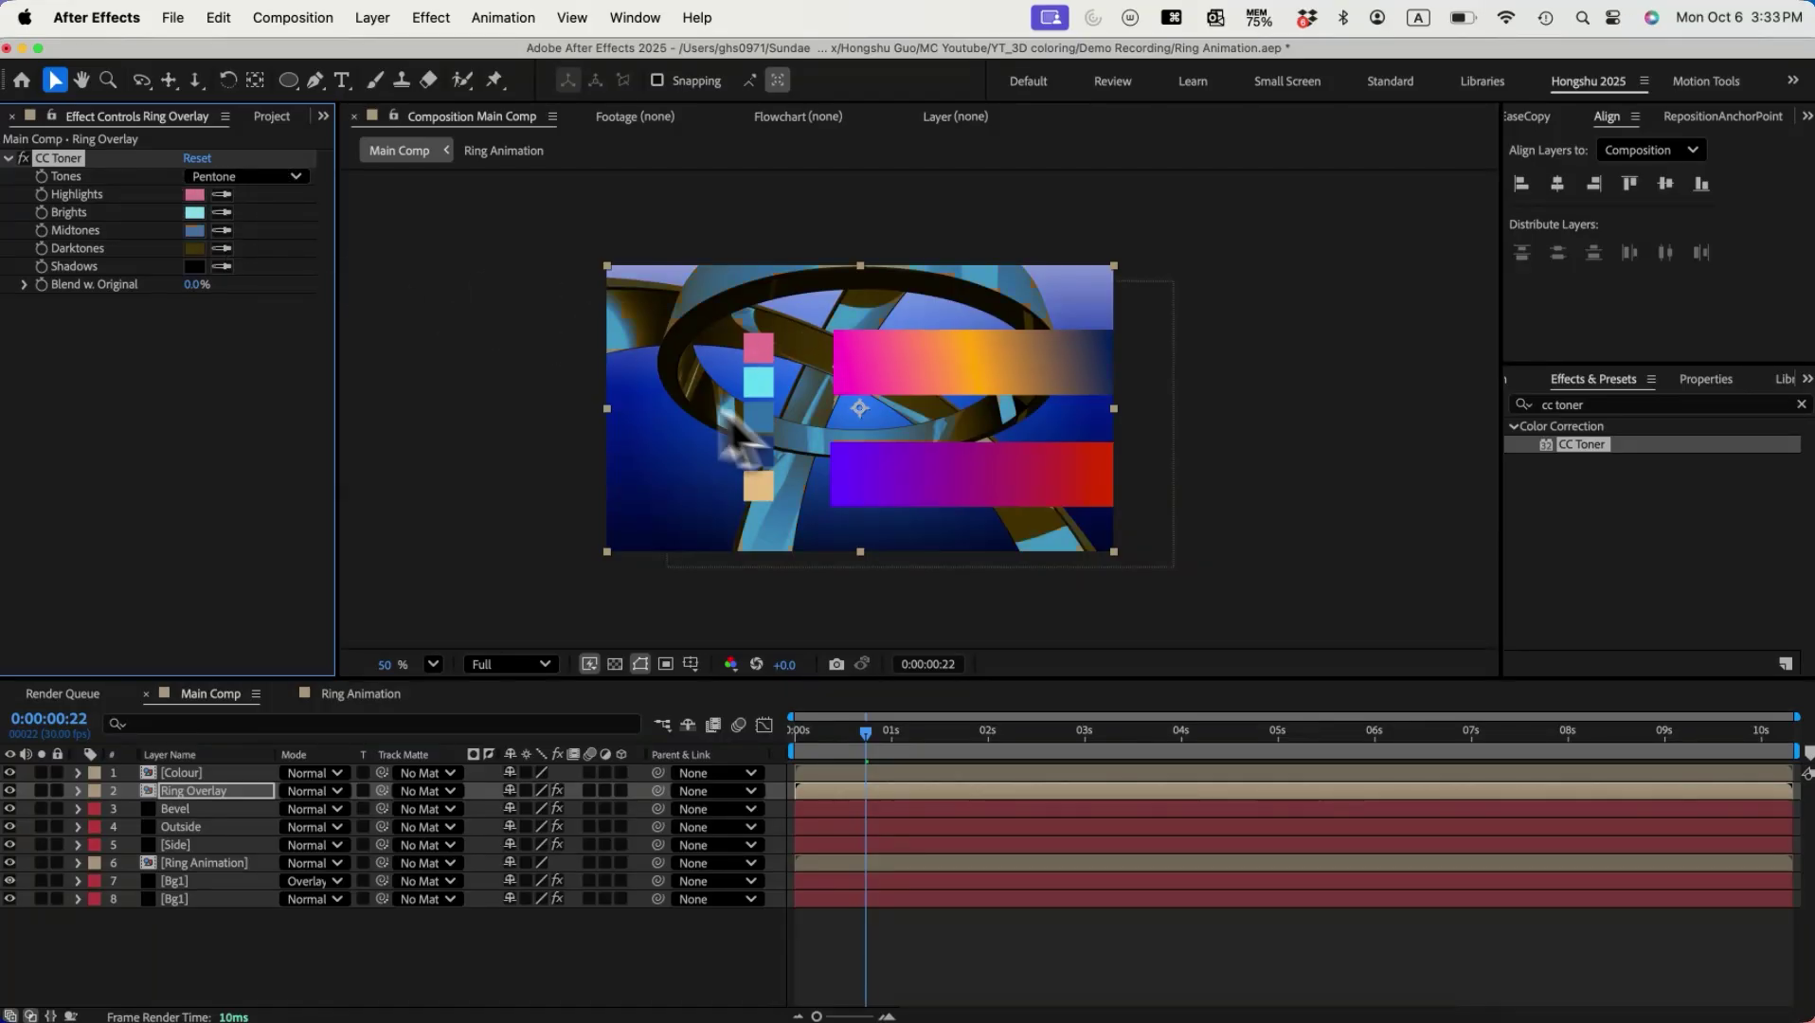
left_click(222, 248)
left_click(765, 460)
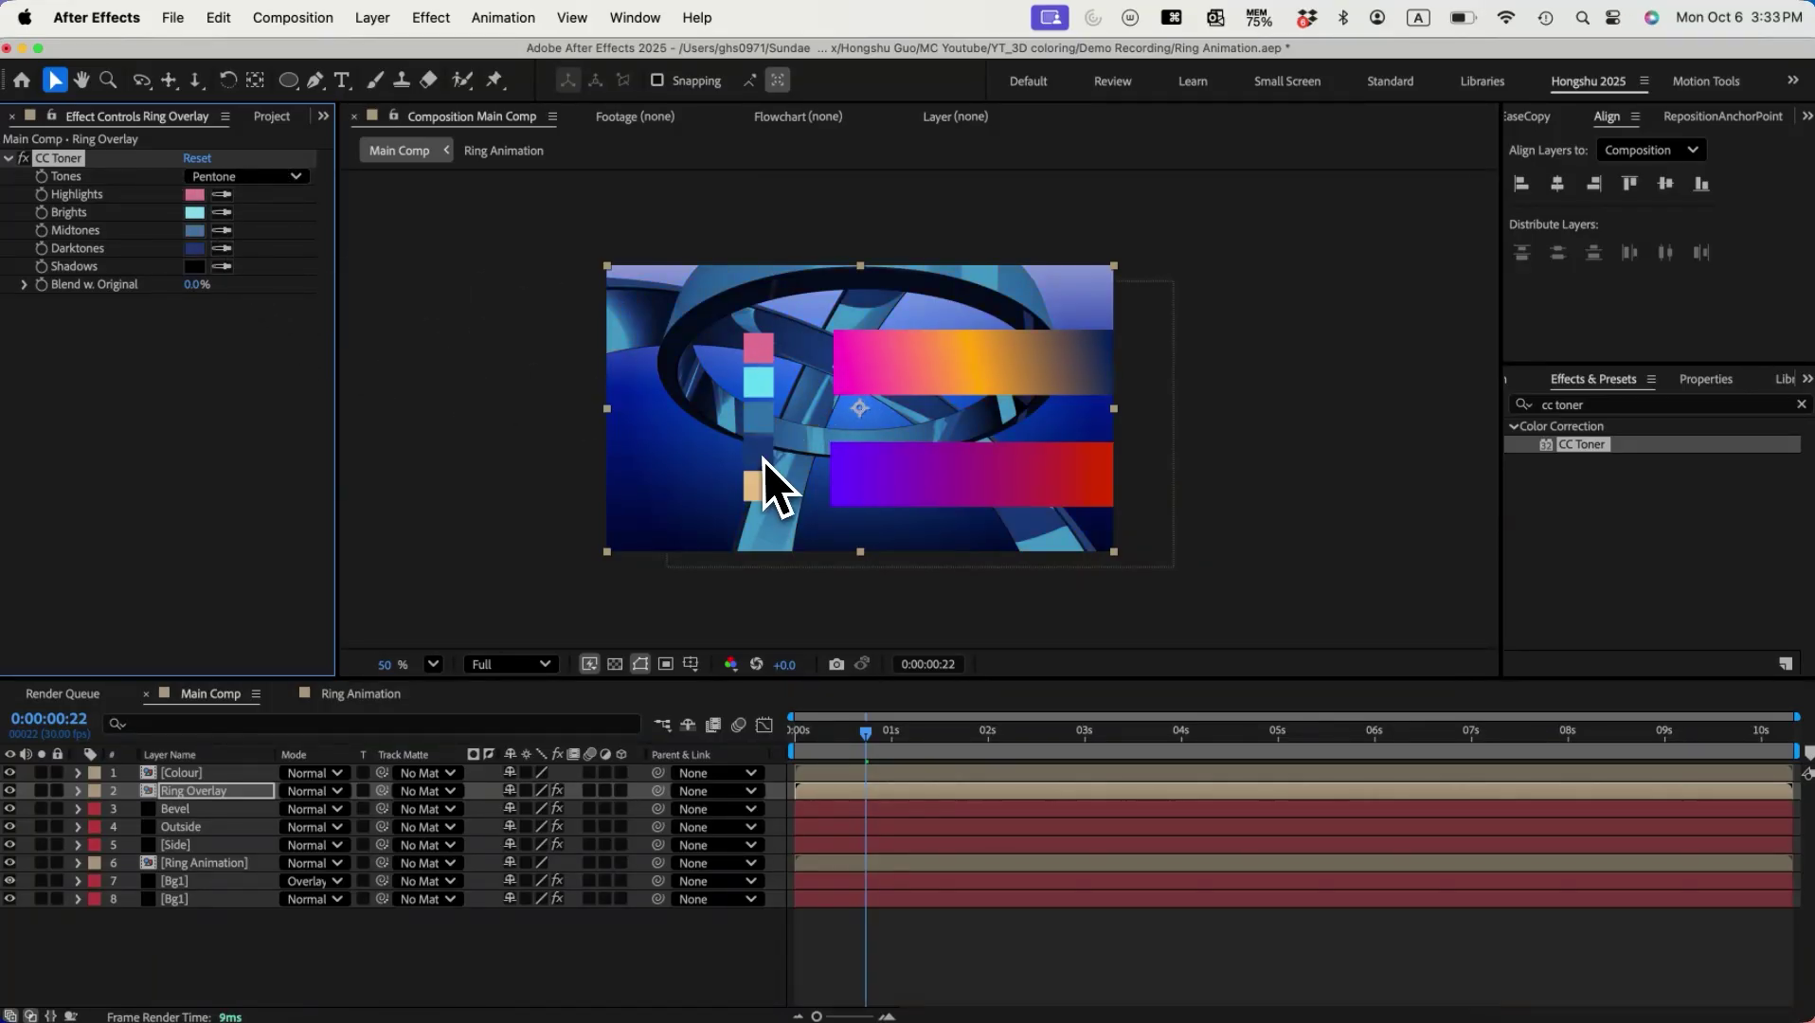
left_click(222, 266)
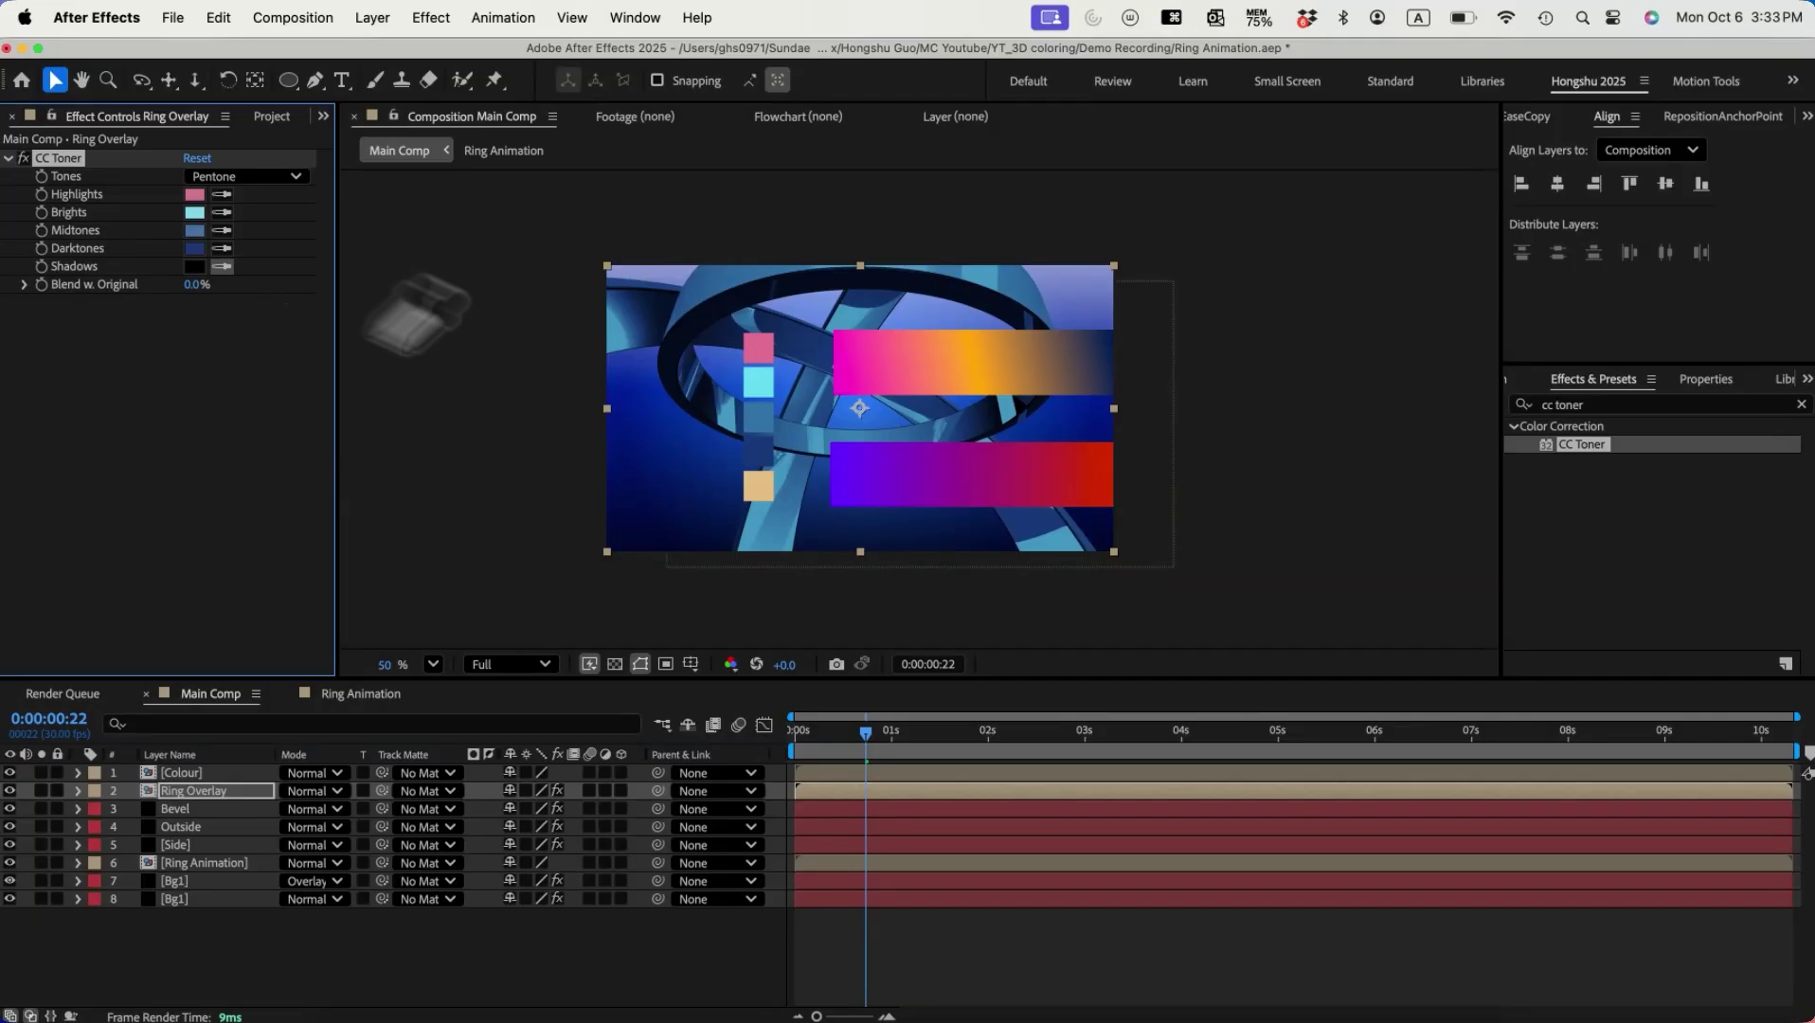
left_click(774, 493)
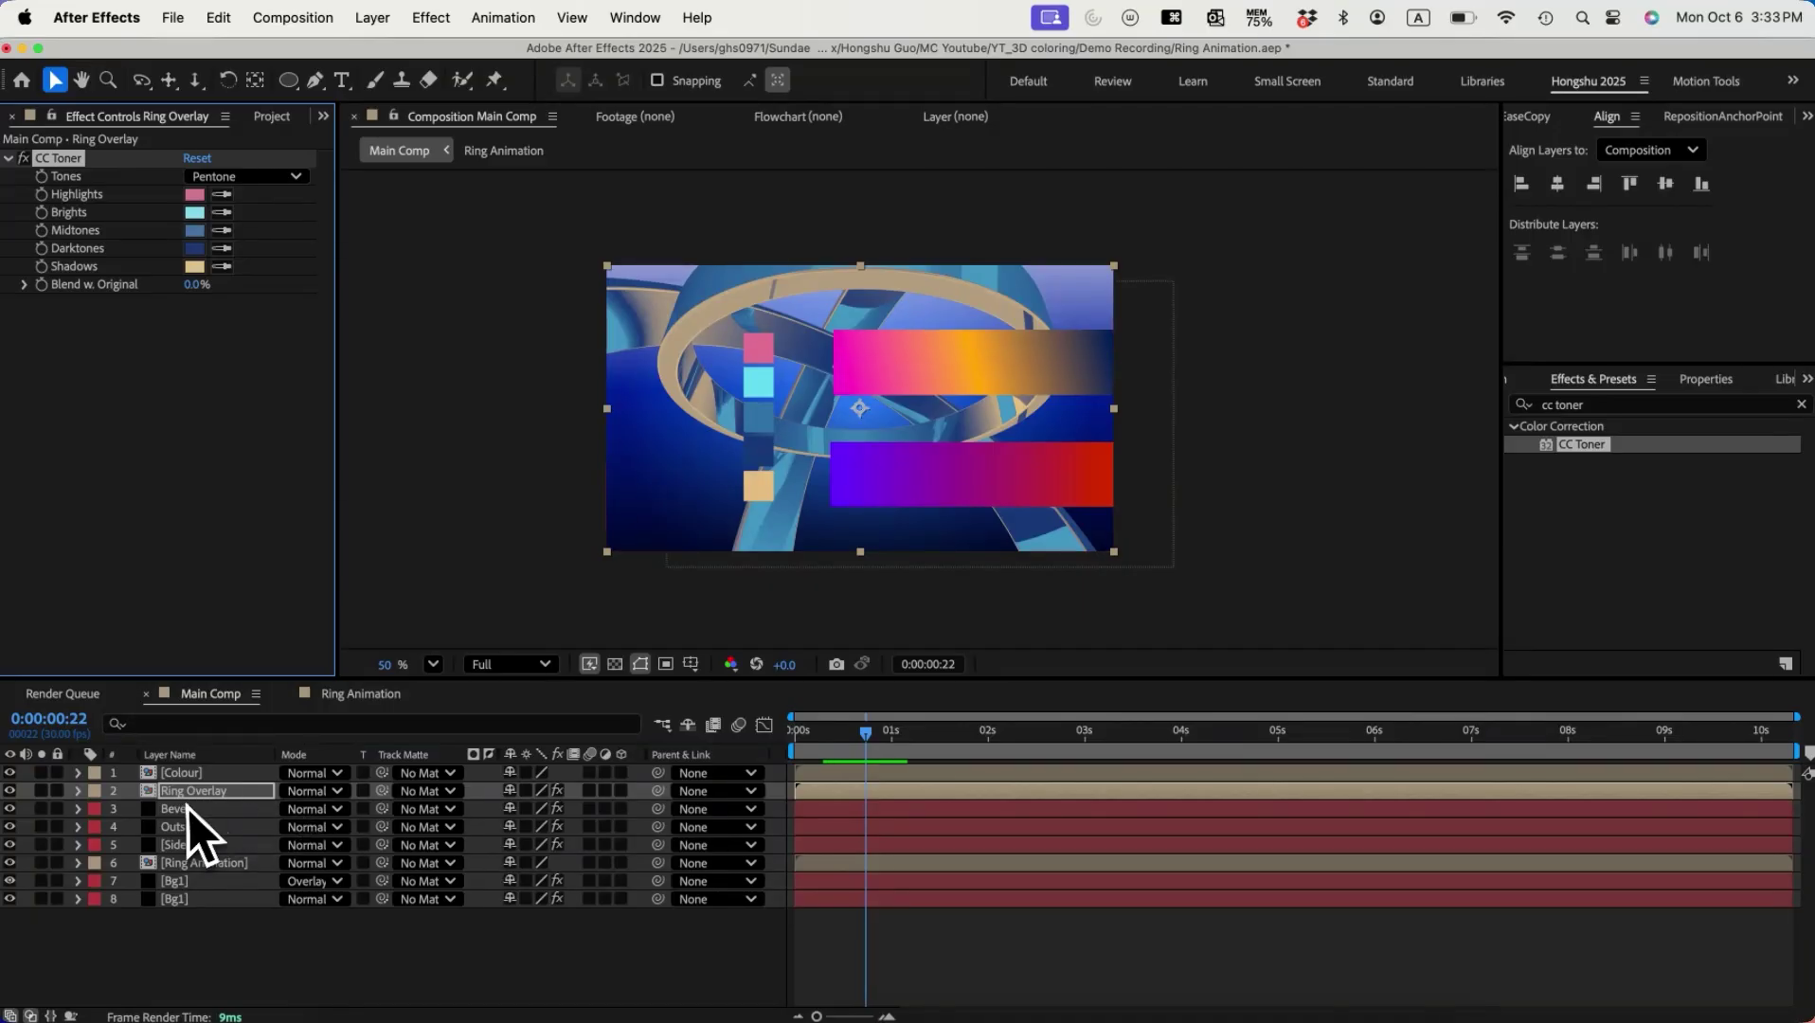
Step: Set the Ring Overlay layer's blending mode to Overlay and hide the Colour swatch layer
left_click(318, 796)
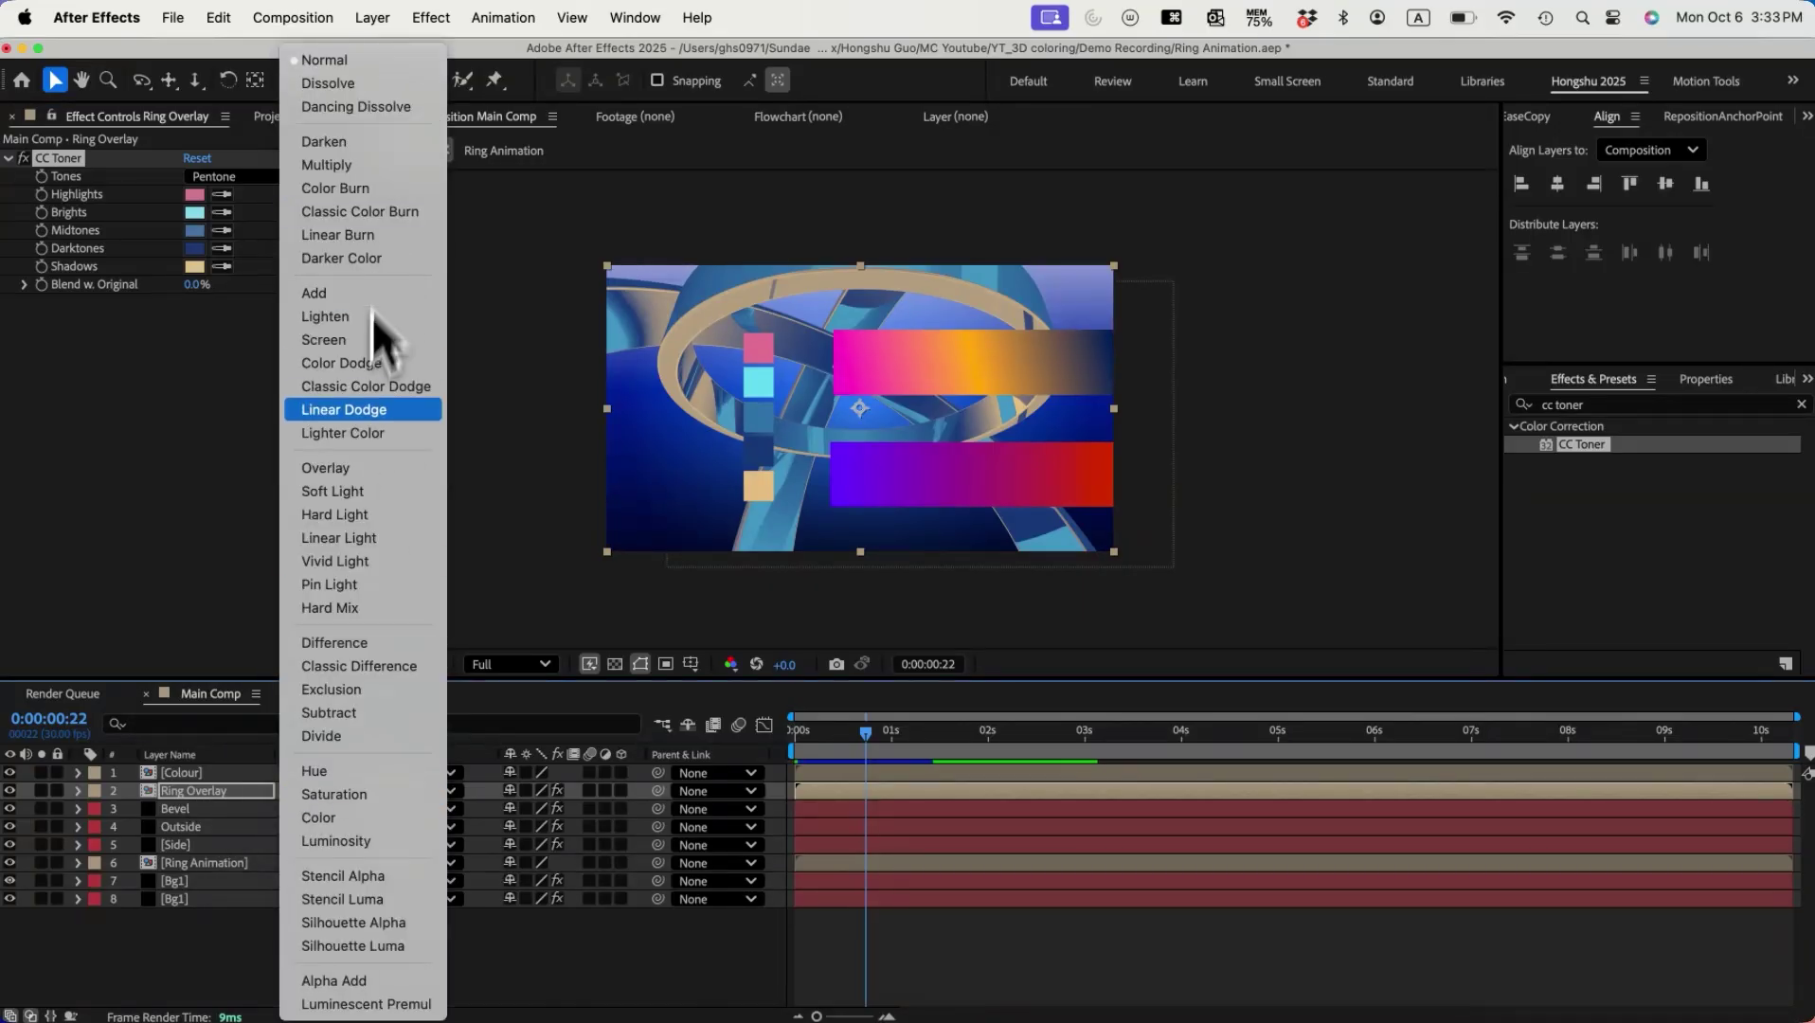
left_click(345, 468)
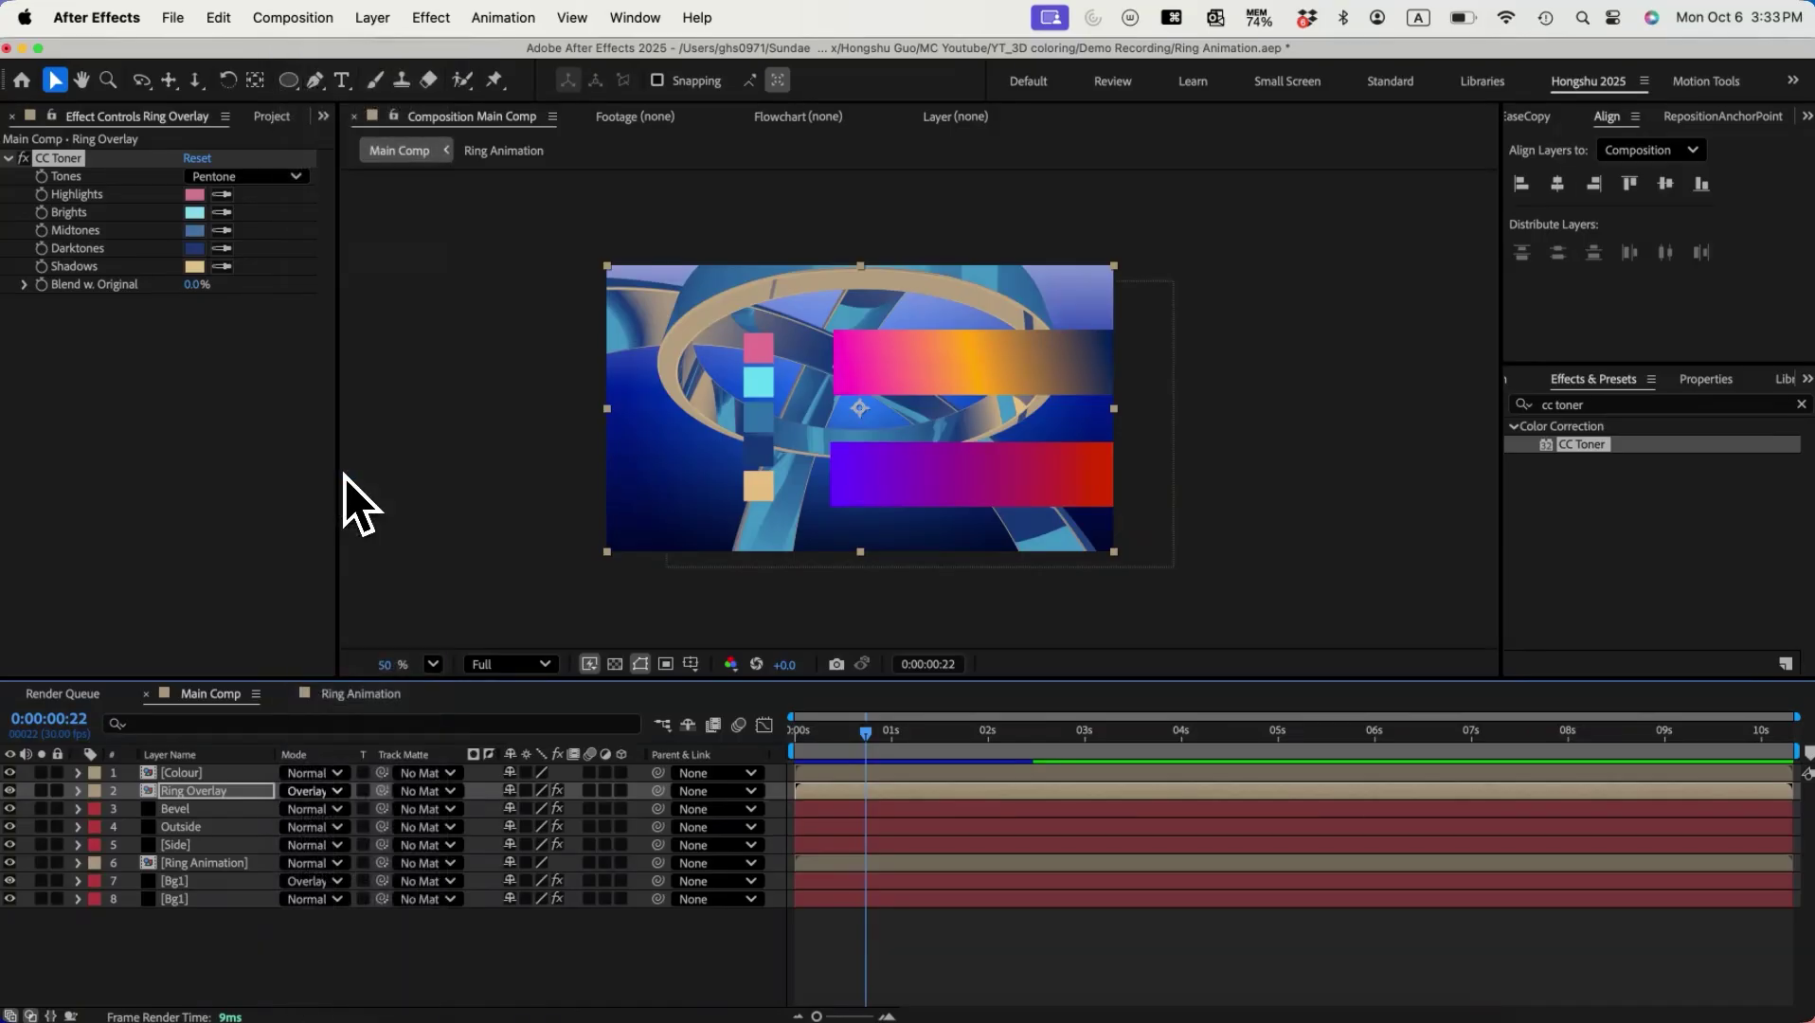
left_click(11, 773)
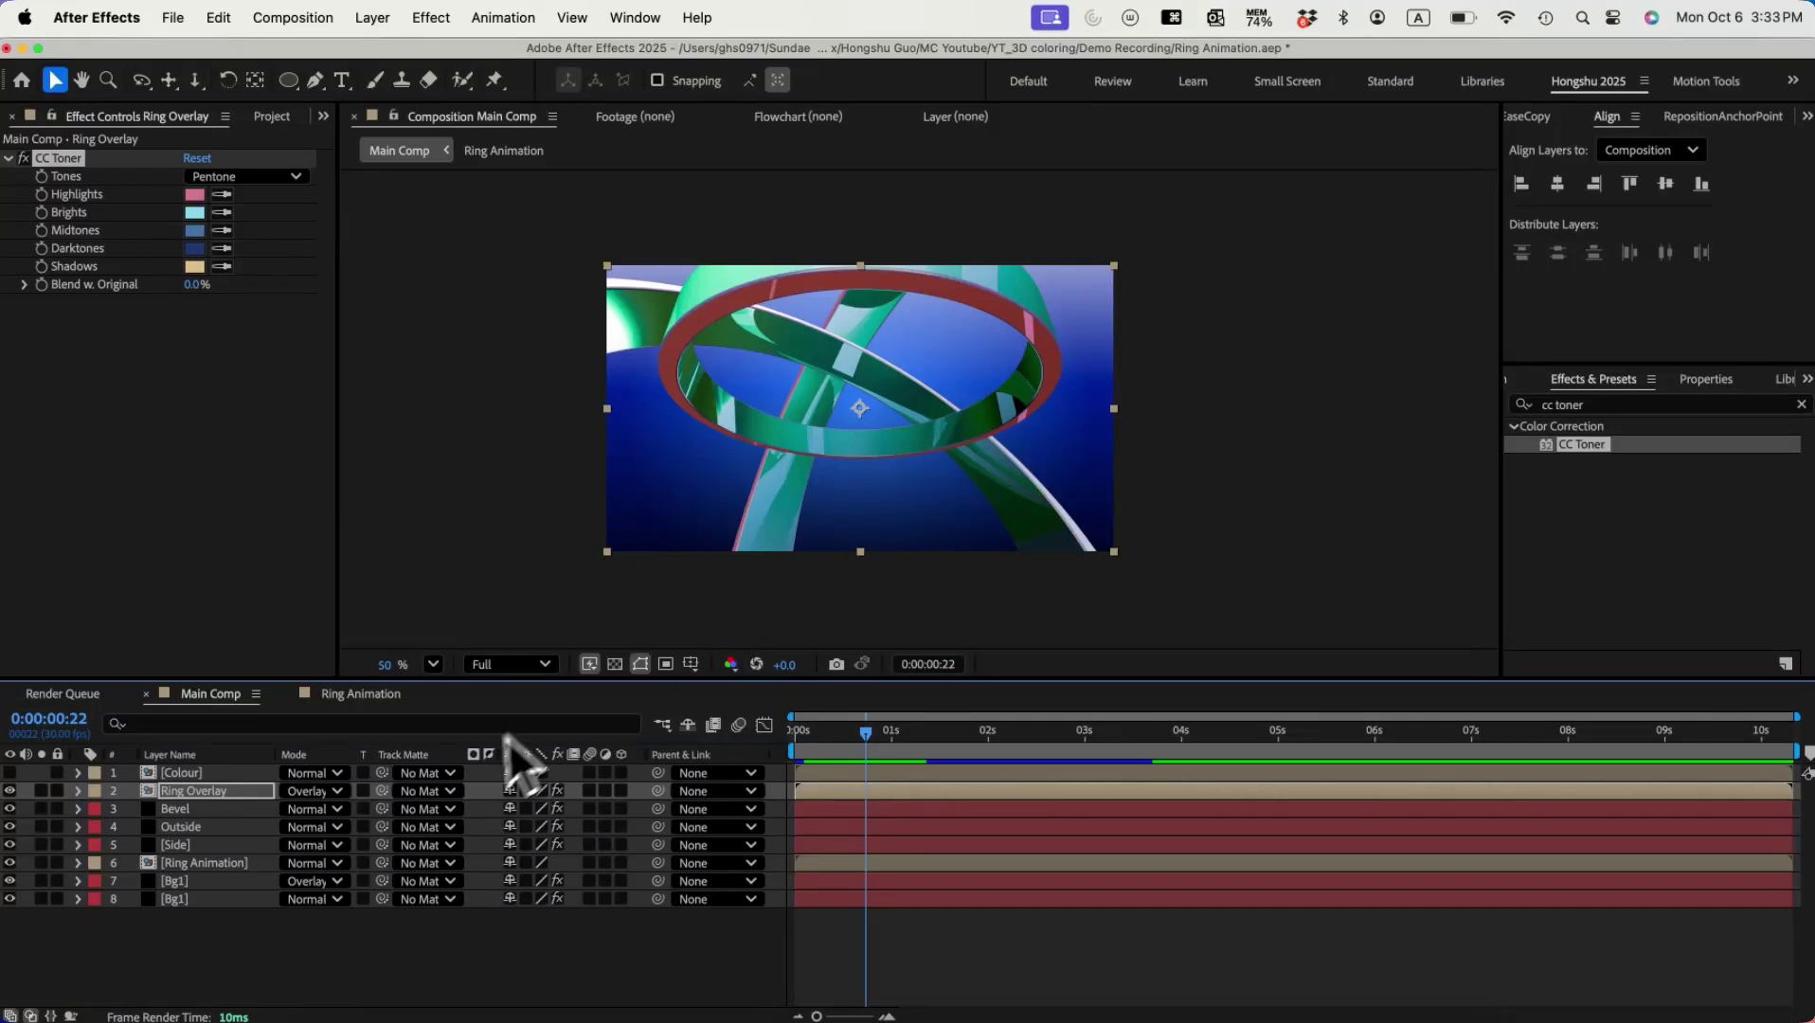
Step: Add an Inner Shadow layer style to Ring Overlay and expand its properties
right_click(200, 798)
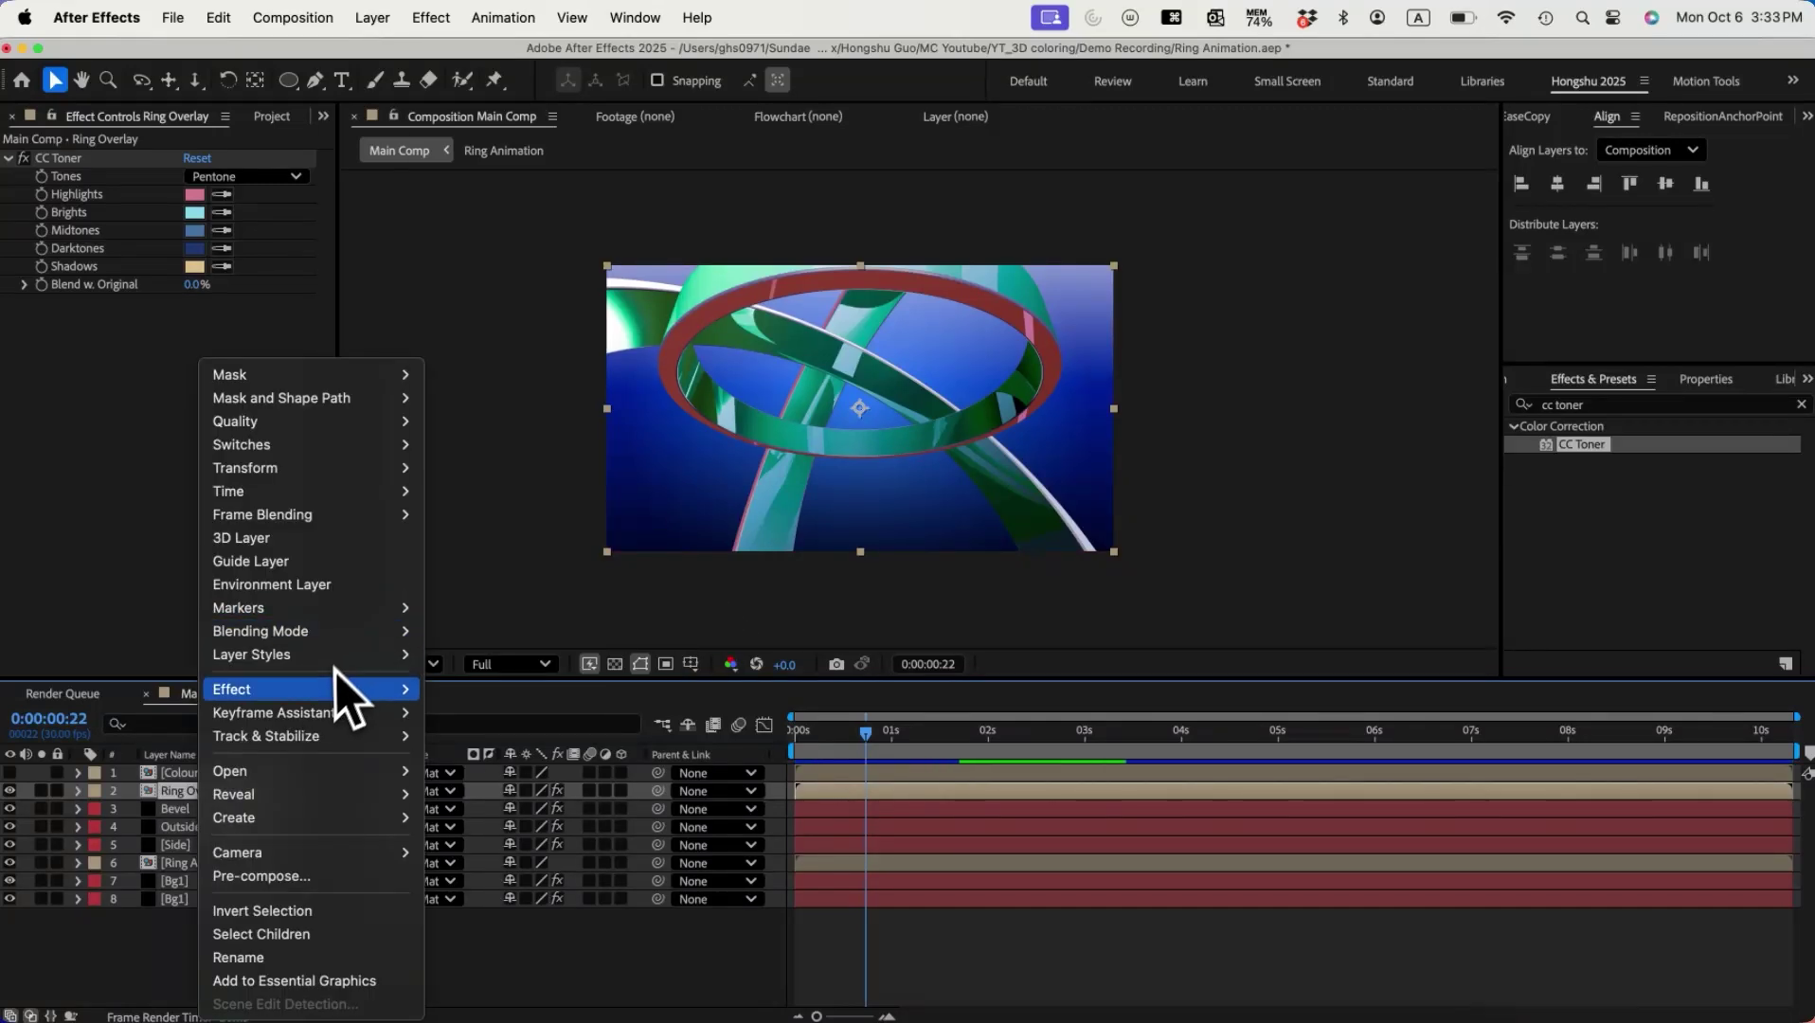
mouse_move(328, 661)
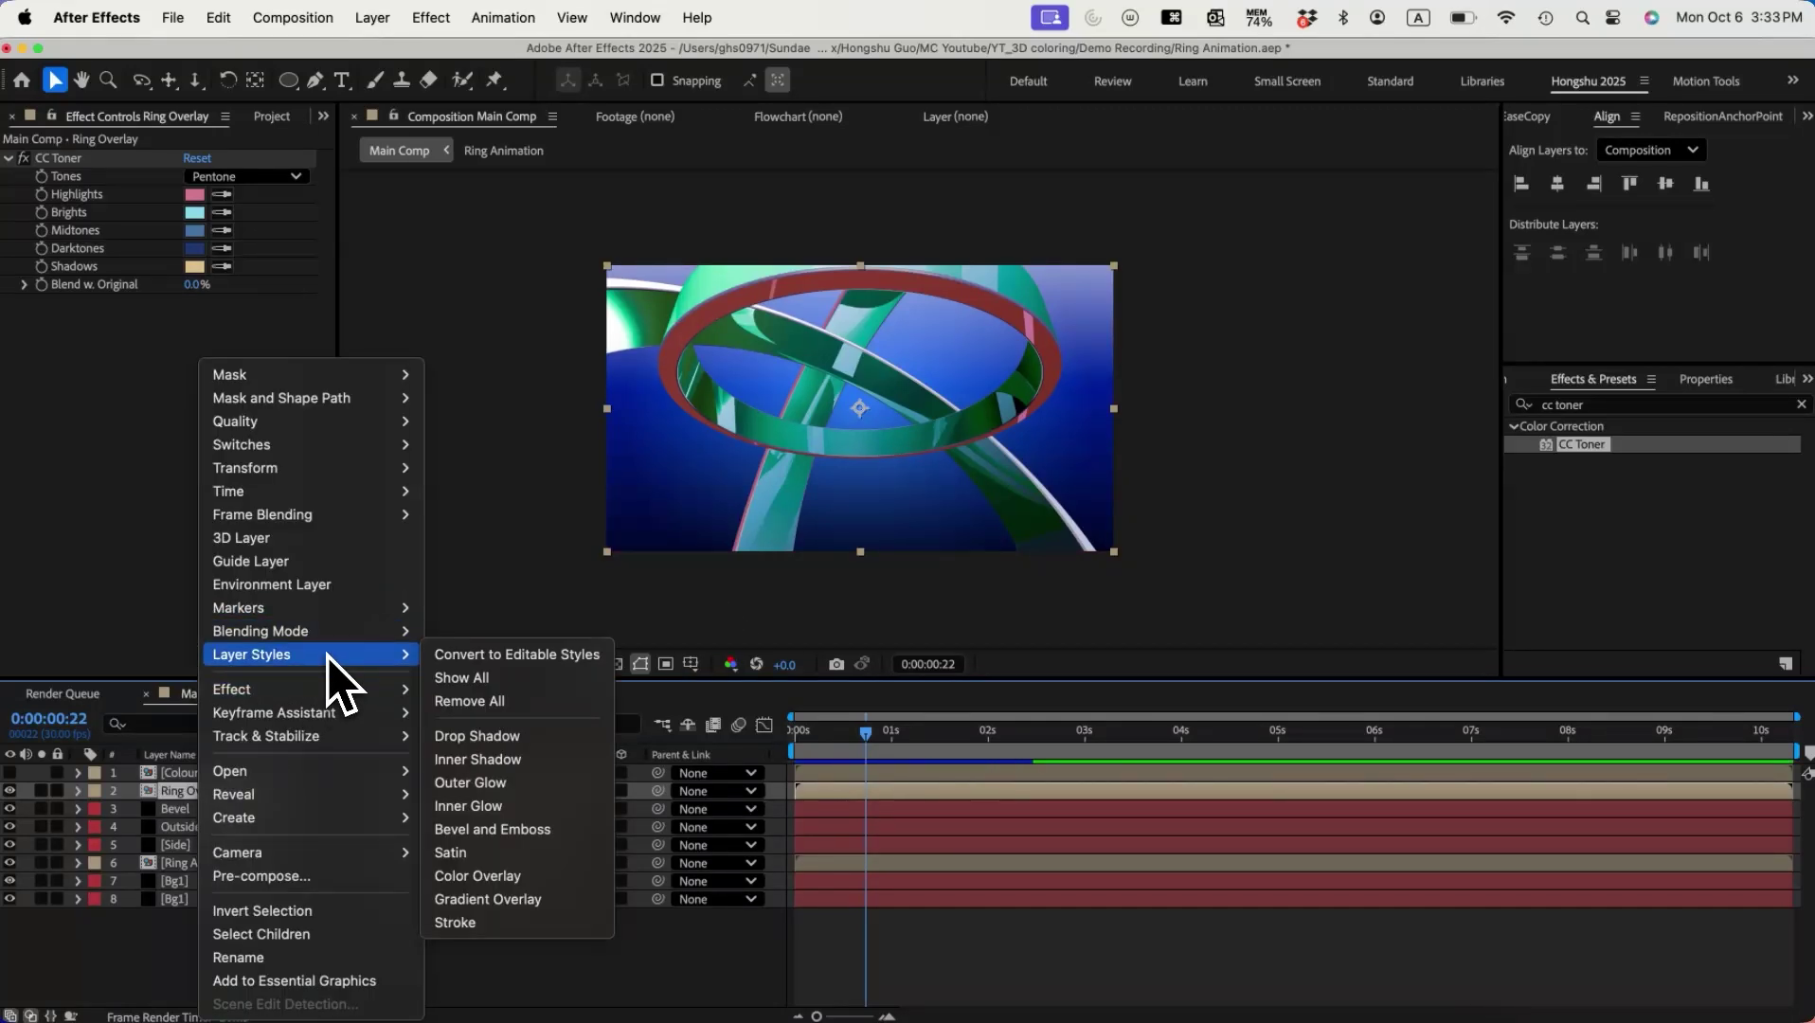
left_click(478, 759)
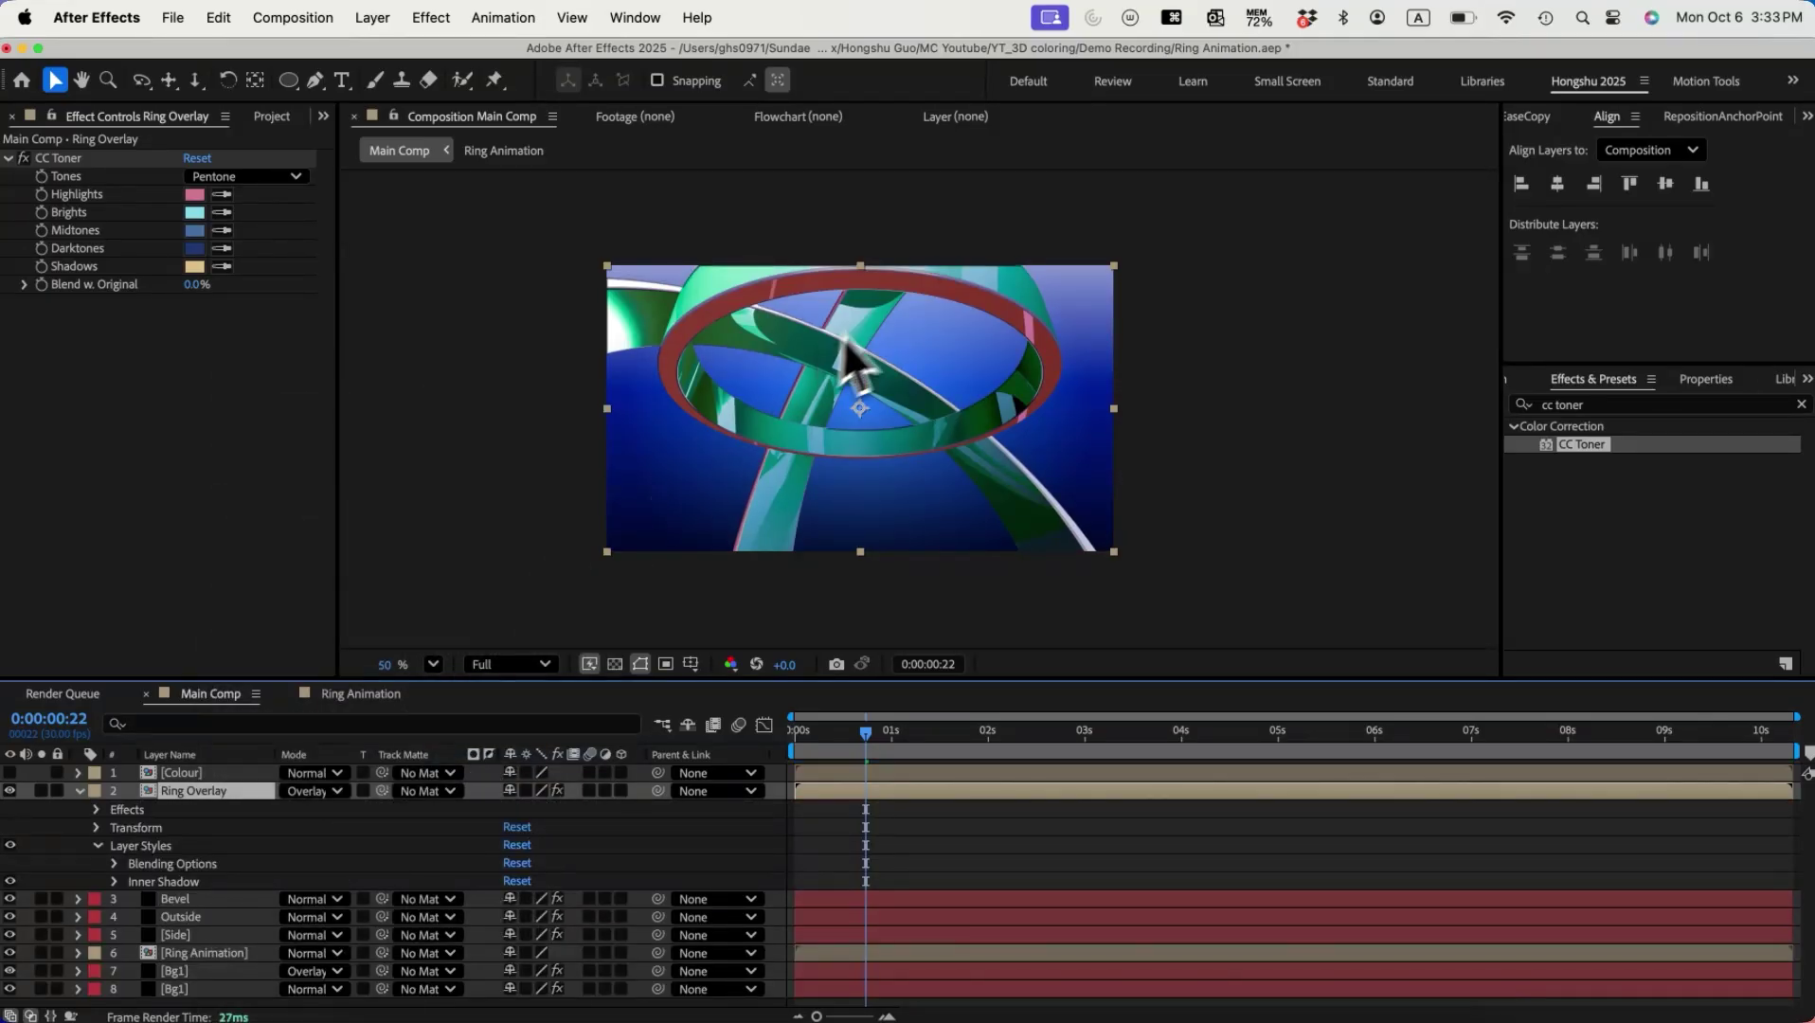
left_click(114, 881)
Step: Show the Colour layer, sample its pink swatch as the Inner Shadow color and set the shadow's opacity to 100%
scroll(130, 891, "down", 2)
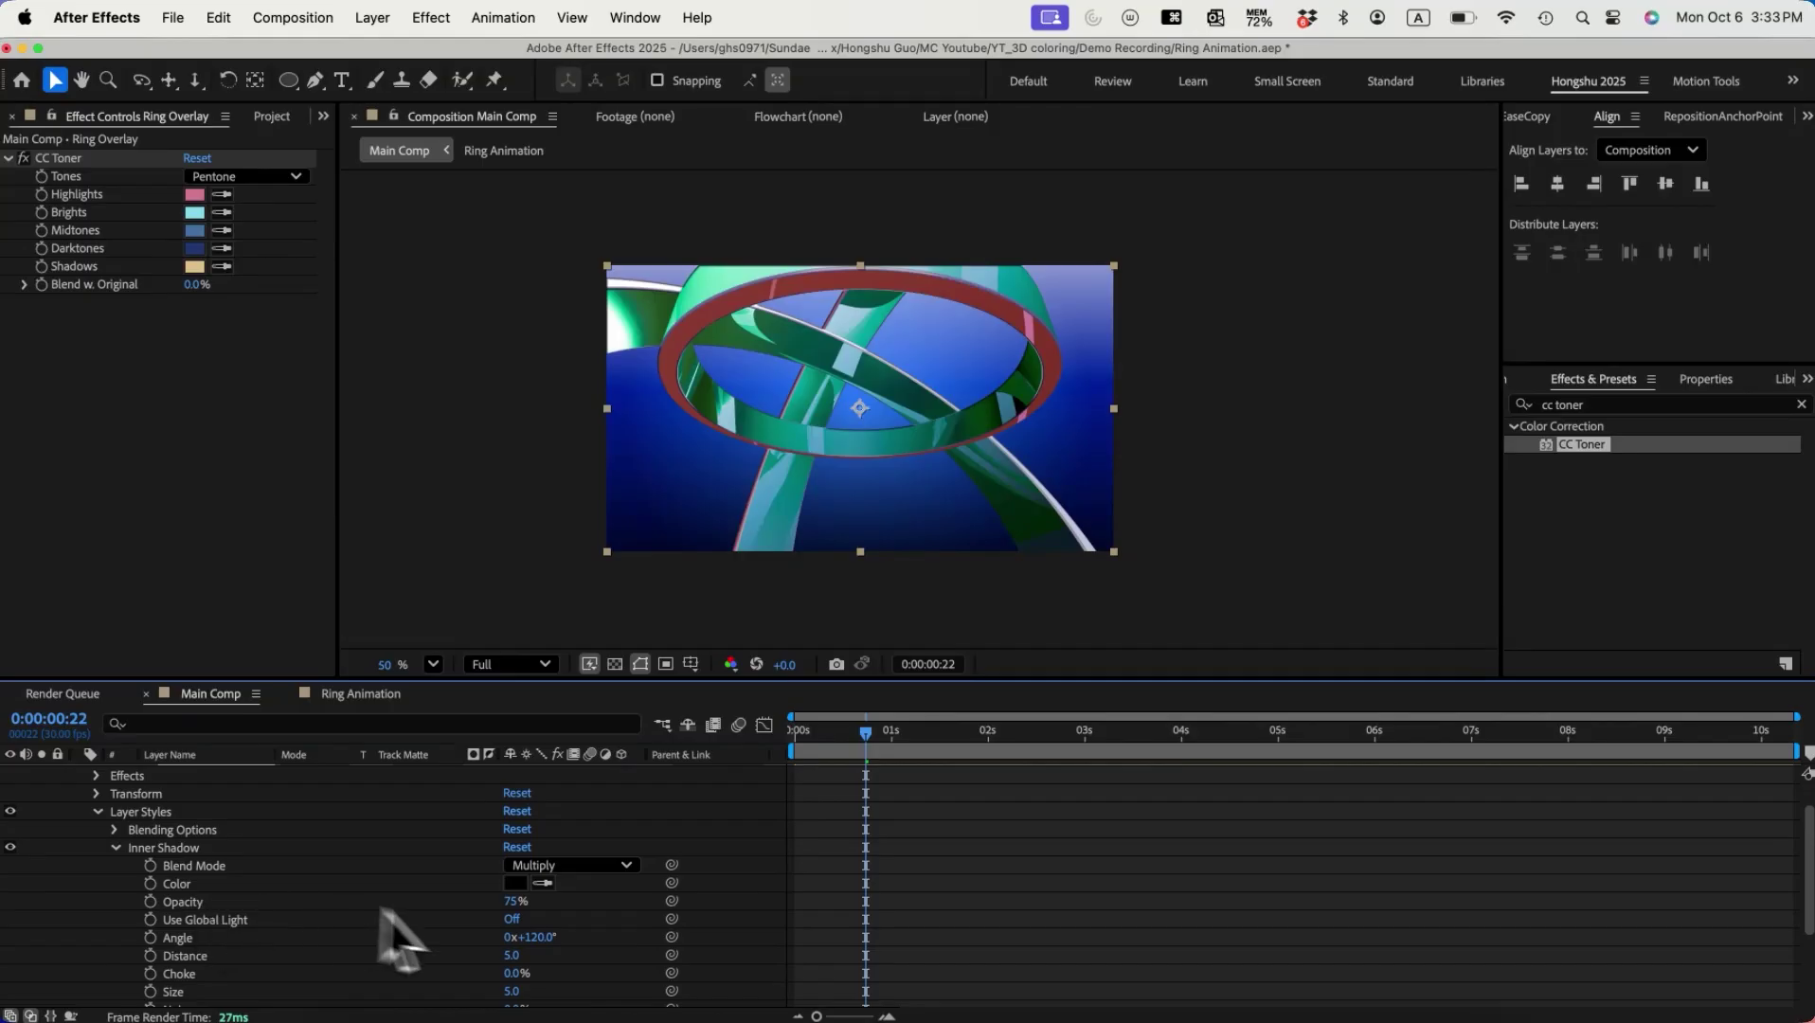
scroll(528, 900, "up", 2)
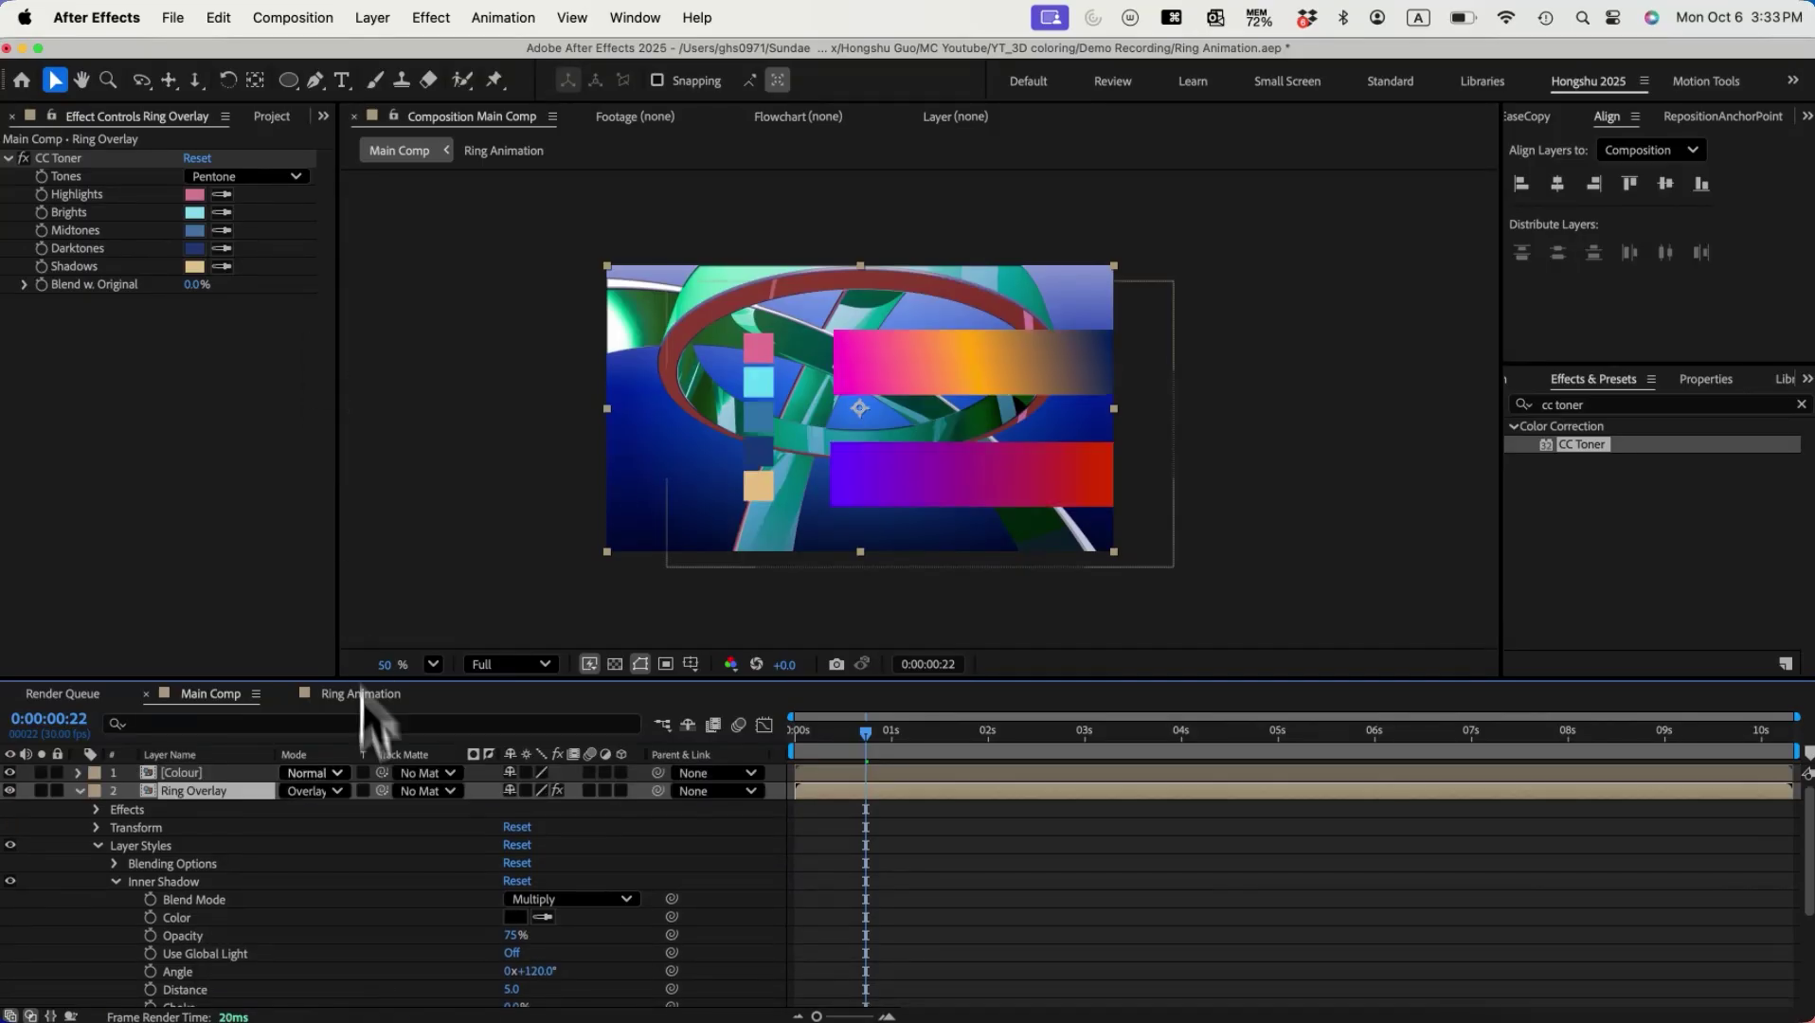
left_click(543, 917)
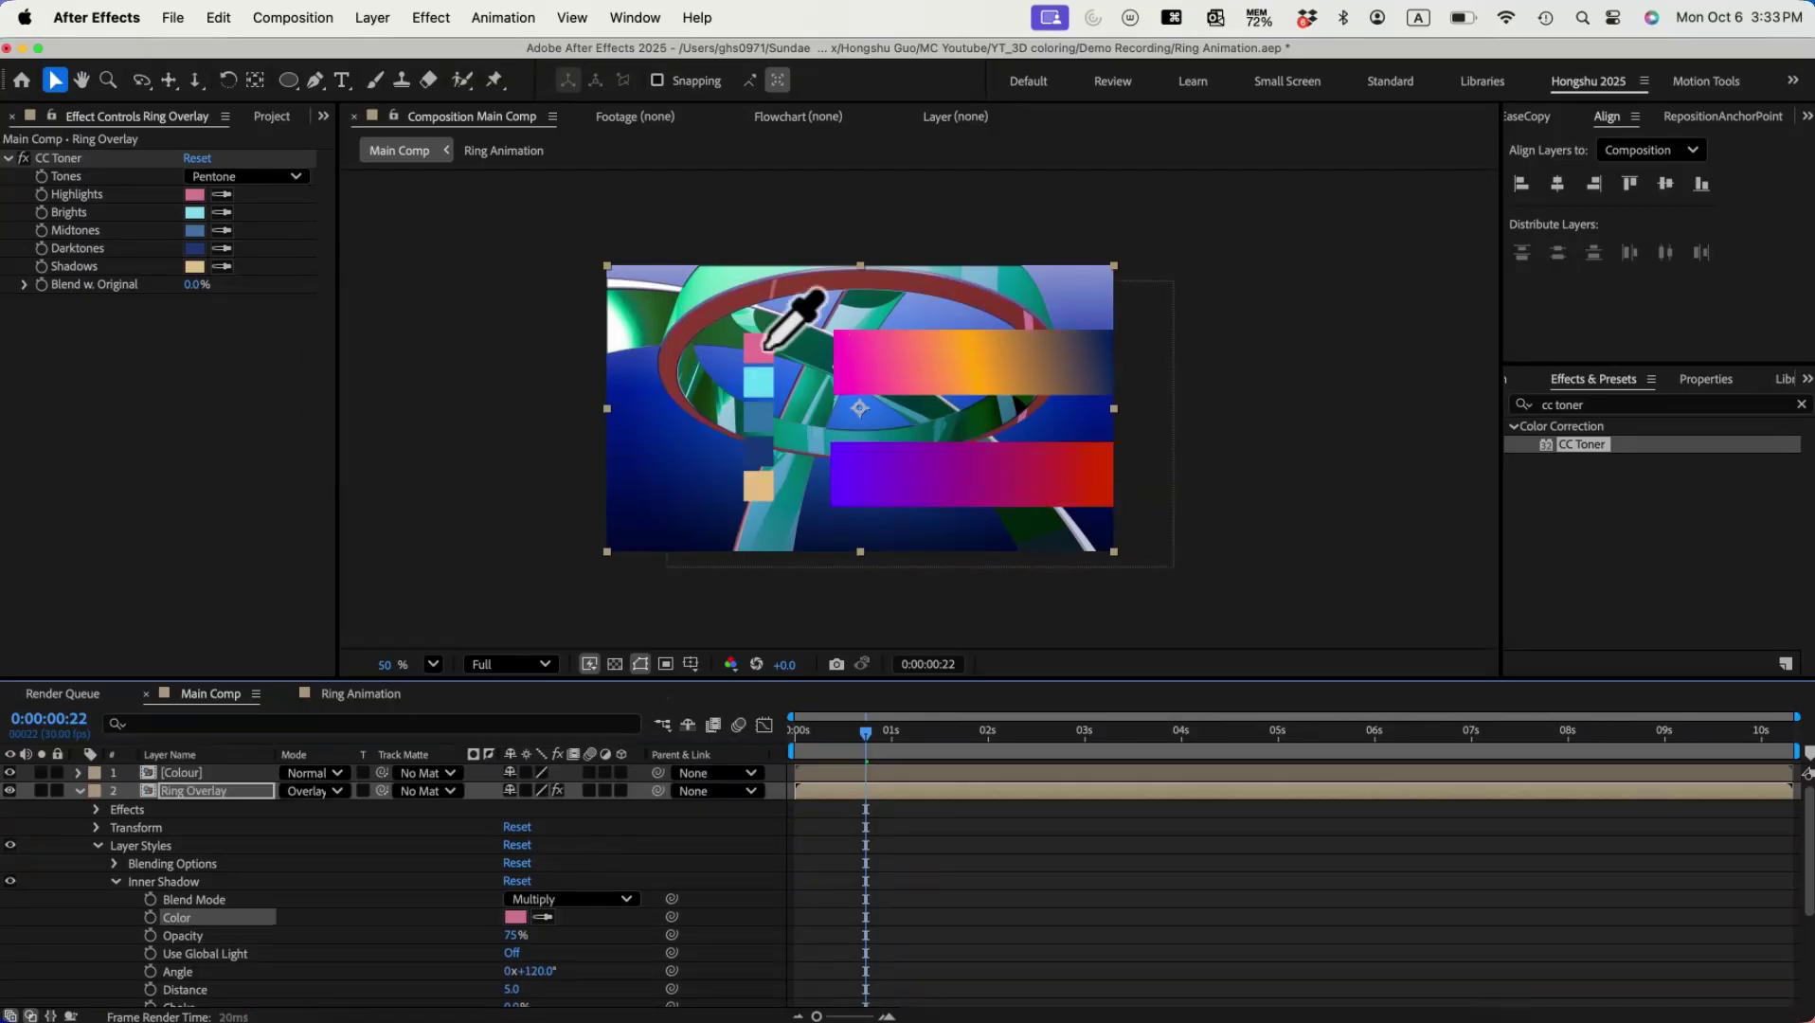
left_click(472, 958)
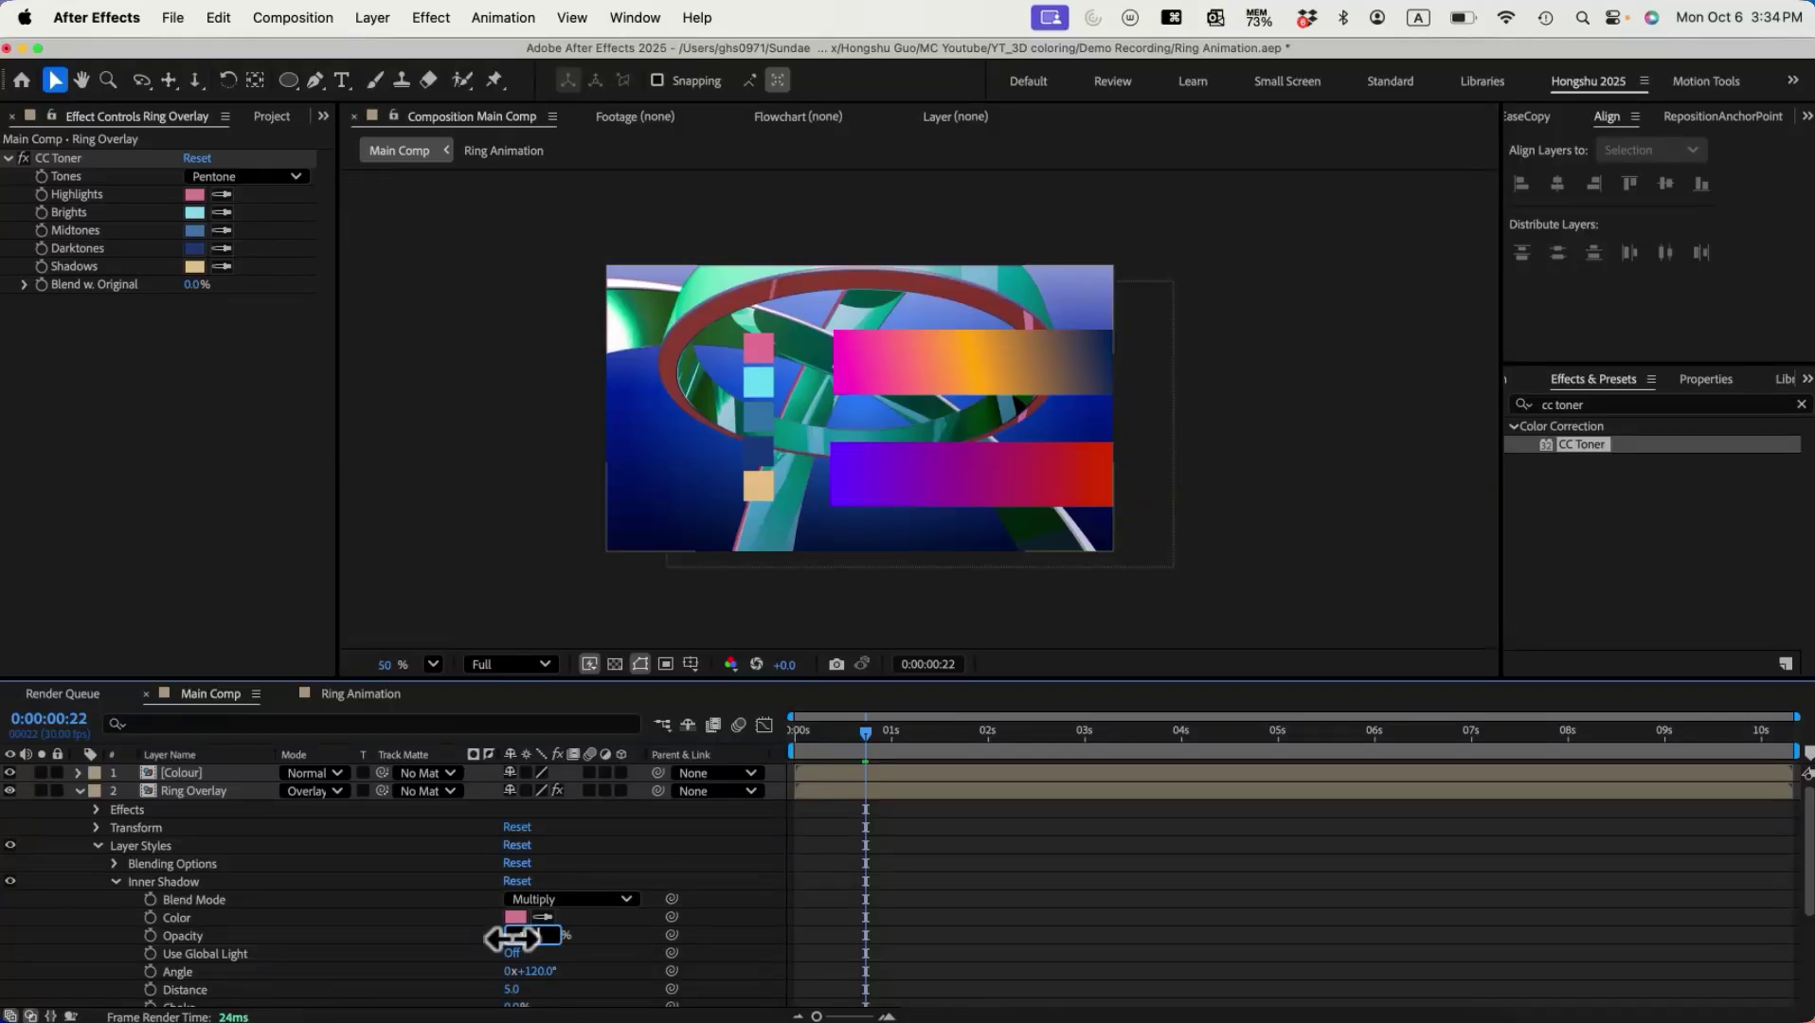
type("100")
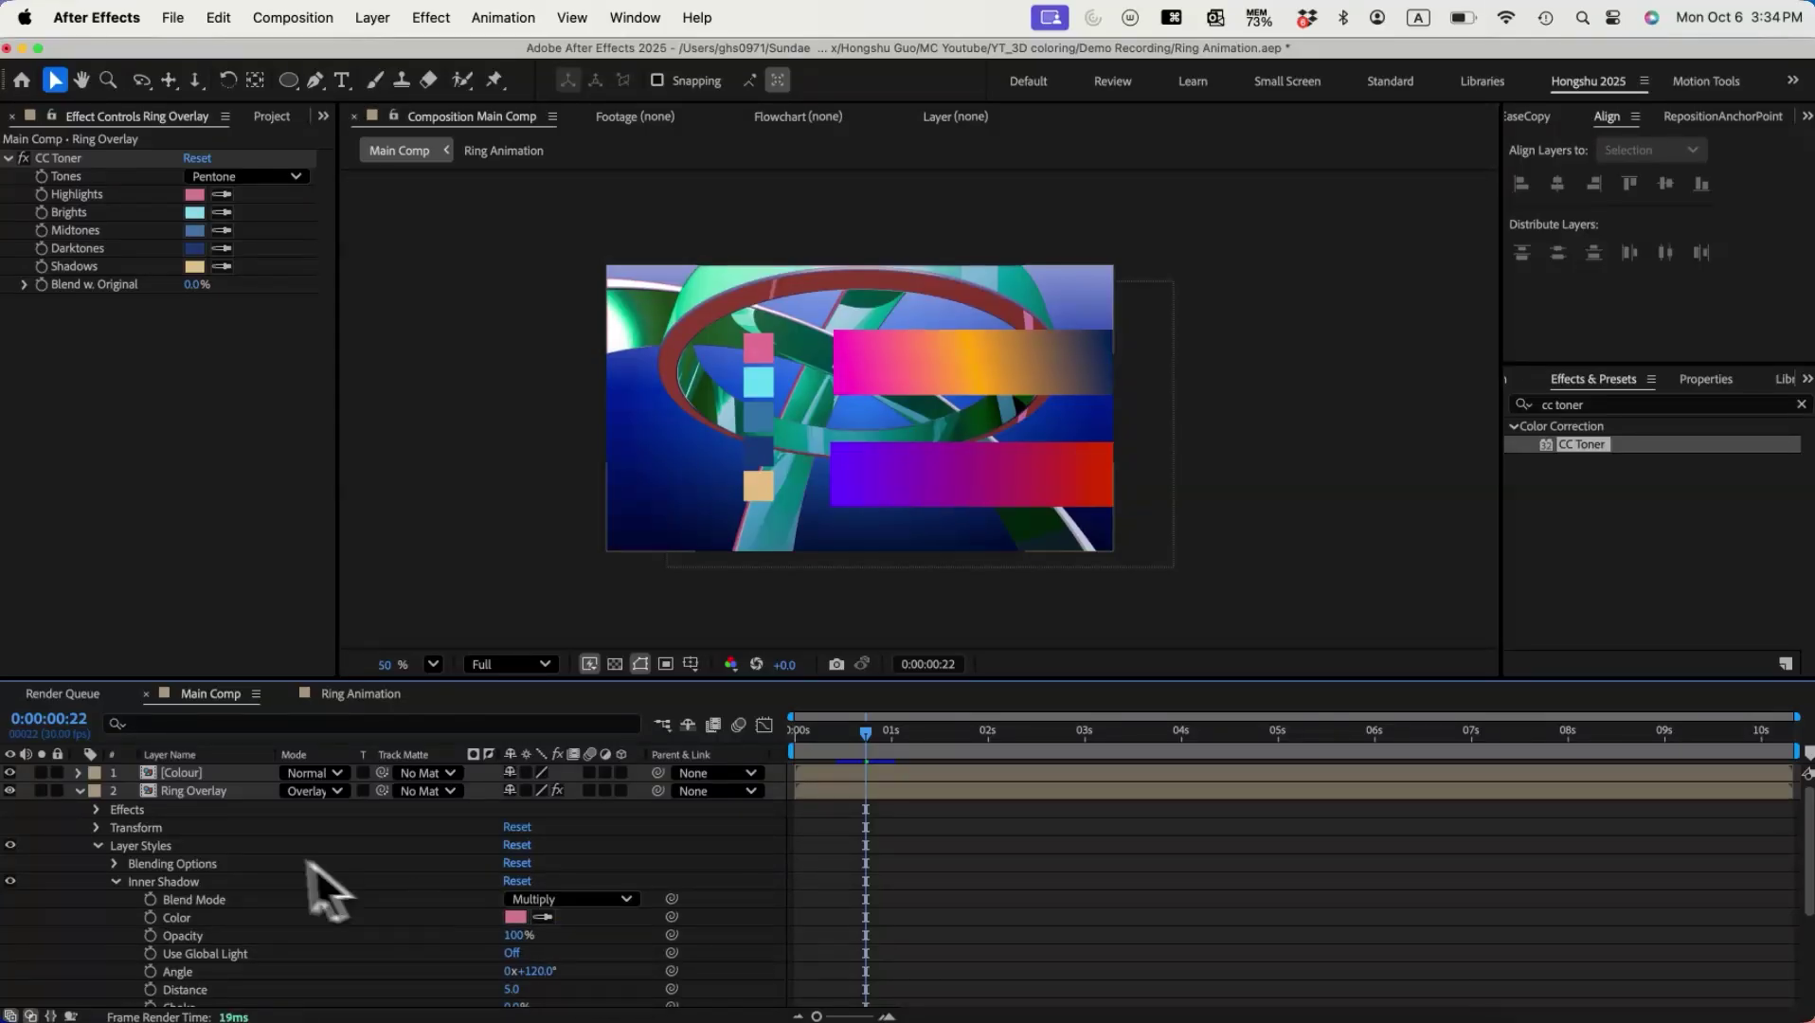
Step: Hide the Colour layer and set the Inner Shadow's distance to 85 and size to 50
scroll(568, 938, "down", 1)
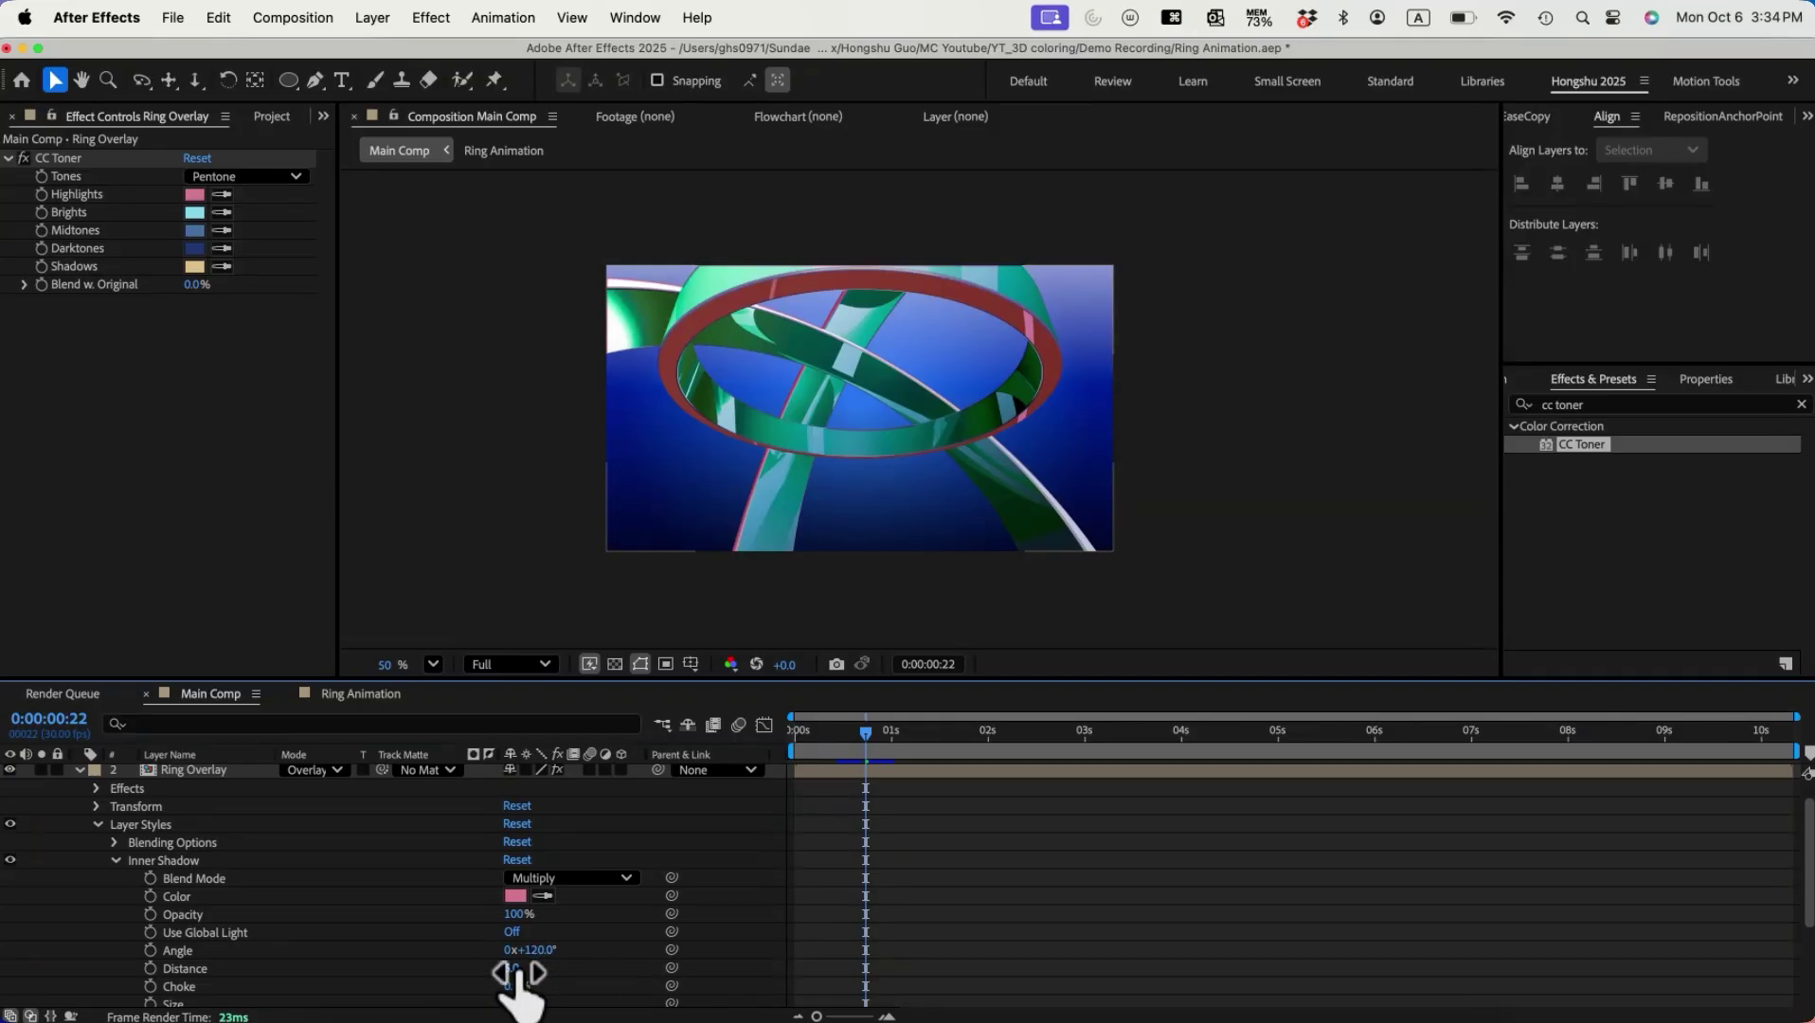
left_click_drag(516, 967, 604, 973)
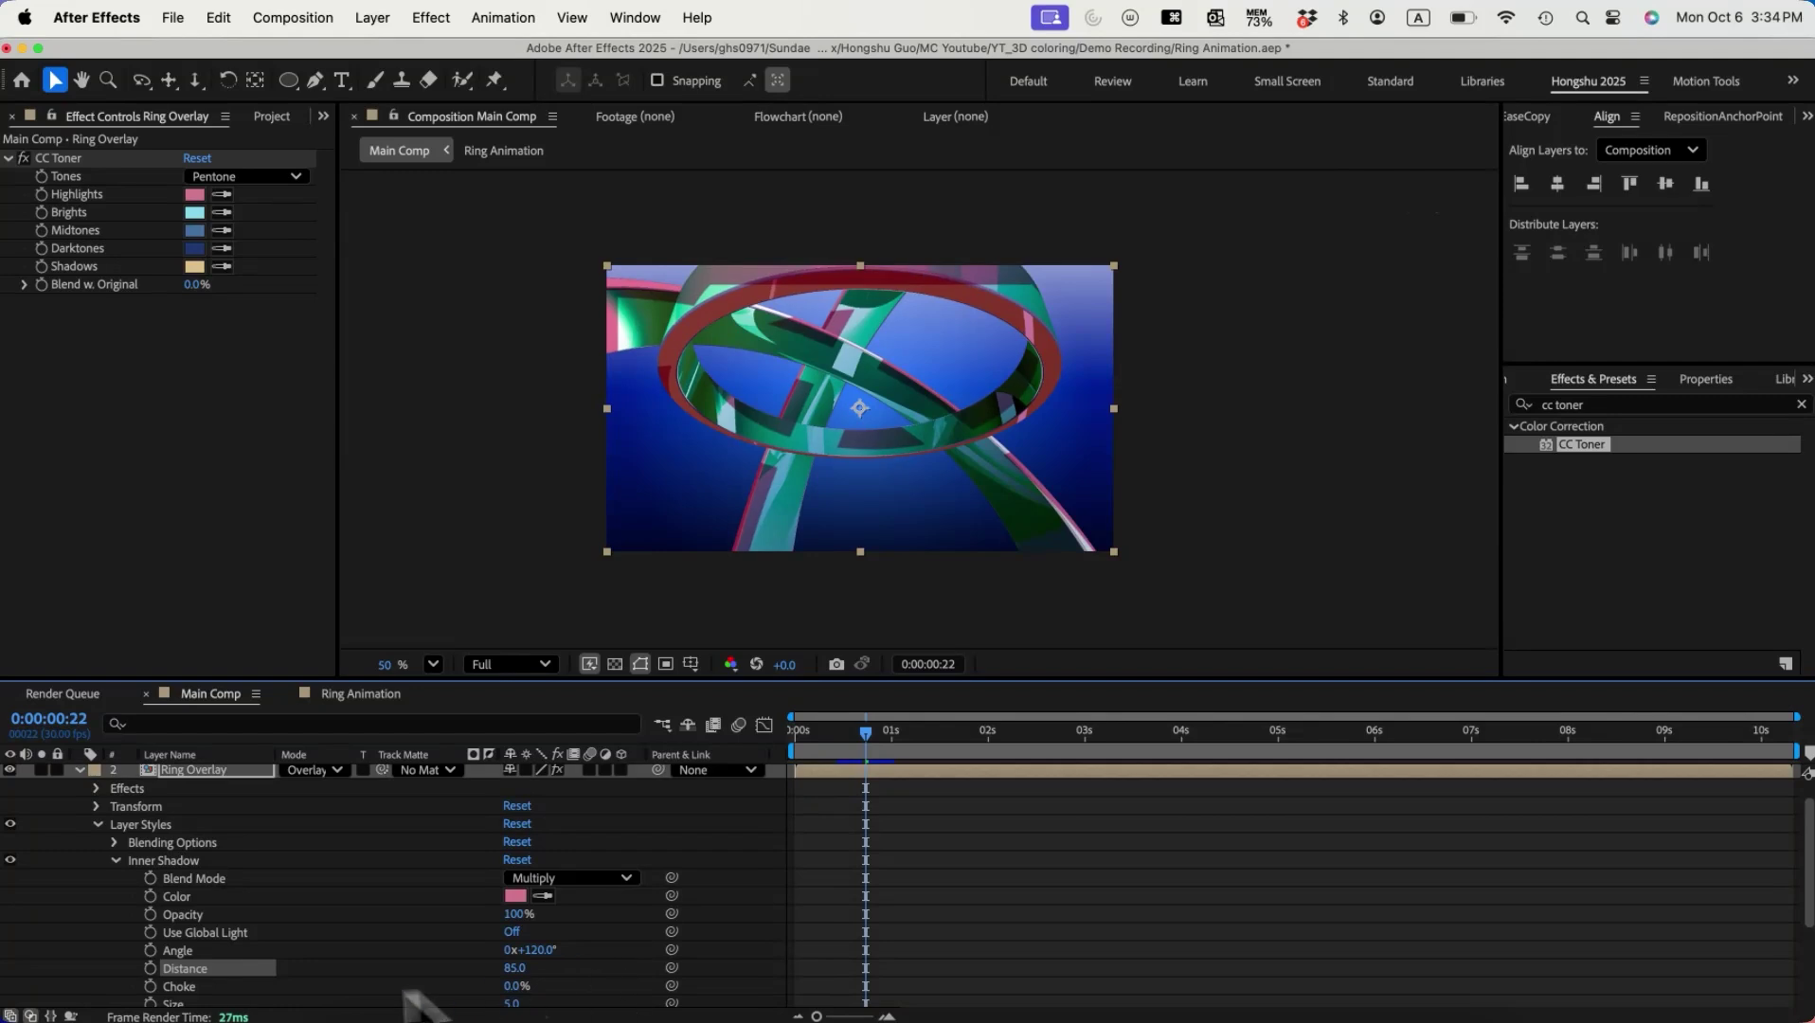
scroll(486, 1000, "down", 3)
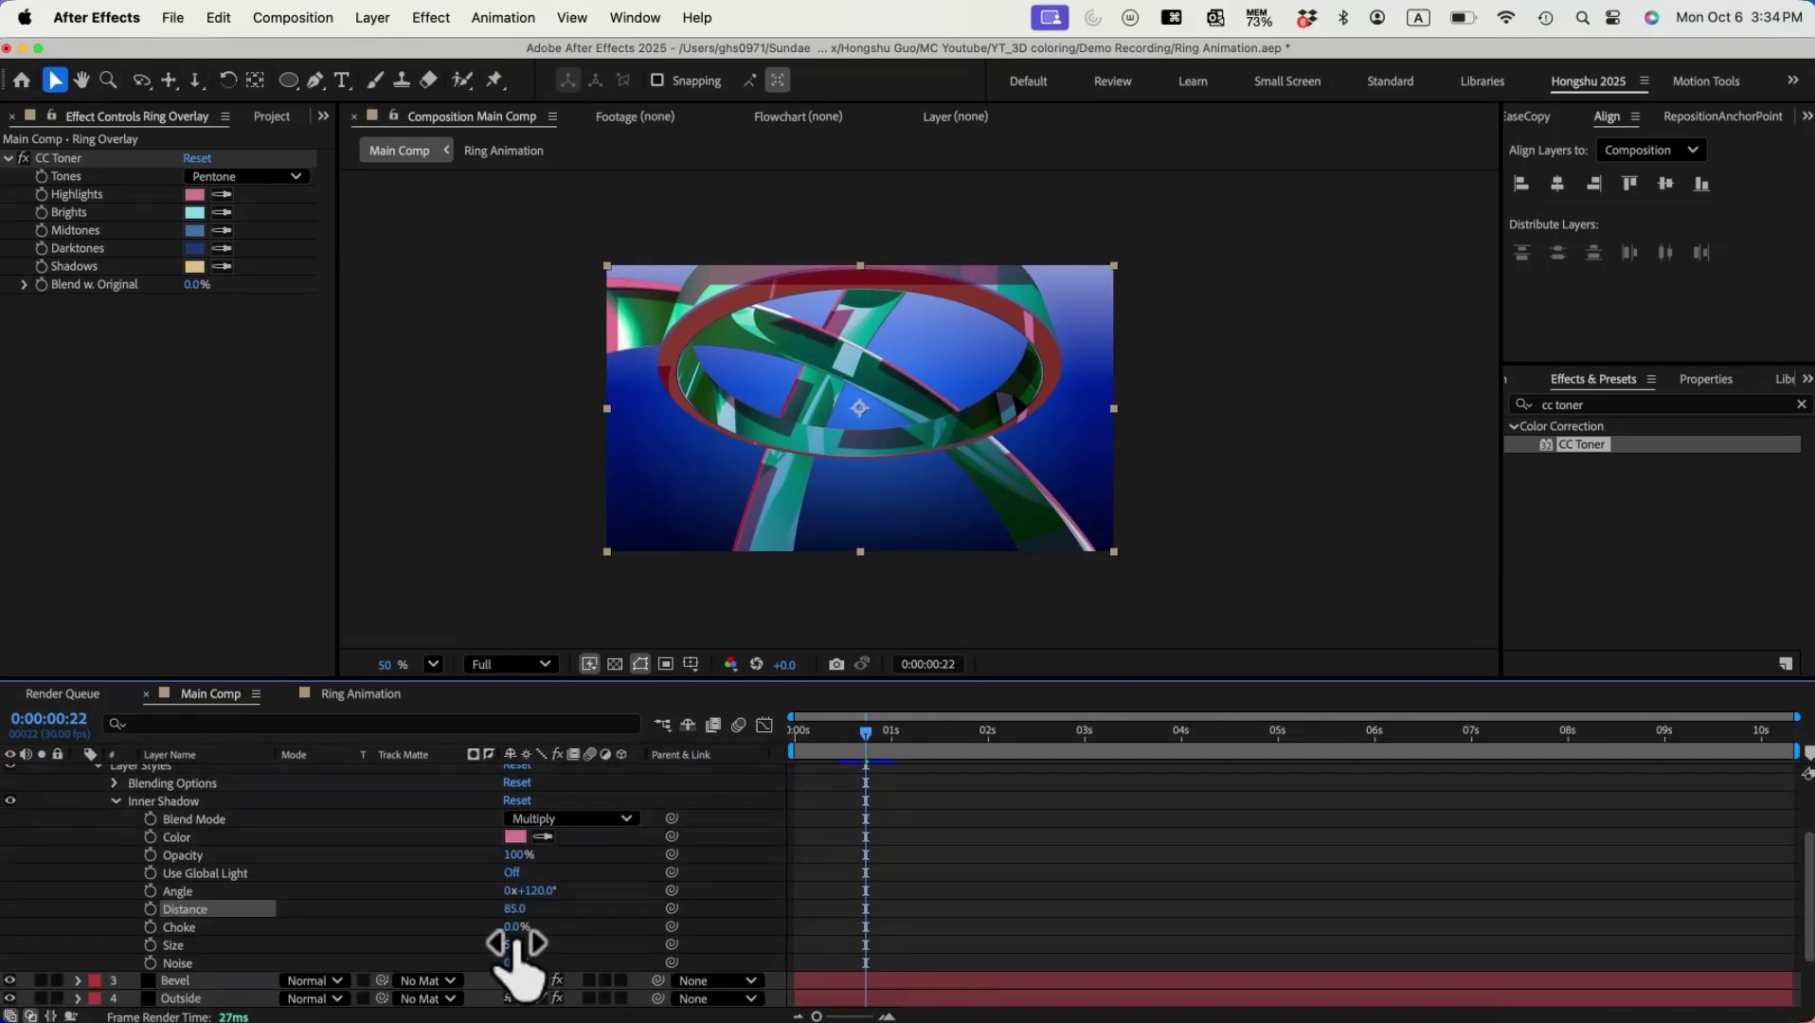
left_click_drag(516, 945, 535, 942)
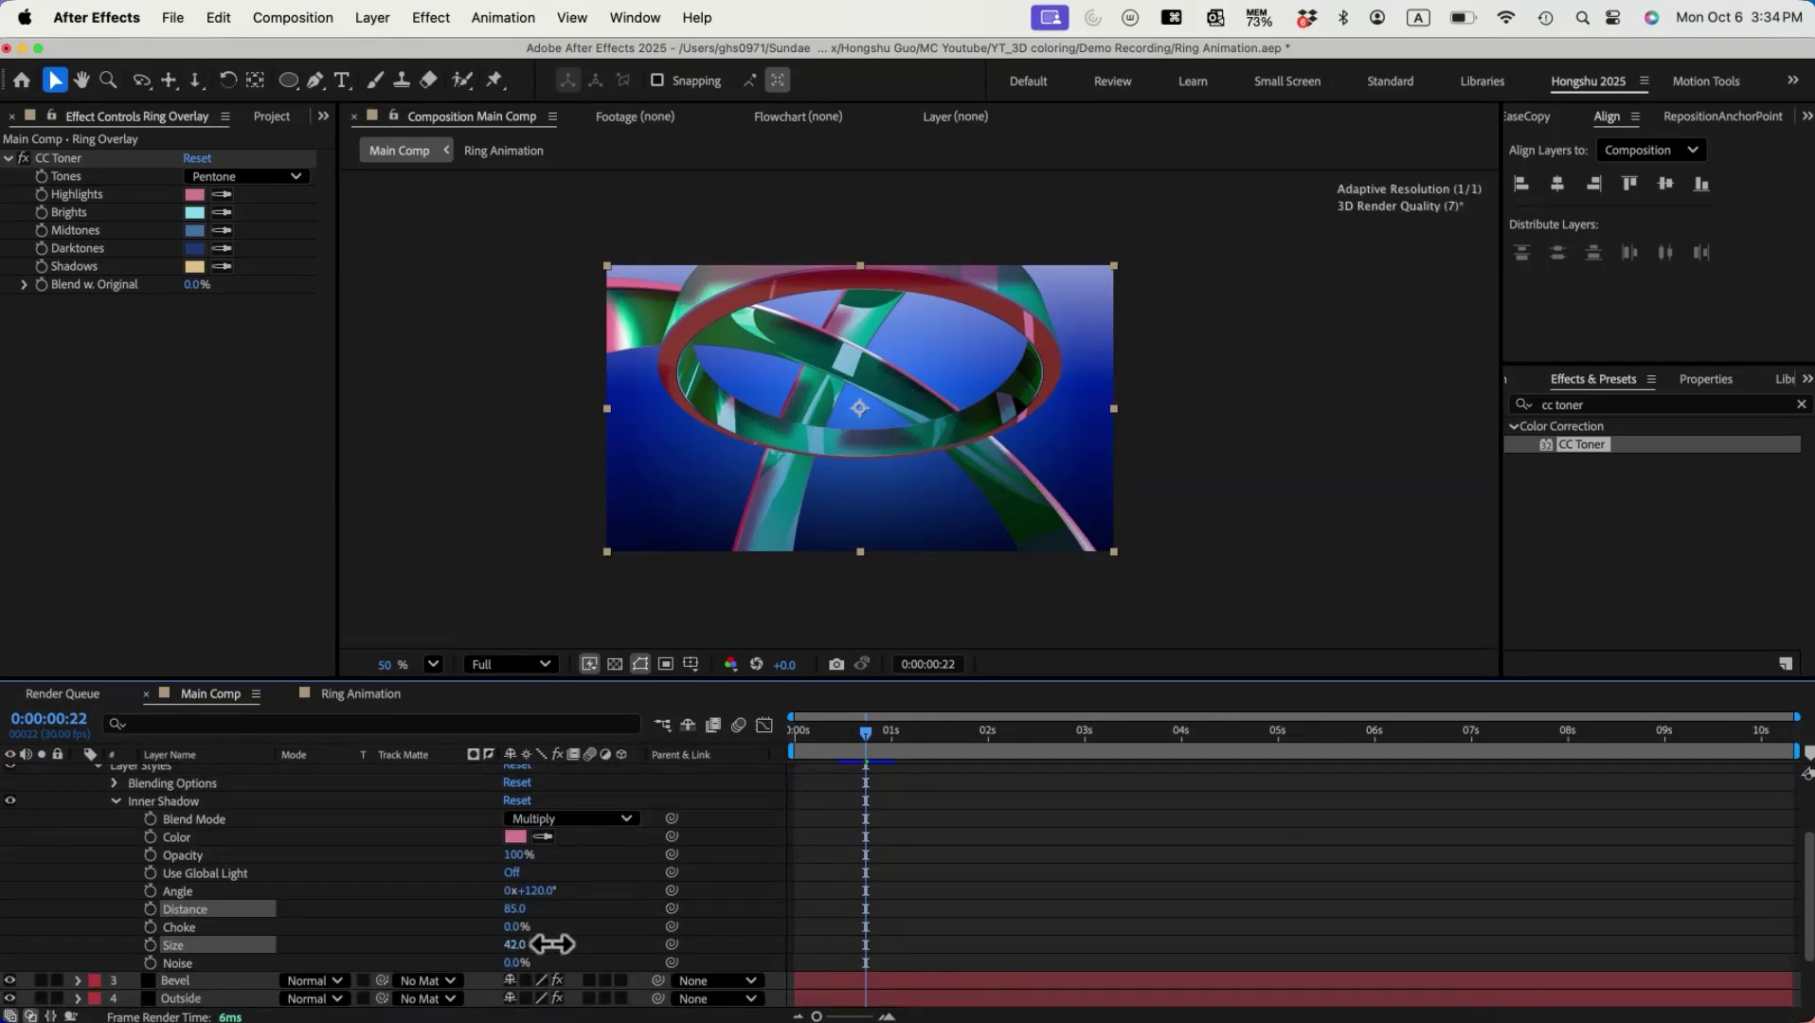
left_click(512, 944)
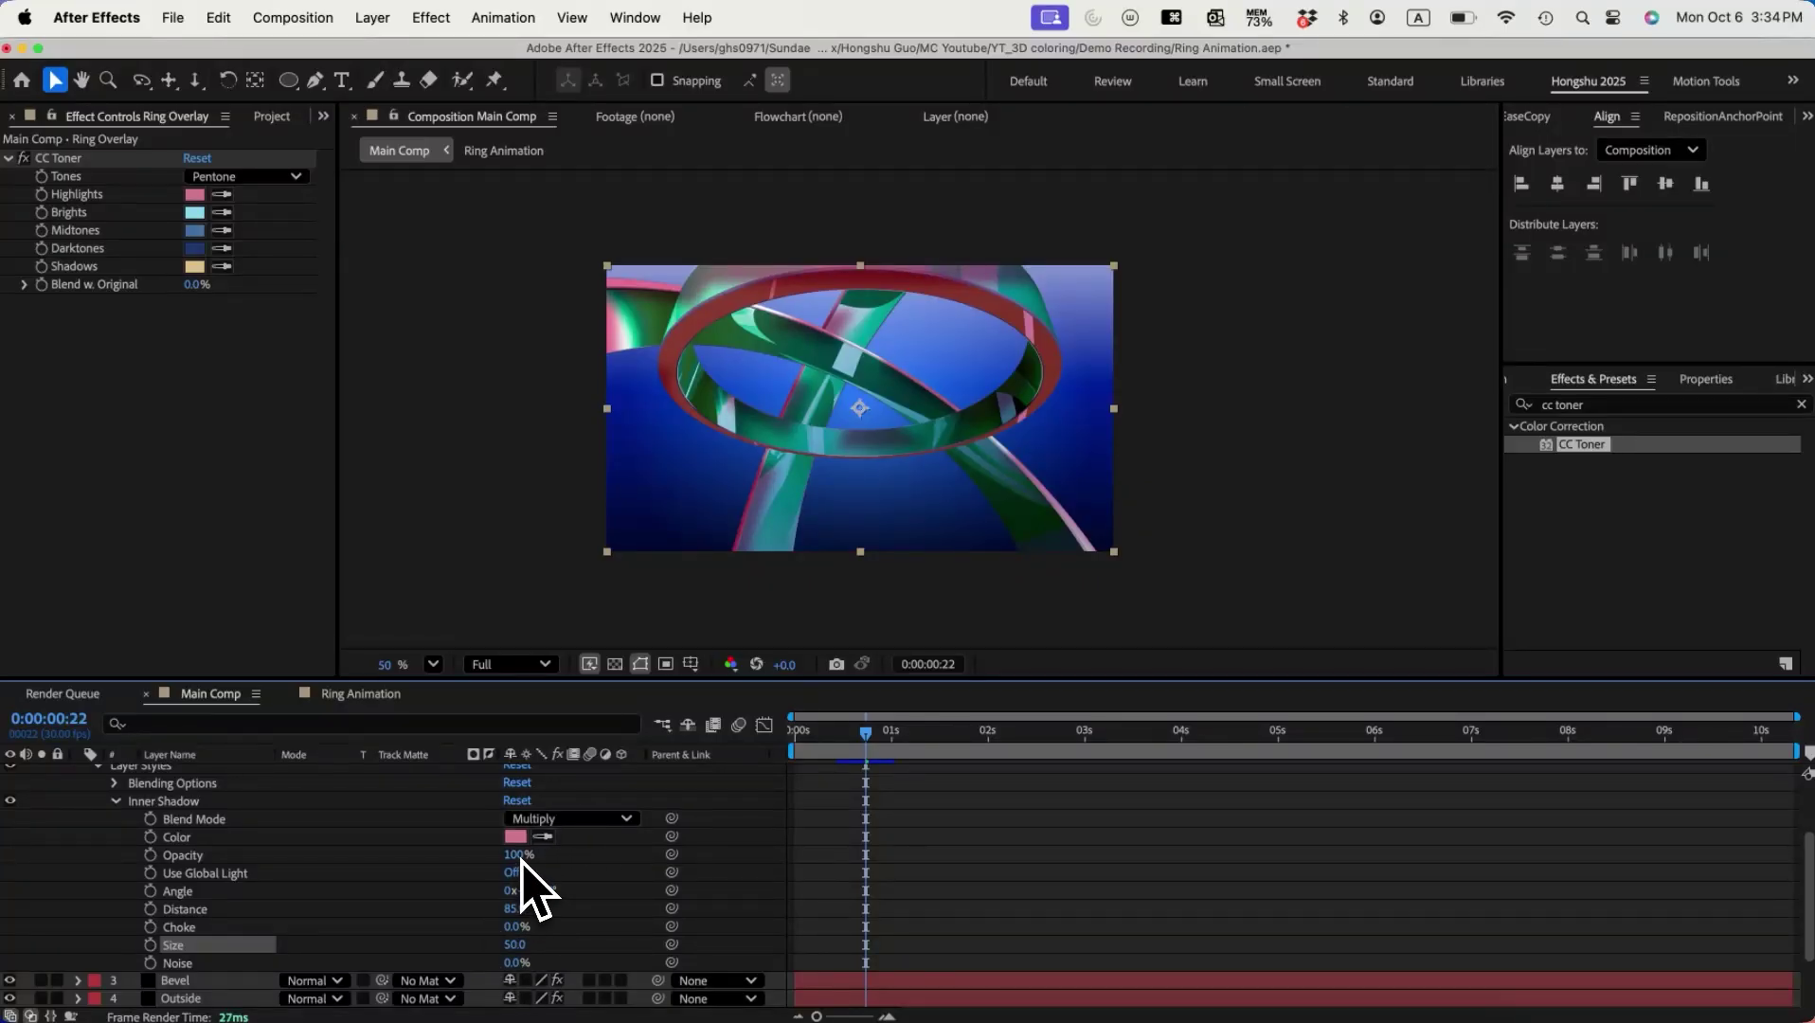
scroll(417, 876, "up", 2)
left_click(115, 868)
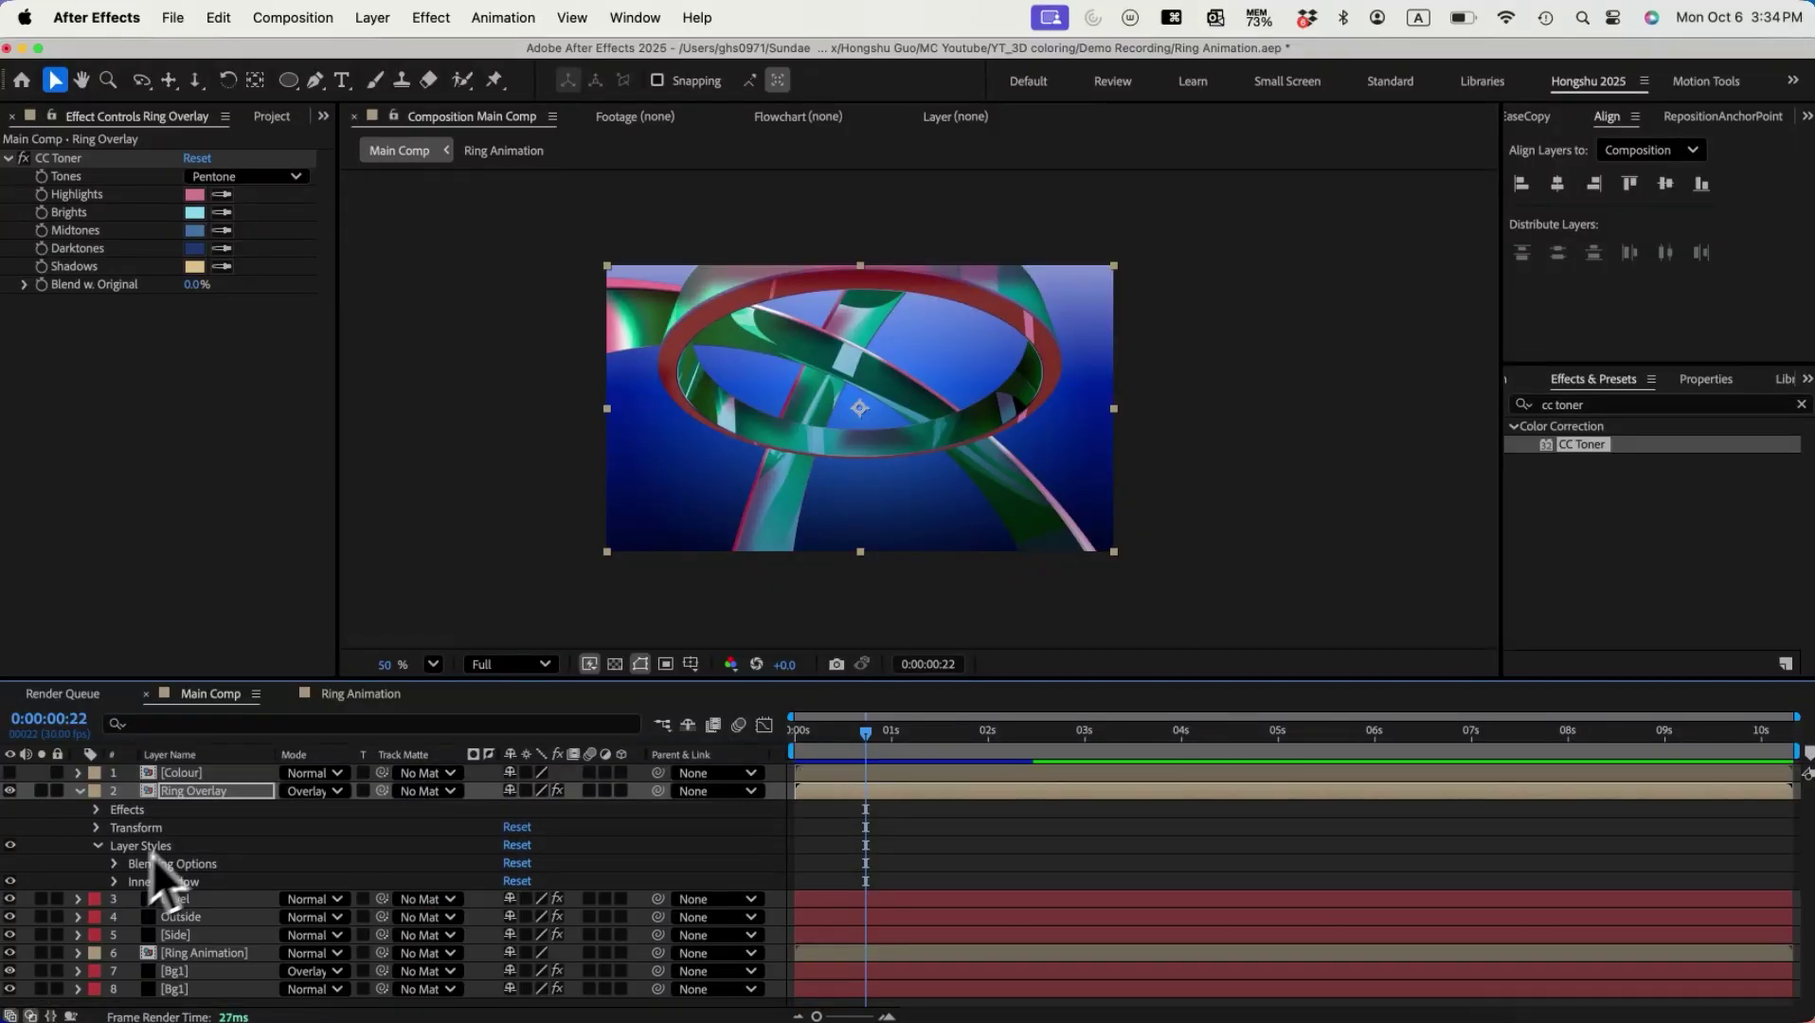
Step: Add an Inner Glow layer style to Ring Overlay and expand its properties
right_click(211, 798)
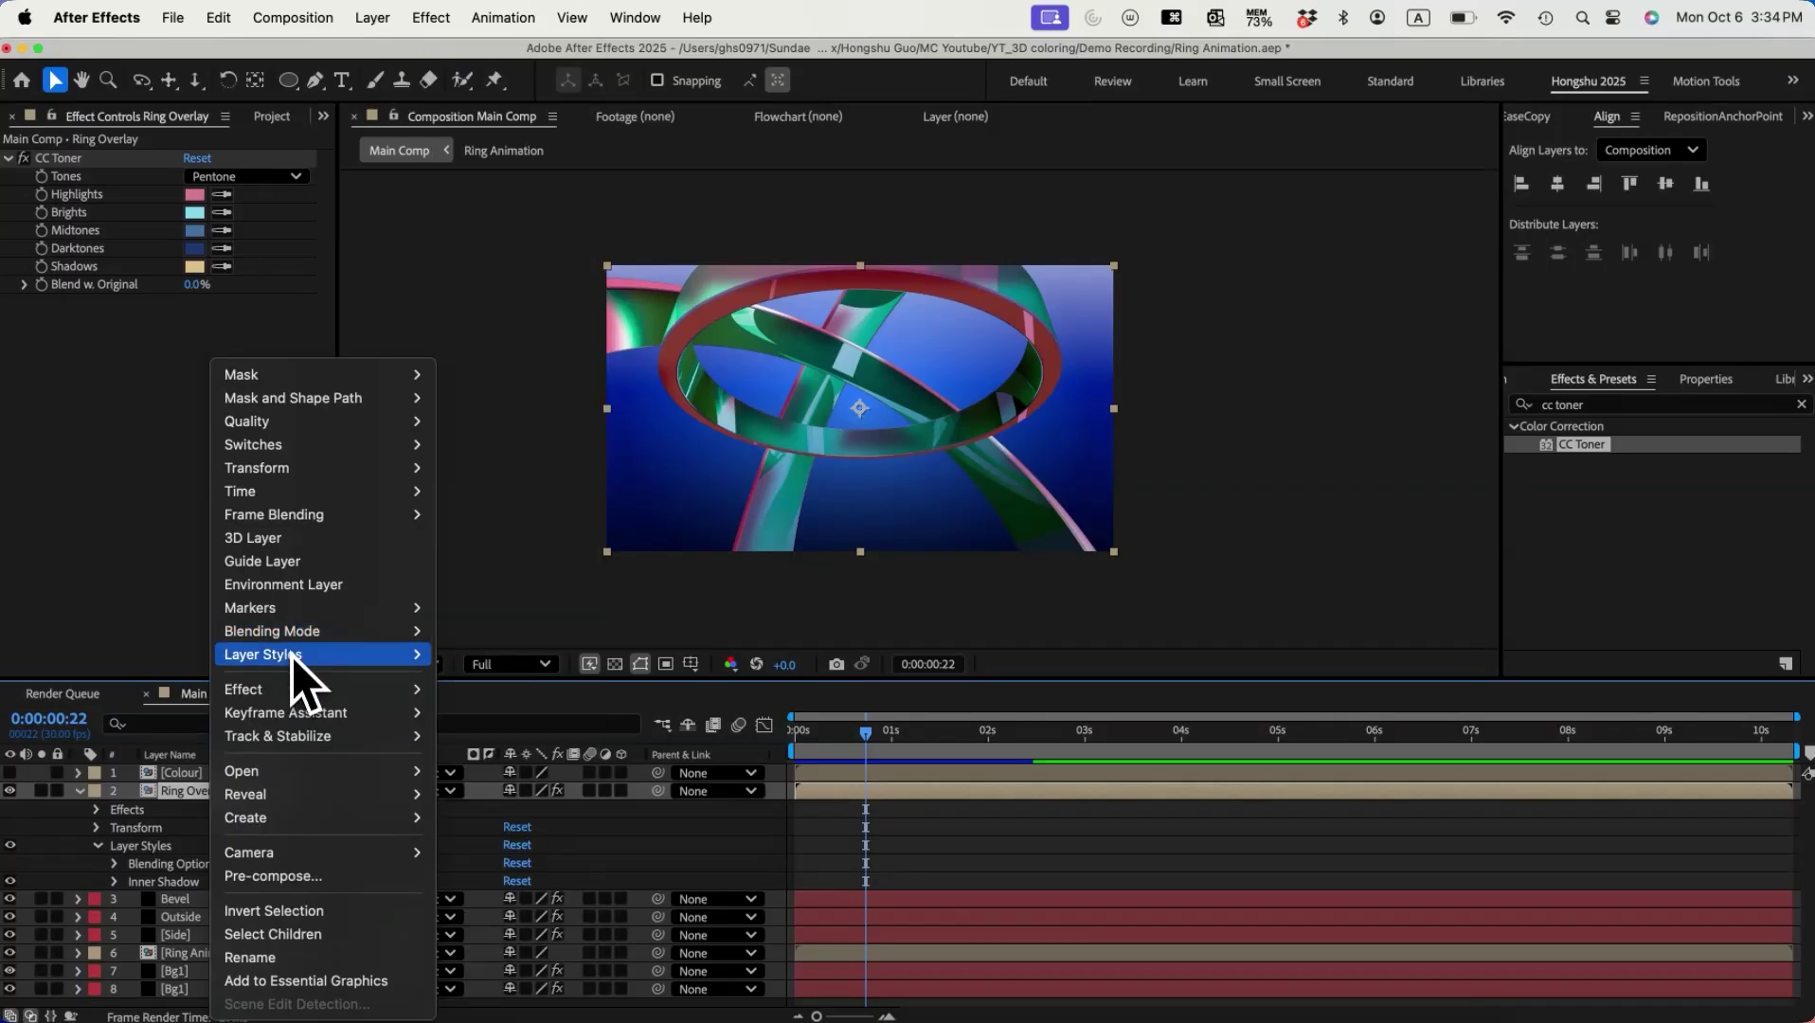
mouse_move(292, 658)
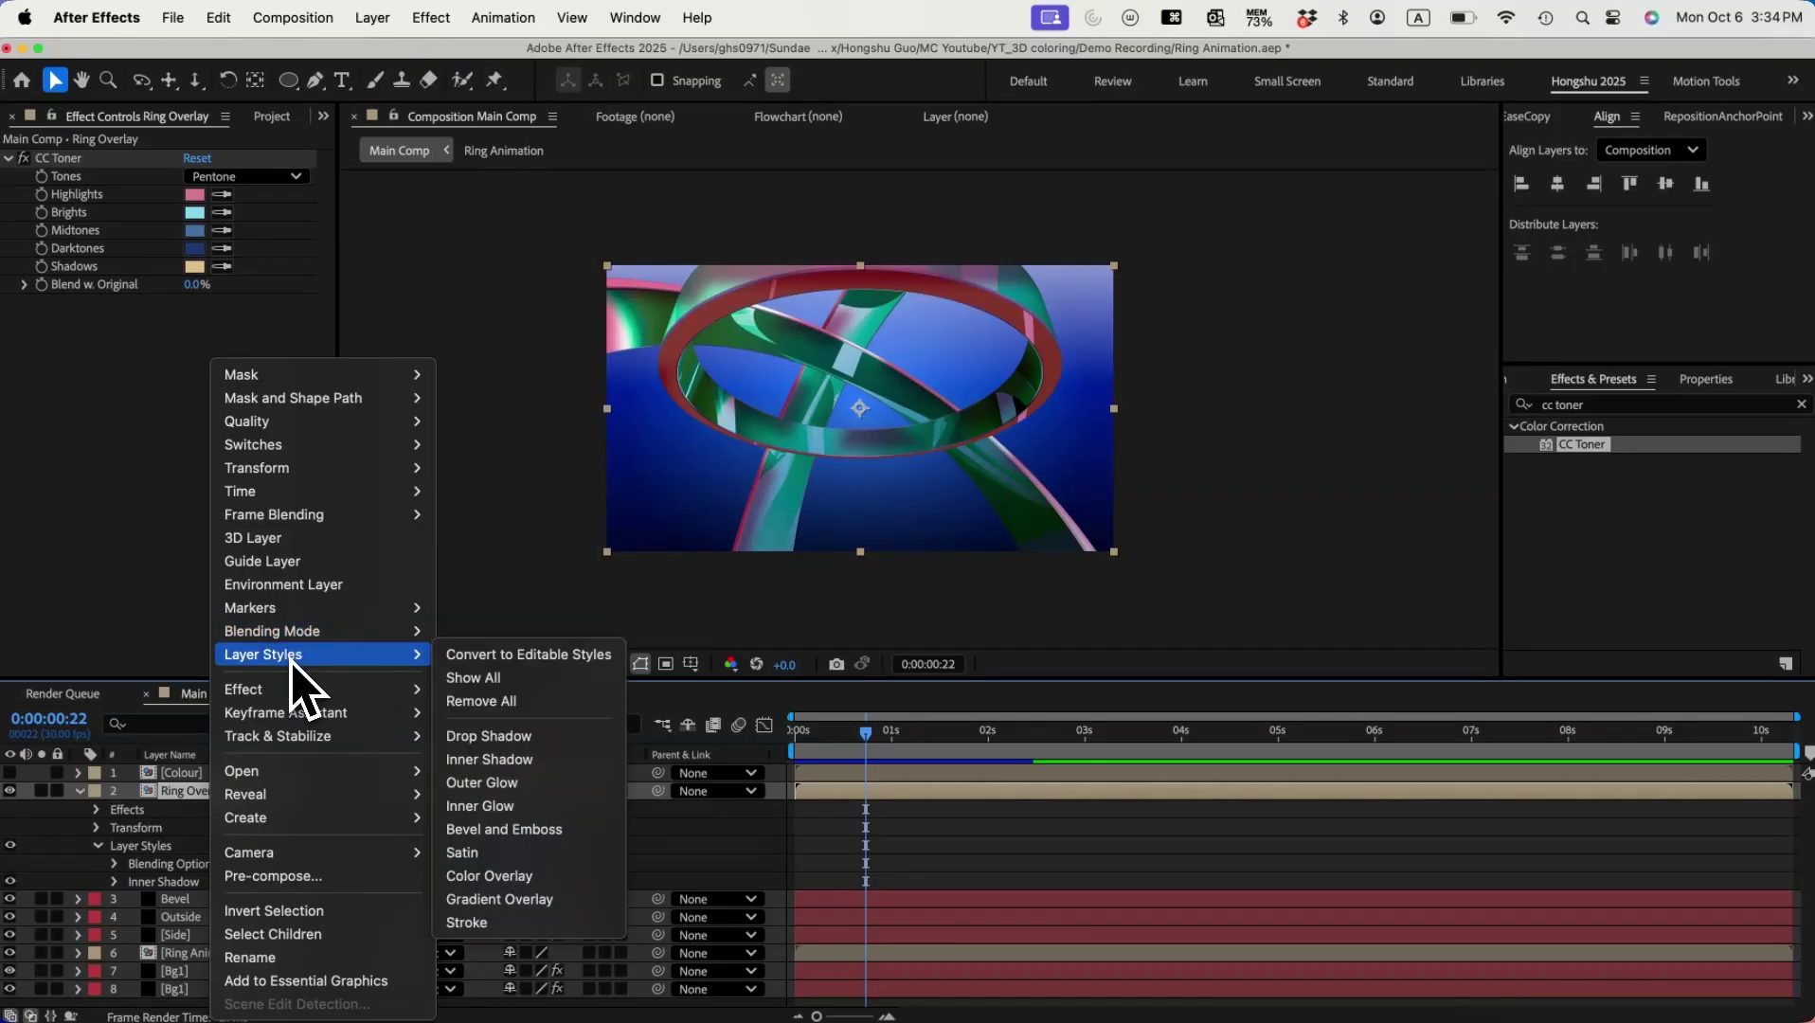
left_click(495, 808)
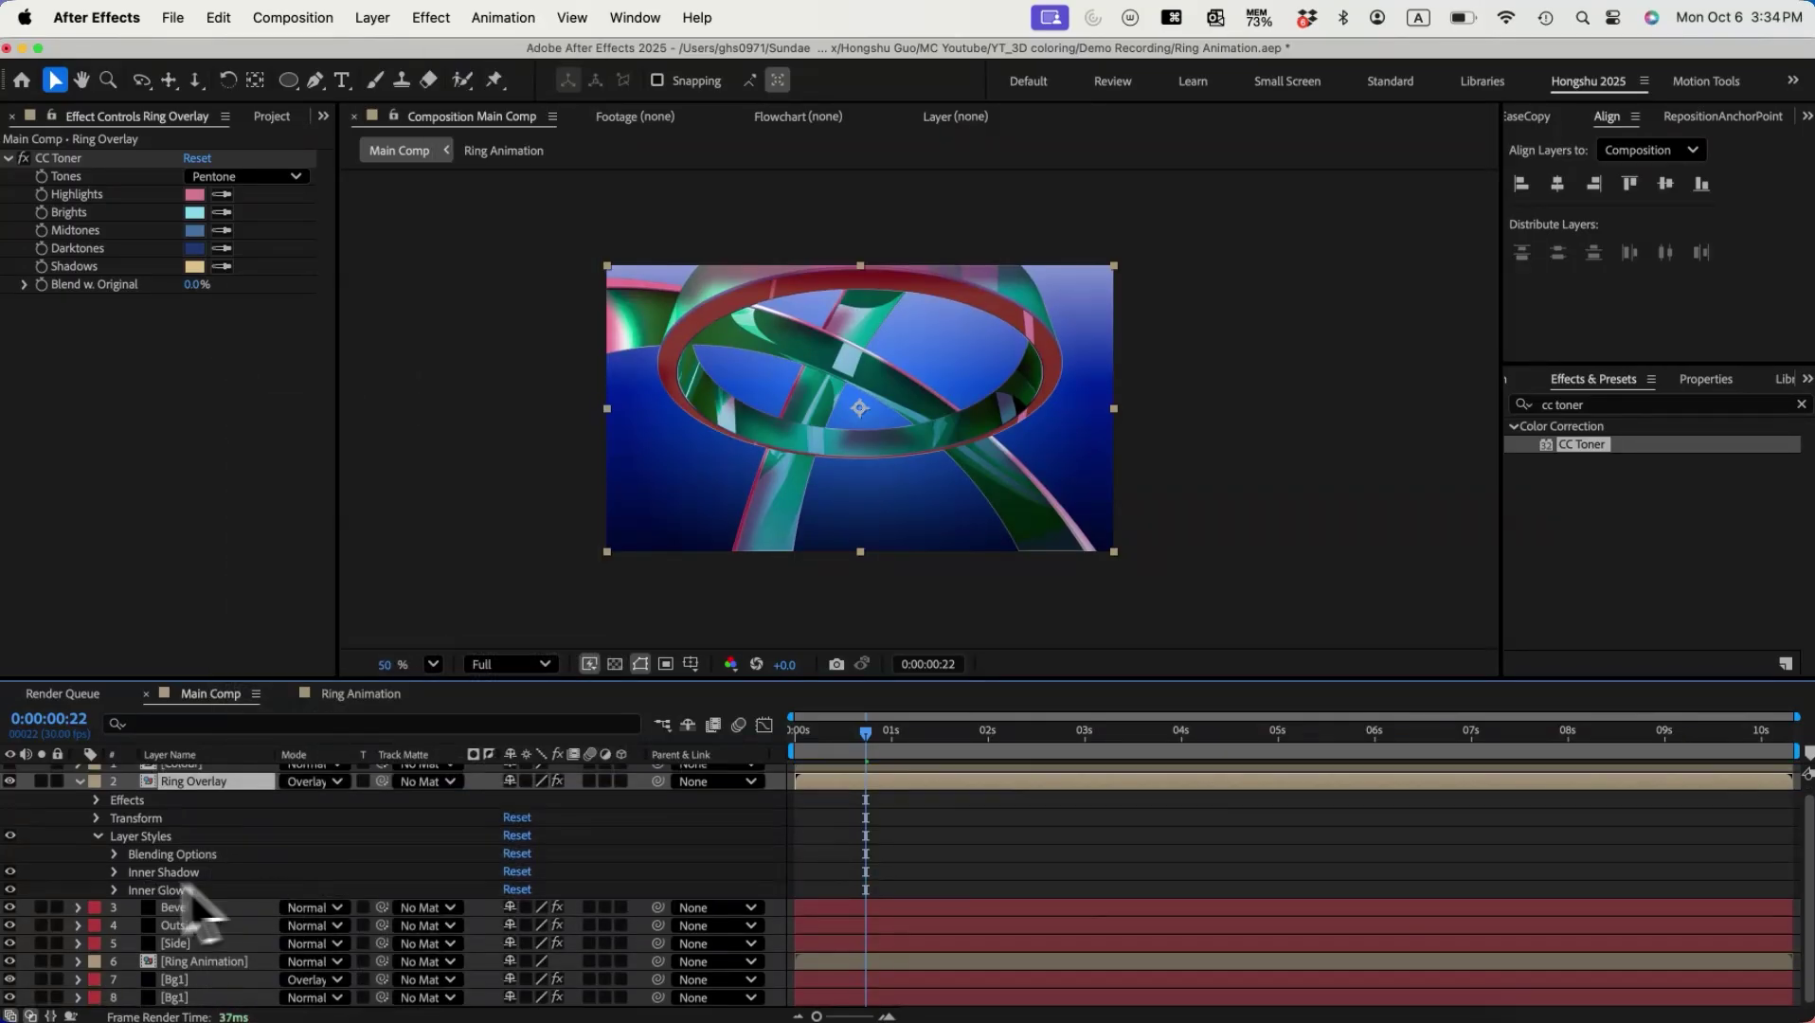
left_click(115, 892)
Step: Set the Inner Glow's opacity to 100% and size to 50, then collapse the layer styles
scroll(208, 908, "down", 3)
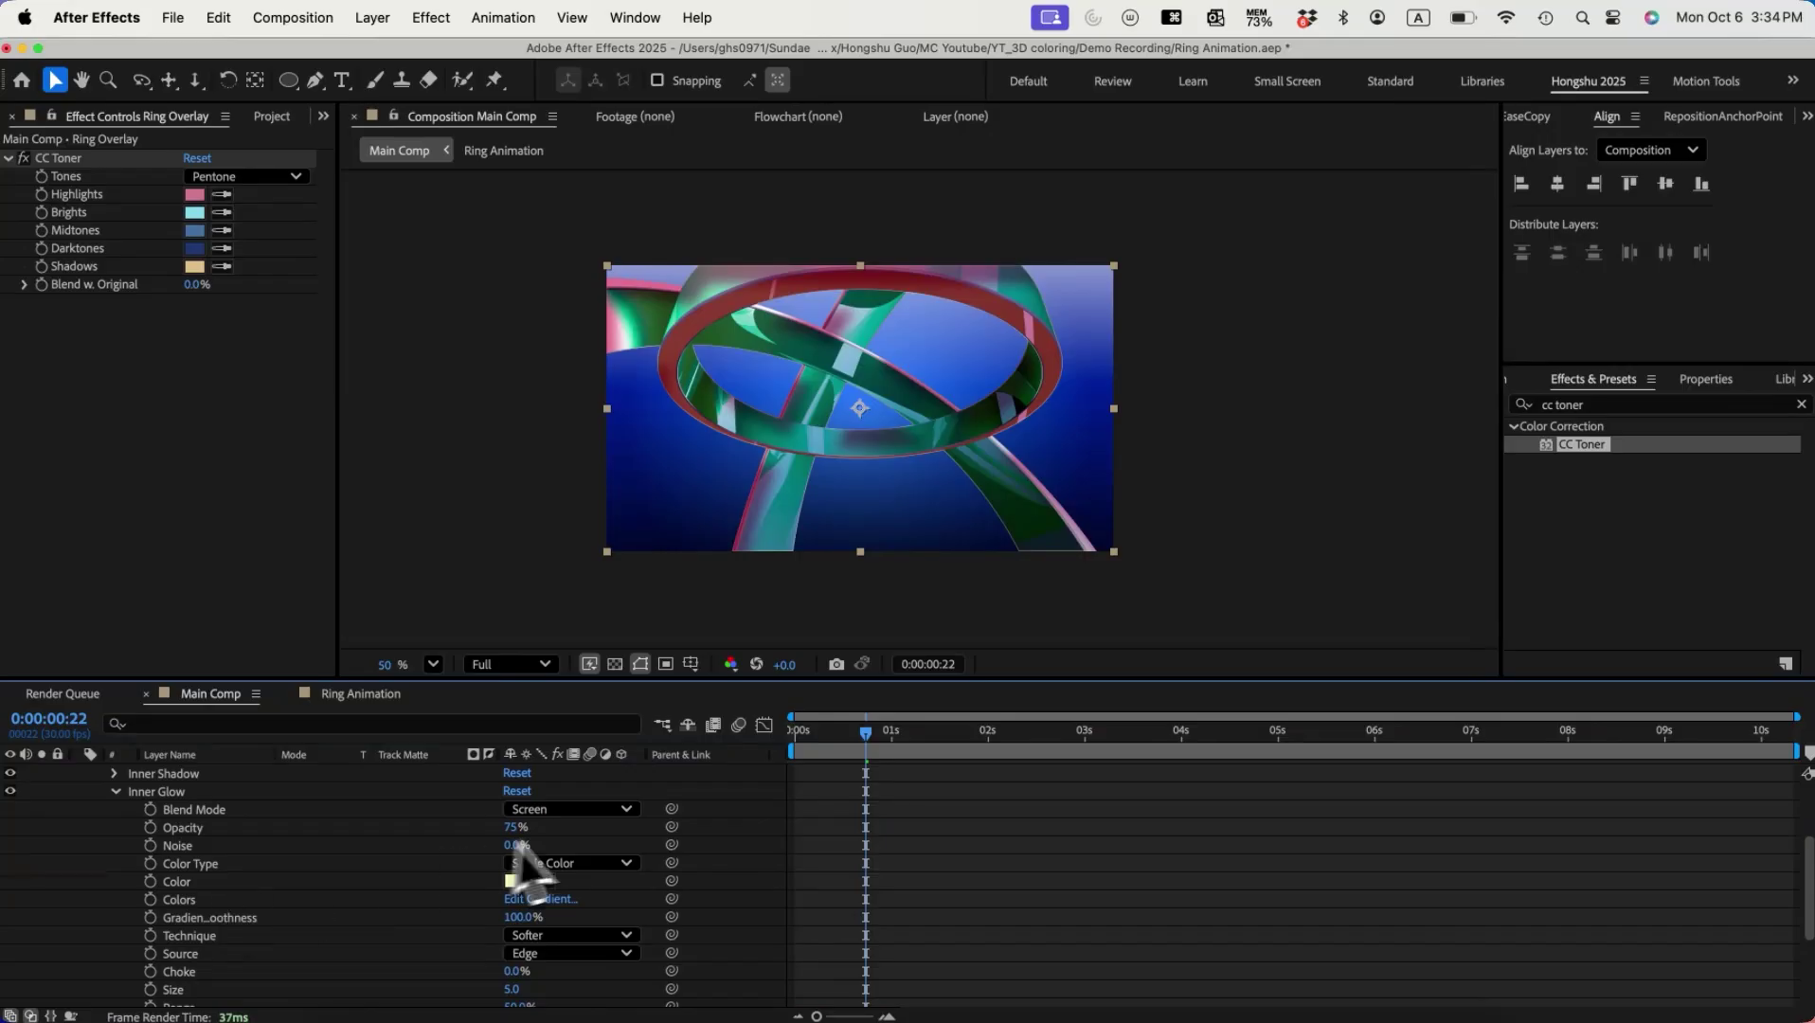
left_click_drag(511, 827, 641, 829)
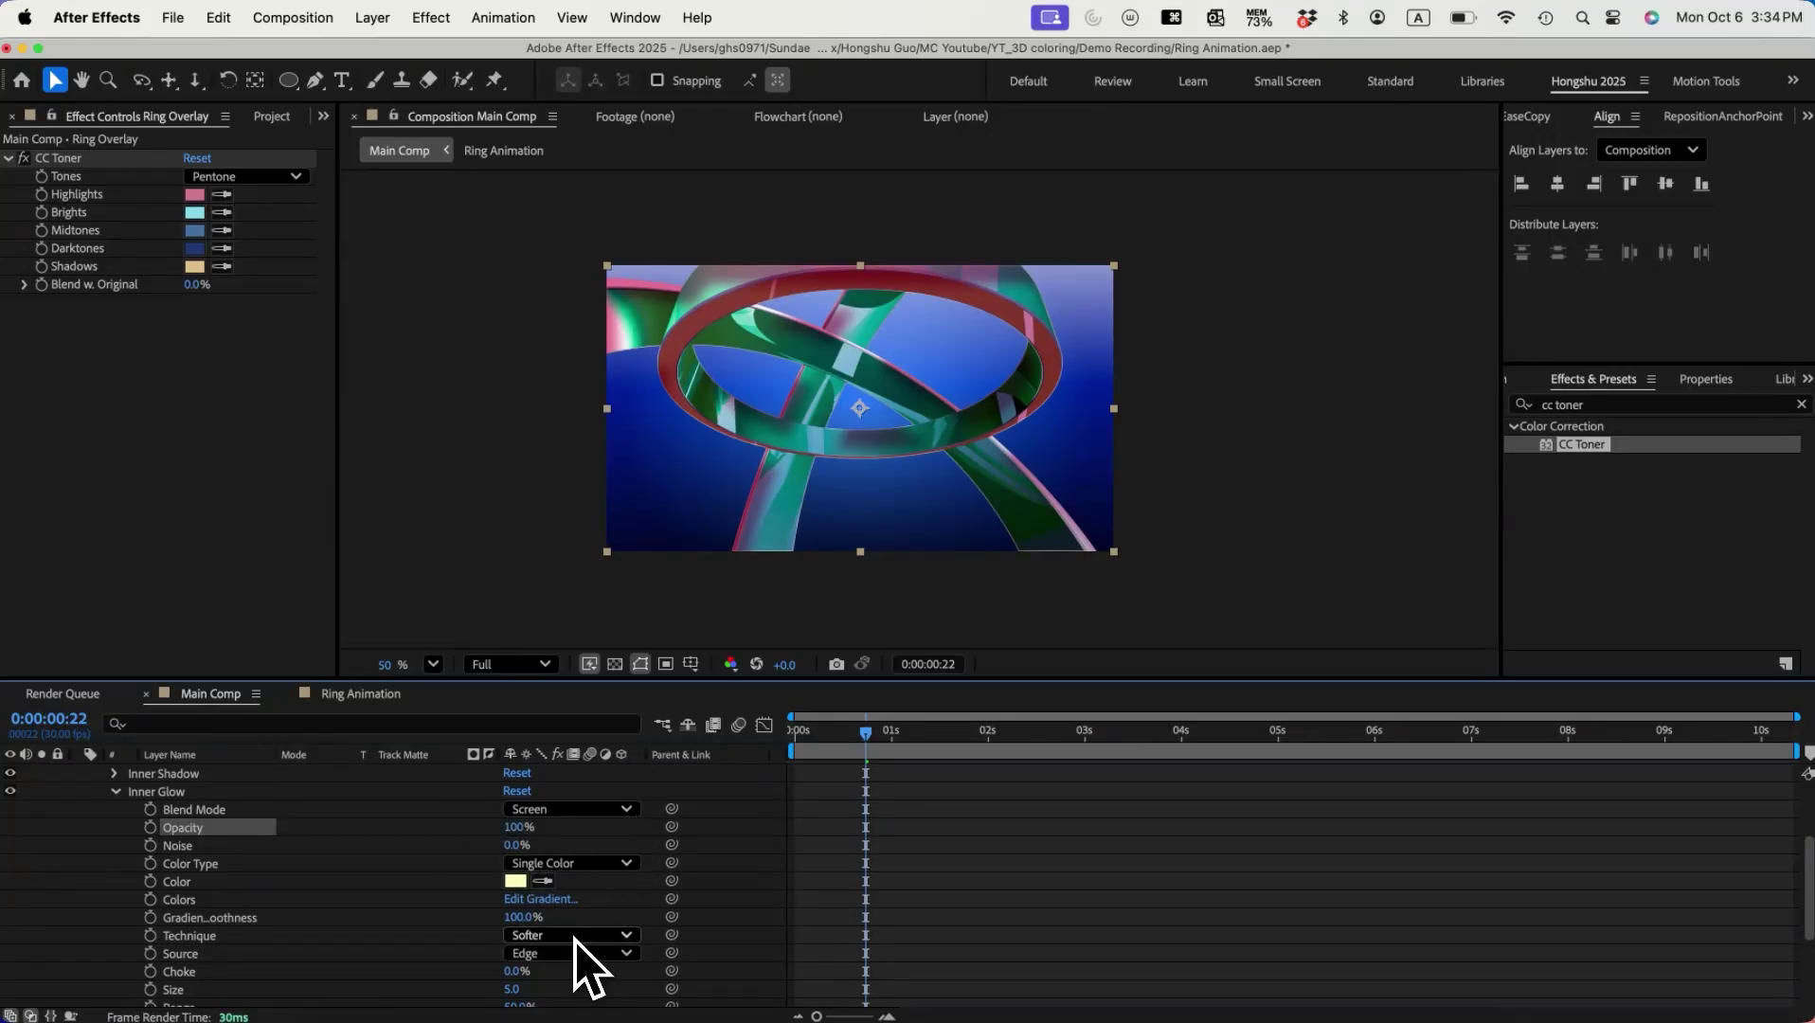
scroll(549, 1005, "down", 2)
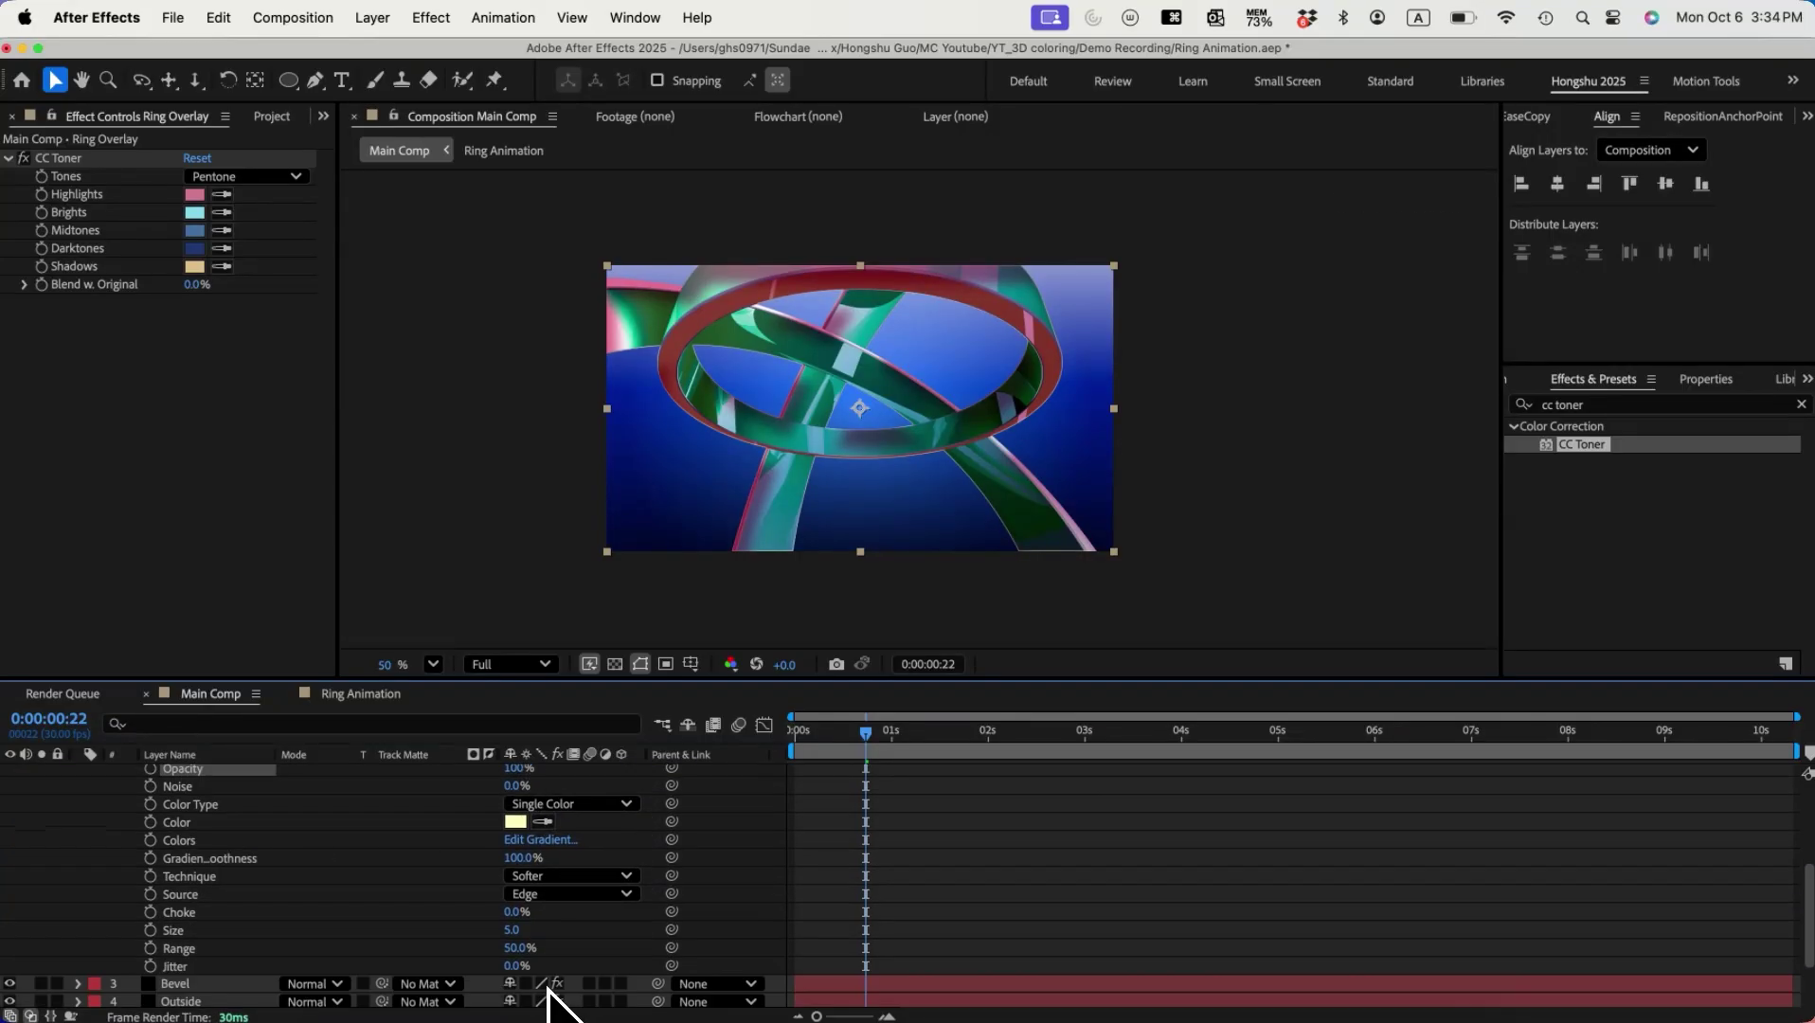
left_click(512, 930)
key("Return")
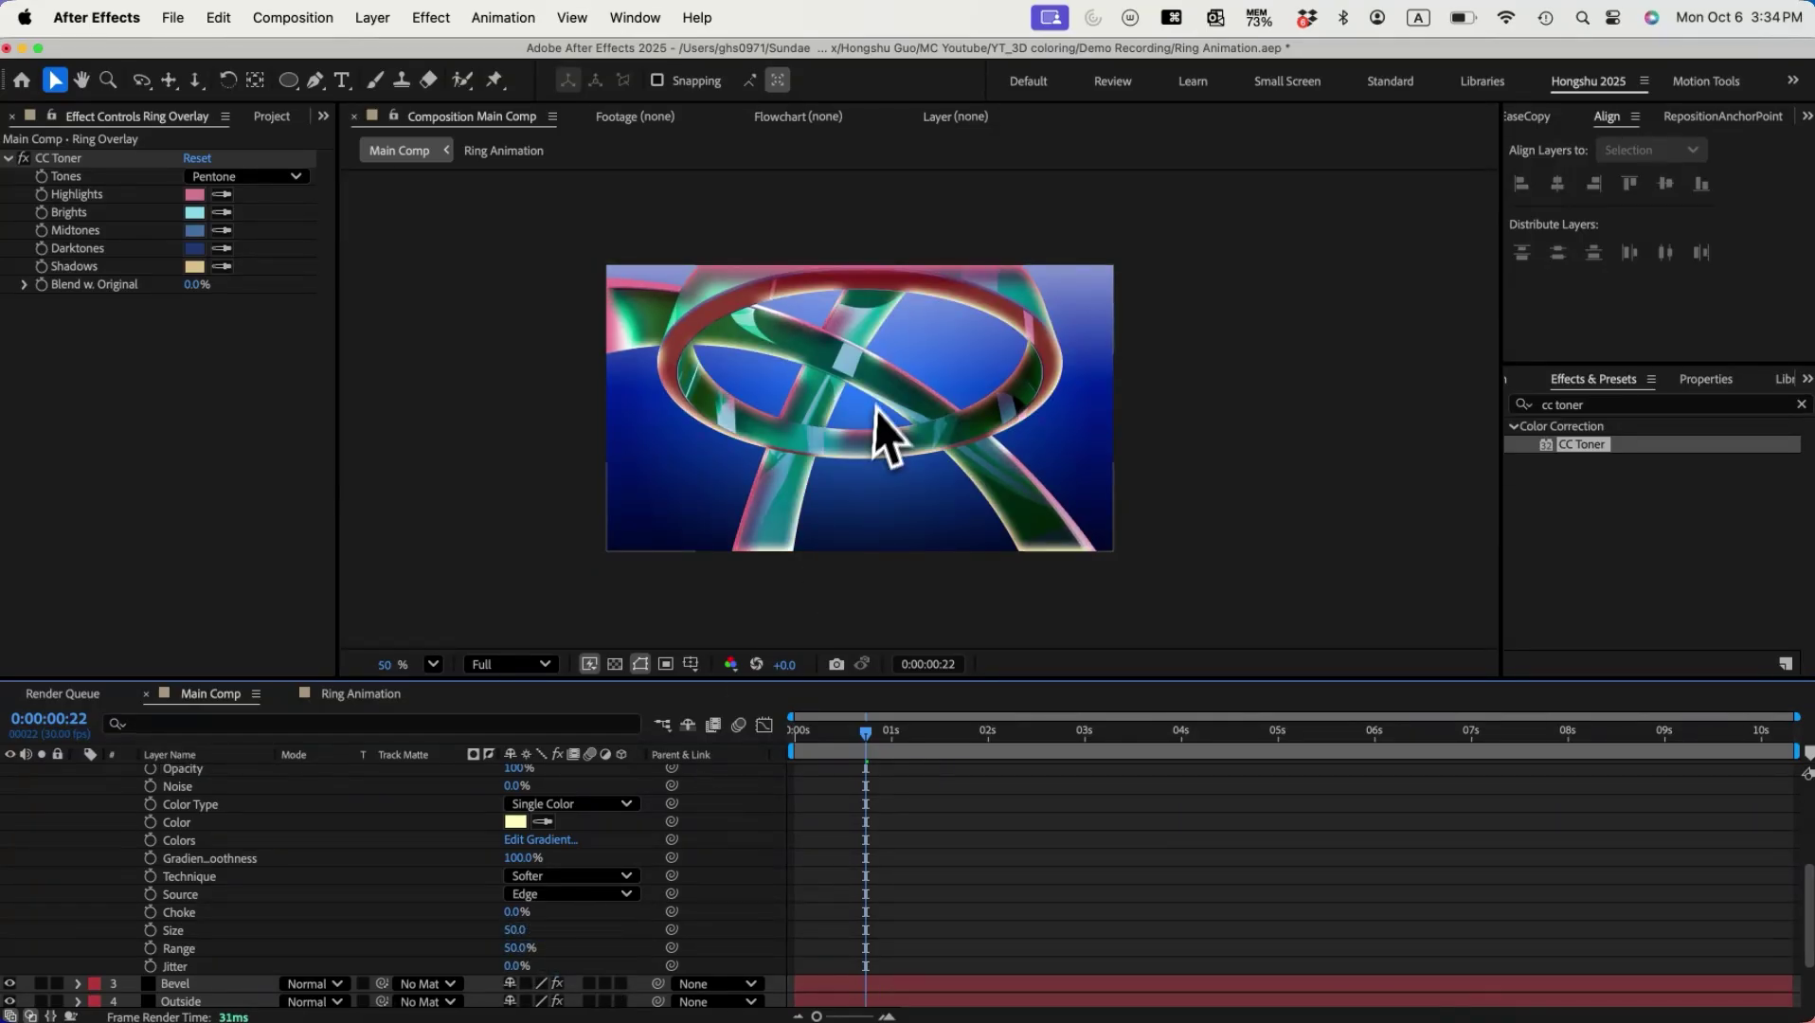
scroll(223, 869, "up", 5)
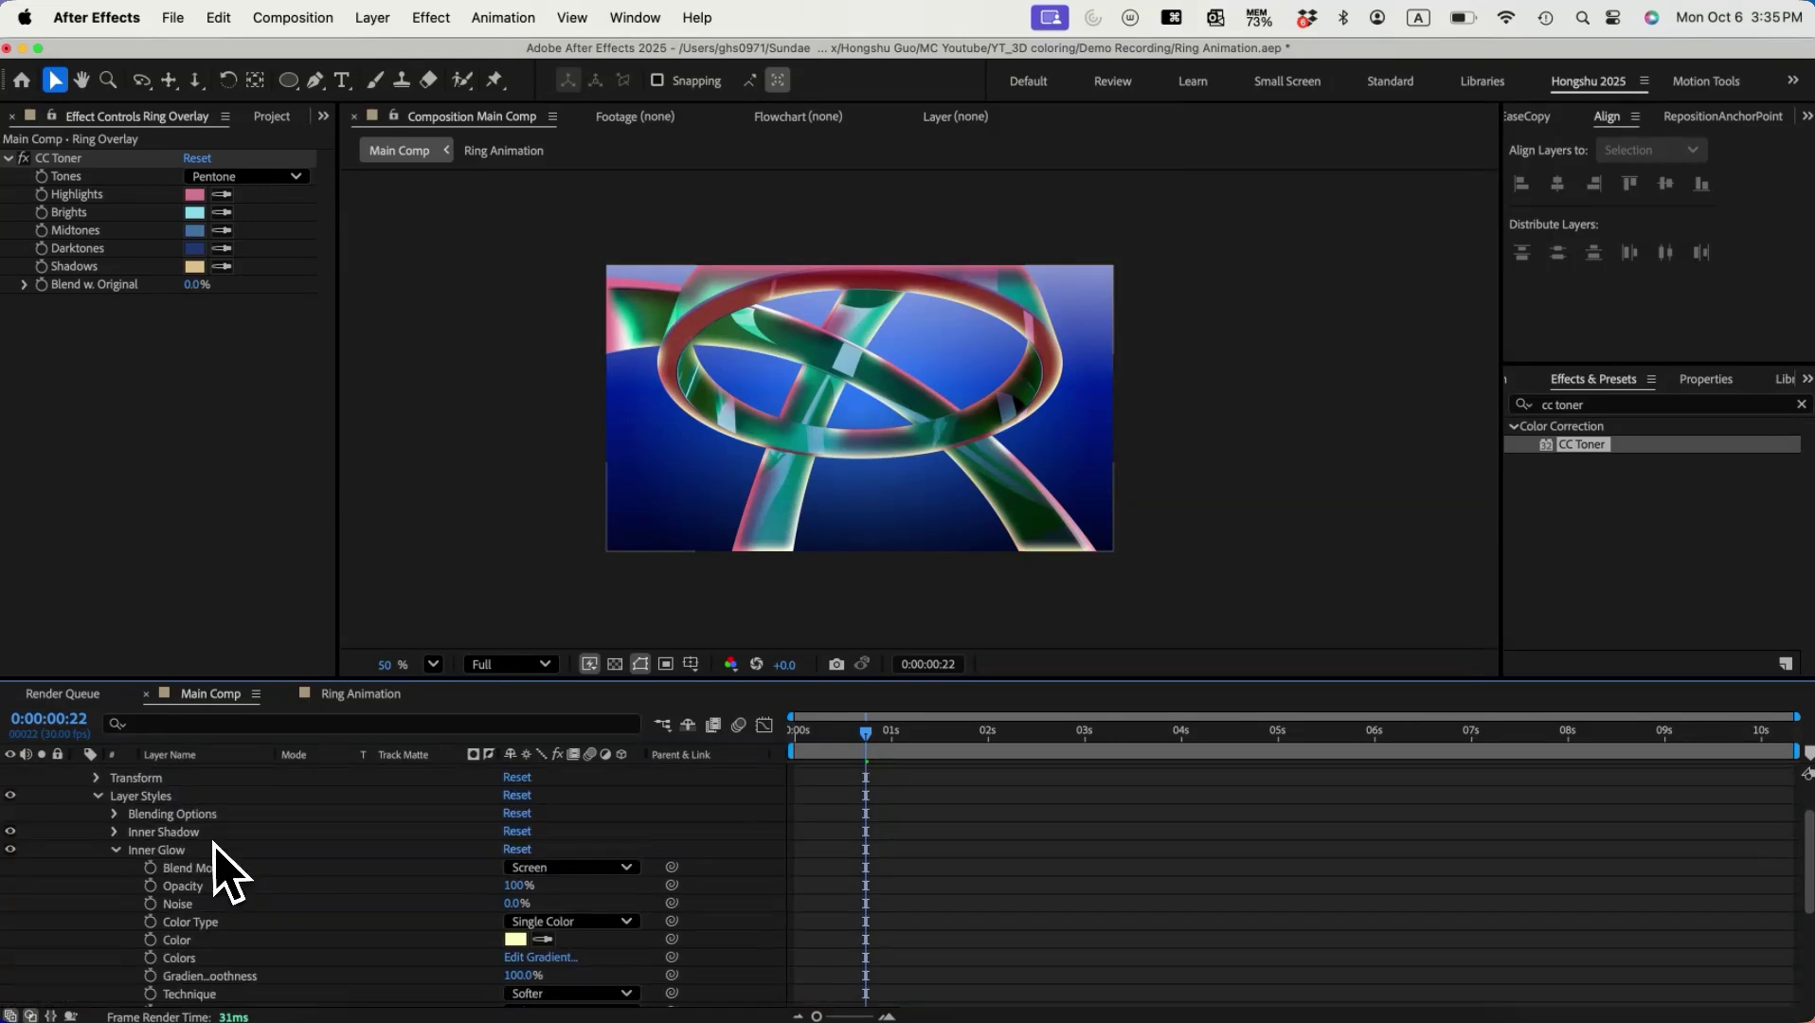
left_click(97, 846)
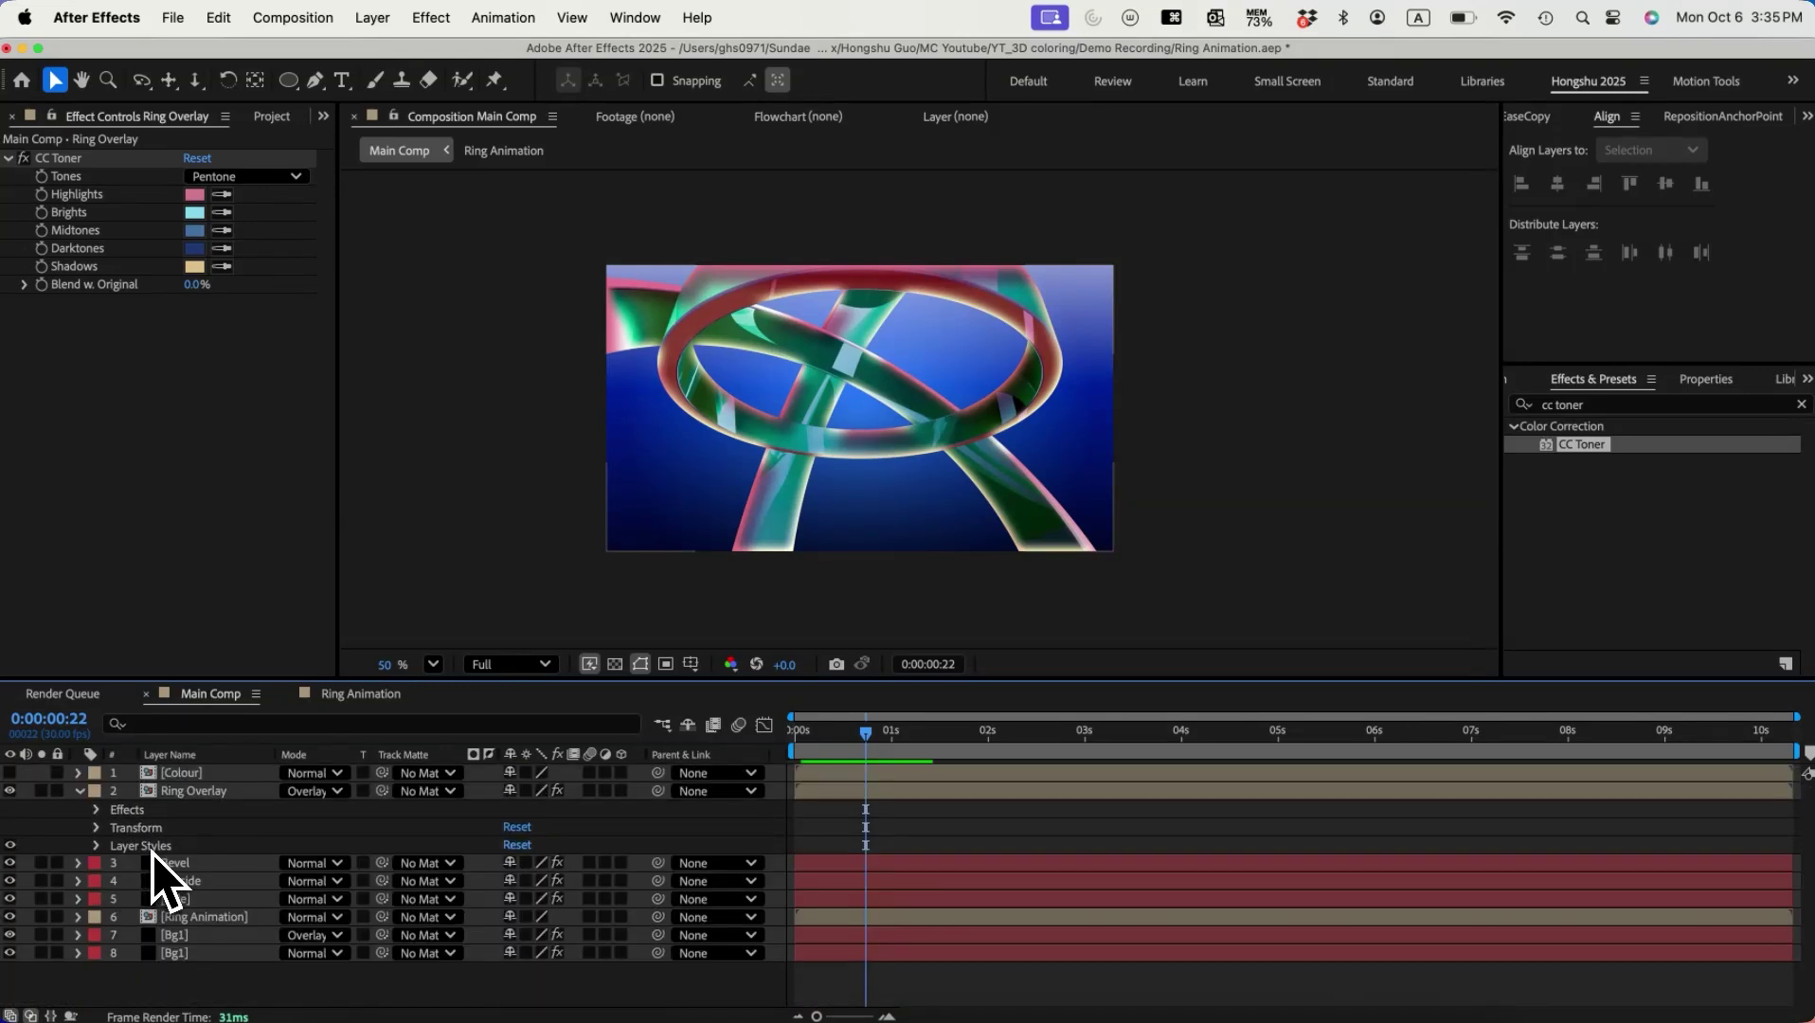
Step: Add a Gradient Overlay layer style to Ring Overlay and expand its properties
right_click(154, 851)
left_click(134, 833)
right_click(203, 799)
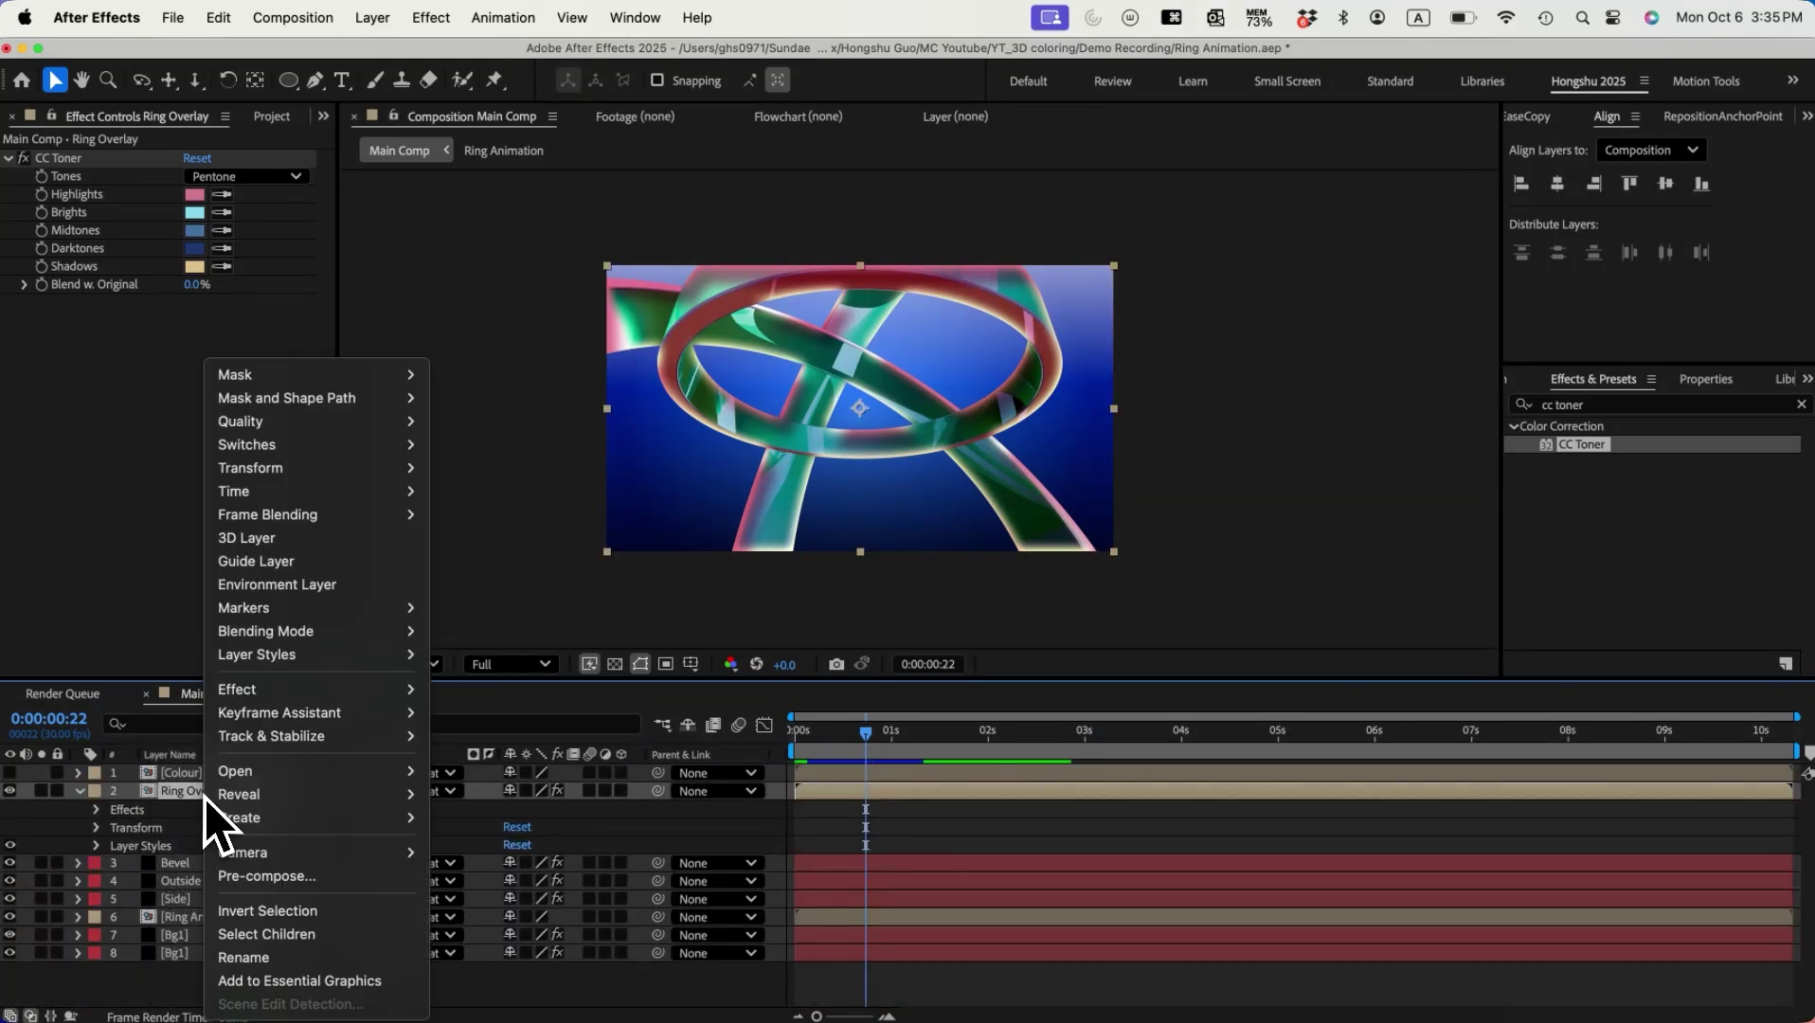
mouse_move(284, 656)
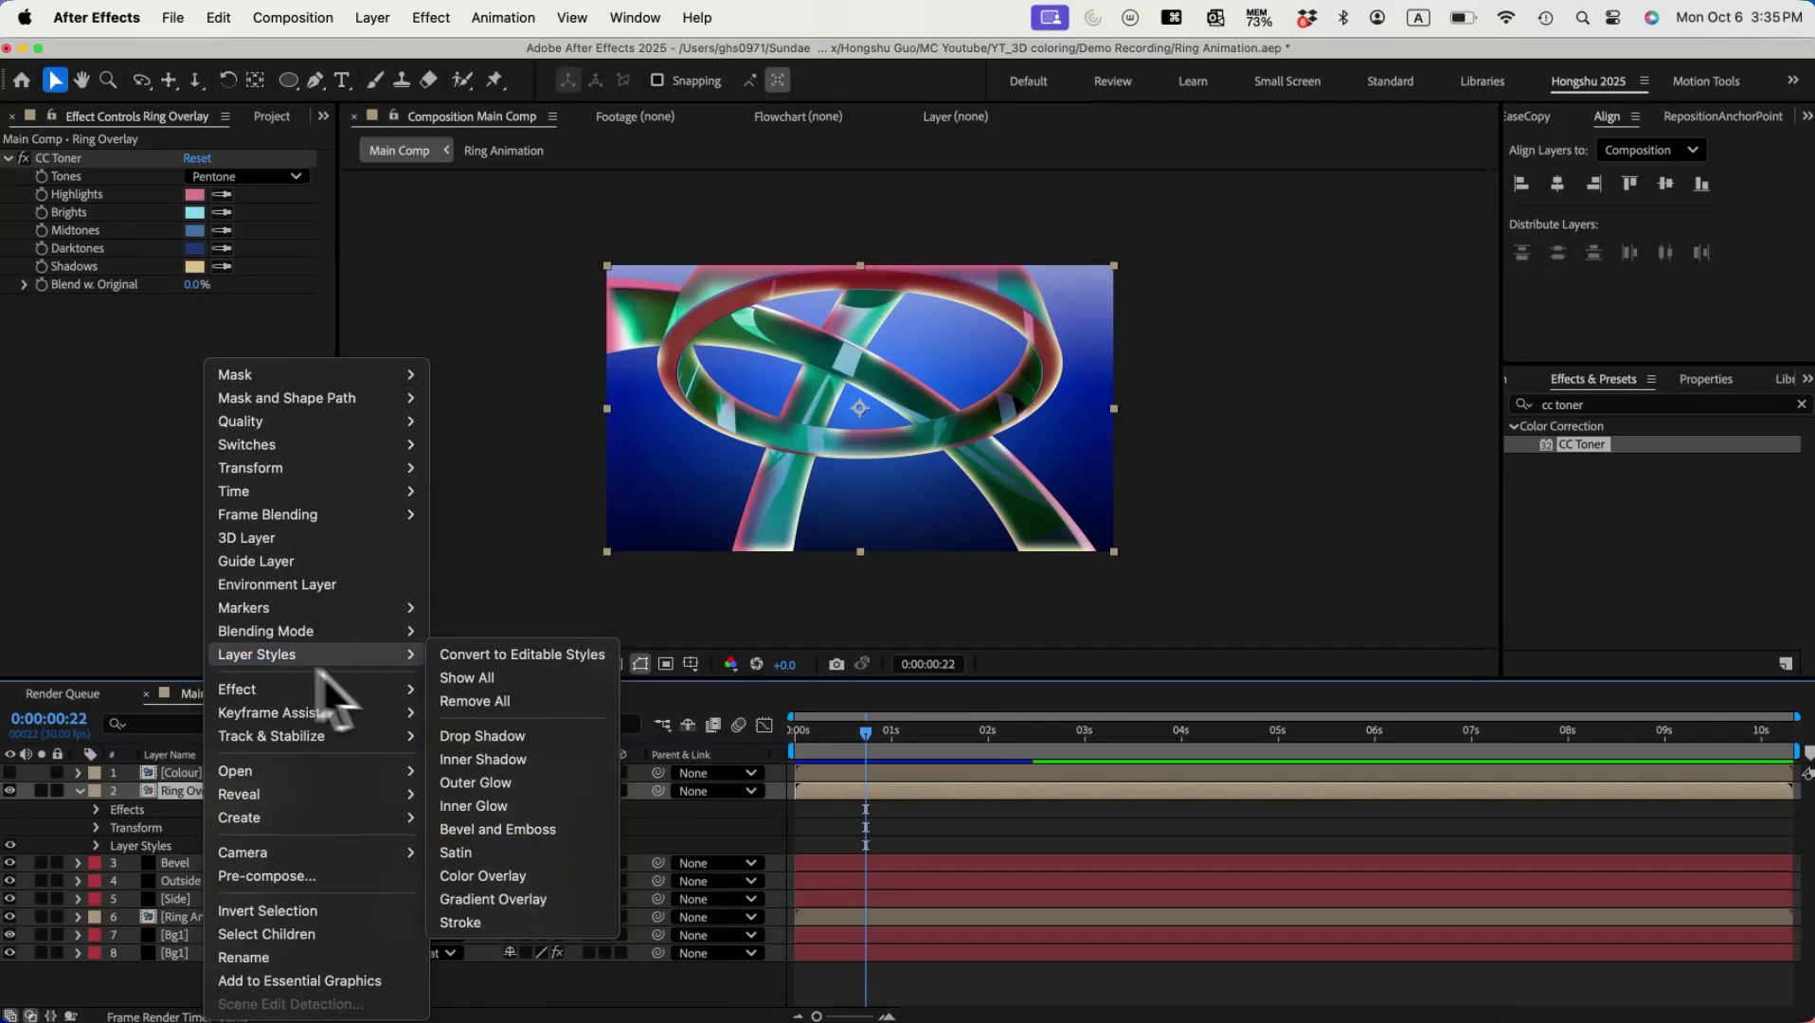
left_click(494, 898)
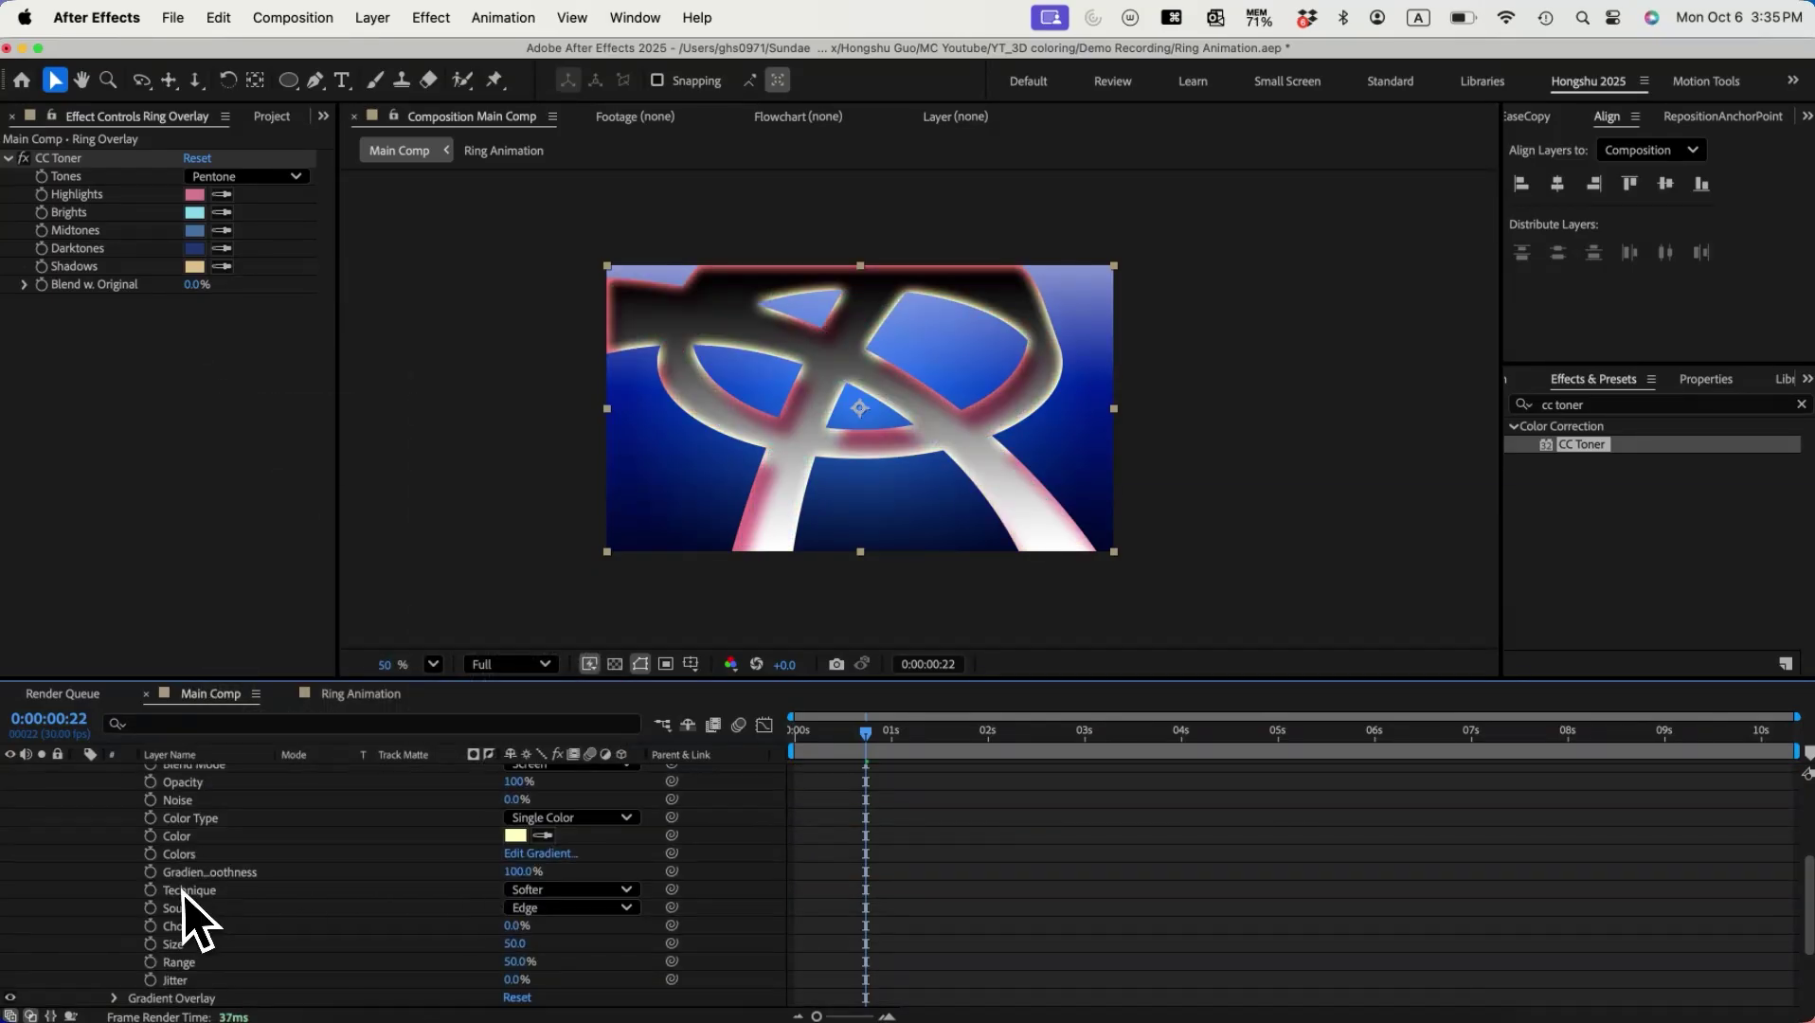
scroll(204, 919, "down", 3)
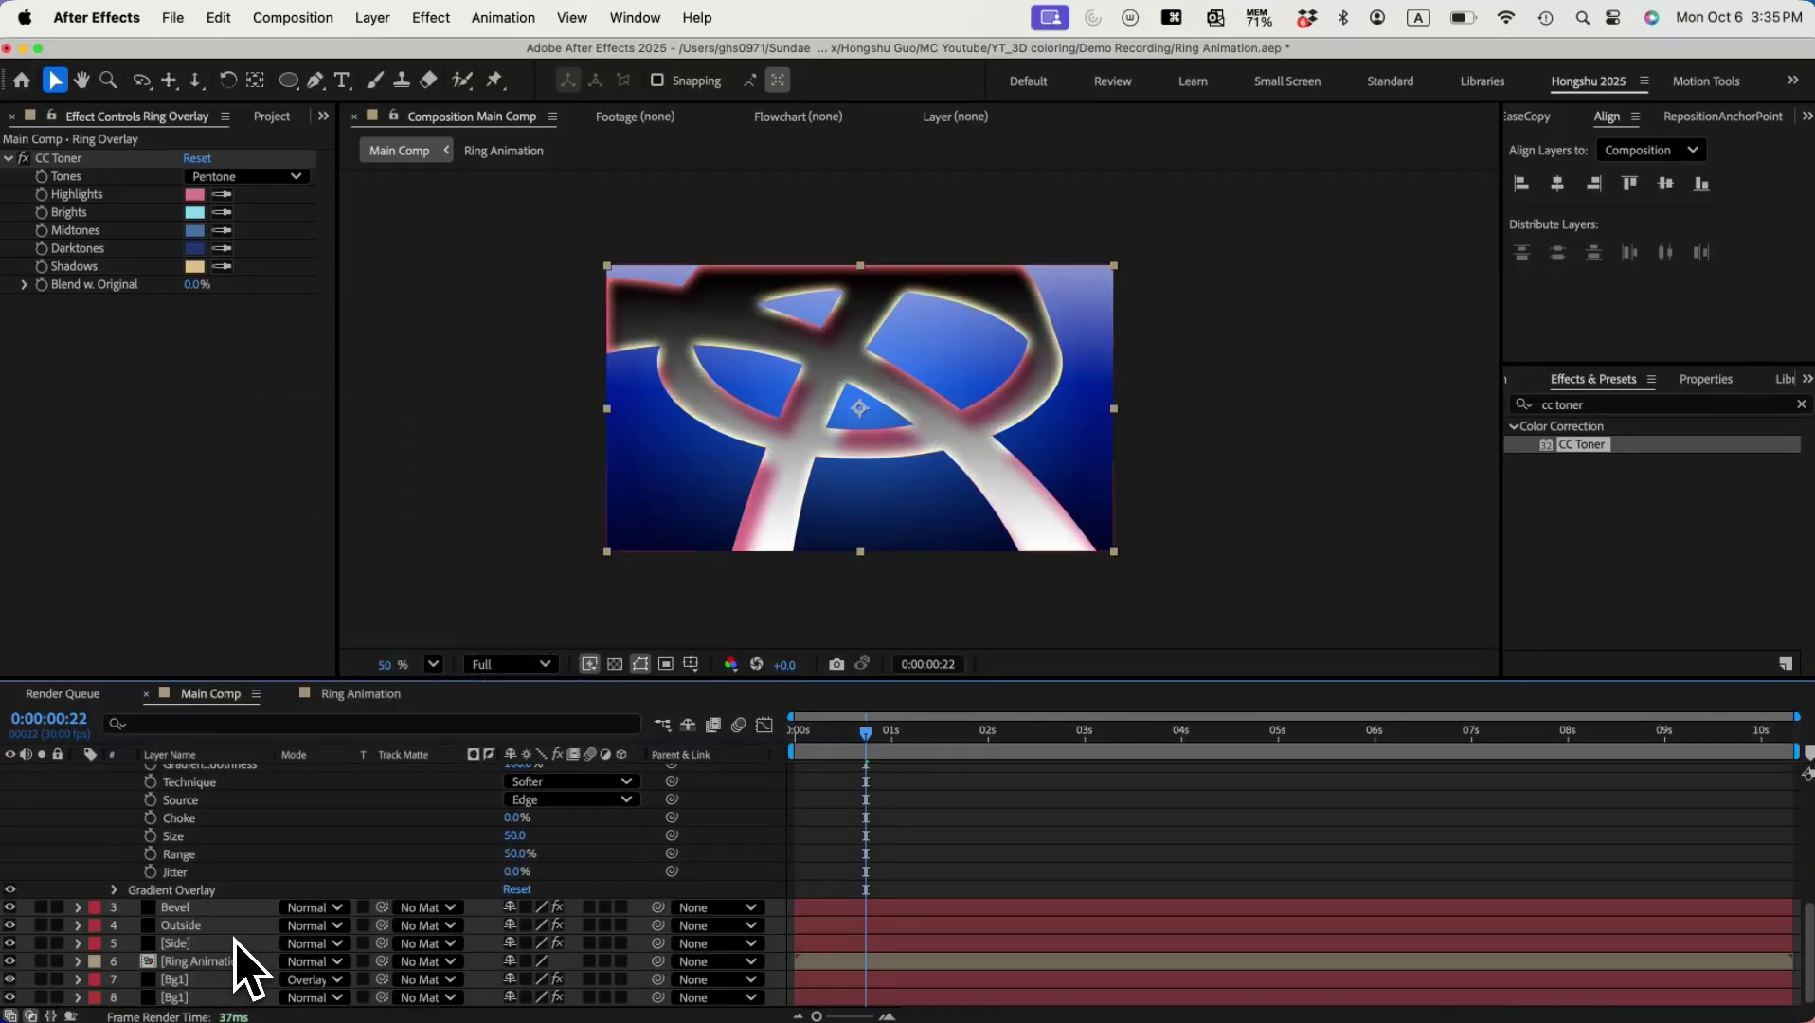
left_click(113, 890)
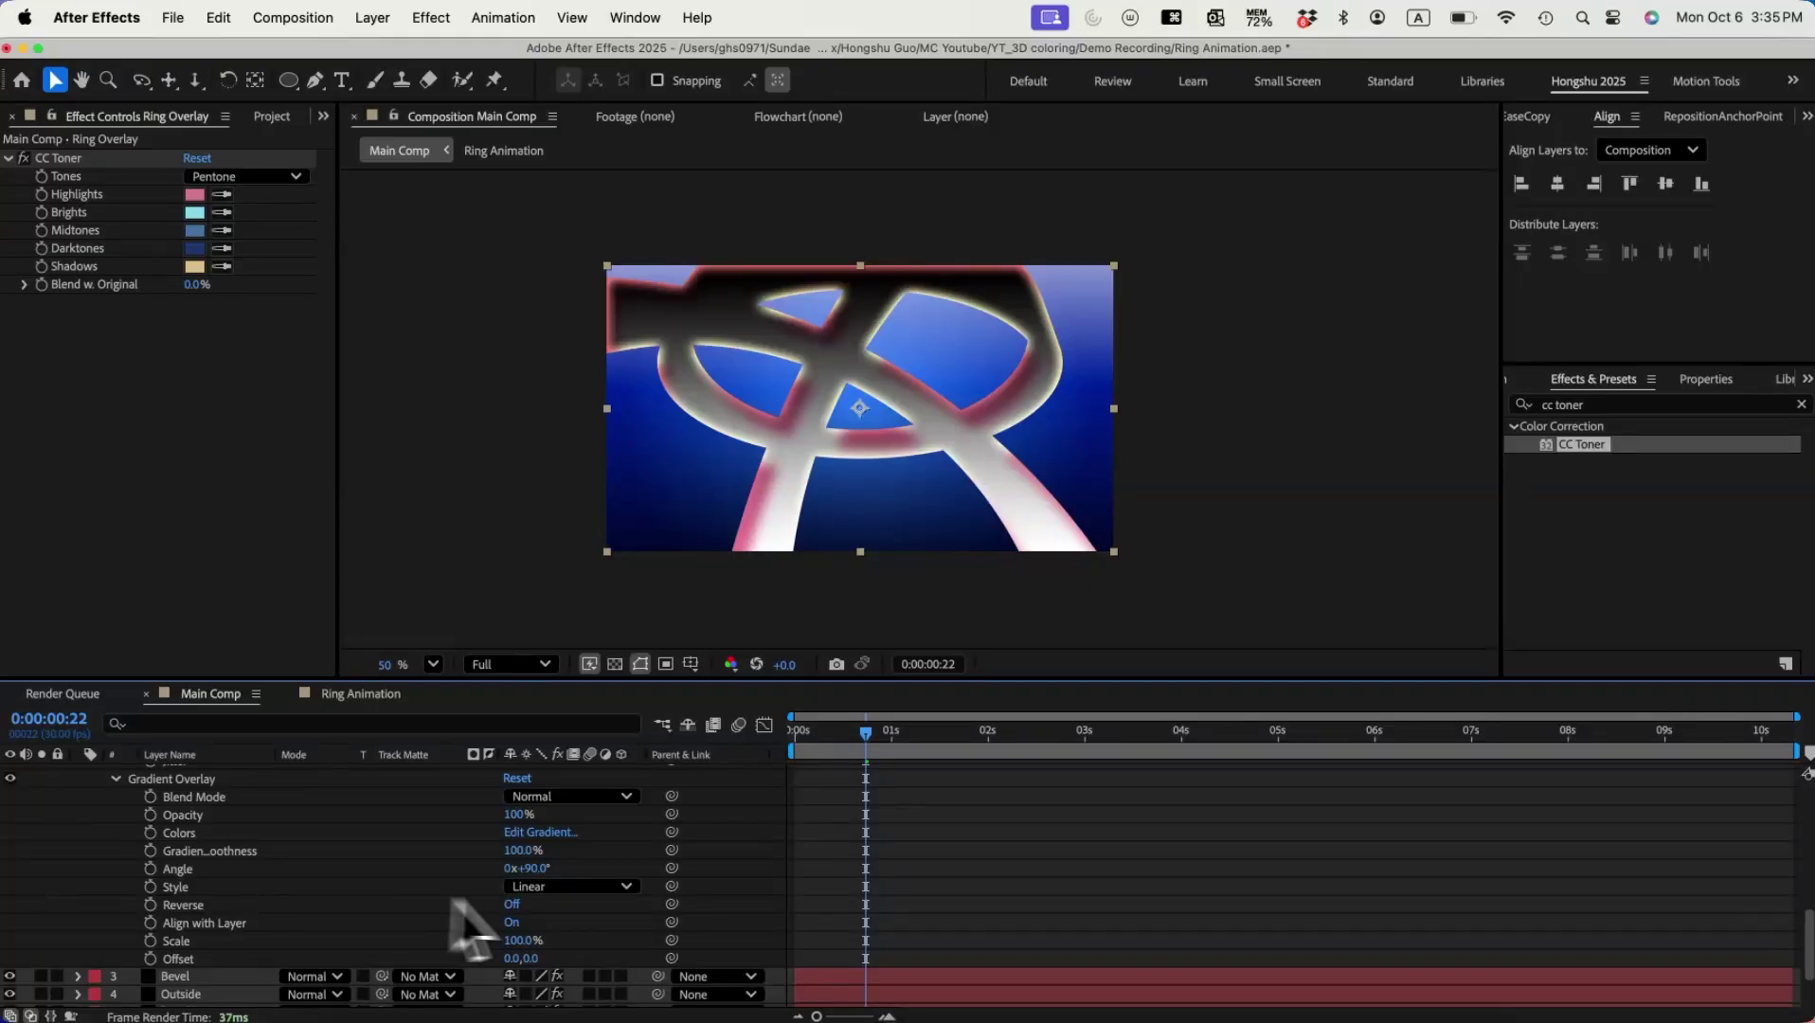
Step: Edit the Gradient Overlay's colours and sample the red end of the lower reference gradient for the end stop
scroll(333, 972, "down", 2)
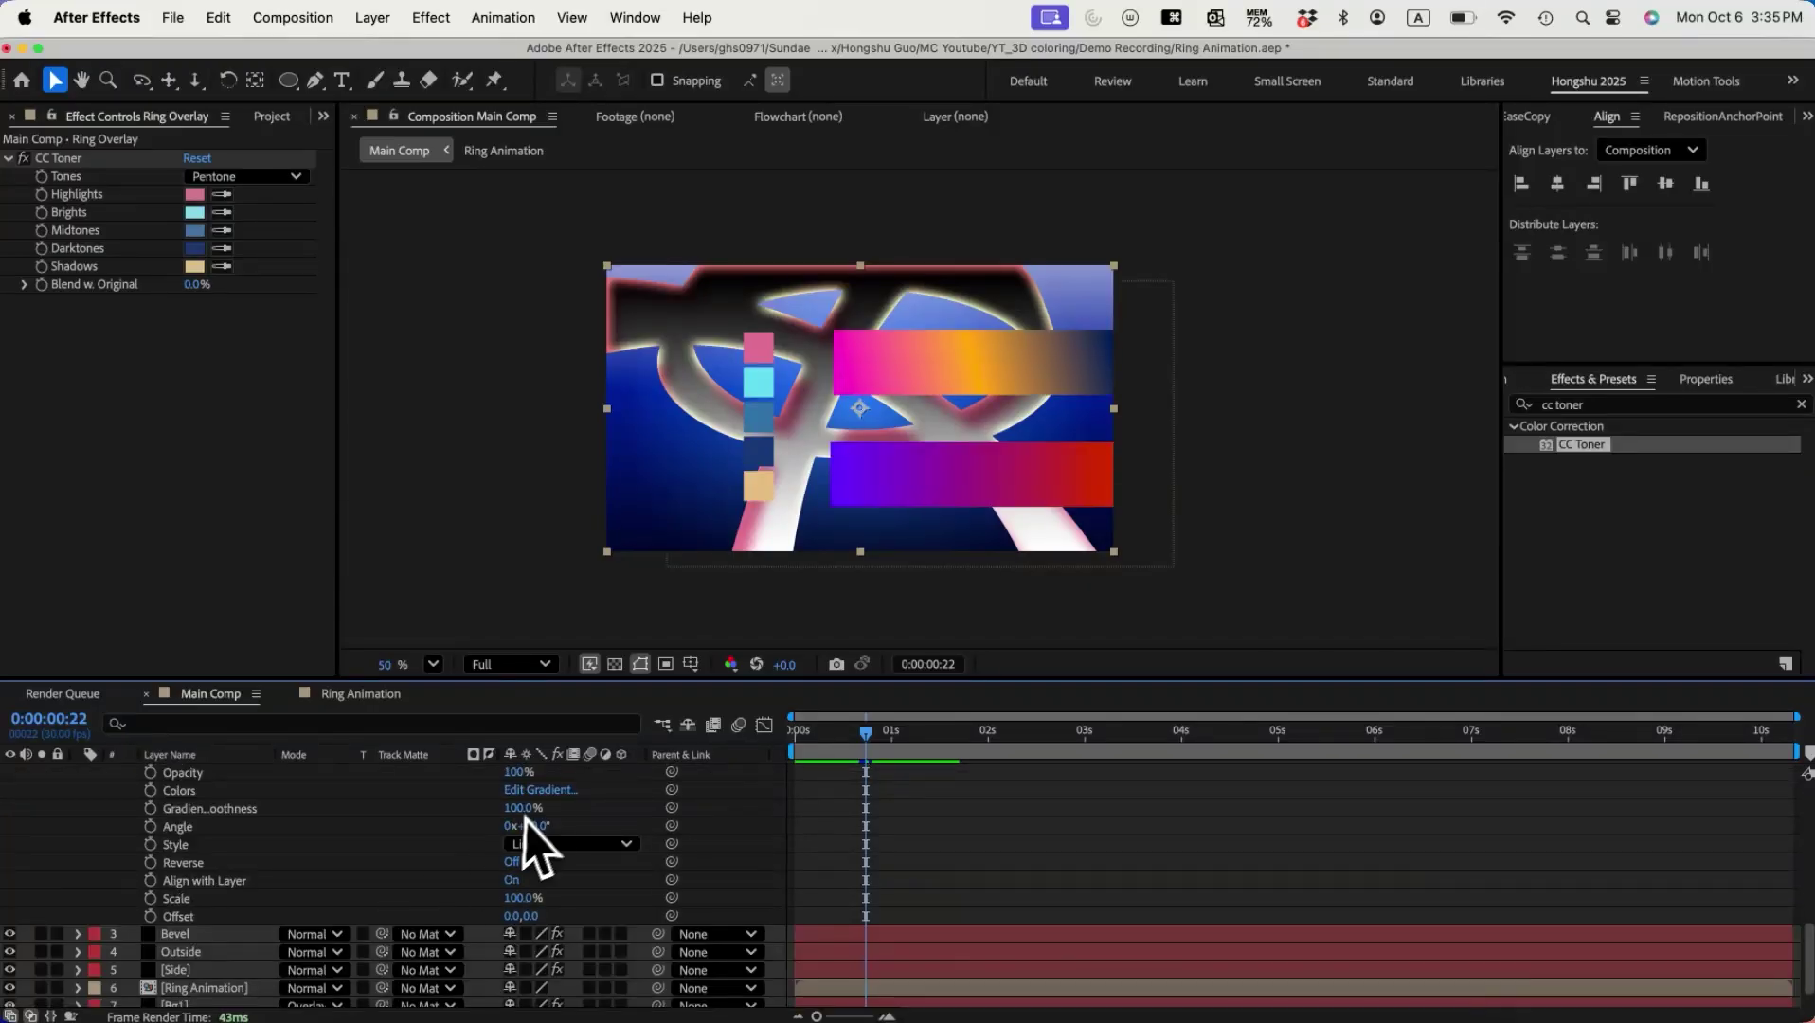
left_click(535, 790)
left_click_drag(933, 315, 927, 492)
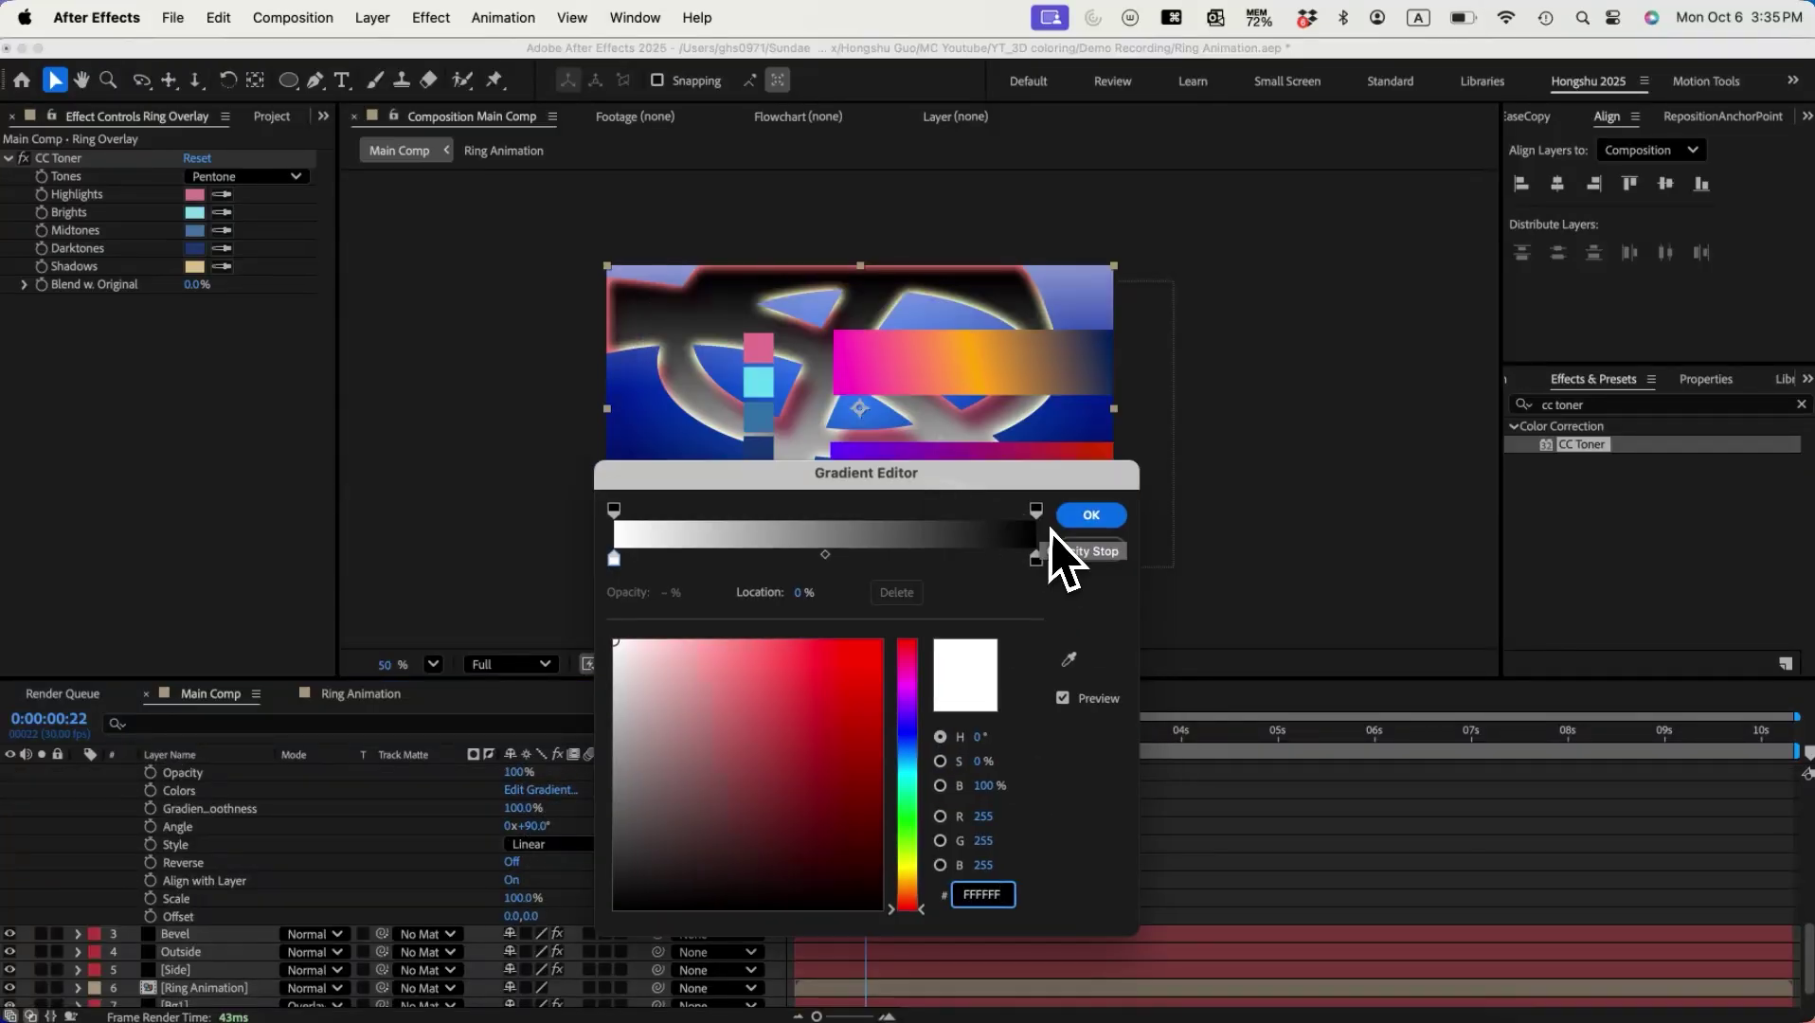
left_click_drag(1039, 473, 974, 549)
left_click(970, 633)
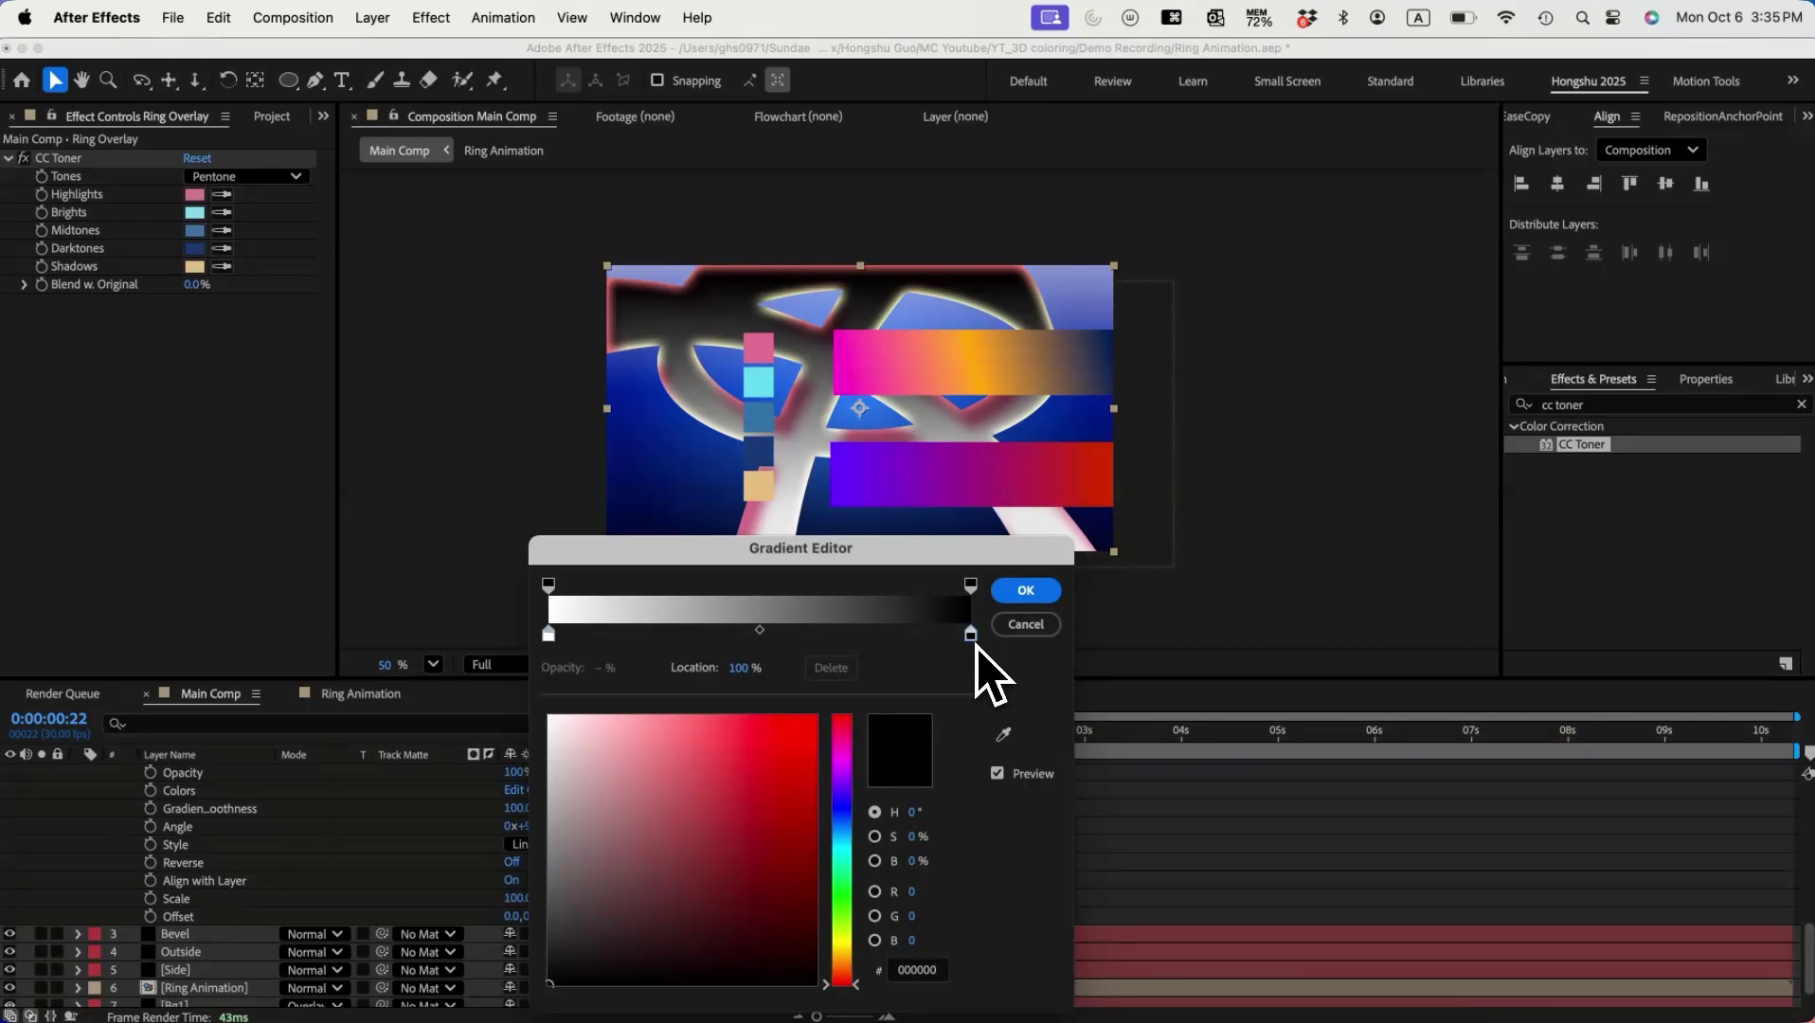
left_click(1003, 733)
left_click(1089, 483)
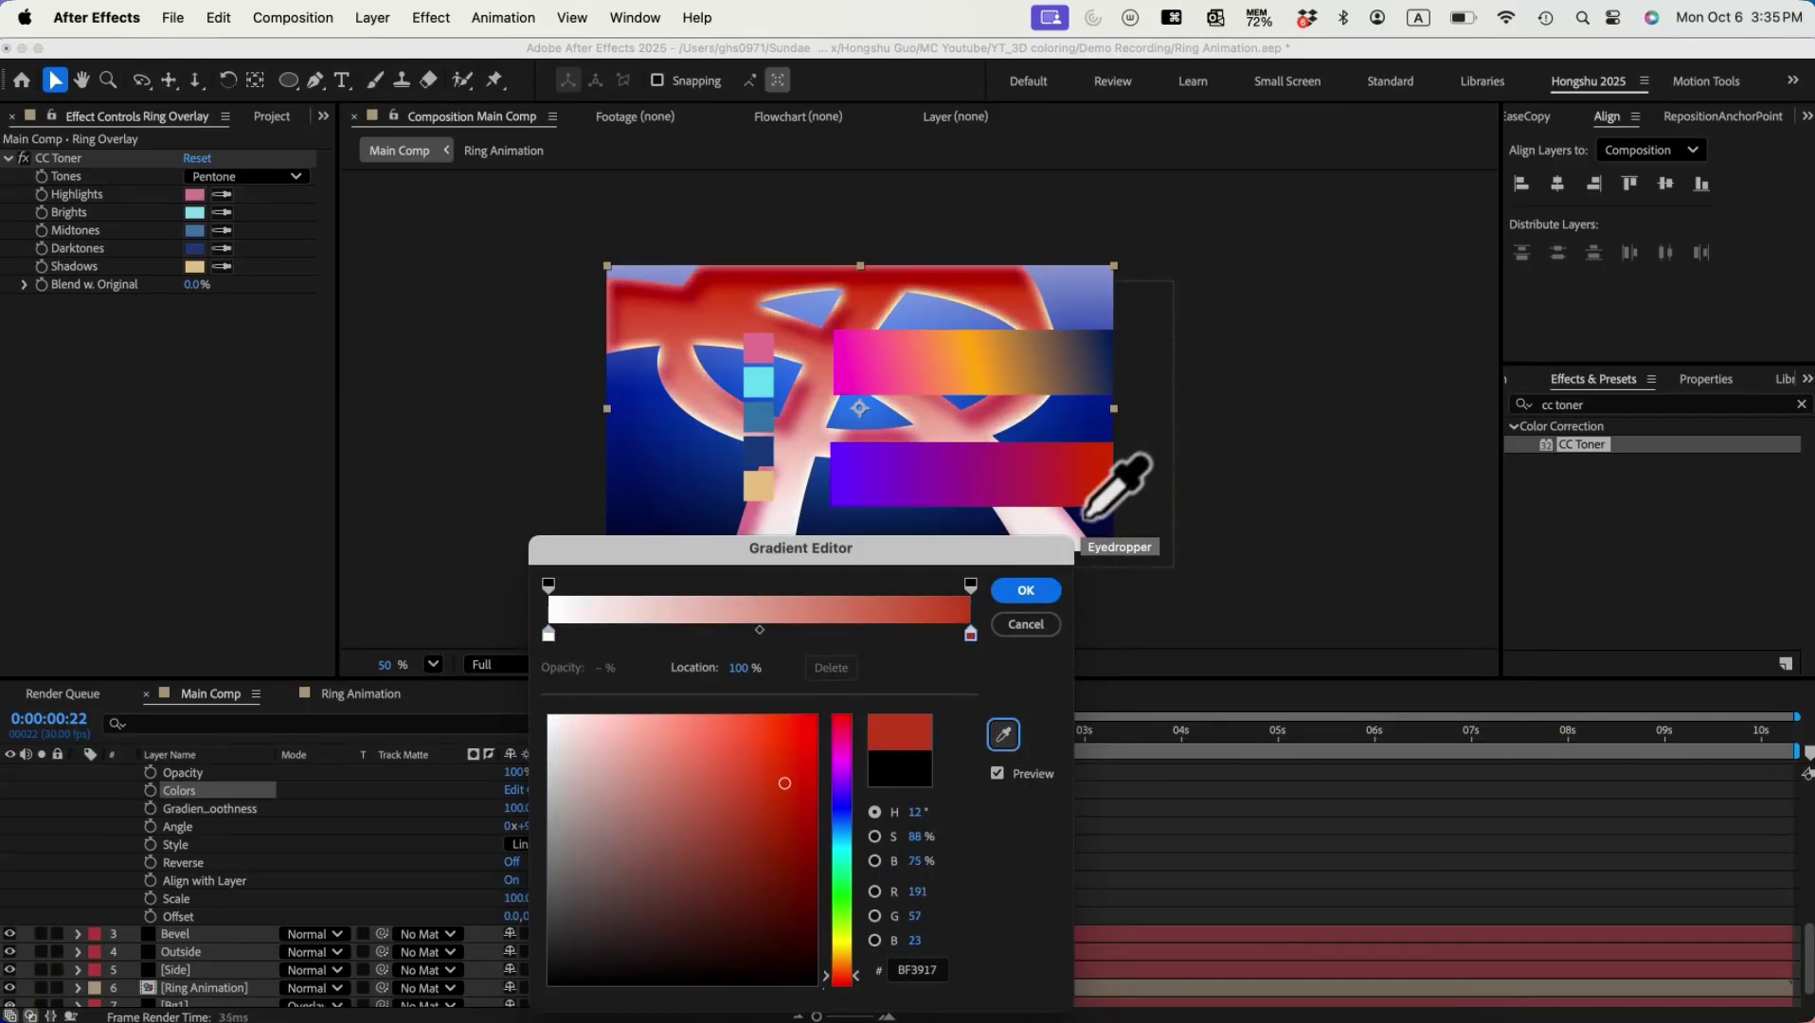
Step: Sample the violet end of the lower reference gradient for the Gradient Overlay's start stop and accept the gradient
left_click(548, 641)
left_click(1003, 734)
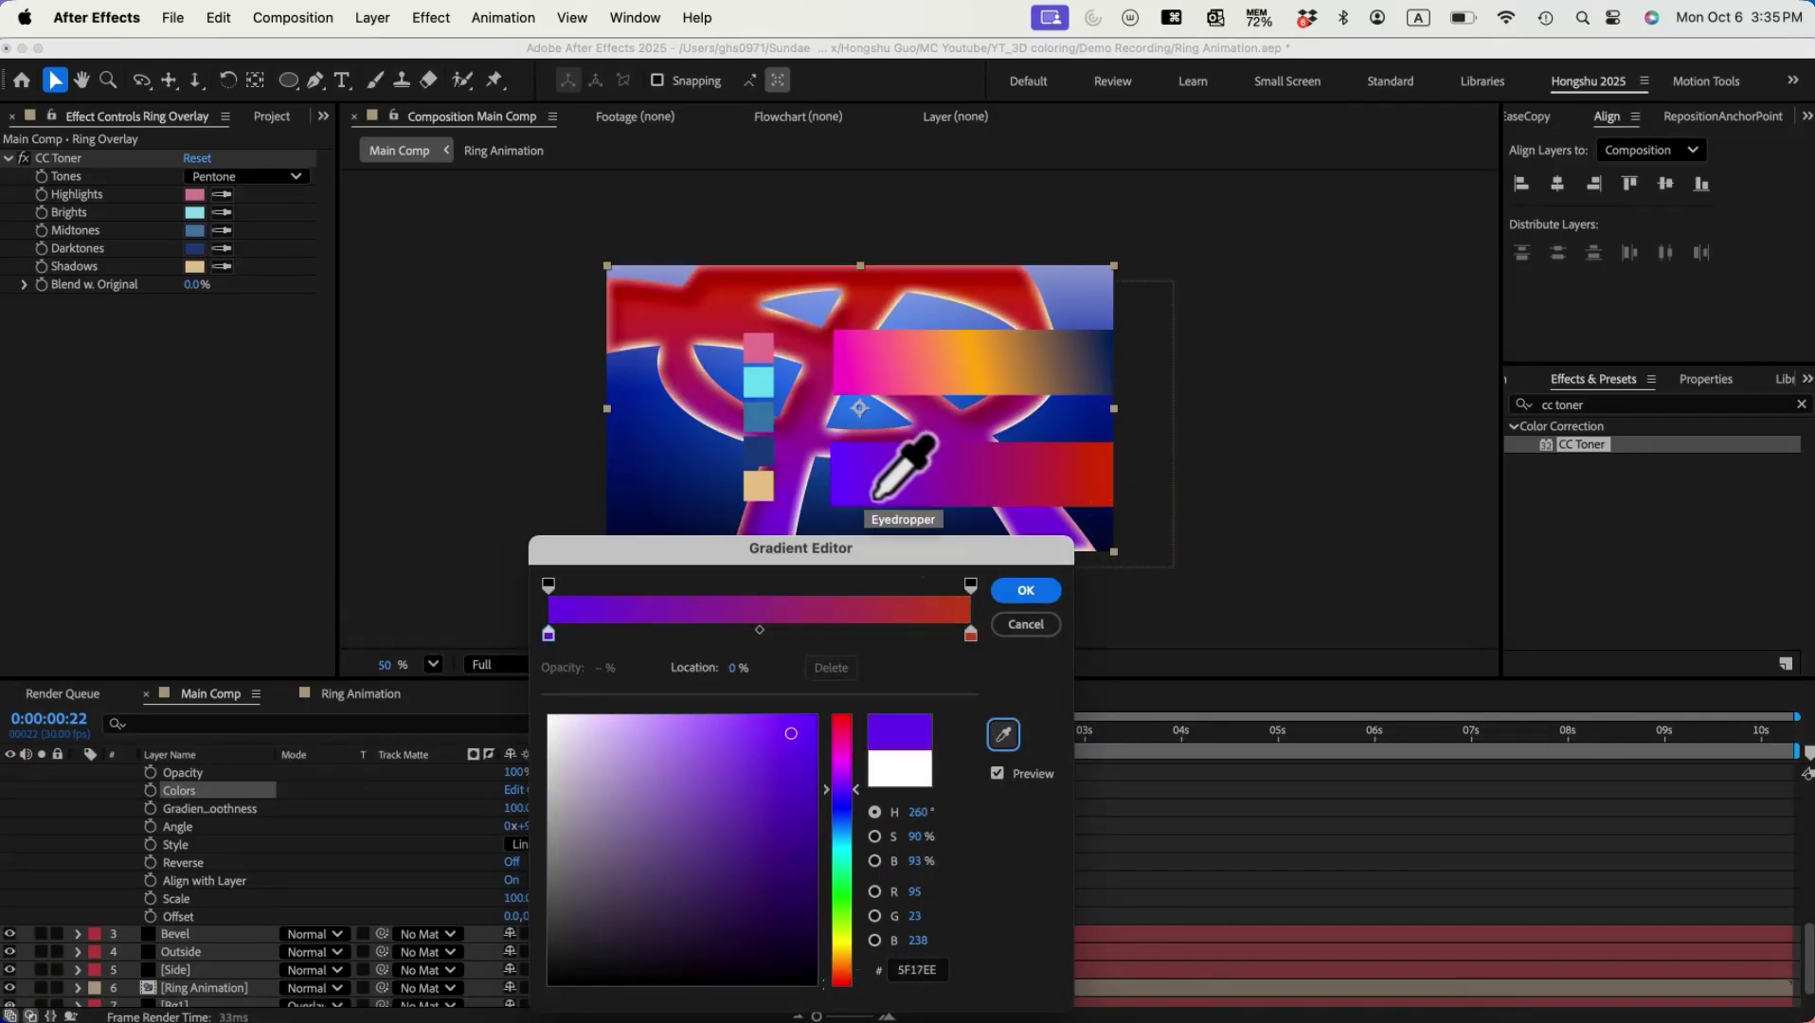
left_click(850, 501)
key("Return")
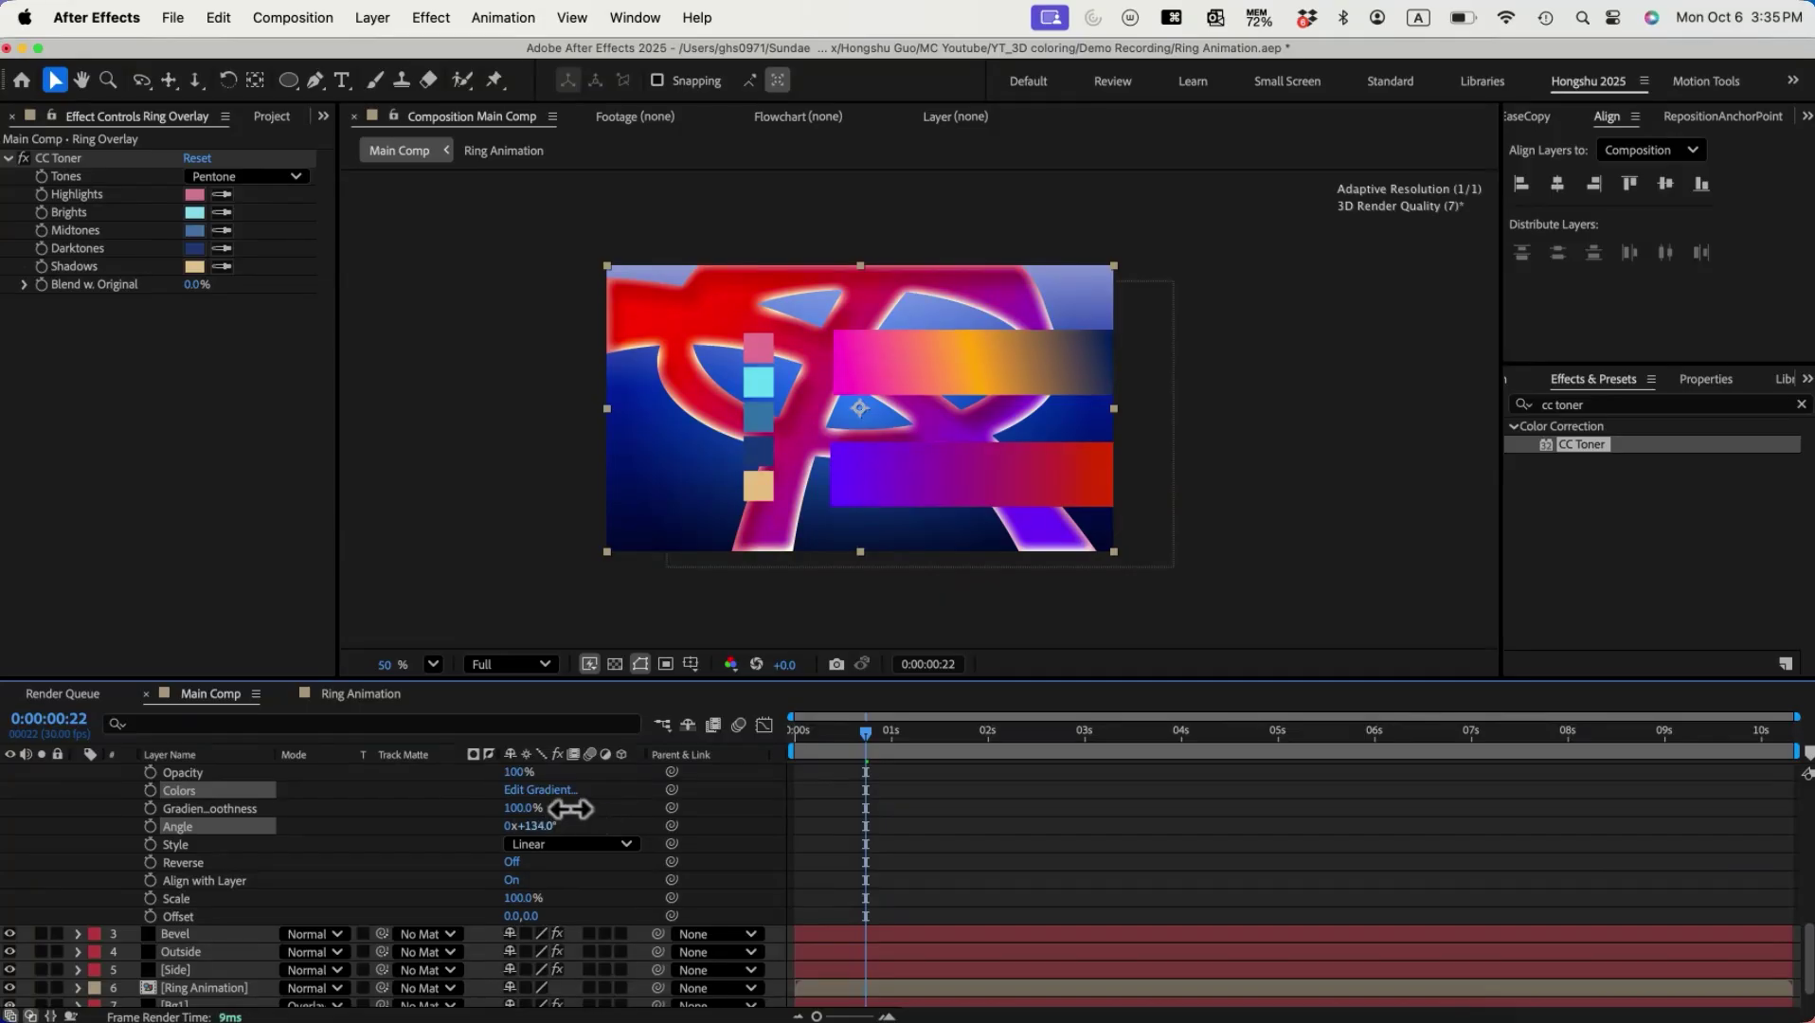
Step: Set the Gradient Overlay's angle to 146°, scale to 52% and blend mode to Overlay
left_click_drag(583, 810, 597, 839)
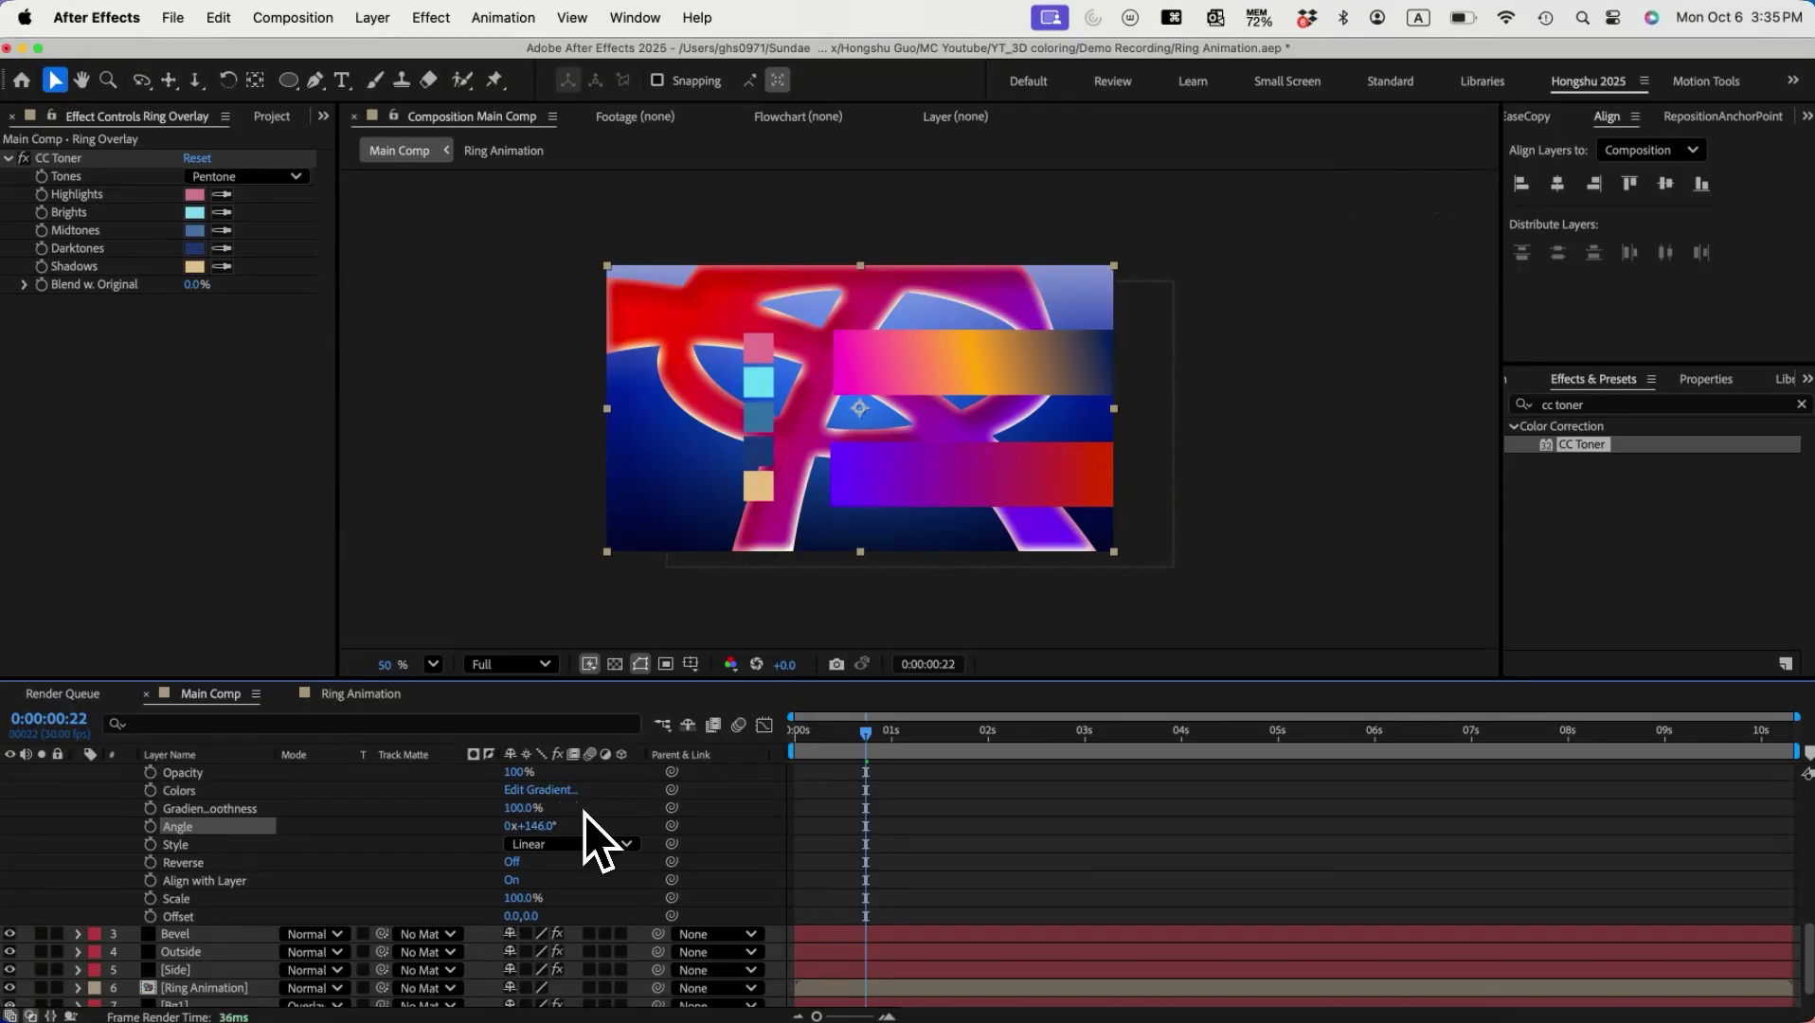
left_click_drag(530, 900, 486, 923)
scroll(331, 895, "up", 3)
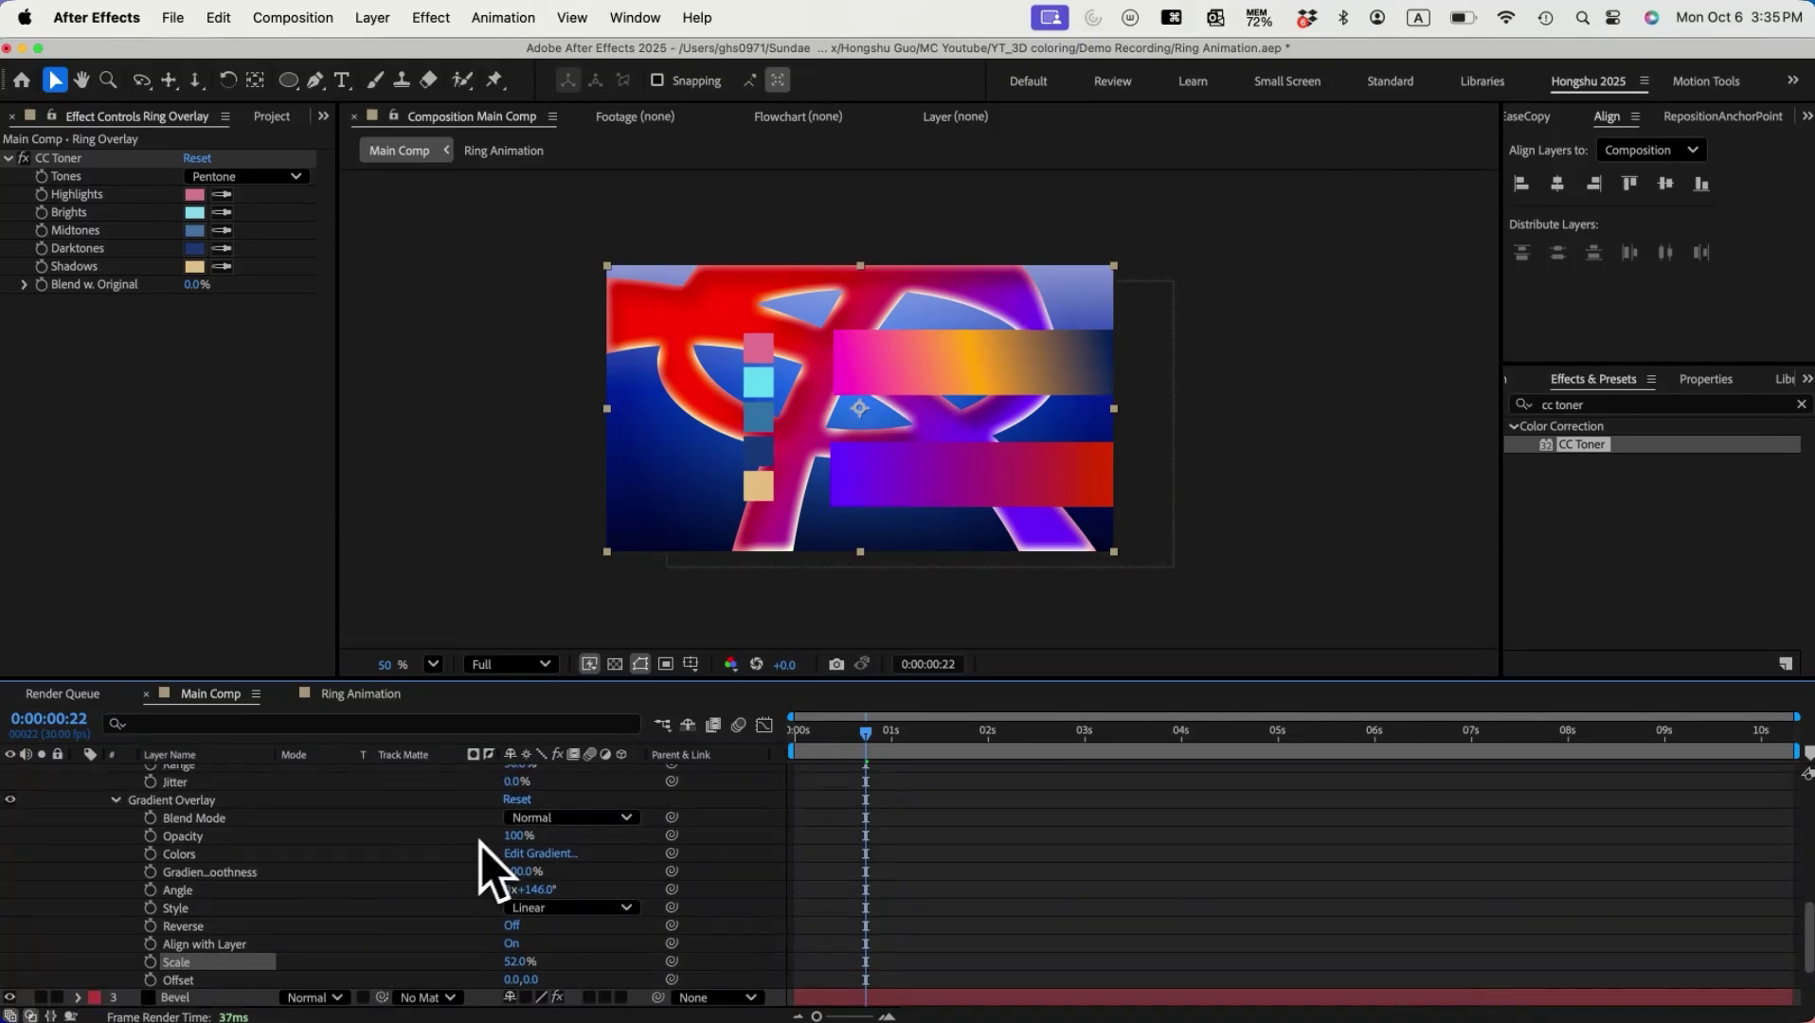
left_click(199, 819)
left_click(536, 817)
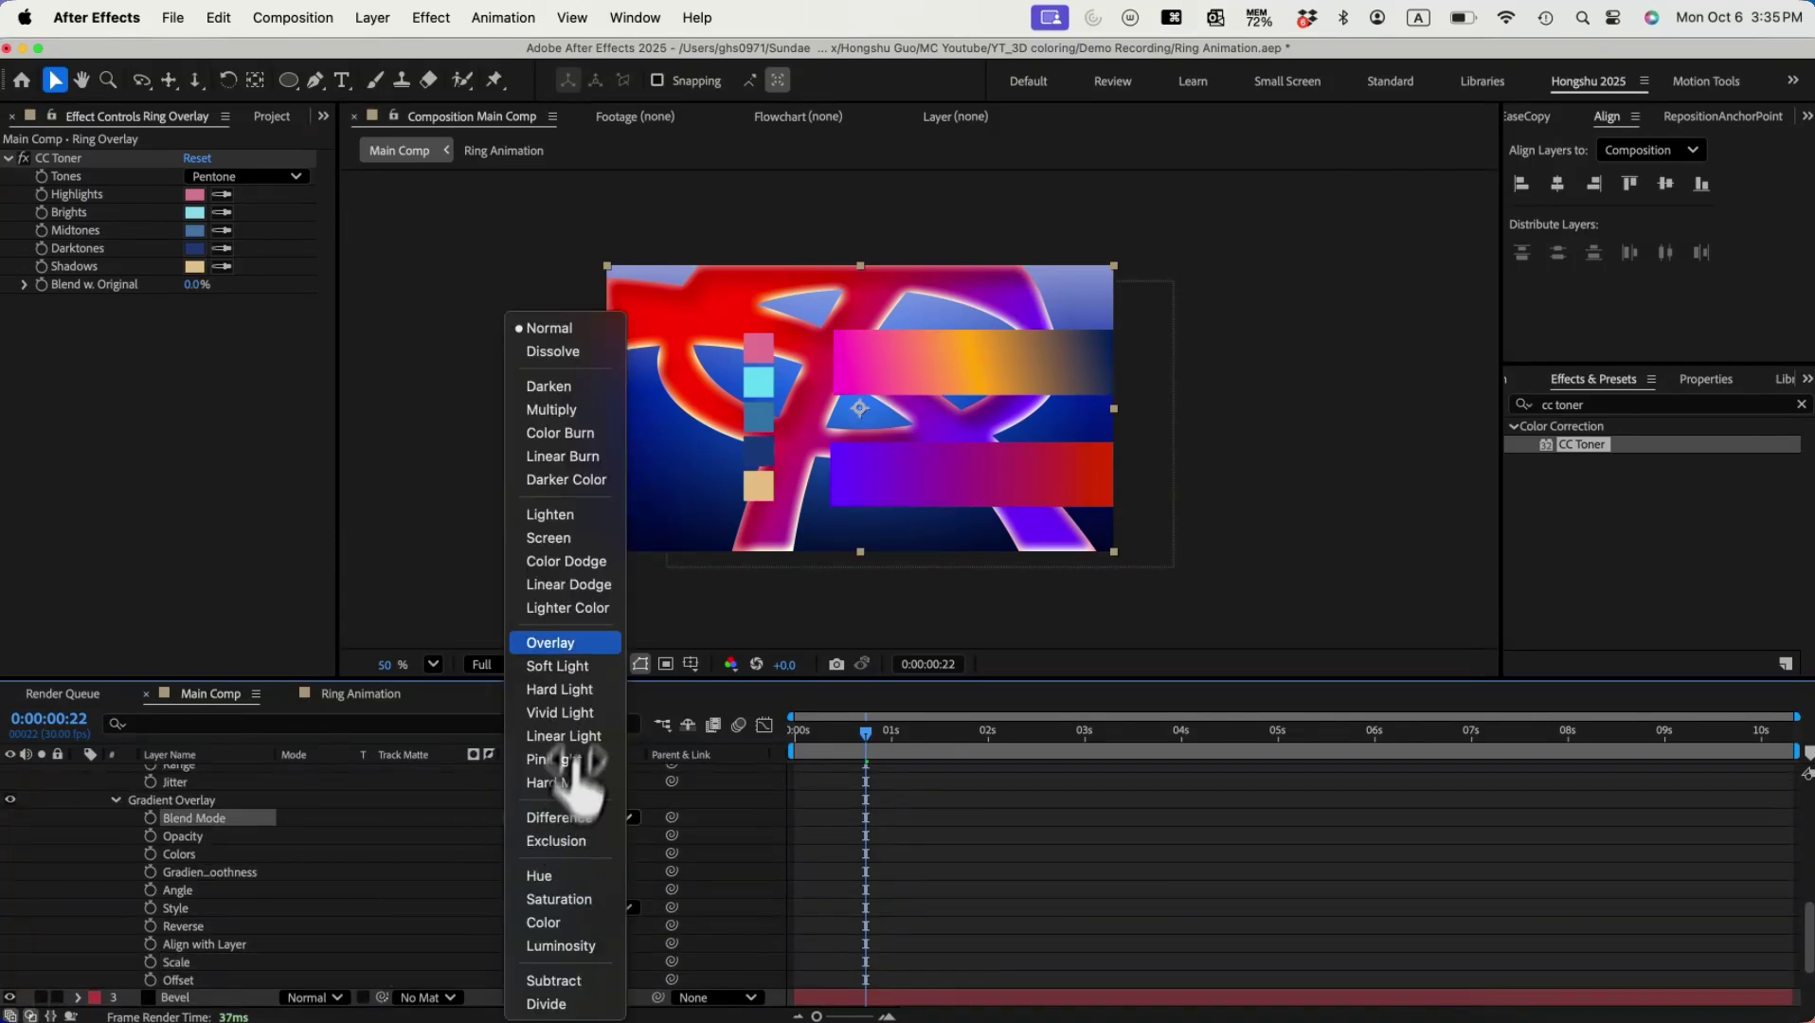
left_click(595, 653)
Step: Hide the Colour layer and collapse Ring Overlay's properties, with the playhead at 0:00:00:20
scroll(95, 805, "up", 5)
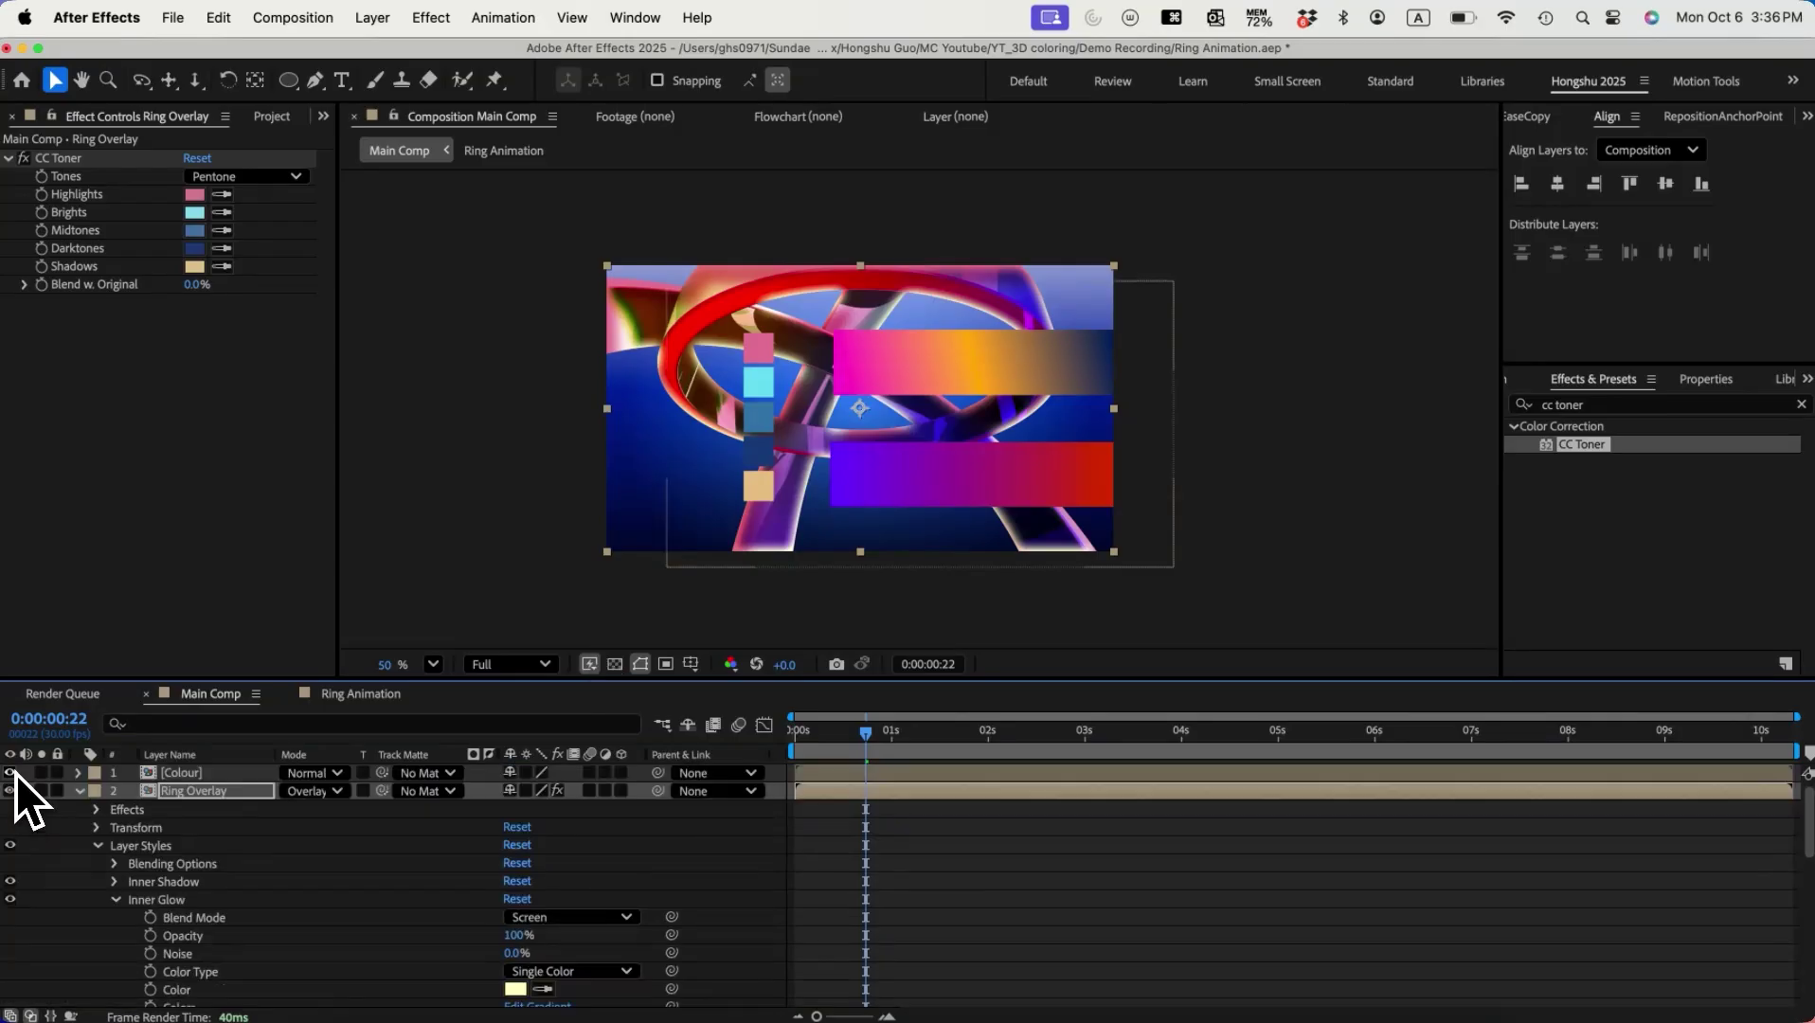
left_click(11, 773)
scroll(345, 938, "down", 5)
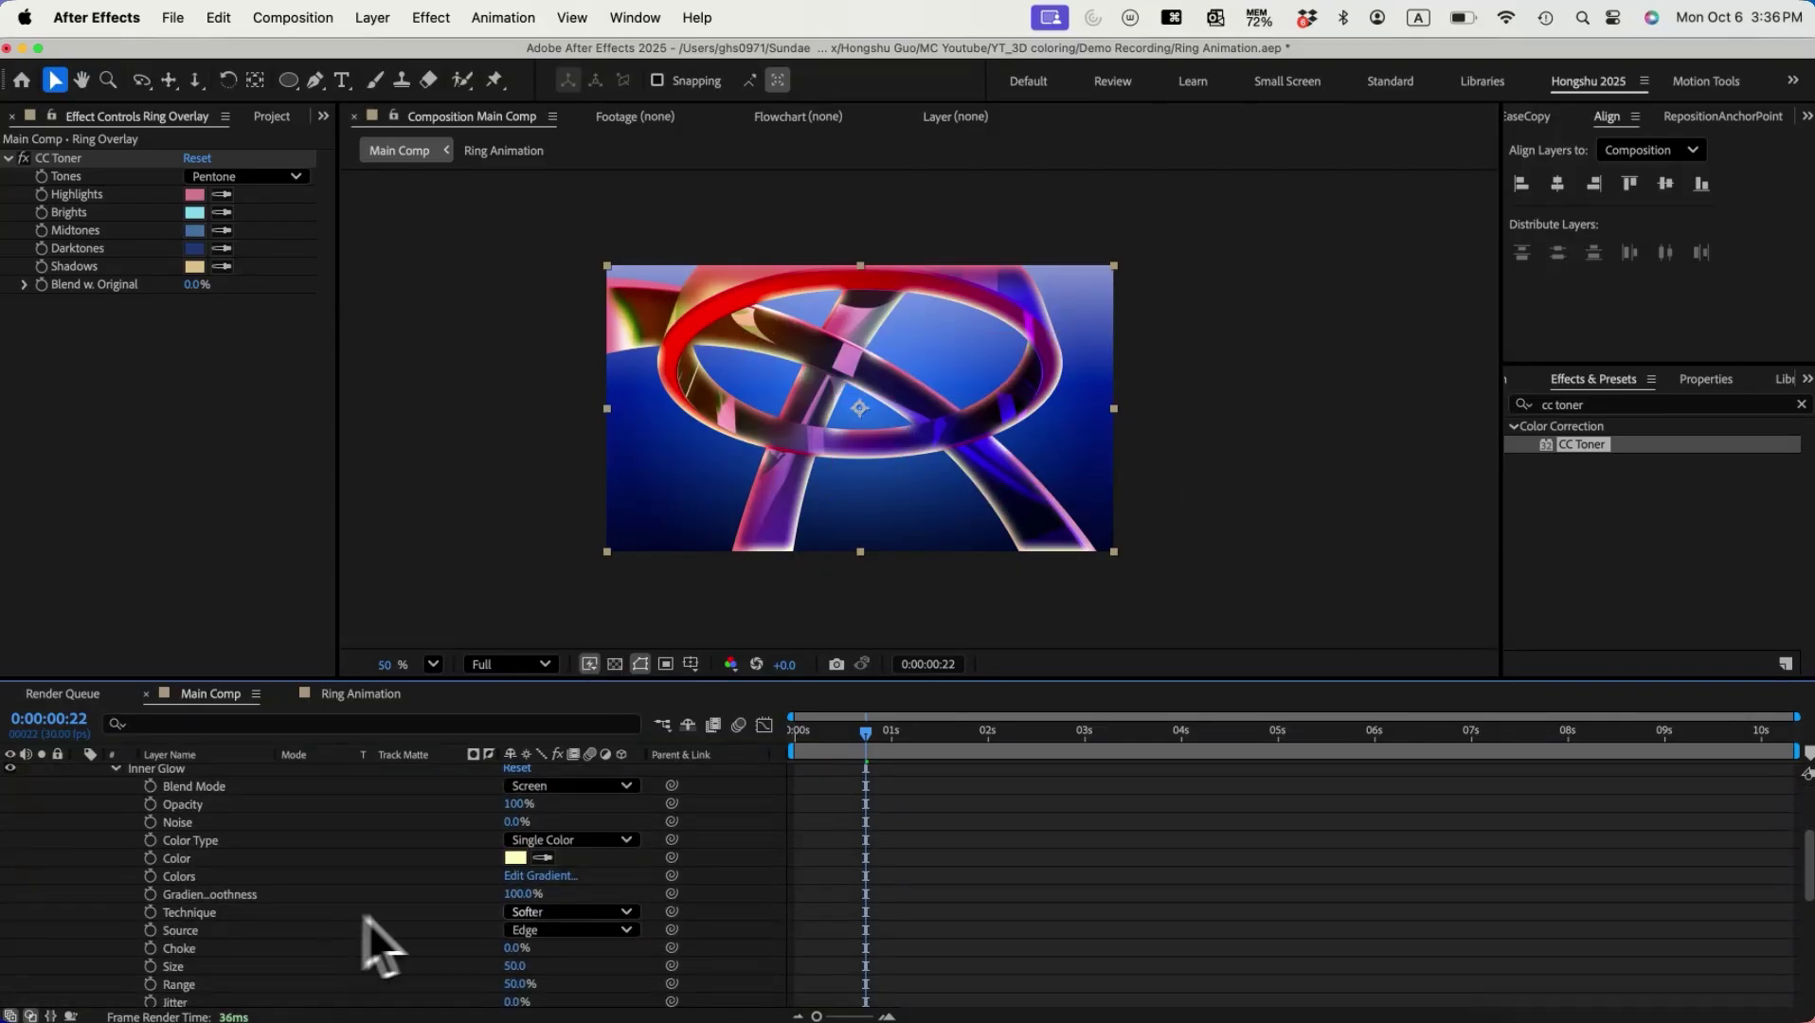
scroll(460, 952, "down", 1)
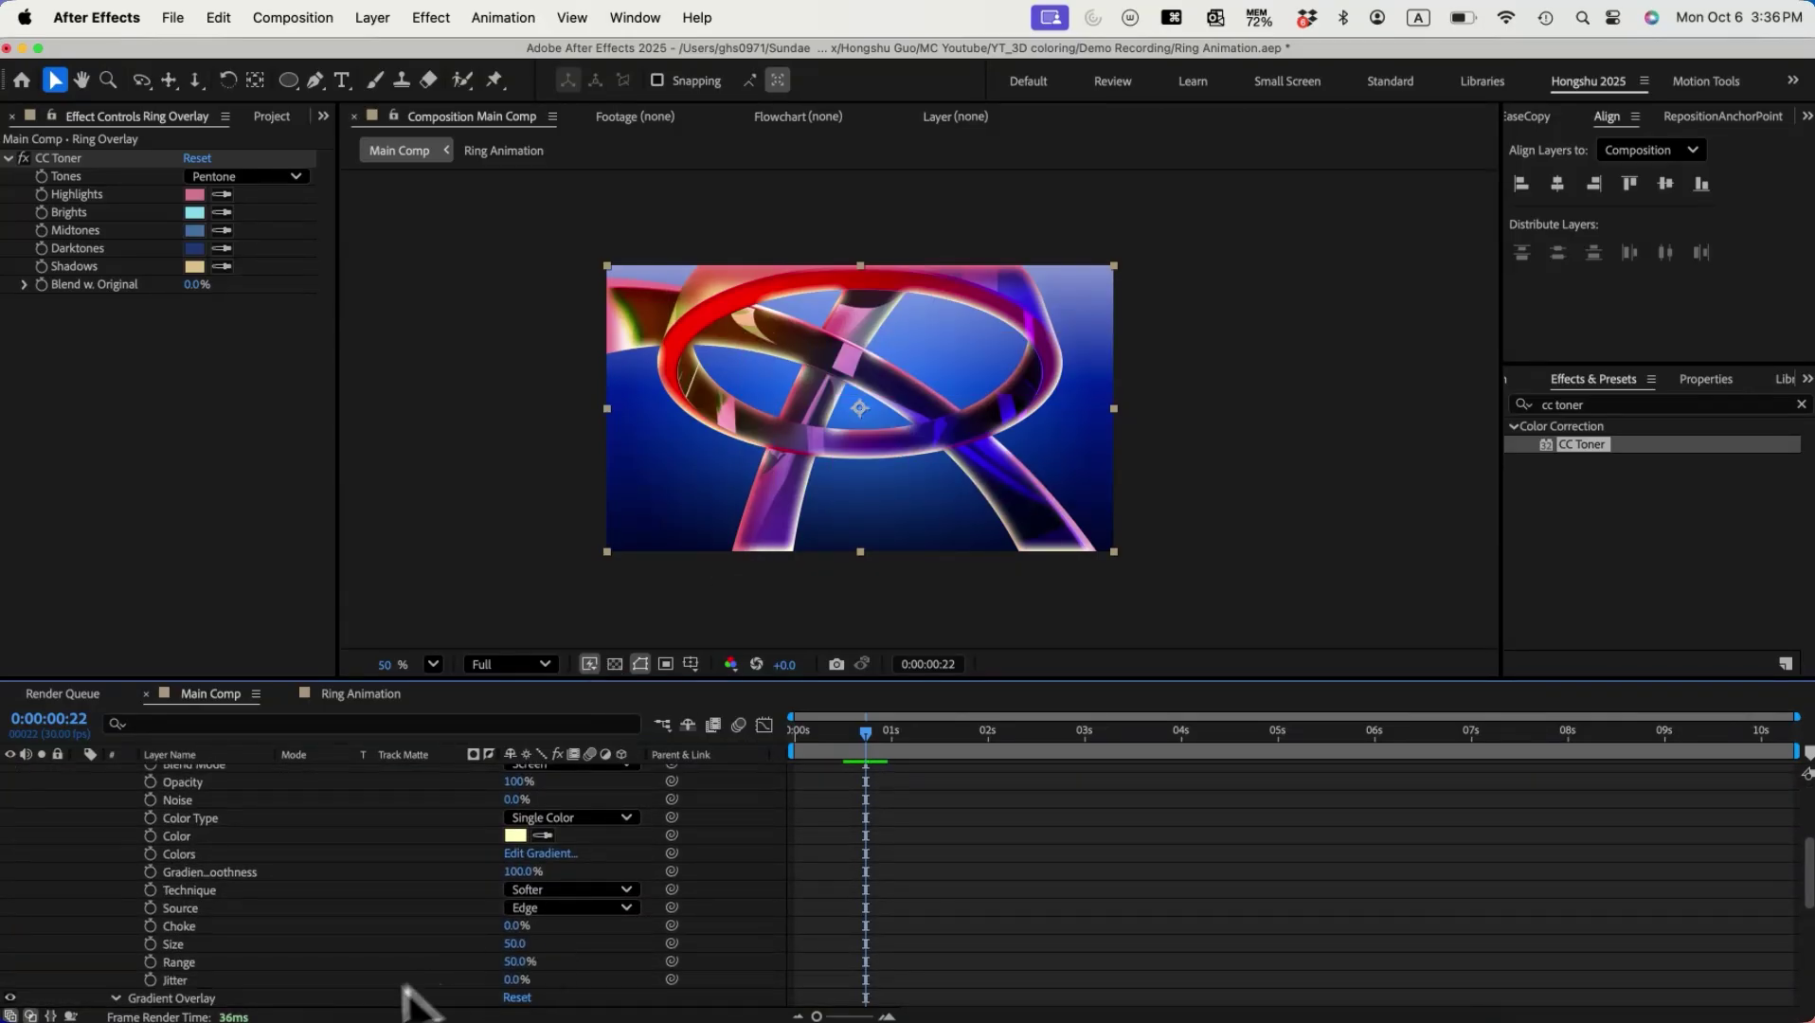
scroll(526, 911, "up", 6)
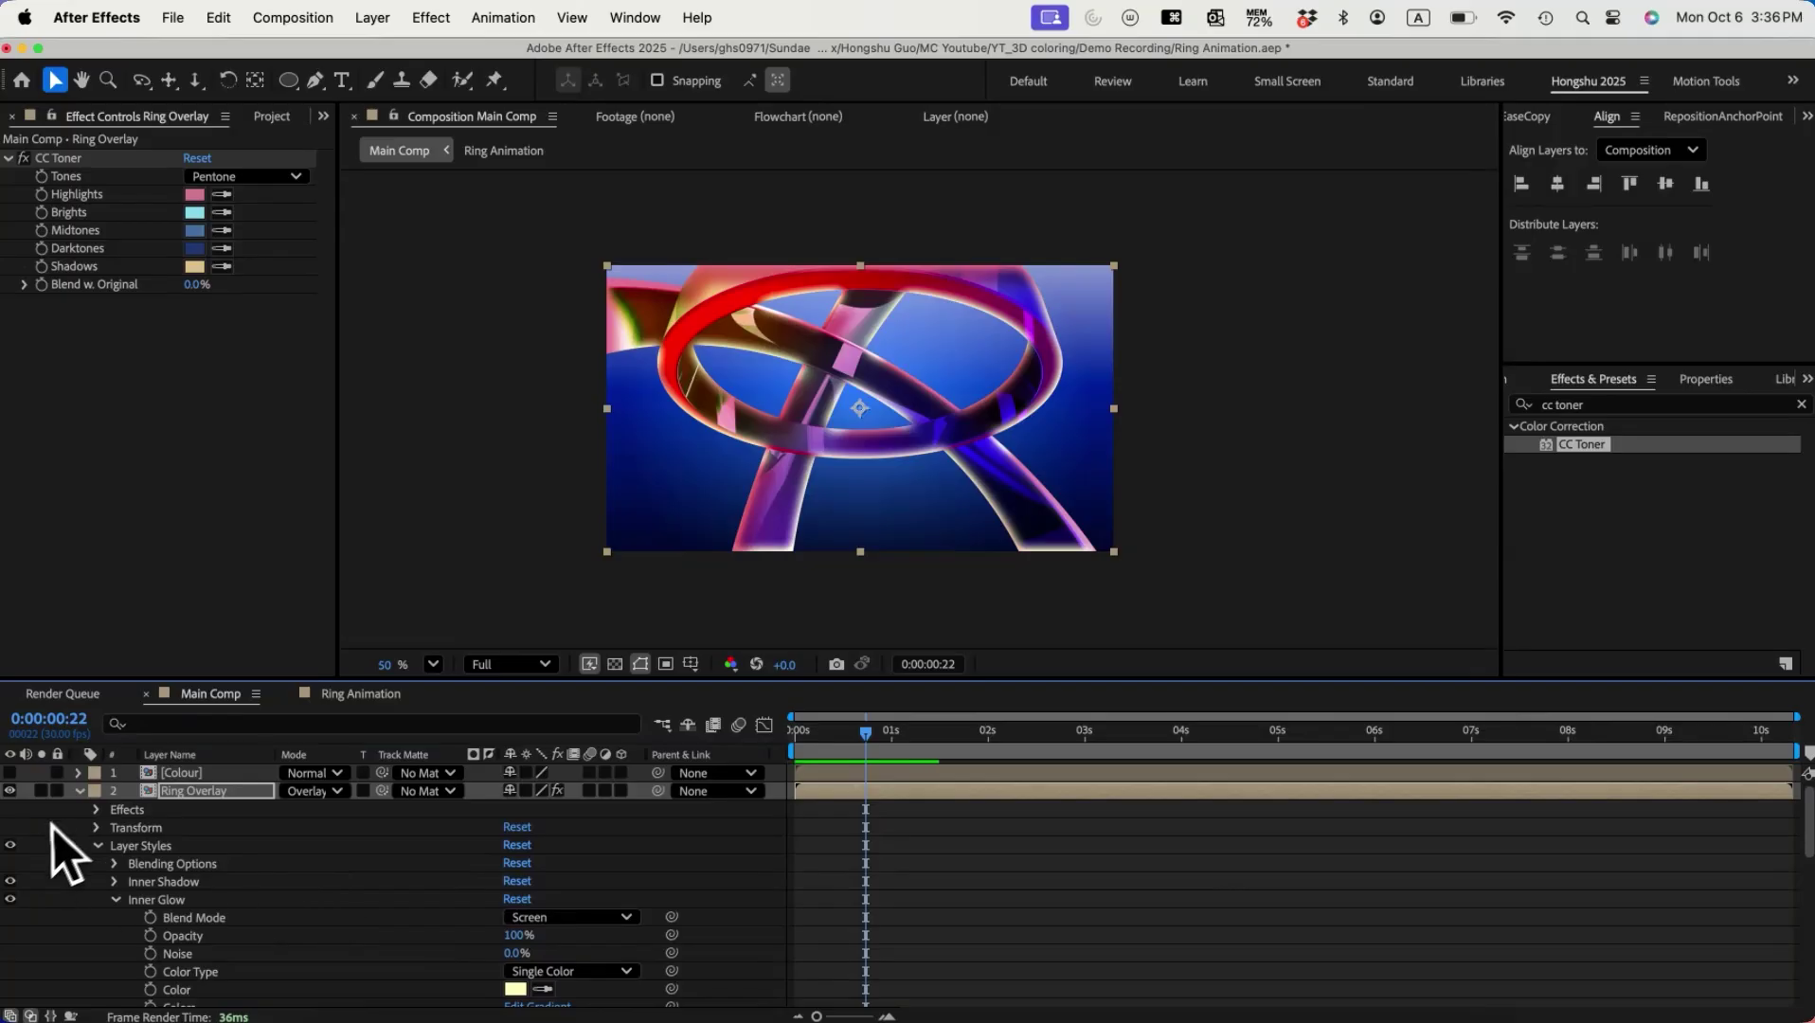
left_click(80, 792)
mouse_move(859, 743)
left_mouse_down()
mouse_move(831, 744)
mouse_move(1114, 741)
mouse_move(859, 741)
left_mouse_up()
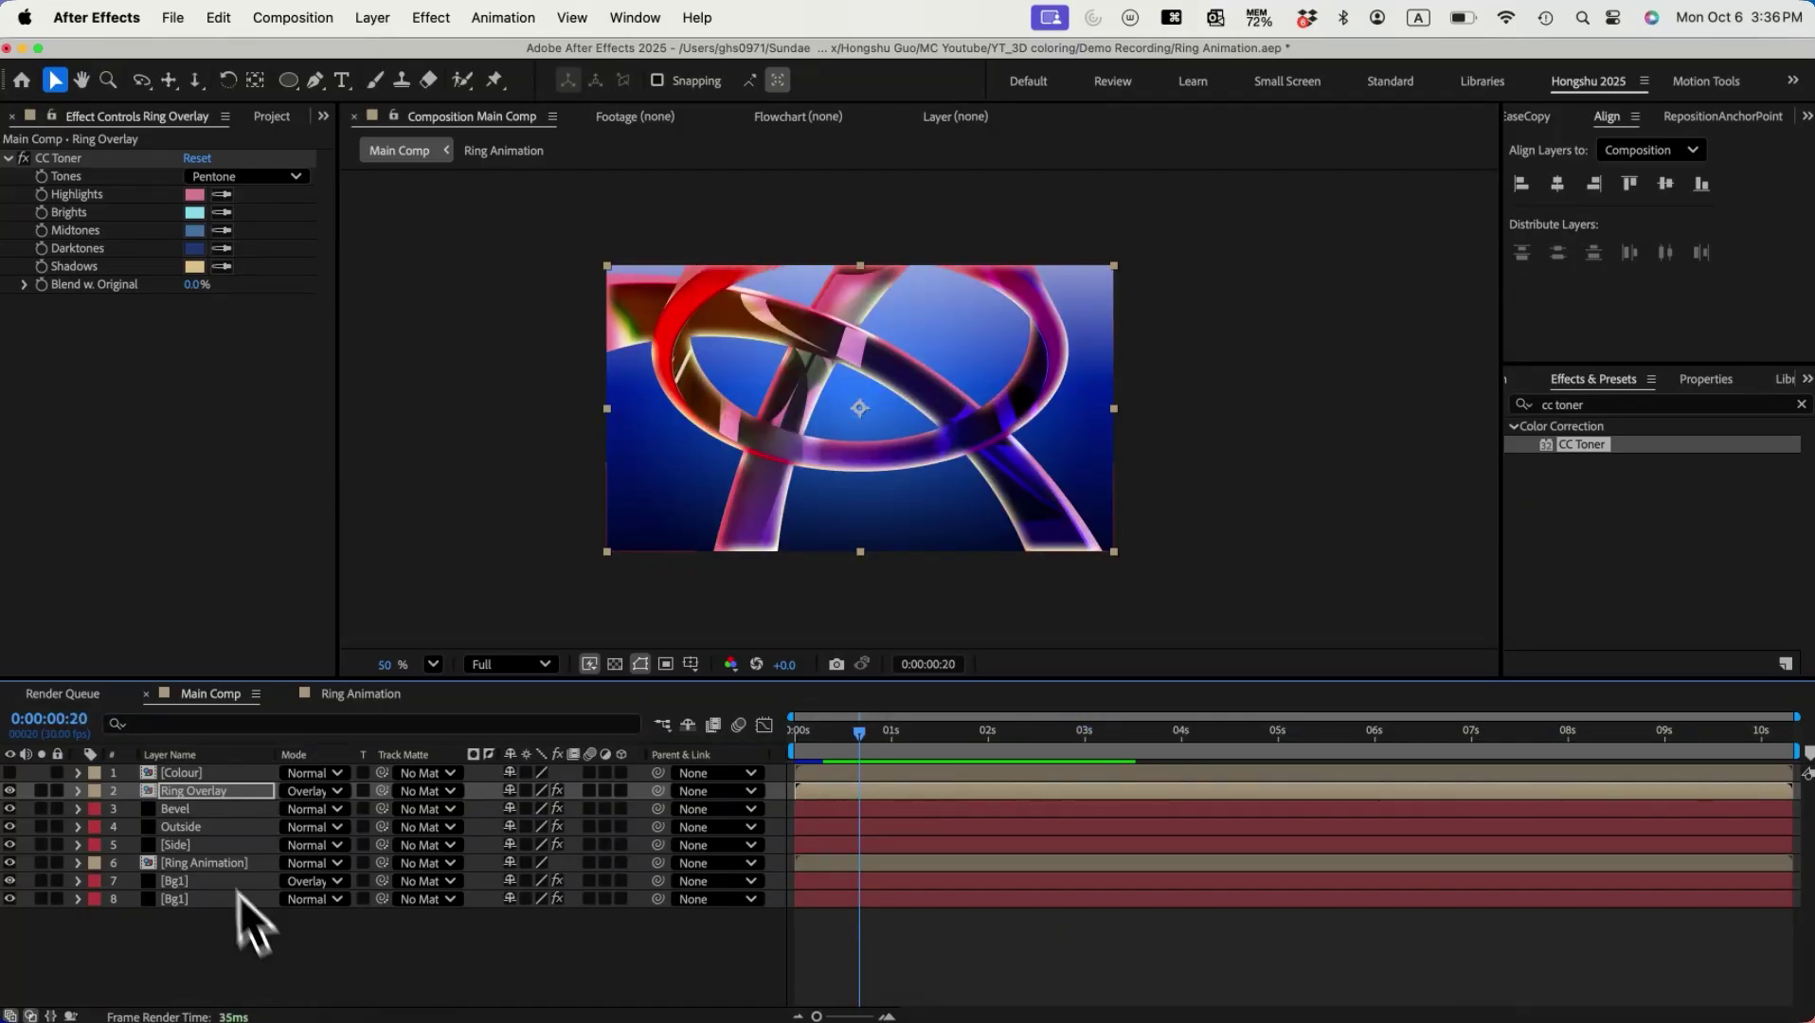
Step: Create a composition-sized rectangle on a new shape layer and set its stroke to none
left_click(228, 948)
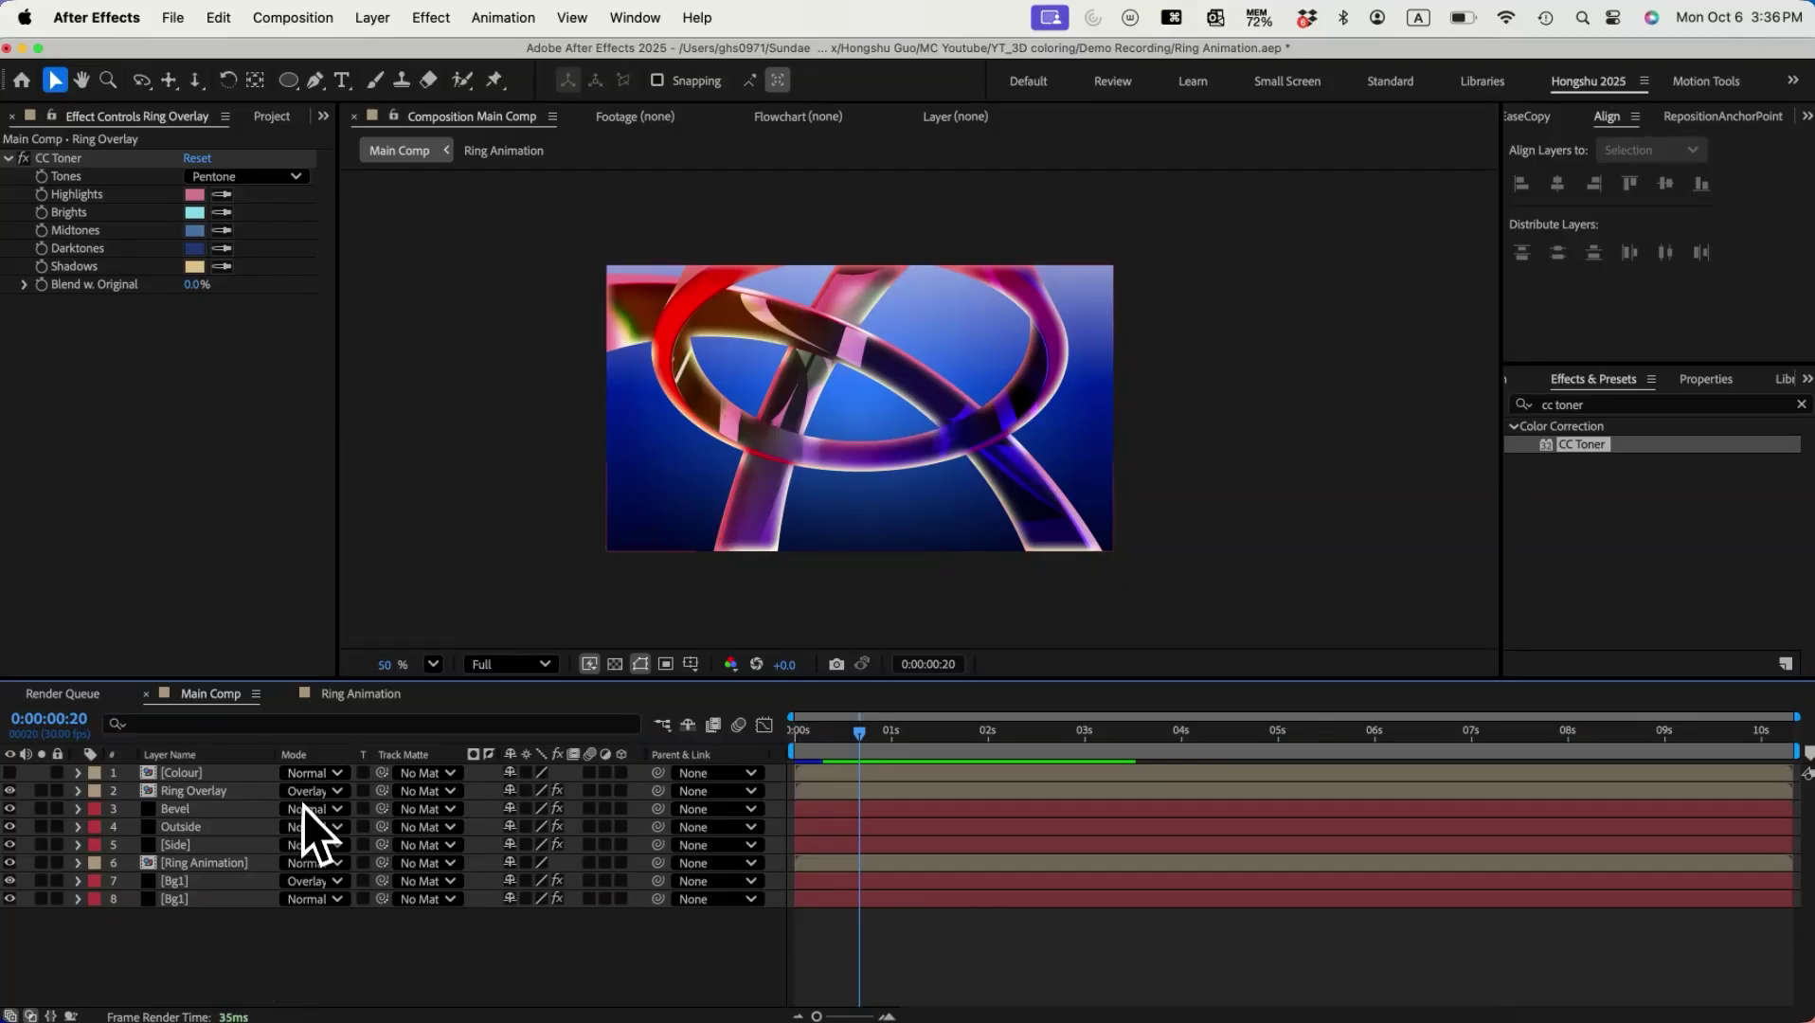
left_click_drag(290, 83, 361, 81)
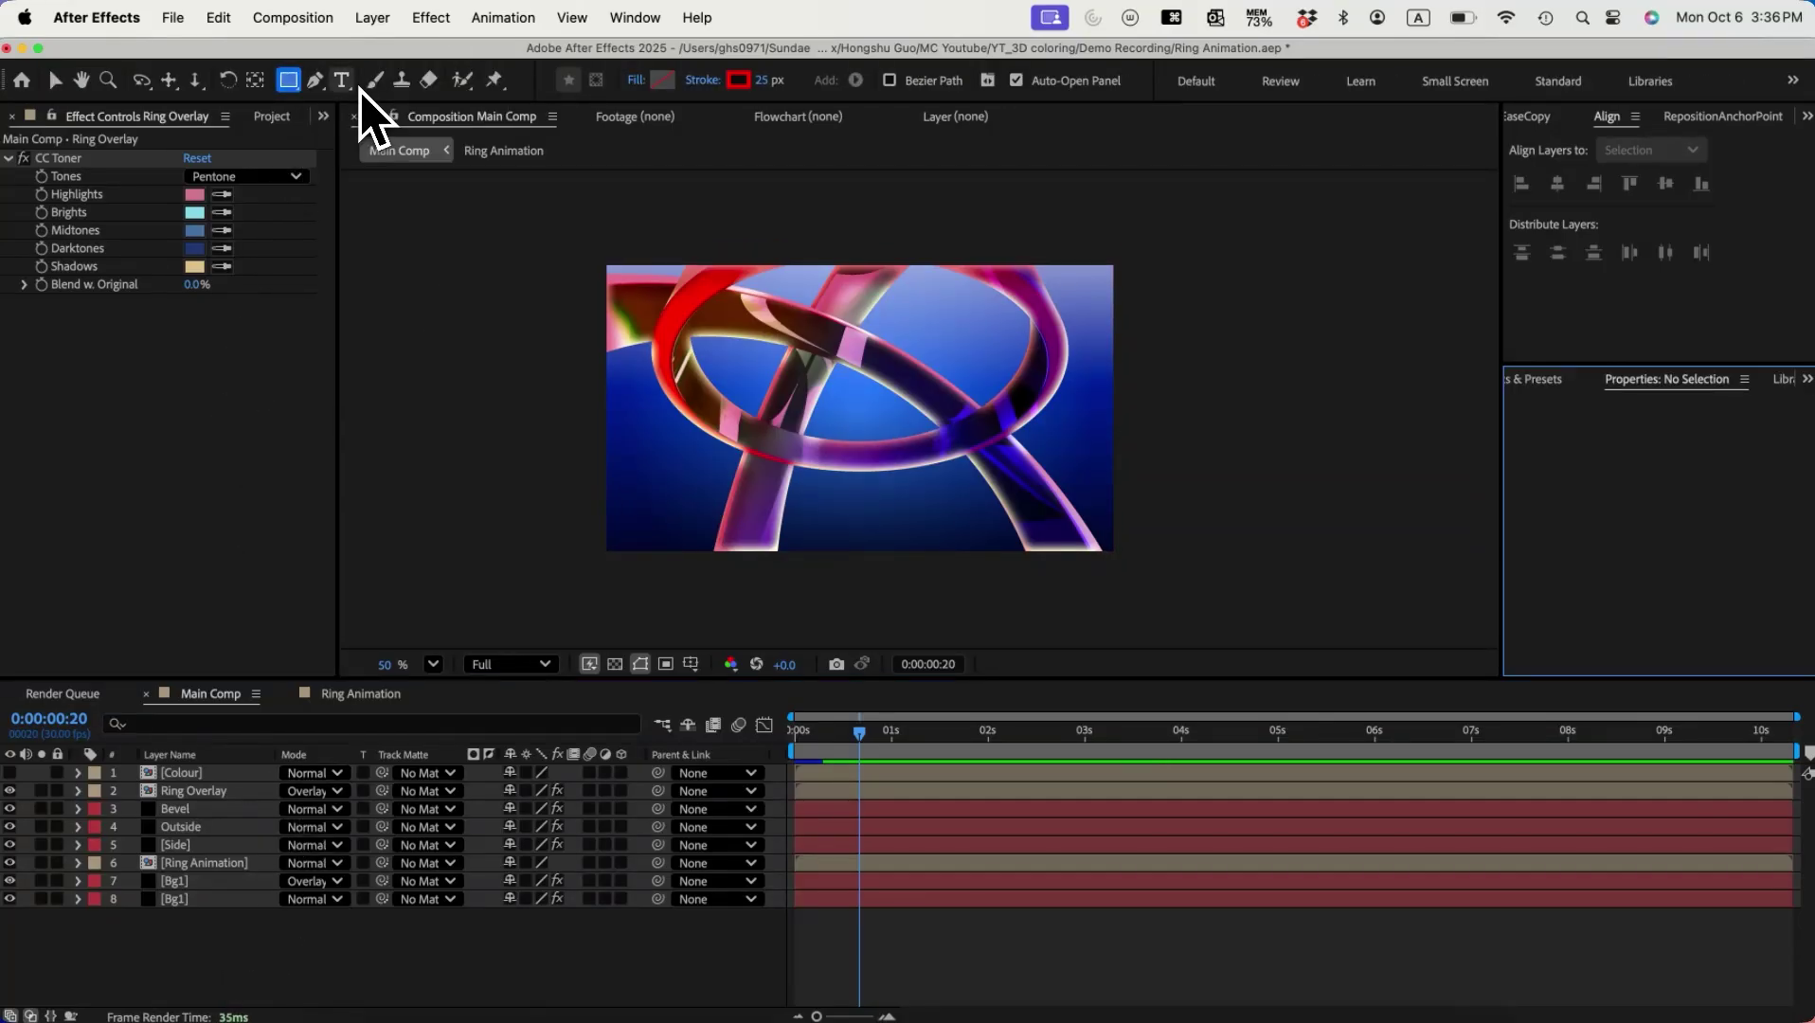
double_click(292, 89)
key("v")
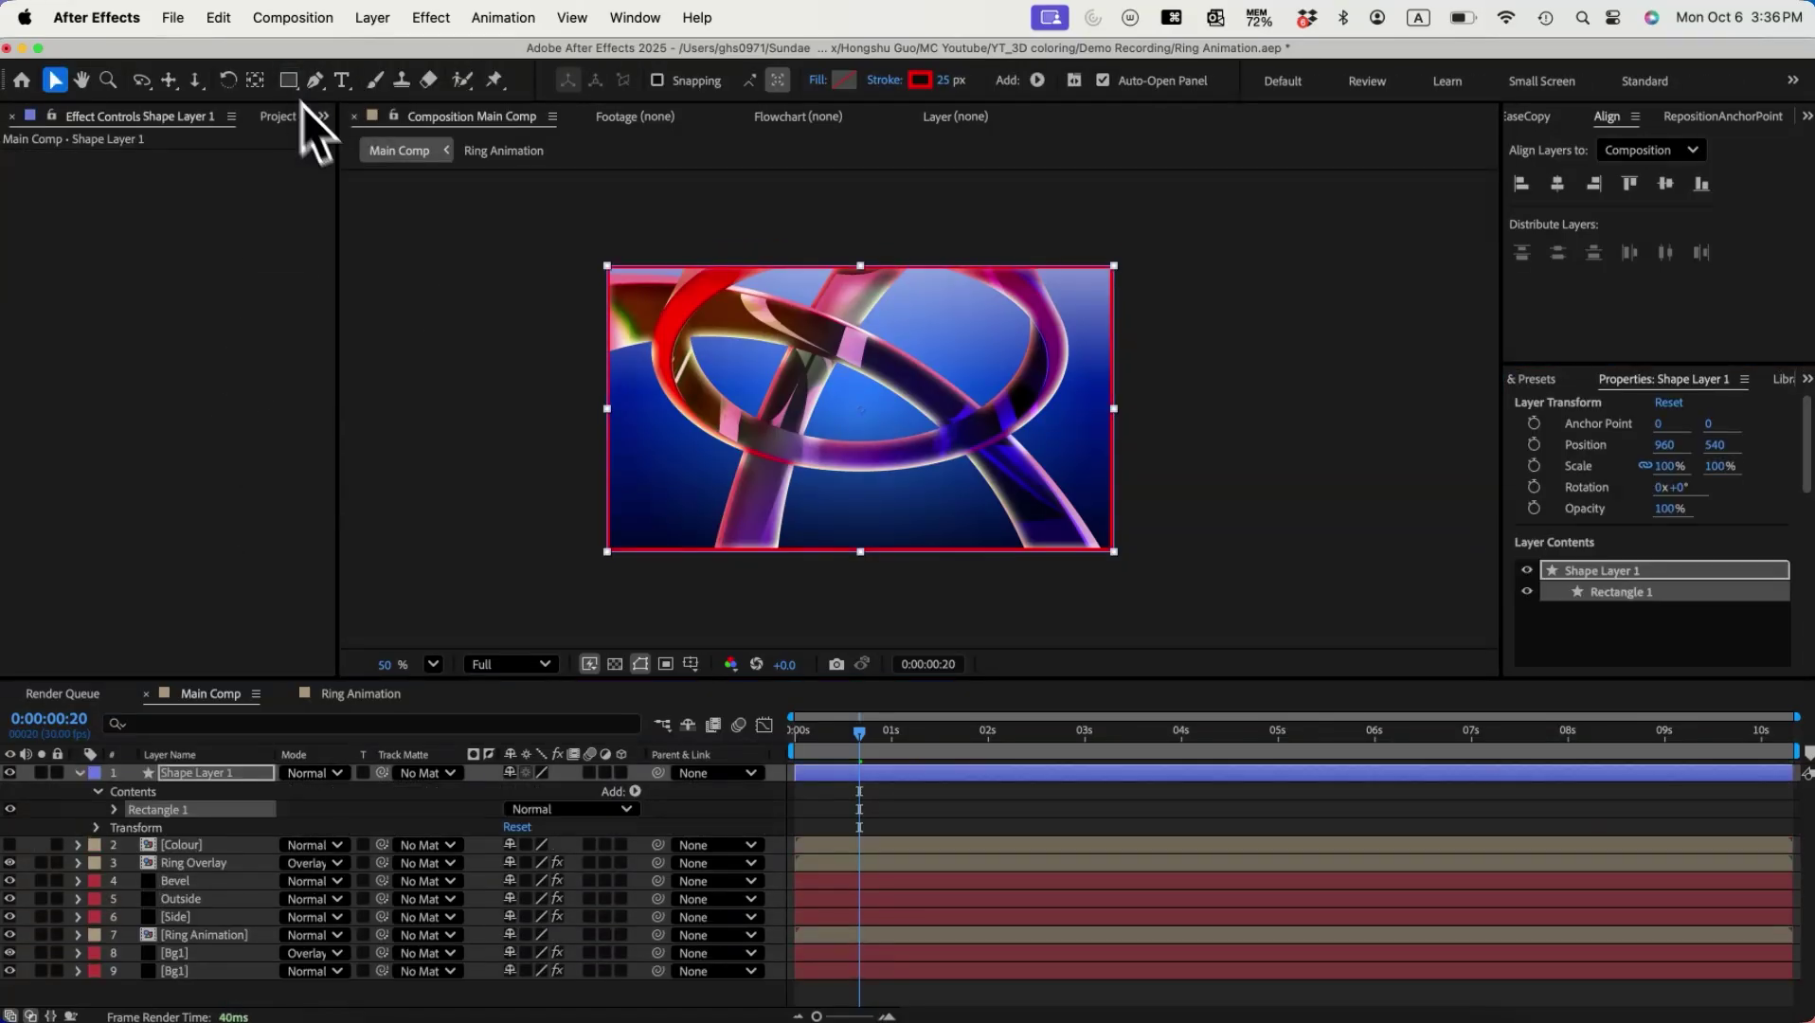
left_click(892, 87)
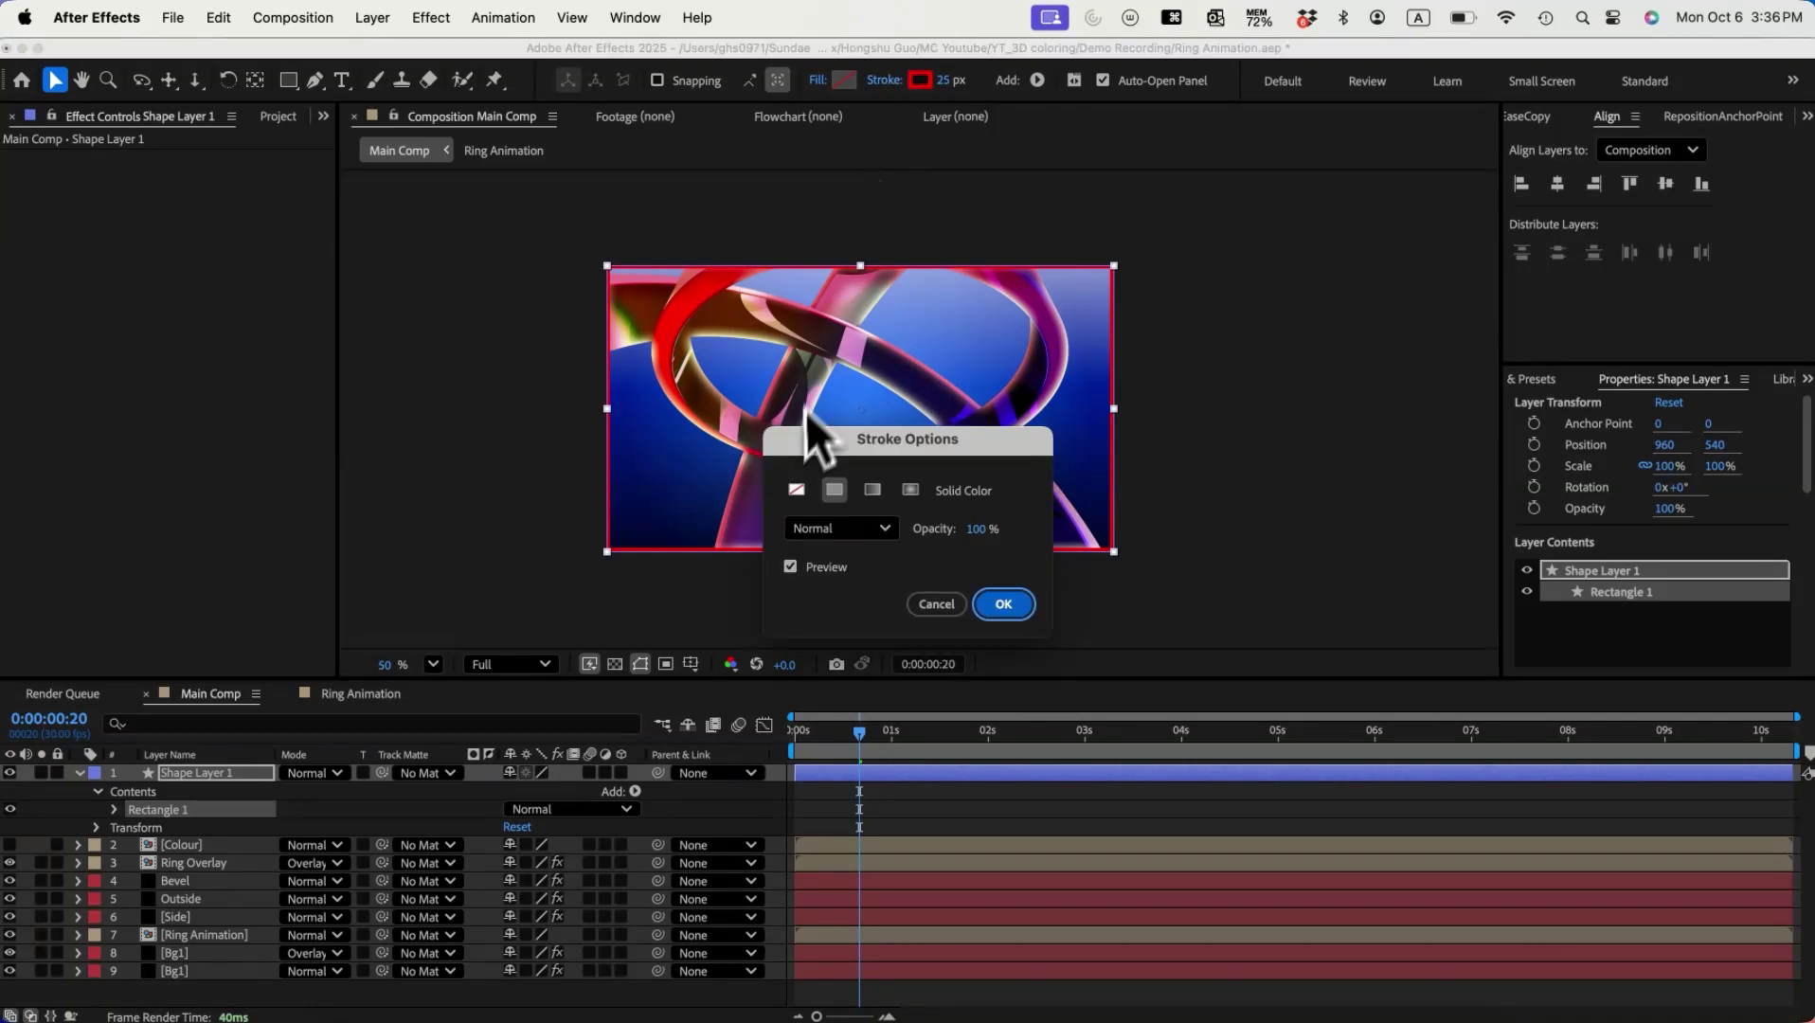
left_click(796, 489)
left_click(1003, 604)
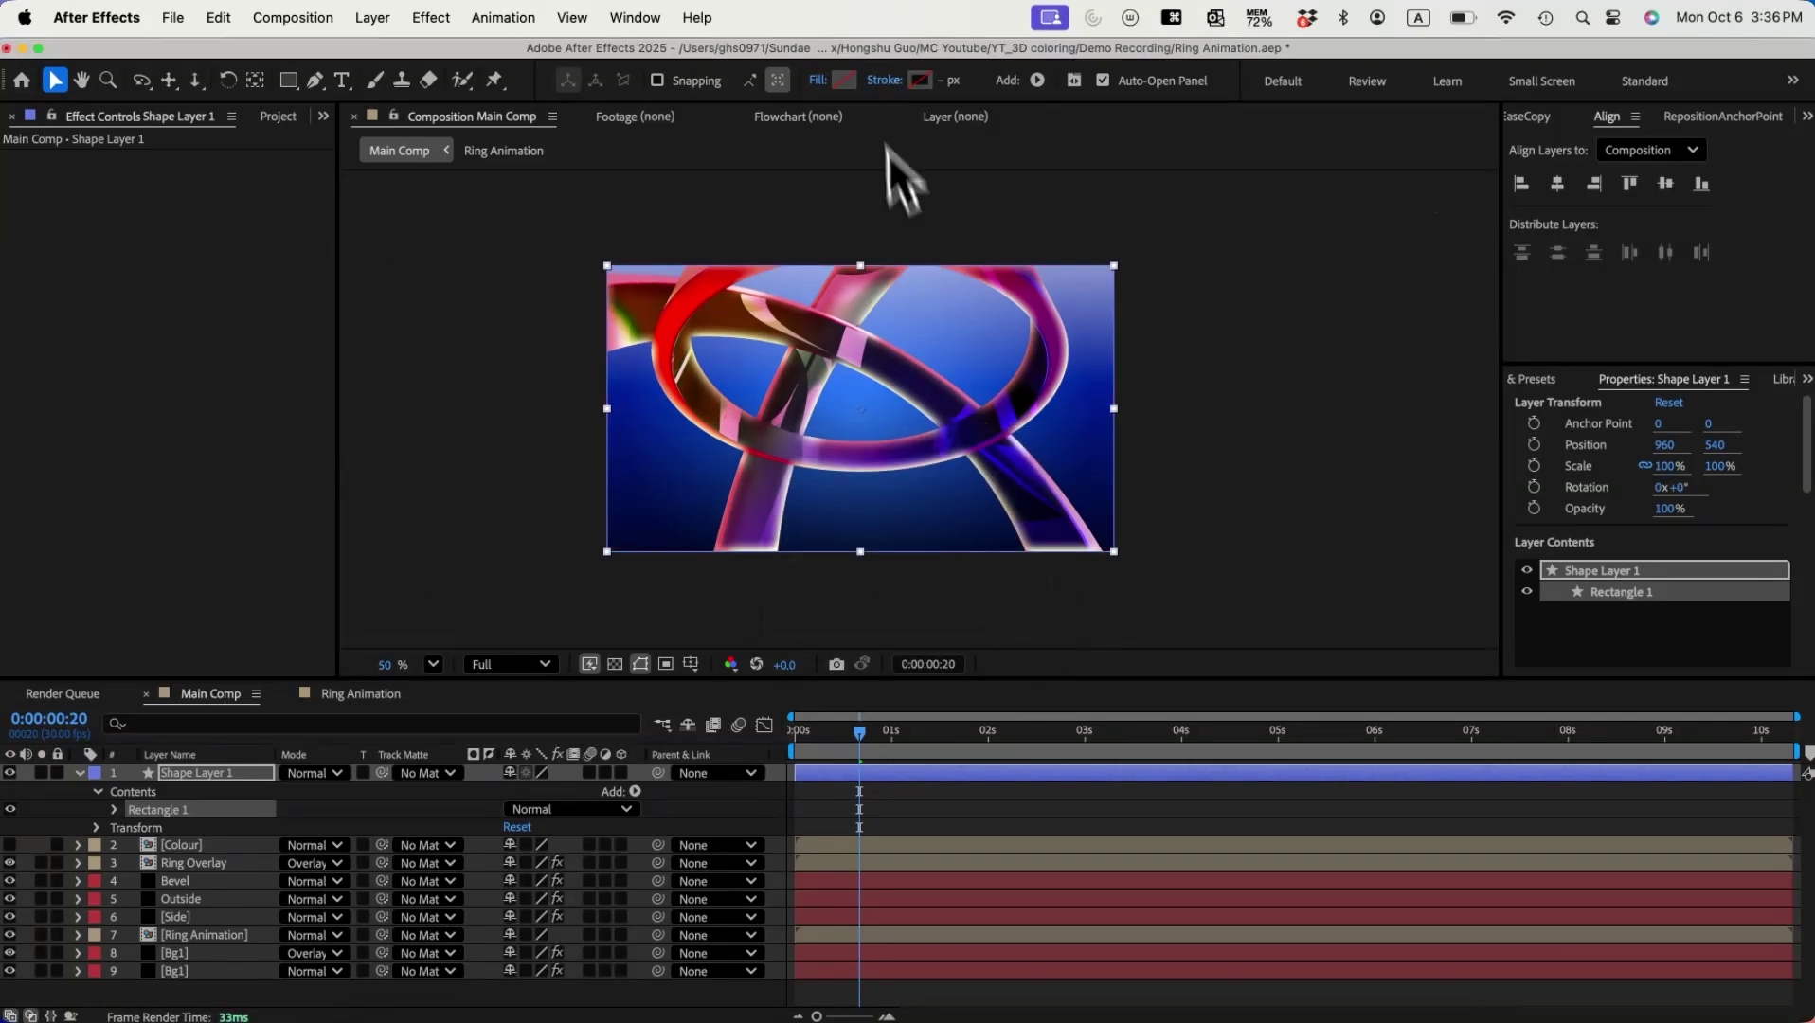
Step: Give the rectangle a linear gradient fill and stretch it diagonally, from magenta at lower left to navy at upper right
left_click(820, 84)
left_click(873, 489)
left_click(999, 604)
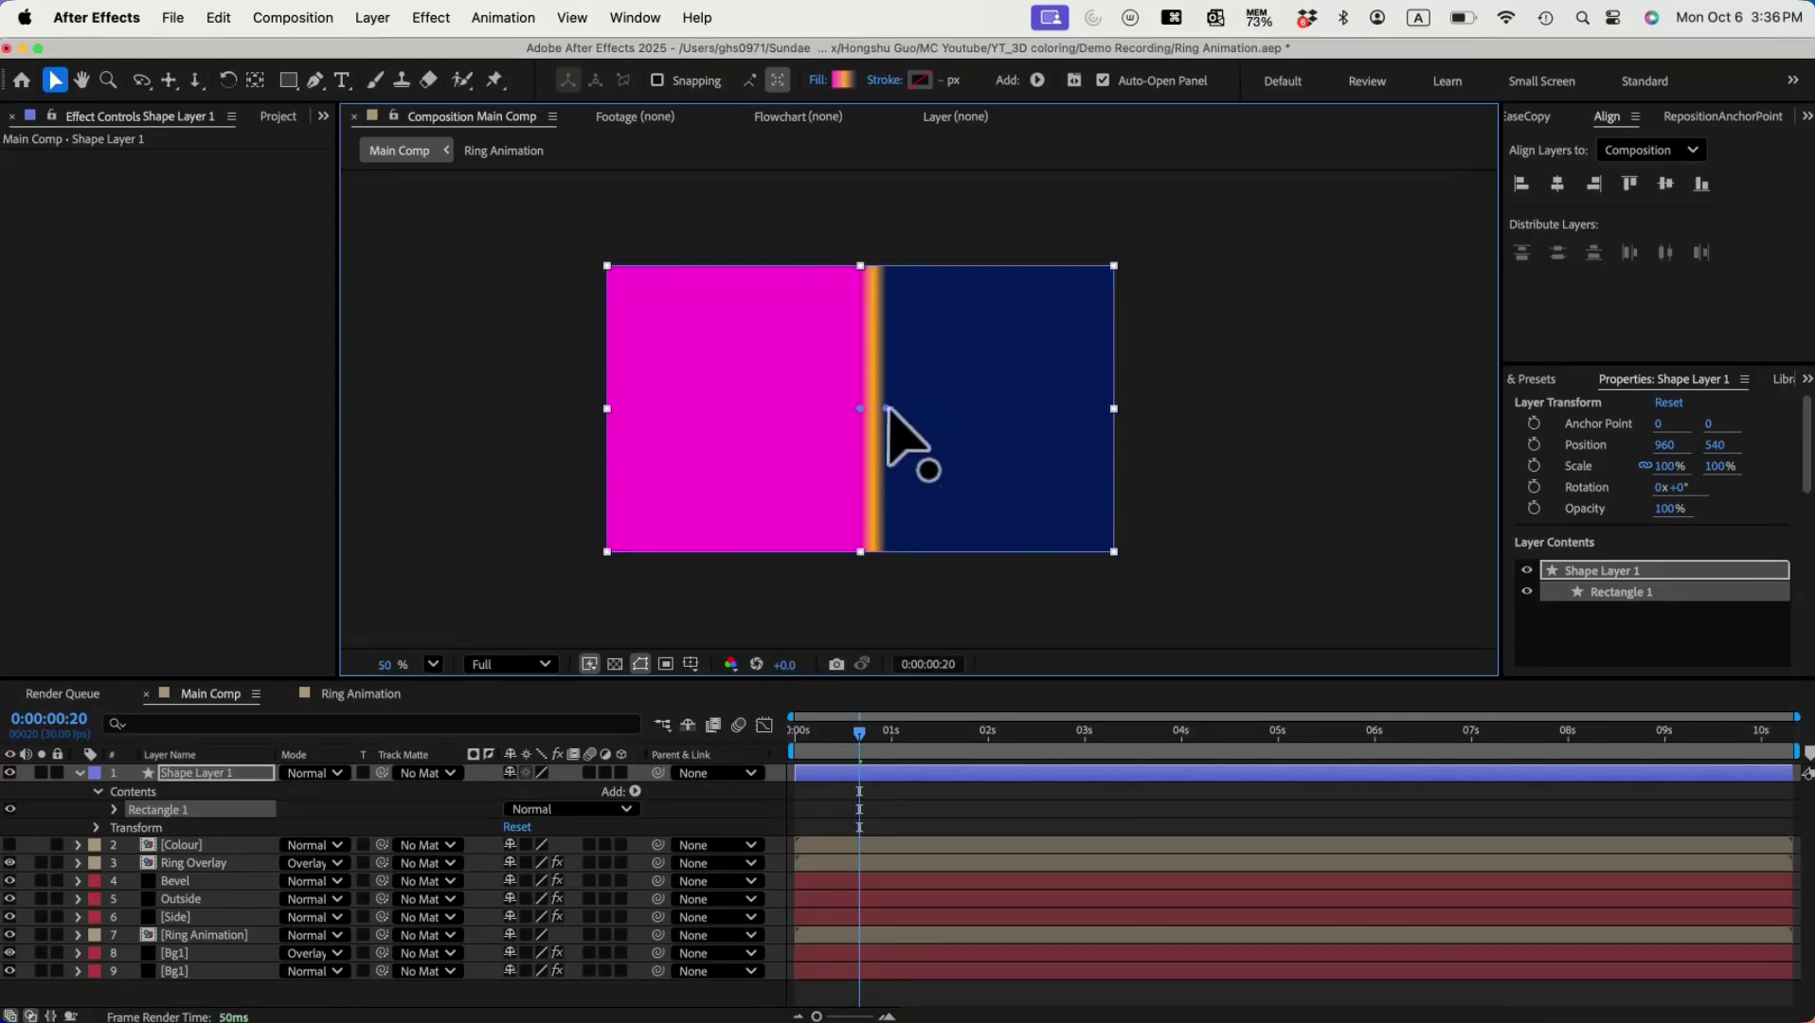
left_click_drag(886, 408, 1039, 271)
left_click_drag(859, 410, 707, 544)
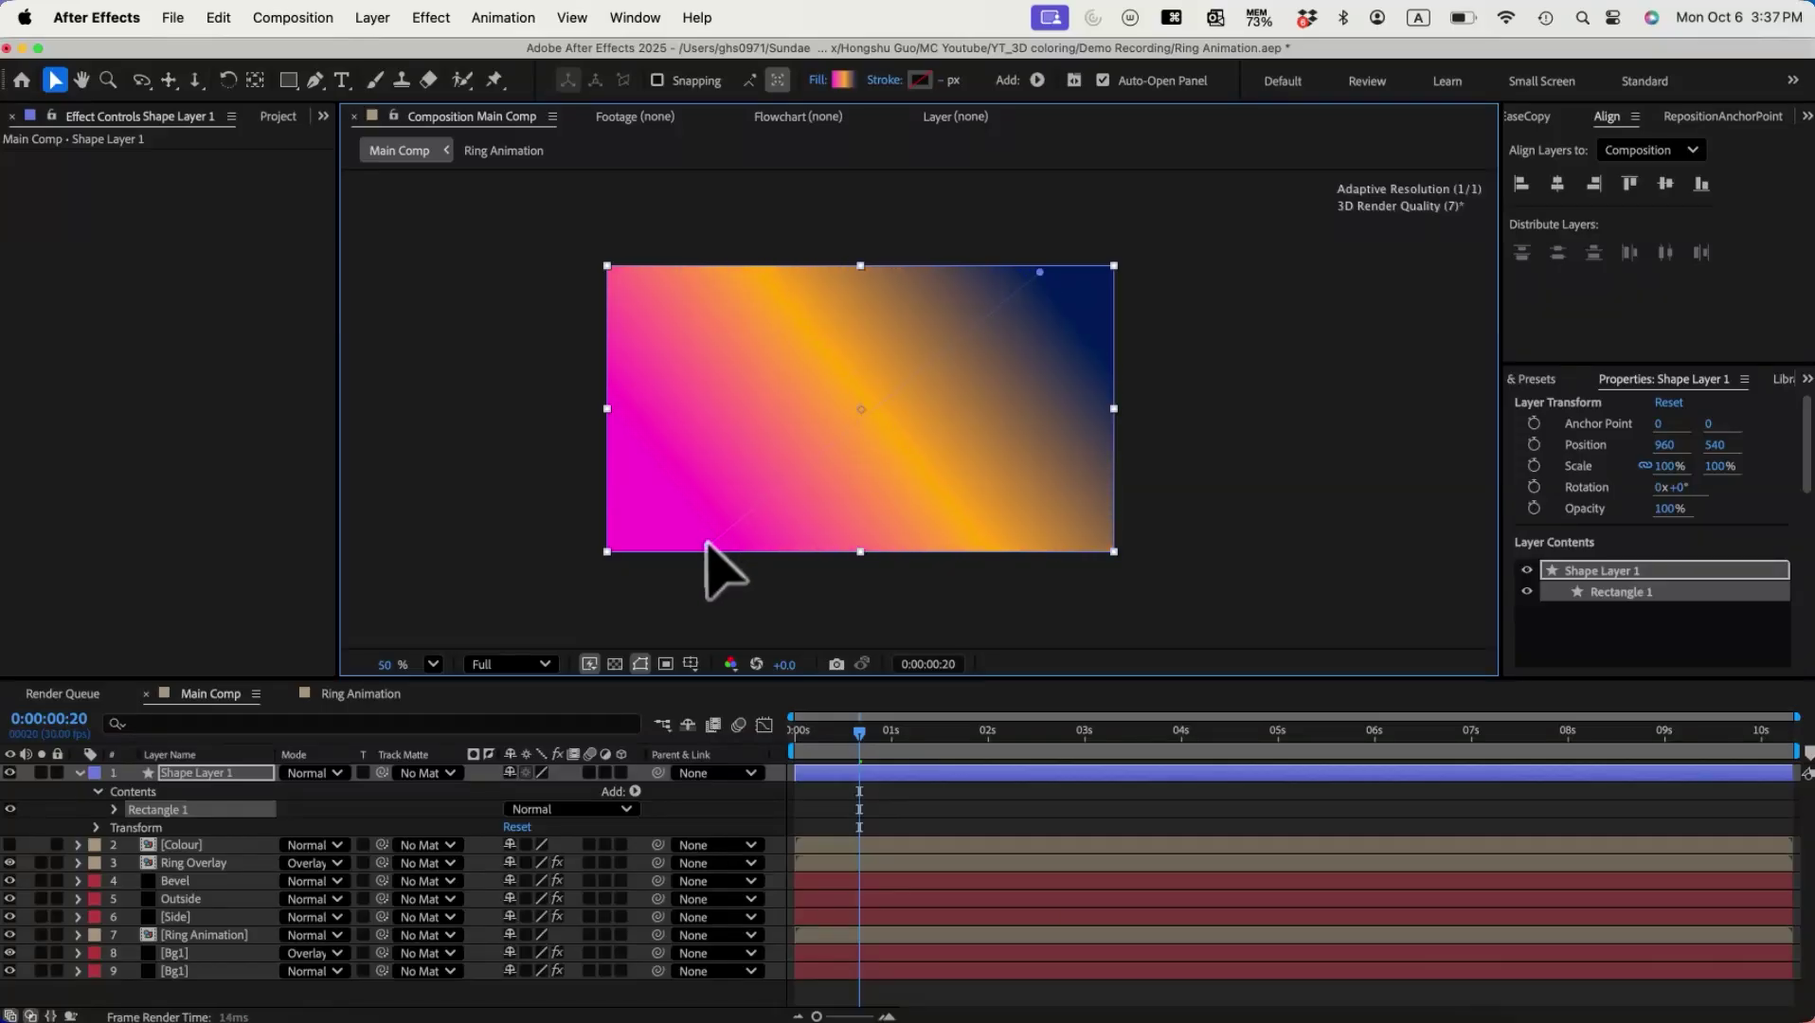
Step: Try Soft Light on Shape Layer 1, then set its blending mode to Overlay
left_click(219, 775)
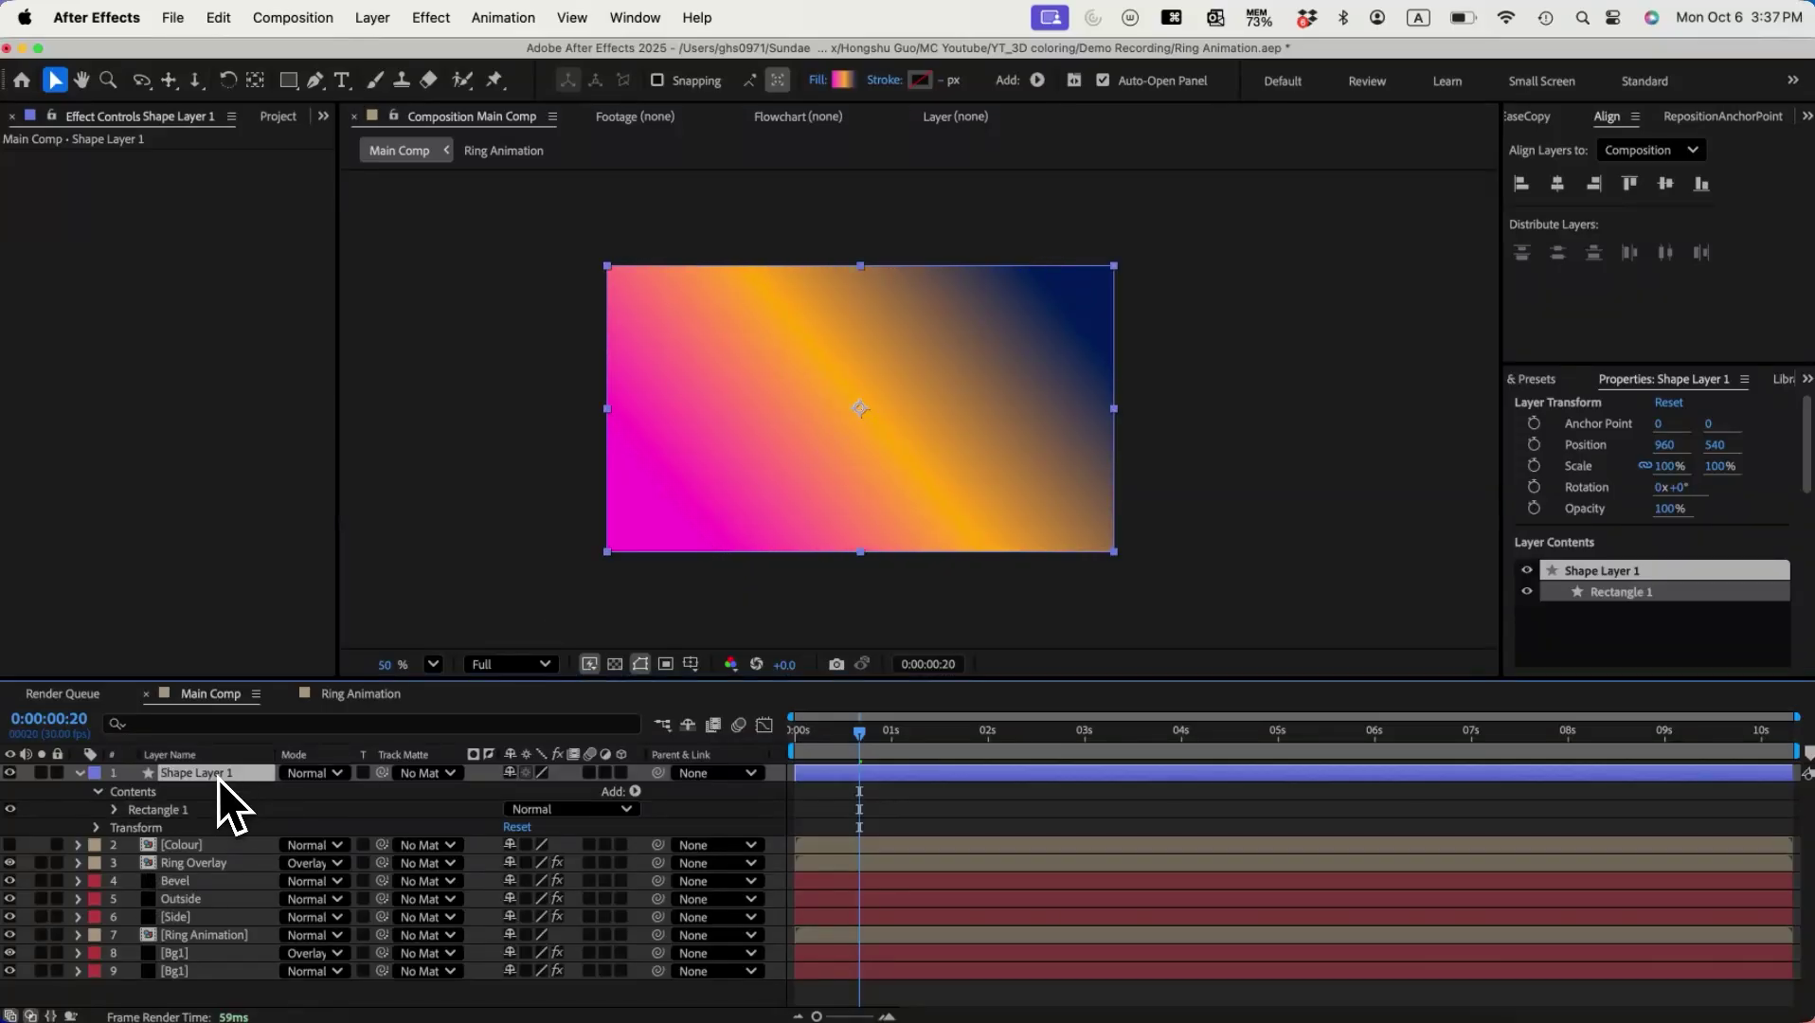
left_click(327, 773)
left_click(385, 490)
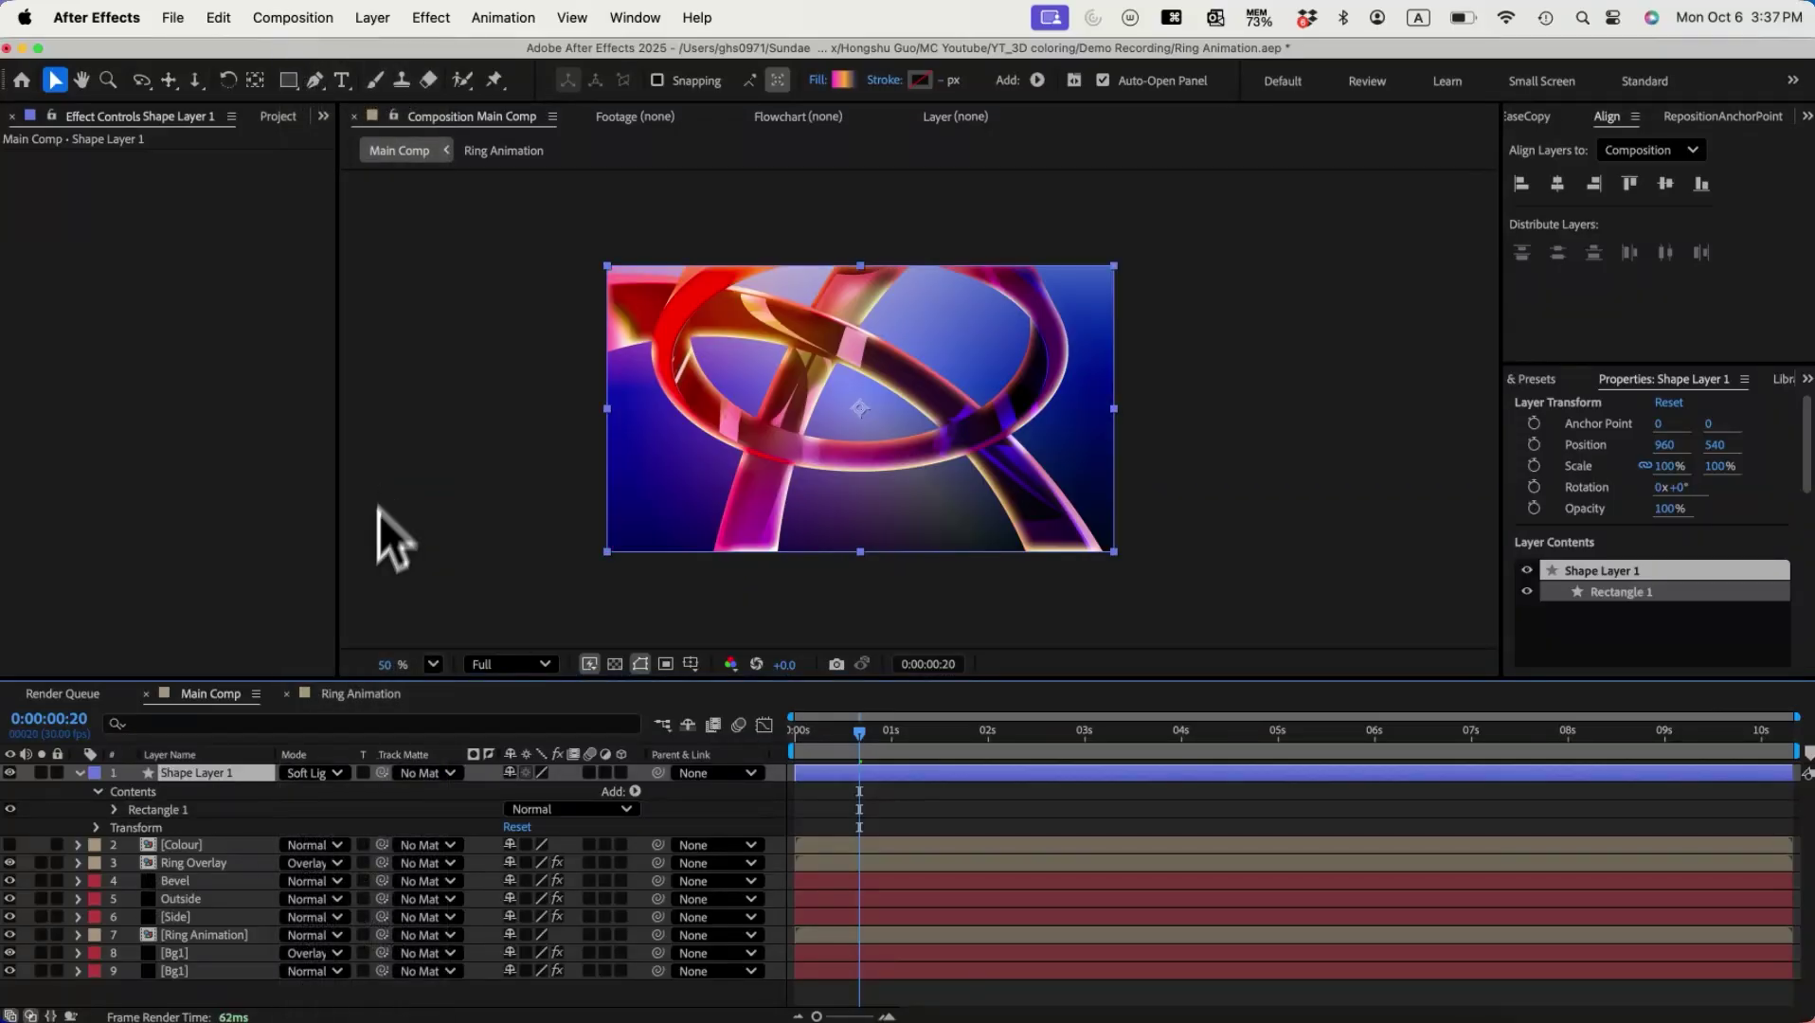
left_click(327, 773)
left_click(342, 471)
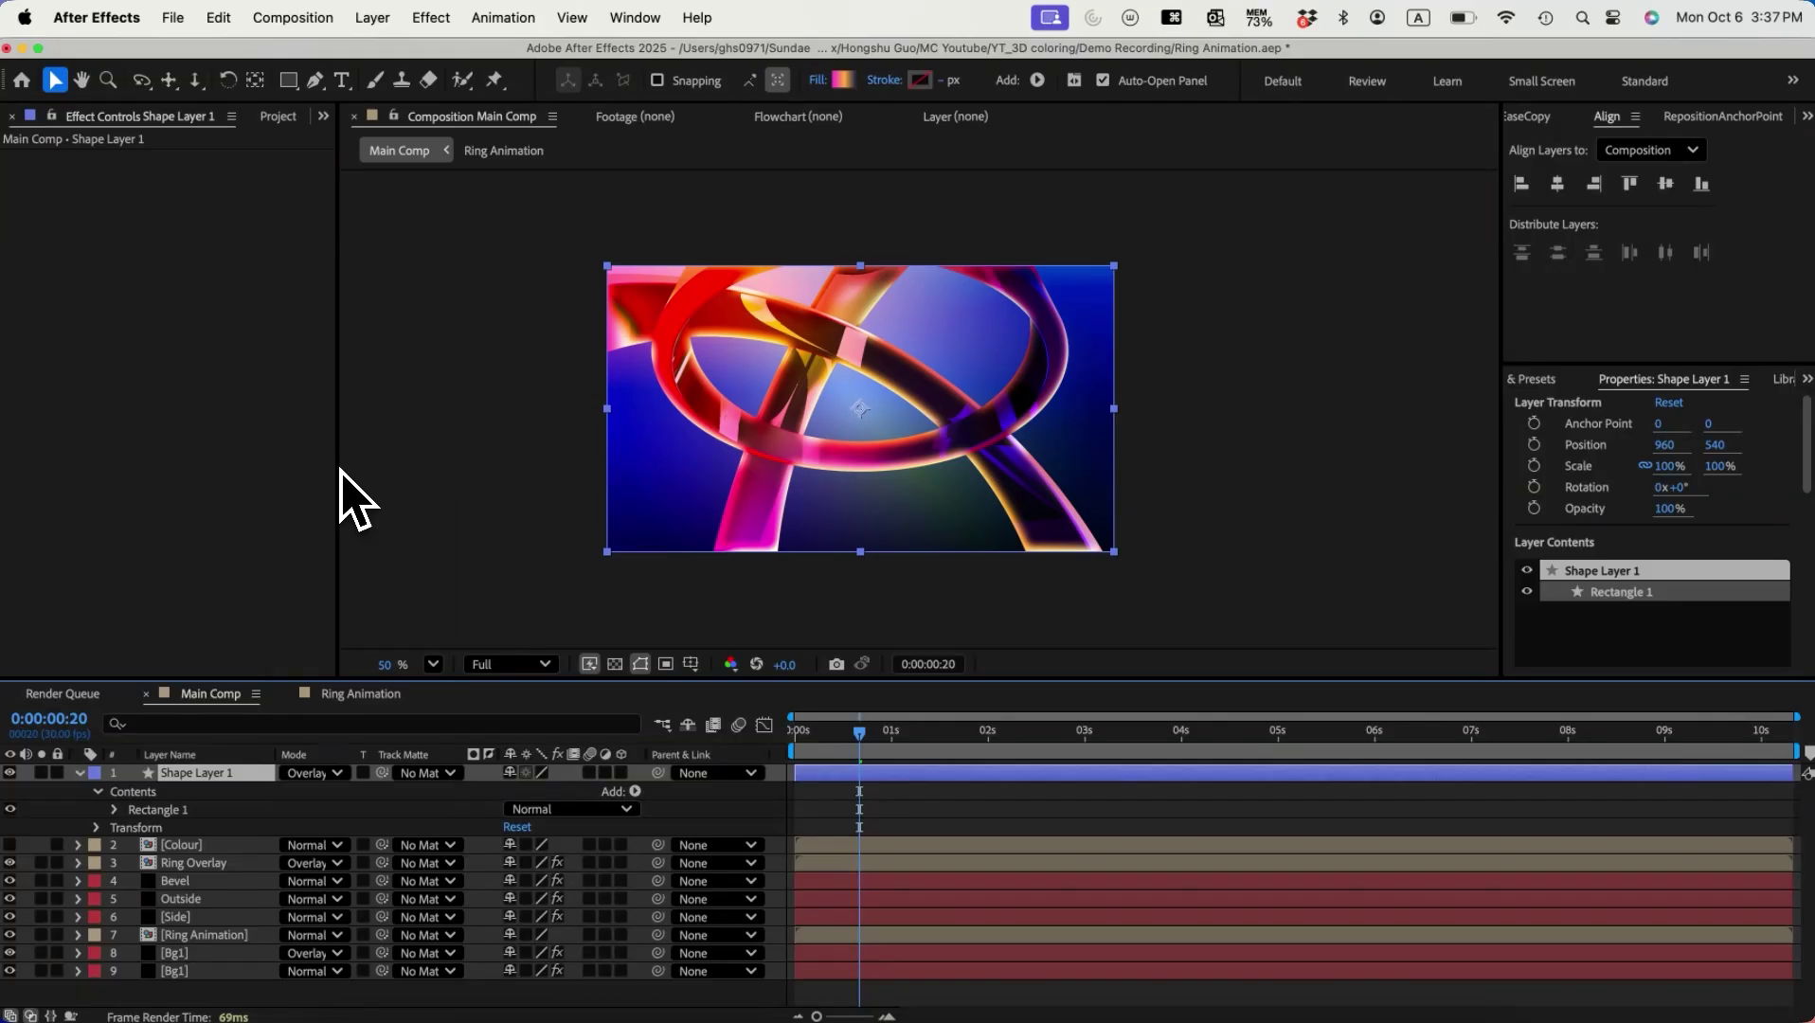
Step: Scrub to 0:00:01:07 and set the opacity of Ring Overlay's Gradient Overlay style to 75%
left_click_drag(815, 739, 907, 734)
left_click_drag(928, 734, 977, 703)
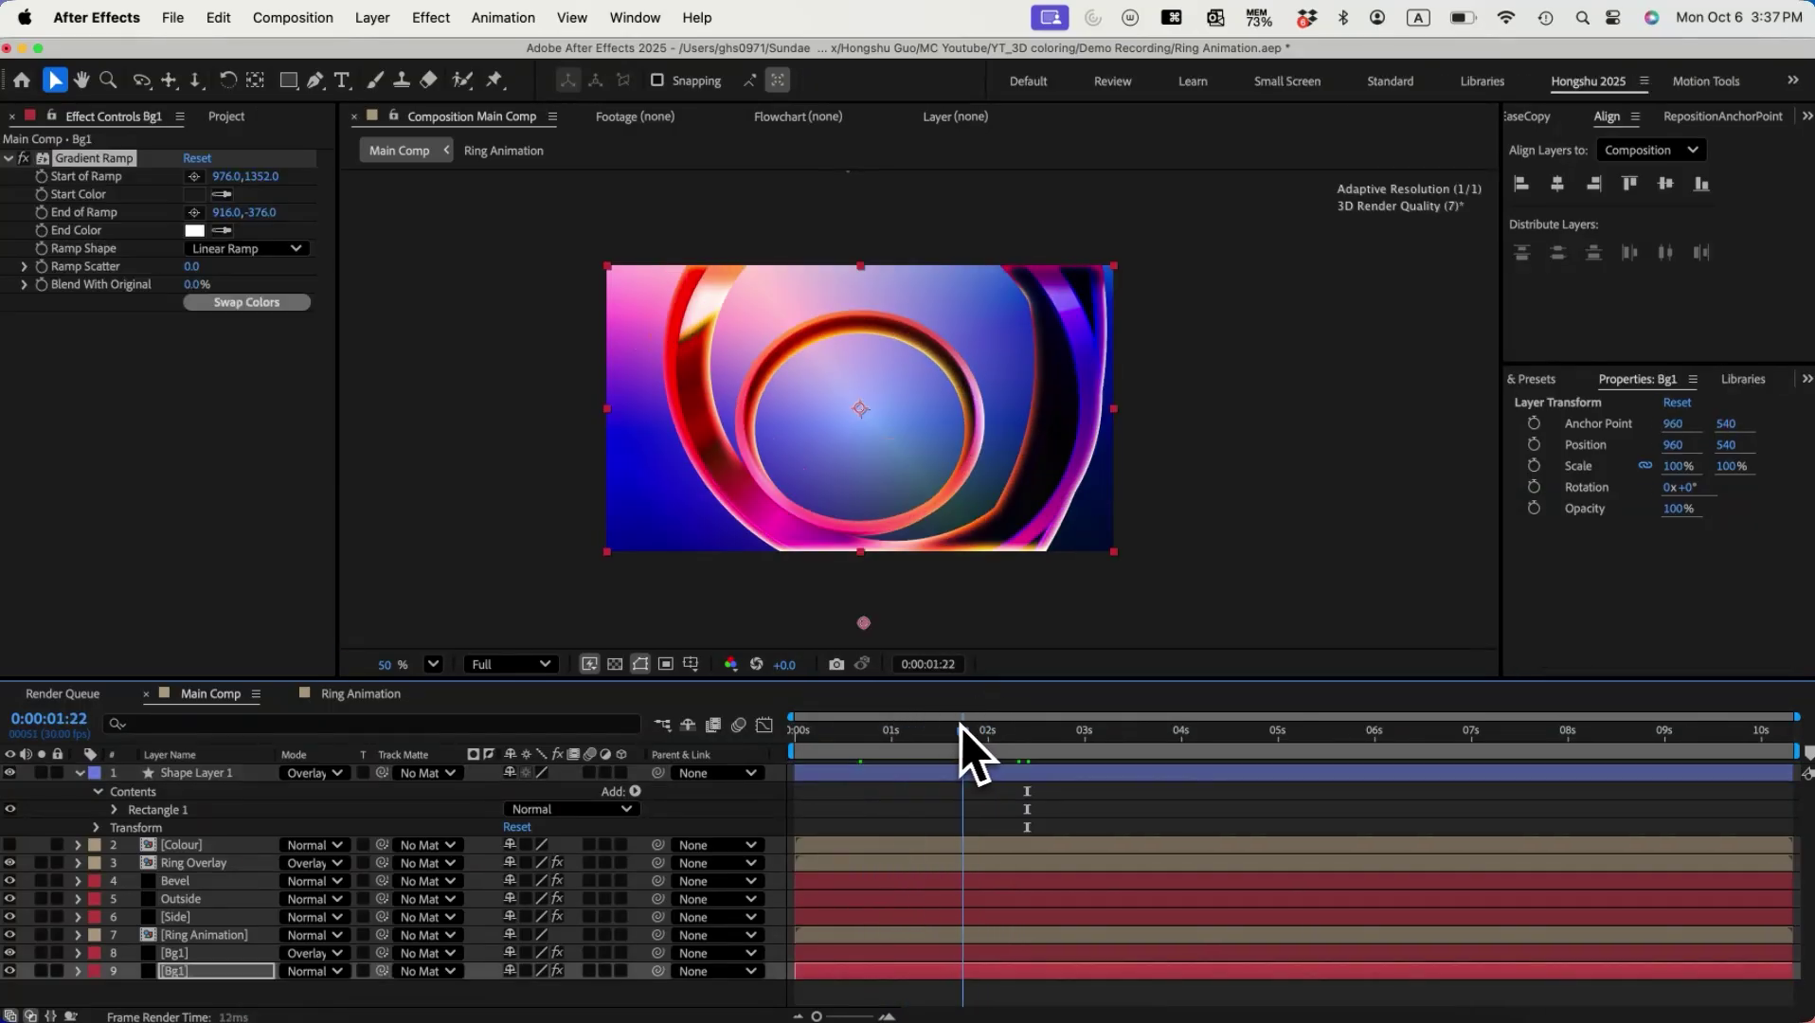
left_click_drag(959, 753, 916, 713)
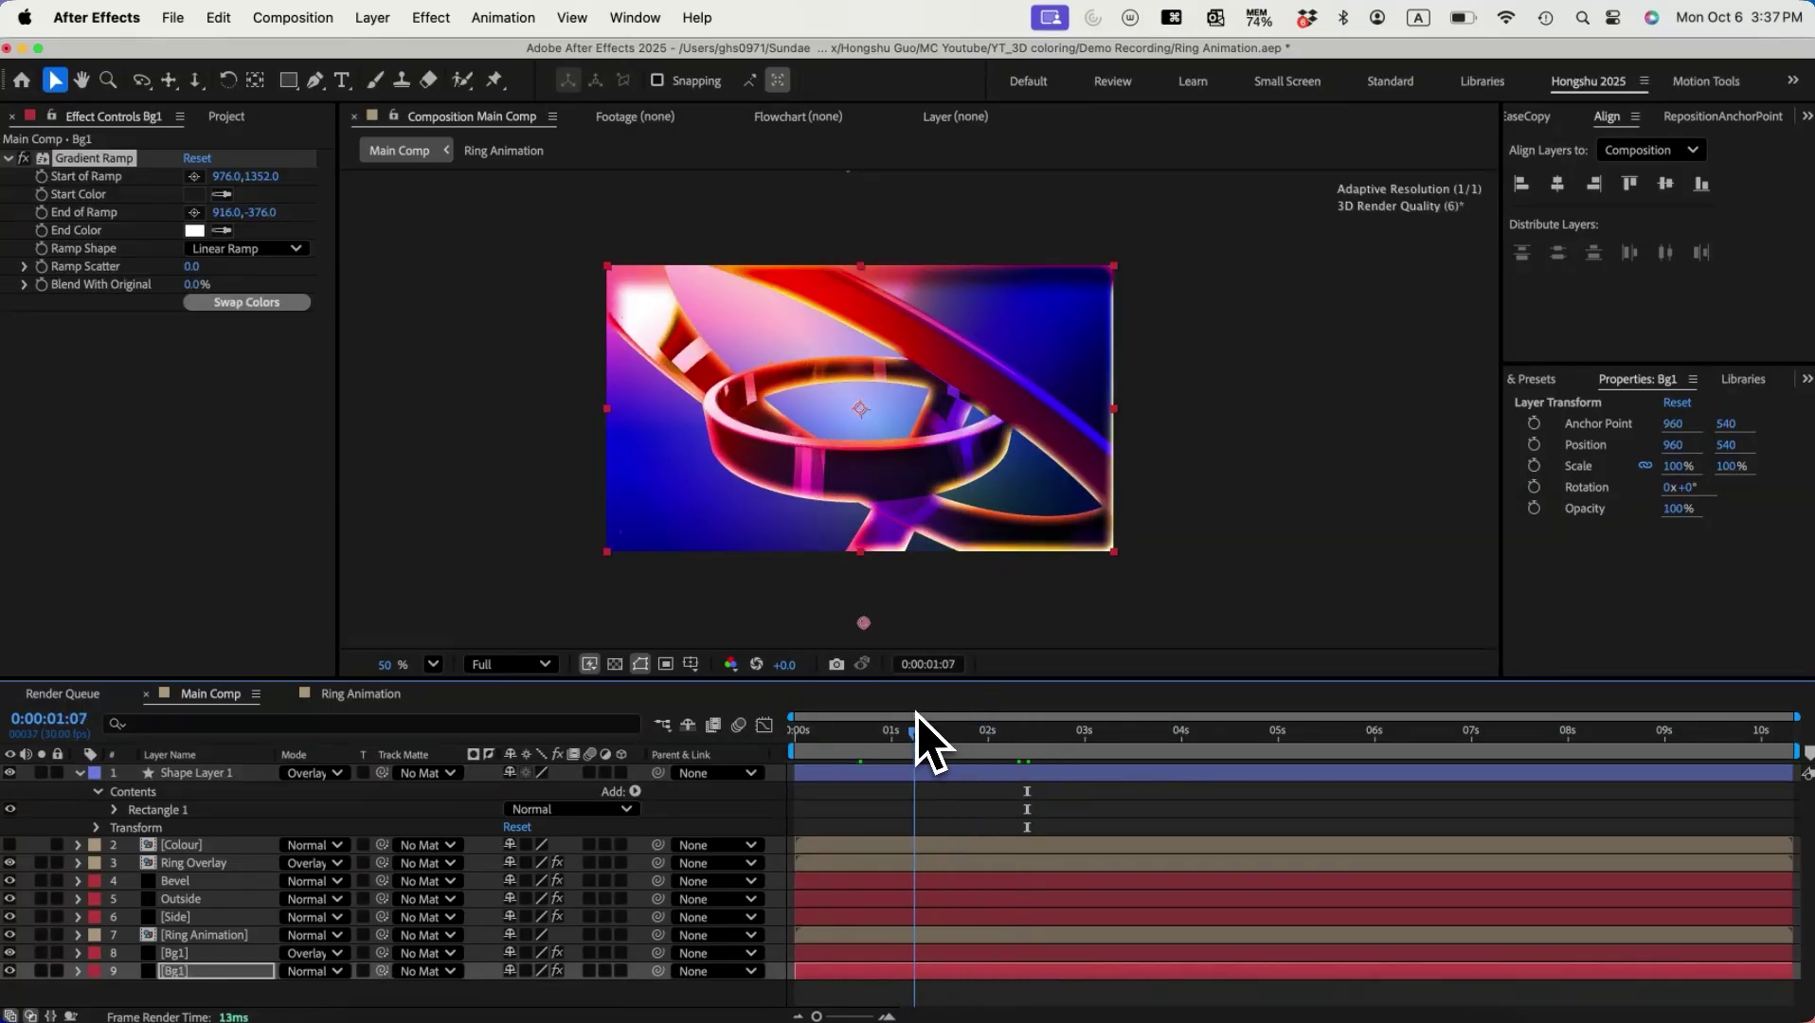
left_click(188, 864)
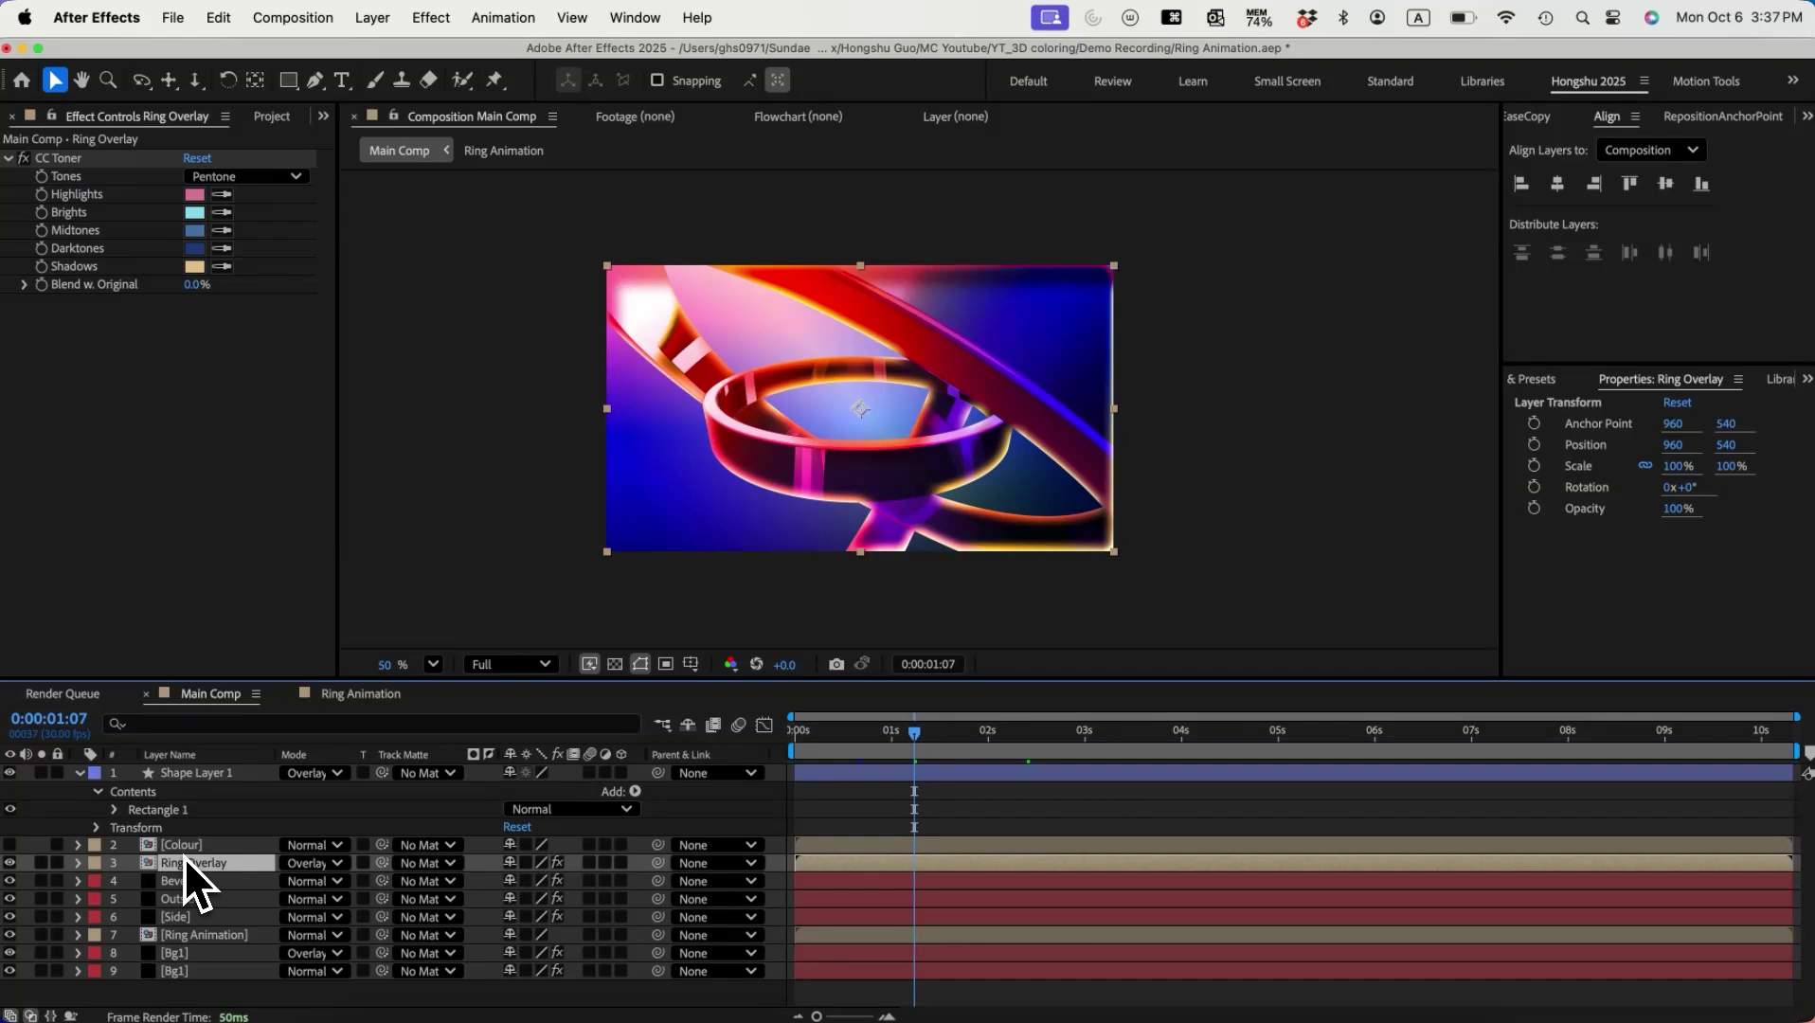
left_click(78, 863)
scroll(90, 910, "down", 3)
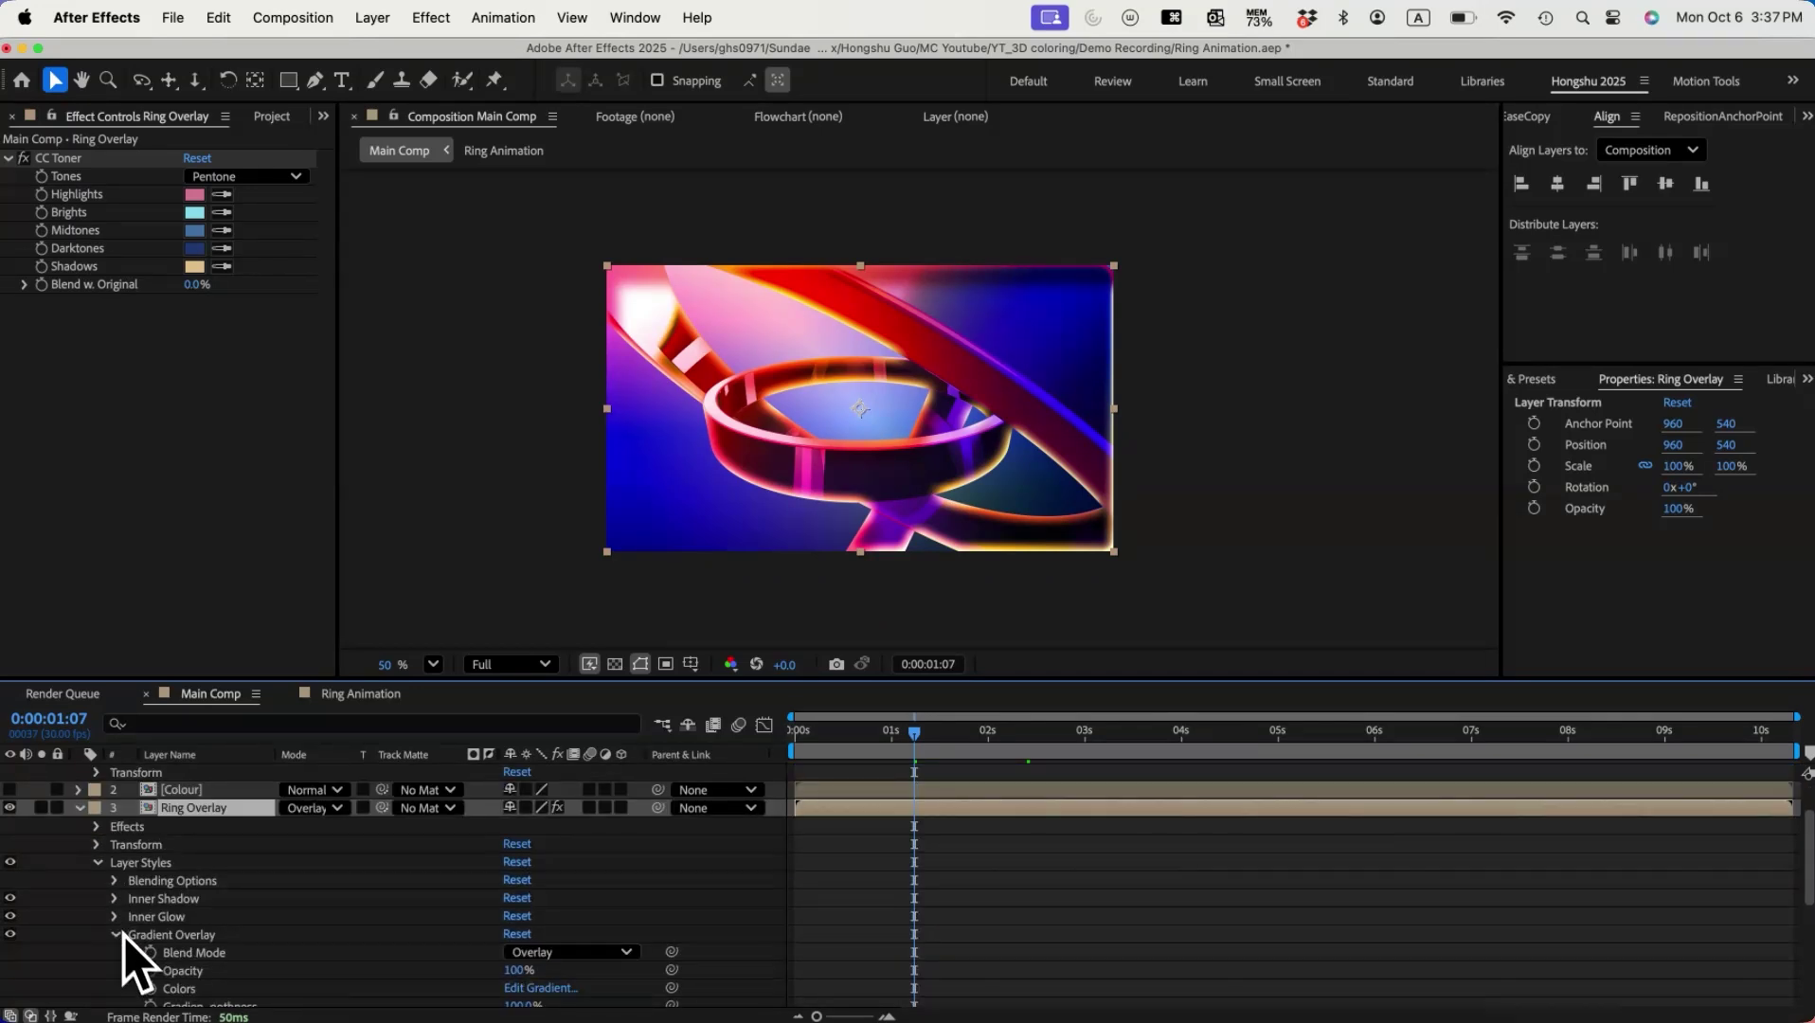
scroll(176, 953, "down", 2)
left_click_drag(527, 940, 419, 938)
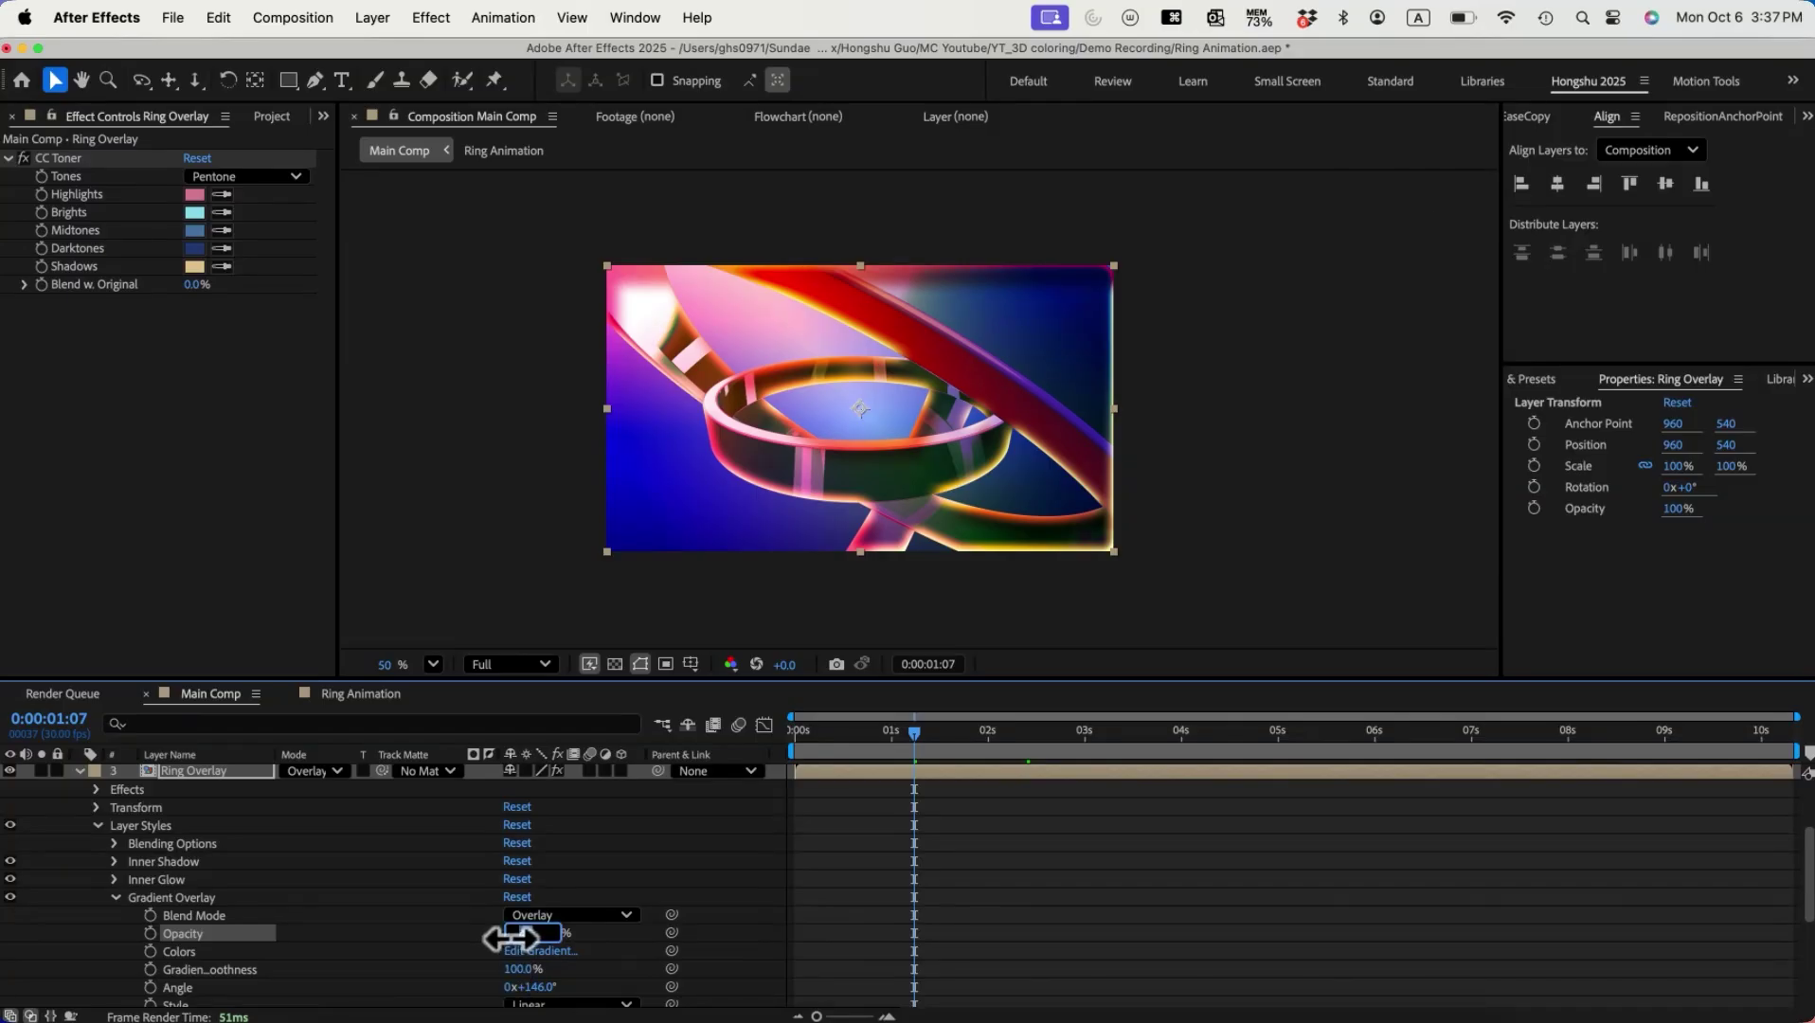
type("75")
key("Return")
Step: Add an adjustment layer above Shape Layer 1, with the playhead at 0:00:02:16
left_click_drag(817, 743, 1089, 741)
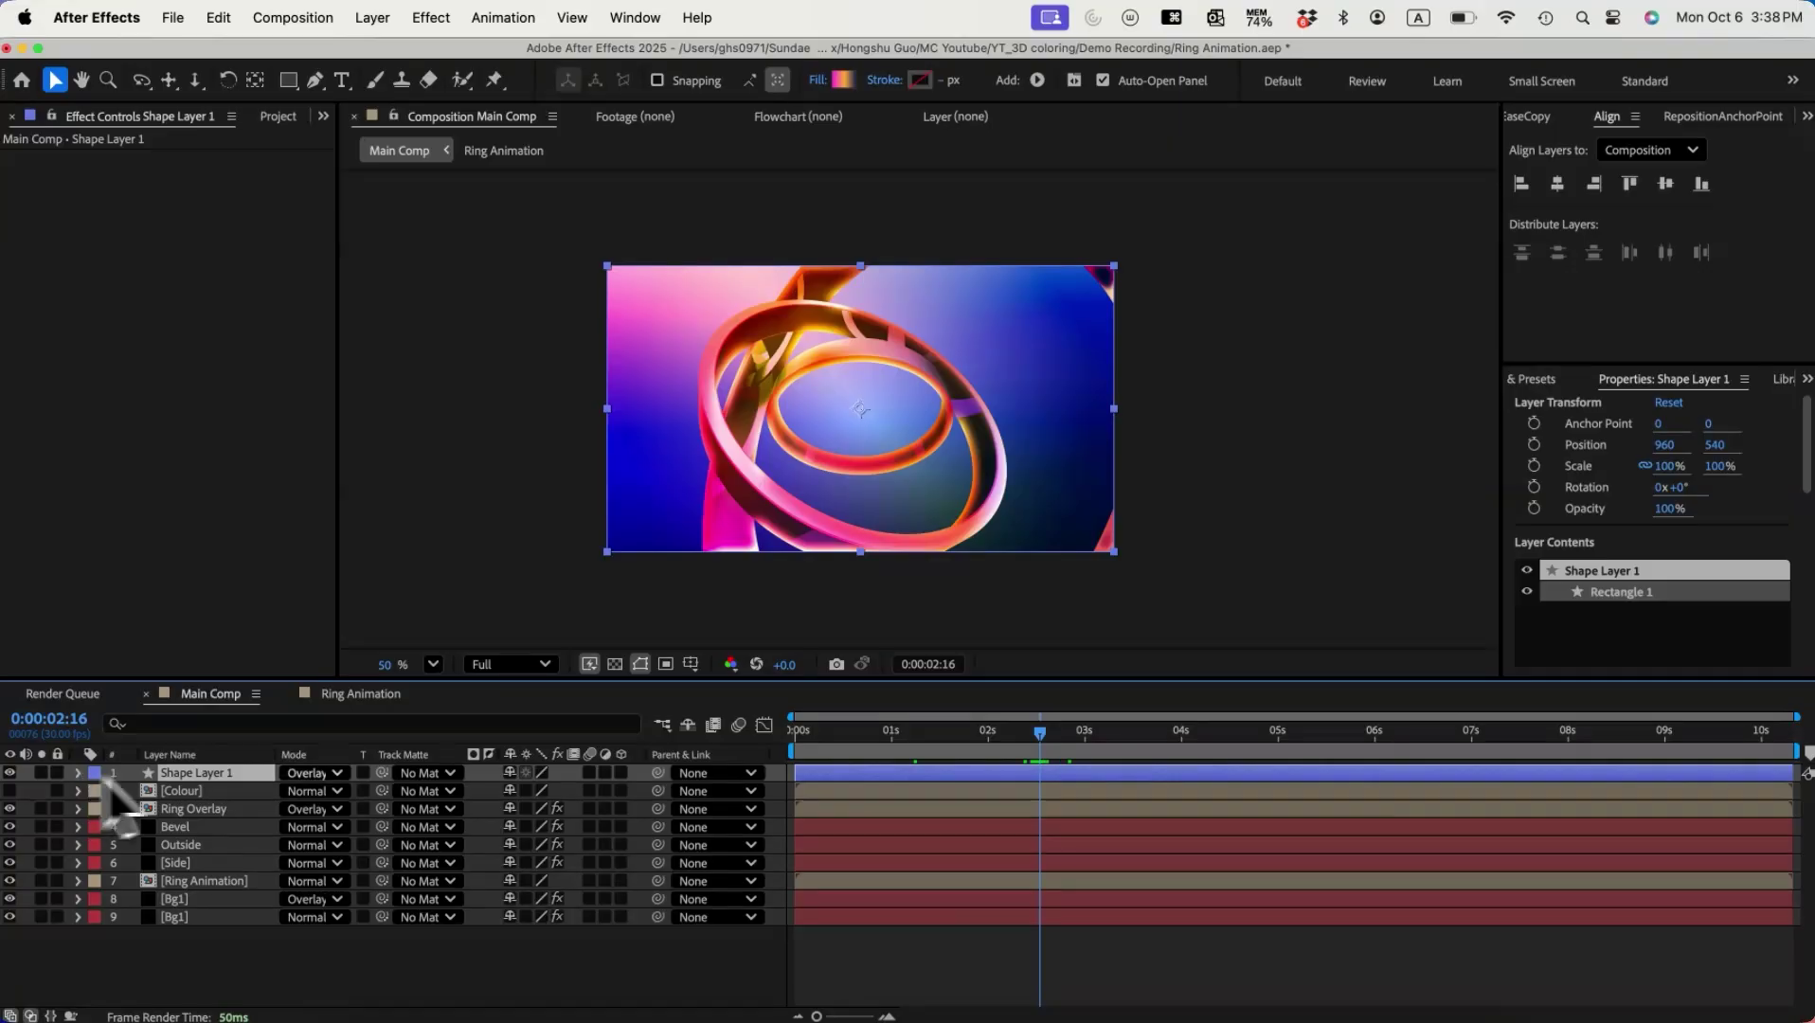
left_click(384, 17)
mouse_move(410, 56)
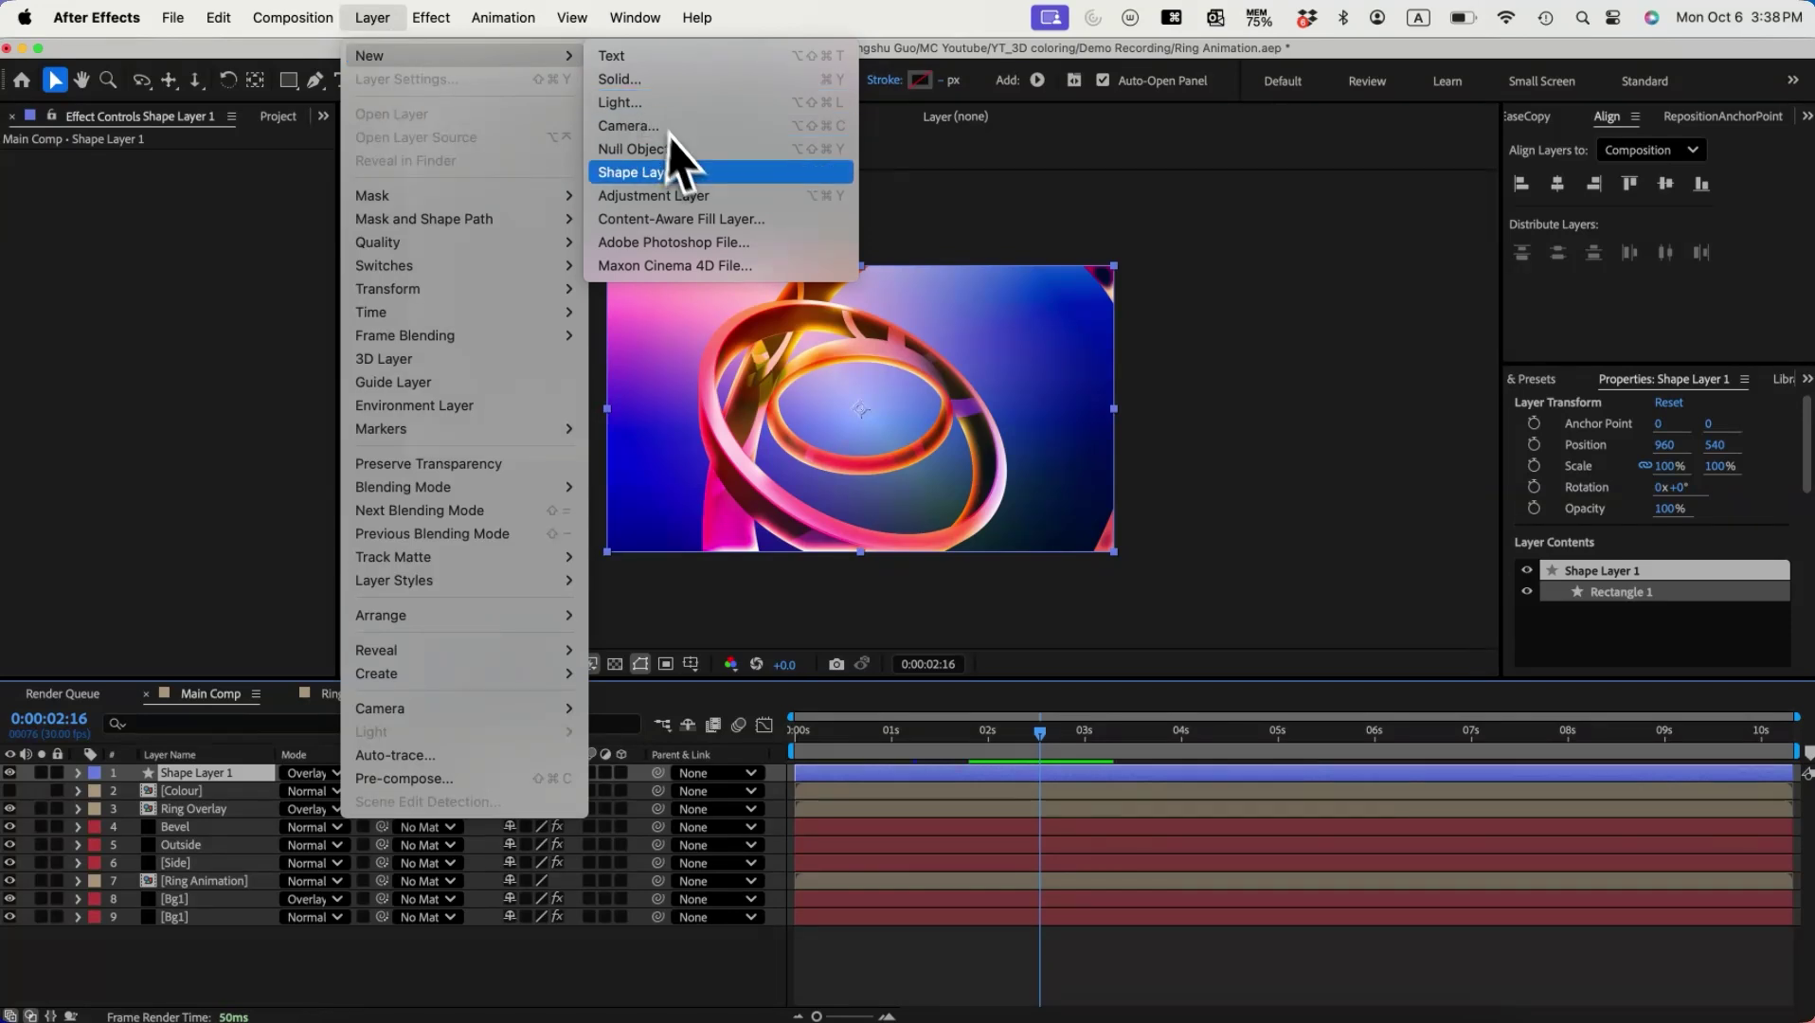
left_click(673, 194)
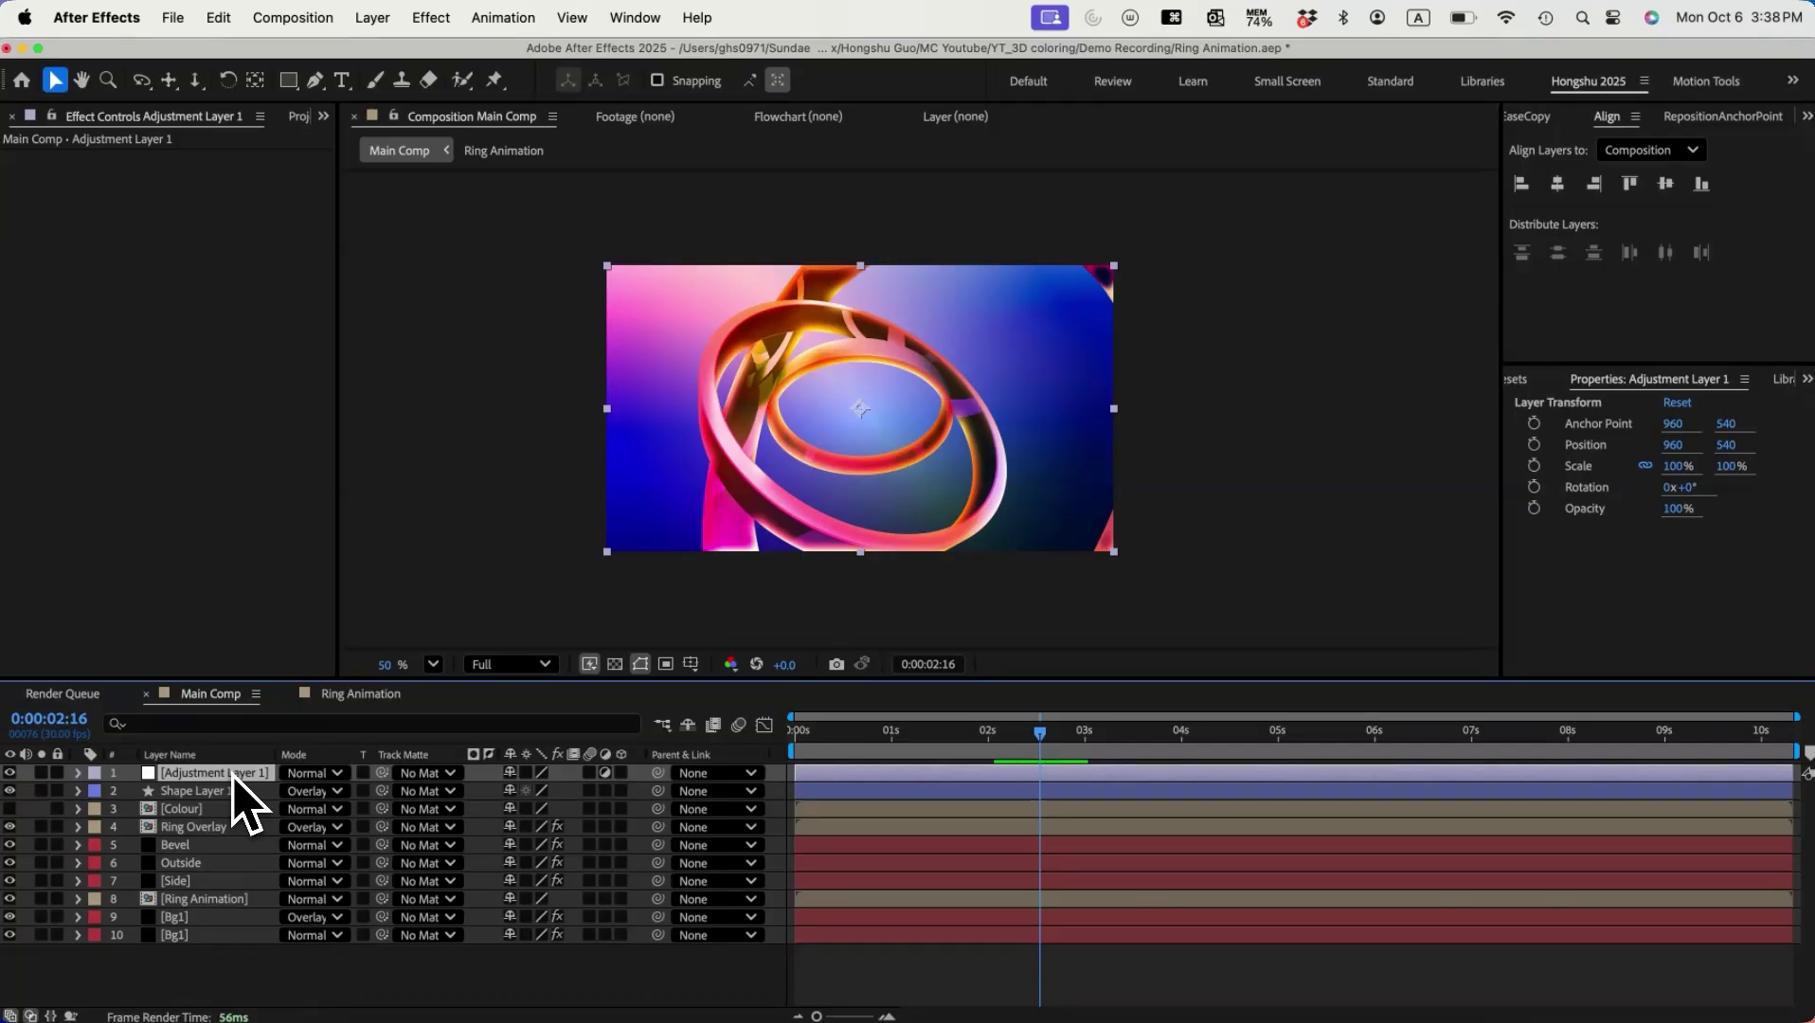
Step: Apply CC Light Rays to Adjustment Layer 1 and try its center at several points around the rings
left_click(1516, 379)
left_click_drag(1594, 462, 995, 365)
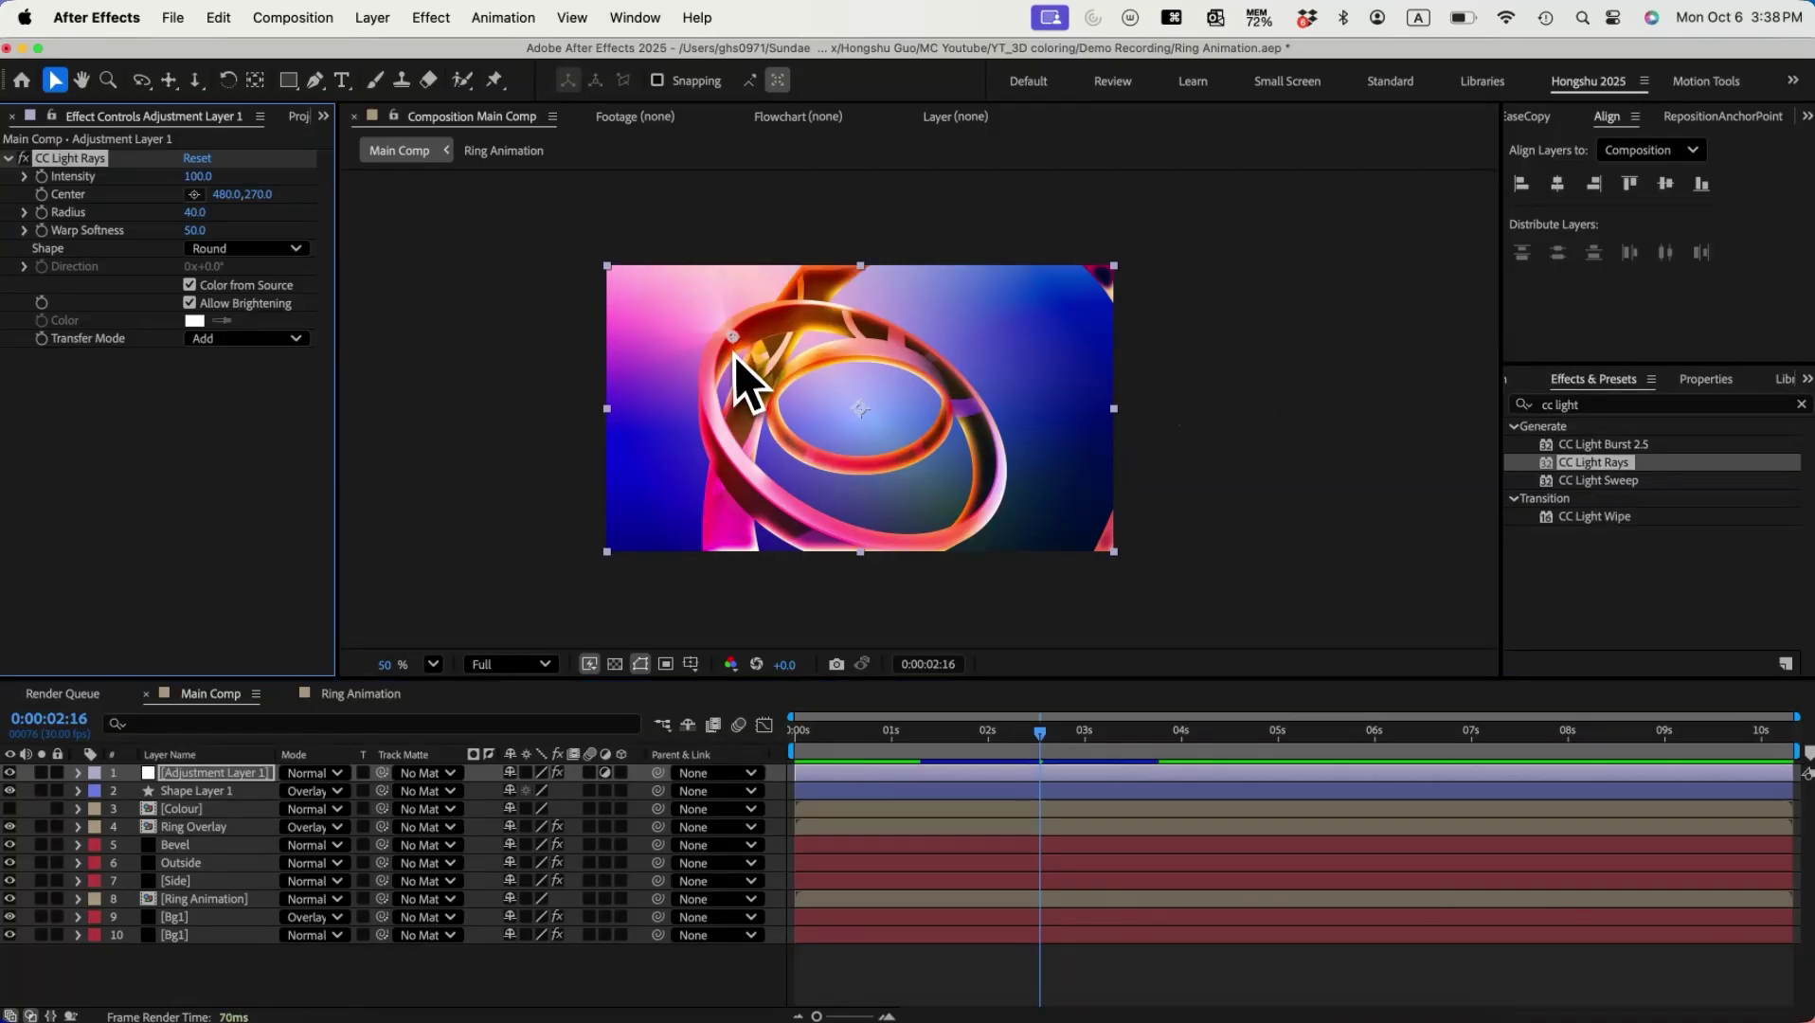
left_click_drag(735, 352, 777, 438)
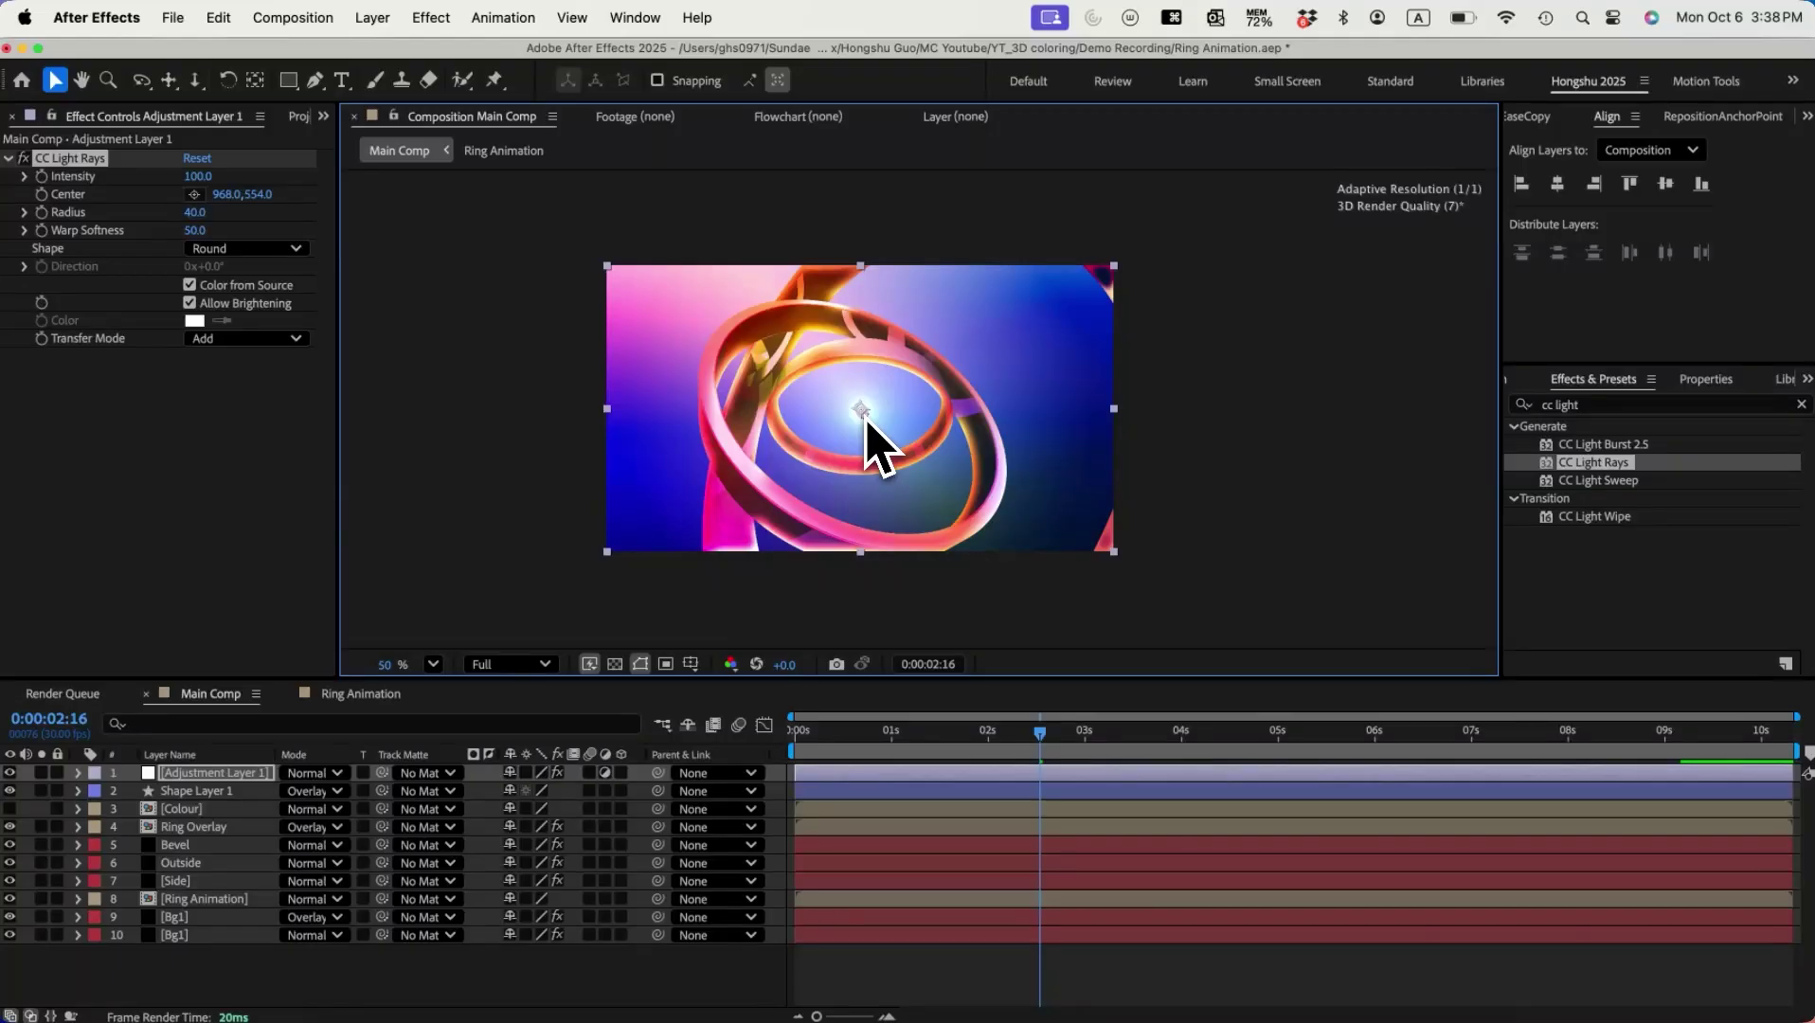
left_click_drag(755, 490, 779, 466)
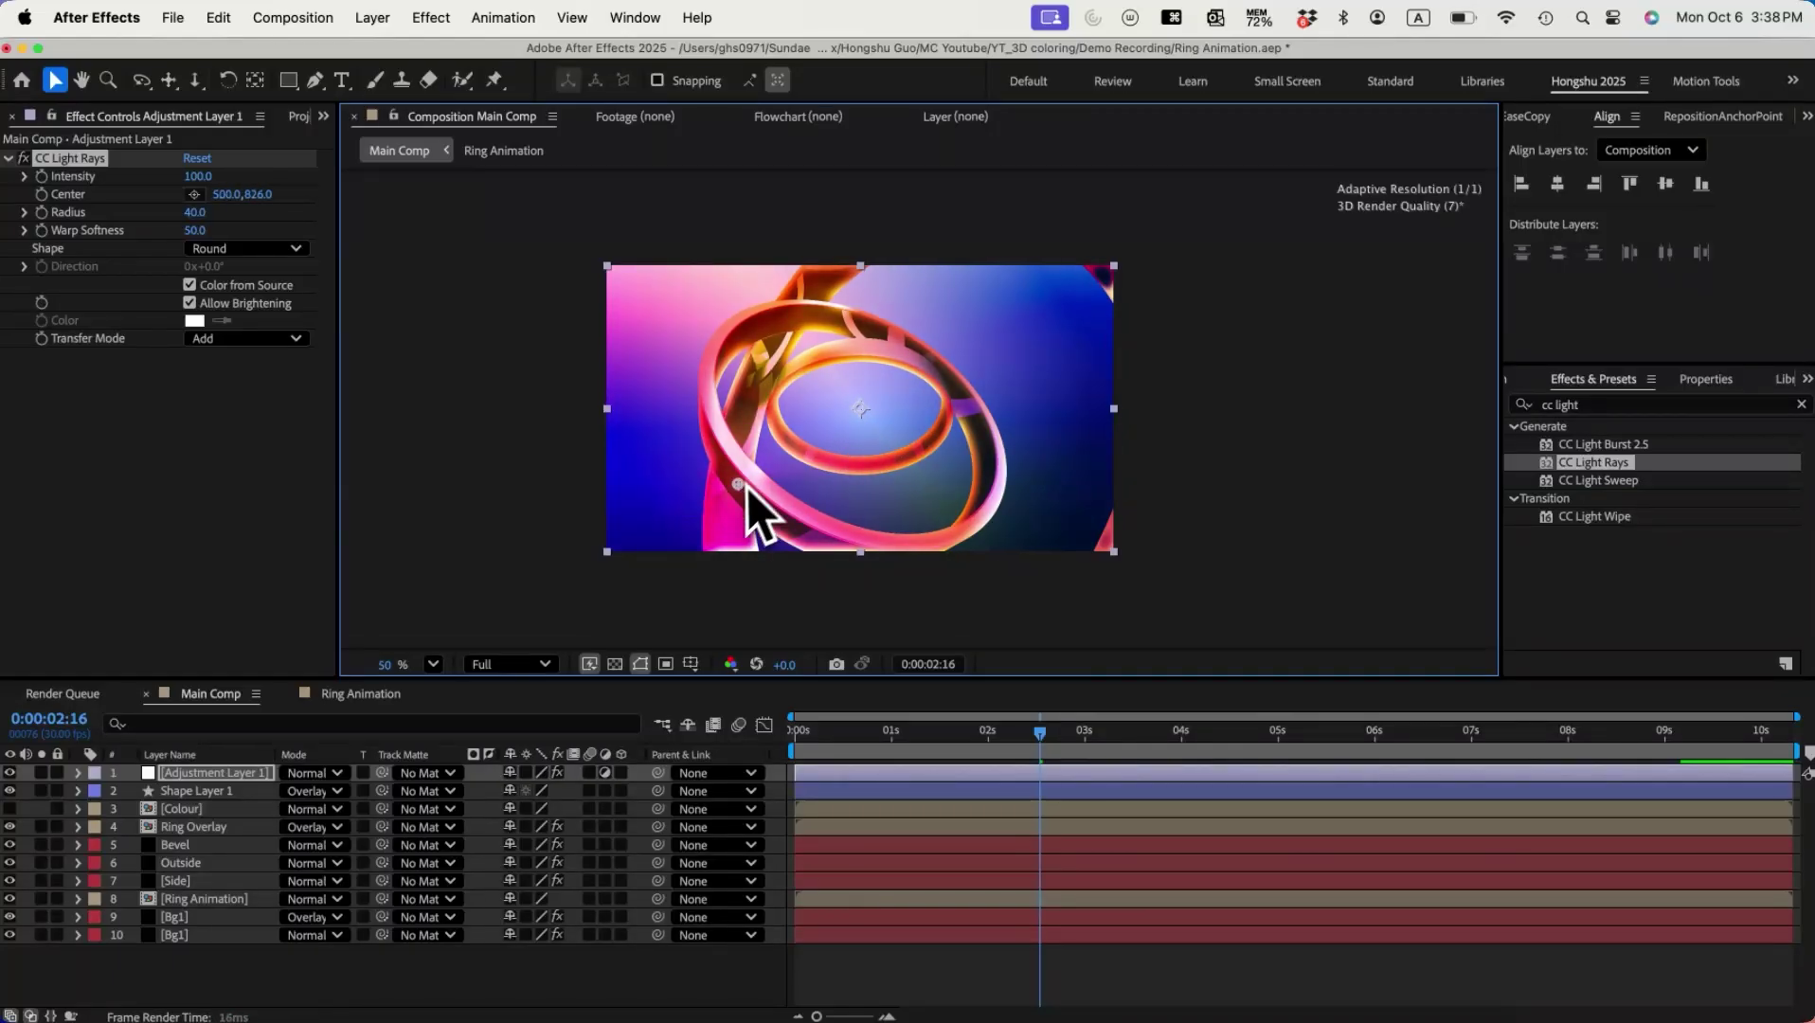
left_click_drag(746, 490, 824, 424)
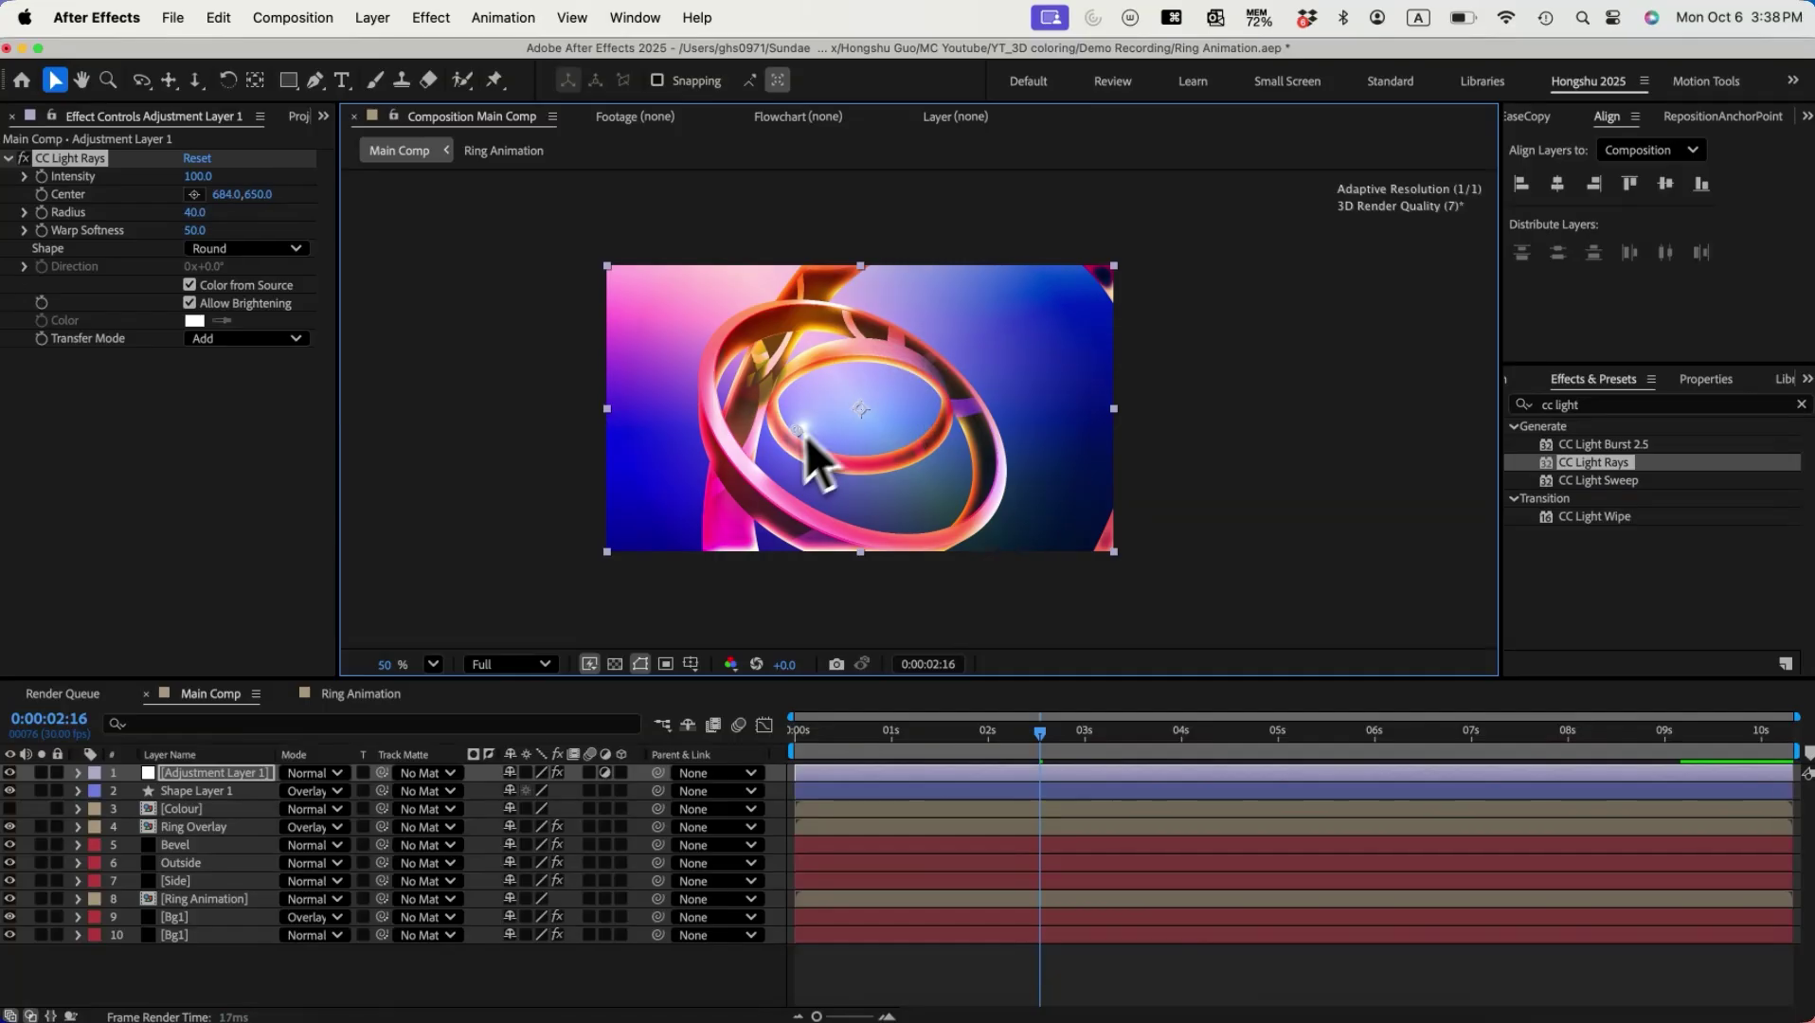
Step: Set the CC Light Rays radius to 99 and its center to about 960, 566, and scrub to 0:00:03:04
left_click_drag(195, 212, 274, 226)
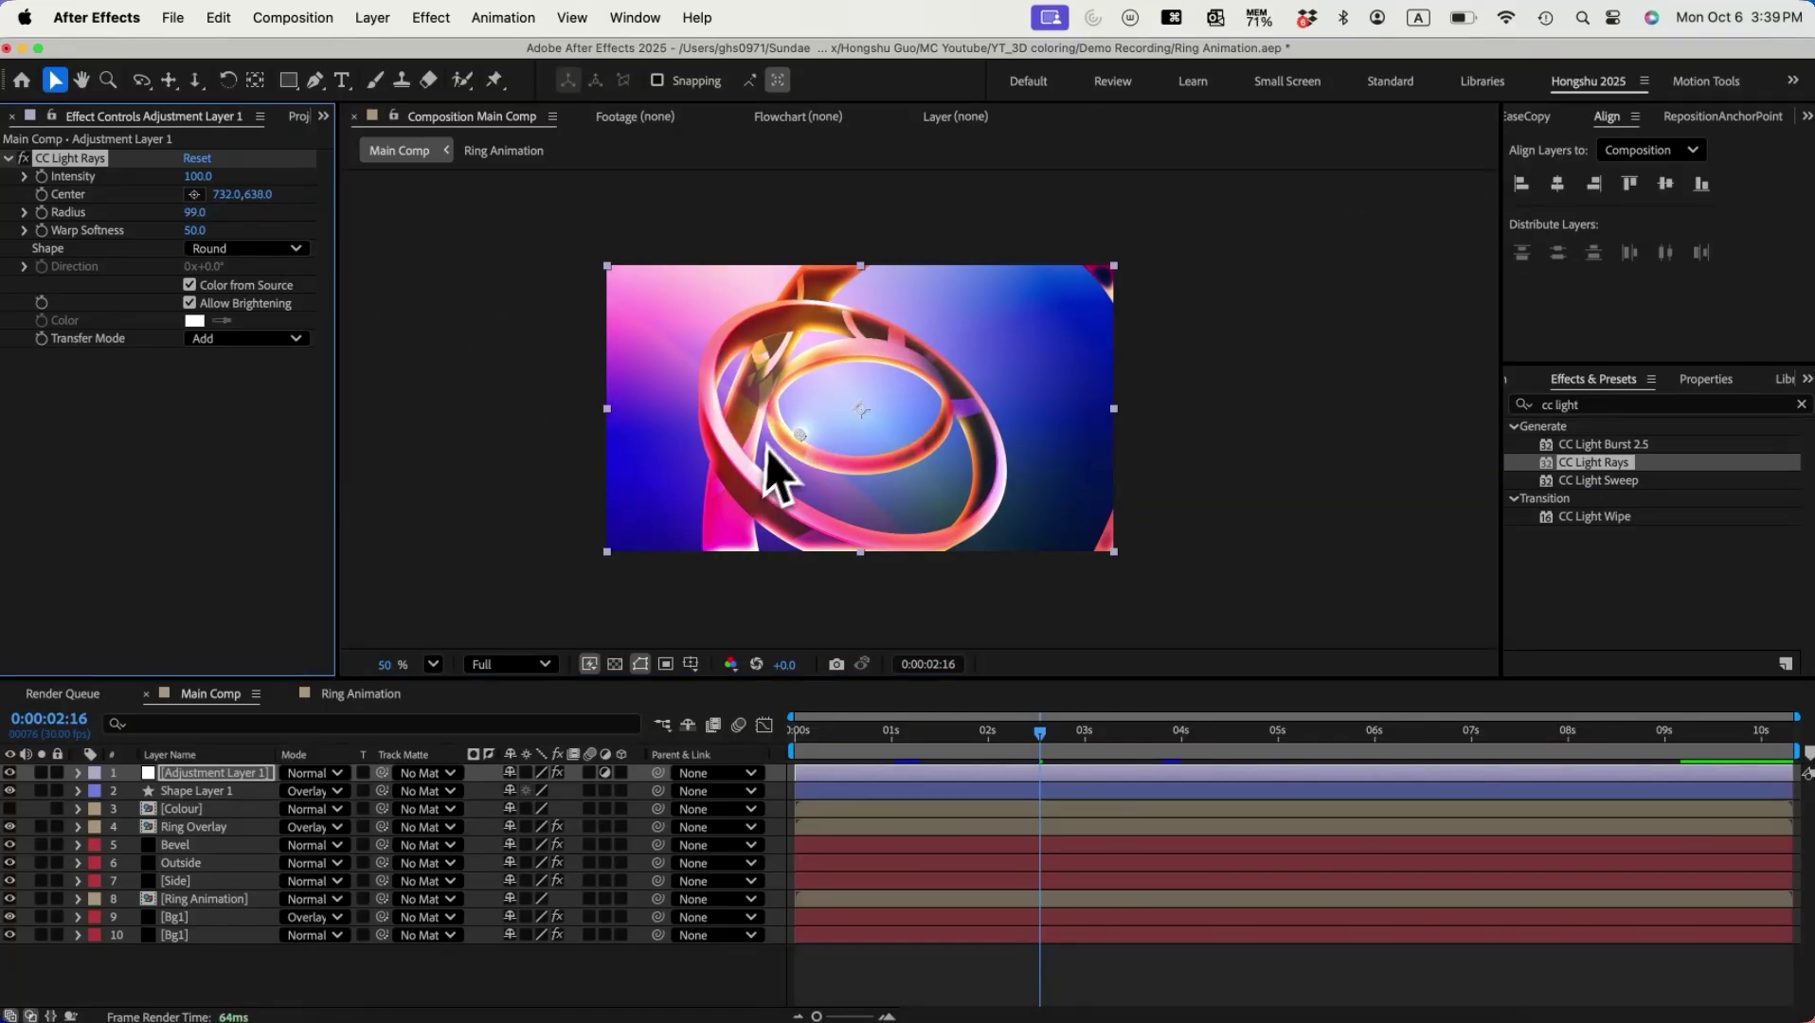
left_click_drag(799, 435, 861, 423)
left_click_drag(822, 736, 1106, 737)
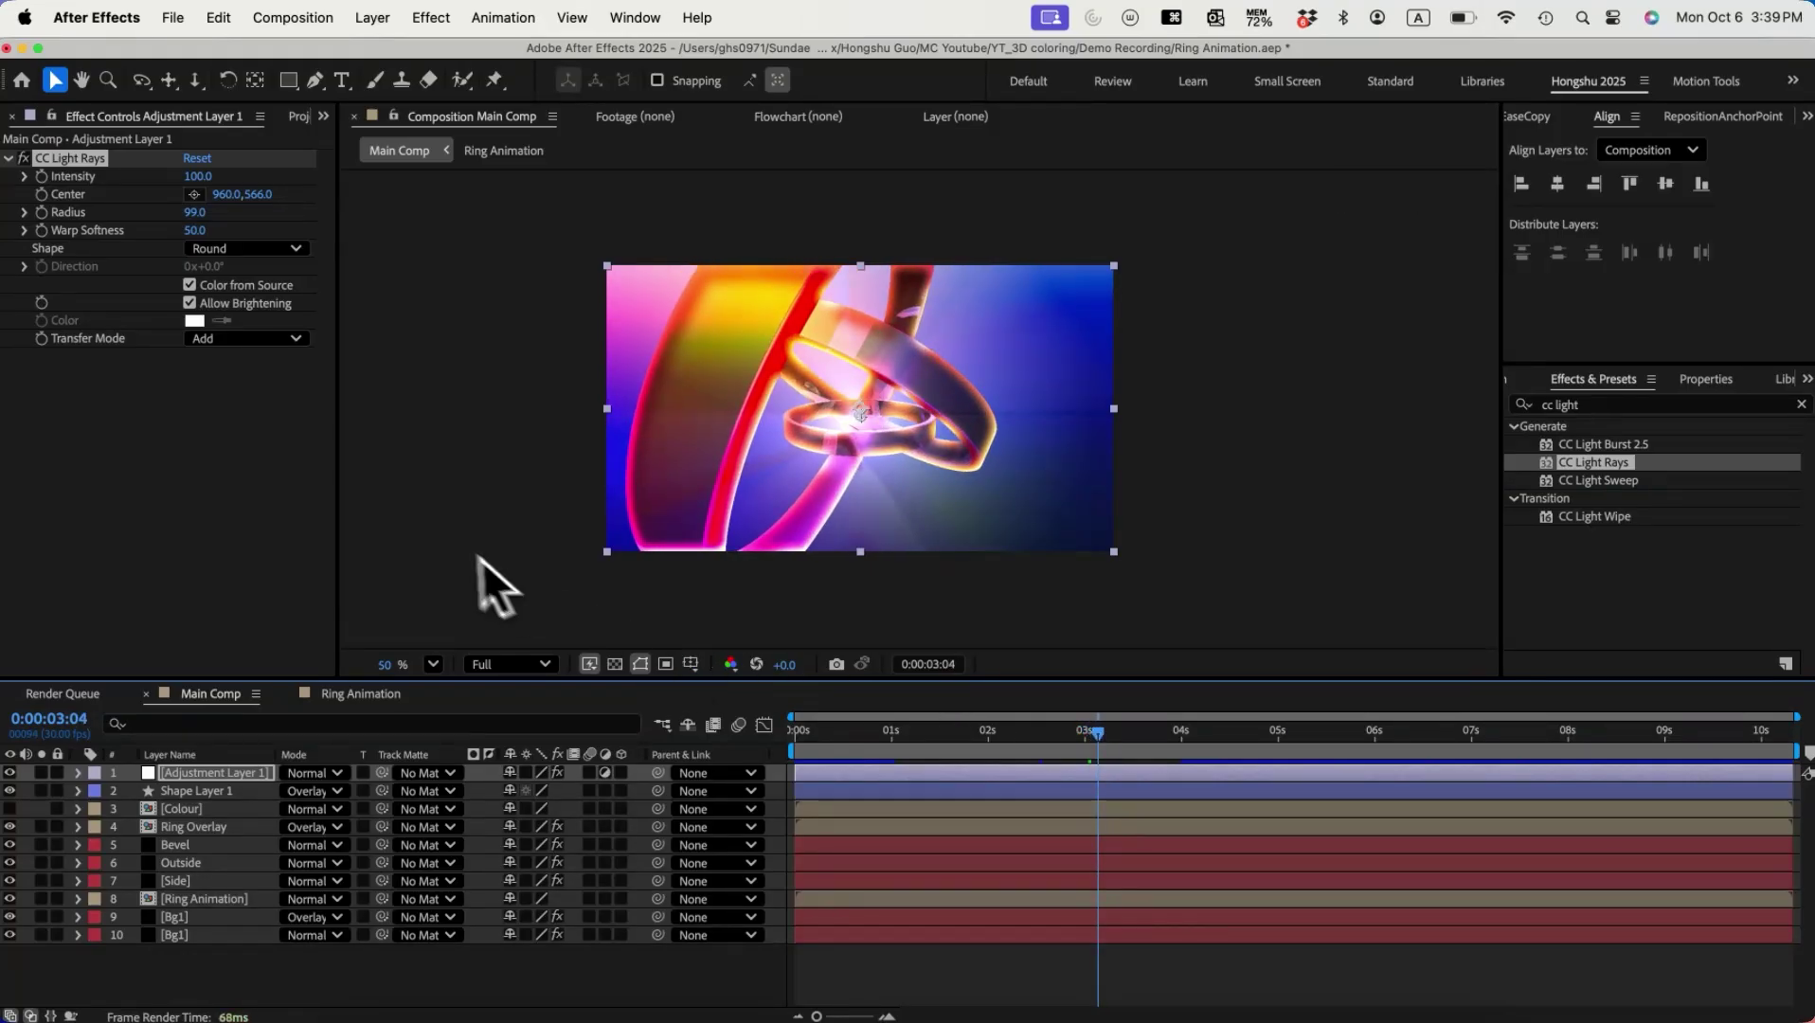
Step: Add CC Light Burst 2.5 with a Ray Length of 5 to Adjustment Layer 1 and scrub back to the start
double_click(1582, 406)
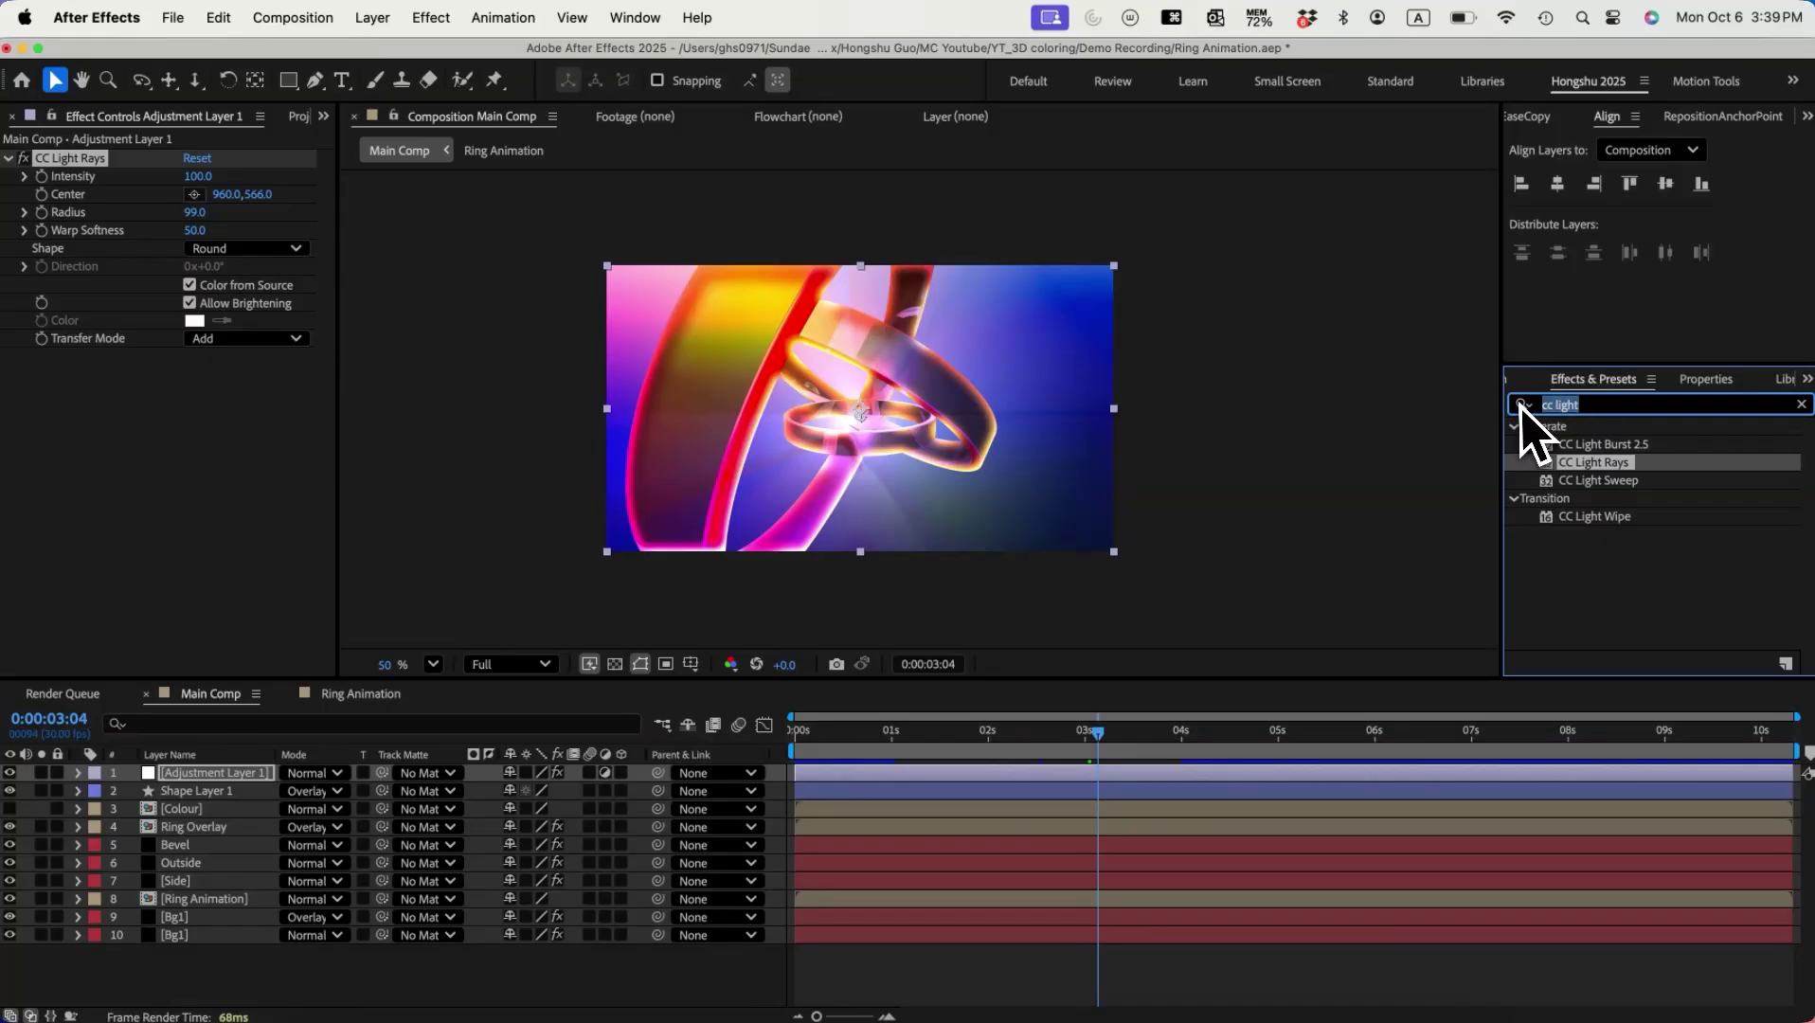
key("BackSpace")
double_click(1604, 444)
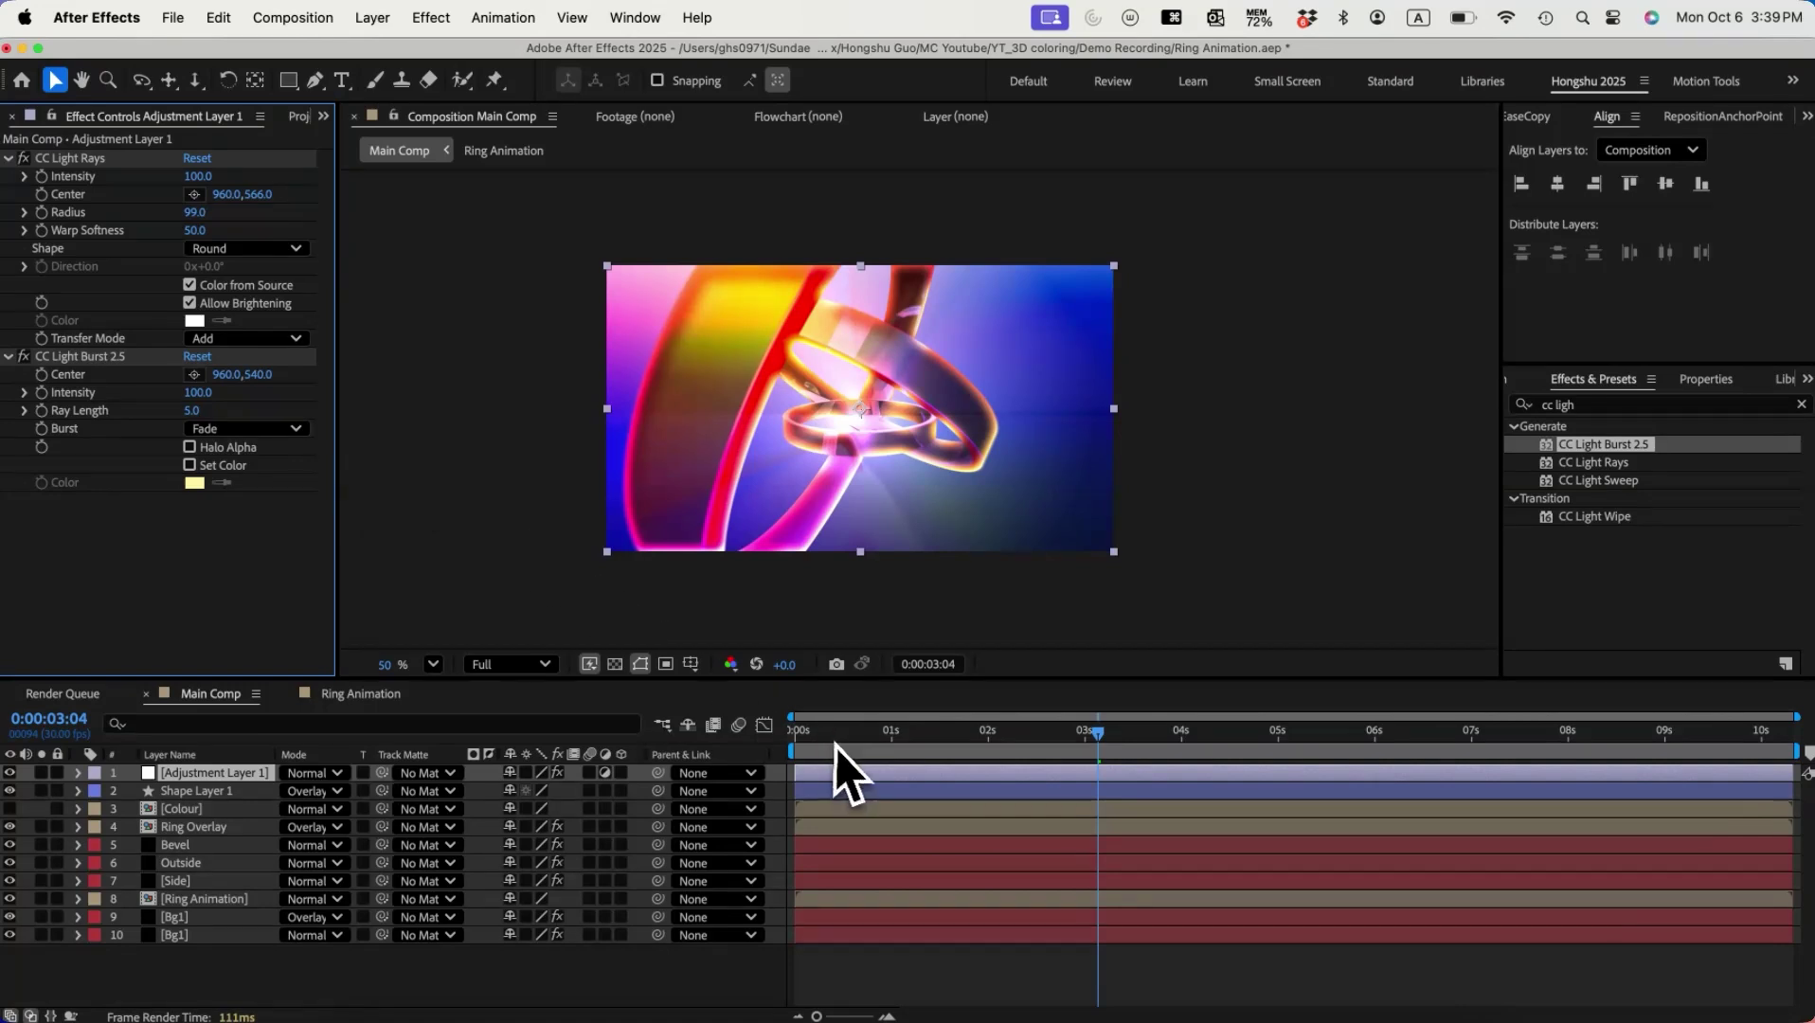
left_click_drag(836, 745, 786, 741)
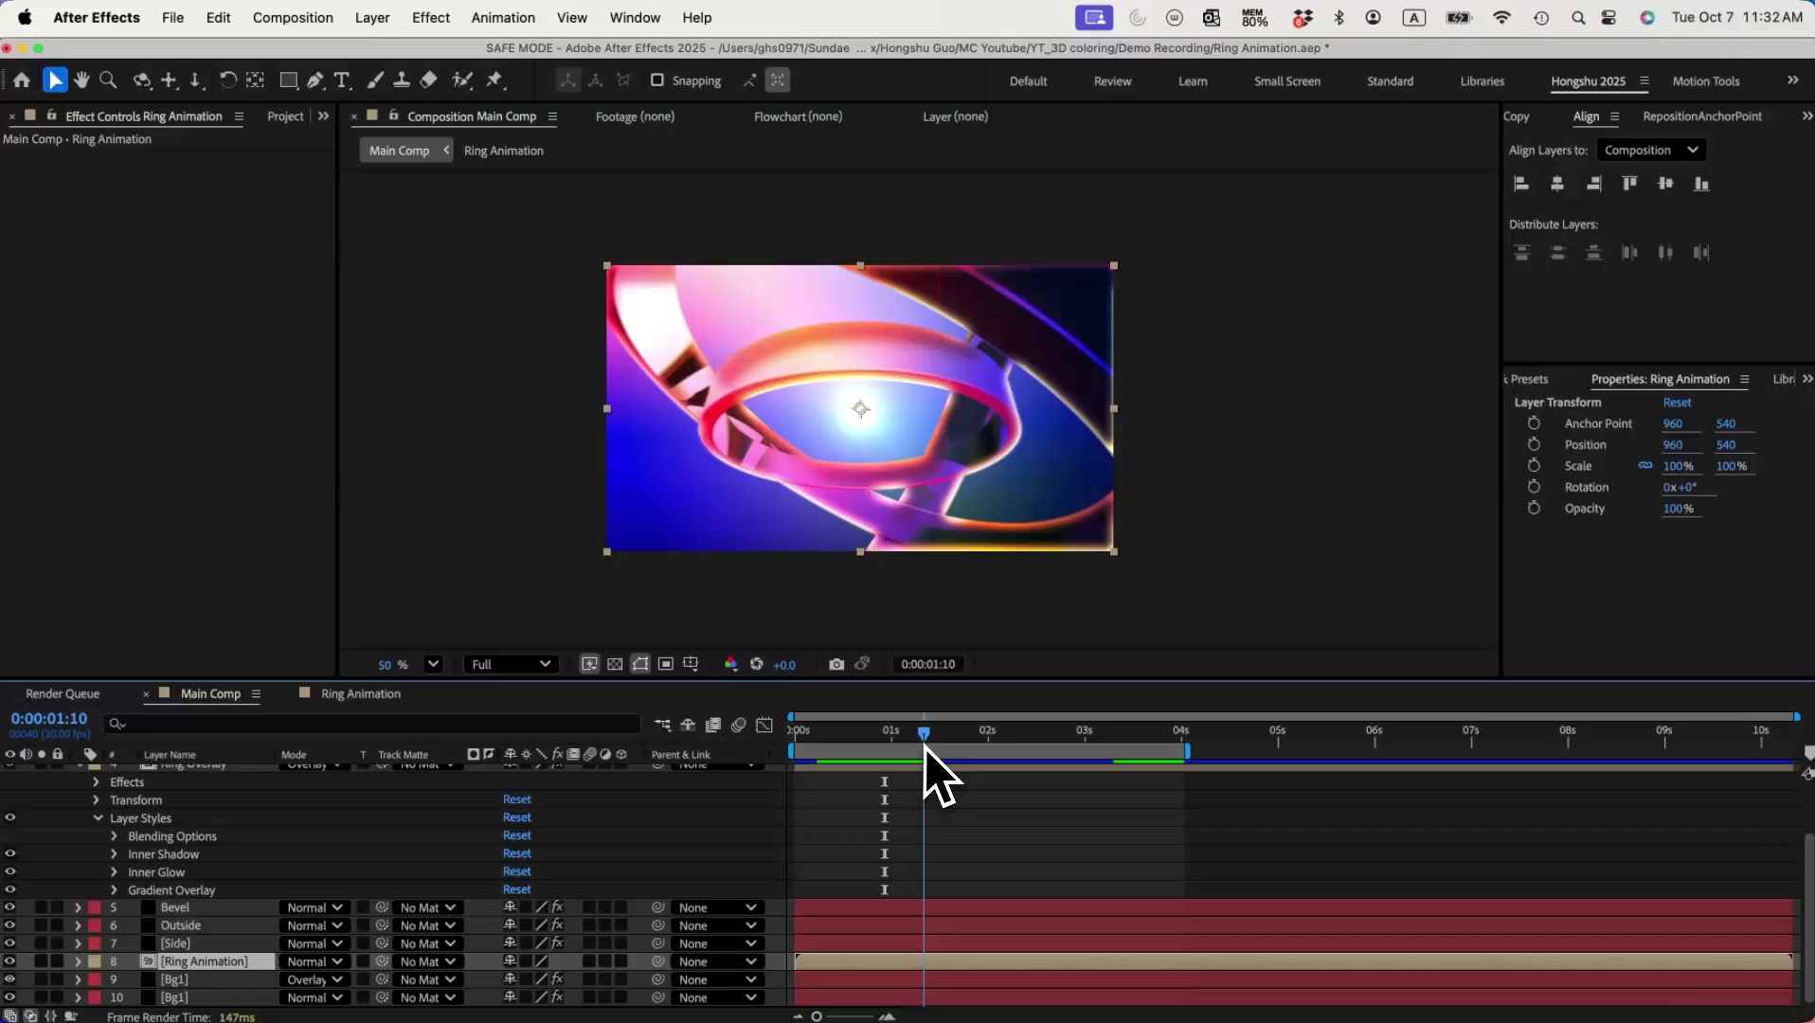
Step: Scrub to 0:00:02:06 and turn off the Inner Shadow and Inner Glow styles on Ring Overlay
left_click_drag(924, 746, 1007, 742)
scroll(165, 904, "up", 2)
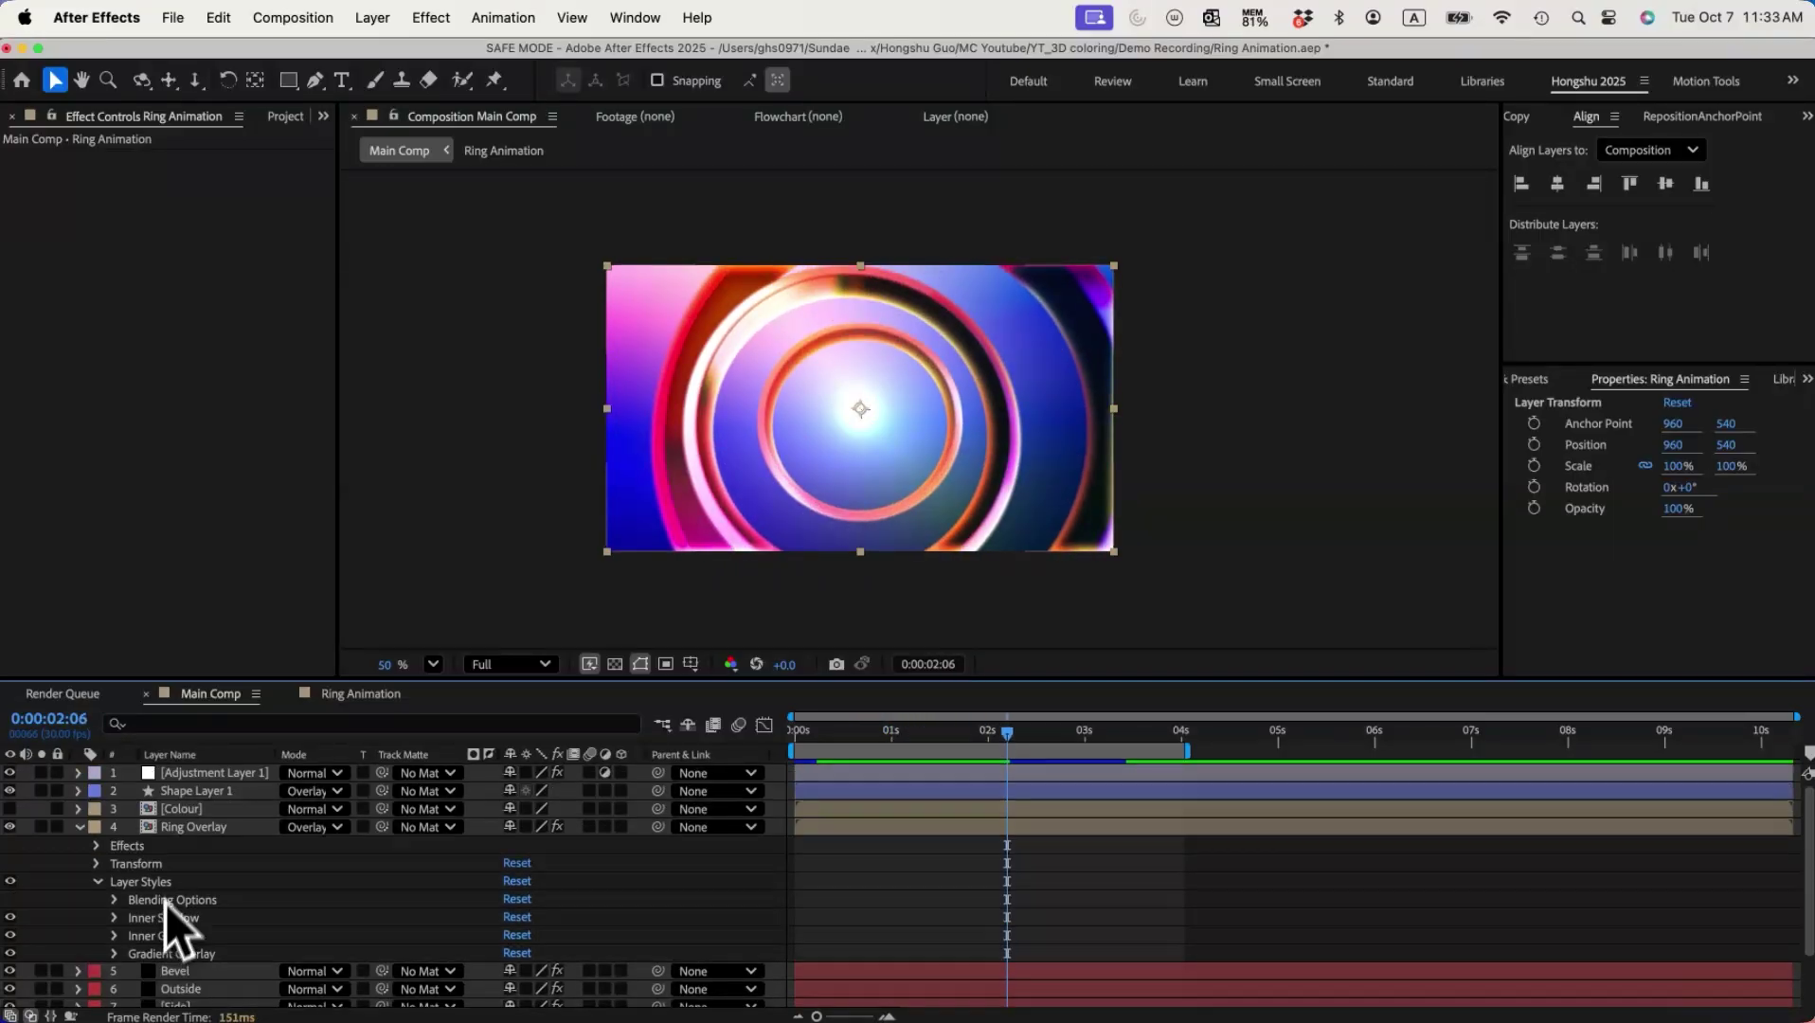
left_click(190, 827)
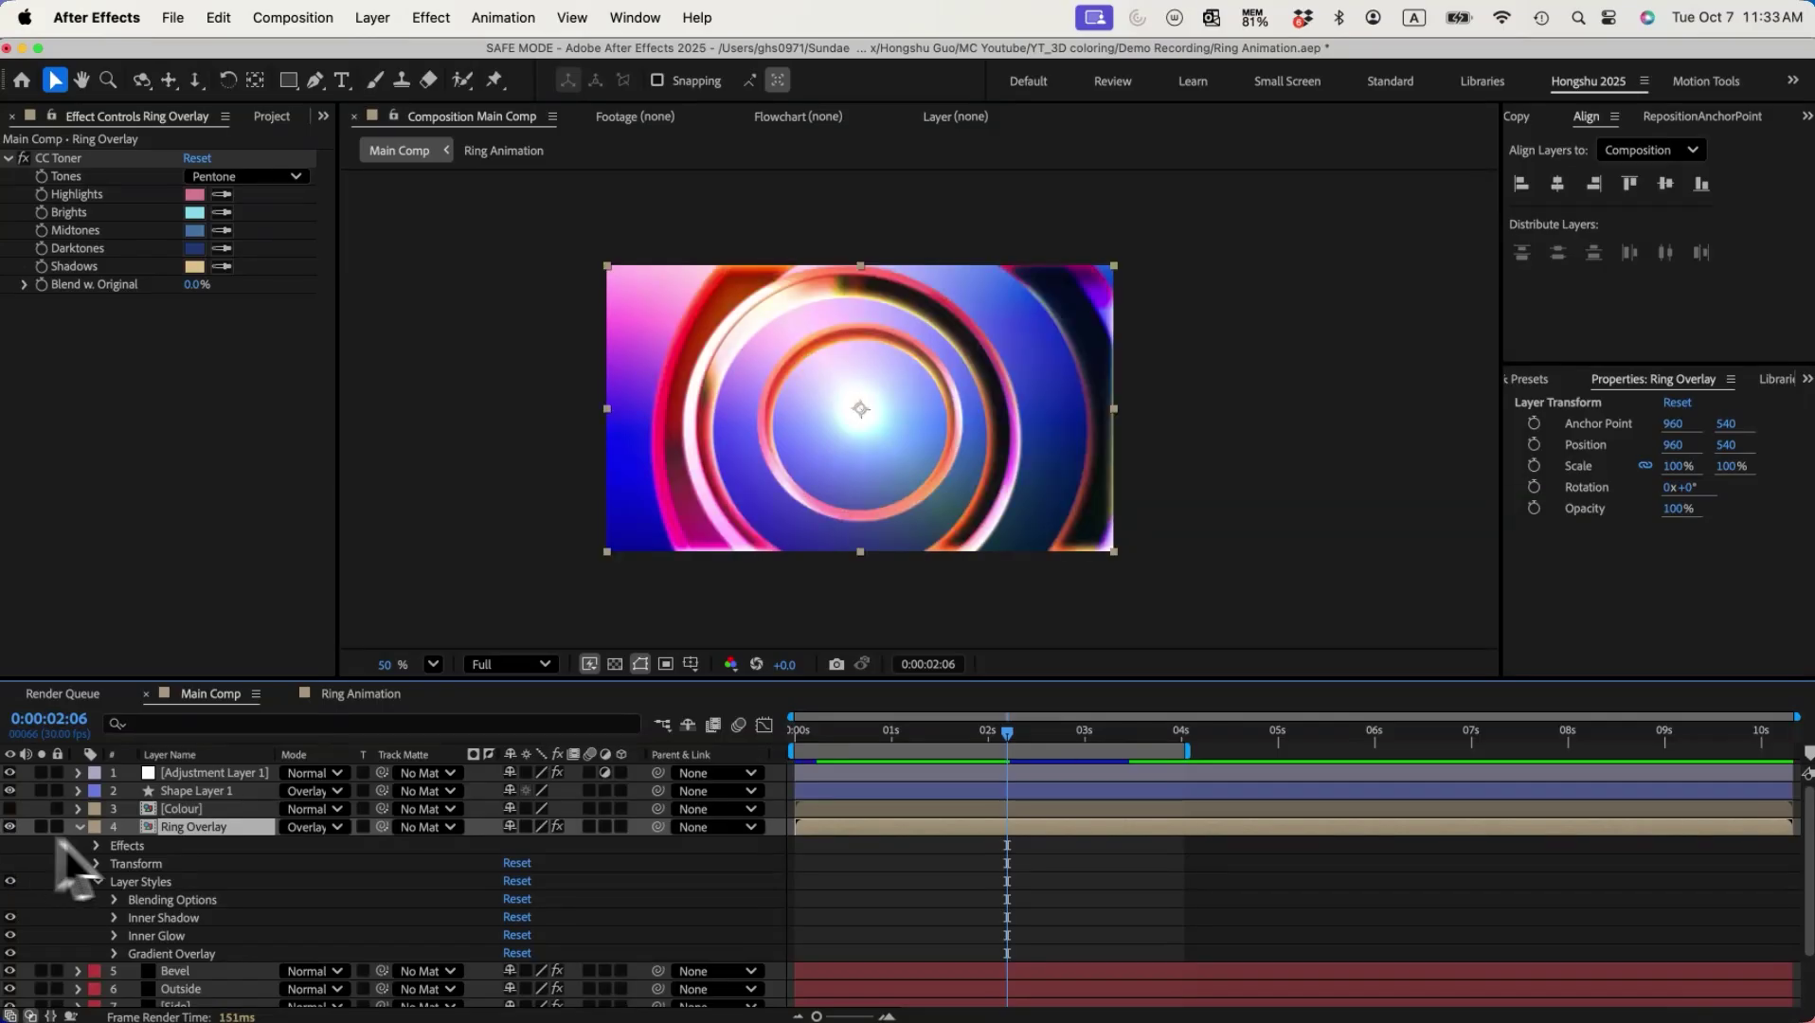
left_click(10, 917)
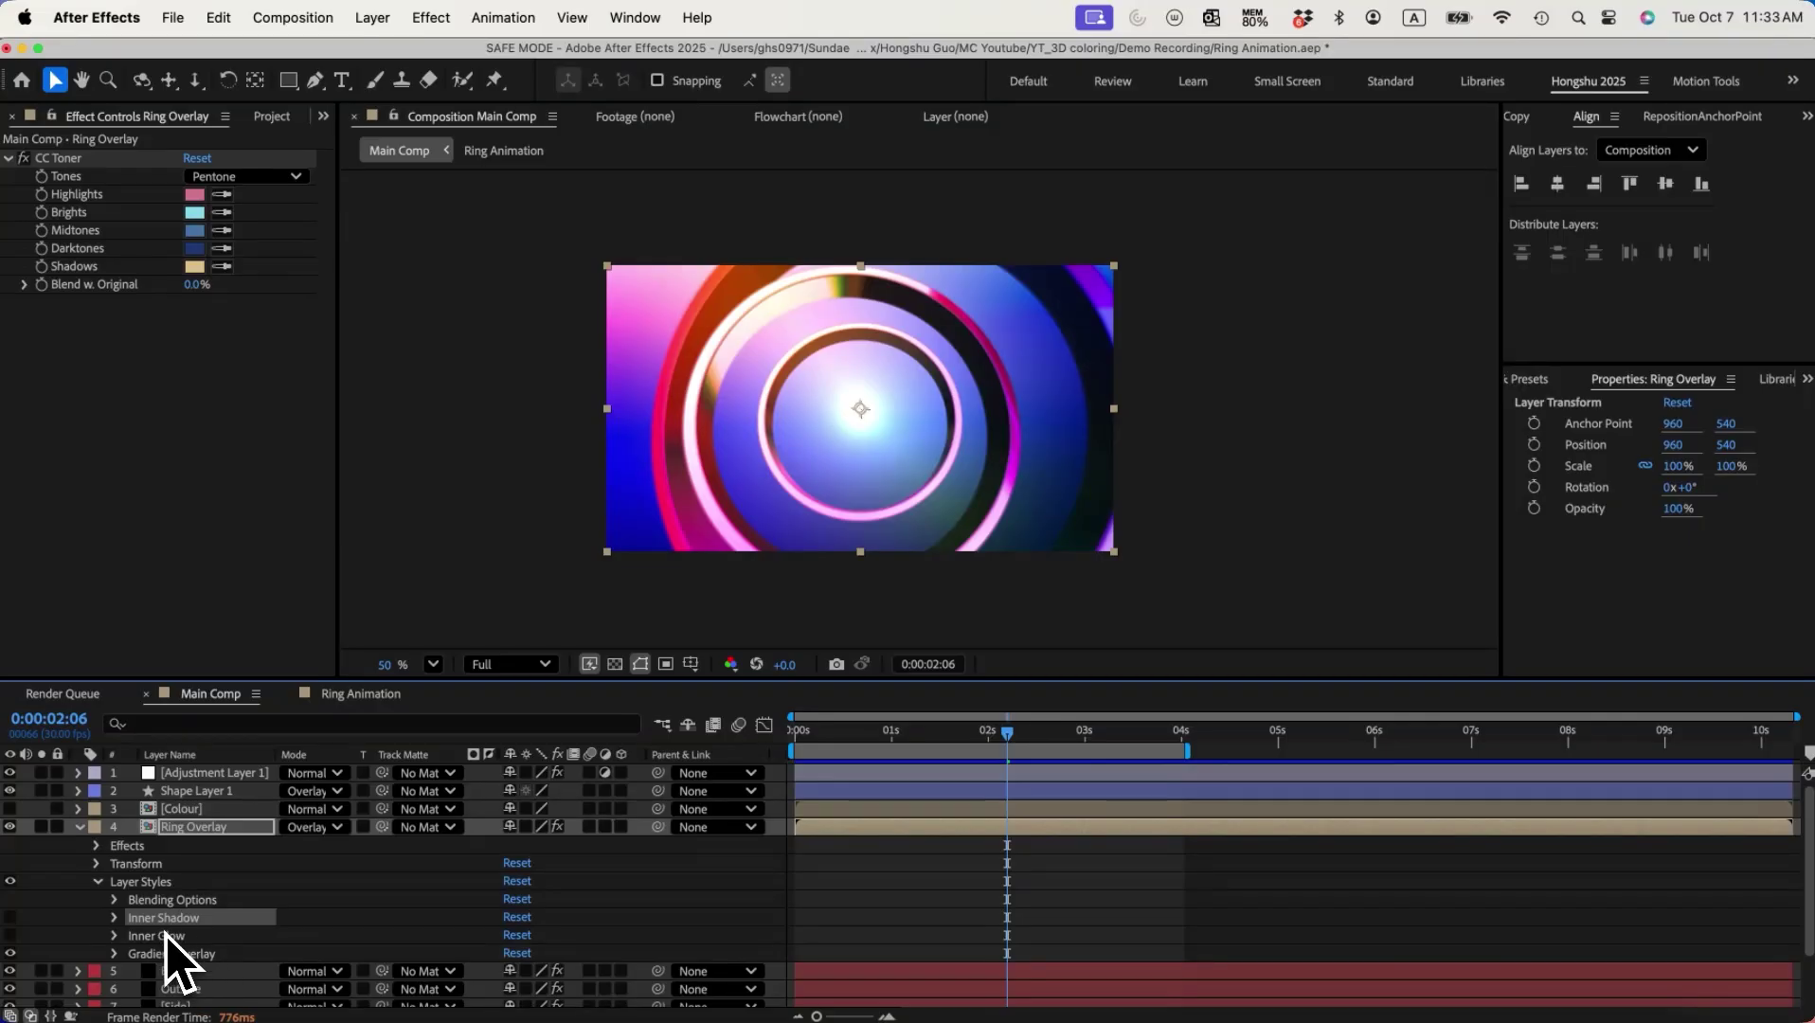
Step: Scrub through the animation up to 0:00:02:20, return to the start and play a preview
left_click_drag(804, 739, 814, 739)
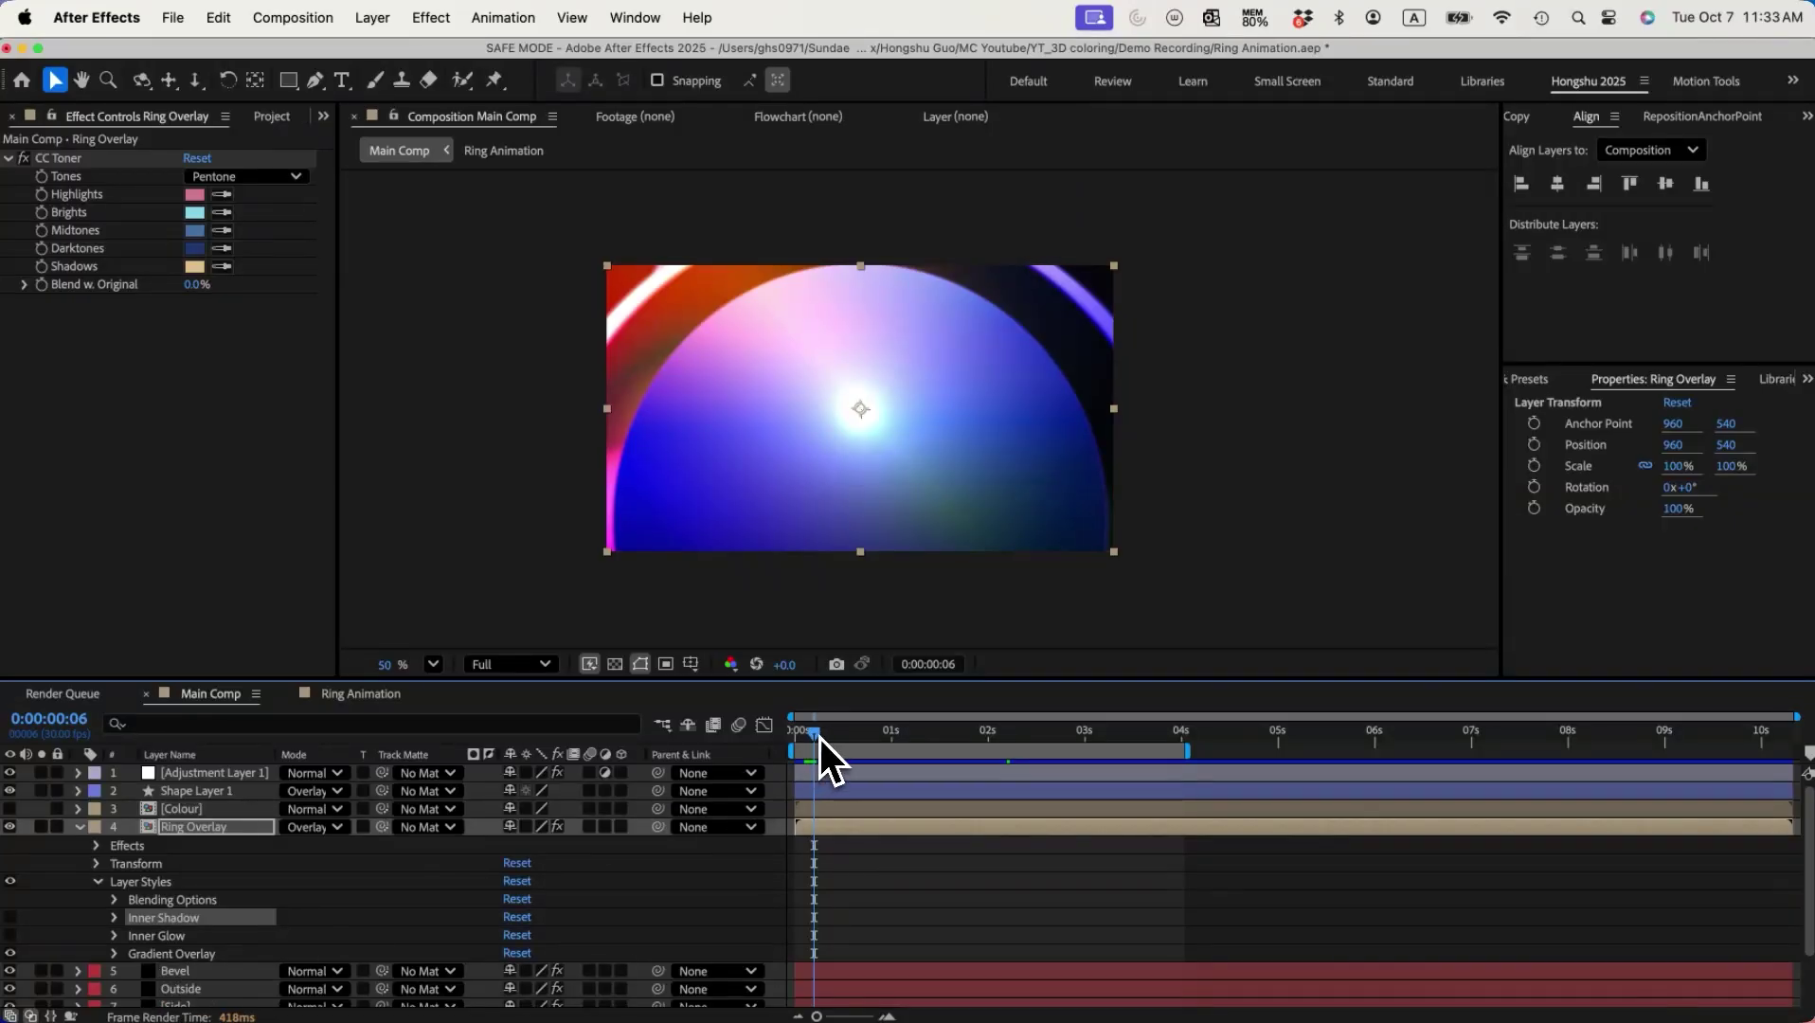
left_click_drag(822, 737, 1055, 737)
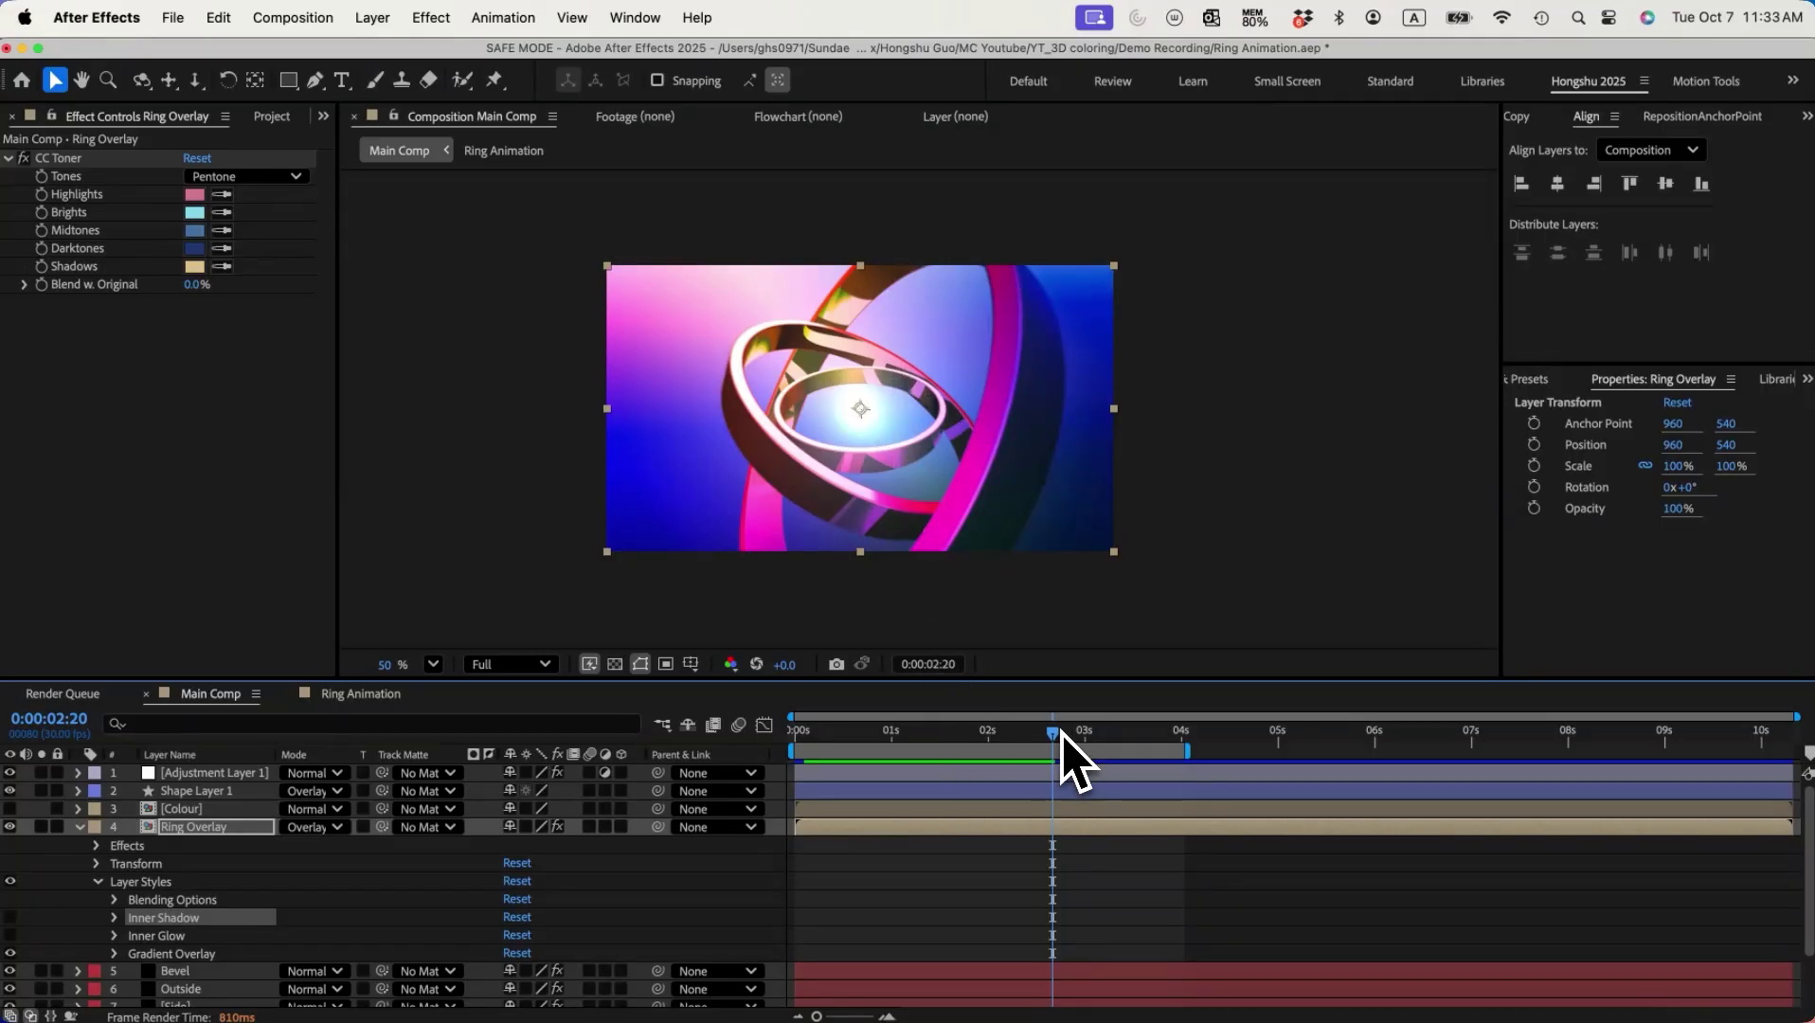
left_click_drag(1052, 732, 769, 749)
key("space")
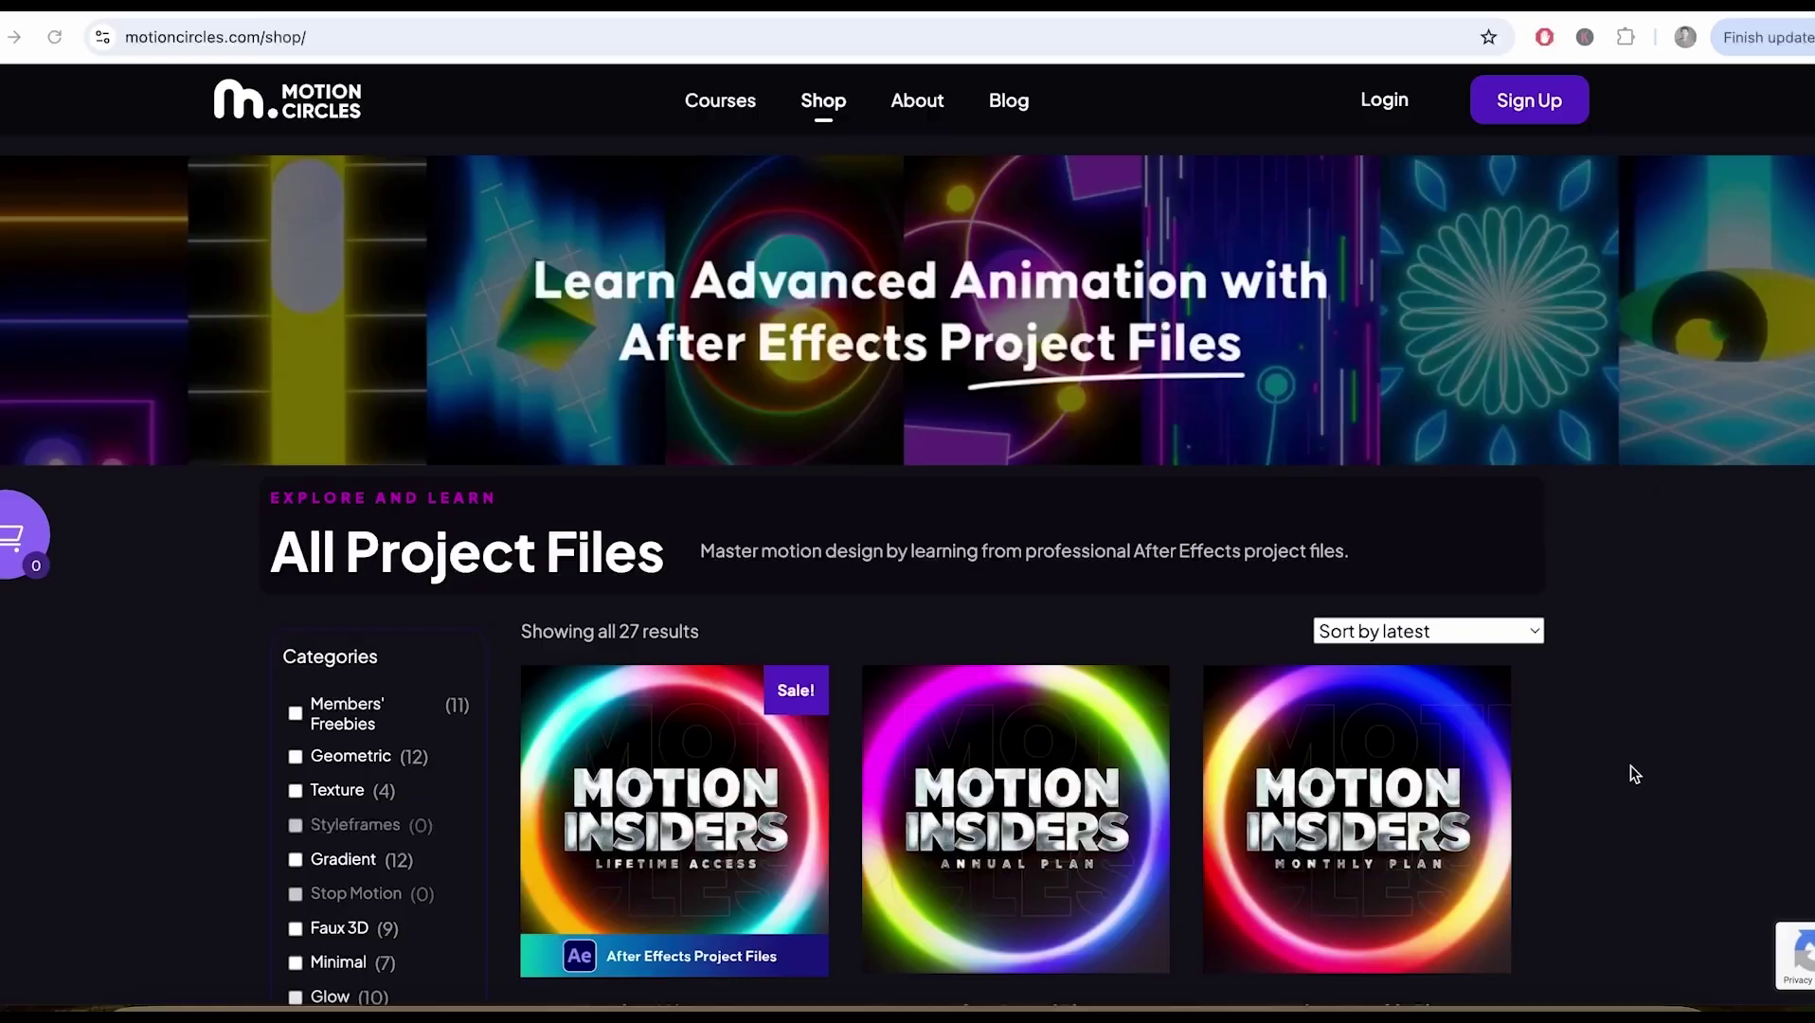
Step: Switch to the web browser and look through the After Effects project files in the Motion Circles shop
scroll(1629, 764, "down", 10)
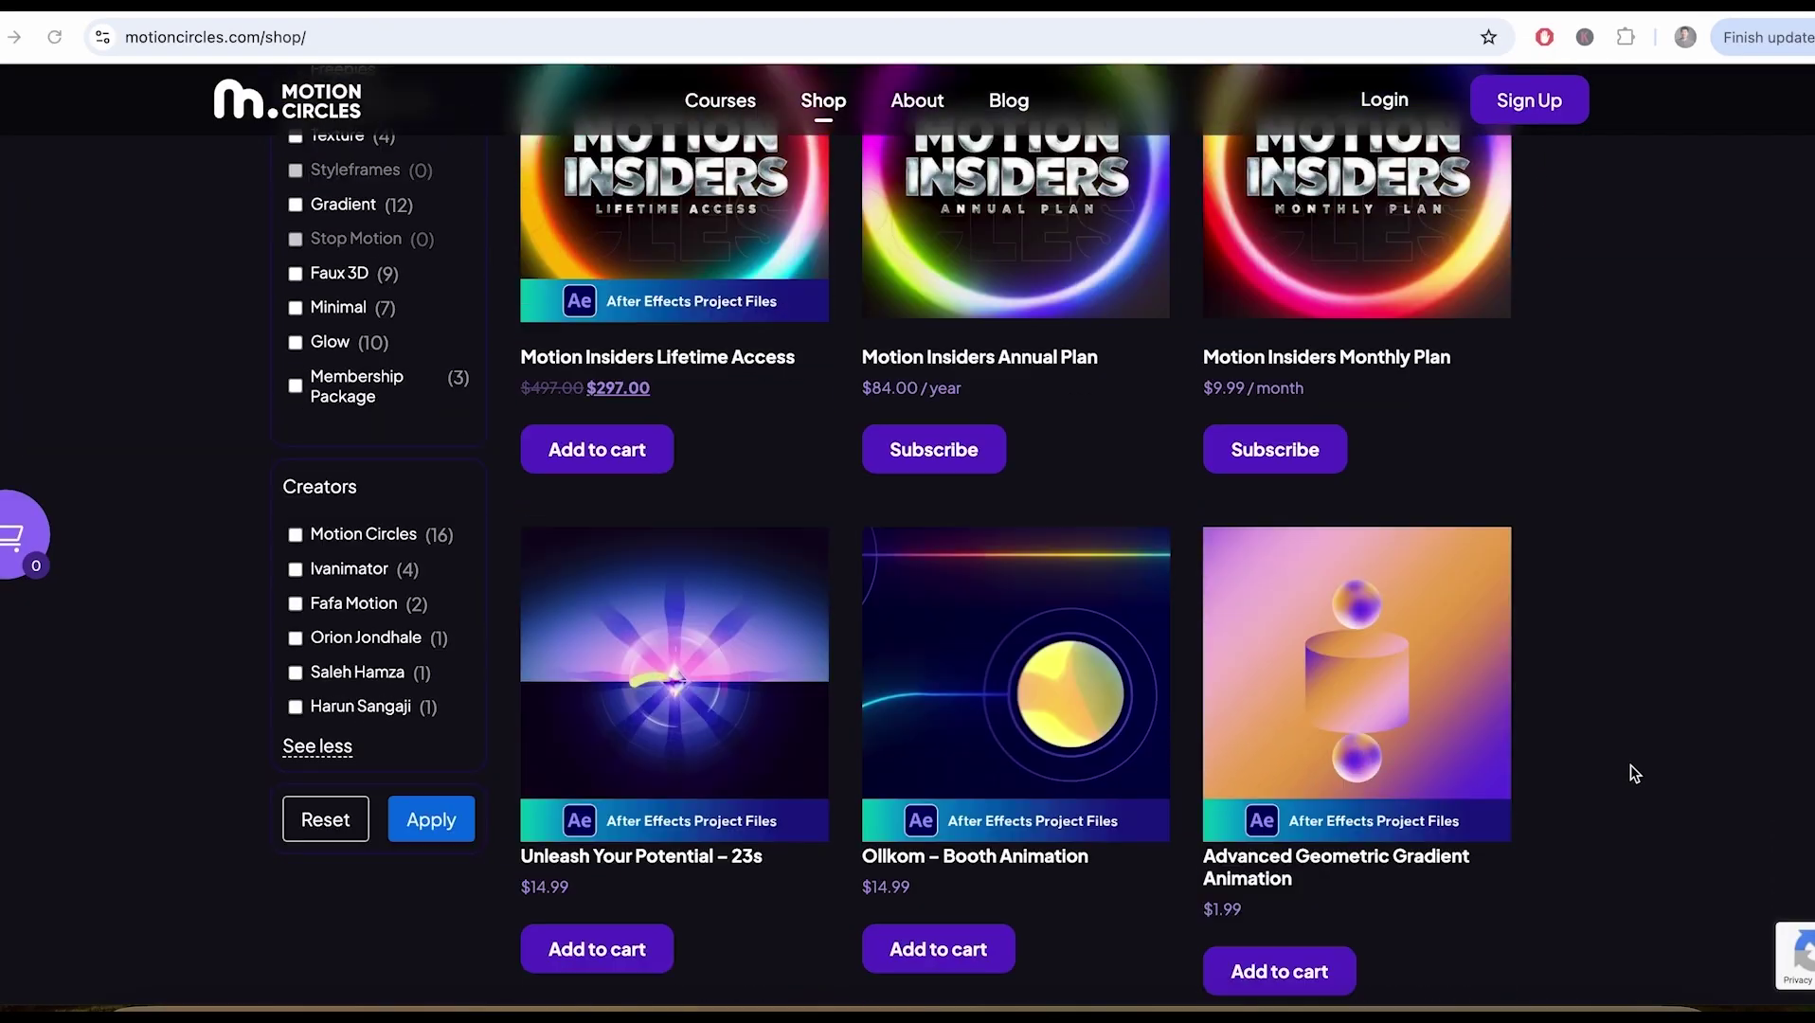
scroll(1631, 764, "down", 9)
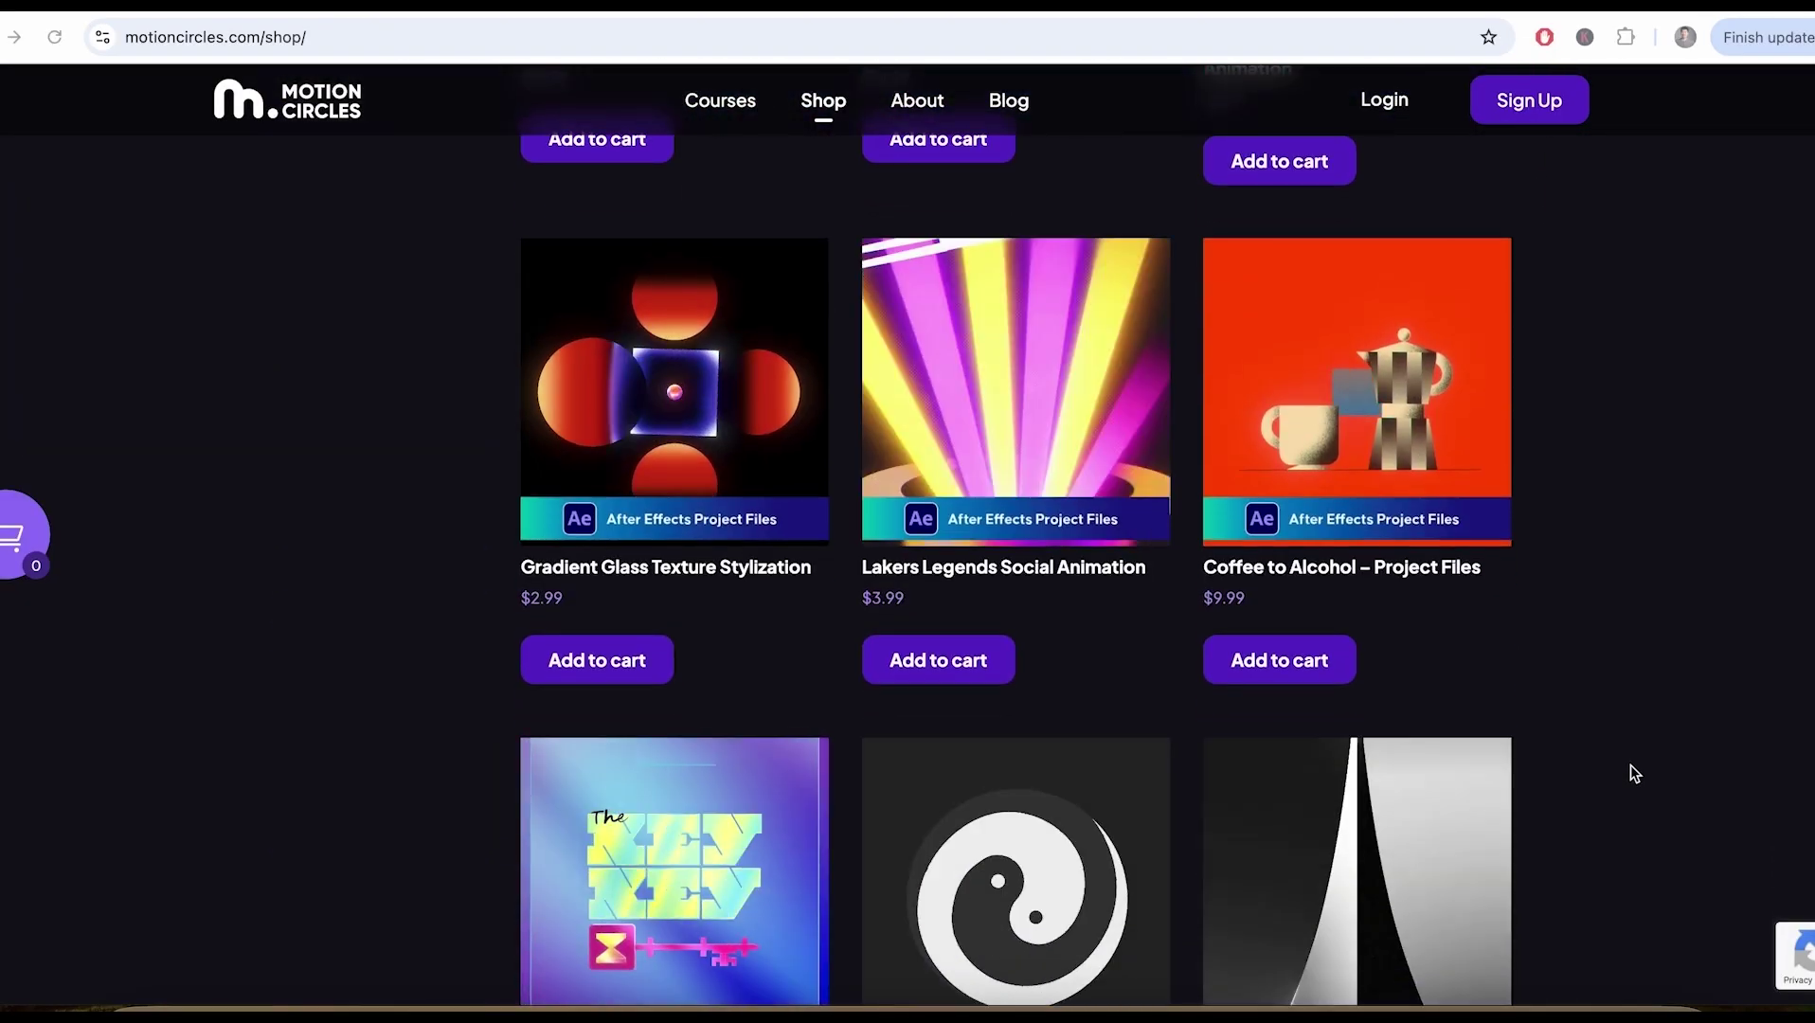
scroll(1630, 764, "down", 7)
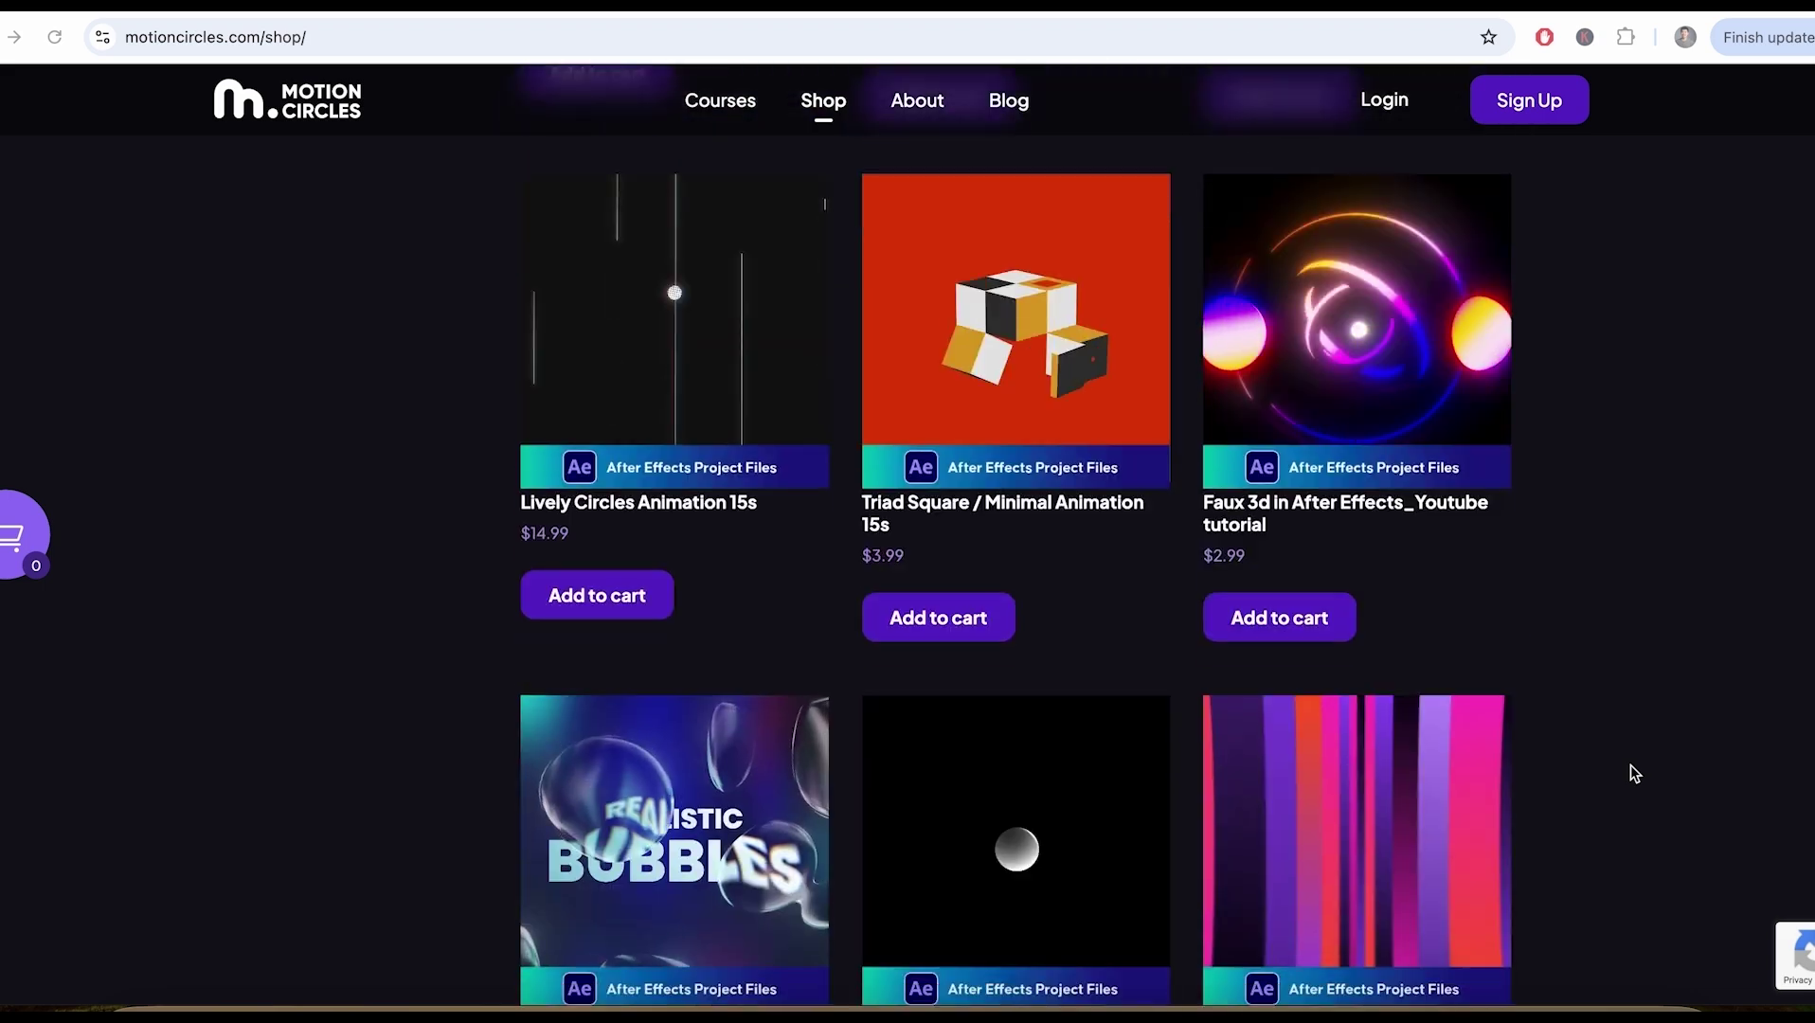
scroll(1630, 764, "down", 5)
scroll(1631, 765, "down", 5)
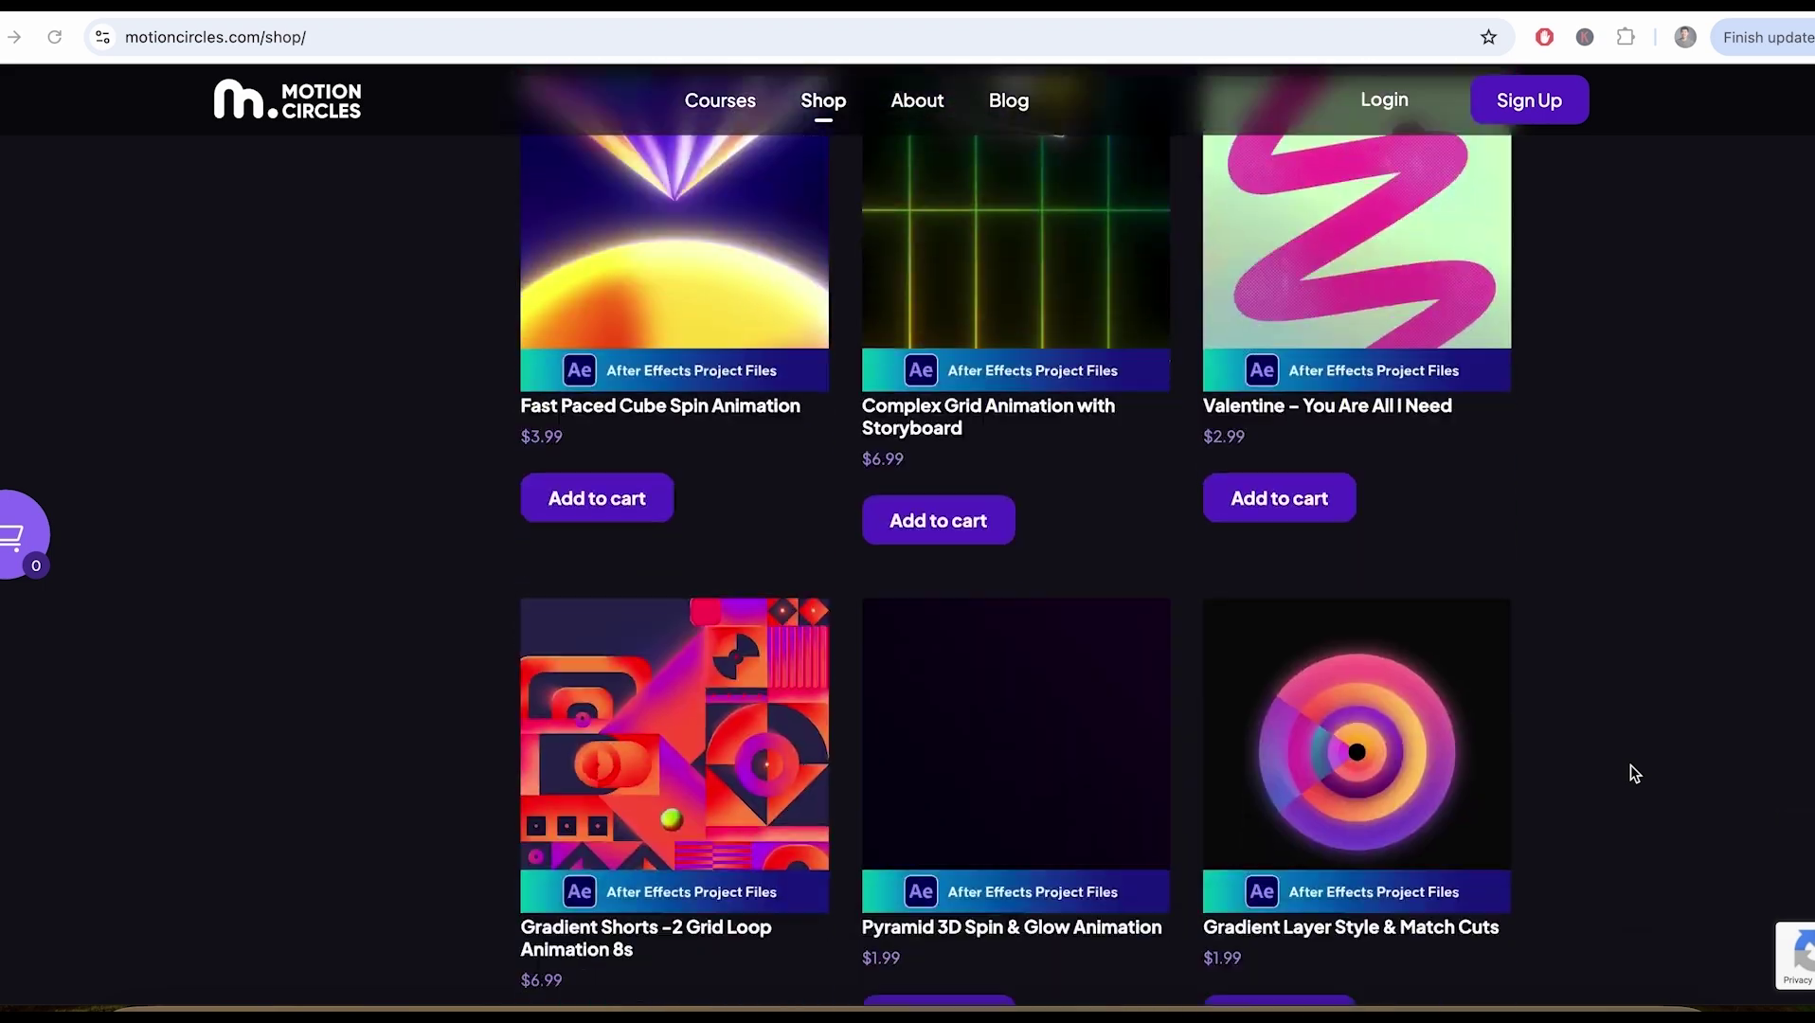
scroll(1630, 764, "down", 5)
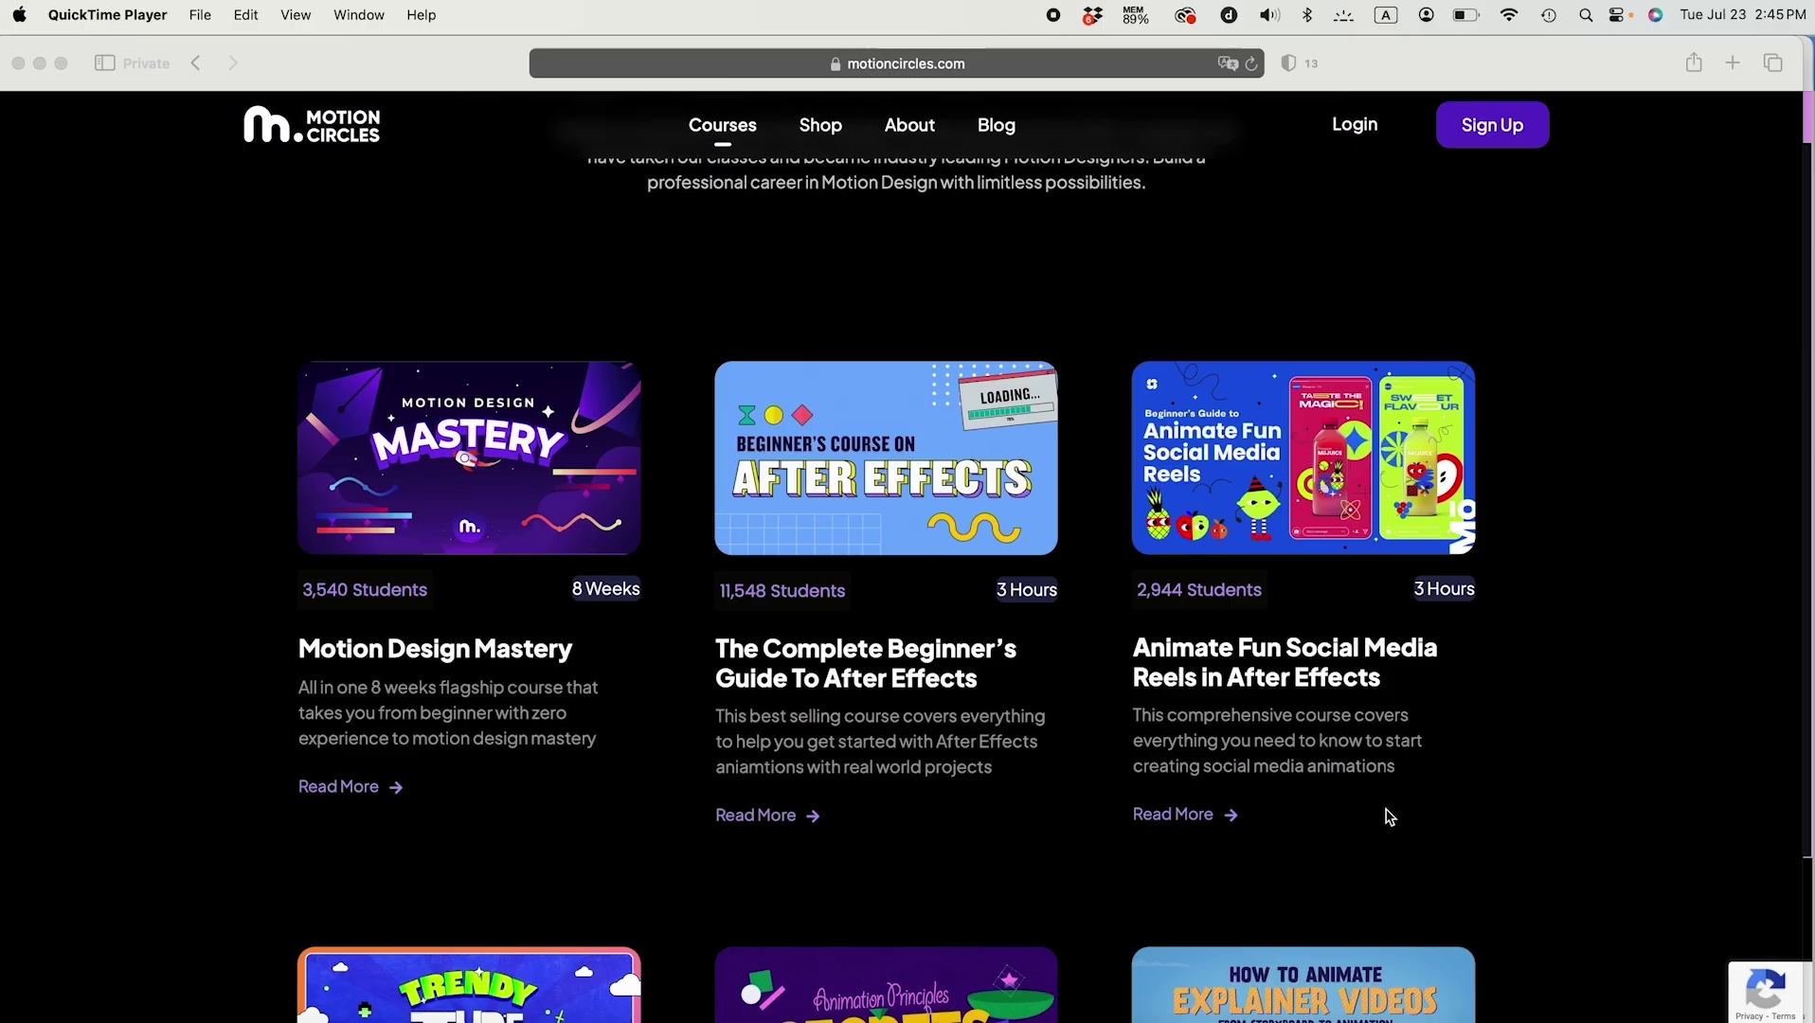
Step: Look through the Motion Circles course list and the details of the Advanced Geometric Animation With Easing & Physics course
scroll(1389, 817, "down", 7)
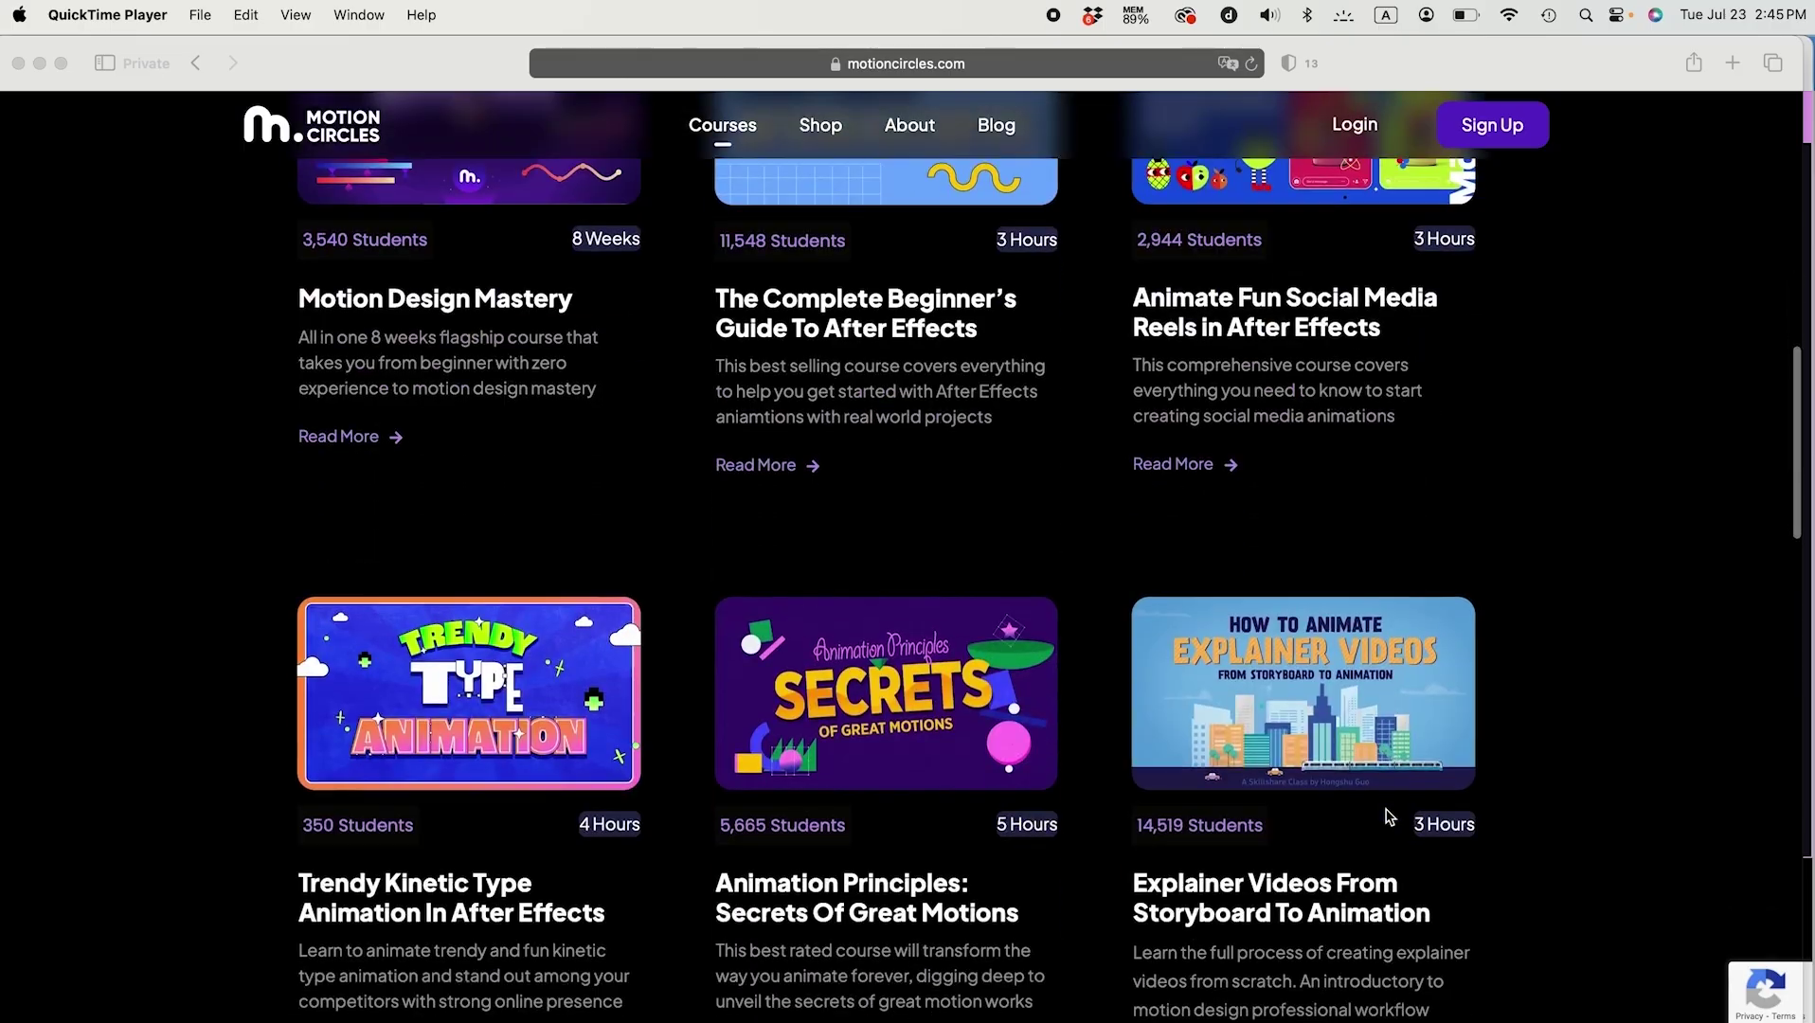
scroll(1565, 815, "down", 7)
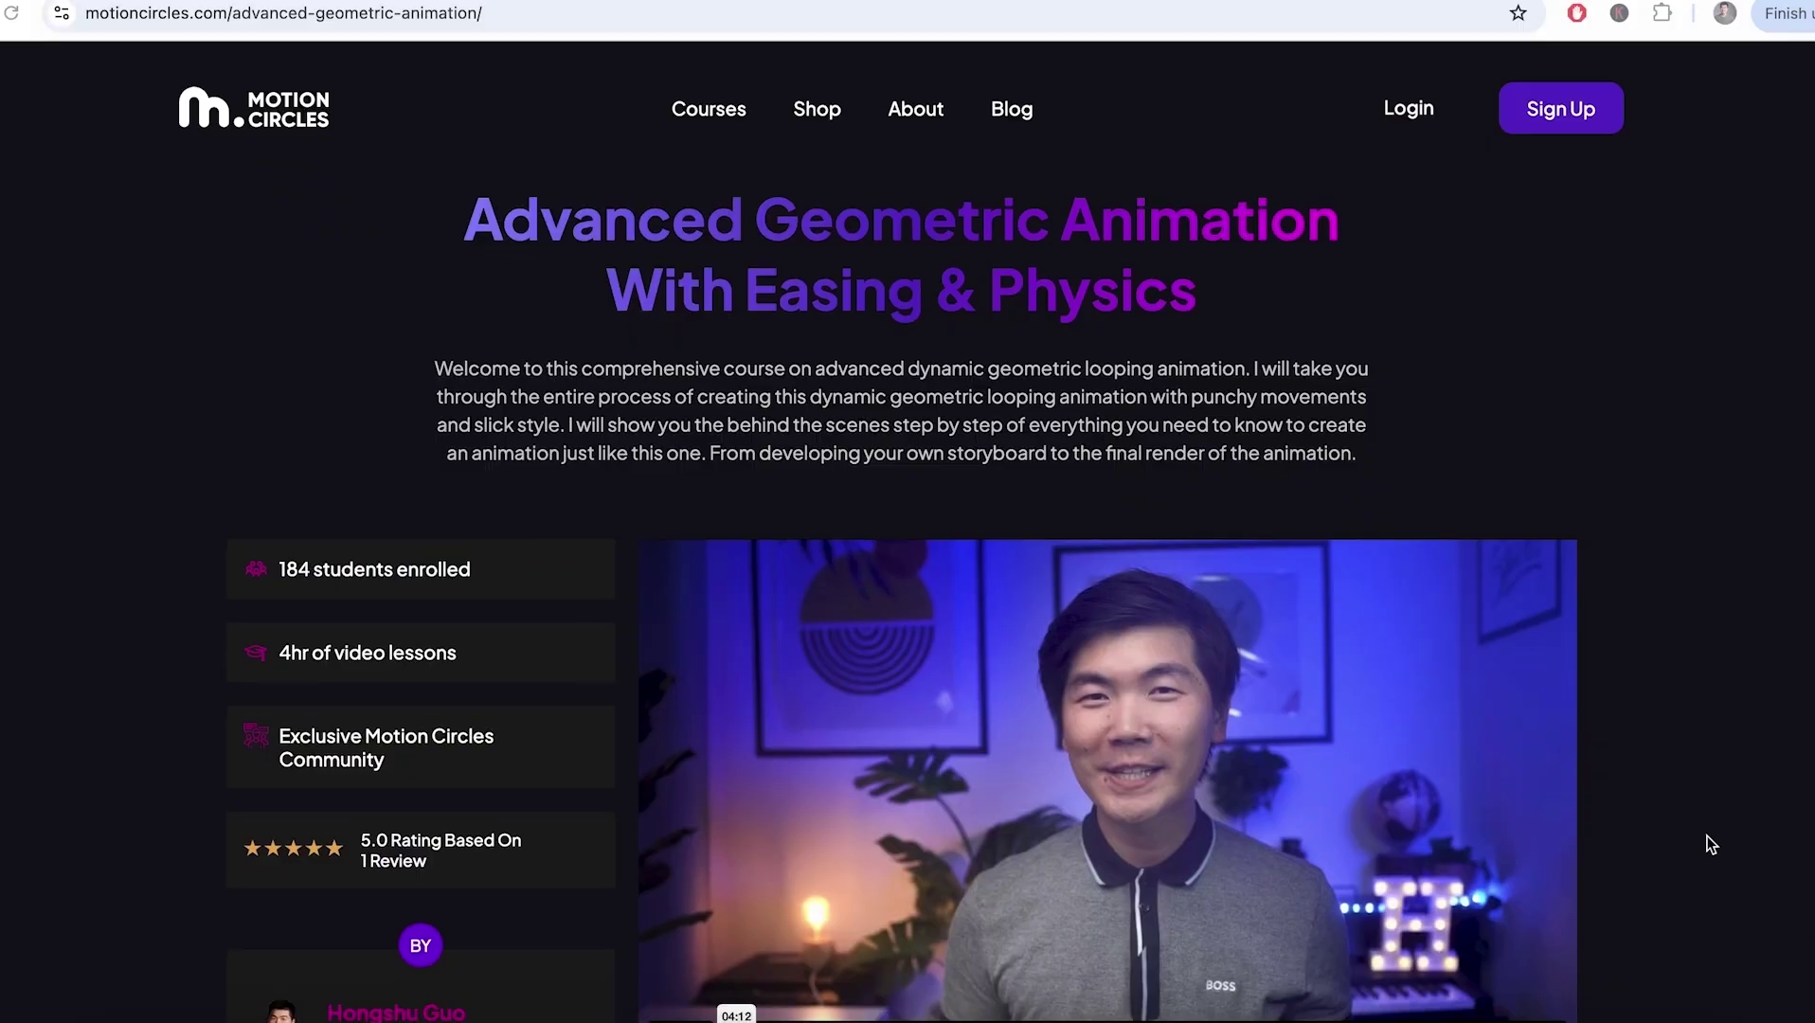
scroll(1710, 841, "down", 3)
scroll(1710, 843, "down", 5)
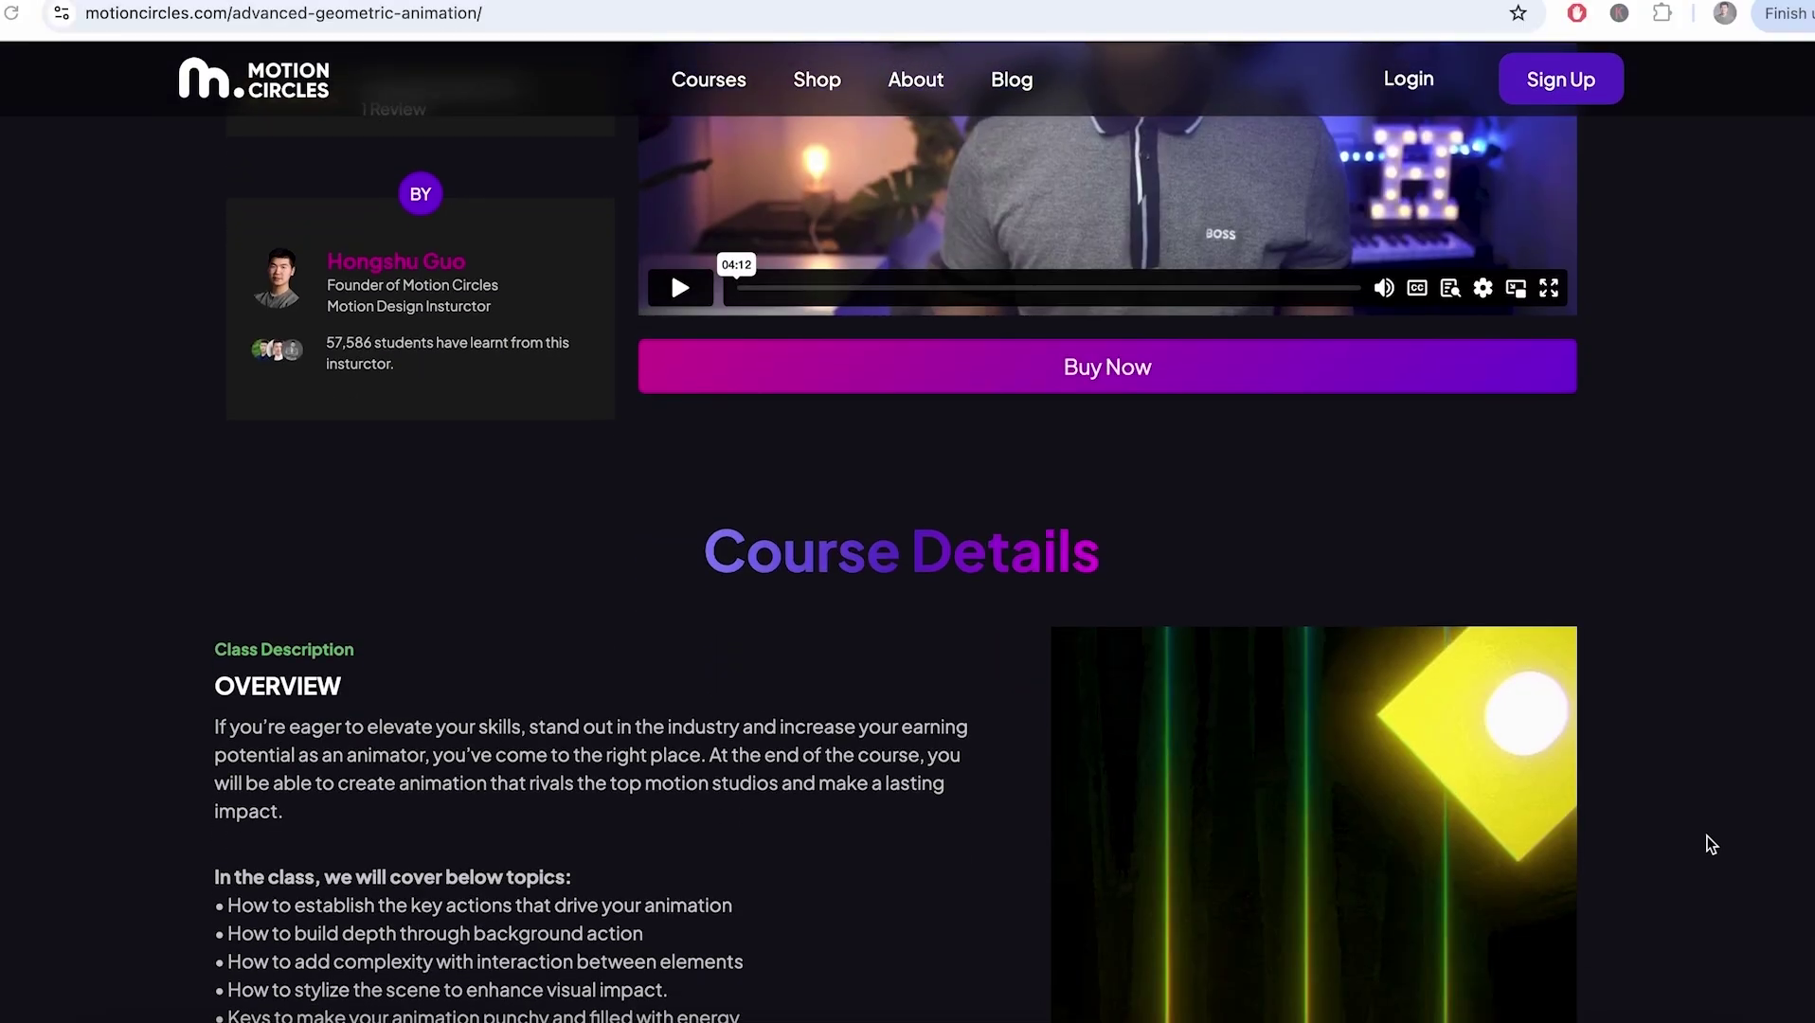
scroll(1710, 843, "down", 4)
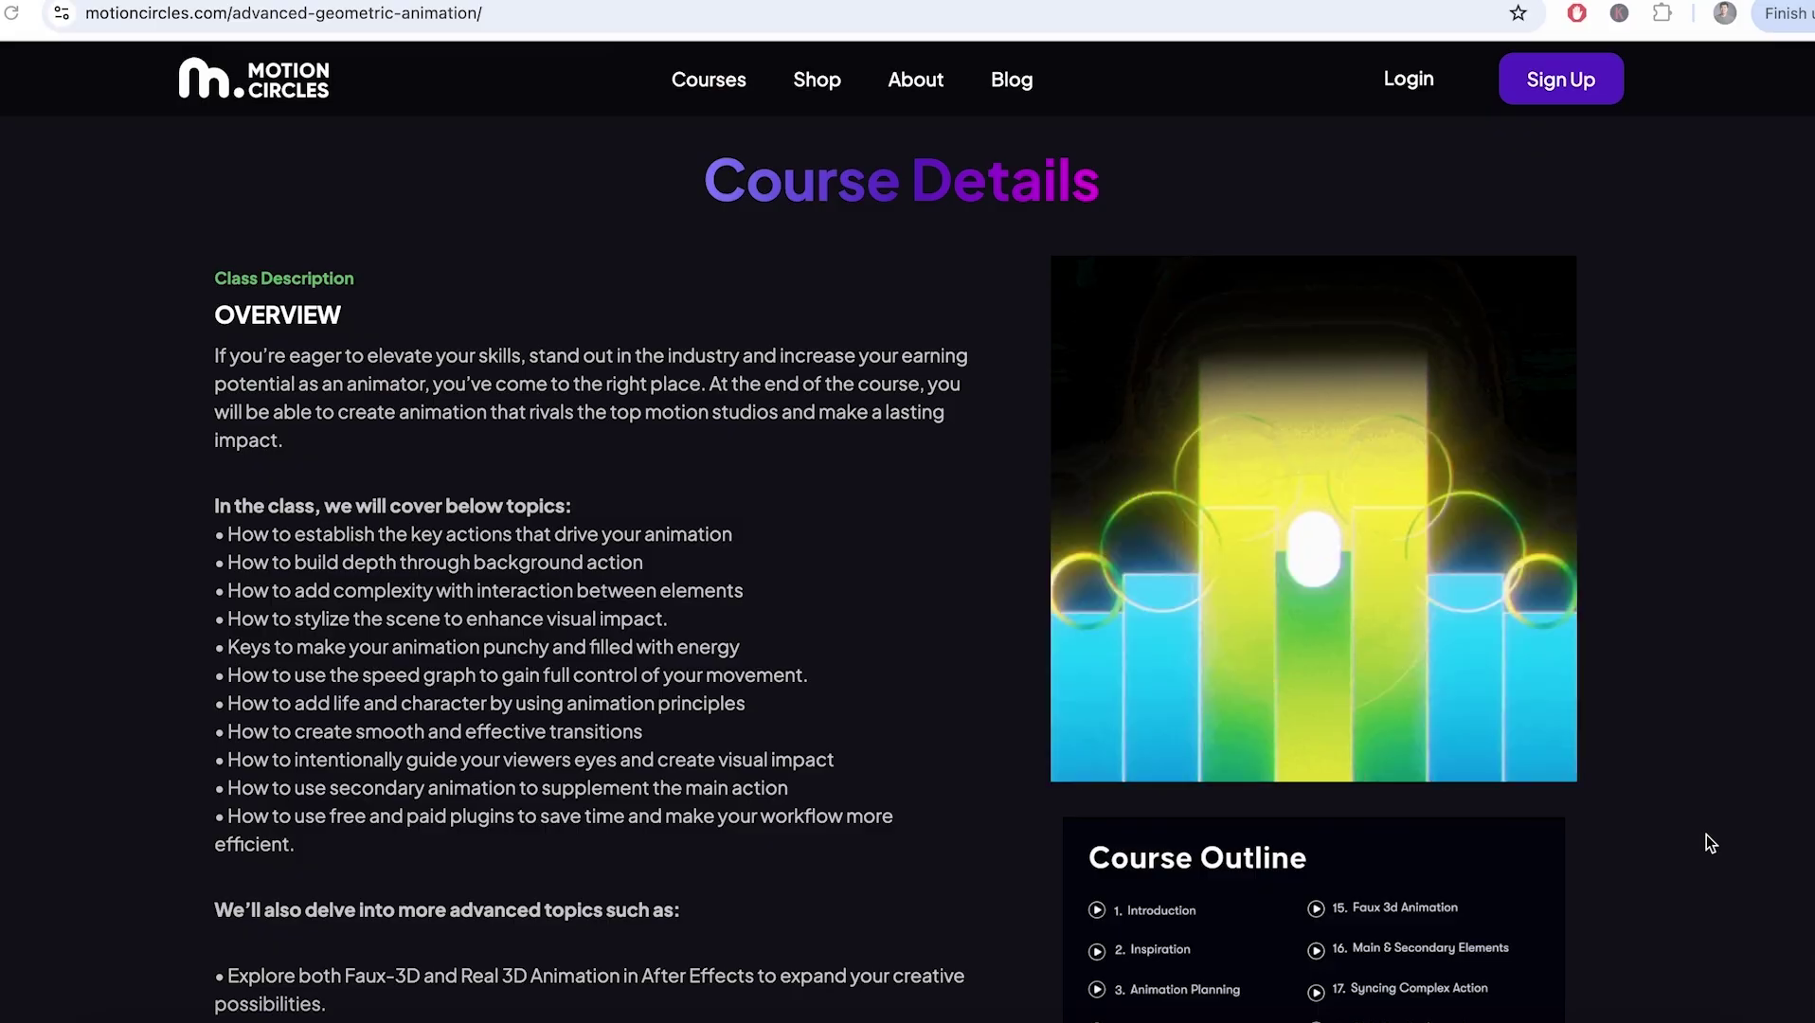